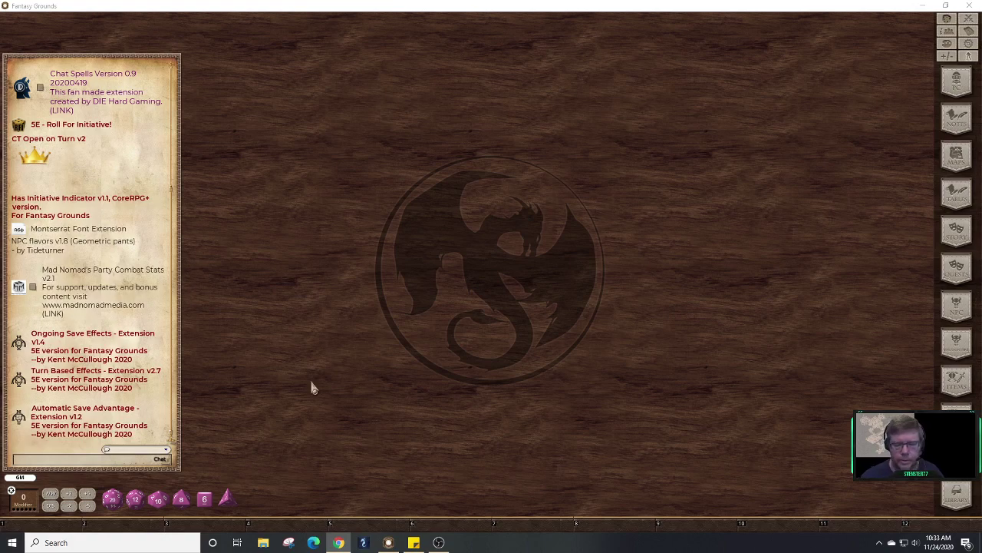
pyautogui.click(939, 543)
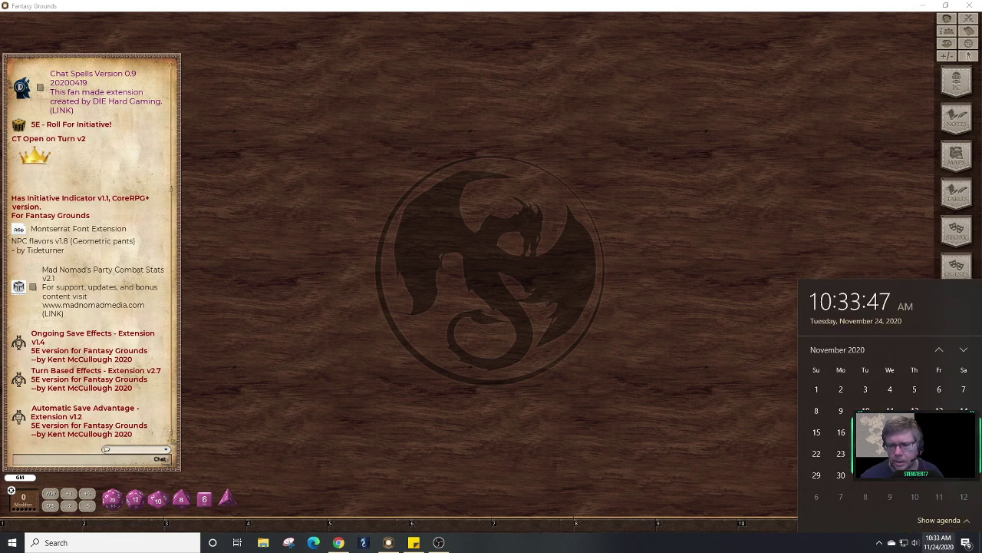
pyautogui.click(565, 366)
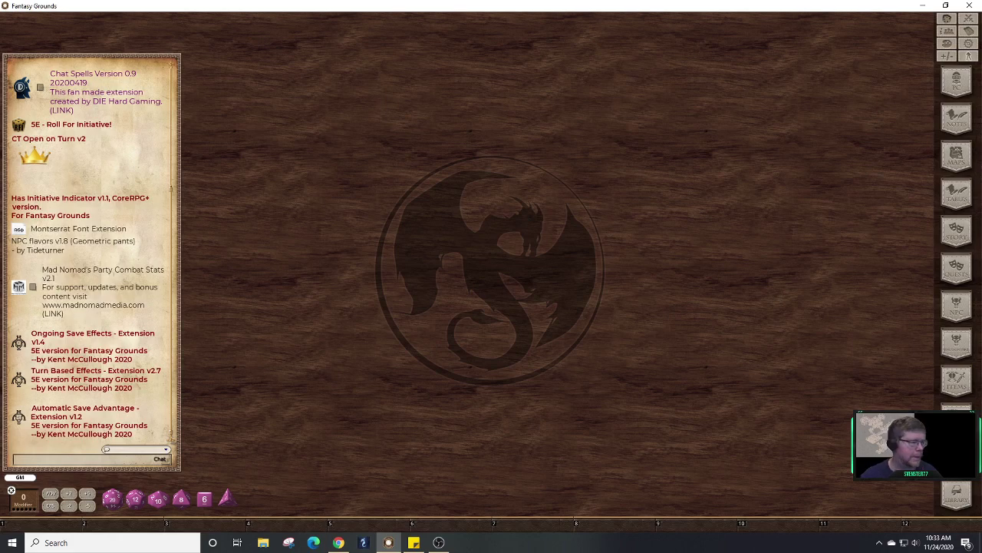
pyautogui.hotkey('alt', 'Tab')
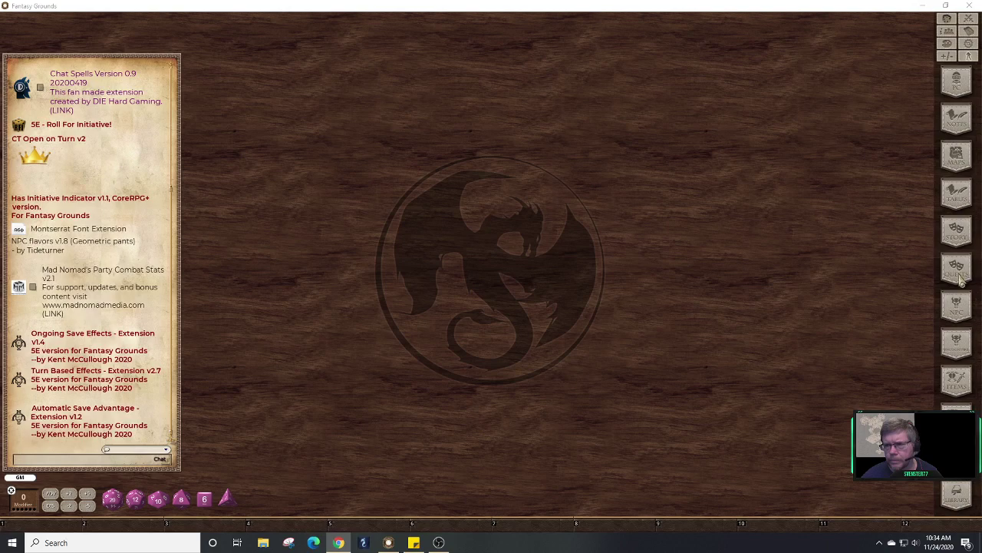
pyautogui.click(958, 231)
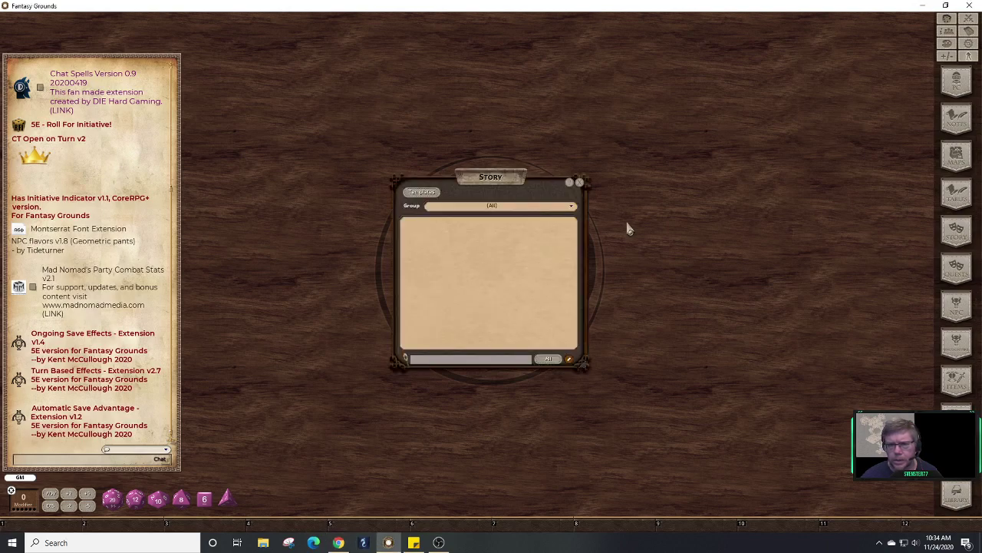
pyautogui.click(579, 182)
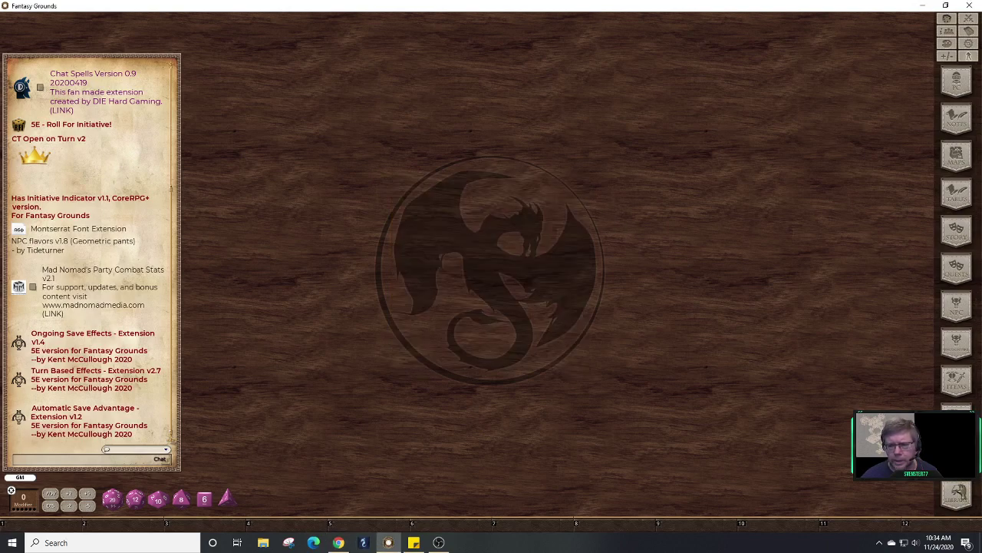
# - Open the Library window and widen the chat window to roughly one and a half times its width
pyautogui.click(956, 495)
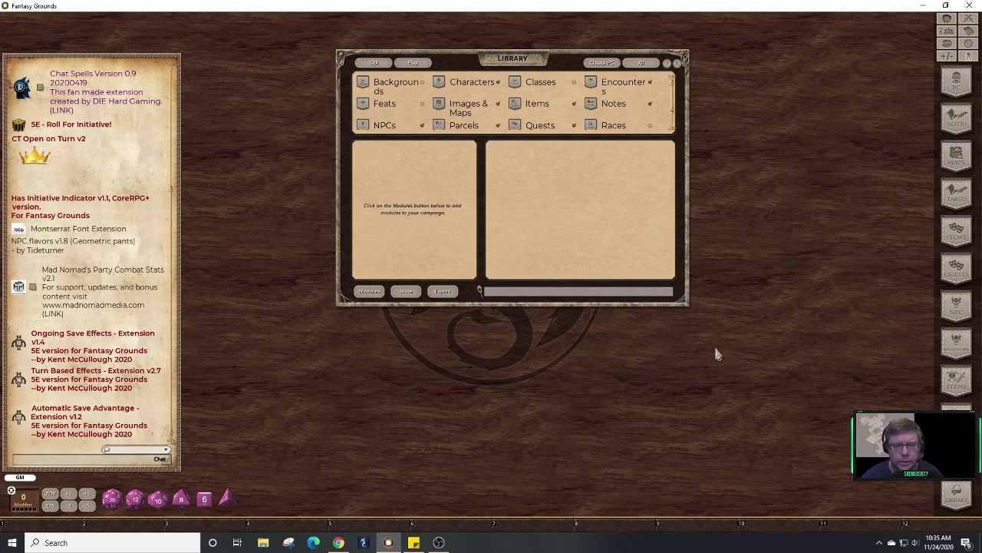
pyautogui.rightClick(152, 235)
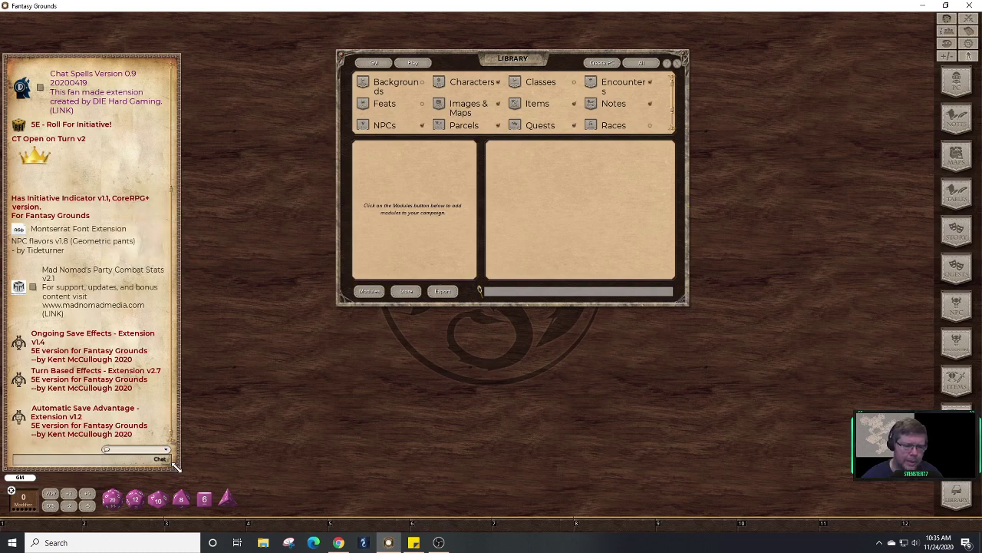
pyautogui.moveTo(177, 466); pyautogui.dragTo(272, 469)
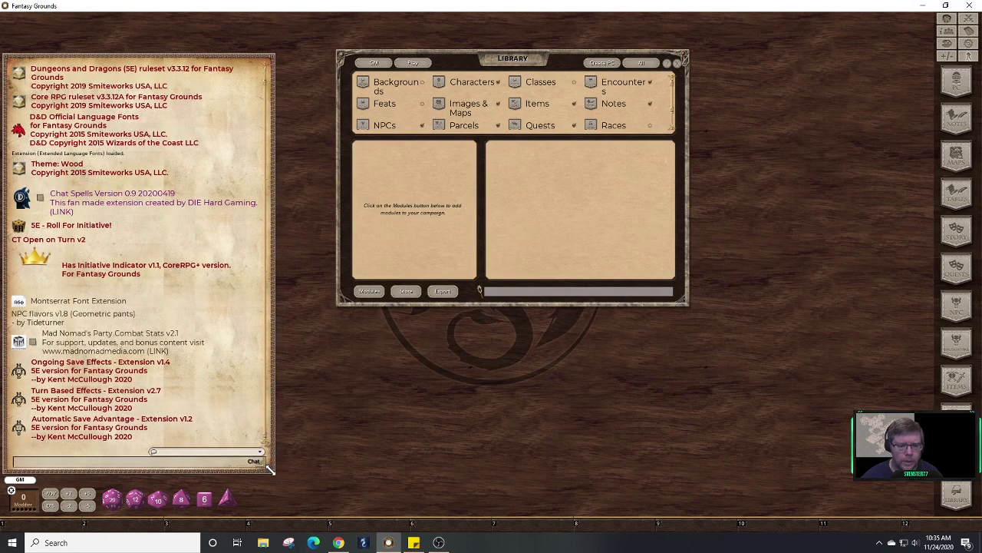
pyautogui.rightClick(239, 424)
pyautogui.click(239, 392)
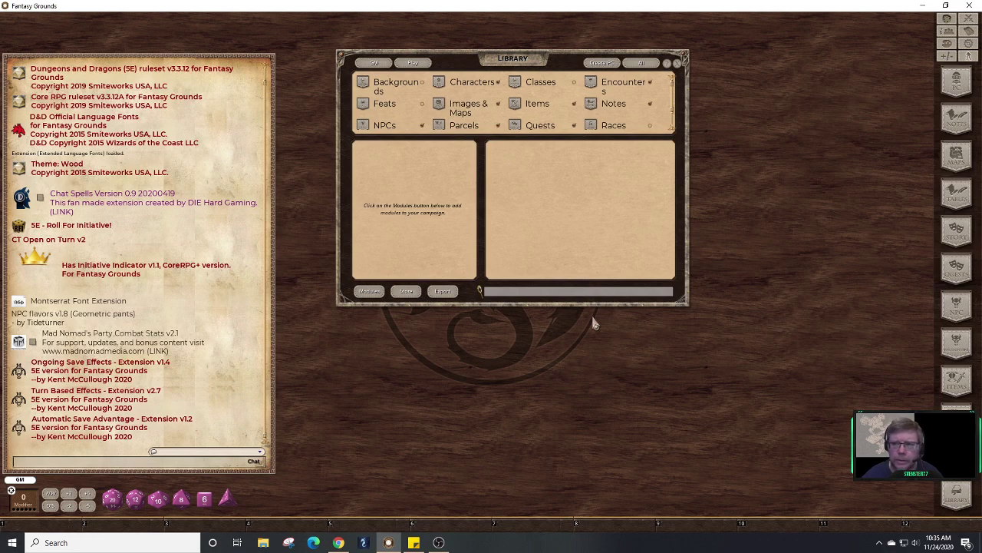
pyautogui.click(947, 31)
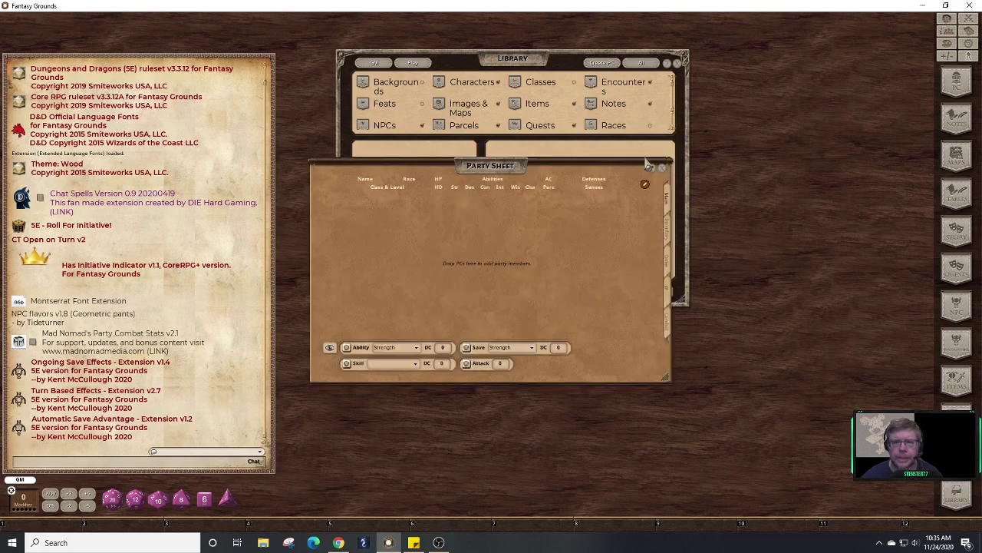
pyautogui.moveTo(652, 201); pyautogui.dragTo(725, 215)
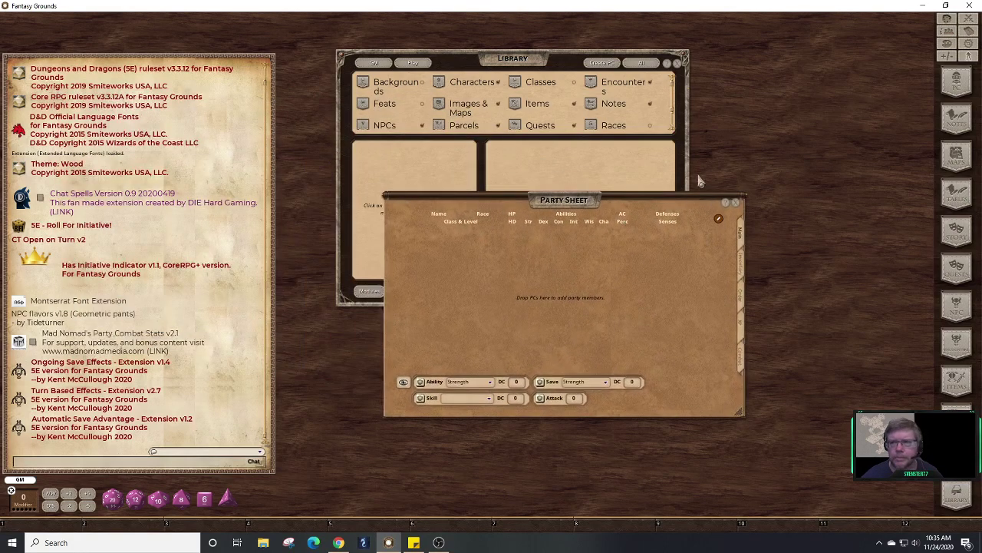
pyautogui.click(736, 202)
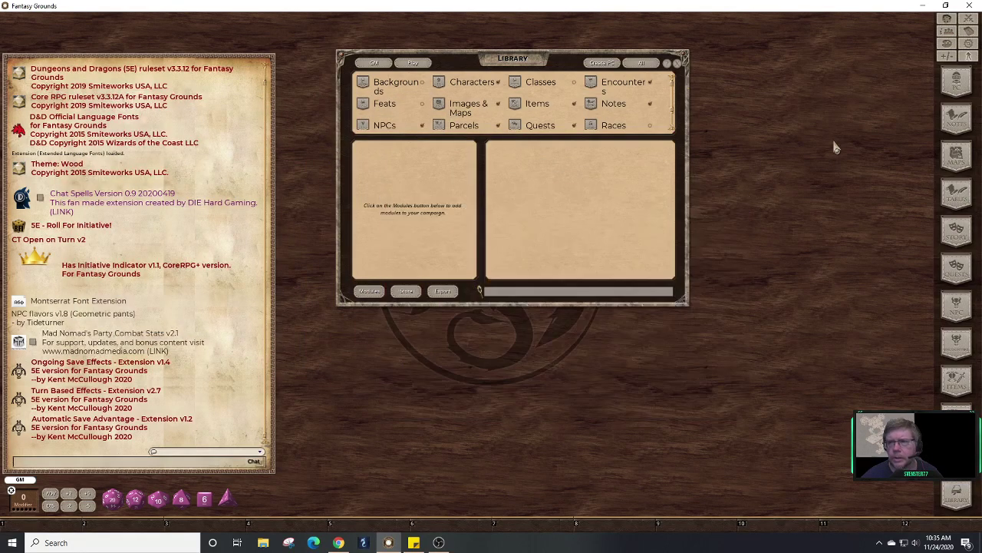
# - Open the Combat Tracker, place it over the upper part of the chat window and make it slightly taller
pyautogui.click(968, 20)
pyautogui.moveTo(540, 178); pyautogui.dragTo(215, 71)
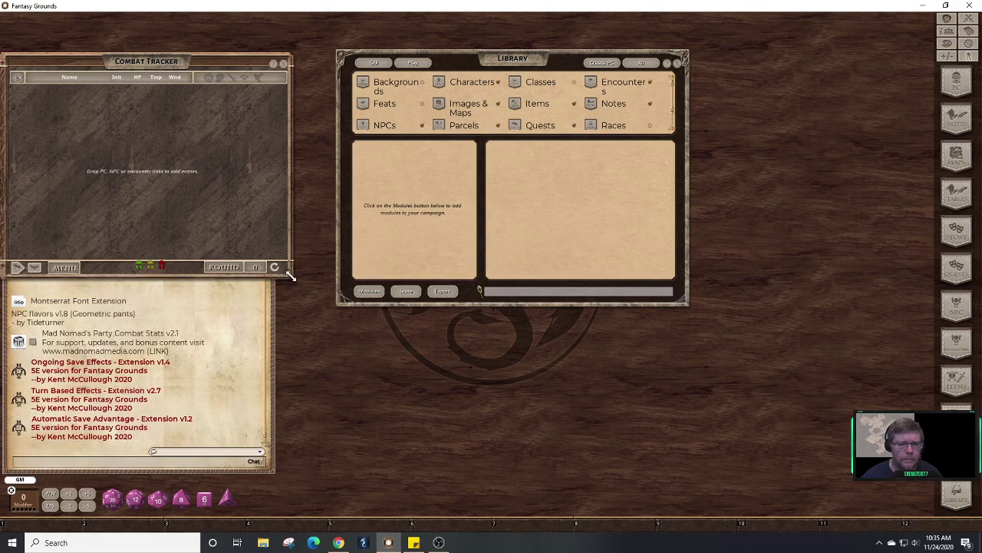
pyautogui.moveTo(290, 278); pyautogui.dragTo(238, 290)
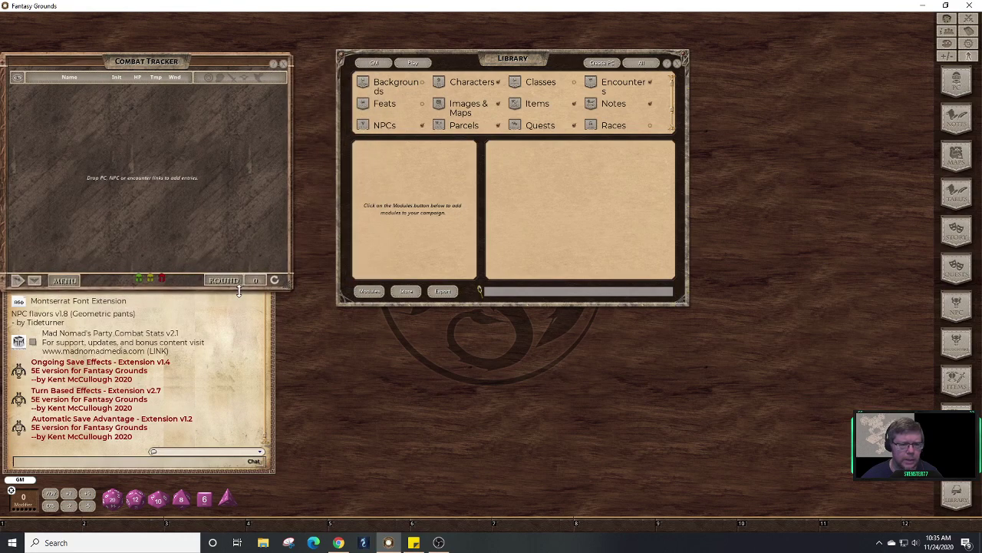
# - Widen the chat window to match the width of the Combat Tracker above it
pyautogui.rightClick(218, 361)
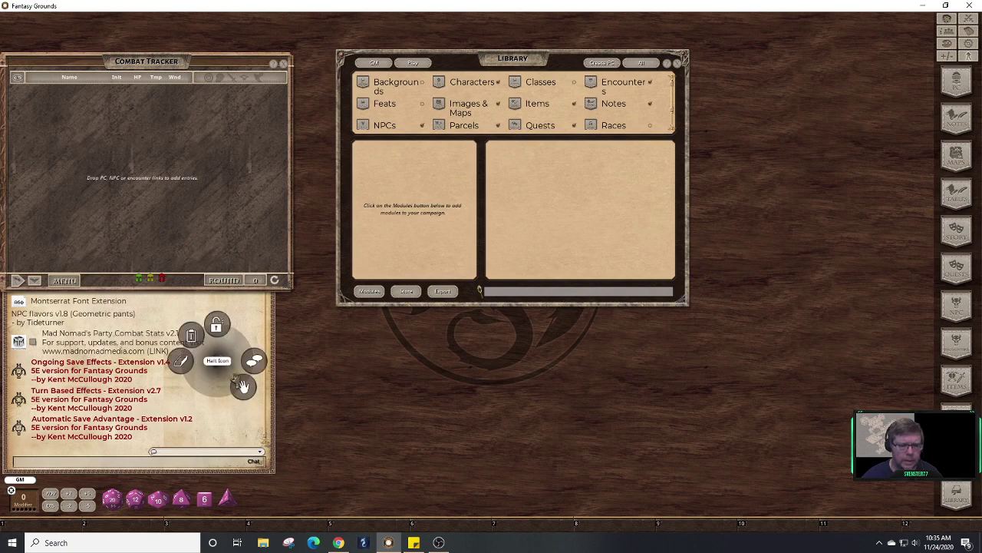
pyautogui.click(218, 361)
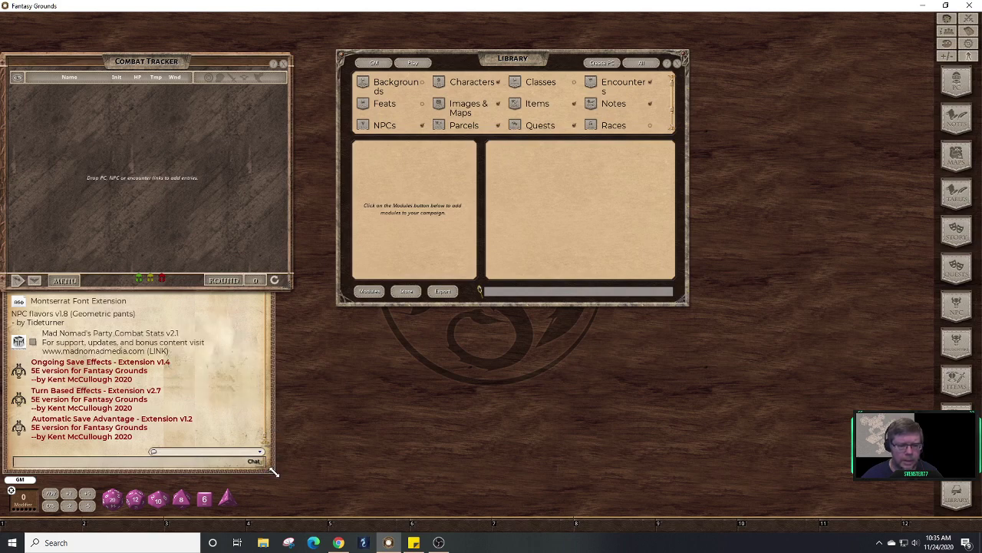
pyautogui.moveTo(272, 468); pyautogui.dragTo(291, 472)
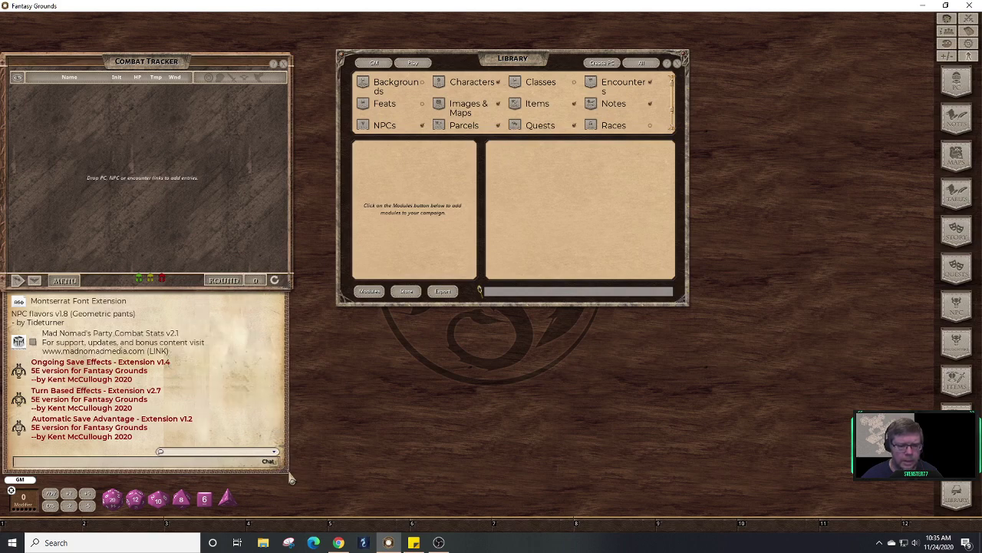
pyautogui.rightClick(257, 412)
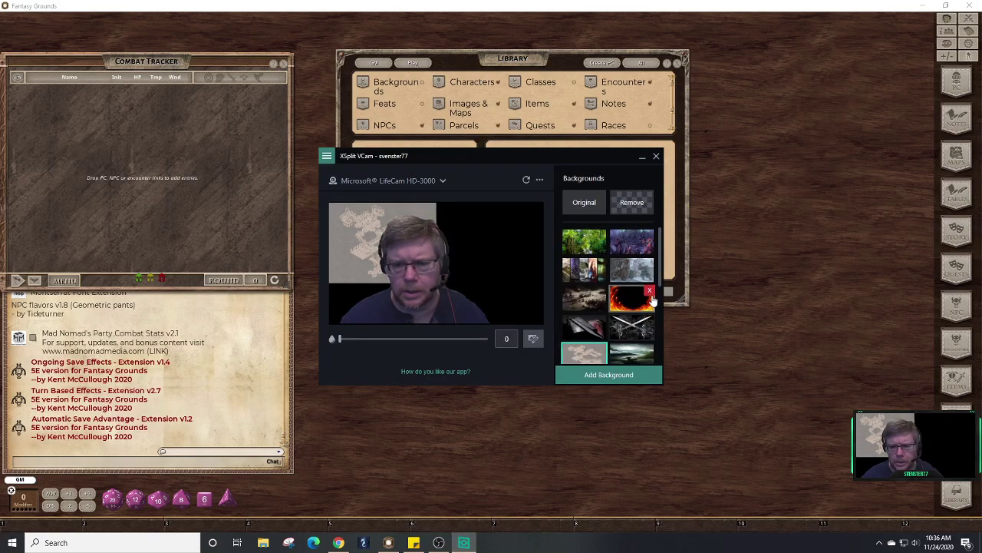
# - In XSplit VCam, set the webcam background to the architectural drawing with pencil and ruler, and set its blur to 13
pyautogui.scroll(-2, 659, 303)
pyautogui.scroll(-2, 661, 315)
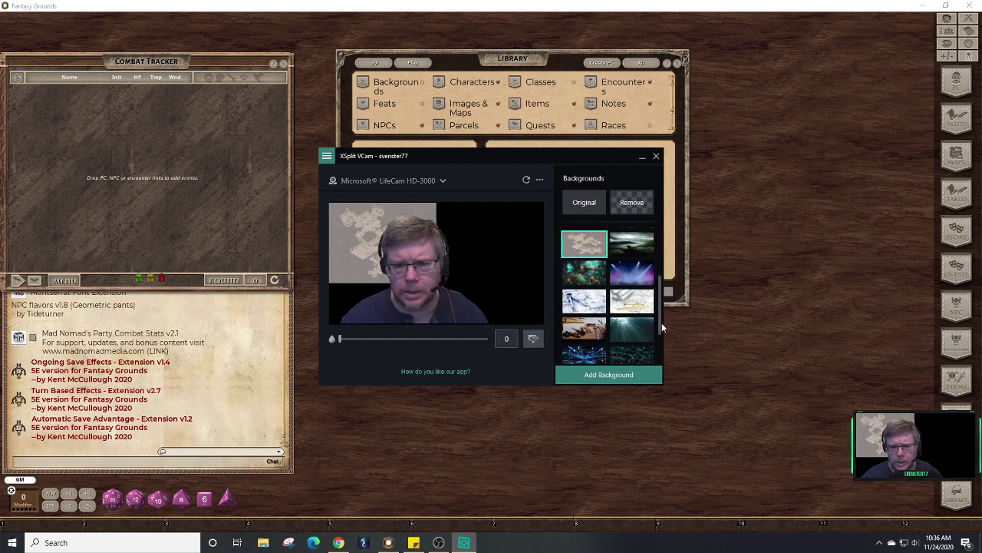
pyautogui.scroll(-1, 662, 326)
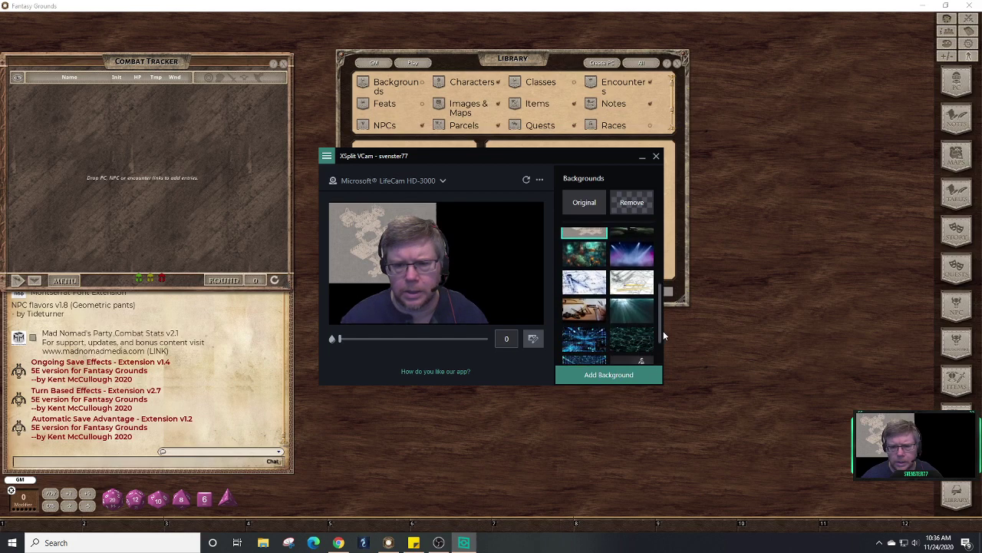
pyautogui.click(631, 282)
pyautogui.scroll(-1, 632, 282)
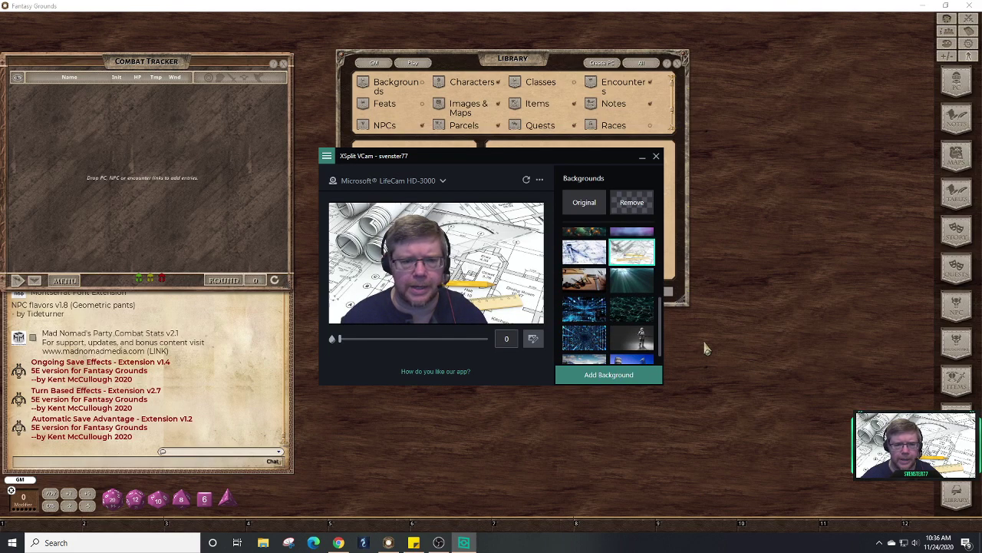
pyautogui.click(656, 158)
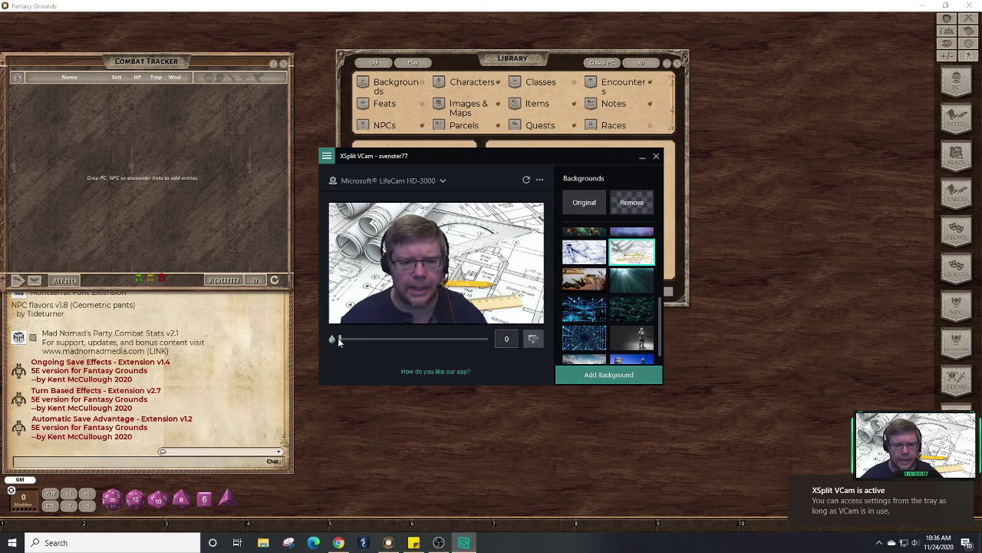
pyautogui.moveTo(338, 338); pyautogui.dragTo(360, 337)
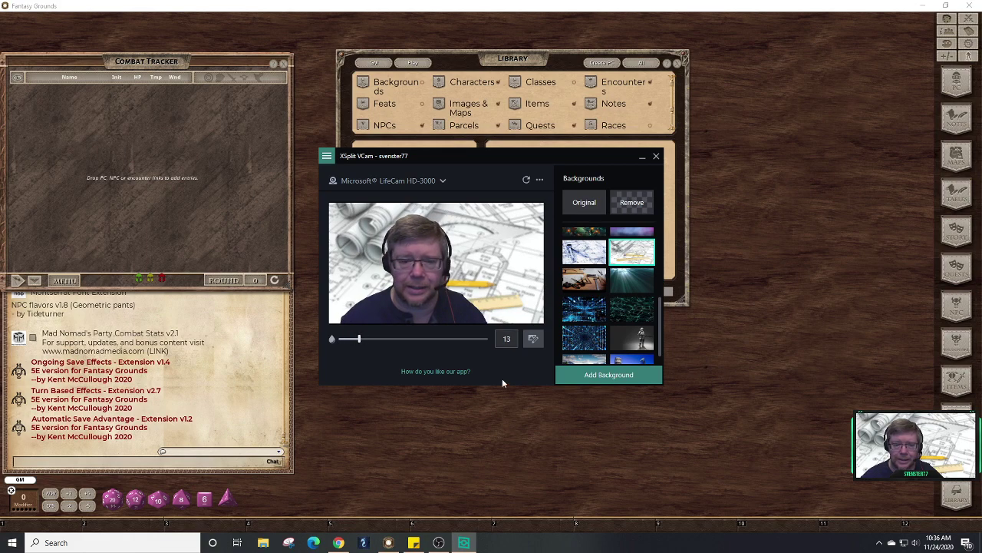
pyautogui.click(656, 156)
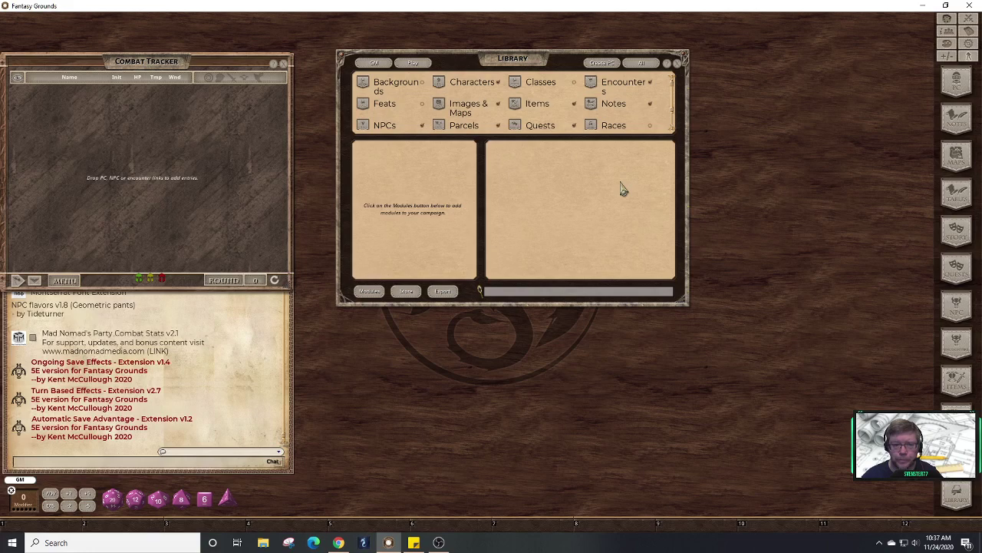
# - Open the Library's Data Module Activation window and review the campaign Options down to the NPC Flavors settings
pyautogui.click(369, 292)
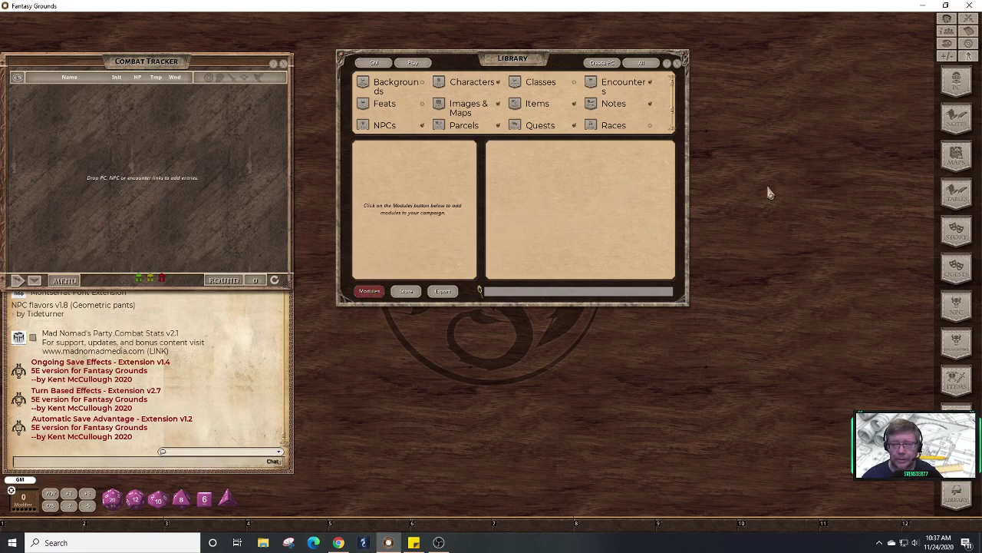
pyautogui.click(969, 48)
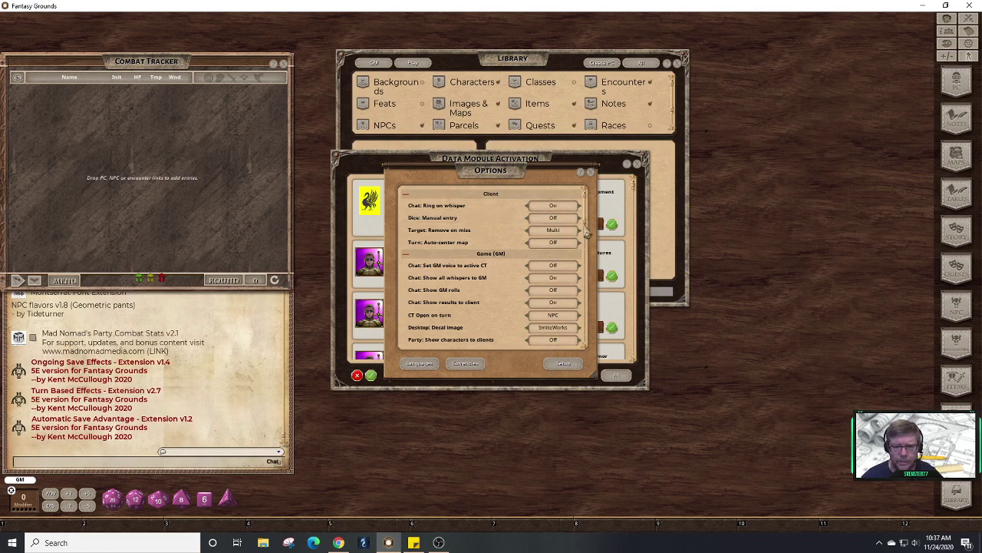
pyautogui.moveTo(590, 222); pyautogui.dragTo(593, 347)
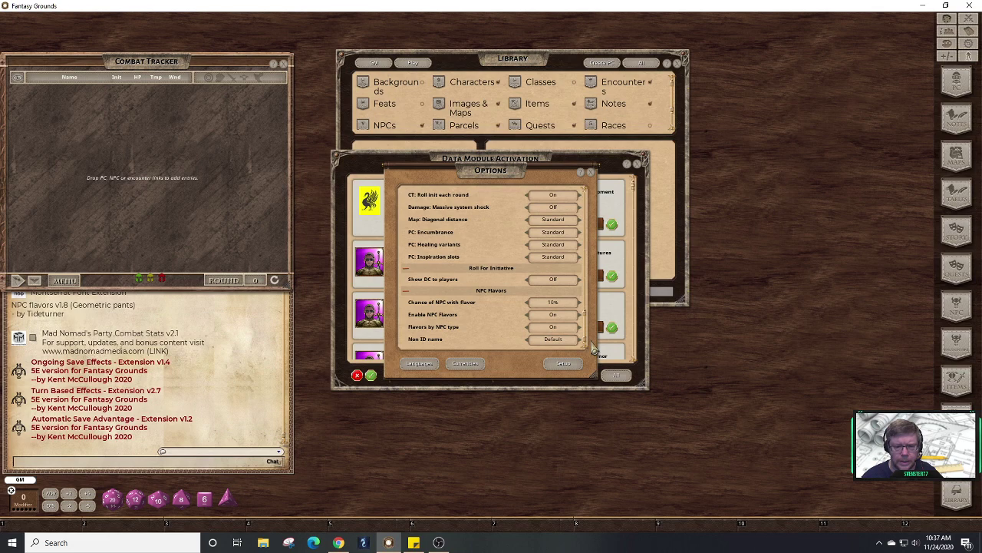
pyautogui.click(590, 172)
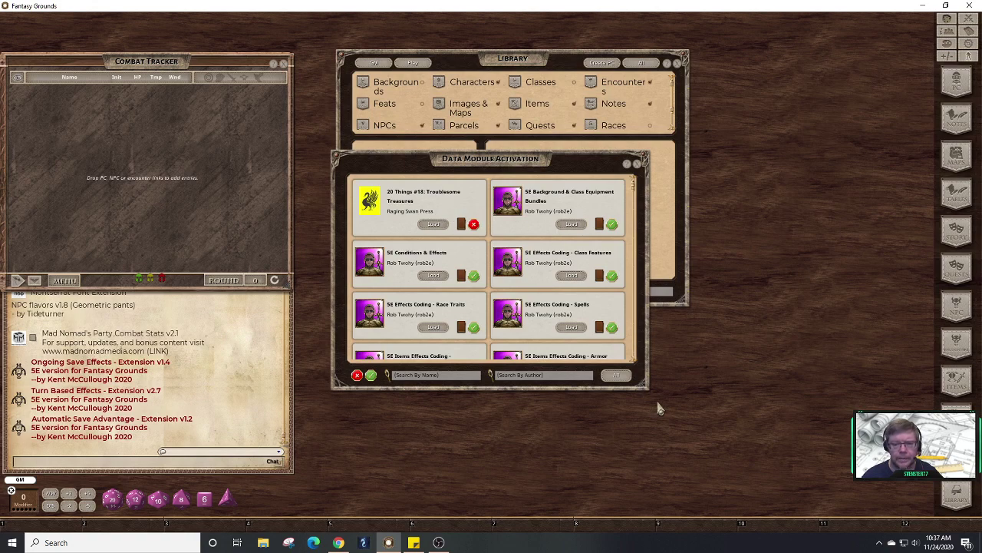
# - Move the Data Module Activation window to the upper part of the desktop and enlarge it to show four columns of modules
pyautogui.moveTo(648, 389); pyautogui.dragTo(929, 427)
pyautogui.moveTo(691, 165); pyautogui.dragTo(519, 54)
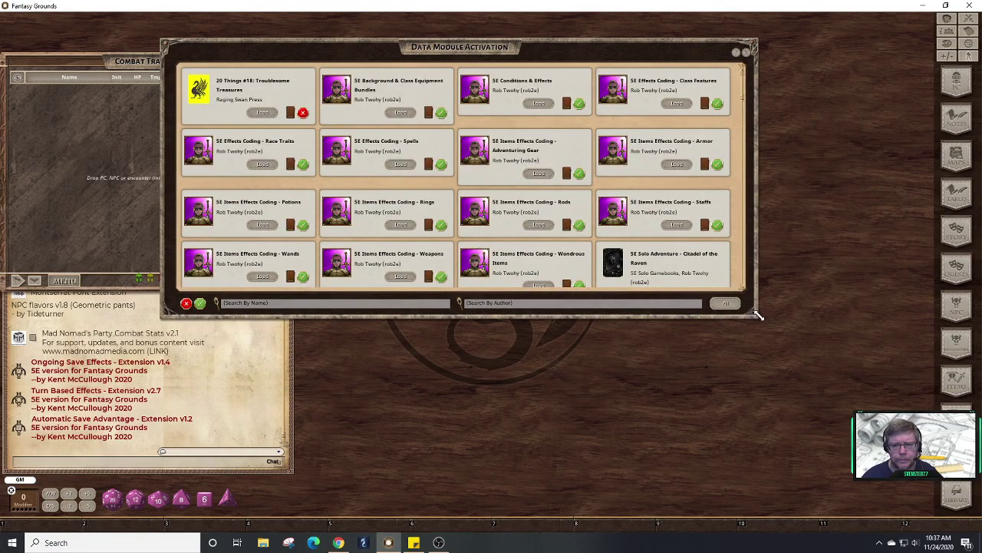
pyautogui.moveTo(755, 310); pyautogui.dragTo(867, 490)
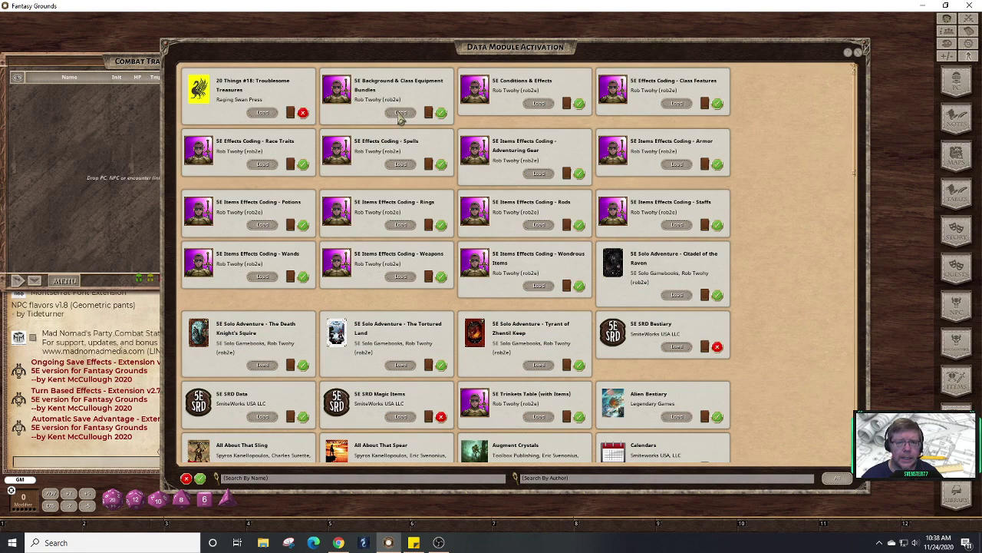
# - Load the 5E equipment bundles, Conditions & Effects, and the effects coding modules for class features, armor, adventuring gear, spells and race traits
pyautogui.click(677, 105)
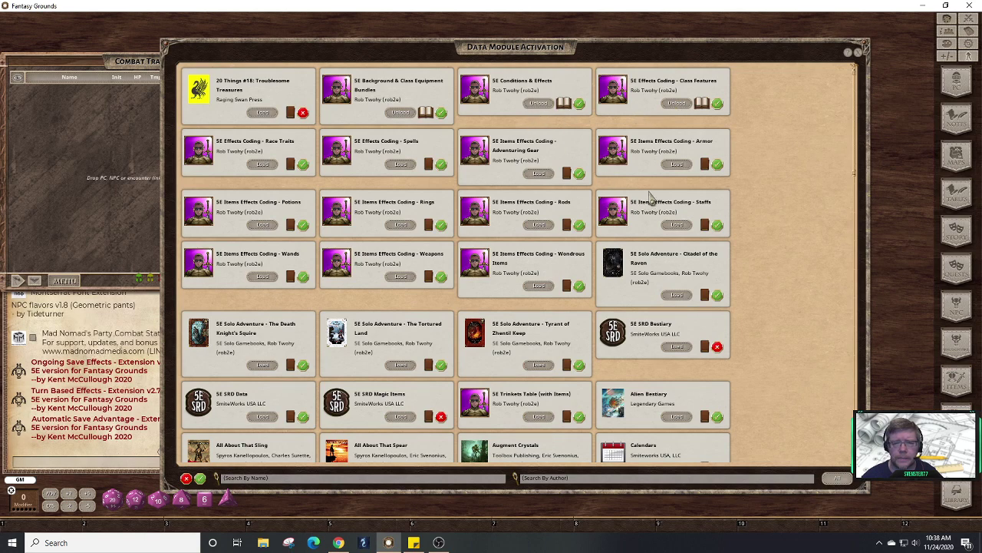
pyautogui.click(676, 164)
pyautogui.click(539, 175)
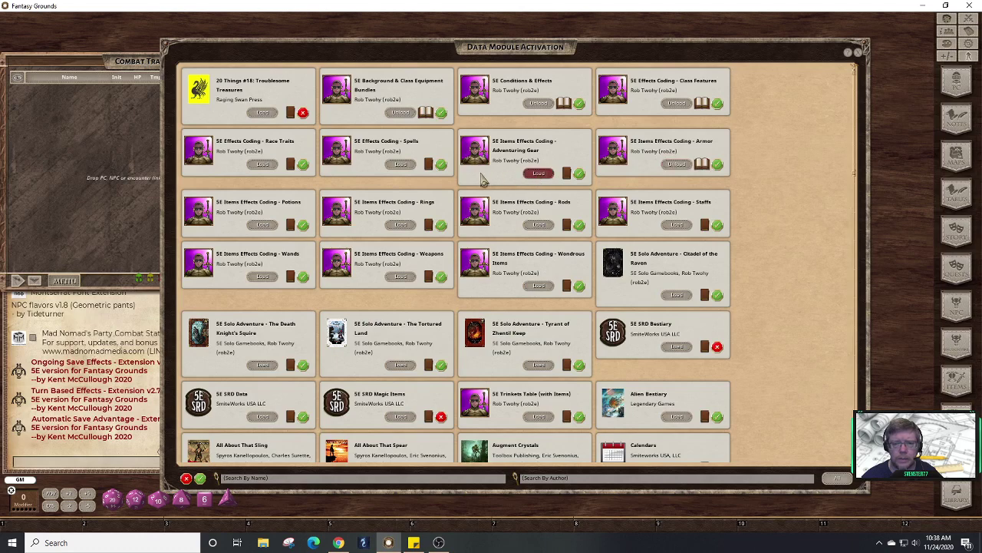
pyautogui.click(400, 164)
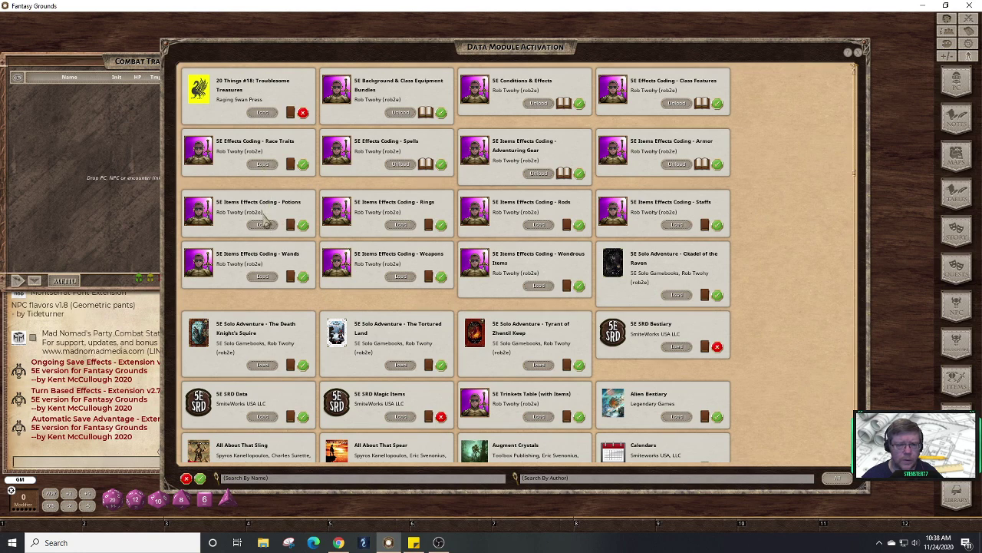
pyautogui.click(265, 165)
# - Load the 5E Items Effects Coding modules for potions, rings, rods, staffs, wands, weapons and wondrous items
pyautogui.click(266, 225)
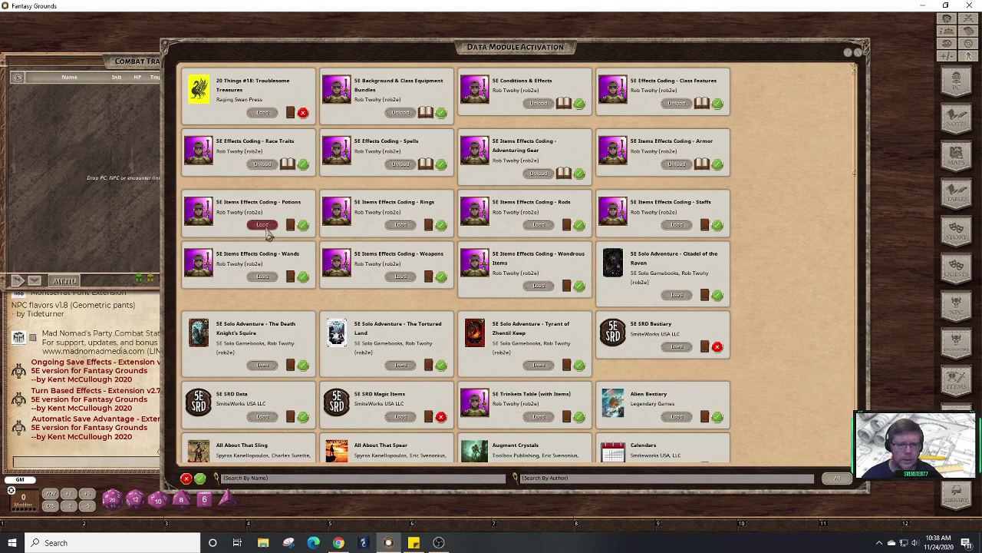
pyautogui.click(400, 225)
pyautogui.click(538, 225)
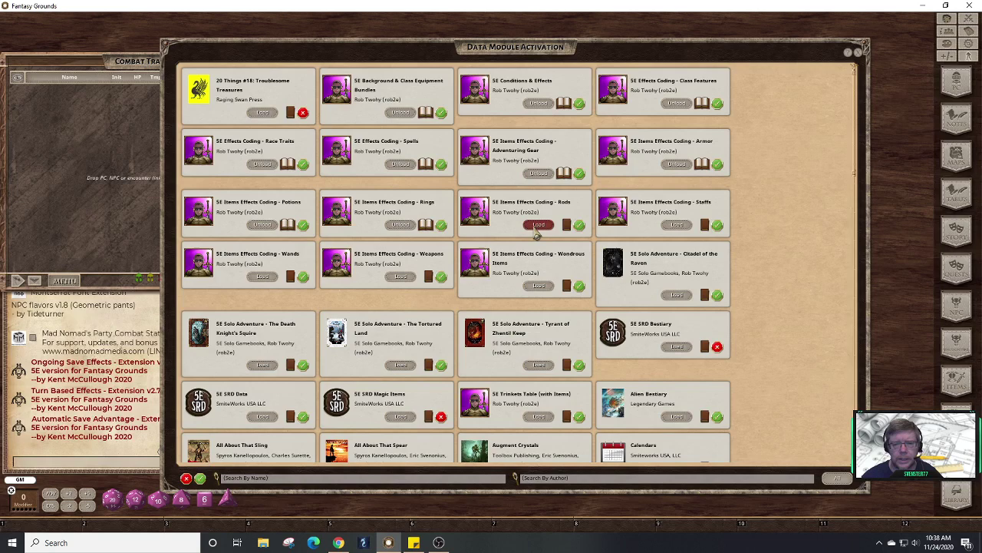
pyautogui.click(676, 225)
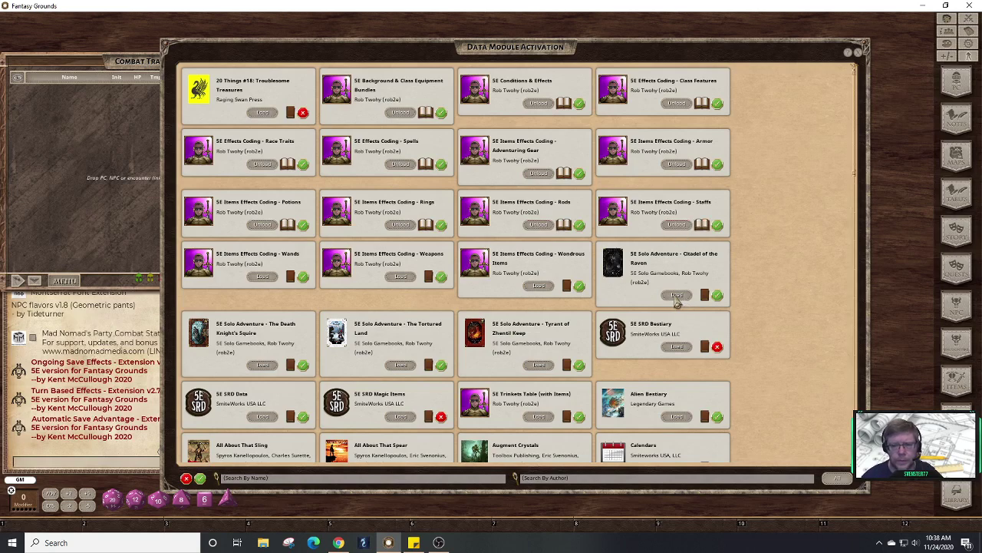
pyautogui.click(539, 285)
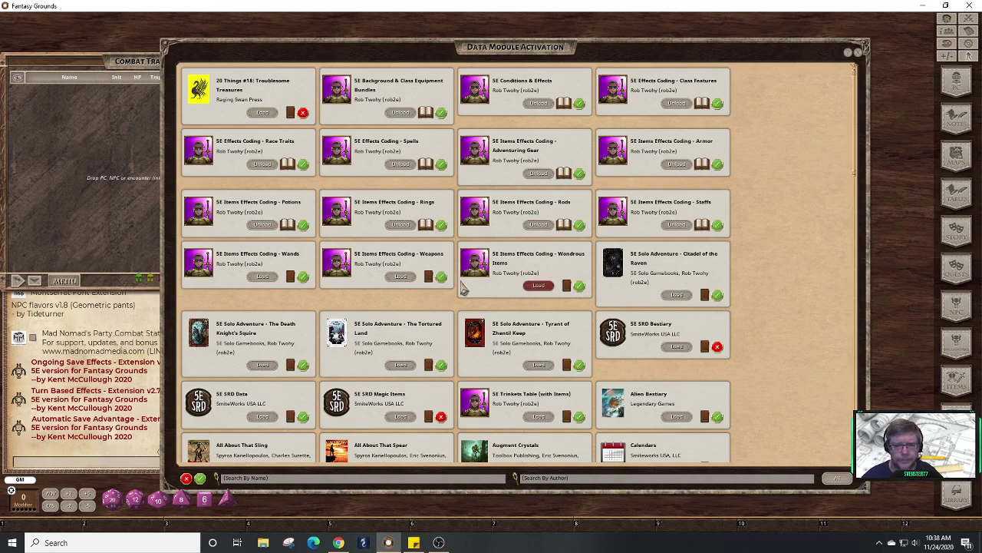
pyautogui.click(264, 278)
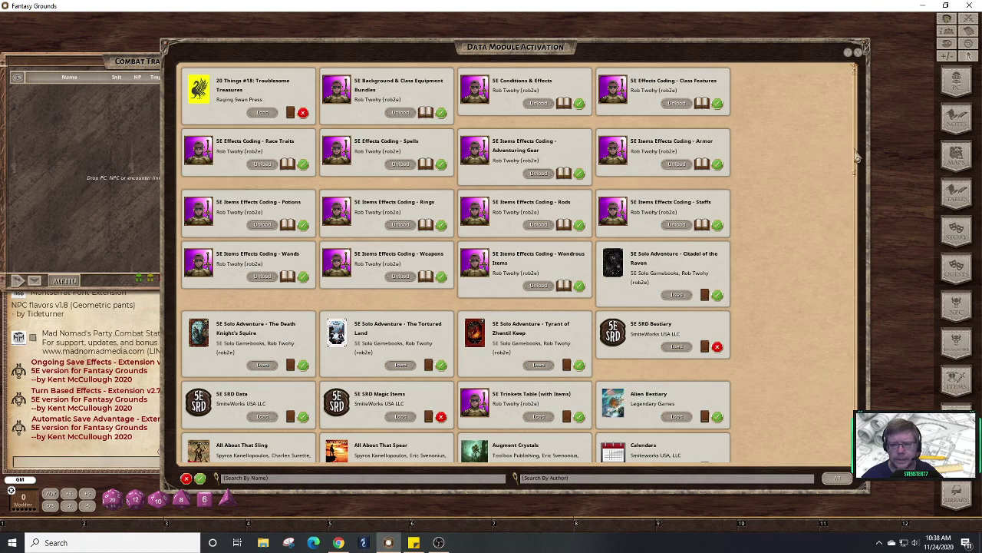
# - Load D&D Dragon of Icespire Peak, 5E Trinkets Table (with Items), Alien Bestiary, Augment Crystals and Calendars
pyautogui.moveTo(857, 156); pyautogui.dragTo(857, 197)
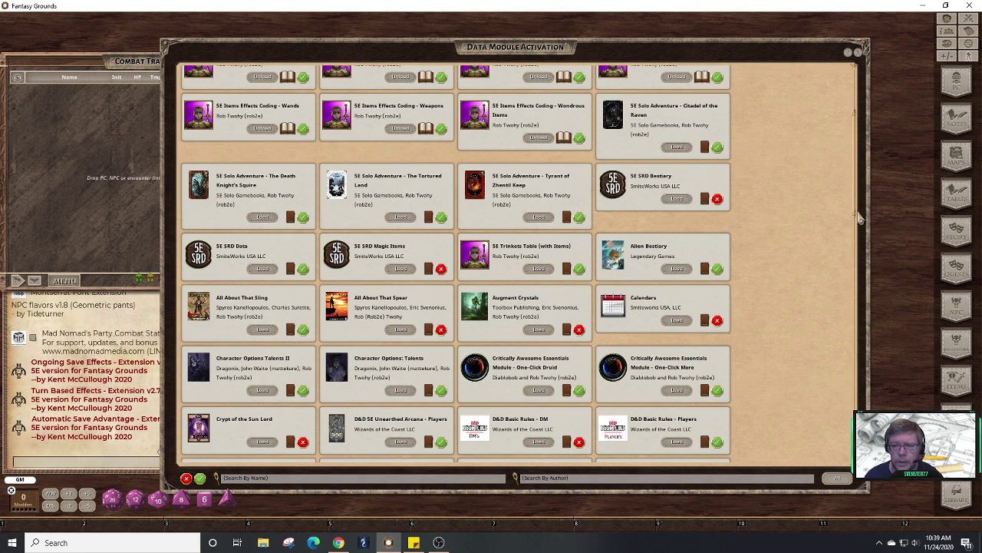
pyautogui.moveTo(855, 196); pyautogui.dragTo(861, 238)
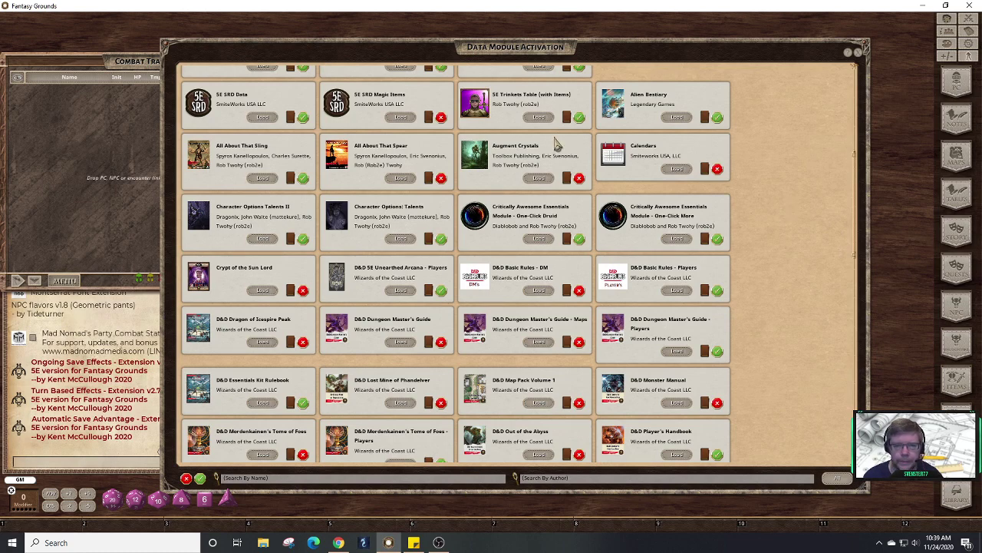
pyautogui.click(539, 118)
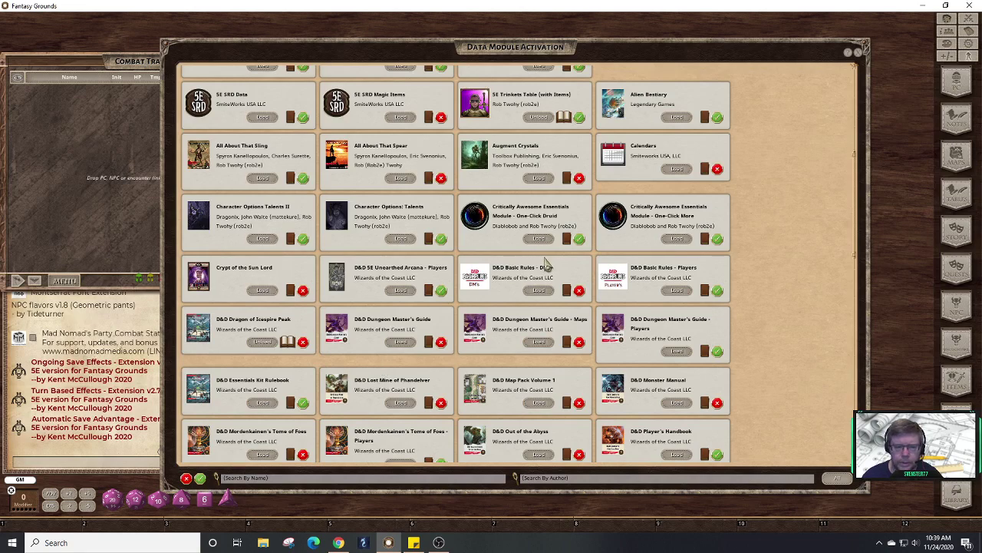
pyautogui.click(676, 117)
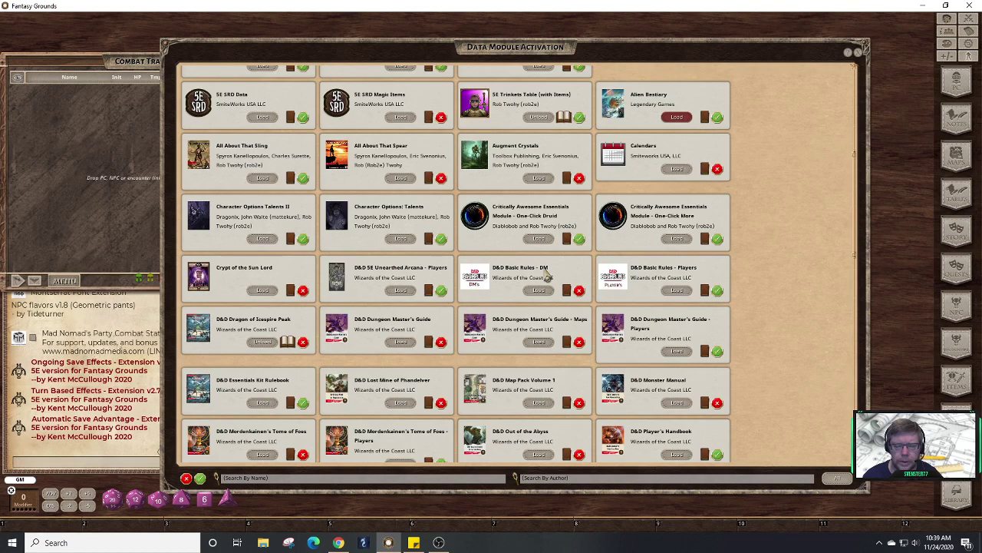
pyautogui.click(535, 178)
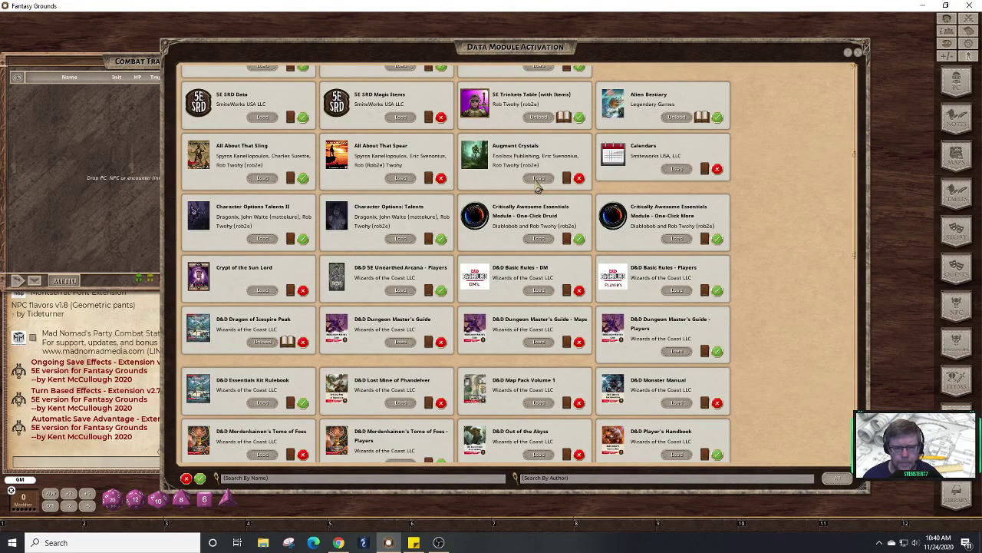
pyautogui.click(538, 183)
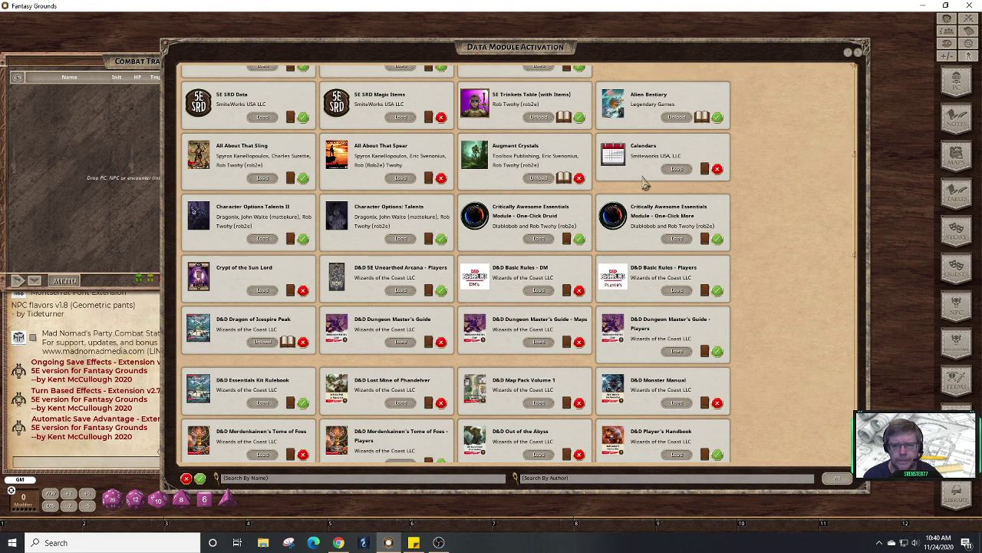
pyautogui.click(680, 170)
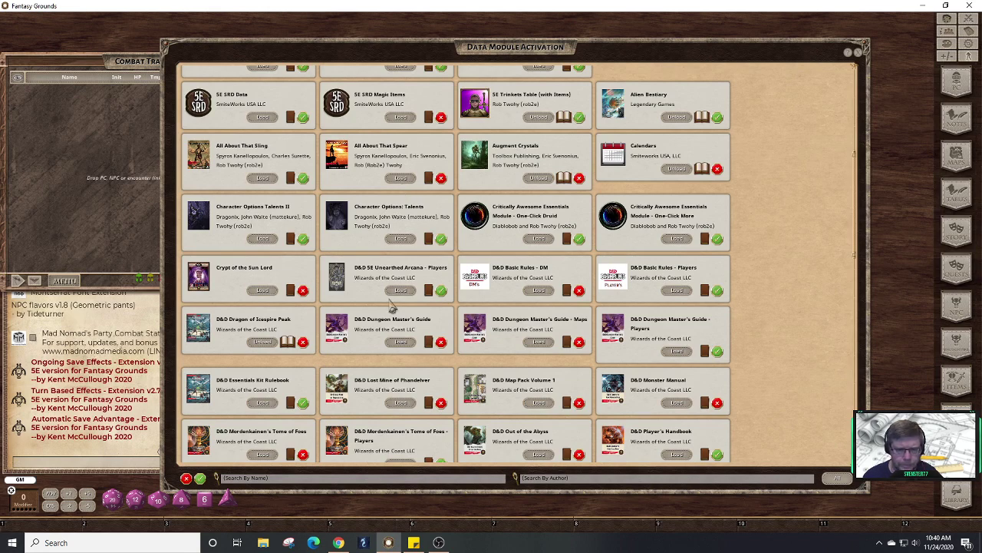
# - Load both Character Options Talents modules, the D&D Dungeon Master's Guide with its Players version, and the D&D Player's Handbook
pyautogui.click(400, 239)
pyautogui.click(262, 238)
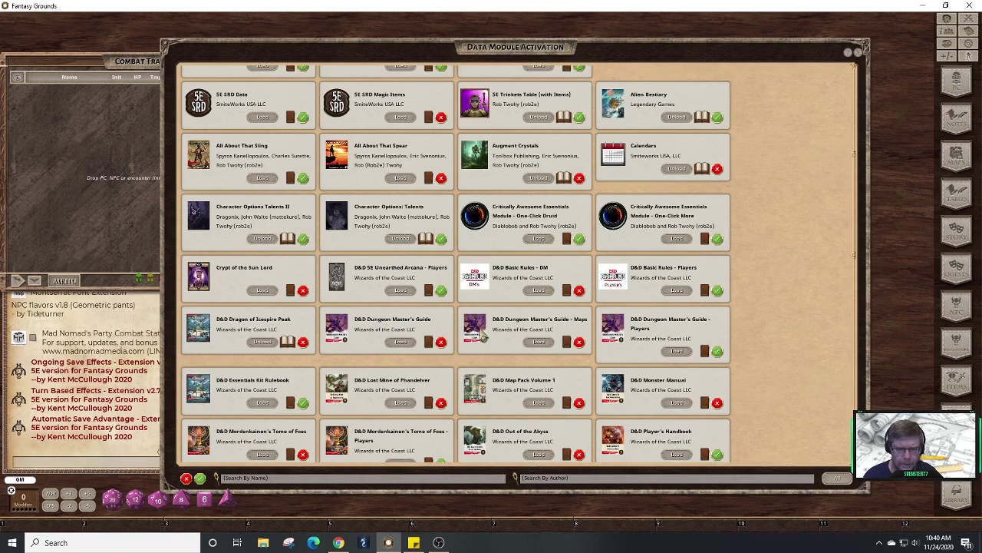
pyautogui.click(405, 343)
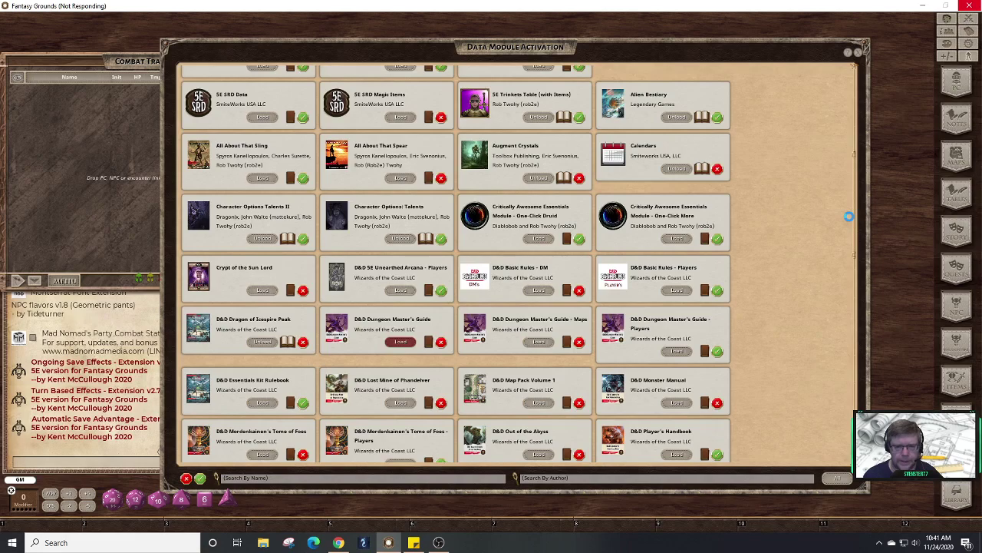
pyautogui.scroll(-3, 855, 223)
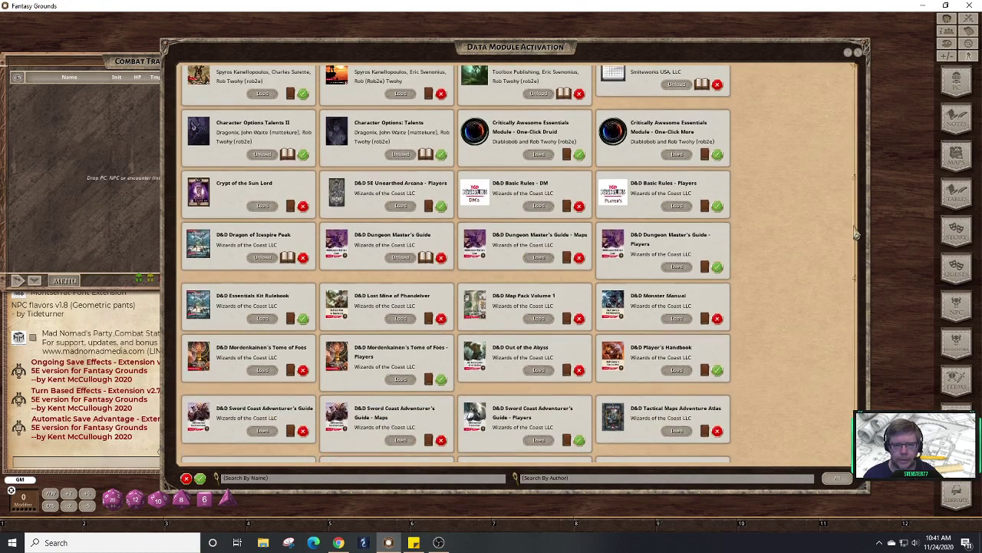
pyautogui.scroll(-3, 855, 234)
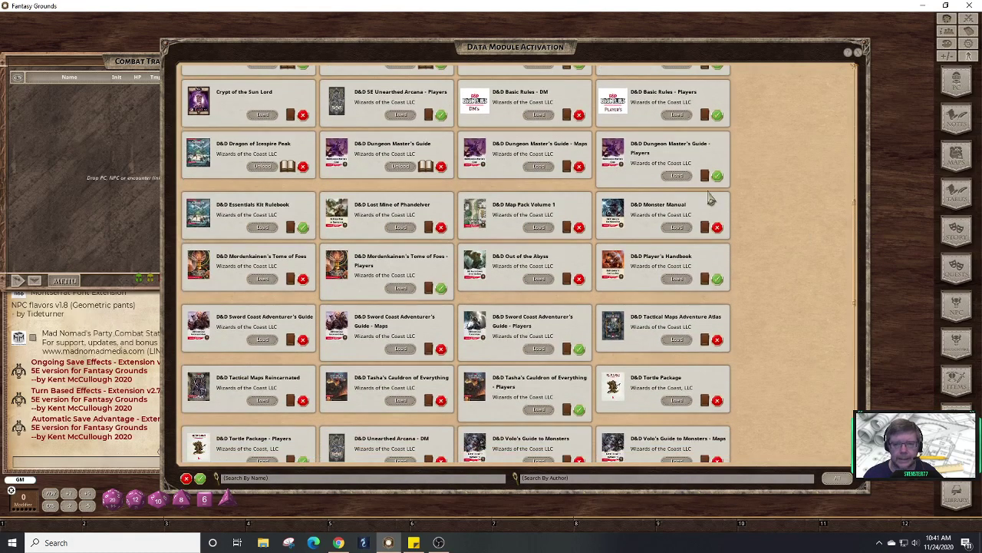
pyautogui.click(674, 176)
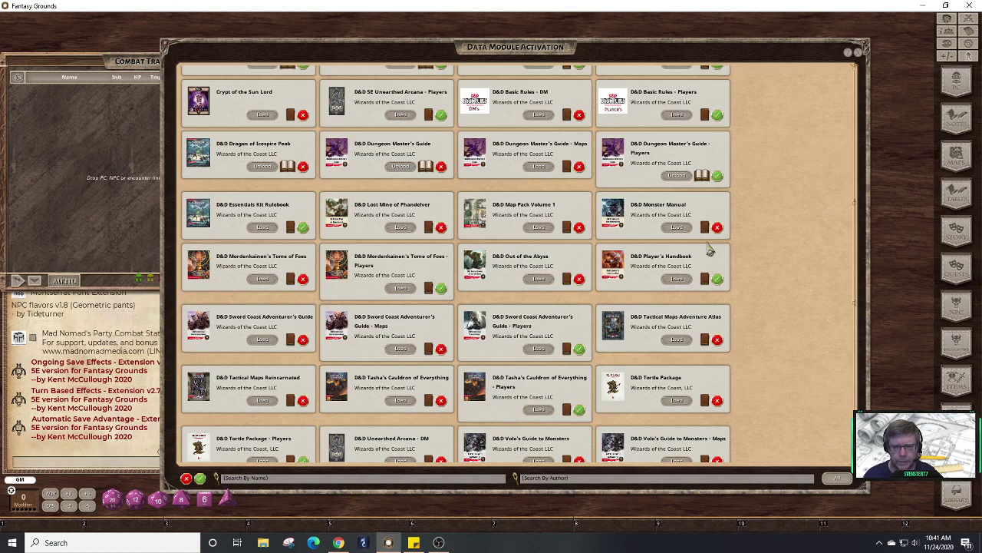
pyautogui.click(677, 281)
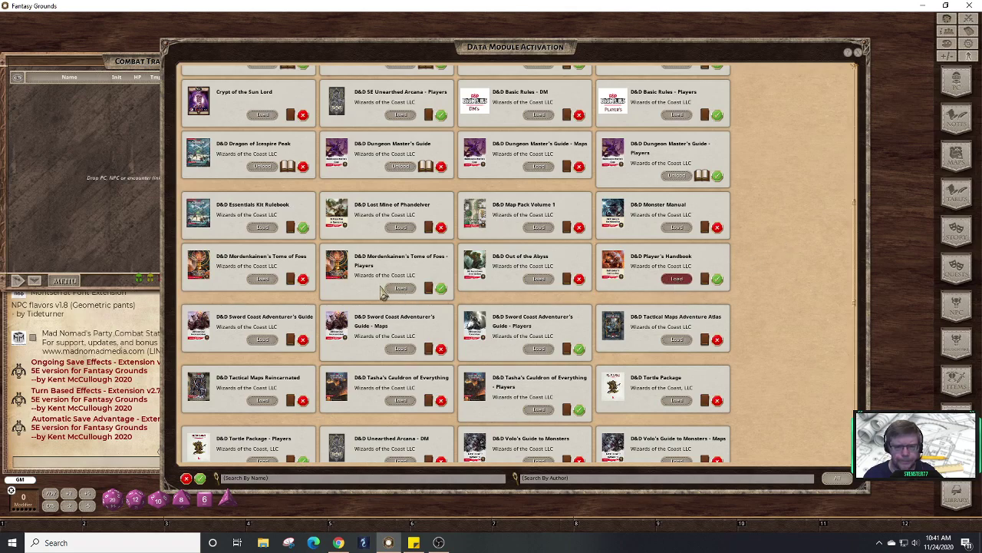
# - Load D&D Mordenkainen's Tome of Foes with its Players version, and the Sword Coast Adventurer's Guide with its Maps and Players versions
pyautogui.click(262, 278)
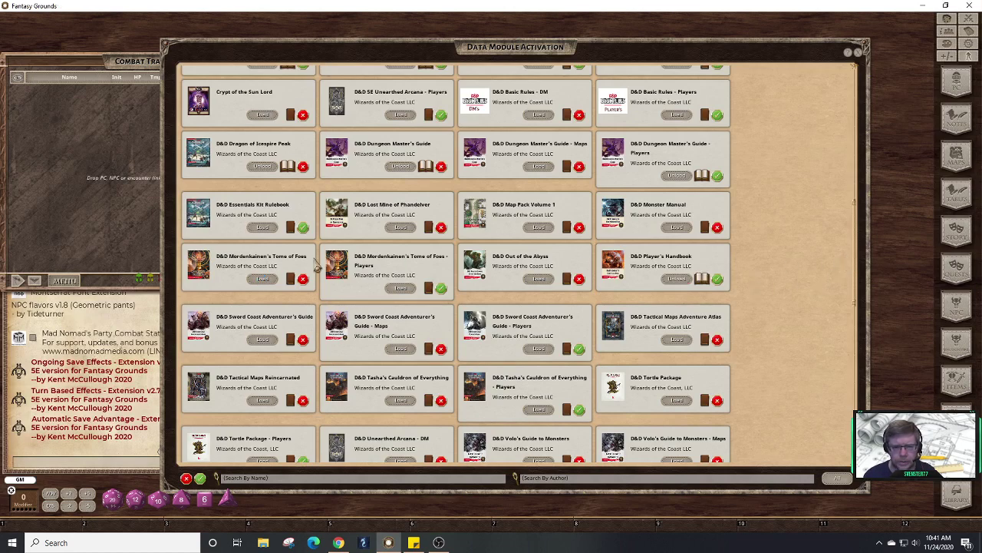
pyautogui.click(261, 278)
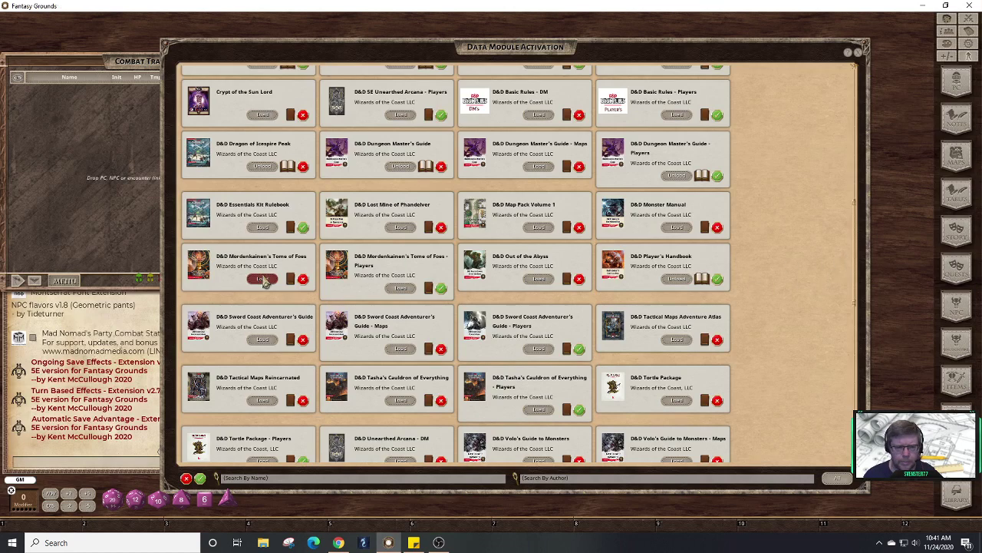
pyautogui.click(399, 289)
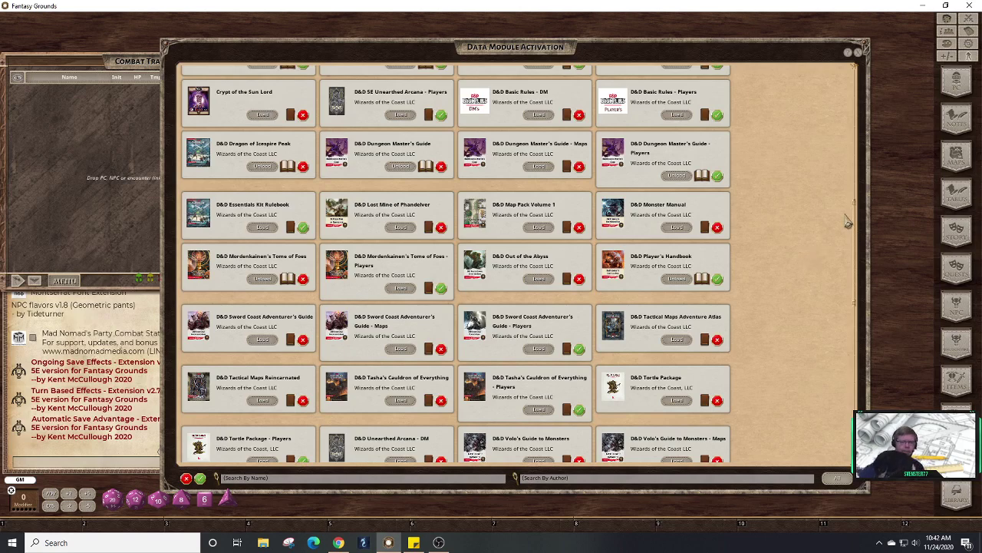
pyautogui.click(400, 289)
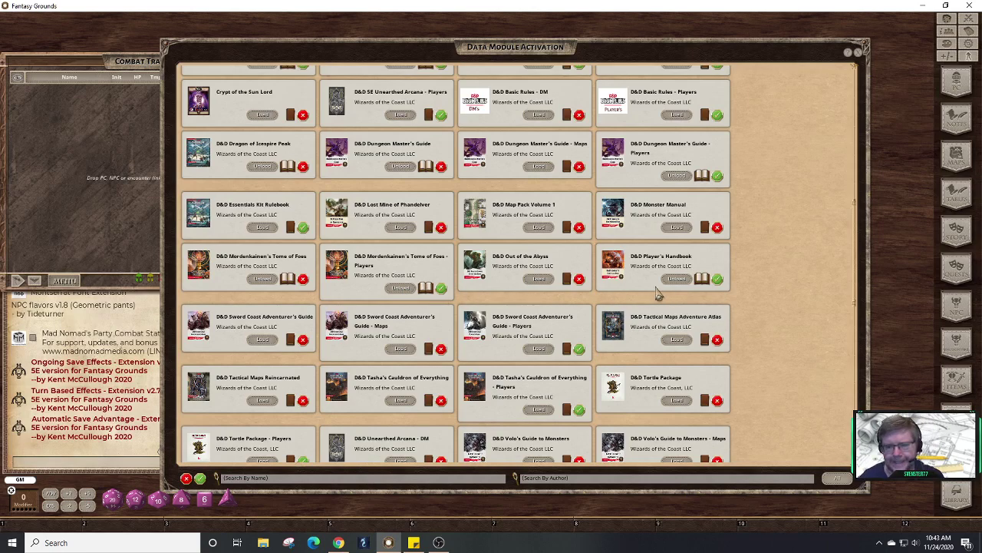
pyautogui.click(262, 342)
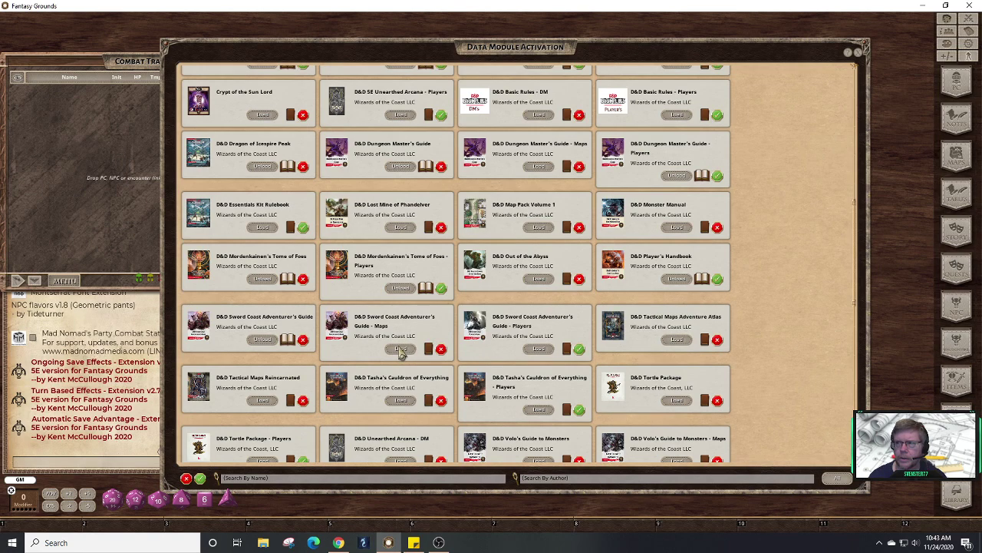
pyautogui.click(400, 349)
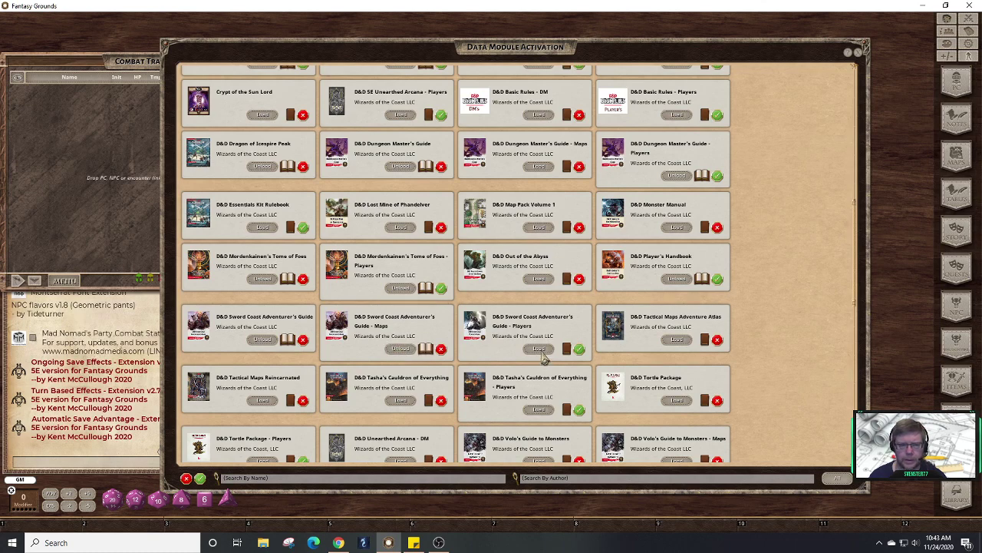
pyautogui.click(540, 352)
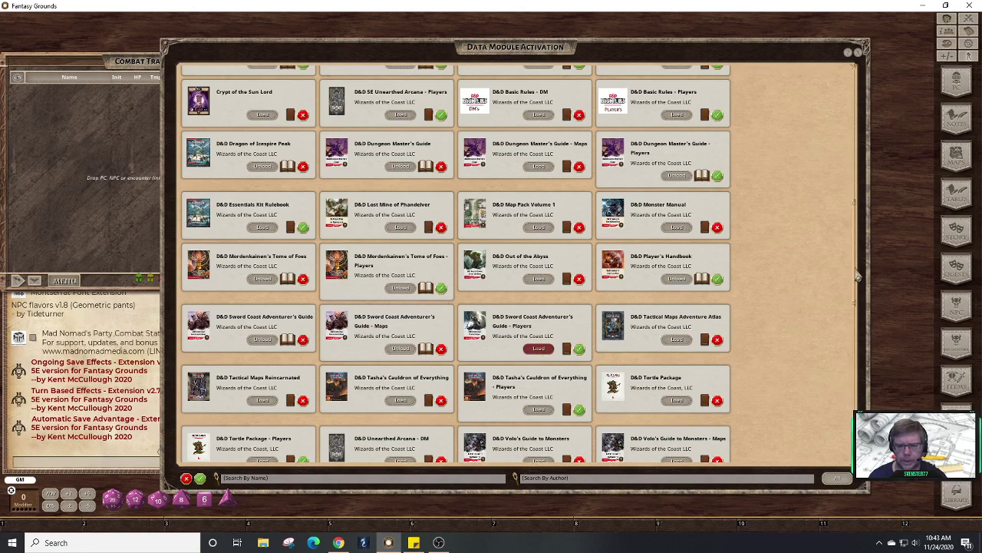
# - Load D&D Tasha's Cauldron of Everything and its Players version
pyautogui.moveTo(858, 276); pyautogui.dragTo(860, 322)
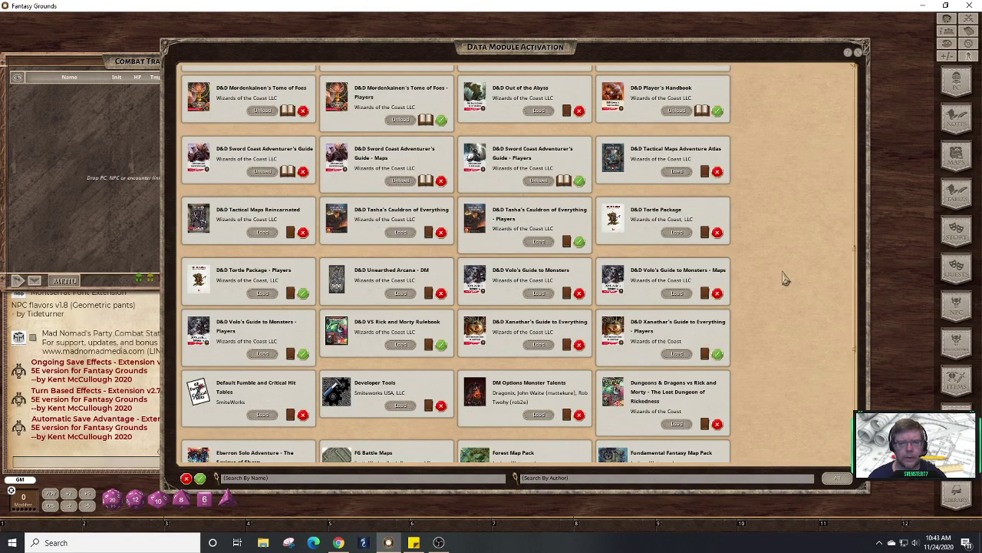
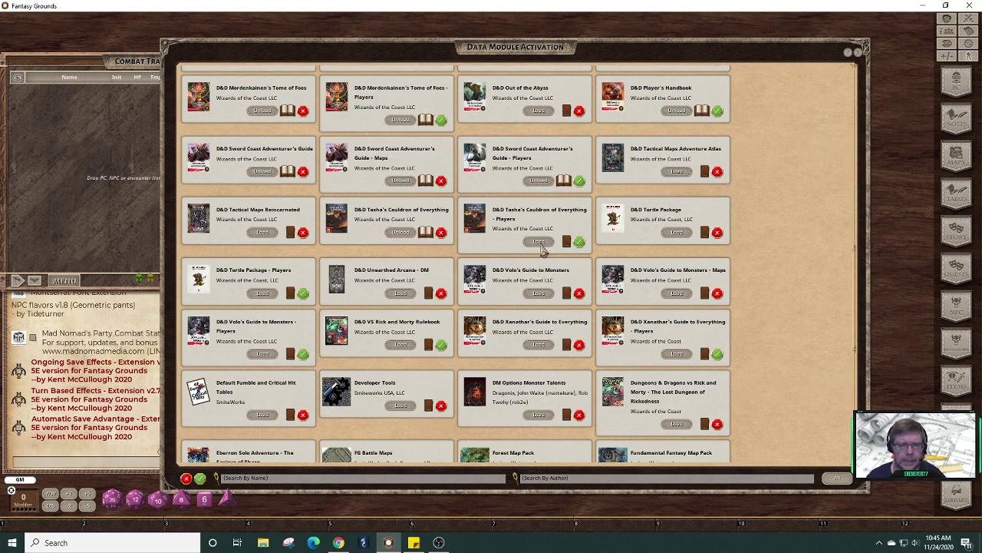
pyautogui.click(540, 244)
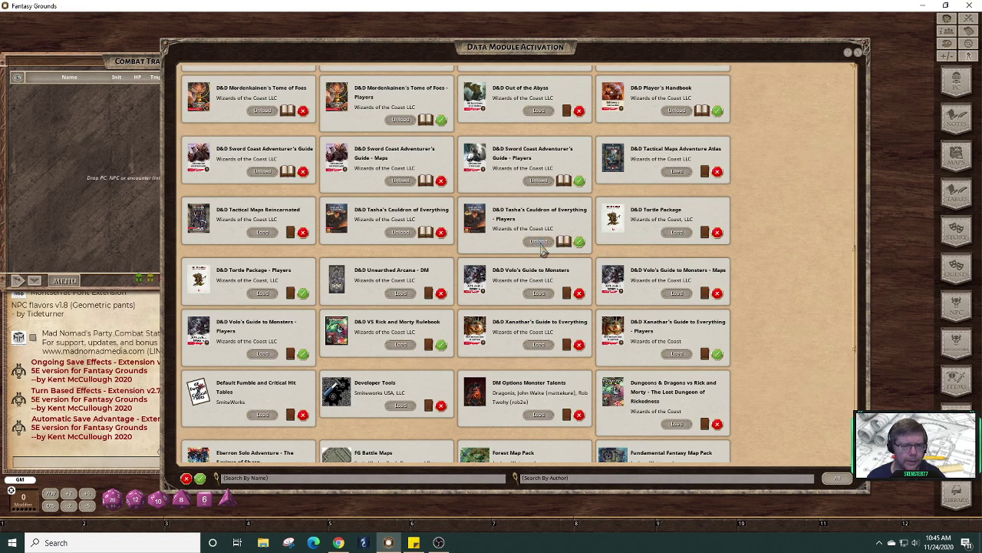
pyautogui.click(540, 243)
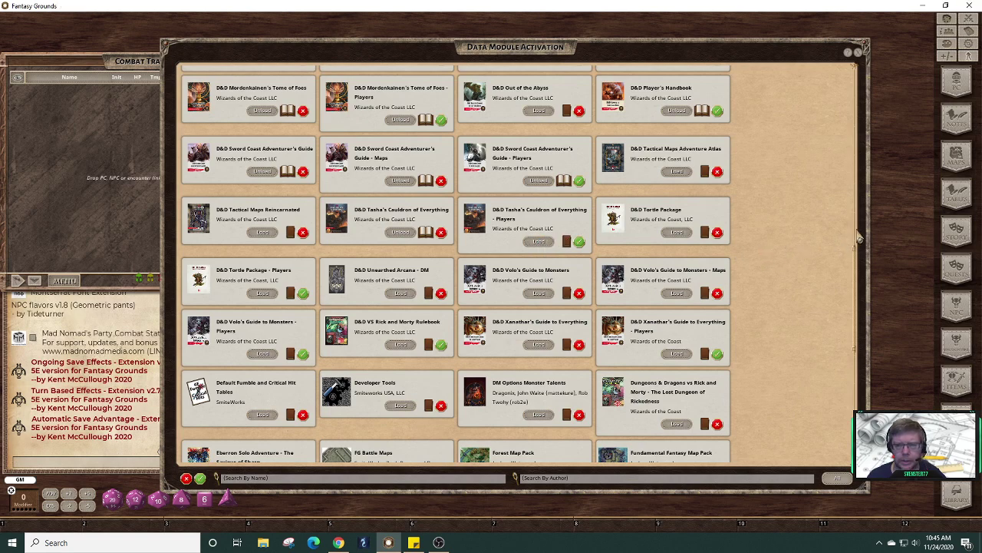
pyautogui.scroll(-2, 860, 281)
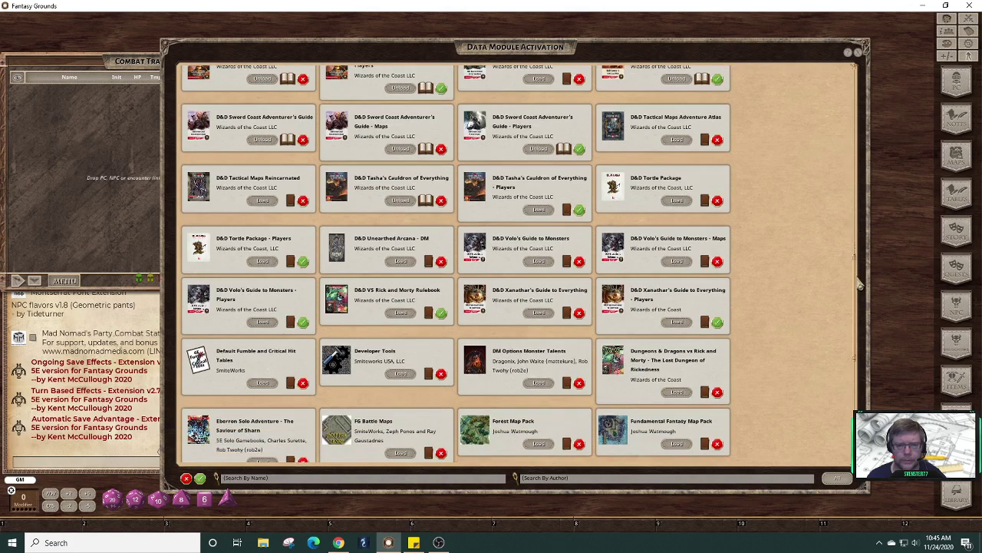
pyautogui.scroll(-2, 859, 284)
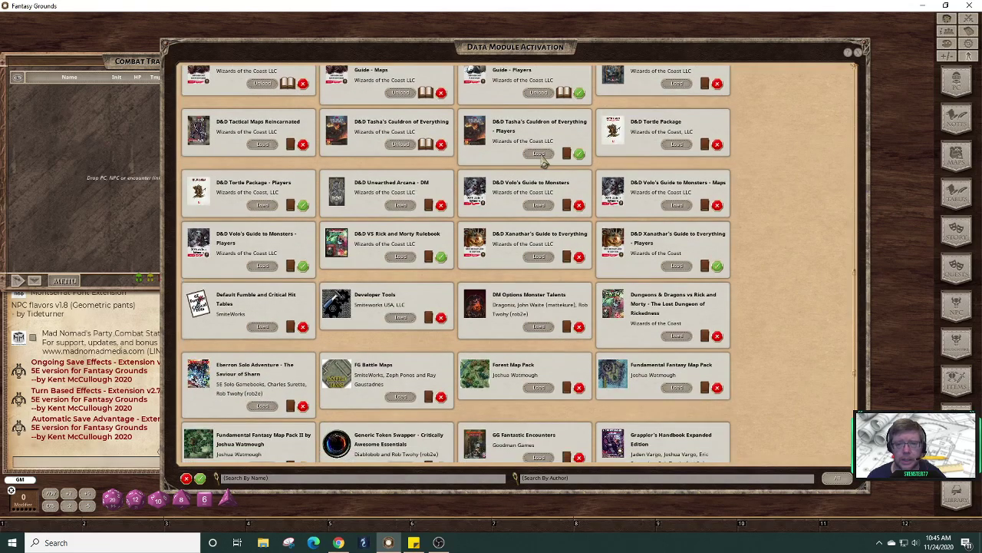
pyautogui.click(540, 155)
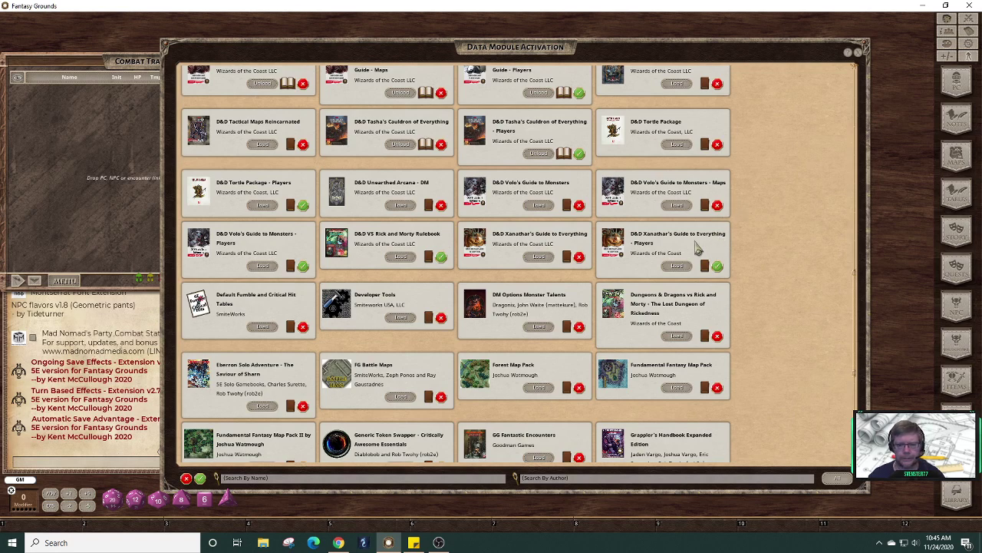
# - Load DM Options Monster Talents, D&D Xanathar's Guide to Everything with its Players version, and Volo's Guide to Monsters - Players
pyautogui.click(541, 327)
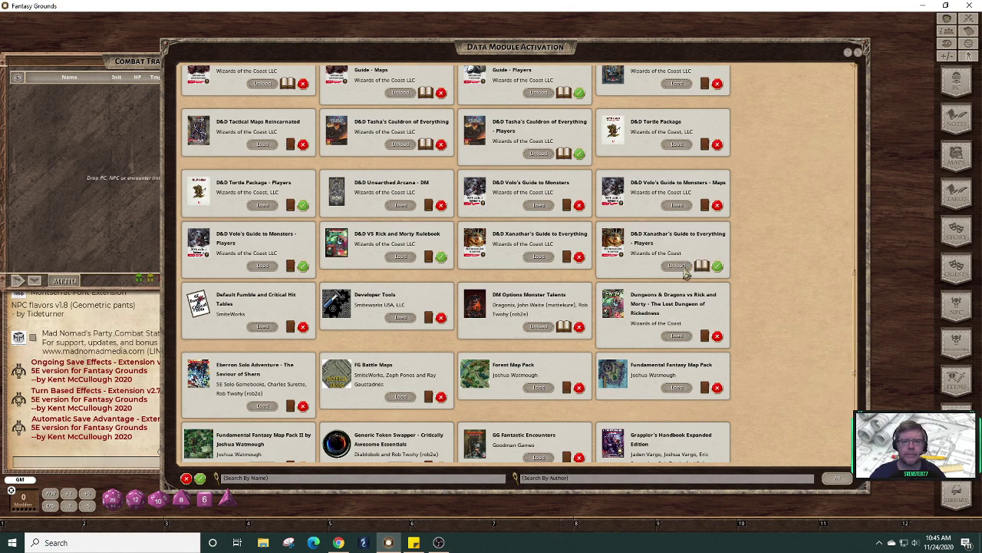
pyautogui.click(546, 259)
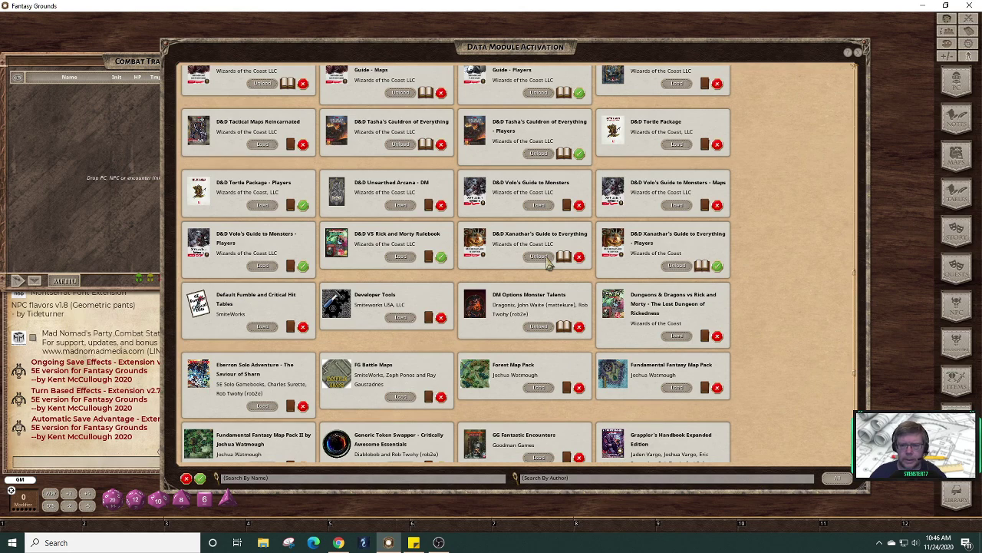
pyautogui.click(261, 270)
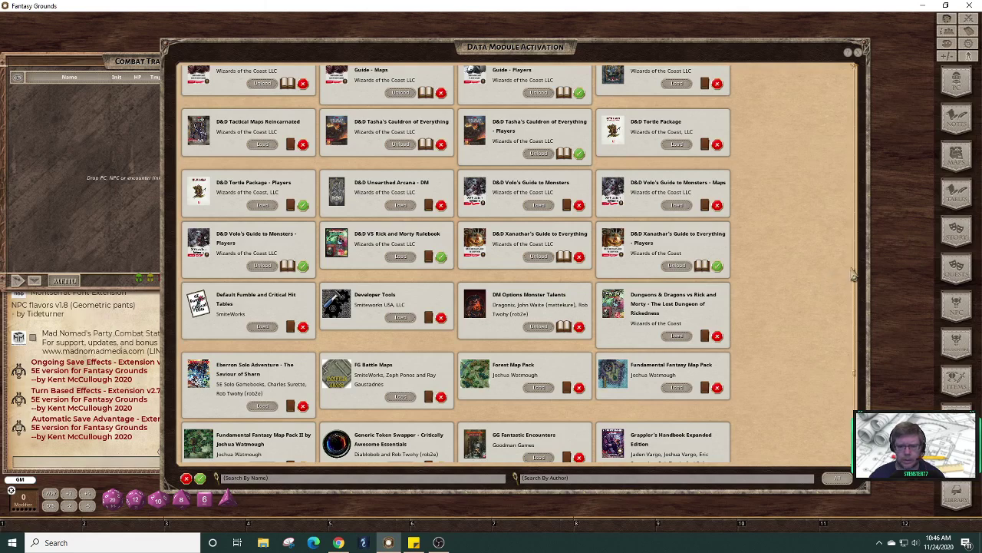
# - Load the Forest Map Pack, the Fundamental Fantasy Map Pack and the Fundamental Fantasy Map Pack II modules
pyautogui.scroll(-4, 857, 290)
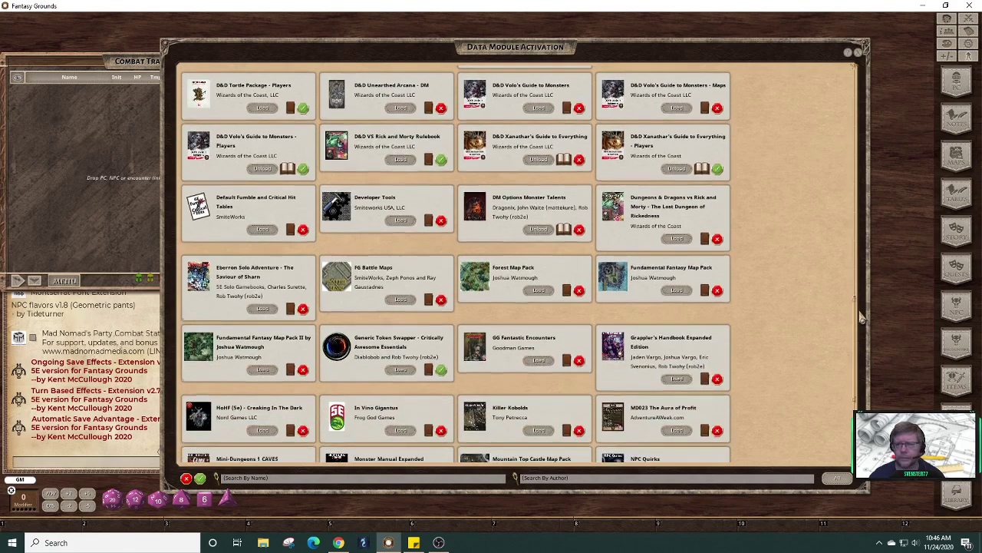
pyautogui.scroll(-2, 864, 334)
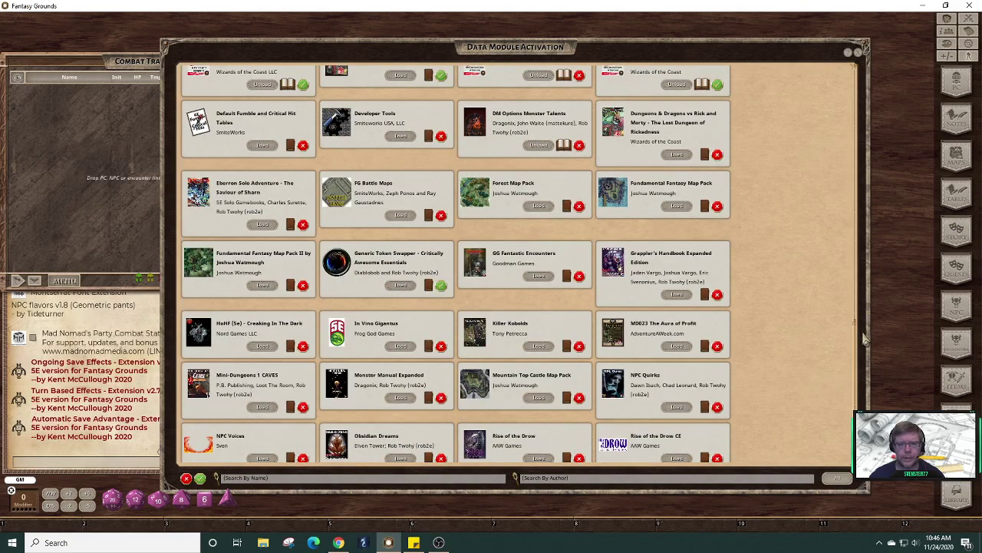
pyautogui.scroll(2, 865, 328)
pyautogui.scroll(4, 864, 326)
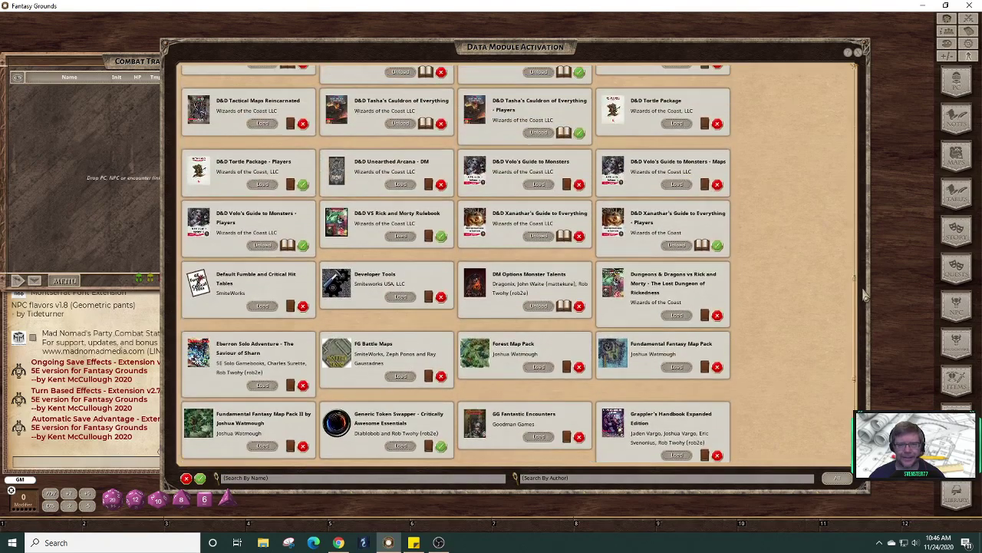
pyautogui.scroll(-5, 865, 296)
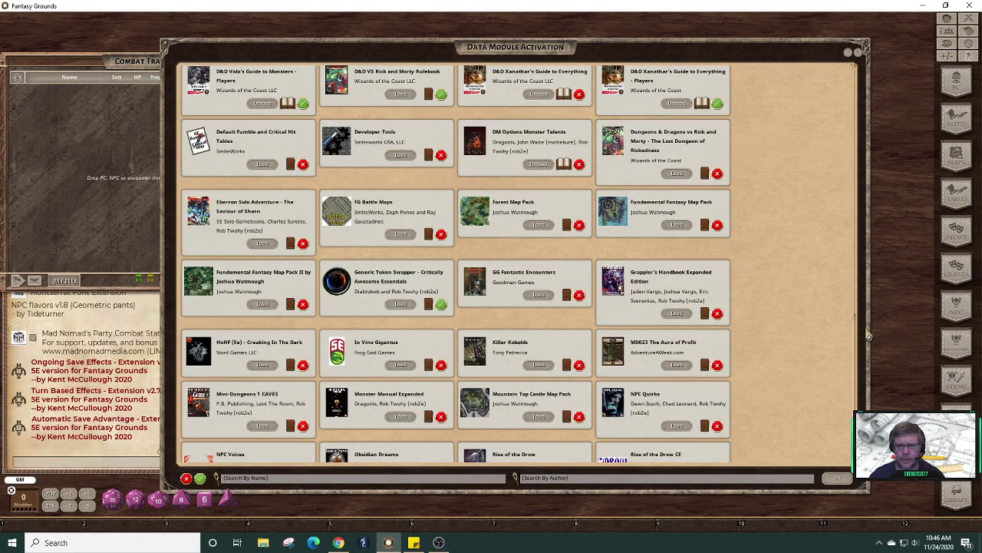
pyautogui.scroll(-2, 868, 335)
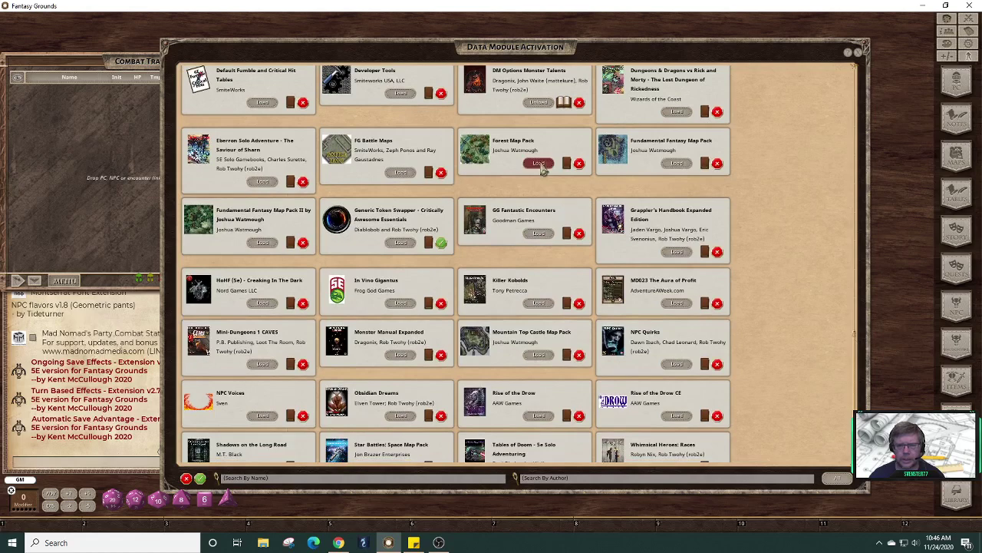
pyautogui.click(540, 164)
pyautogui.click(676, 163)
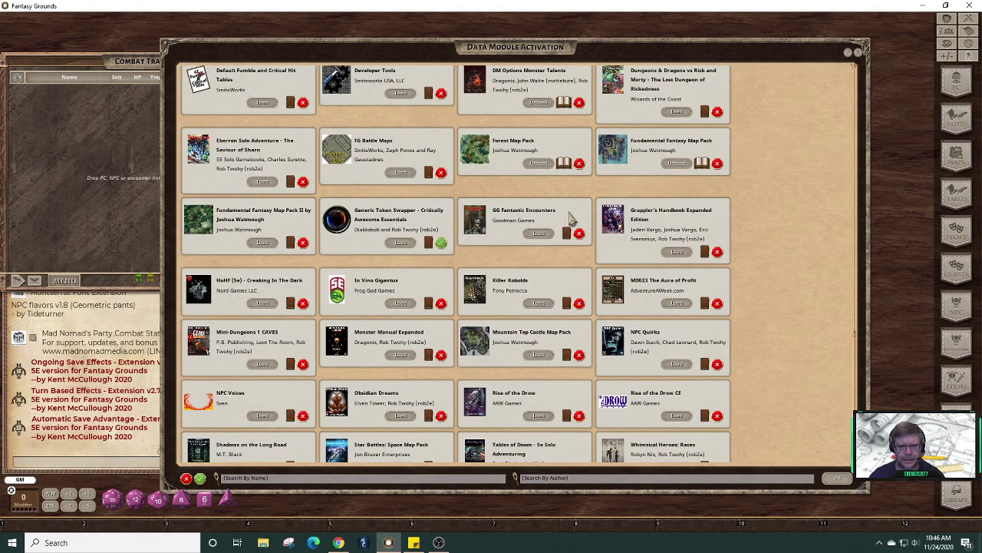
pyautogui.click(262, 242)
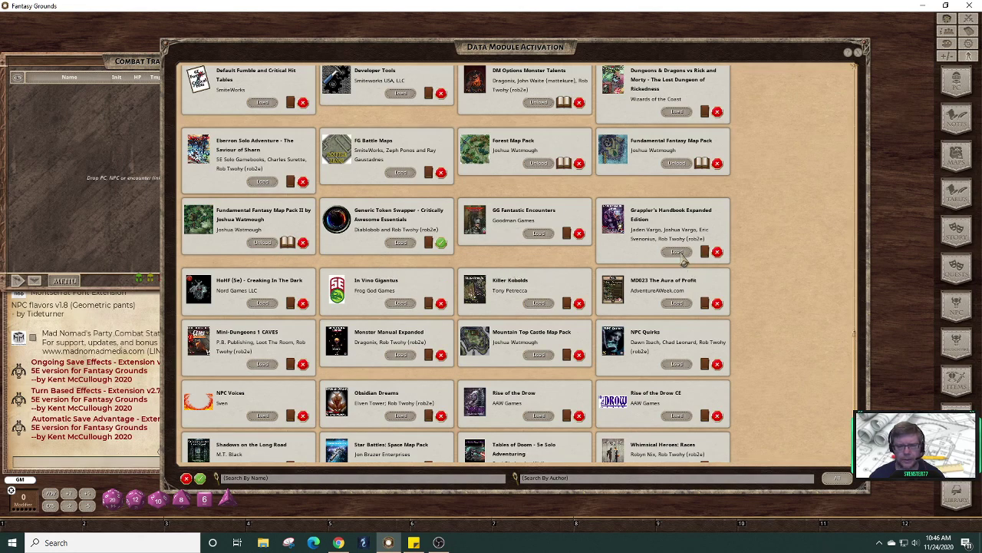
# - Widen the module list to five columns and load Grappler's Handbook Expanded Edition, Monster Manual Expanded and Mountain Top Castle Map Pack
pyautogui.moveTo(869, 287); pyautogui.dragTo(909, 289)
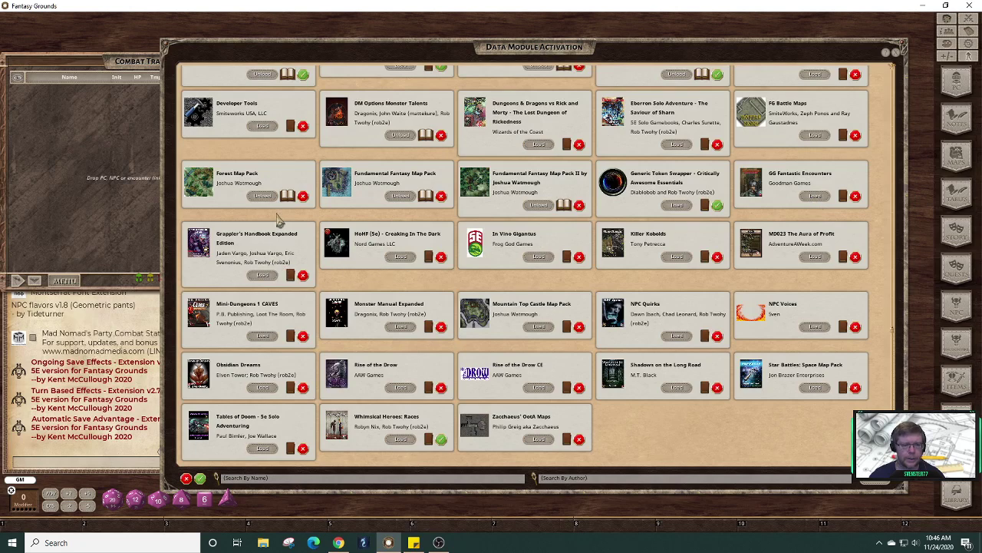
pyautogui.moveTo(351, 48); pyautogui.dragTo(294, 37)
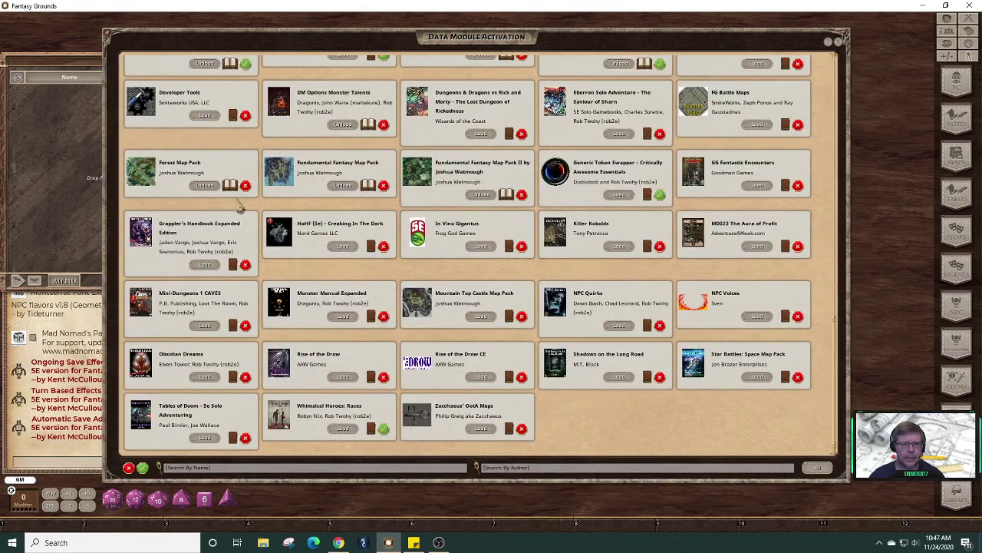
pyautogui.click(210, 264)
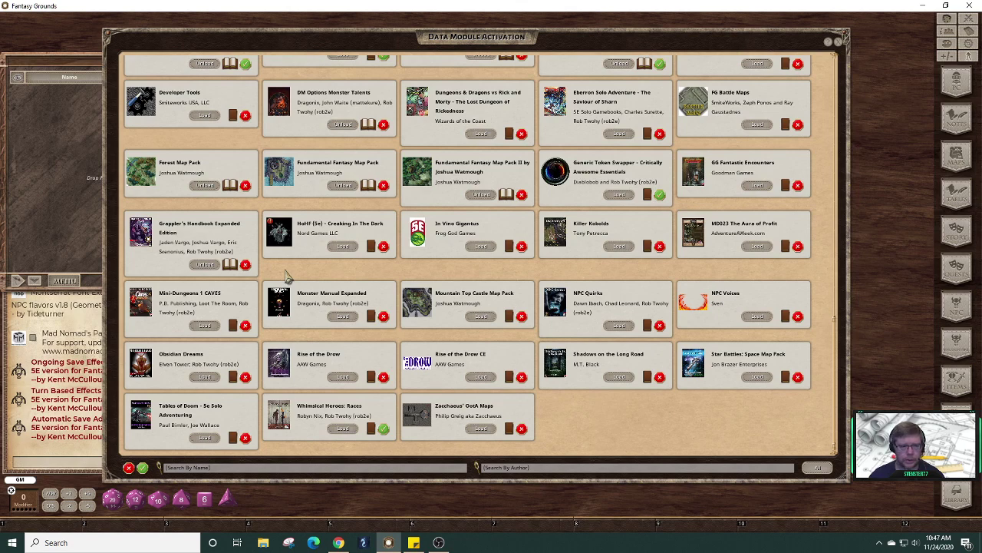
pyautogui.click(342, 317)
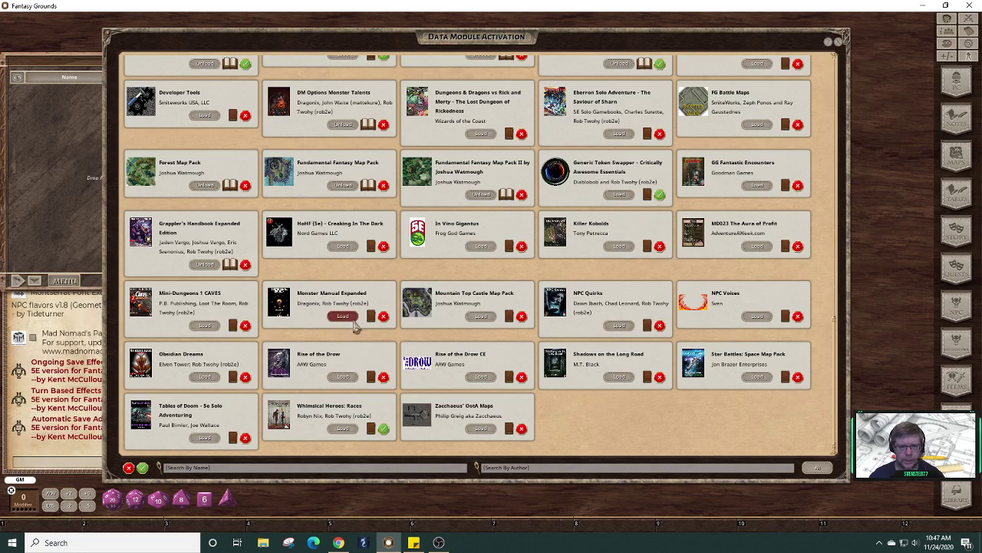
pyautogui.click(481, 317)
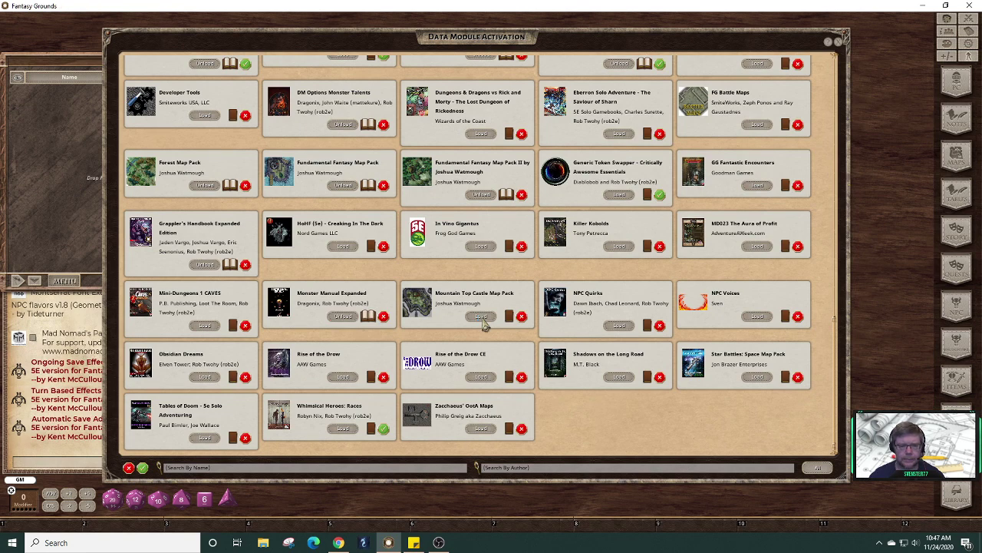
pyautogui.click(482, 317)
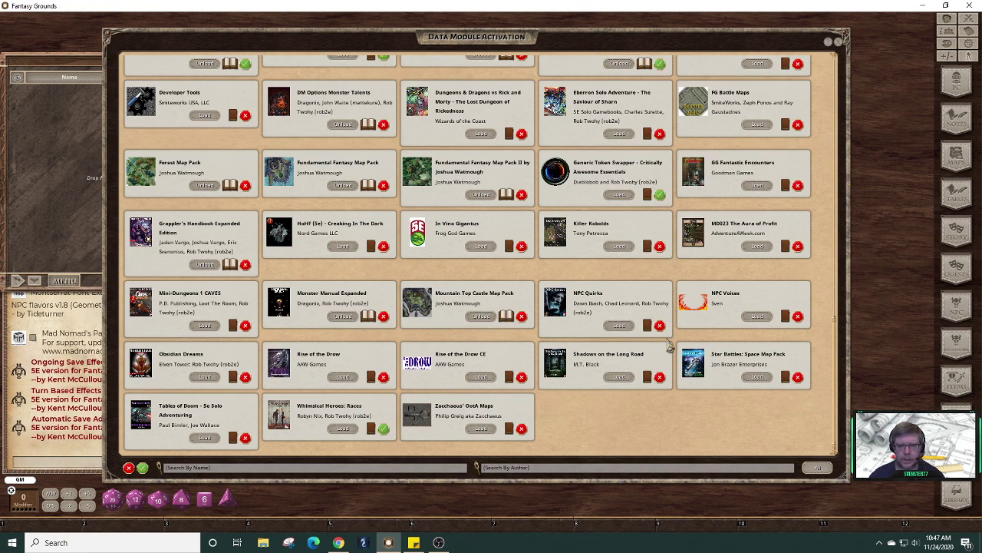
# - Load NPC Quirks, NPC Voices and Whimsical Heroes: Races, and close the module activation window
pyautogui.click(619, 324)
pyautogui.click(757, 317)
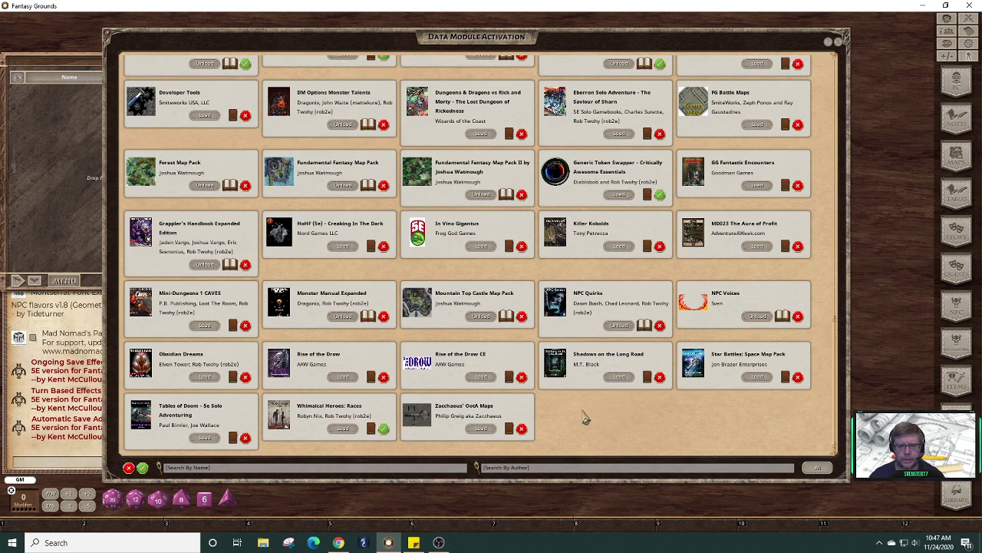
pyautogui.click(345, 430)
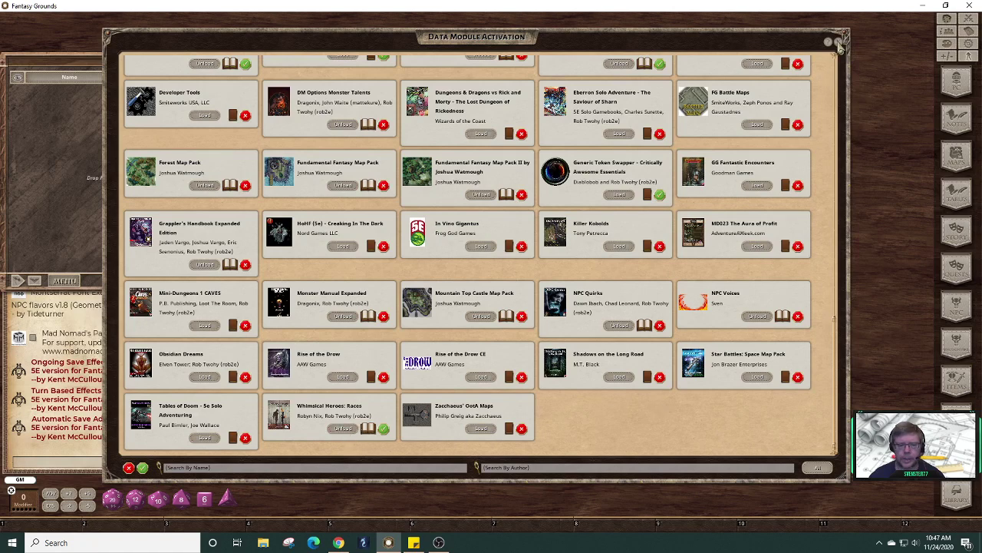
pyautogui.click(841, 43)
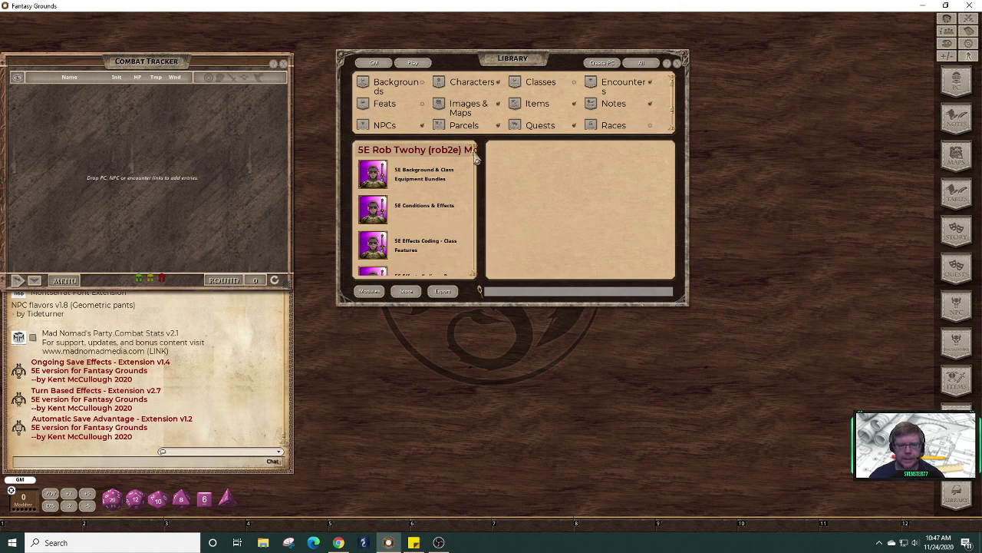
# - Open the Reference Manual of Whimsical Heroes: Races from the library and expand its first chapter
pyautogui.moveTo(476, 153); pyautogui.dragTo(479, 268)
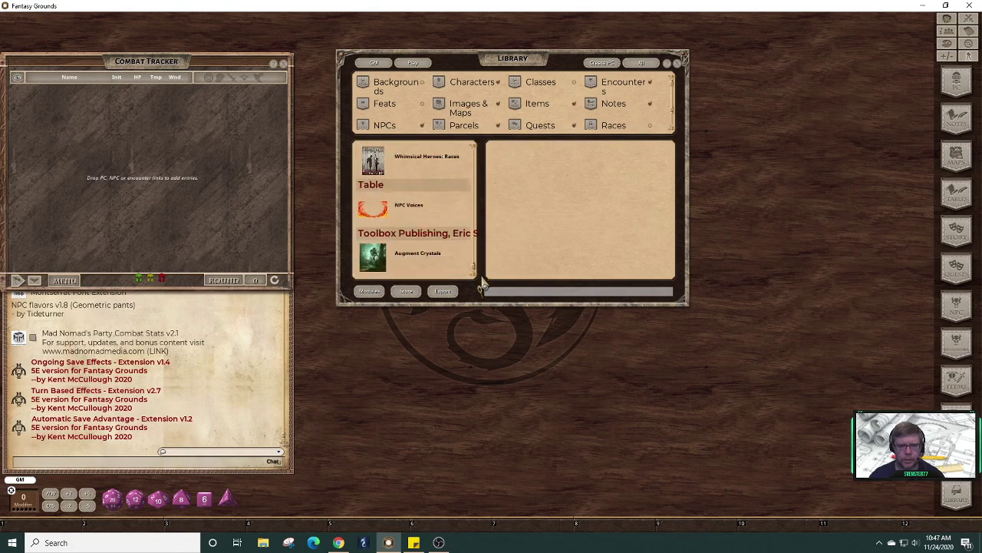
pyautogui.click(412, 166)
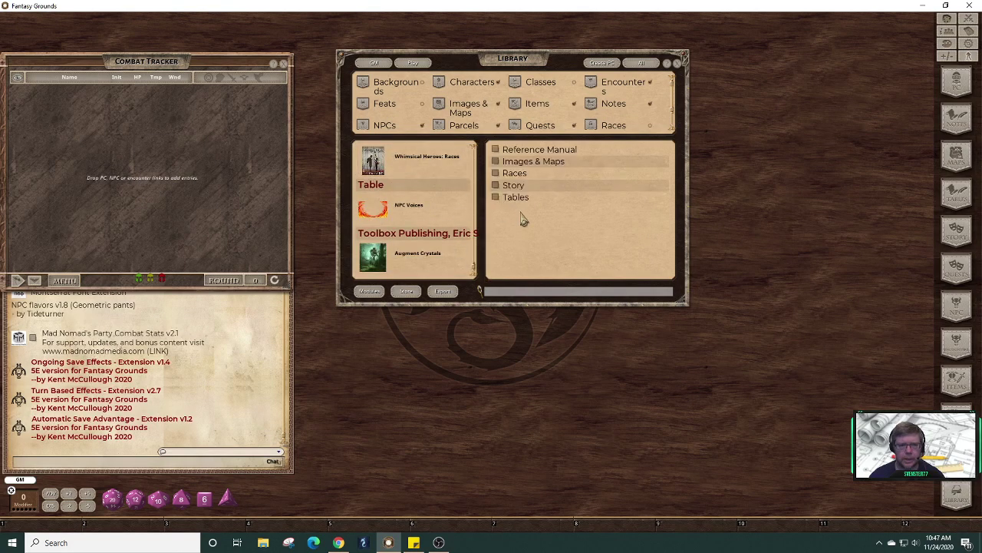
pyautogui.click(531, 151)
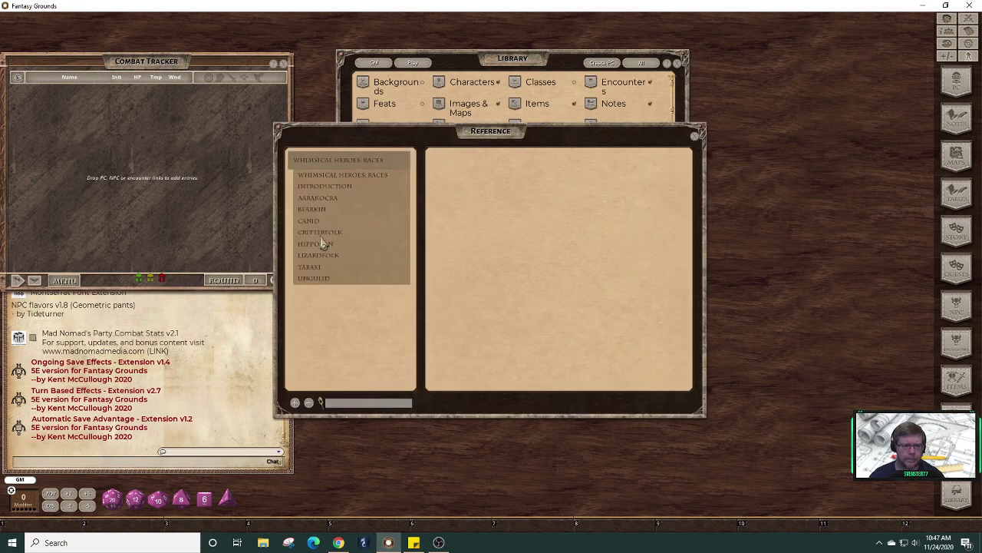
pyautogui.click(362, 177)
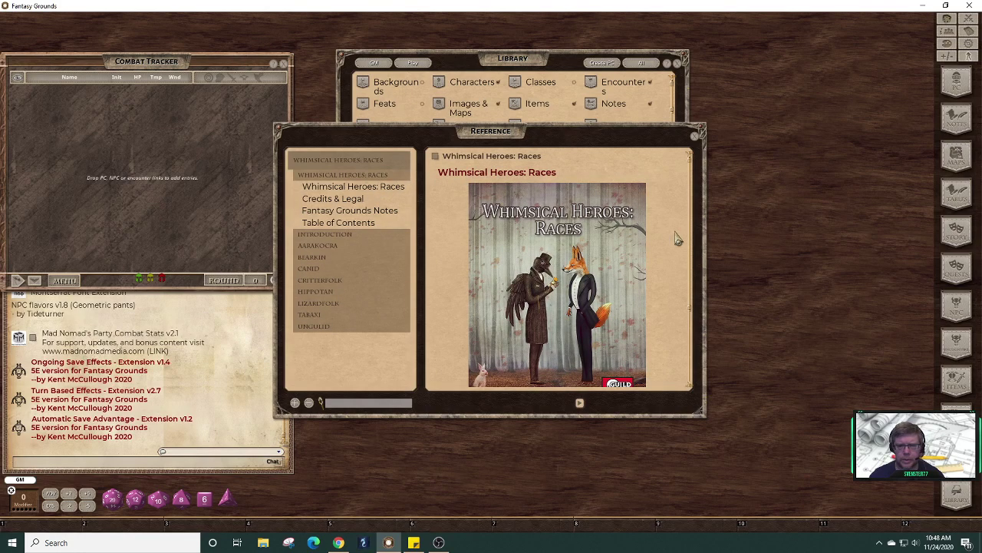
# - Page through the manual's cover, credits and table of contents, and read the Introduction page to its end
pyautogui.scroll(-2, 691, 279)
pyautogui.scroll(-2, 690, 279)
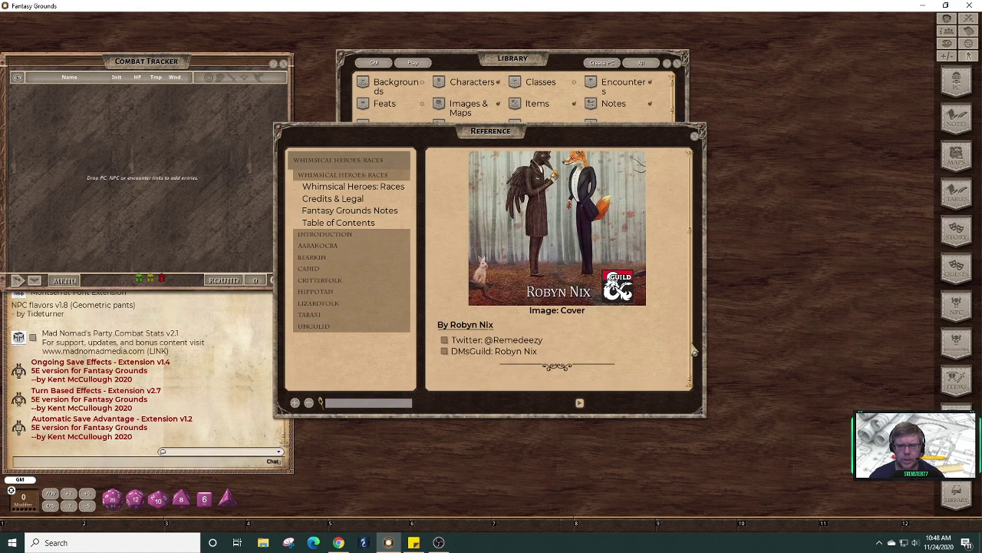
pyautogui.click(580, 405)
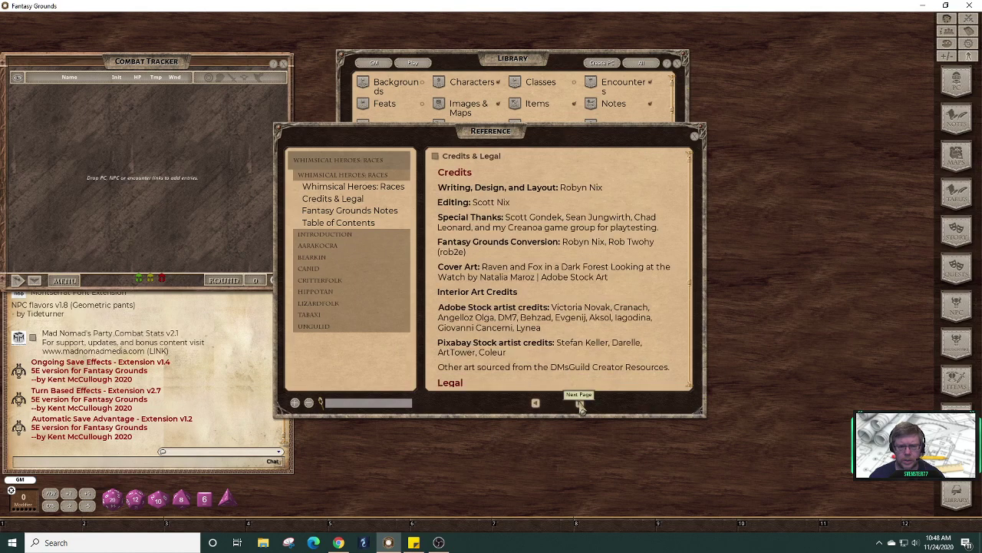
pyautogui.click(580, 405)
pyautogui.click(581, 405)
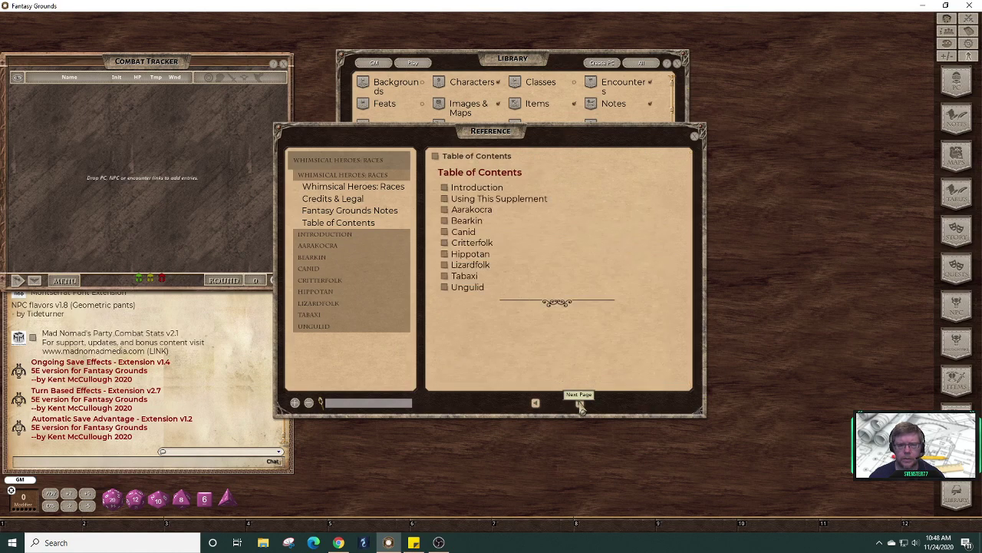
pyautogui.click(580, 405)
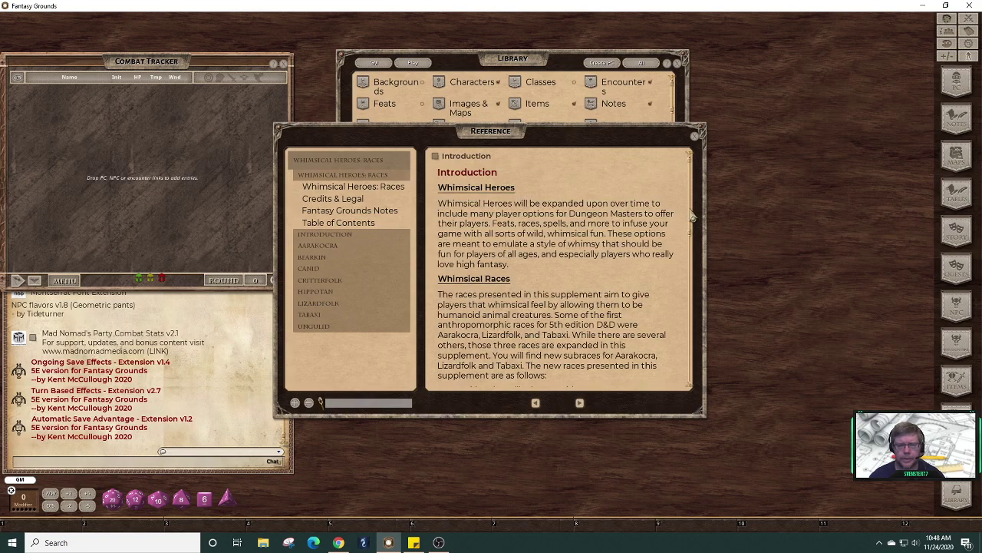
pyautogui.moveTo(691, 222); pyautogui.dragTo(705, 369)
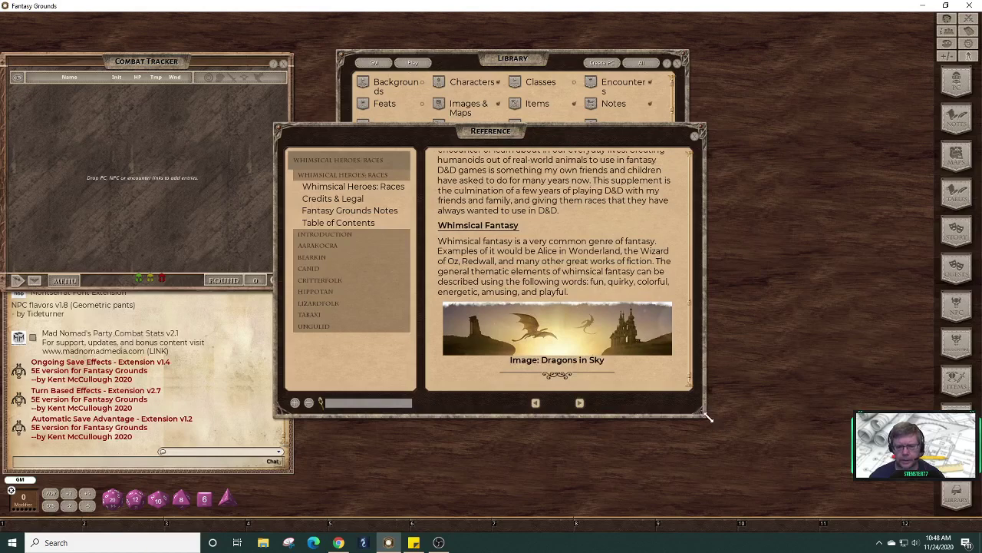
# - Enlarge the reference manual window and page between Using This Supplement and the Aarakocra page
pyautogui.moveTo(711, 422); pyautogui.dragTo(798, 491)
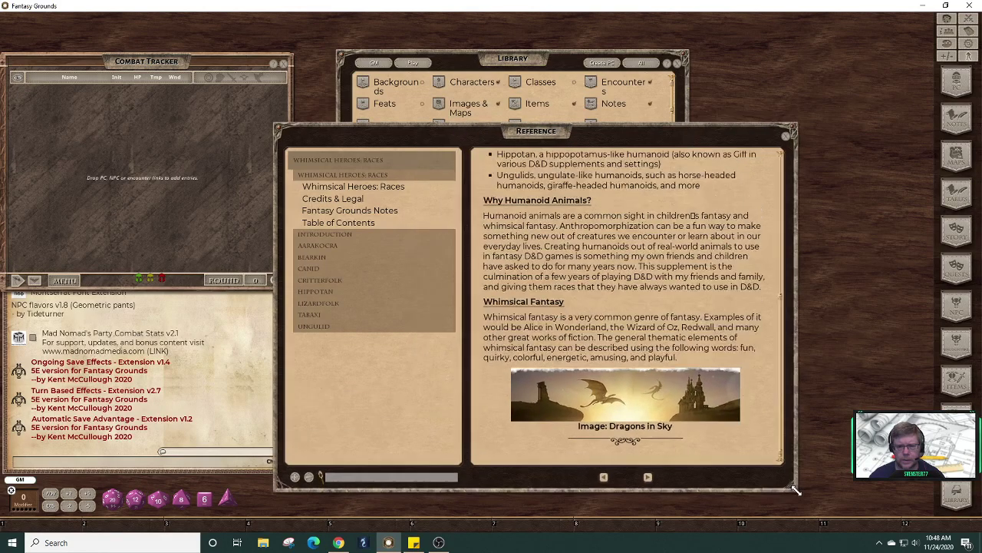
pyautogui.click(651, 478)
pyautogui.click(653, 483)
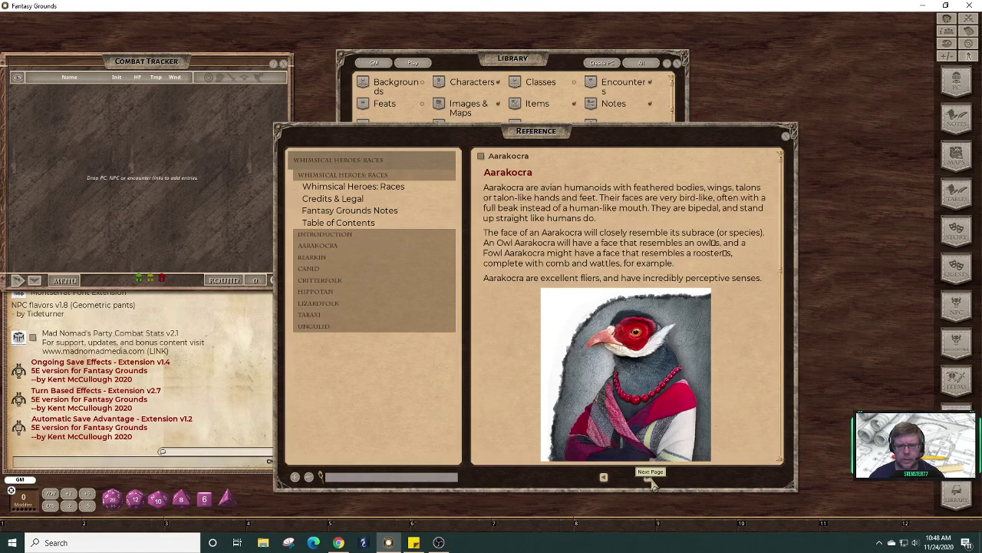
pyautogui.click(604, 477)
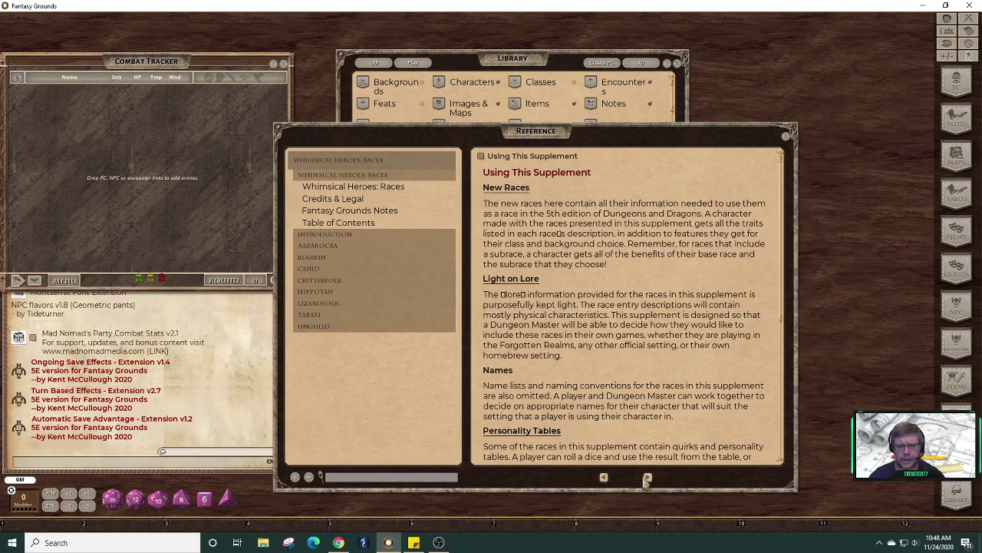
pyautogui.click(647, 477)
pyautogui.click(604, 479)
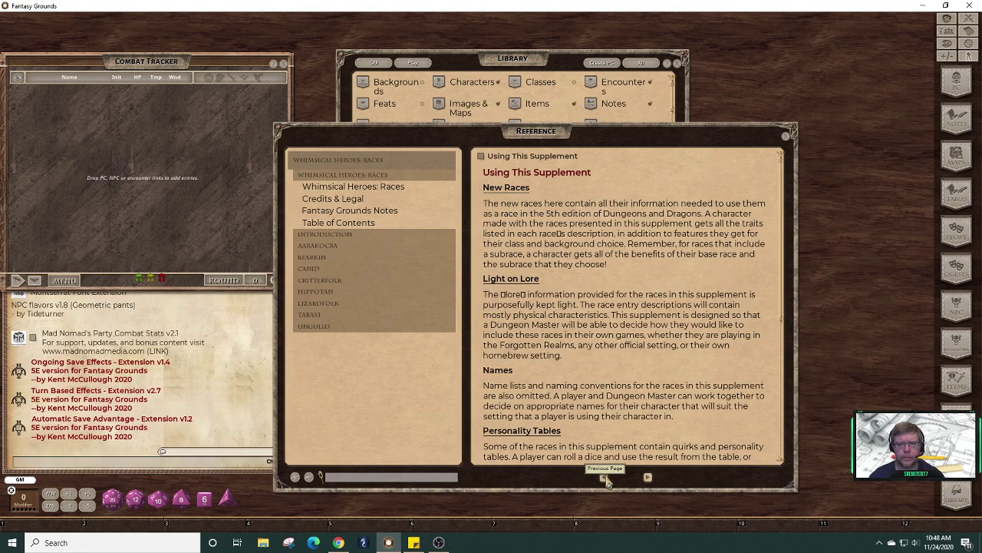
pyautogui.click(646, 478)
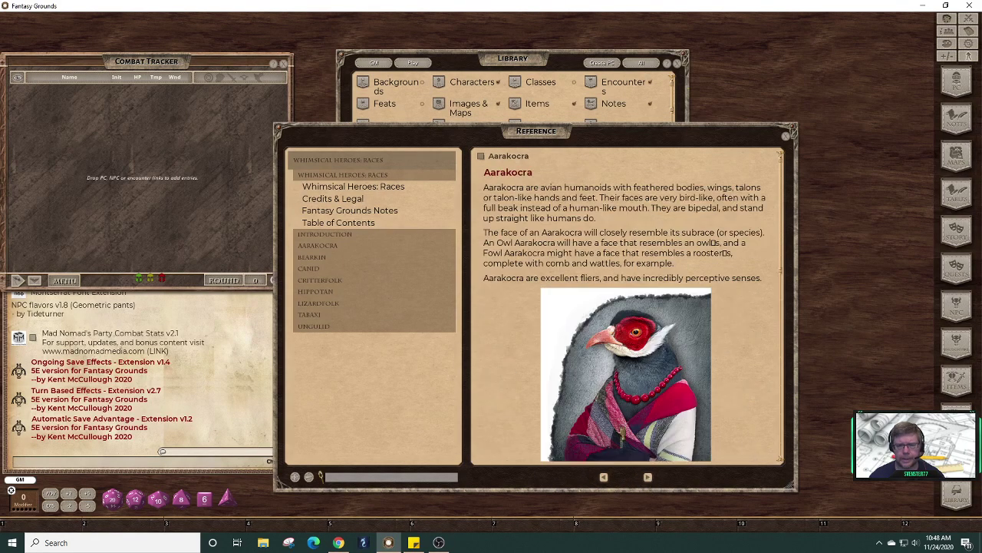
# - Move the manual window higher and make it taller, review the whole Aarakocra page, and turn to the Bearkin page
pyautogui.moveTo(473, 134); pyautogui.dragTo(411, 46)
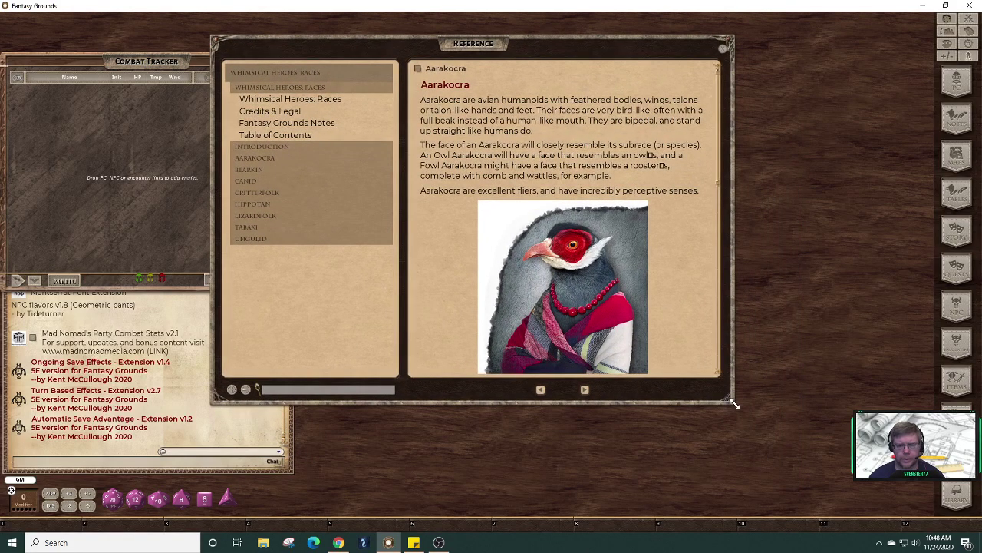
pyautogui.moveTo(733, 403); pyautogui.dragTo(736, 494)
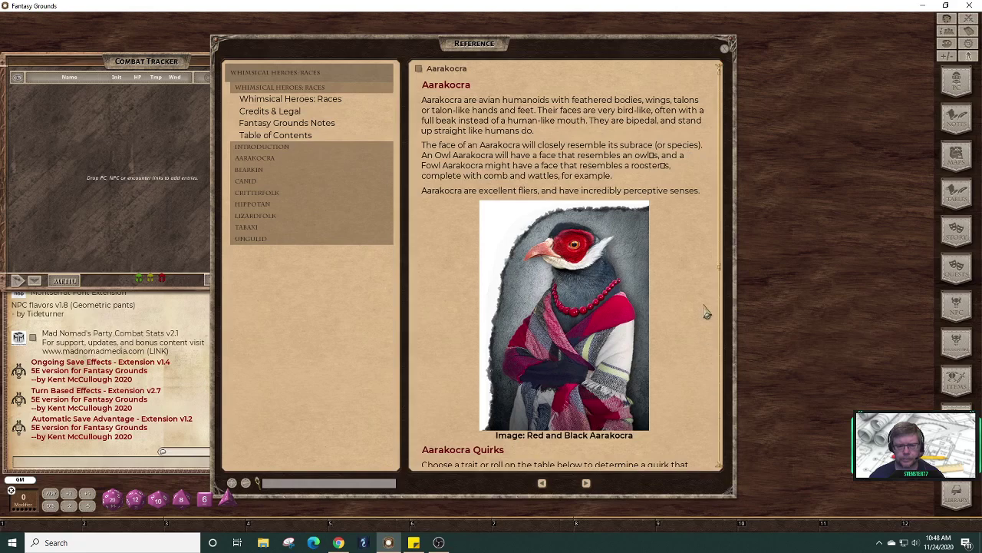
pyautogui.scroll(-2, 724, 146)
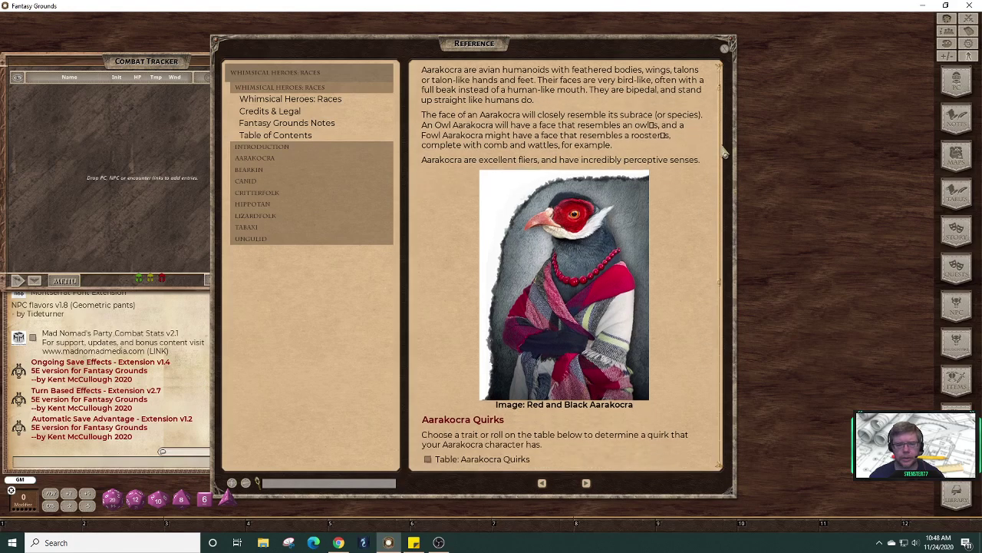
pyautogui.scroll(-6, 725, 158)
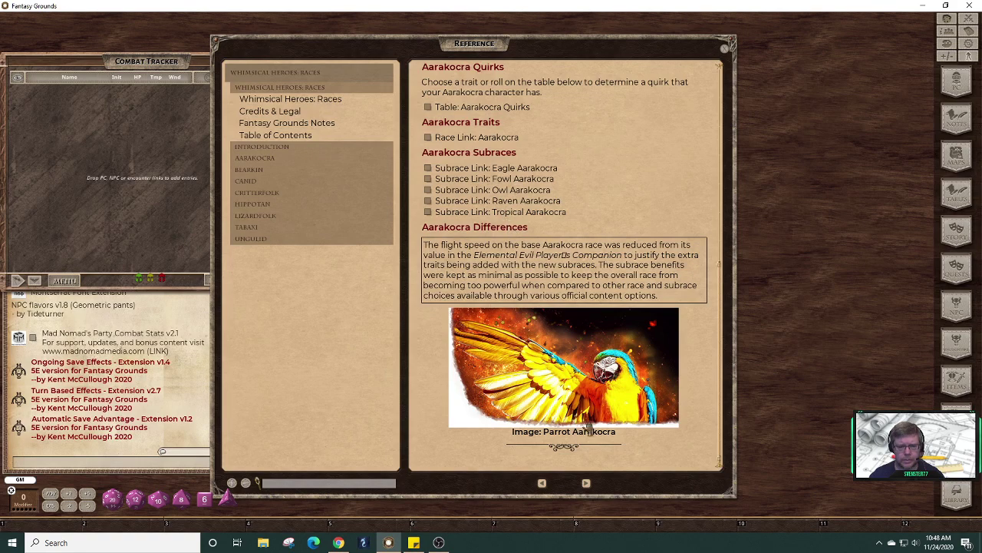
pyautogui.click(587, 490)
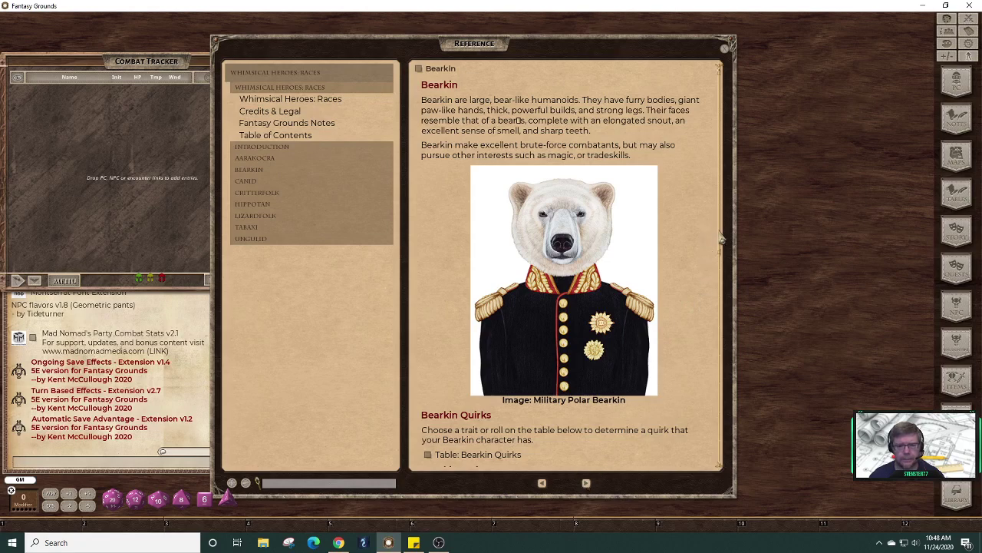
# - Review the rest of the Bearkin page and read the Canid page down to its subraces
pyautogui.scroll(-4, 723, 245)
pyautogui.scroll(-3, 729, 298)
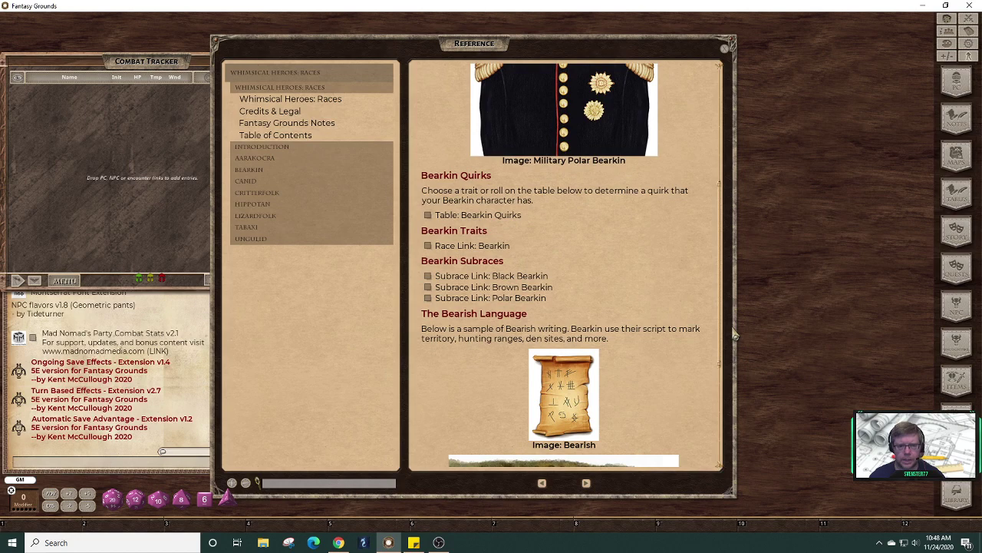
pyautogui.click(586, 483)
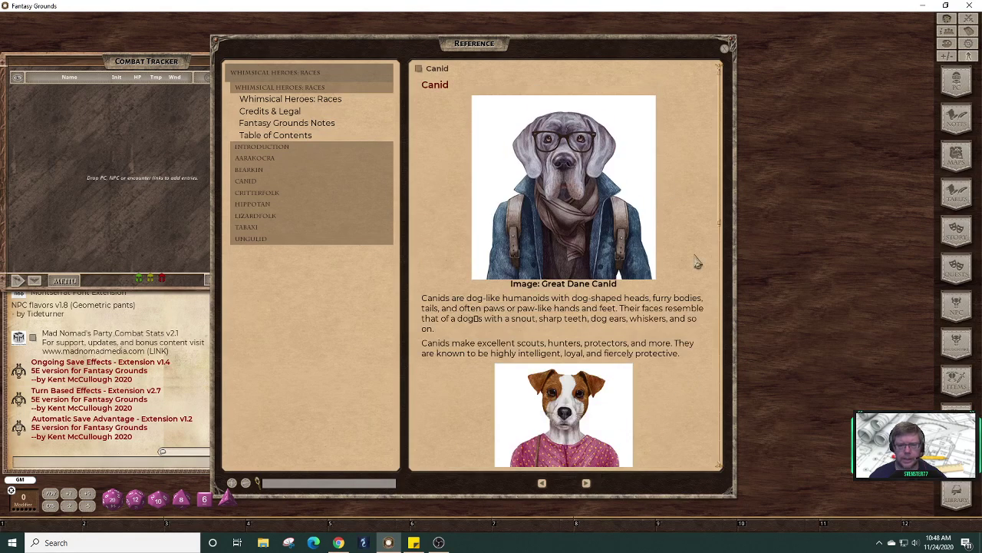
pyautogui.moveTo(721, 218); pyautogui.dragTo(735, 318)
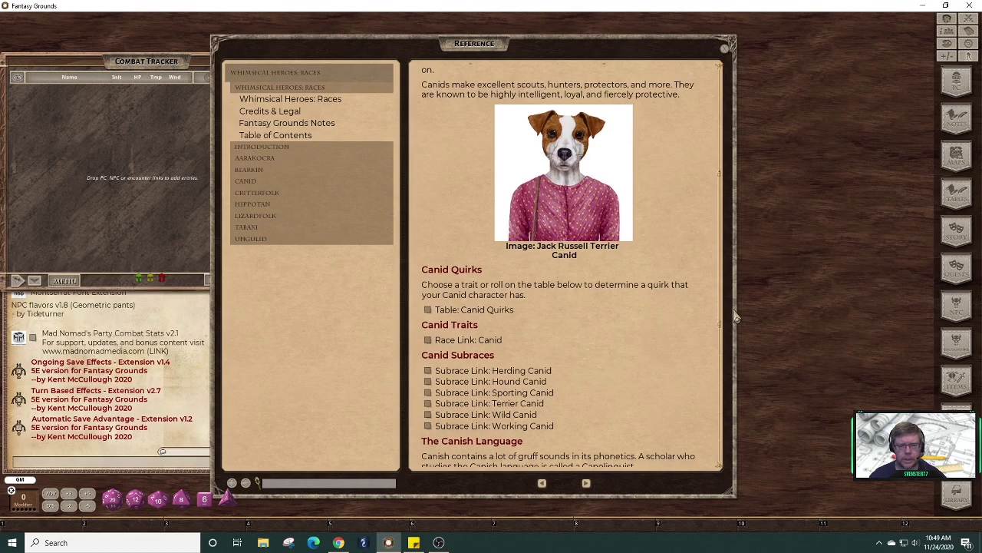
# - Turn to the Critterfolk page and review its description, images, traits and subraces
pyautogui.click(588, 486)
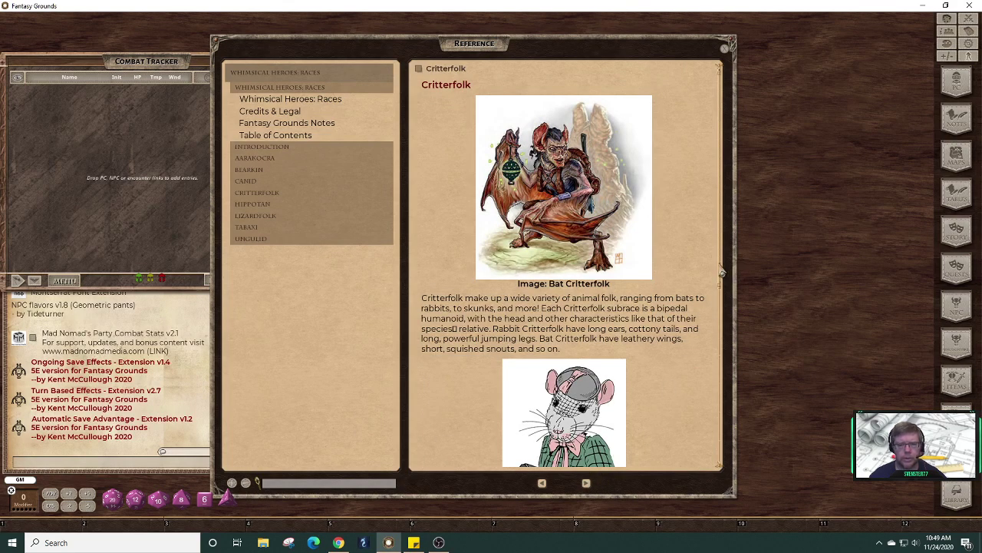
pyautogui.moveTo(722, 276); pyautogui.dragTo(729, 474)
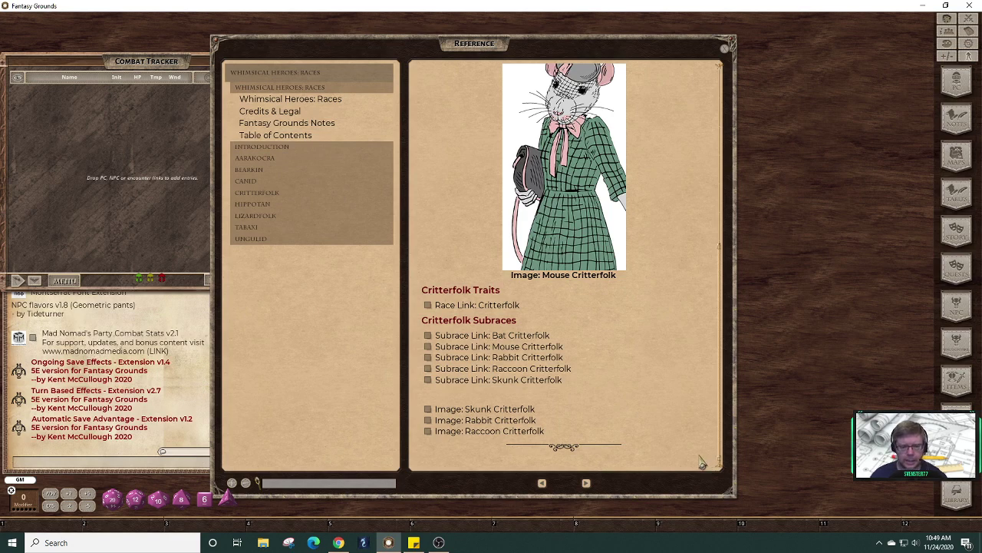
pyautogui.scroll(3, 720, 442)
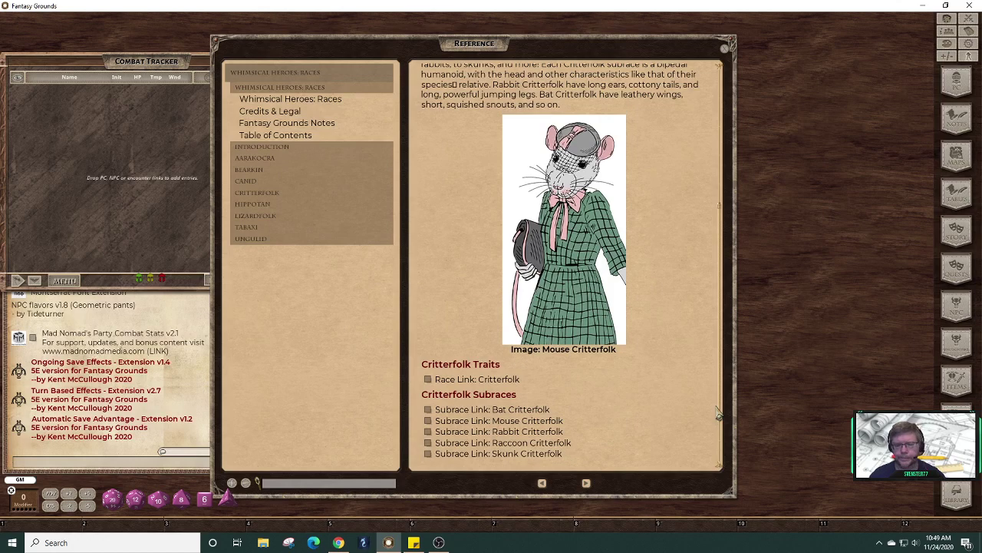
pyautogui.scroll(3, 720, 414)
pyautogui.scroll(-6, 720, 414)
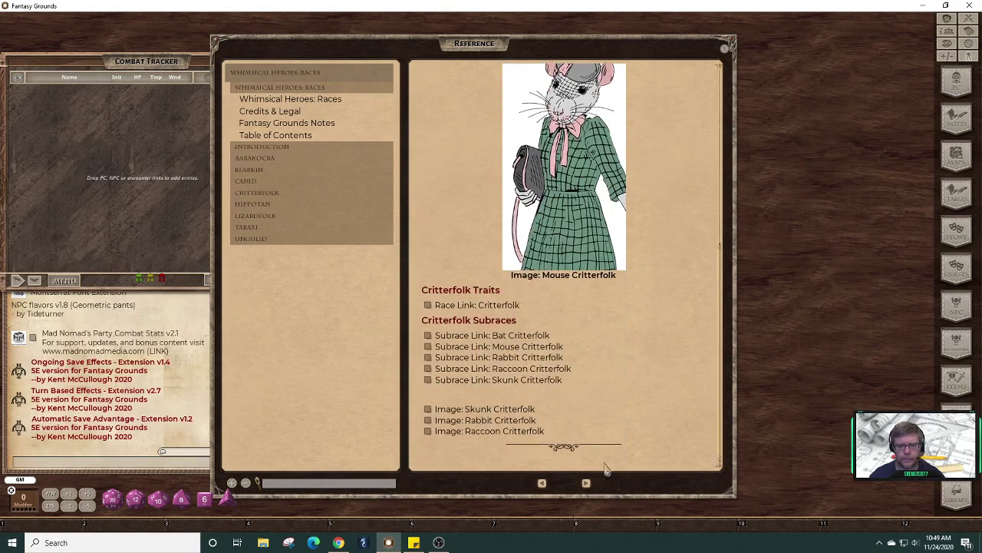
# - Page through the Hippotan, Lizardfolk and Tabaxi pages, reviewing each one's description, traits and subraces
pyautogui.click(586, 483)
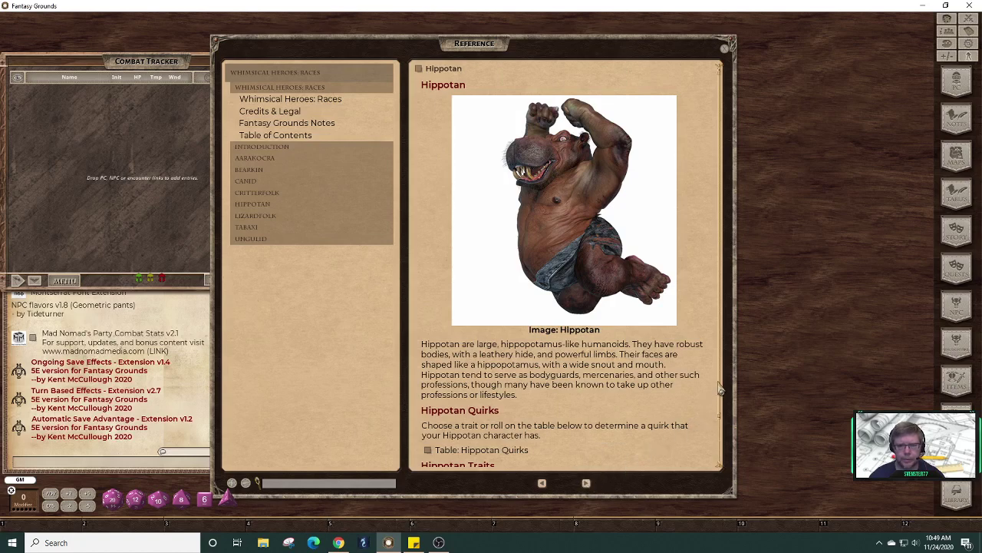
pyautogui.scroll(-3, 724, 361)
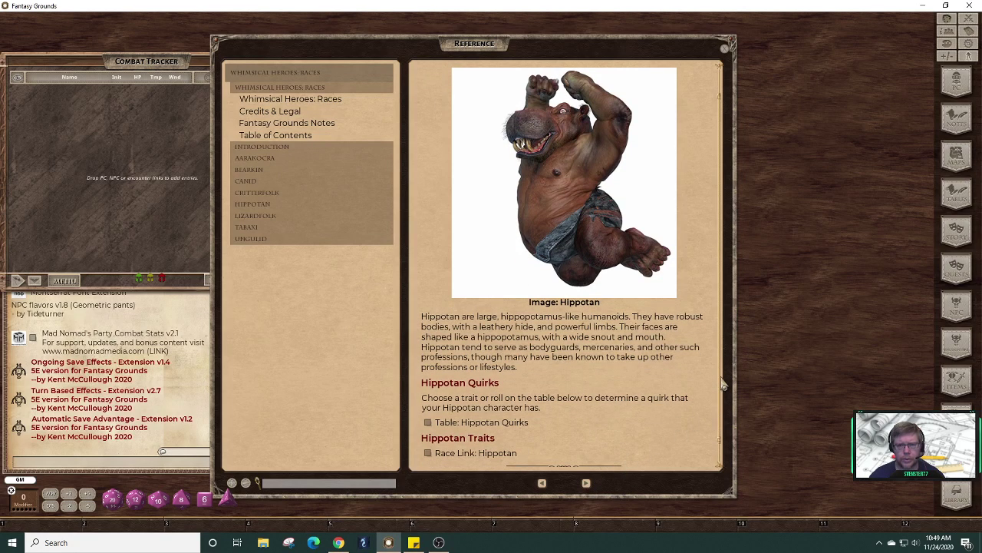
pyautogui.click(586, 484)
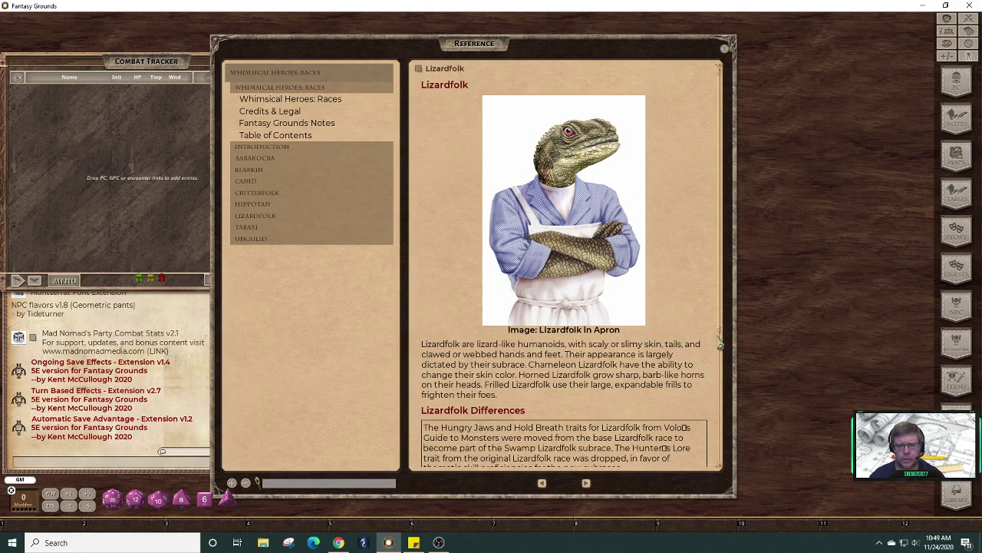
pyautogui.moveTo(719, 310); pyautogui.dragTo(733, 455)
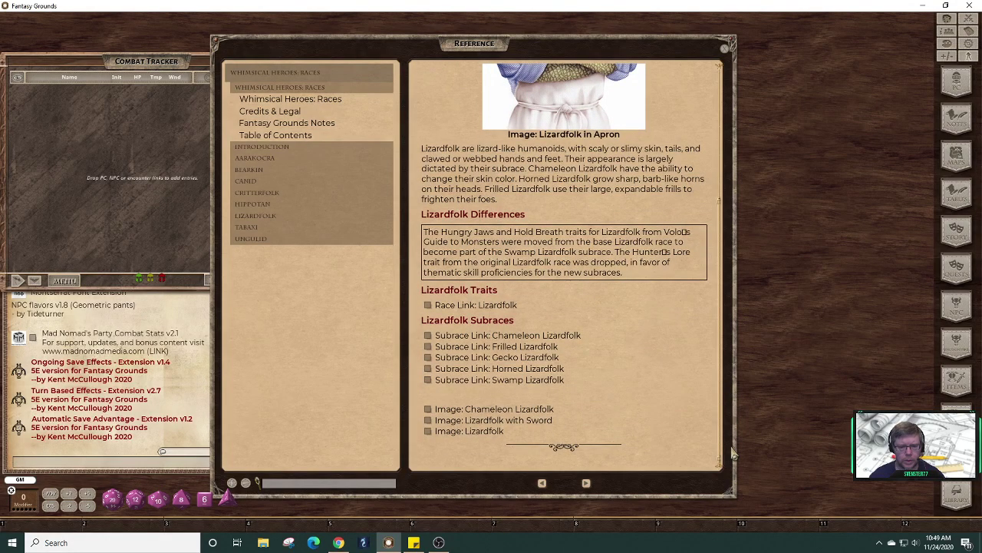
pyautogui.scroll(2, 691, 437)
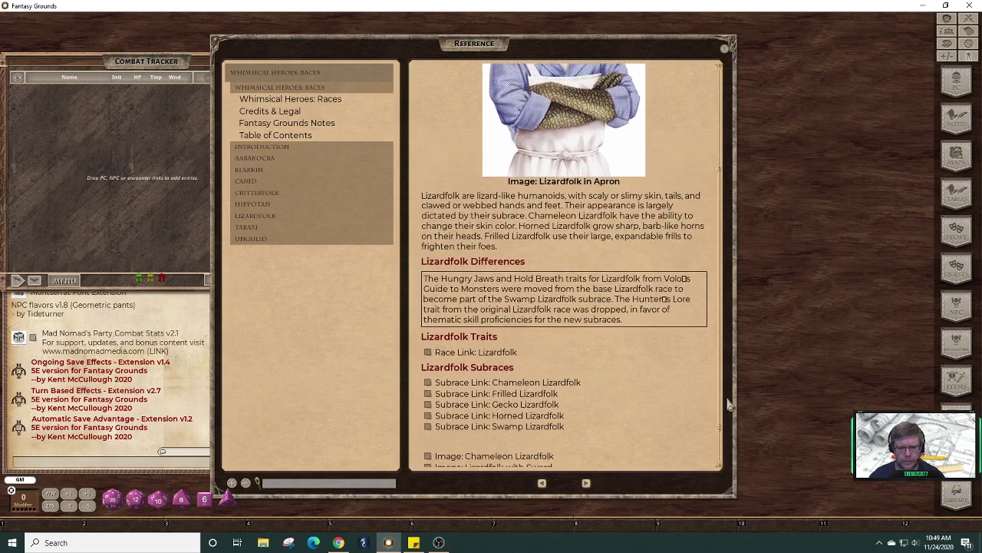
pyautogui.click(587, 483)
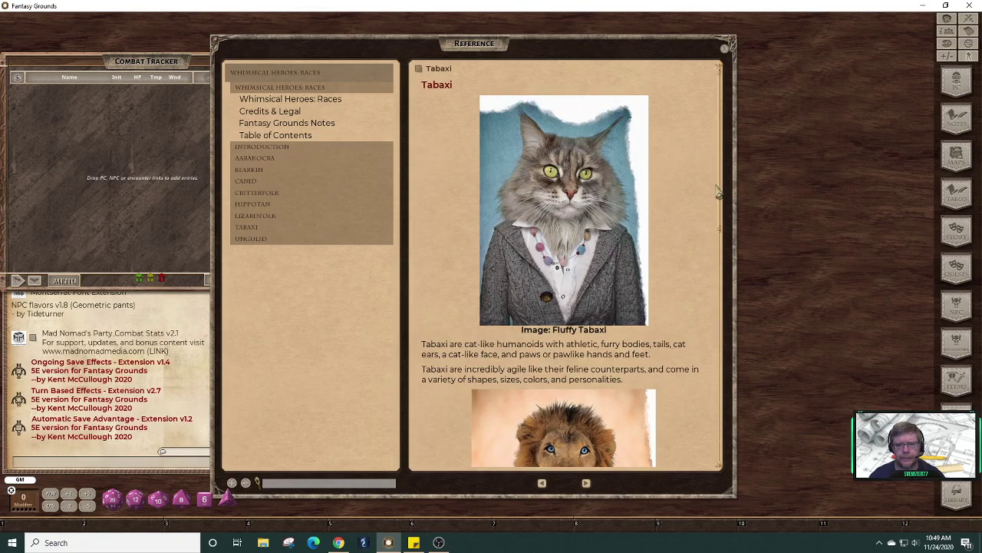
pyautogui.moveTo(722, 204); pyautogui.dragTo(744, 413)
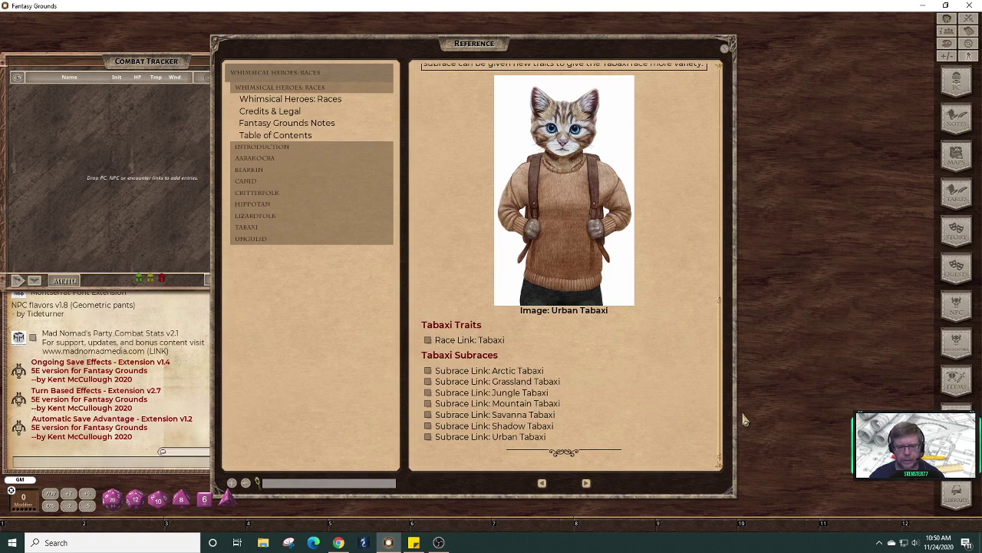
# - Turn to the Ungulid page, review it from beginning to end, and close the reference manual
pyautogui.click(590, 492)
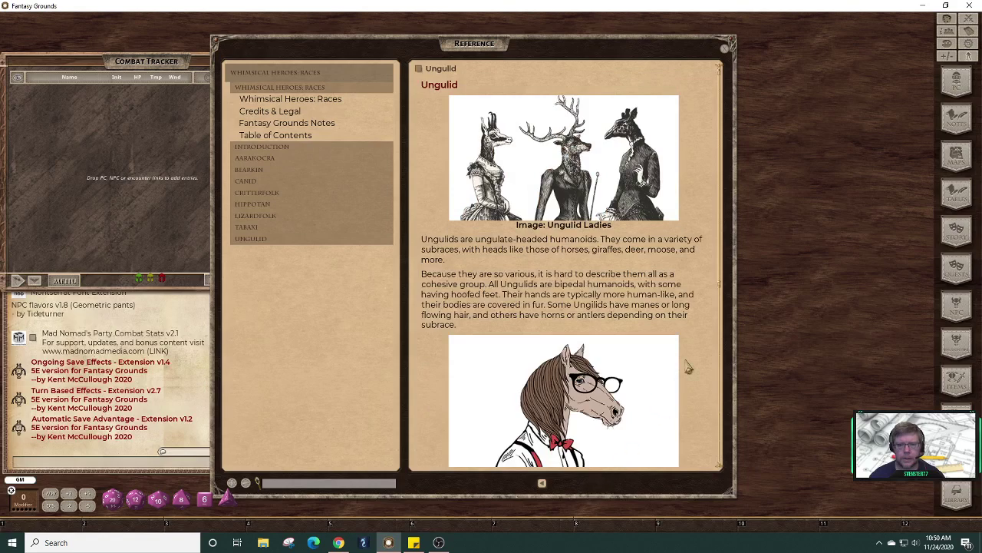
pyautogui.scroll(-5, 726, 222)
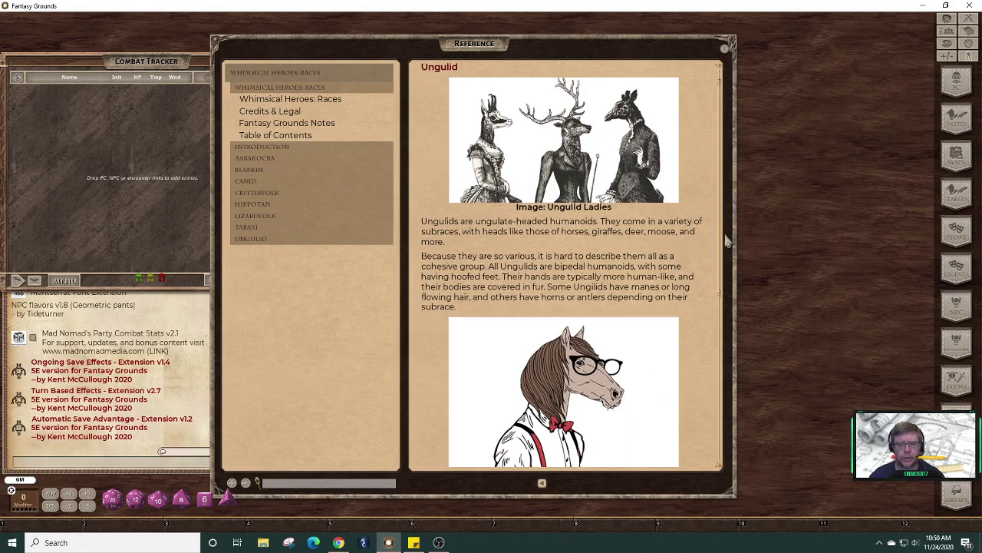
pyautogui.scroll(-3, 740, 363)
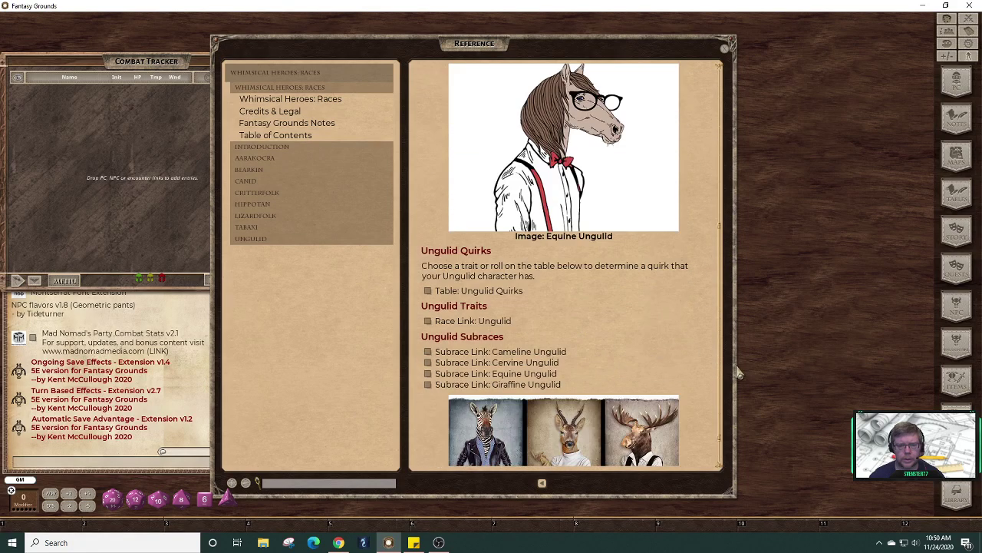
pyautogui.scroll(6, 728, 346)
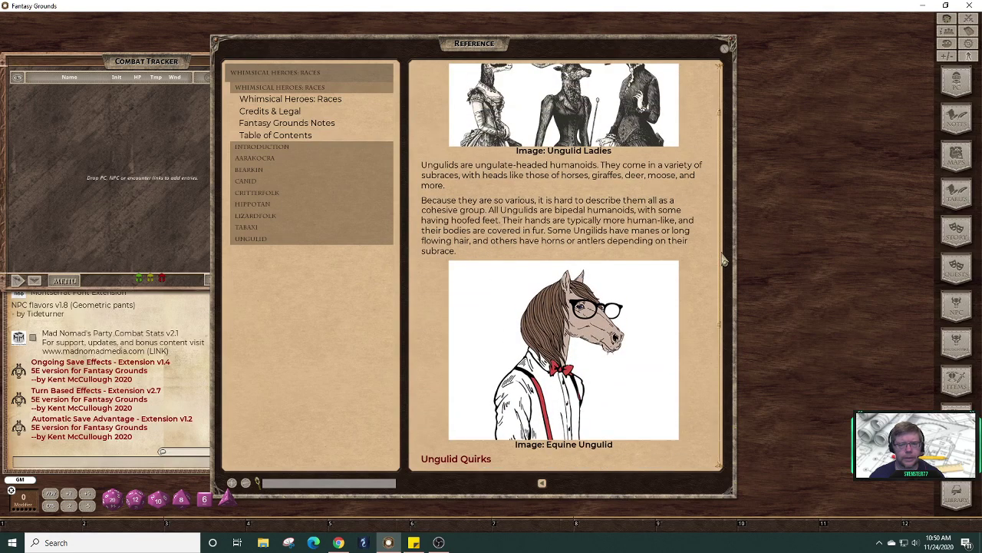
pyautogui.scroll(2, 723, 260)
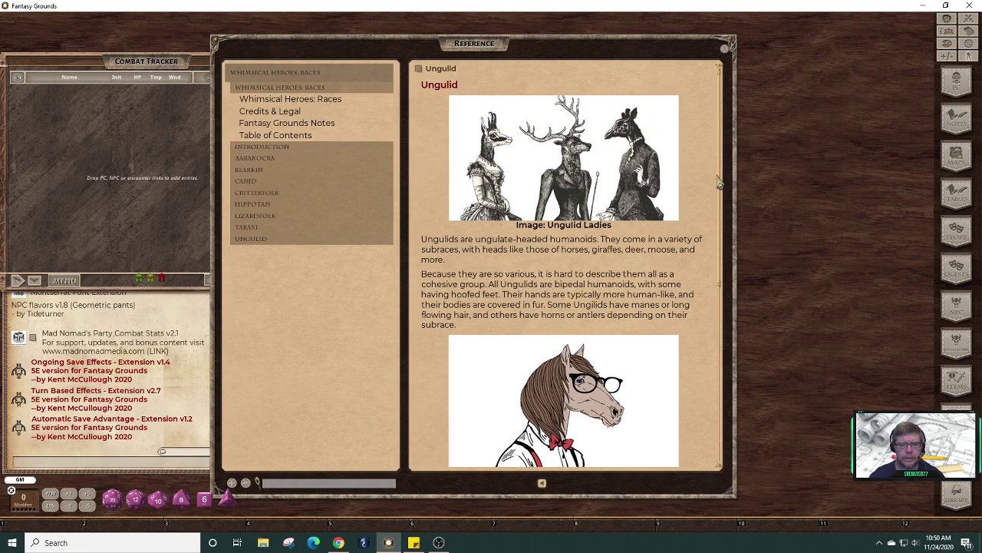
pyautogui.scroll(-8, 724, 291)
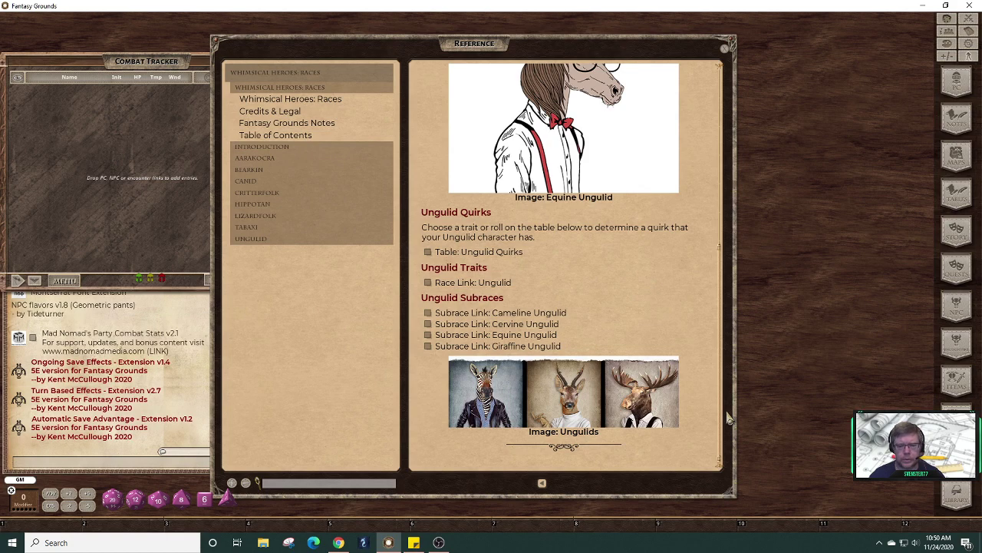
pyautogui.scroll(1, 729, 392)
pyautogui.scroll(-1, 727, 399)
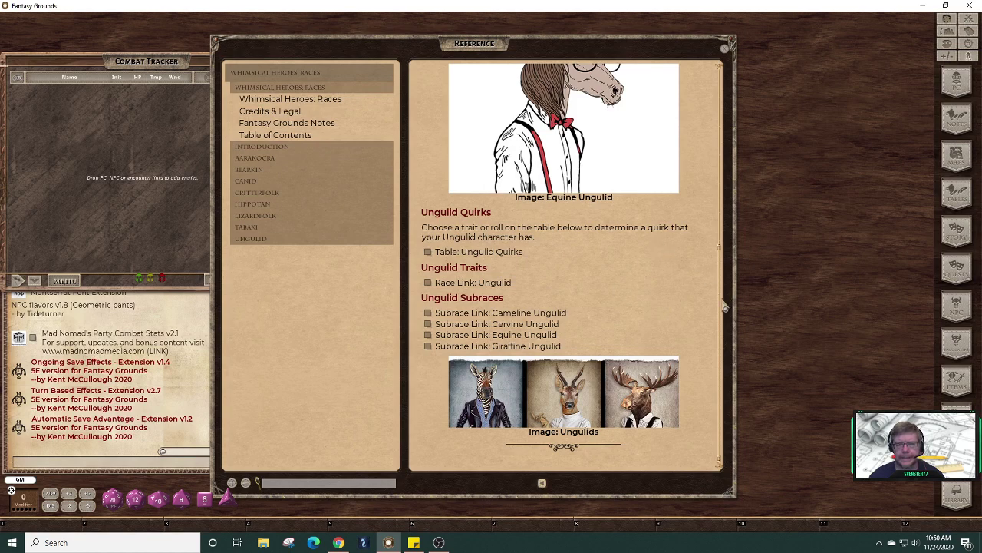
pyautogui.scroll(7, 720, 305)
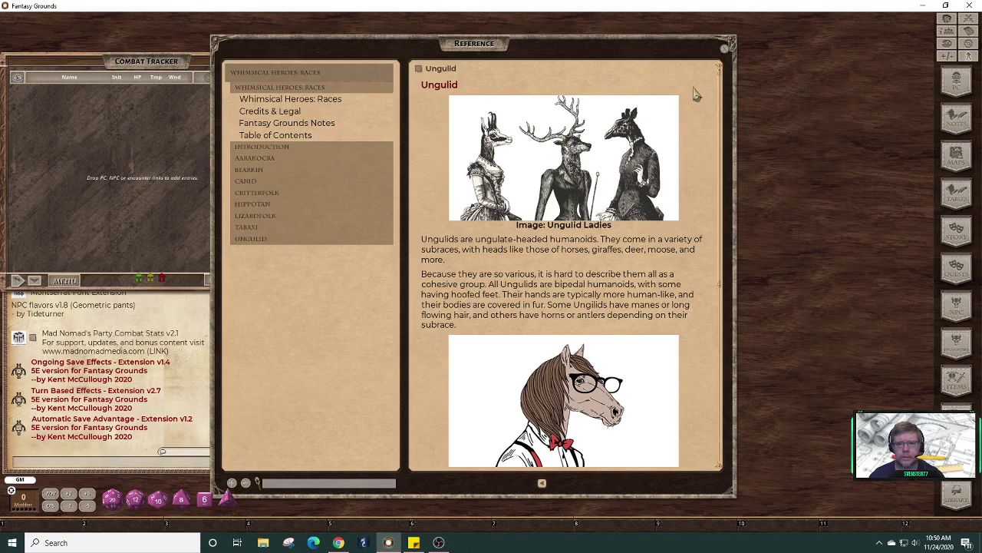
pyautogui.click(726, 48)
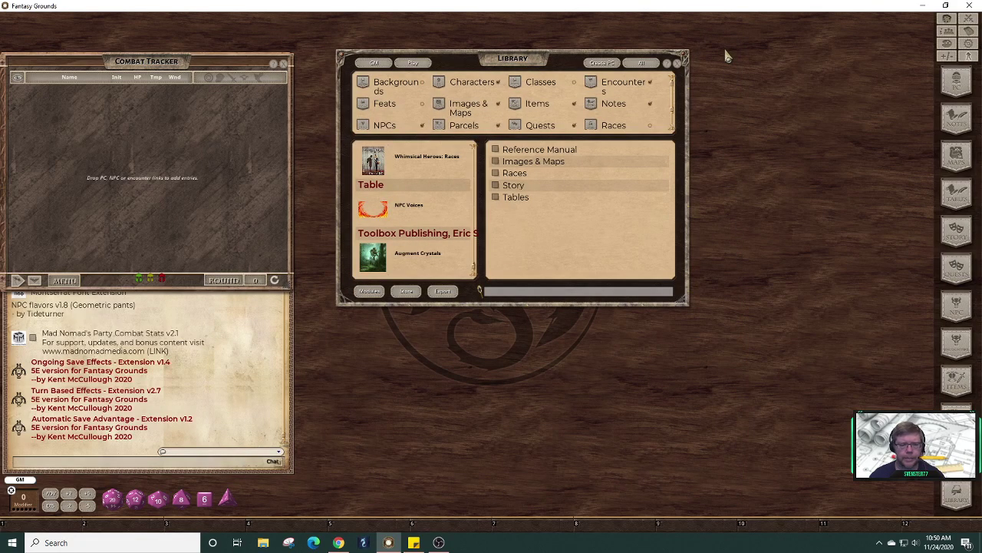
# - Make the Library window shorter, move it up beside the sidebar, and close it
pyautogui.moveTo(475, 54); pyautogui.dragTo(597, 54)
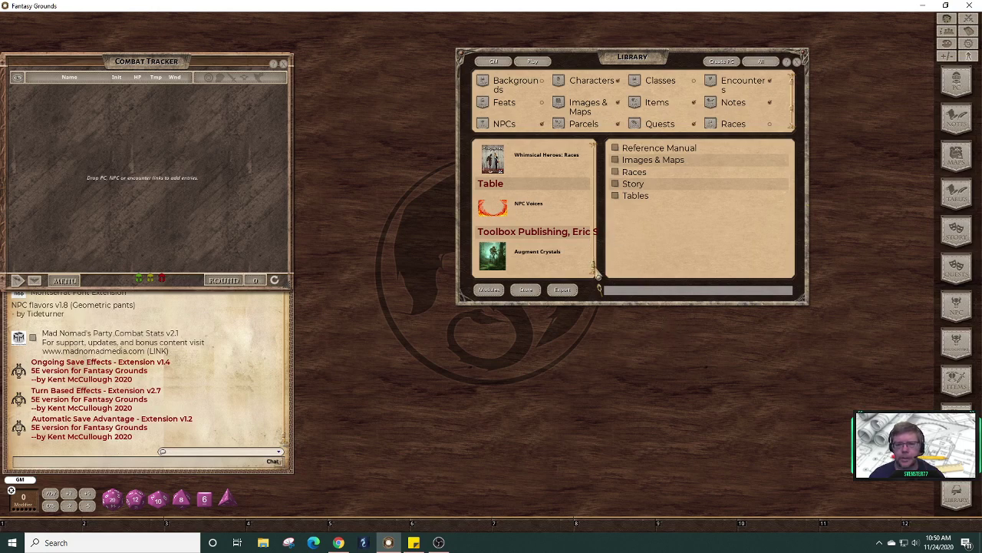
pyautogui.moveTo(593, 273); pyautogui.dragTo(600, 296)
pyautogui.moveTo(806, 302); pyautogui.dragTo(805, 273)
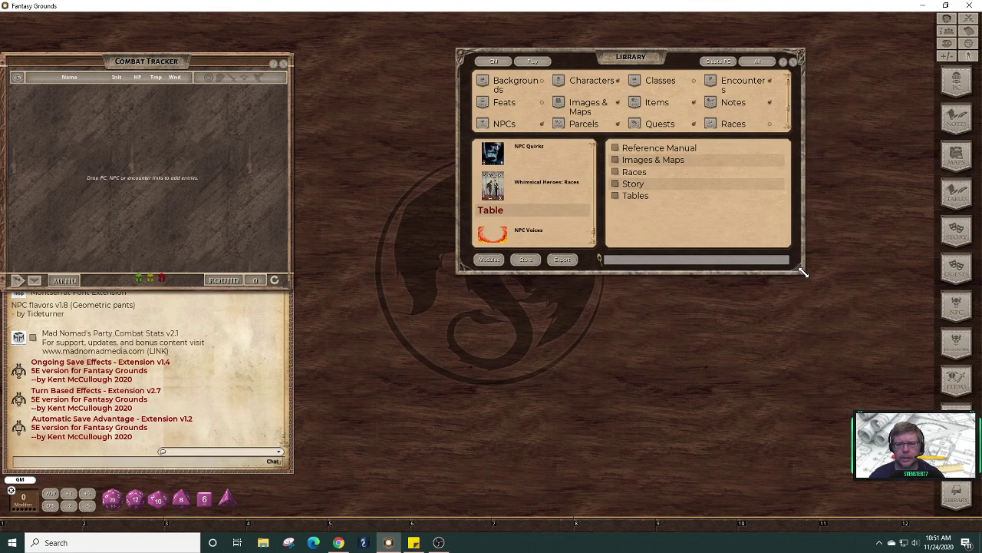
pyautogui.moveTo(679, 57); pyautogui.dragTo(805, 28)
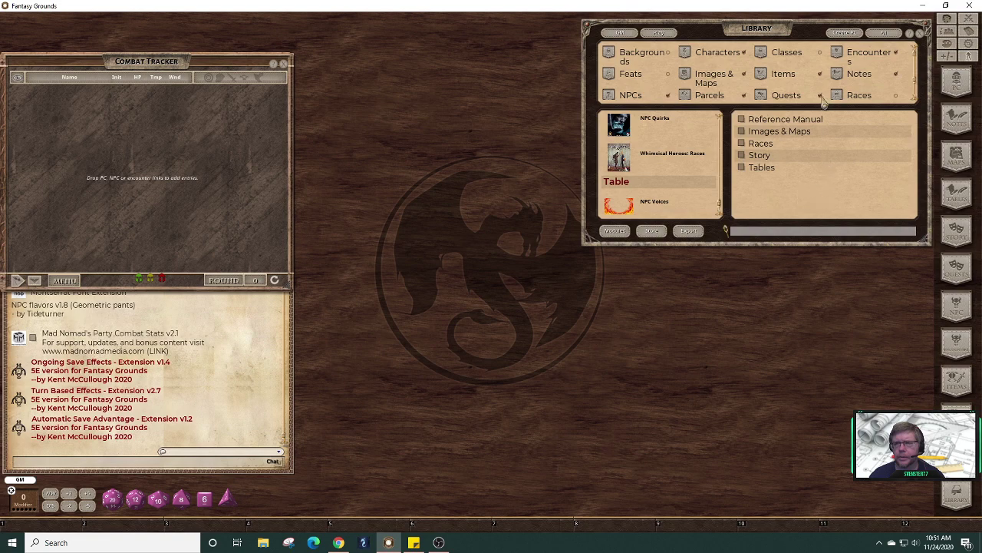
pyautogui.moveTo(803, 33); pyautogui.dragTo(797, 33)
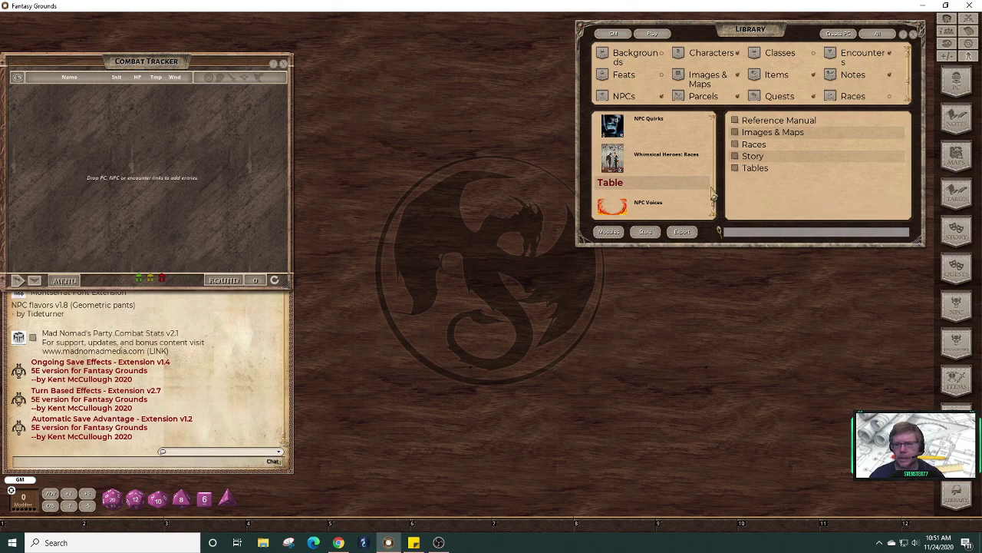
pyautogui.scroll(5, 691, 176)
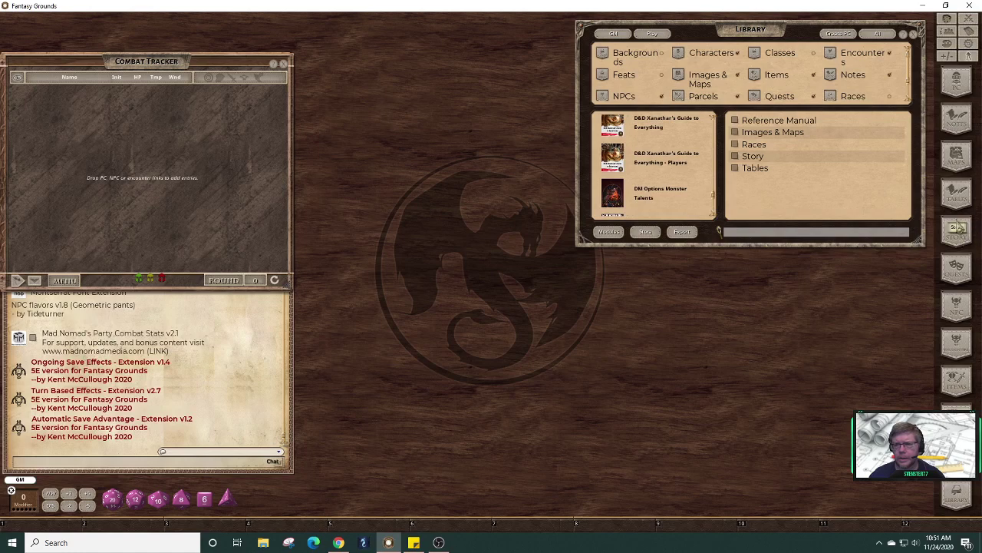
pyautogui.click(913, 34)
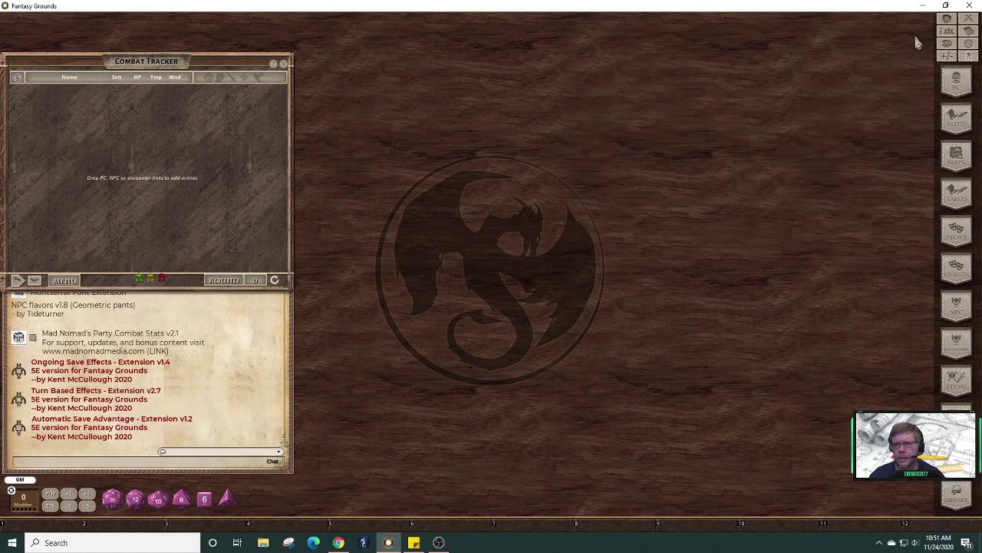
# - Open the unnamed character's sheet from Character Selection, place it beside the Combat Tracker, and close the selection window
pyautogui.click(956, 80)
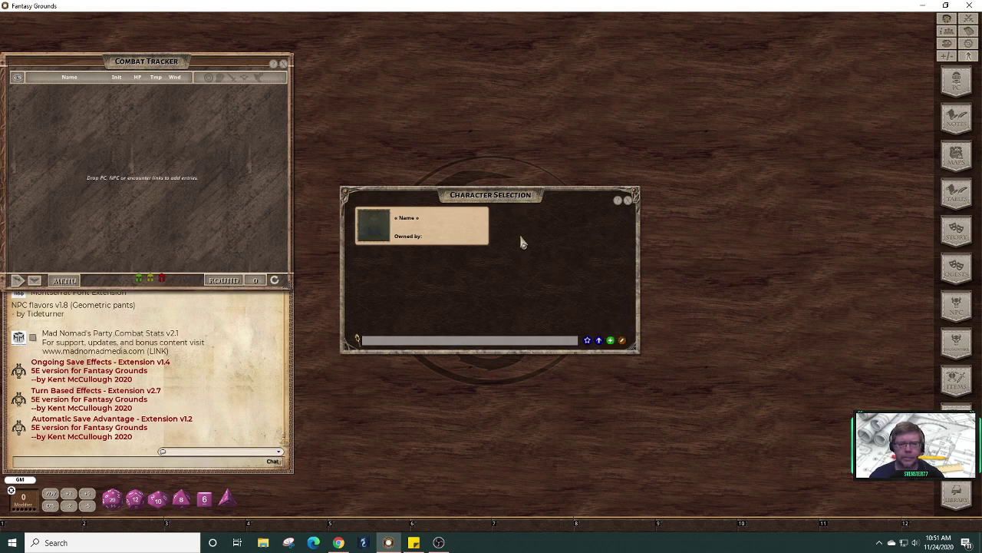
pyautogui.click(448, 232)
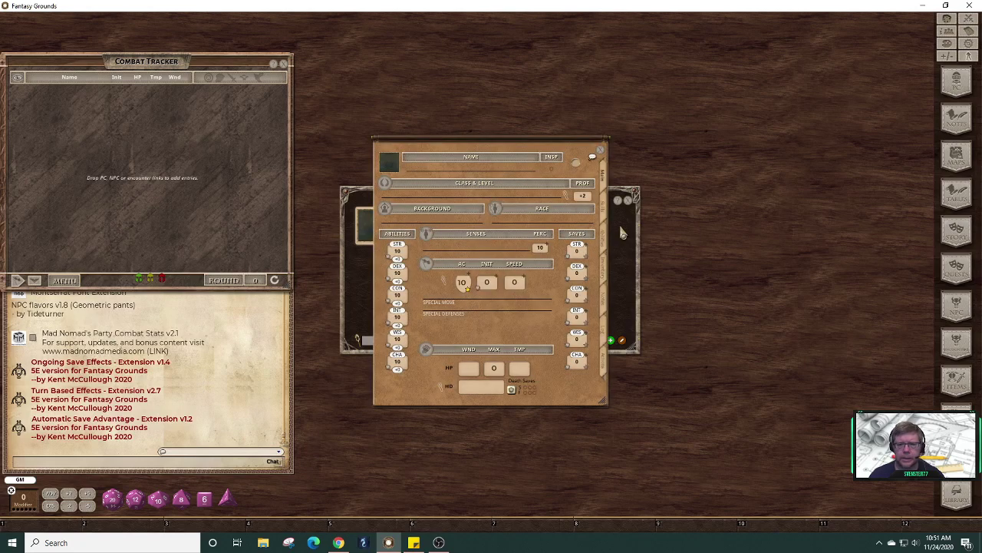
pyautogui.moveTo(565, 148); pyautogui.dragTo(493, 120)
pyautogui.moveTo(597, 200); pyautogui.dragTo(836, 86)
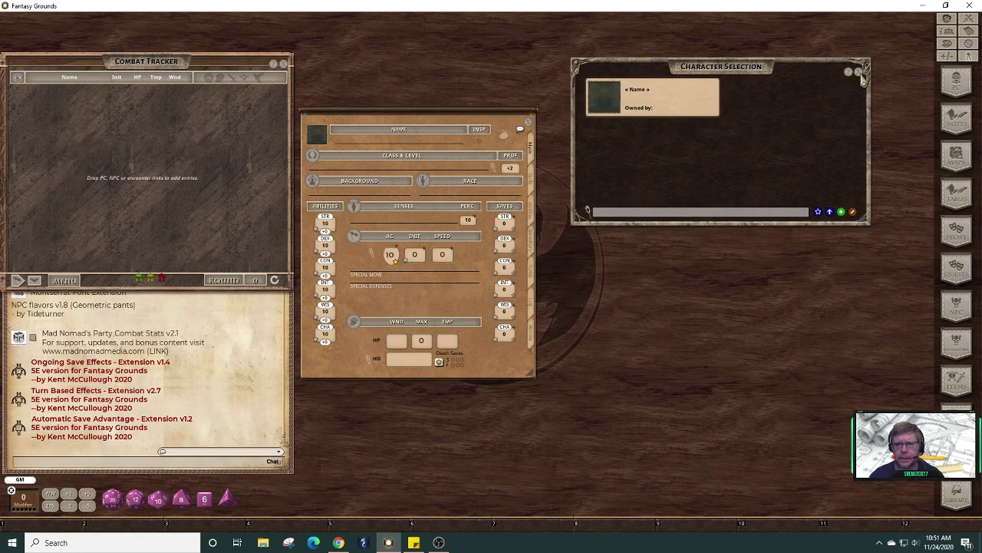
pyautogui.click(859, 72)
pyautogui.moveTo(493, 126); pyautogui.dragTo(501, 114)
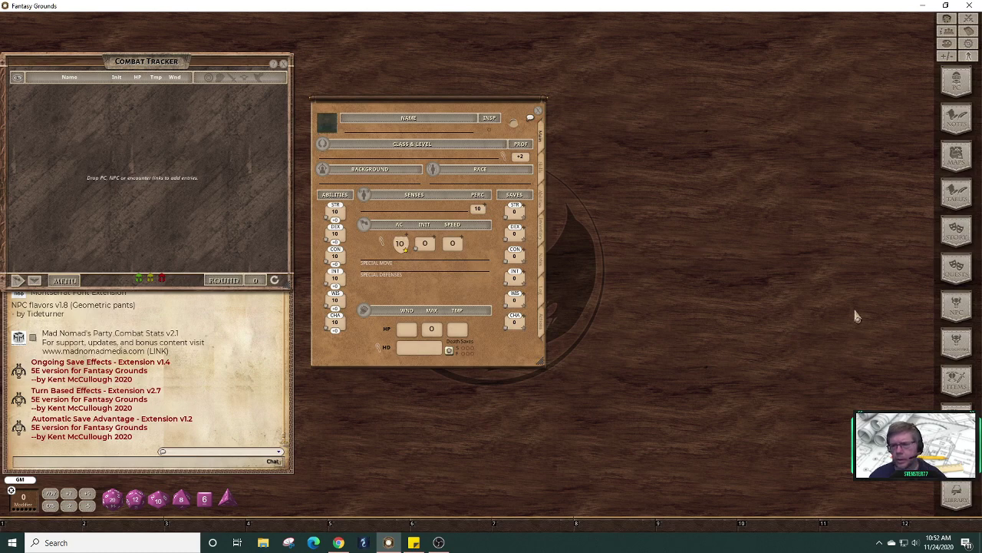
# - Open the D&D Tasha's Cauldron of Everything reference manual from the Library, move its window up and enlarge it
pyautogui.click(955, 498)
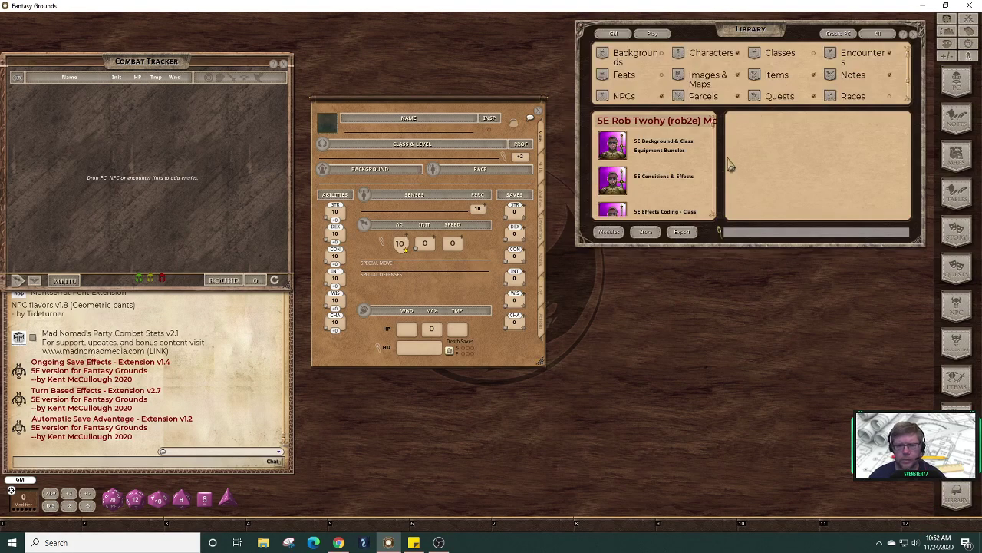
pyautogui.moveTo(716, 135); pyautogui.dragTo(721, 198)
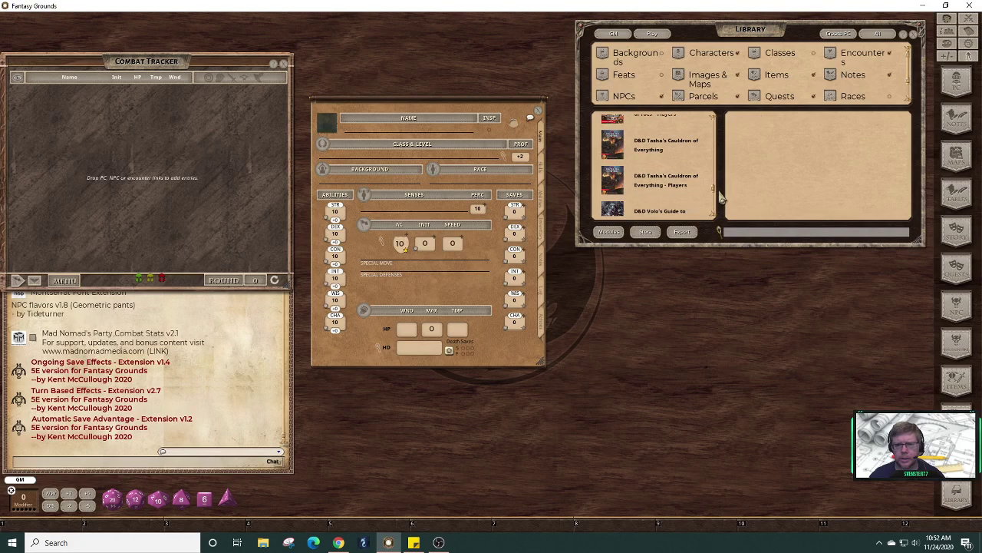
pyautogui.click(666, 152)
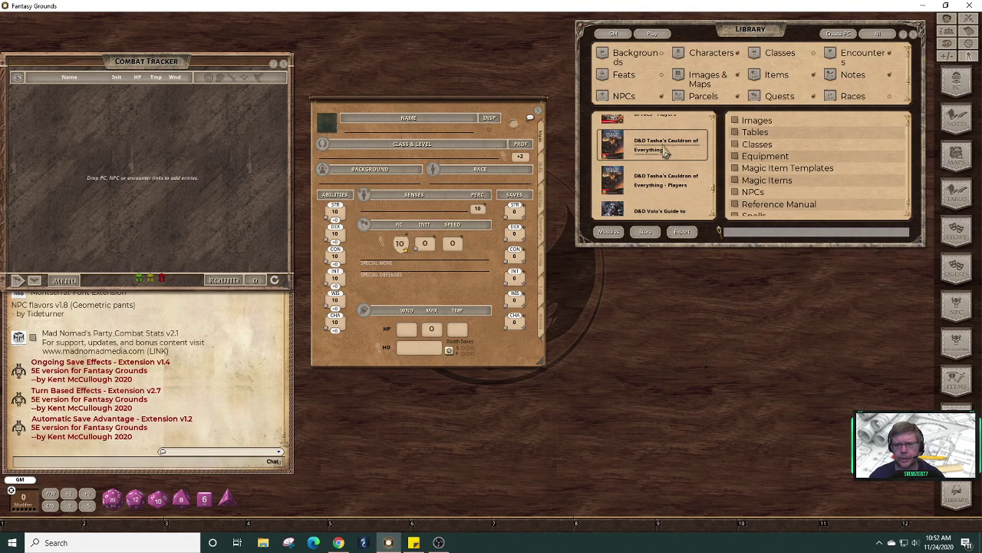
pyautogui.click(768, 205)
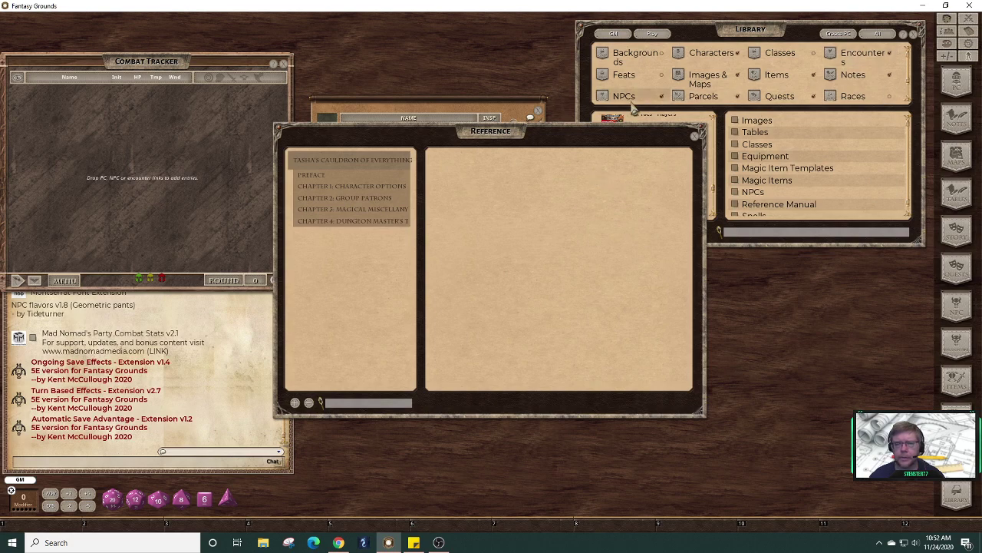
pyautogui.moveTo(586, 127); pyautogui.dragTo(544, 39)
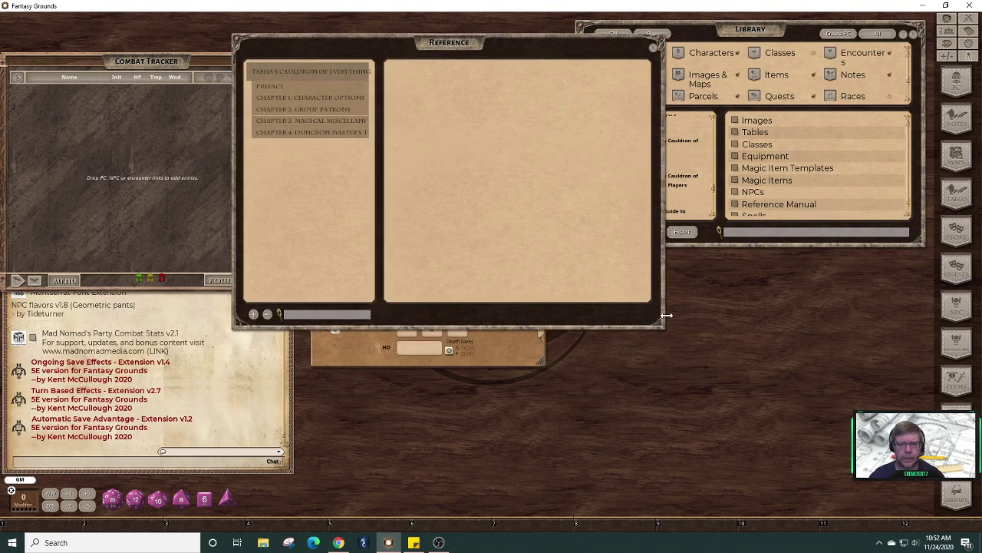
pyautogui.moveTo(665, 319); pyautogui.dragTo(729, 406)
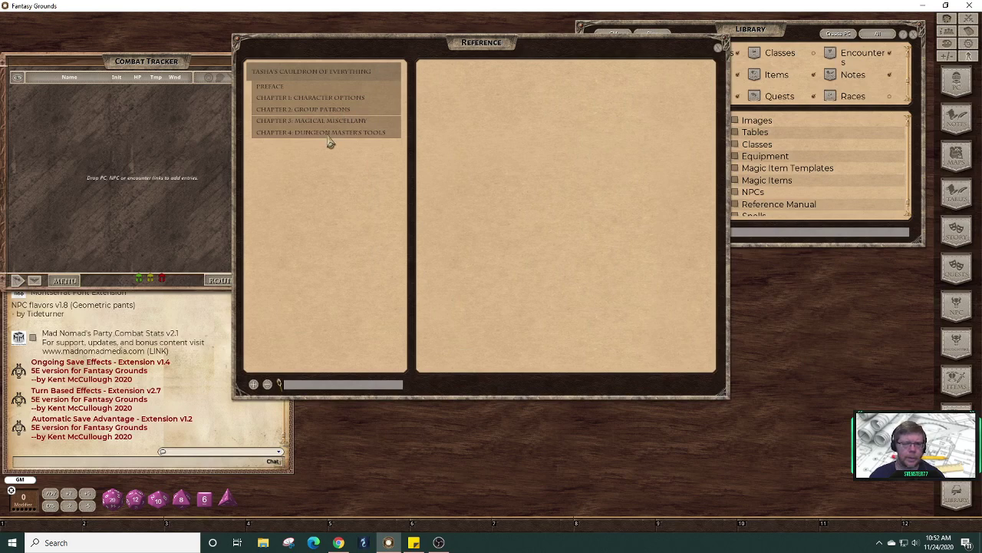
# - Show Chapter 4's Sidekicks page in its own enlarged window, close the reference manual, and move the page up beside the Combat Tracker
pyautogui.click(329, 138)
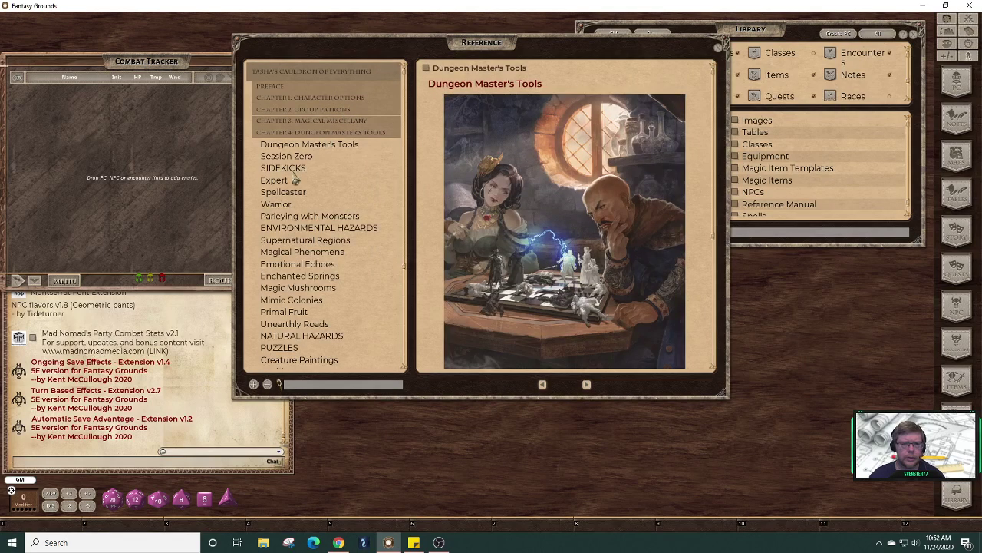
pyautogui.click(289, 168)
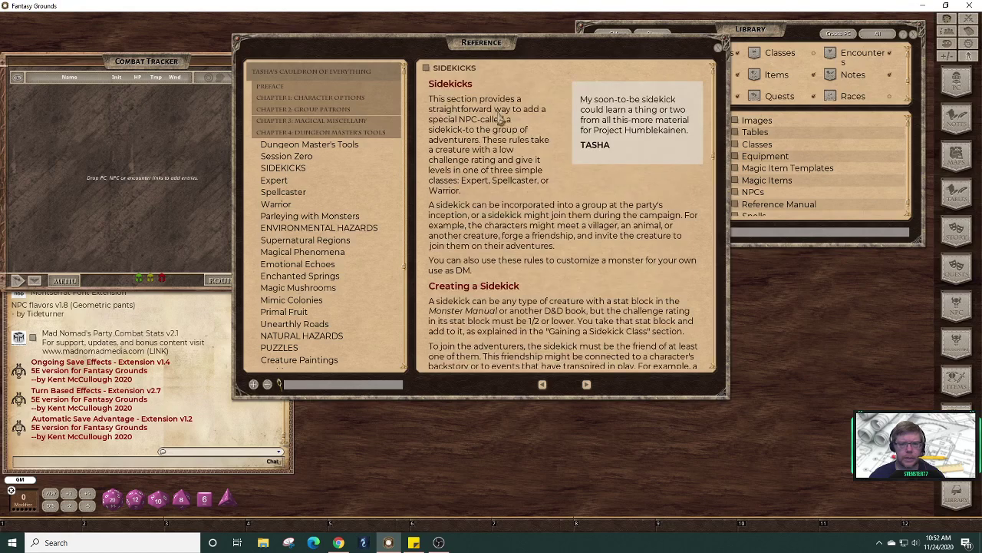
pyautogui.click(425, 68)
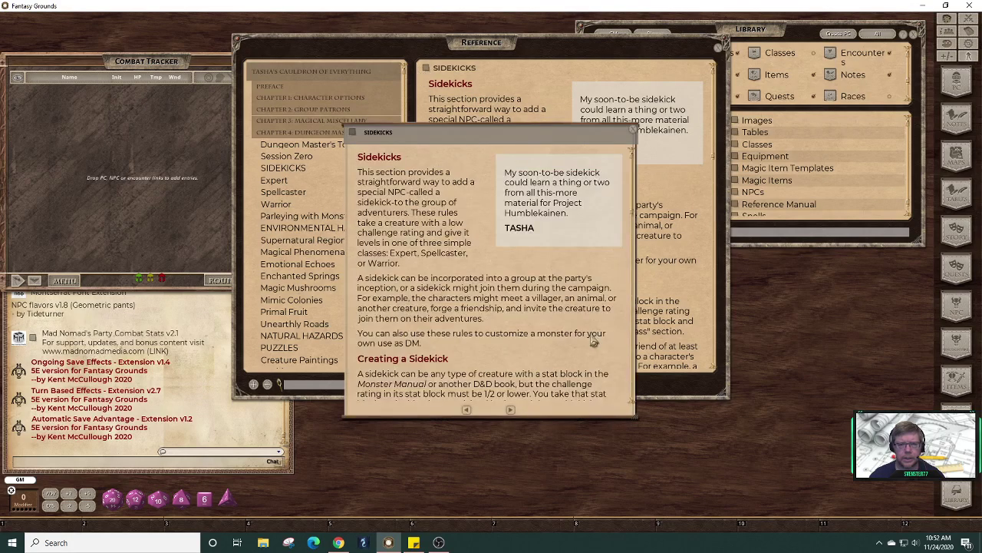
pyautogui.moveTo(636, 415); pyautogui.dragTo(756, 472)
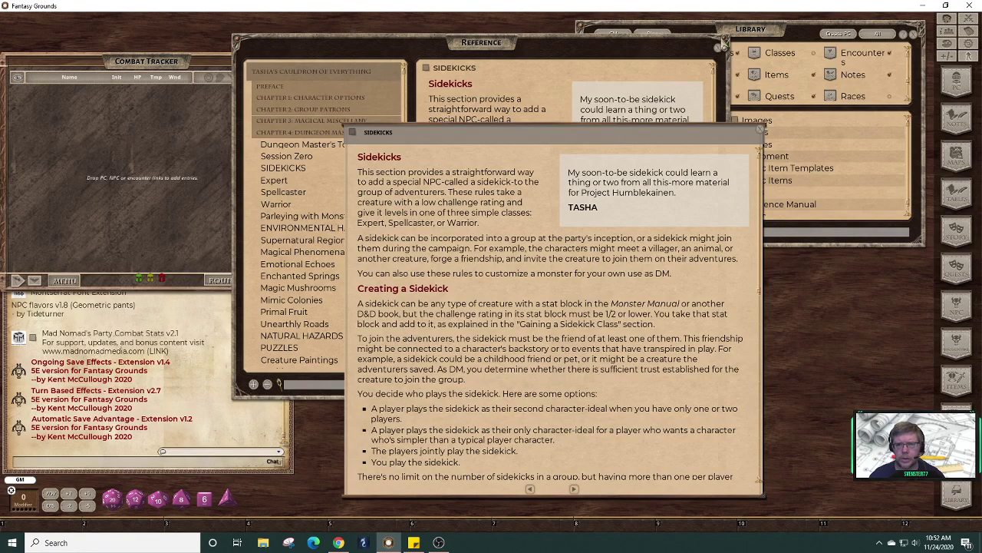
pyautogui.click(722, 47)
pyautogui.moveTo(591, 134); pyautogui.dragTo(551, 54)
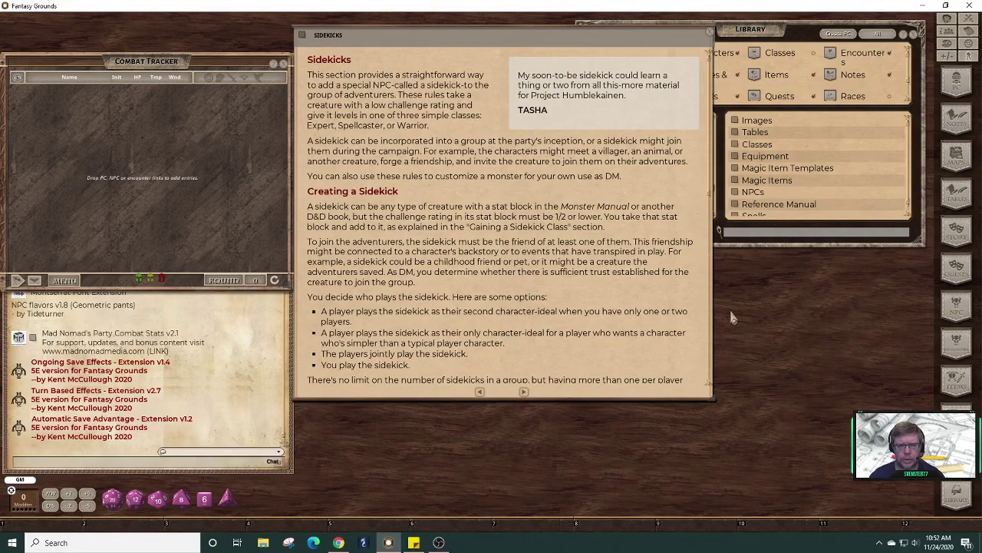
# - Examine the Sidekicks page's rules on creating a sidekick, who plays it, gaining a sidekick class, starting level and leveling up
pyautogui.scroll(-5, 712, 175)
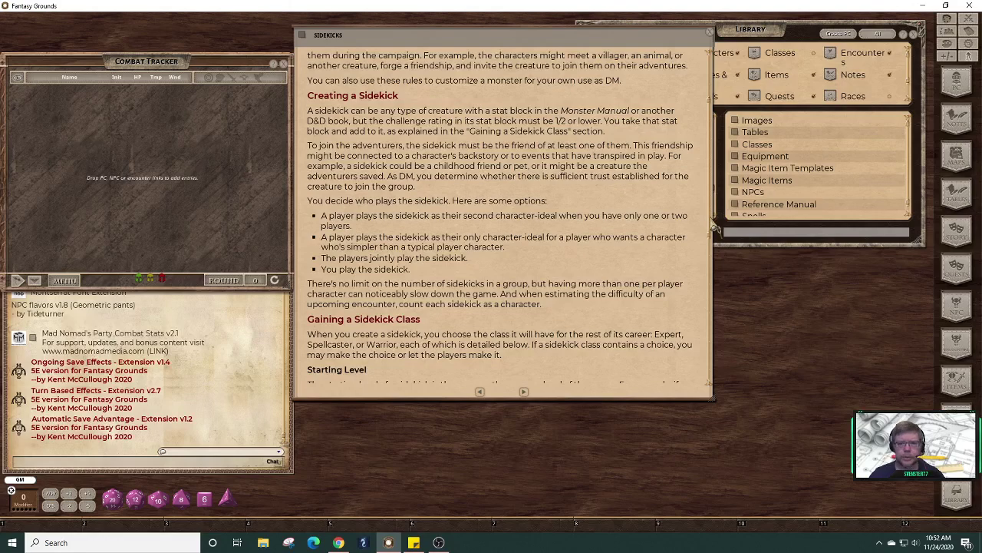
pyautogui.scroll(-1, 713, 228)
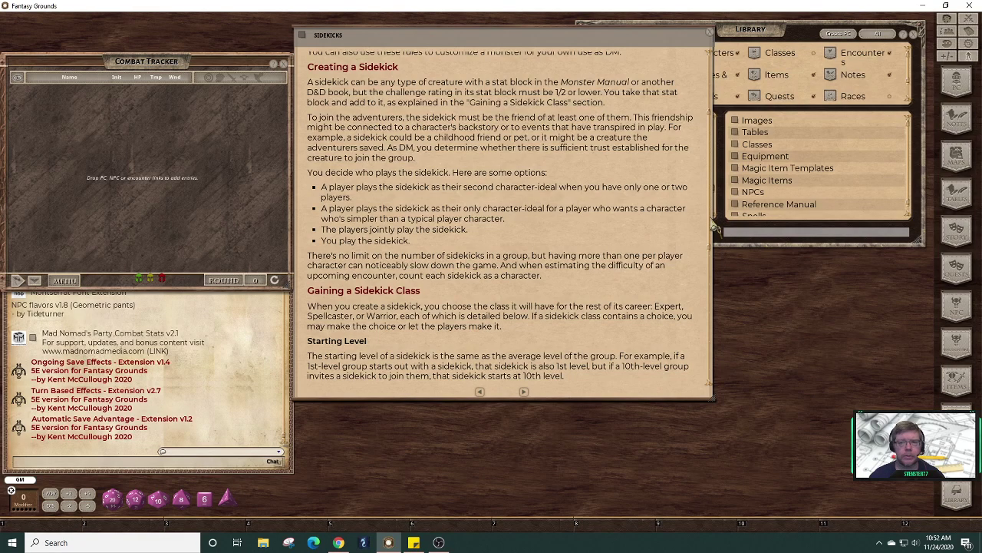
pyautogui.moveTo(713, 227); pyautogui.dragTo(714, 251)
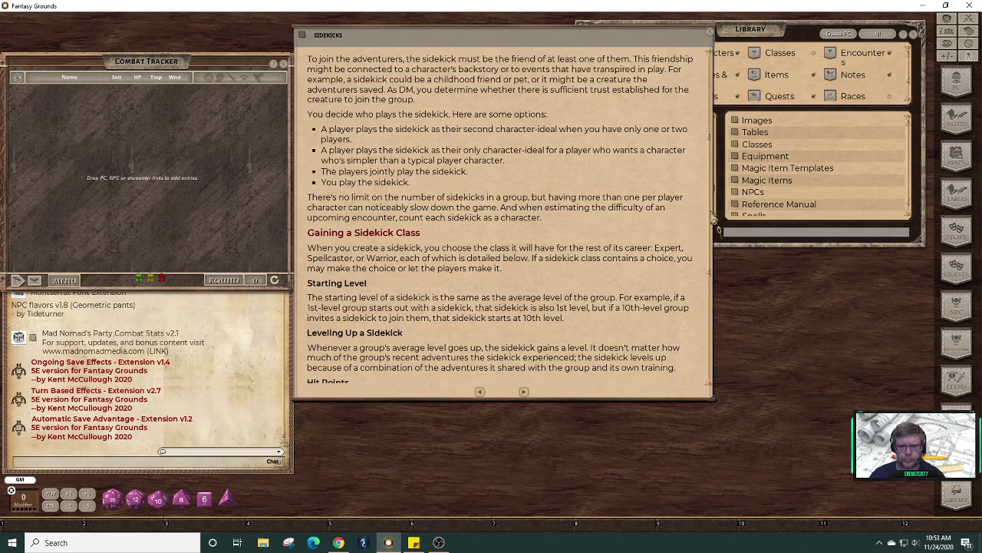
pyautogui.scroll(-4, 716, 223)
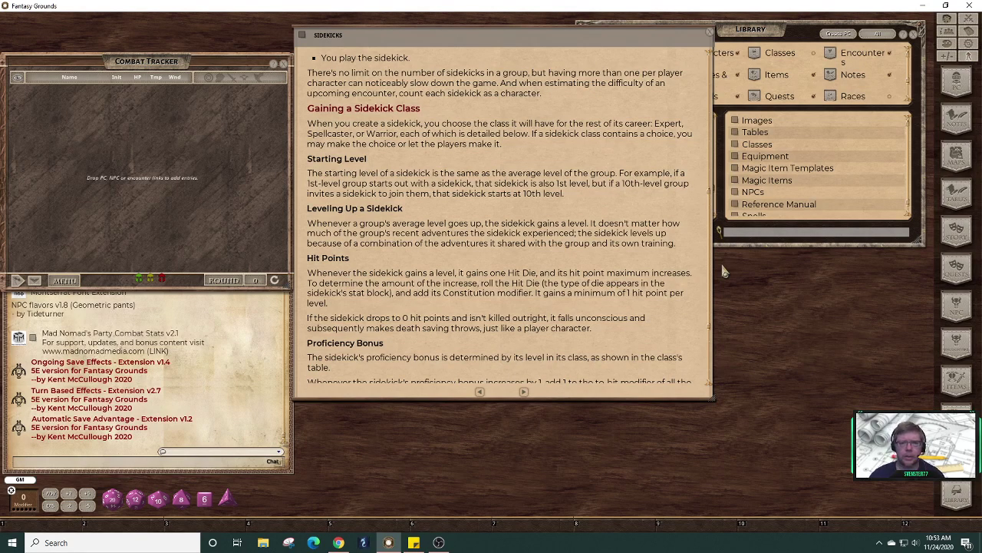
pyautogui.scroll(2, 713, 253)
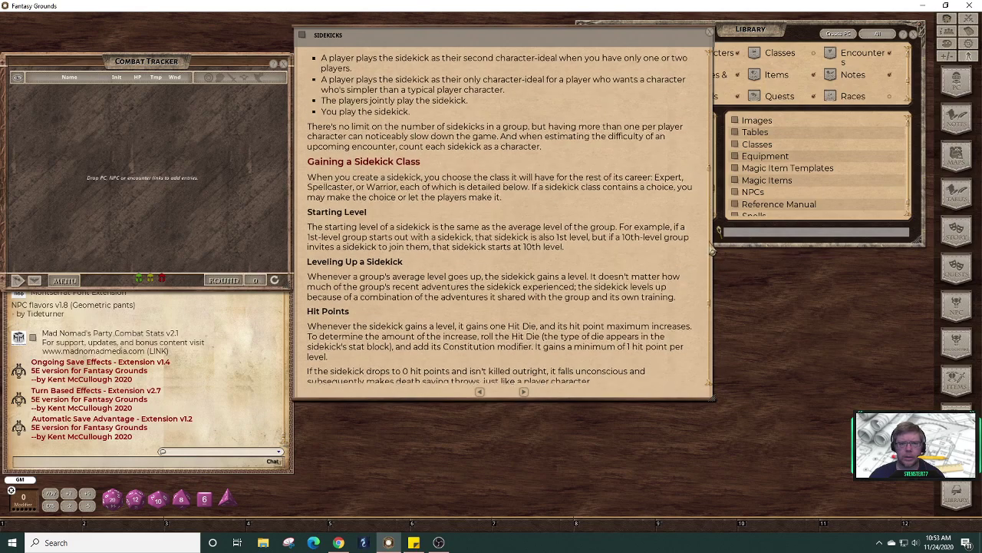
pyautogui.scroll(3, 712, 251)
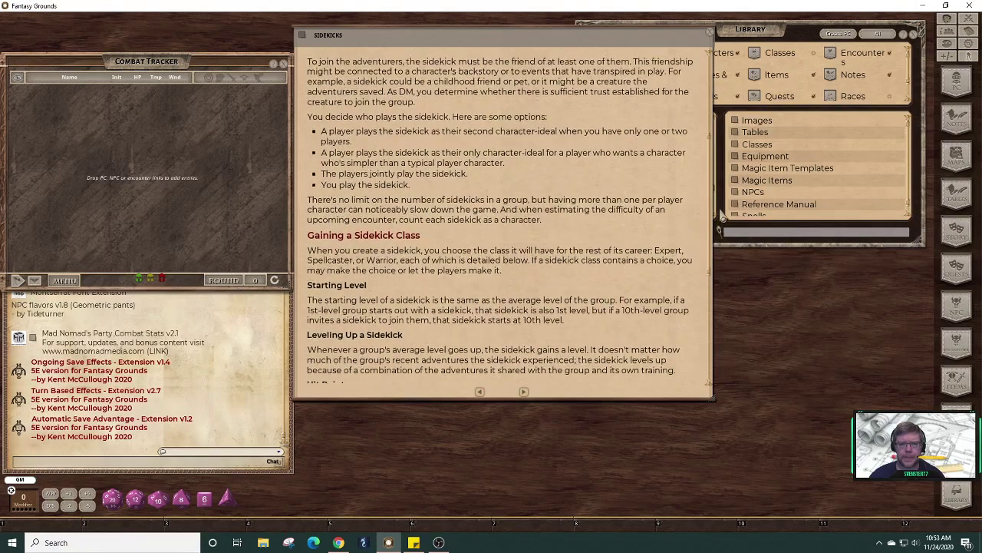
pyautogui.scroll(1, 722, 214)
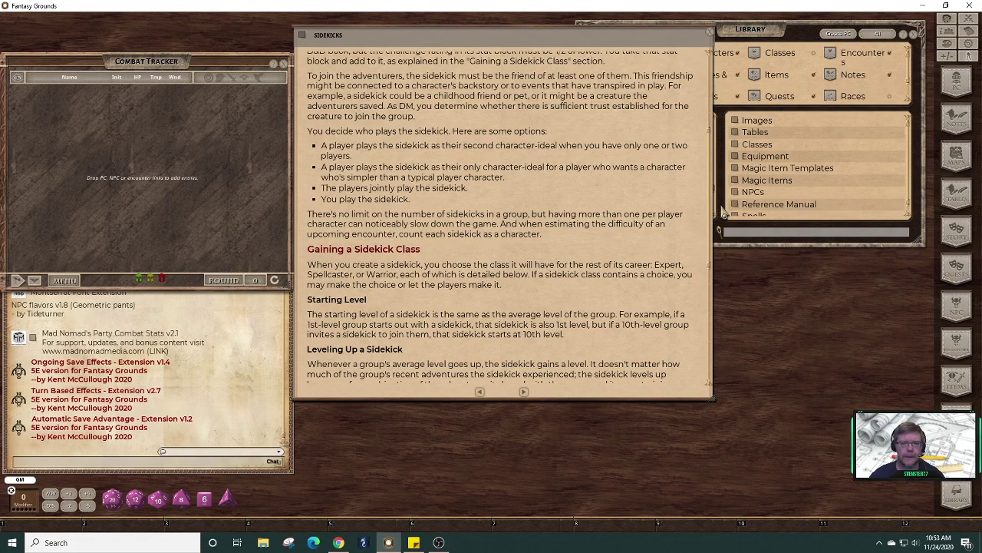
pyautogui.scroll(4, 722, 213)
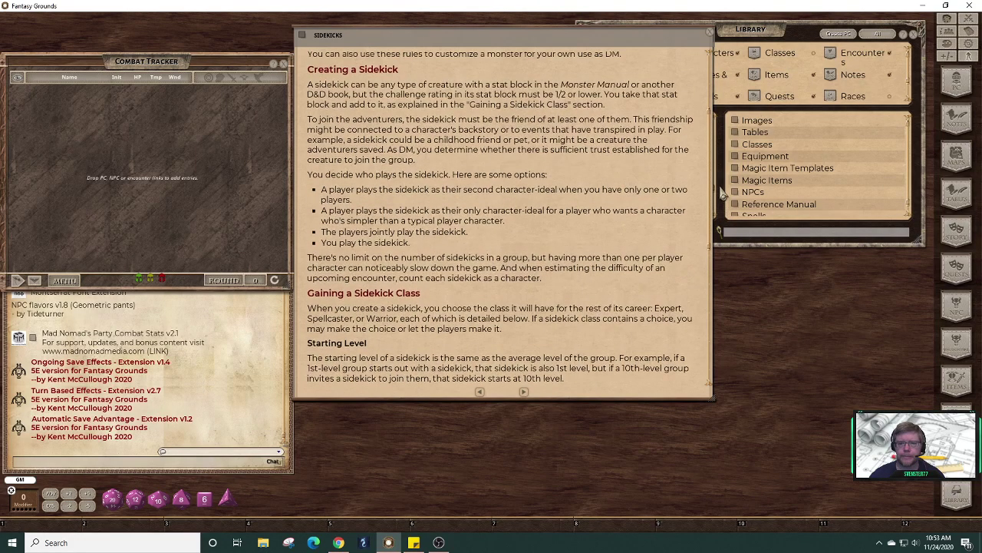
pyautogui.scroll(-4, 718, 210)
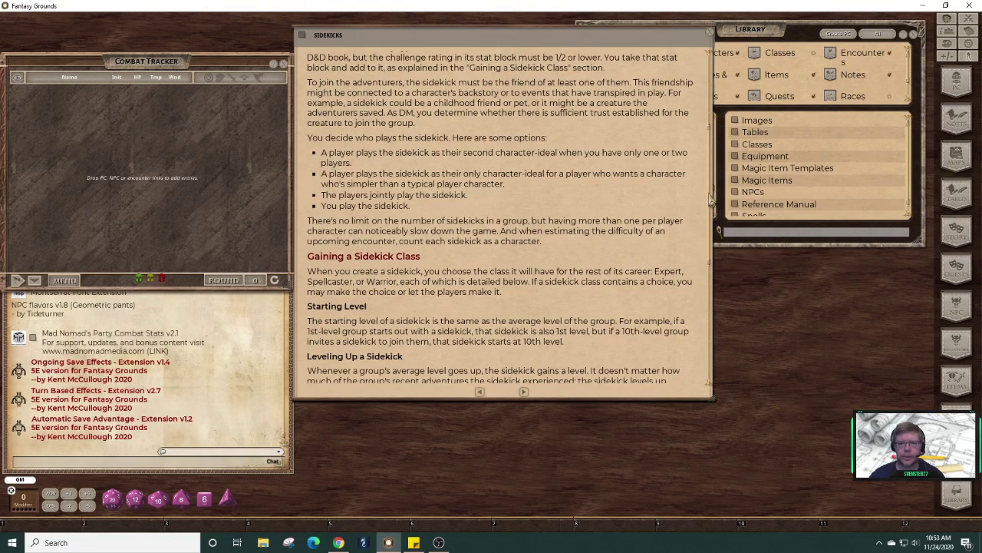
pyautogui.scroll(-3, 712, 211)
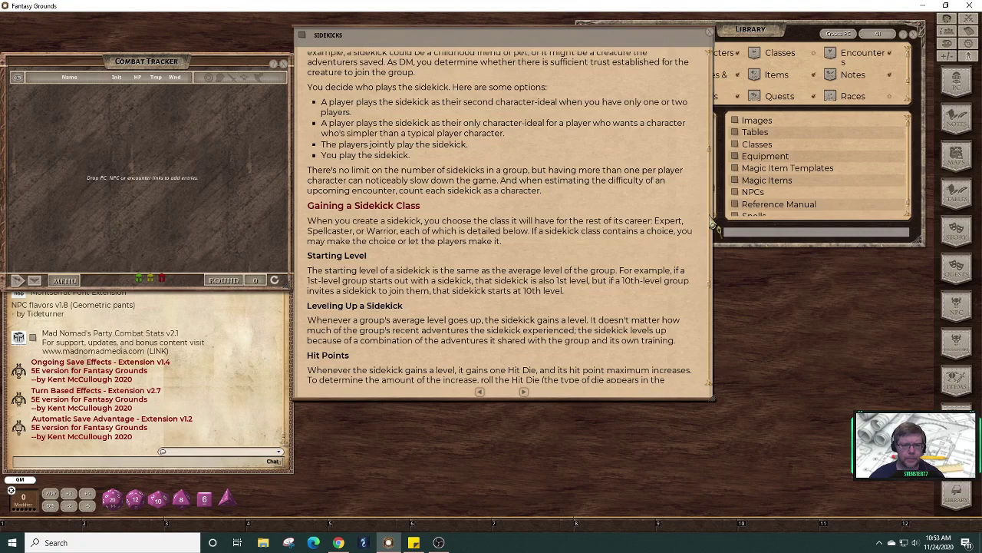
pyautogui.scroll(-1, 712, 226)
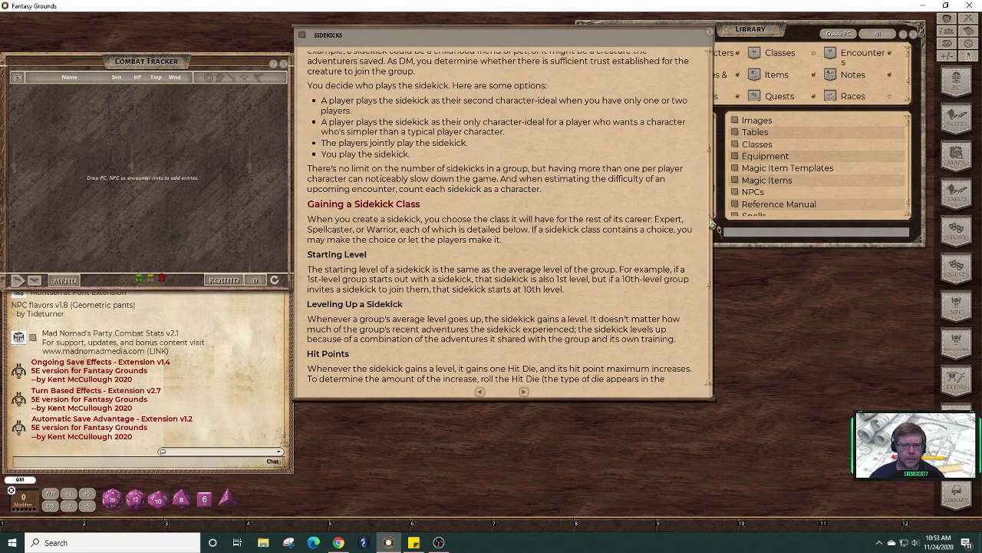
pyautogui.scroll(5, 712, 226)
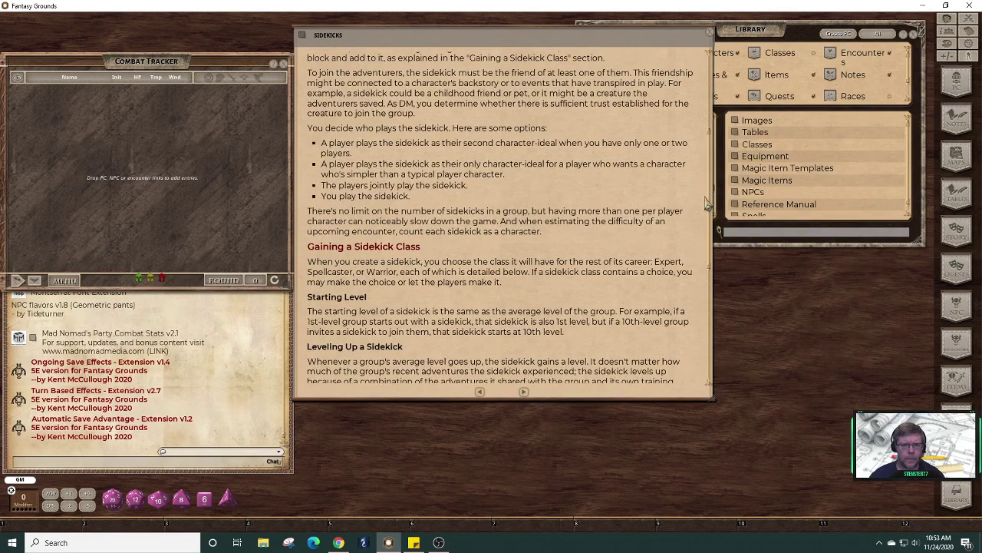
pyautogui.scroll(1, 704, 187)
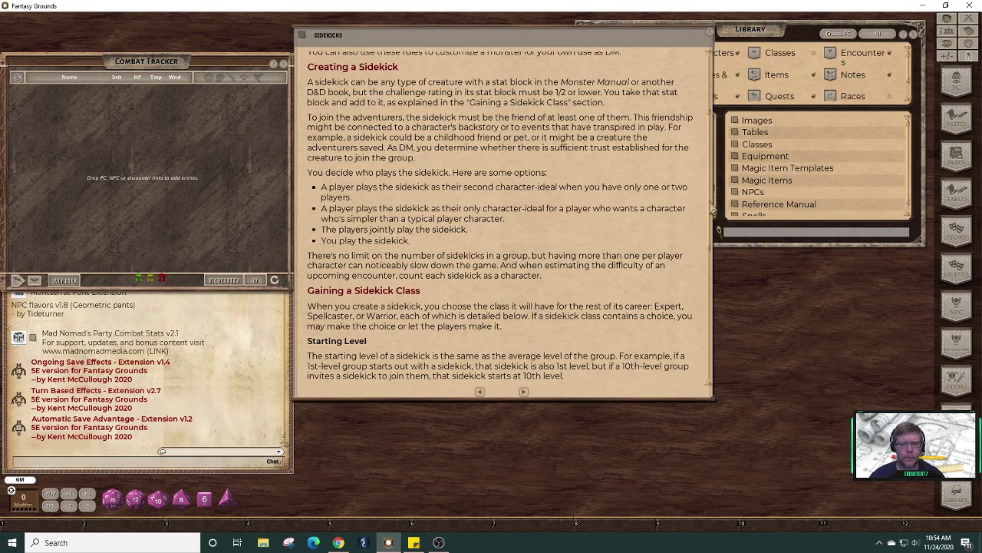
# - Read the rest of the Sidekicks page, covering hit points, proficiency bonus and ability score increases
pyautogui.scroll(-3, 714, 208)
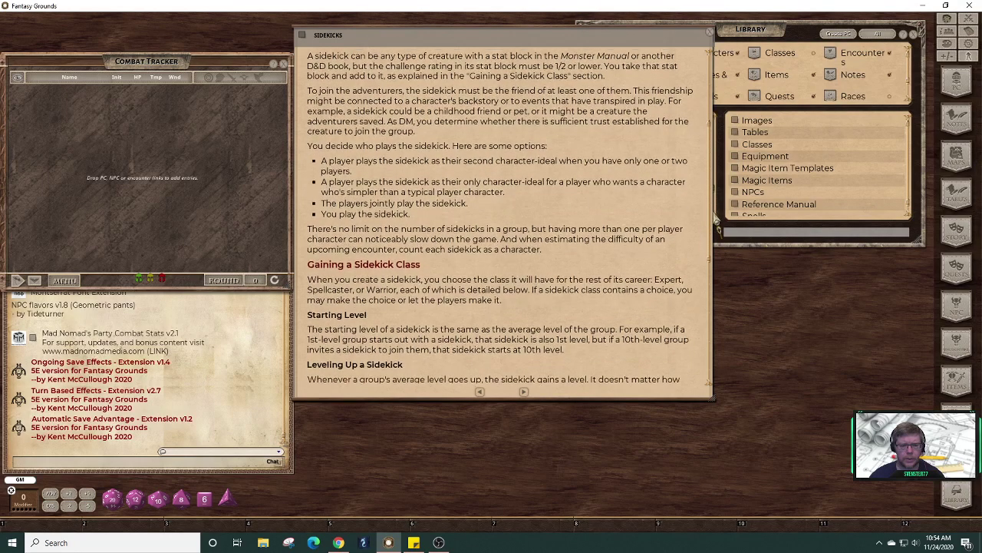
pyautogui.scroll(-9, 717, 231)
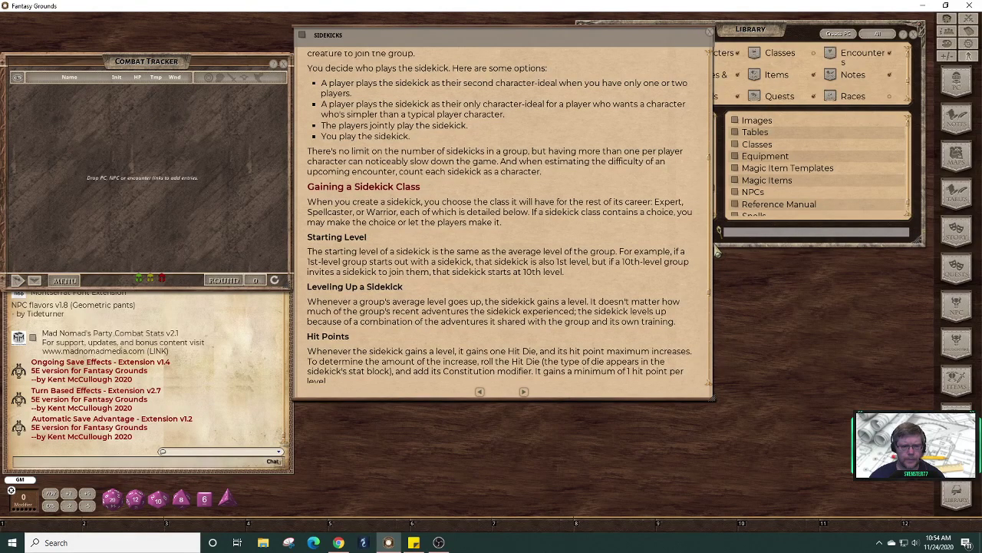
pyautogui.scroll(-20, 718, 291)
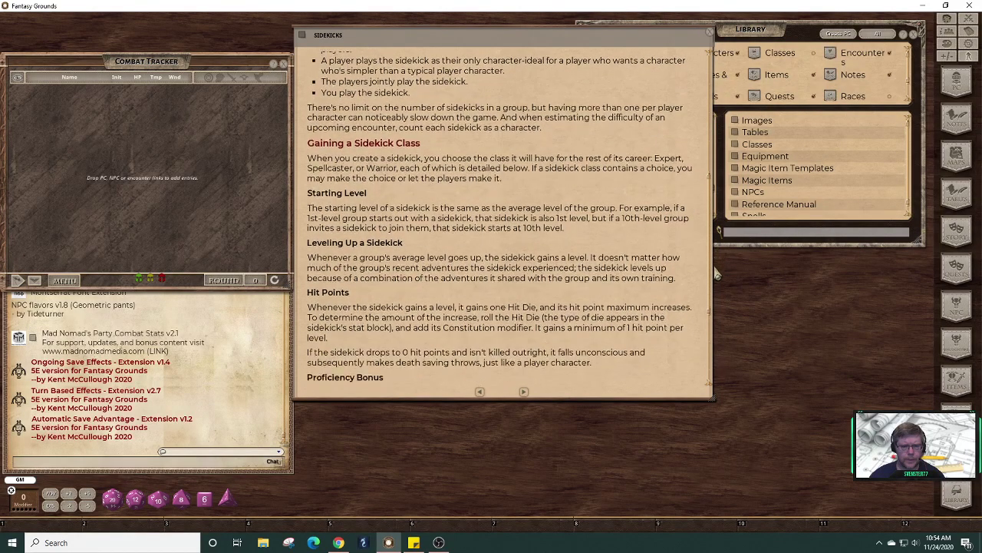
pyautogui.scroll(-3, 717, 330)
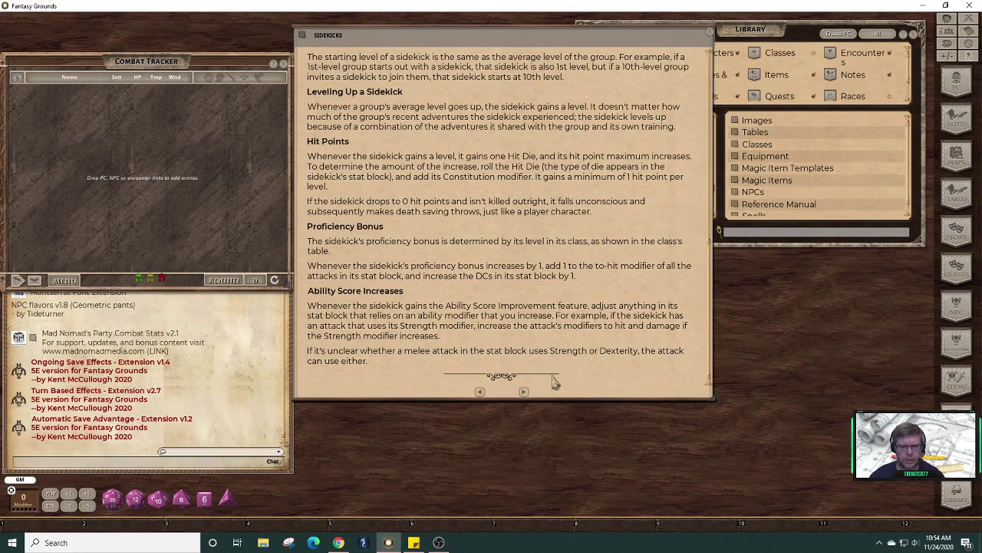
# - Turn to the Expert page and review its class table and the descriptions of its level features
pyautogui.click(524, 393)
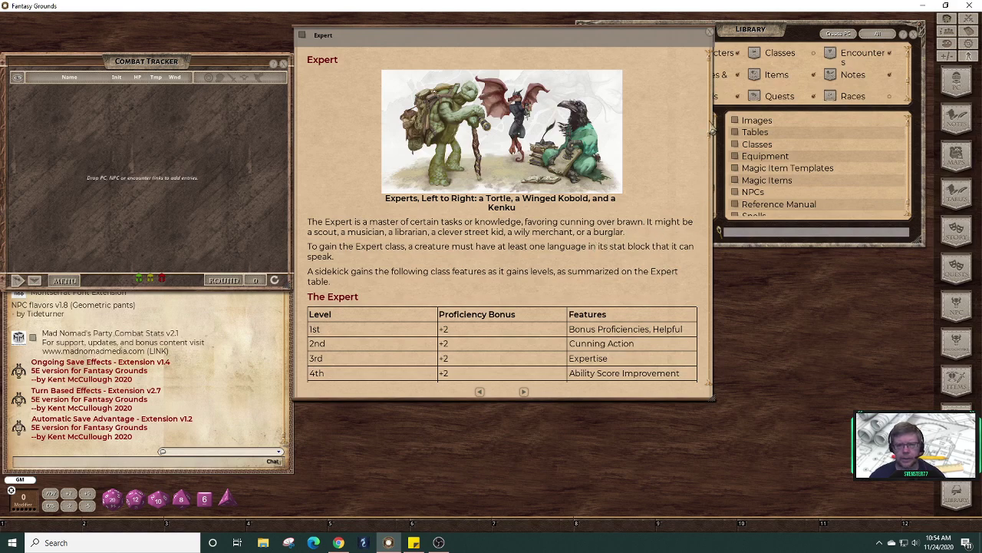
pyautogui.moveTo(713, 129); pyautogui.dragTo(713, 140)
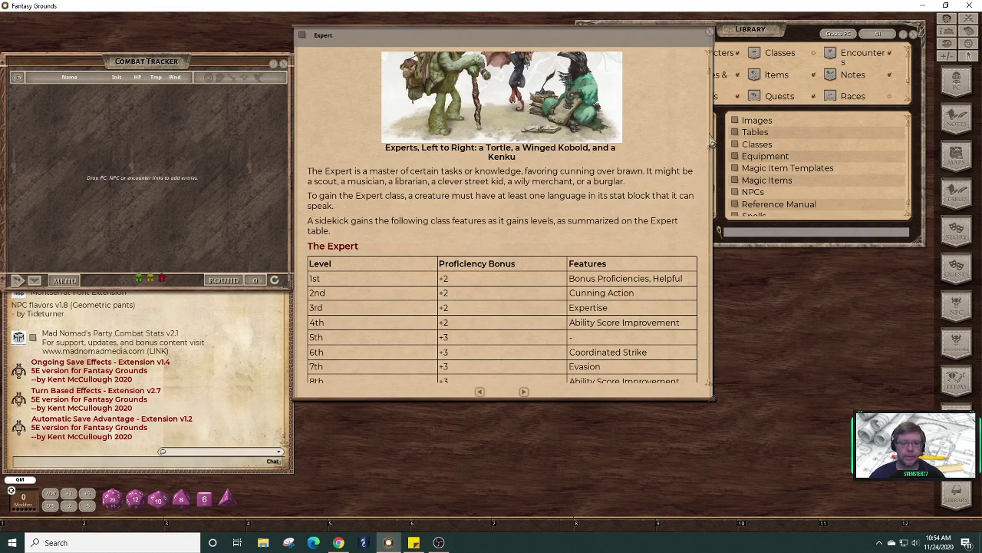
pyautogui.moveTo(713, 141)
pyautogui.mouseDown()
pyautogui.moveTo(713, 129)
pyautogui.moveTo(713, 158)
pyautogui.mouseUp()
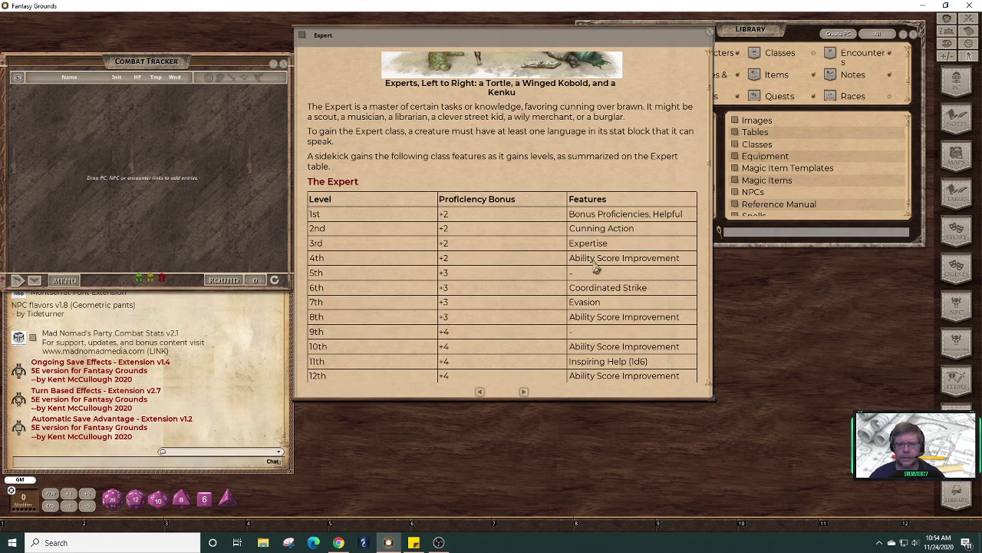
pyautogui.moveTo(713, 125); pyautogui.dragTo(723, 303)
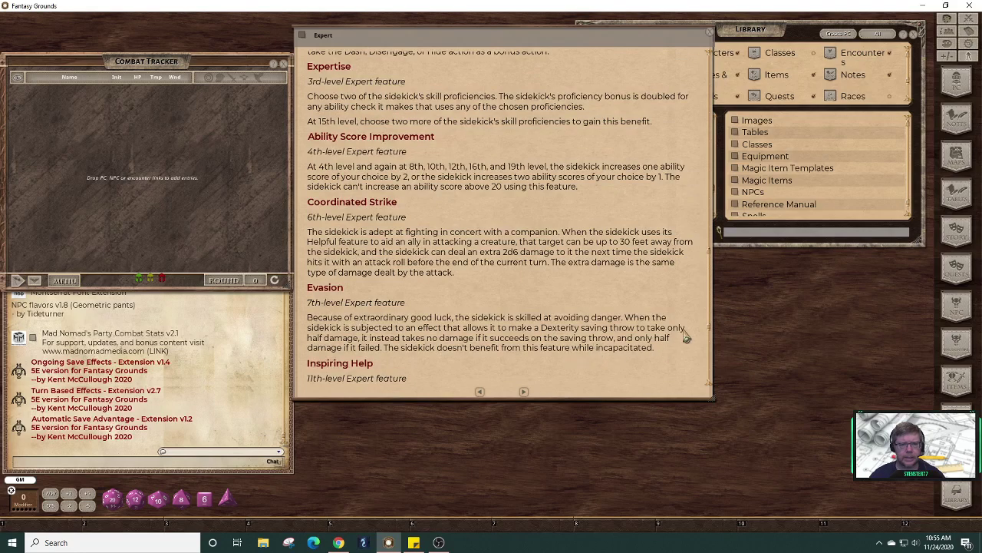
pyautogui.scroll(5, 708, 278)
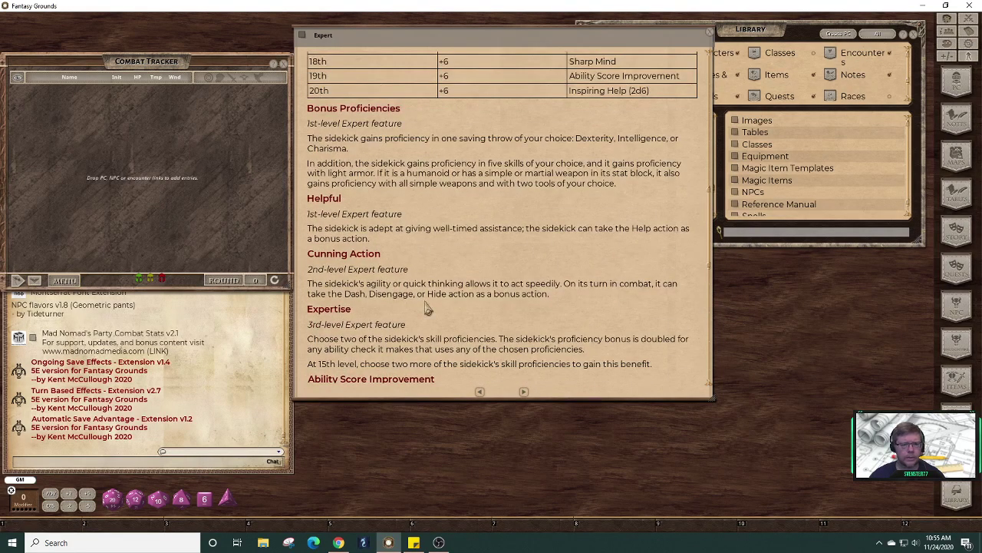
# - Turn to the Spellcaster page and review its class table, bonus proficiencies and spellcasting roles
pyautogui.click(524, 391)
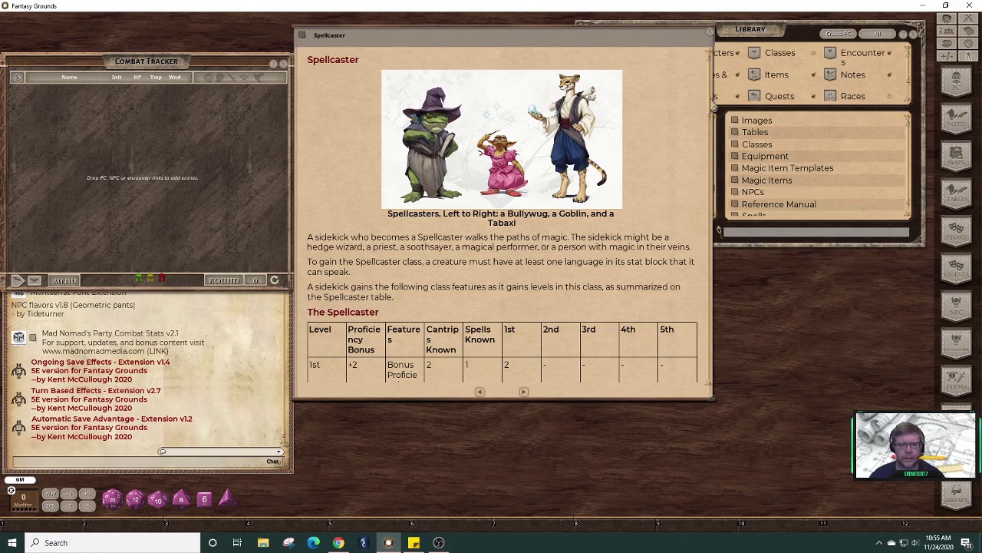
pyautogui.moveTo(714, 106)
pyautogui.mouseDown()
pyautogui.moveTo(713, 121)
pyautogui.moveTo(713, 100)
pyautogui.mouseUp()
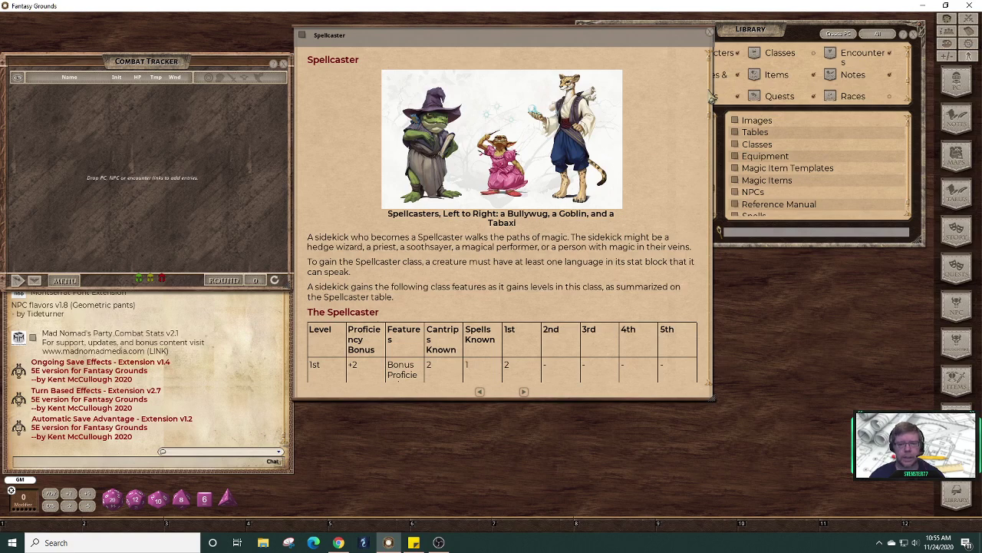
pyautogui.moveTo(712, 100); pyautogui.dragTo(713, 121)
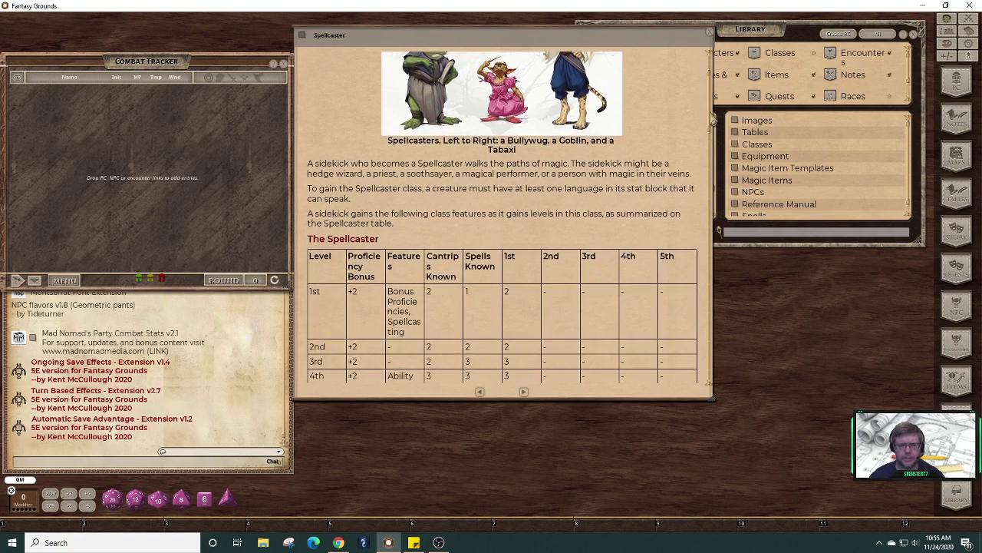
pyautogui.scroll(2, 713, 120)
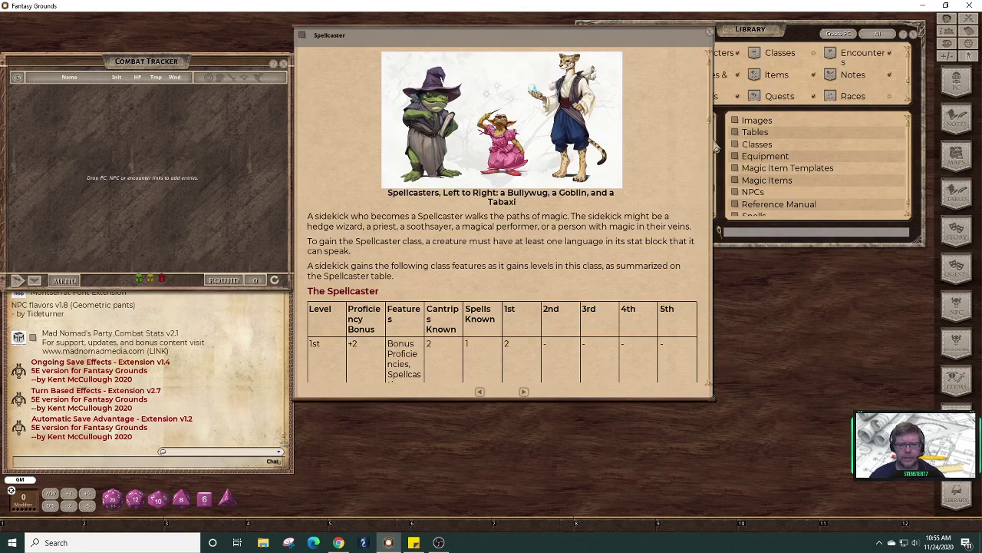
pyautogui.scroll(-2, 714, 115)
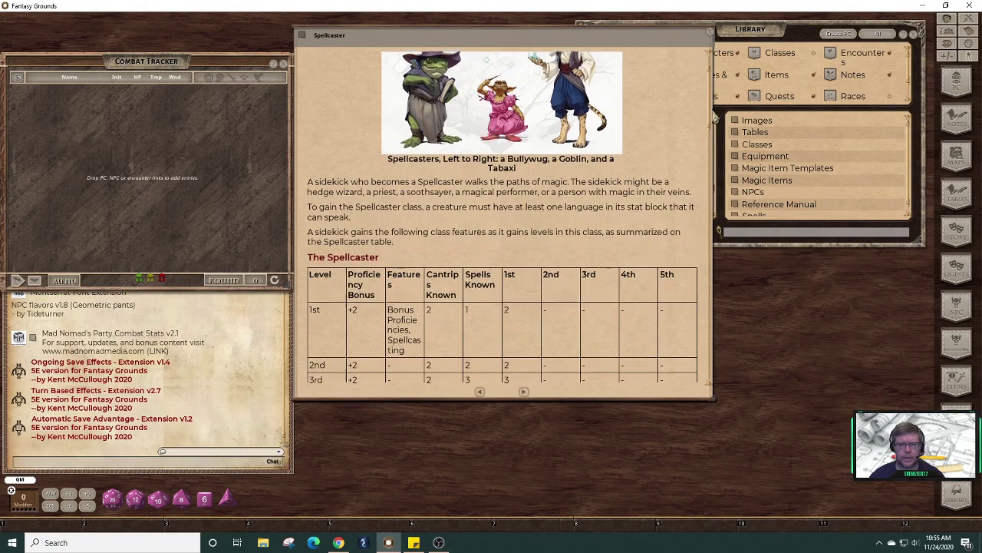
pyautogui.scroll(-3, 714, 115)
pyautogui.scroll(3, 717, 114)
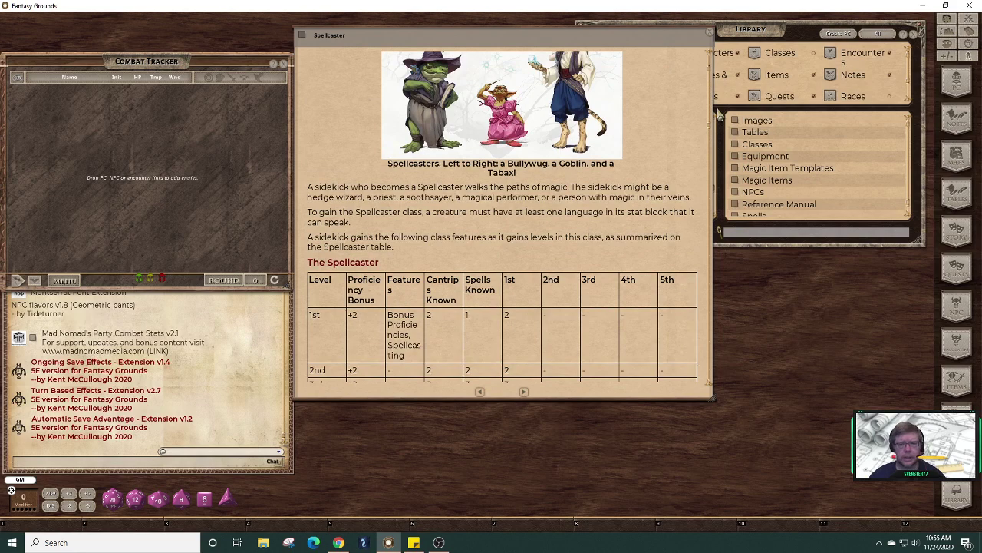
pyautogui.scroll(-10, 717, 115)
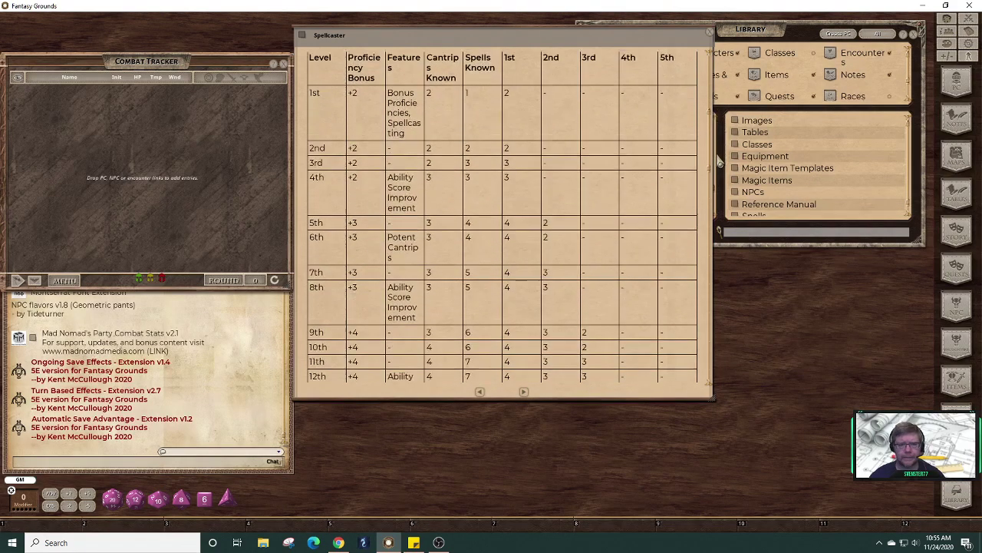
pyautogui.scroll(7, 720, 146)
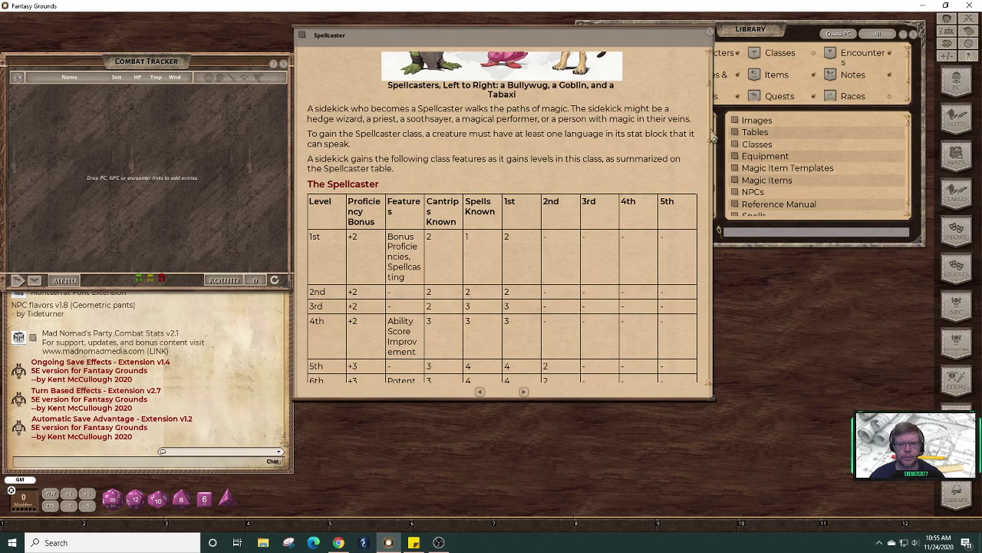
pyautogui.moveTo(712, 137); pyautogui.dragTo(733, 272)
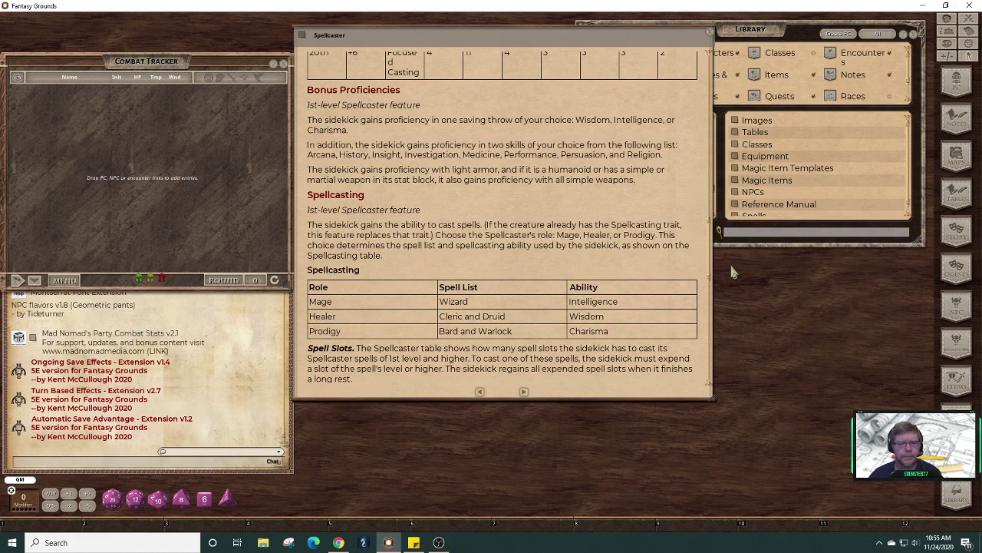
# - Turn to the Warrior page, review its class table and level features, and close the page
pyautogui.click(524, 393)
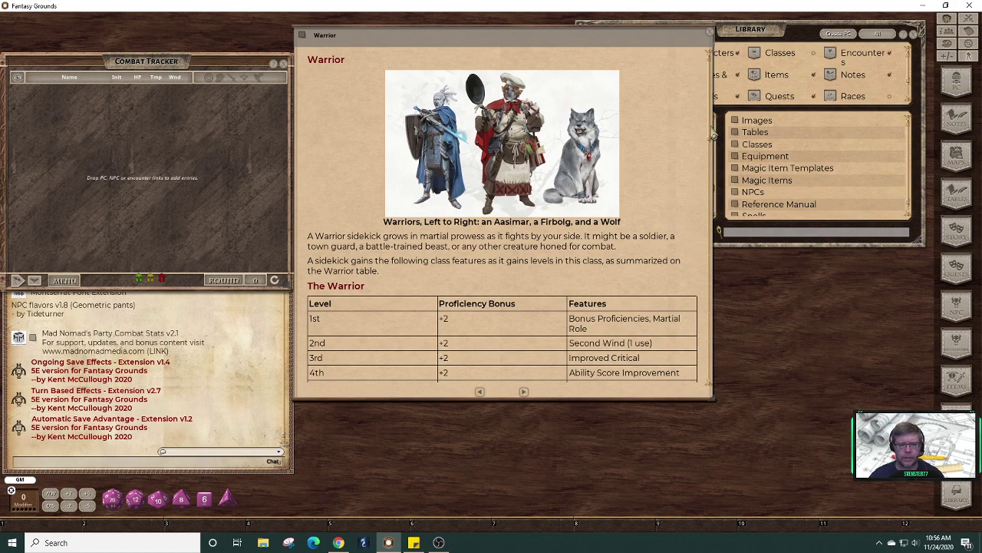
pyautogui.moveTo(712, 138); pyautogui.dragTo(717, 223)
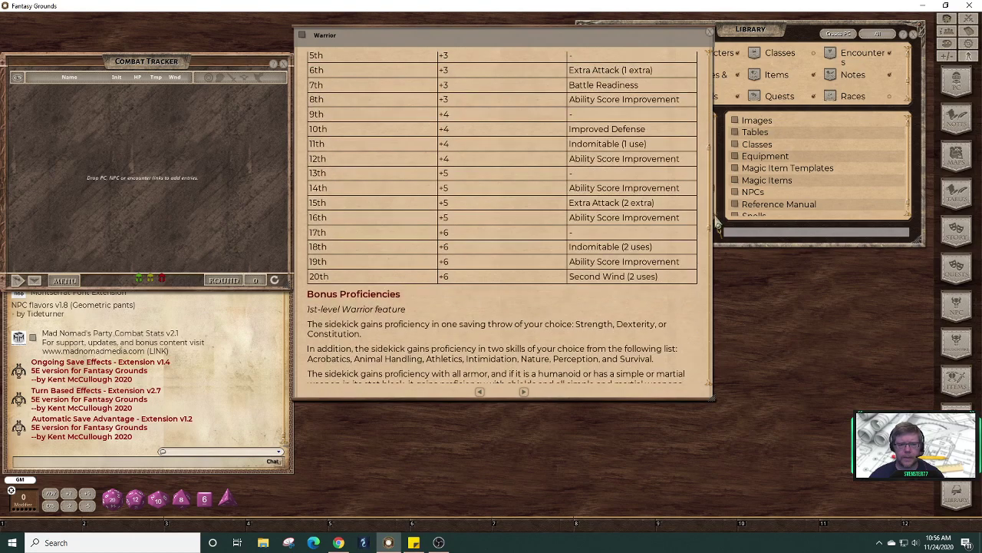
pyautogui.scroll(-5, 718, 223)
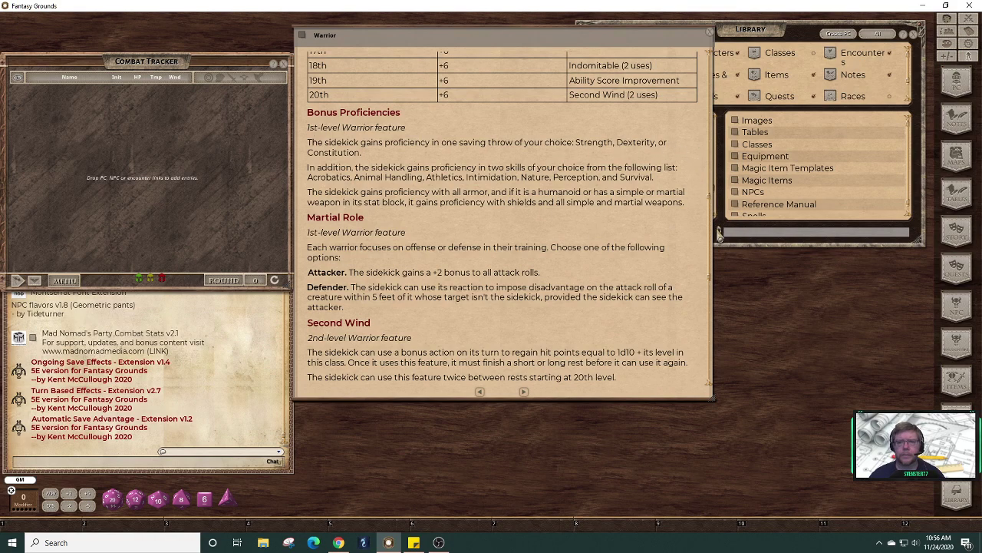
pyautogui.moveTo(713, 244); pyautogui.dragTo(714, 85)
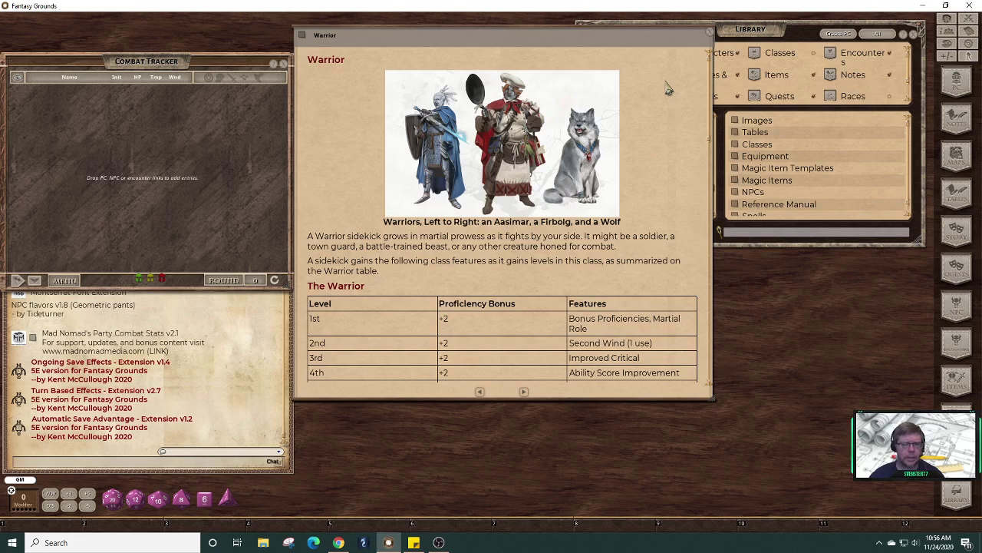
pyautogui.click(710, 35)
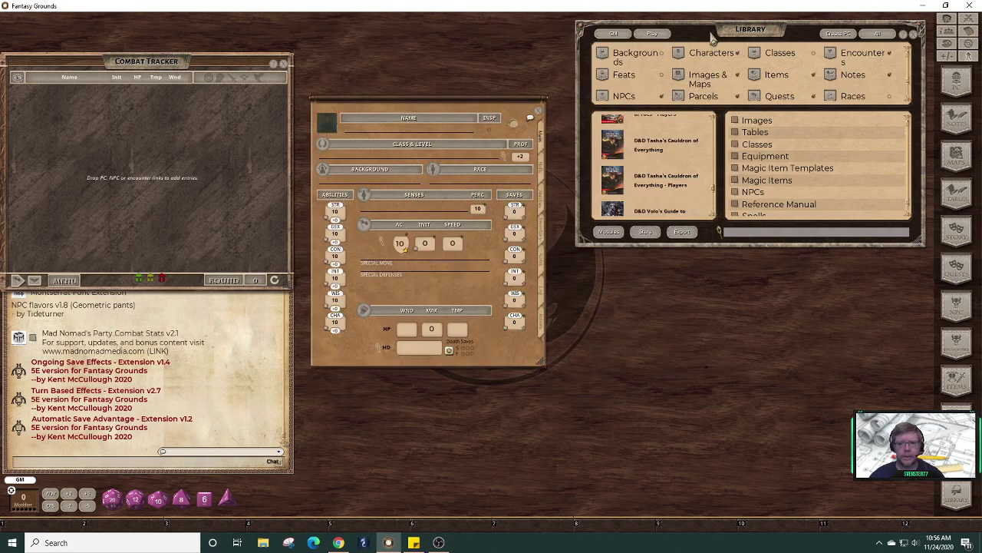
# - Open the D&D Dragon of Icespire Peak module's Reference Manual from the Library and move it over the Combat Tracker
pyautogui.scroll(3, 715, 181)
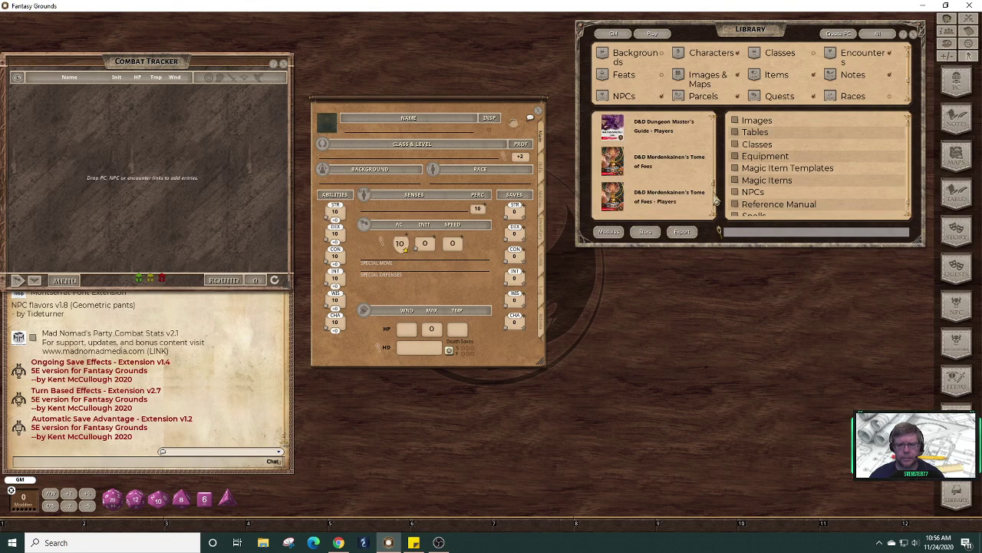
pyautogui.scroll(-8, 715, 189)
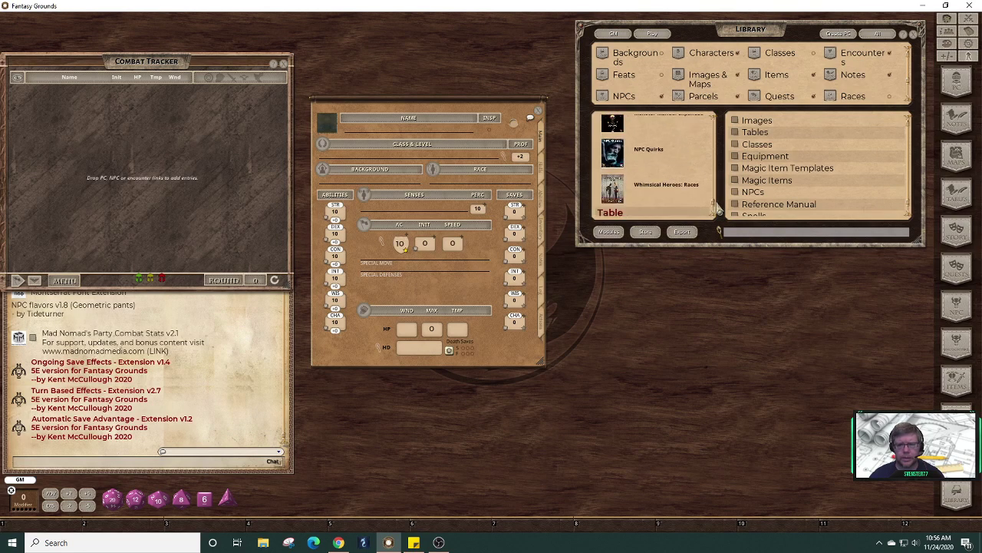
pyautogui.moveTo(720, 200); pyautogui.dragTo(718, 158)
pyautogui.click(653, 188)
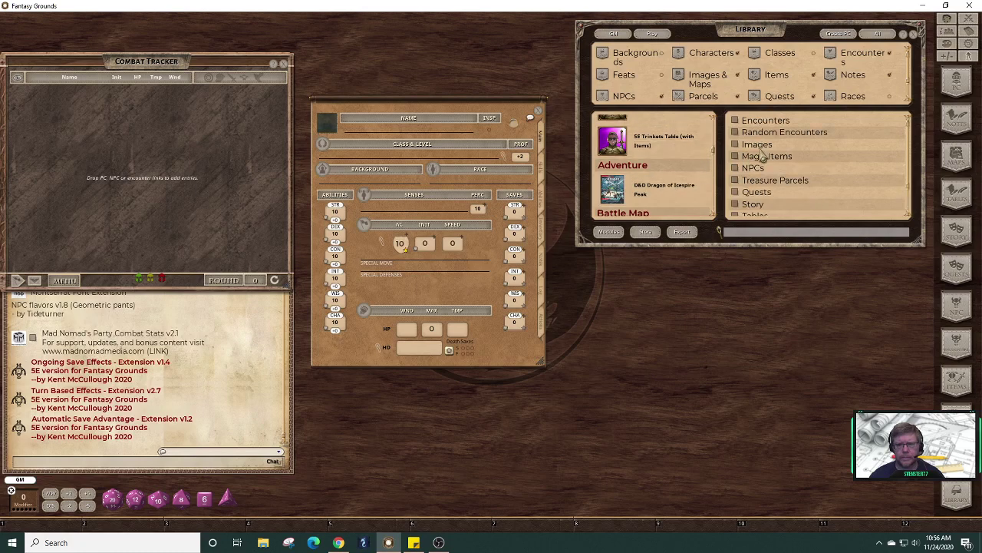
pyautogui.moveTo(911, 147); pyautogui.dragTo(918, 178)
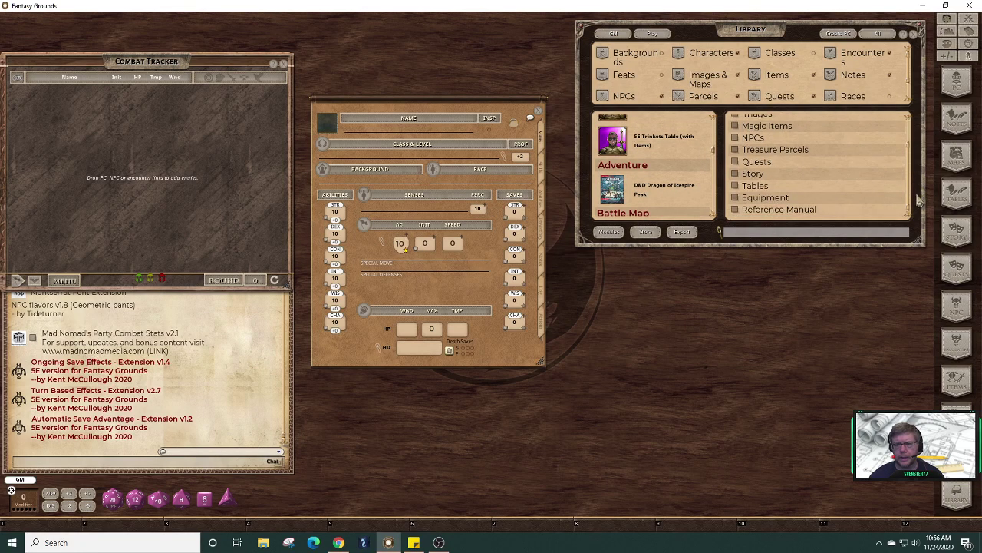
pyautogui.click(737, 211)
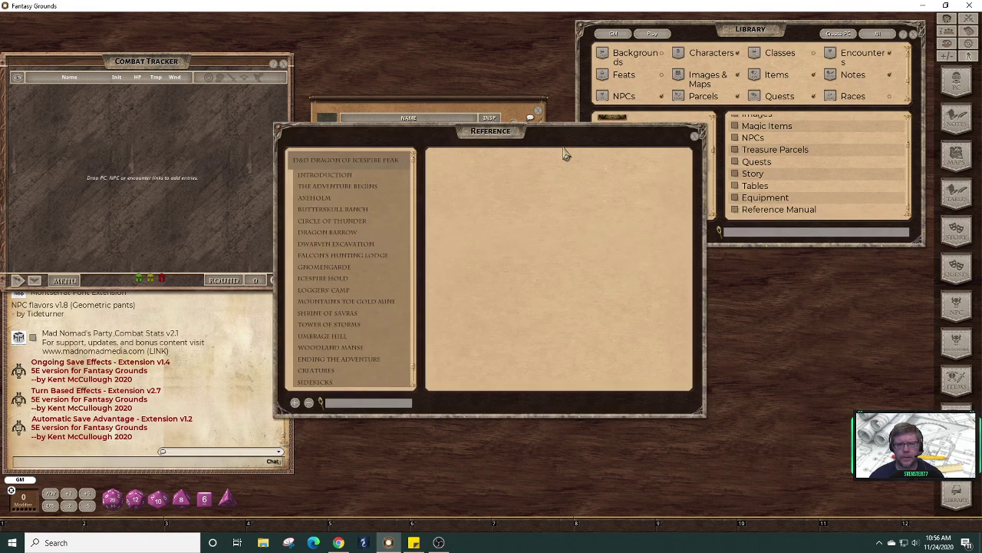
pyautogui.moveTo(567, 152); pyautogui.dragTo(318, 64)
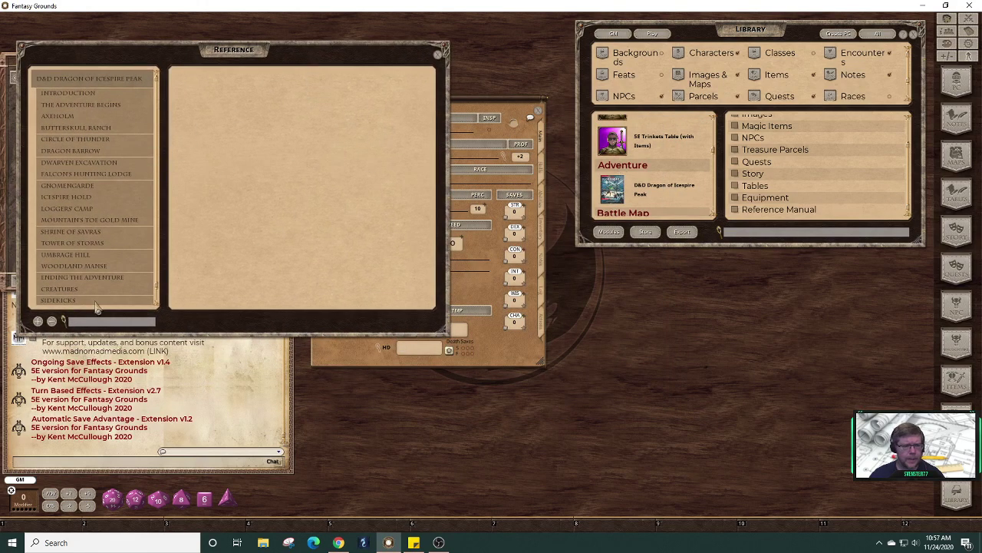
# - Browse the sidekick profiles on the manual's Sidekicks page and enlarge the reference window
pyautogui.click(61, 300)
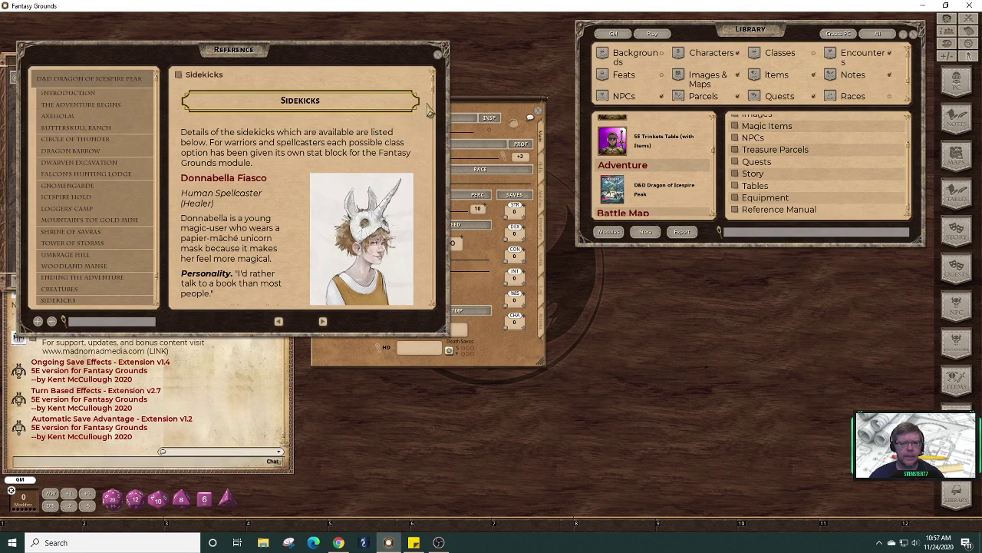
pyautogui.moveTo(435, 91); pyautogui.dragTo(446, 168)
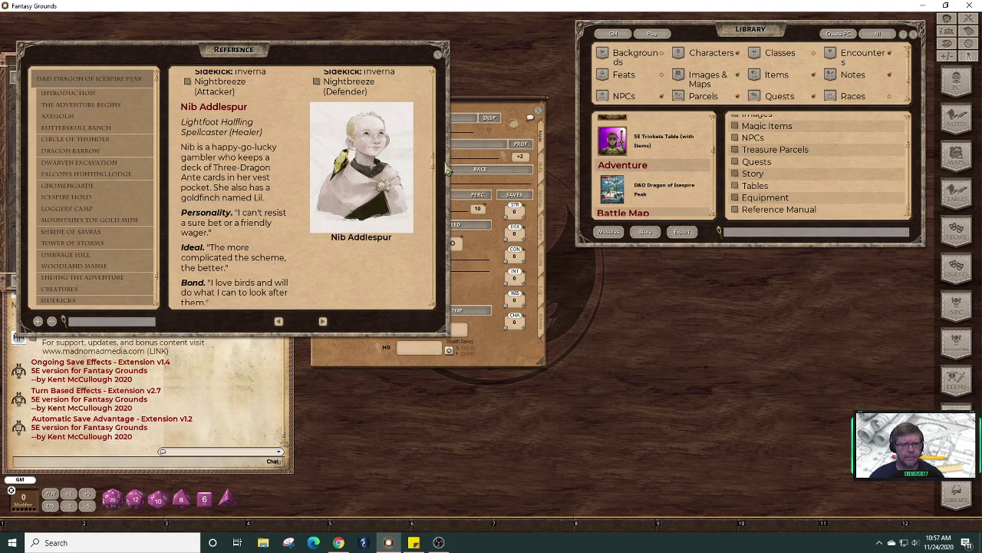
pyautogui.moveTo(446, 169); pyautogui.dragTo(443, 238)
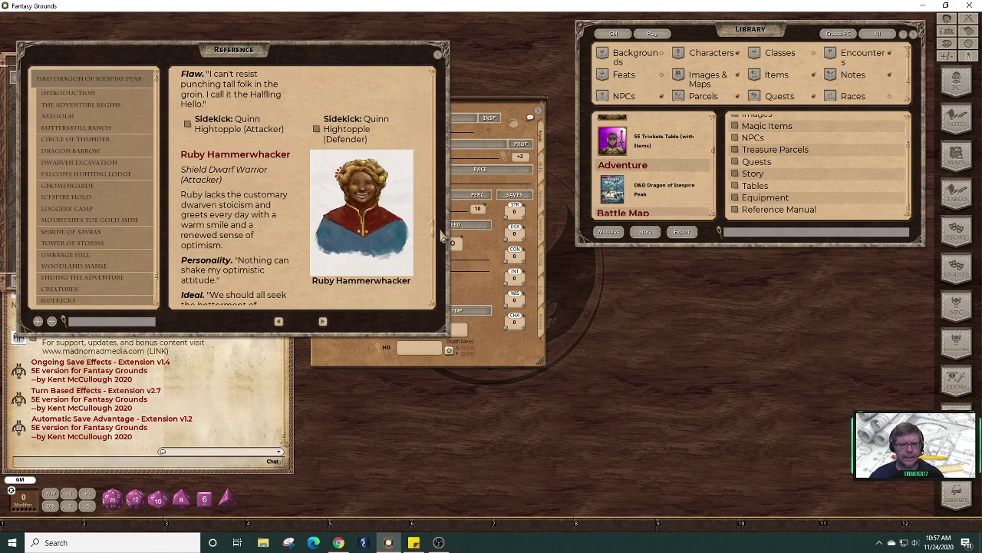
pyautogui.moveTo(443, 238); pyautogui.dragTo(439, 309)
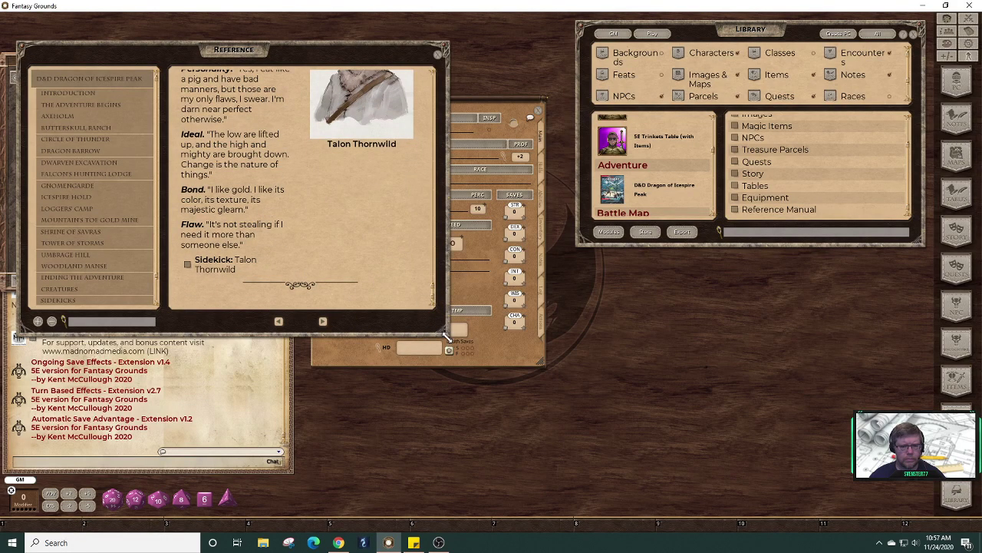
pyautogui.moveTo(445, 335); pyautogui.dragTo(537, 377)
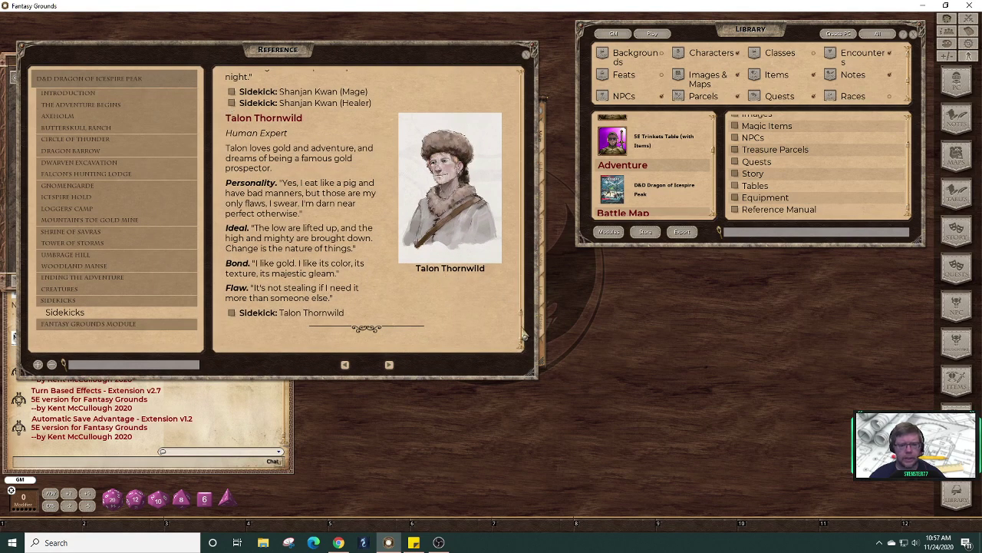
# - Find the Shanjan Kwan profile on the Sidekicks page, view the Healer version's stat block, and close it
pyautogui.scroll(5, 524, 335)
pyautogui.scroll(-5, 527, 342)
pyautogui.scroll(5, 527, 340)
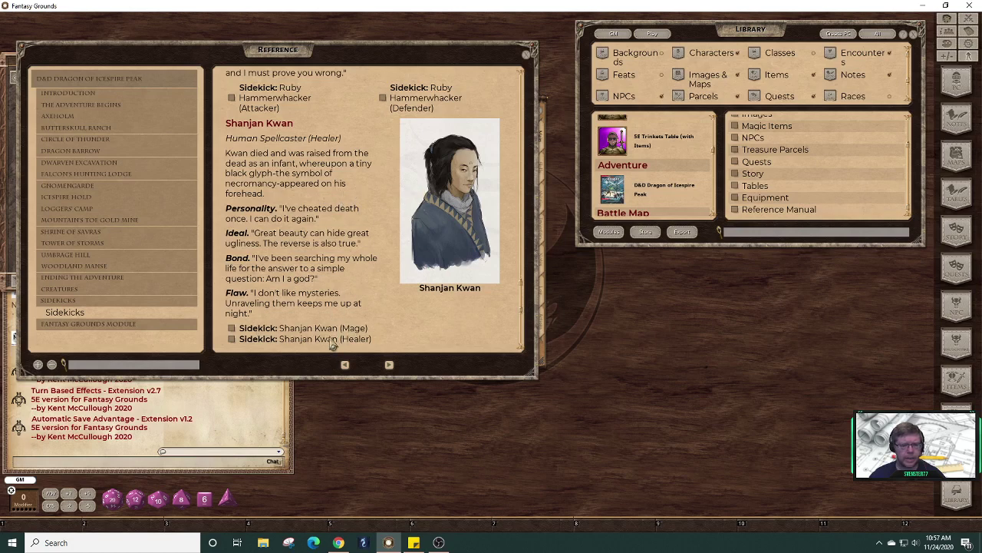
pyautogui.click(232, 339)
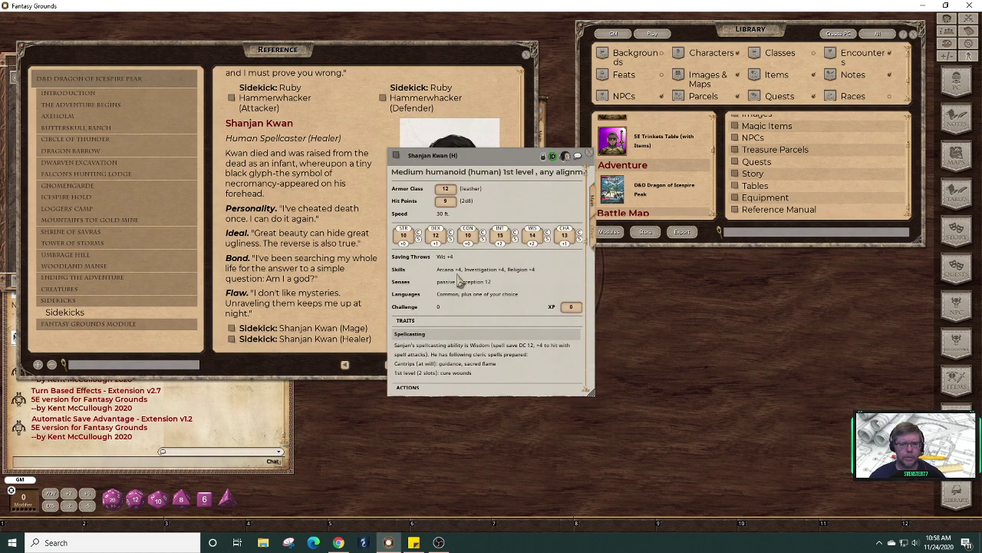
pyautogui.click(588, 155)
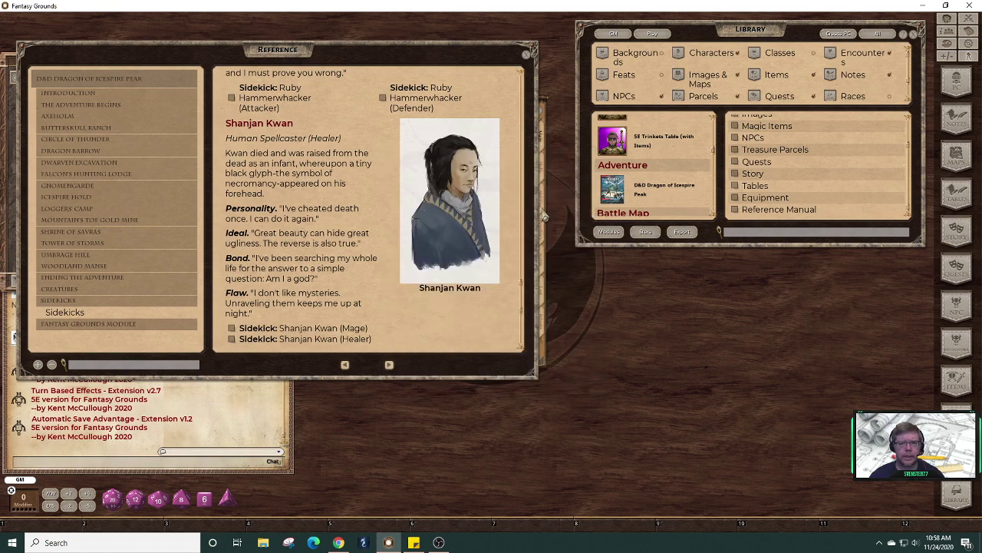
# - Look through the manual's Introduction chapter, reading the Running the Adventure and Overview pages down to the DM Tips
pyautogui.moveTo(523, 300); pyautogui.dragTo(519, 92)
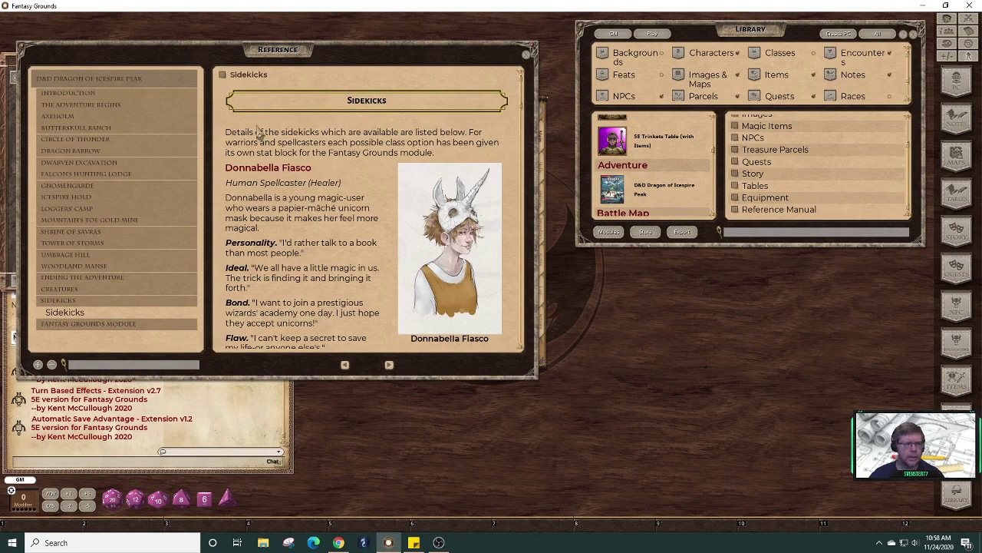
pyautogui.click(68, 93)
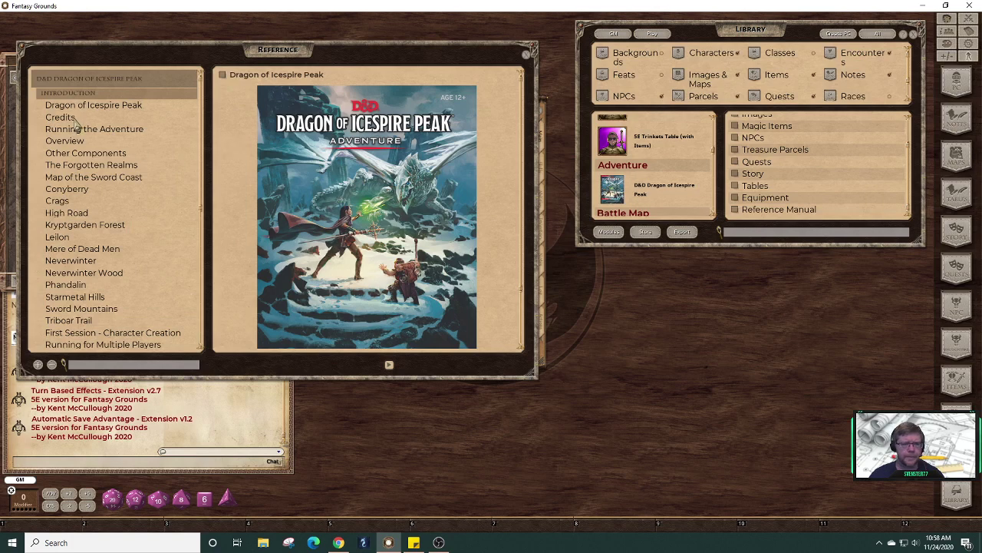
pyautogui.click(79, 131)
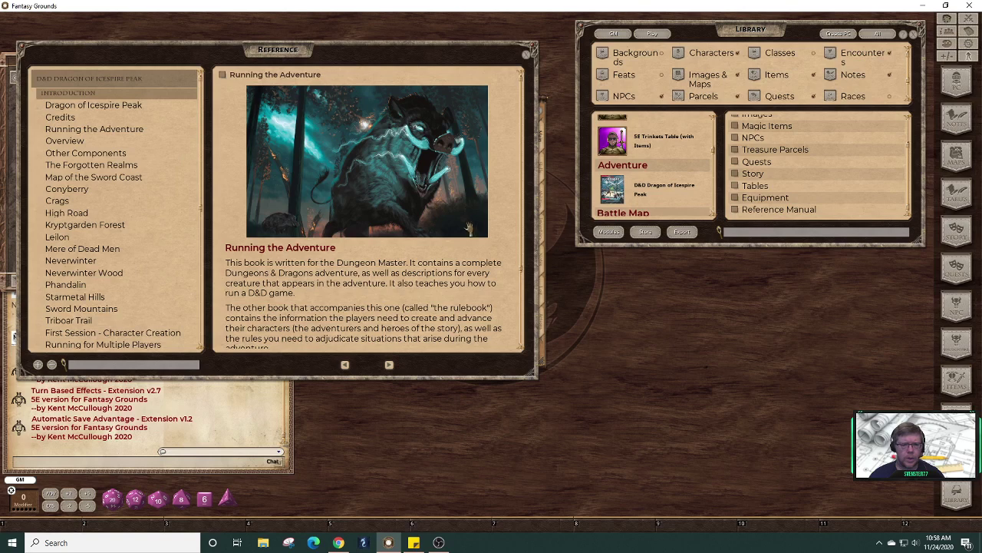
pyautogui.scroll(-3, 522, 204)
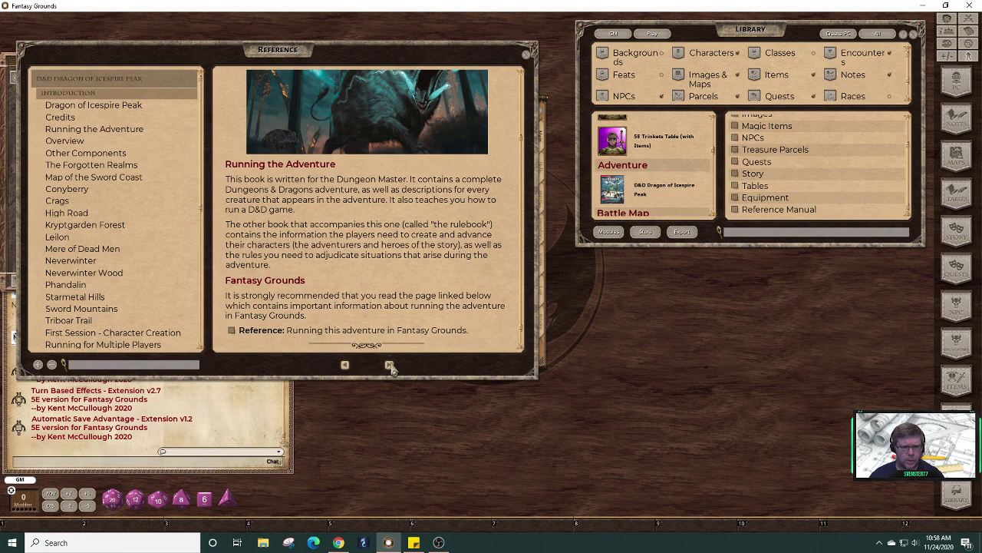
pyautogui.click(80, 142)
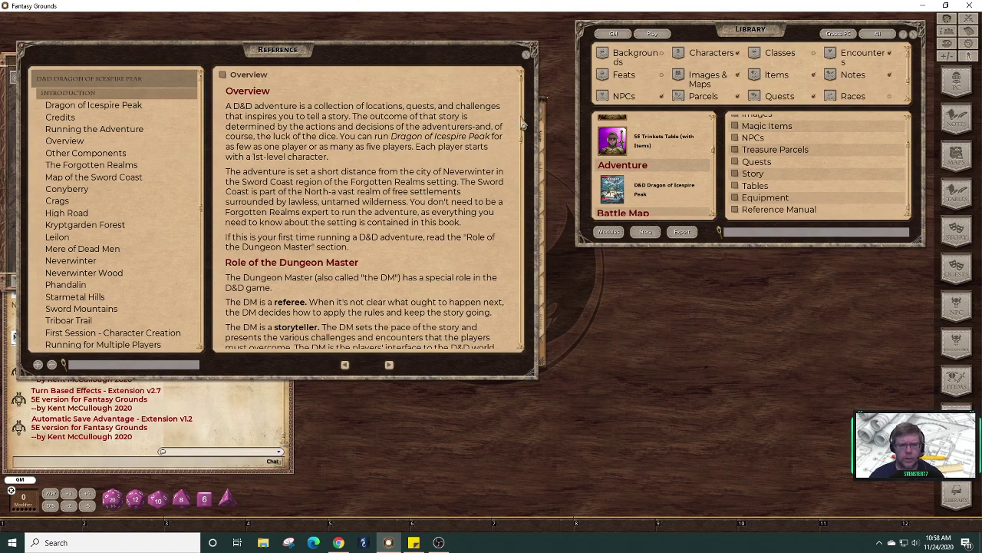
pyautogui.moveTo(521, 131); pyautogui.dragTo(543, 238)
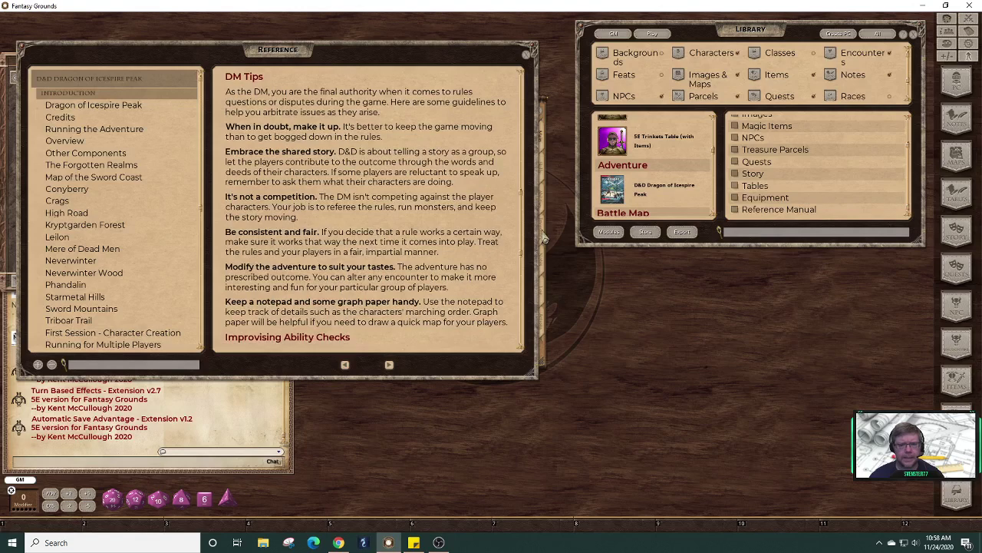
pyautogui.scroll(-3, 717, 151)
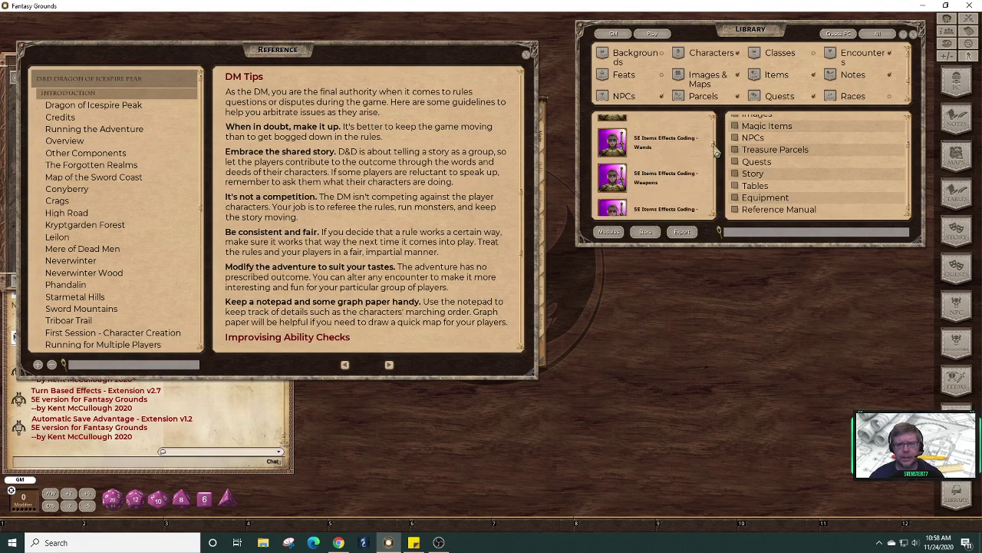
# - Reread the Overview page from its beginning through Improvising Ability Checks, widening the reference window along the way
pyautogui.moveTo(717, 151)
pyautogui.mouseDown()
pyautogui.moveTo(719, 213)
pyautogui.moveTo(714, 148)
pyautogui.mouseUp()
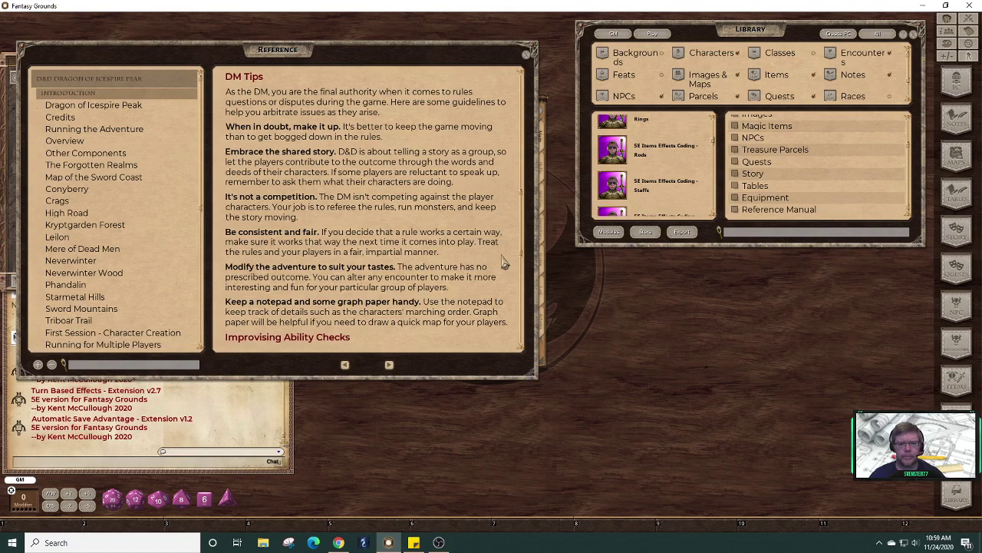
pyautogui.moveTo(522, 228); pyautogui.dragTo(524, 93)
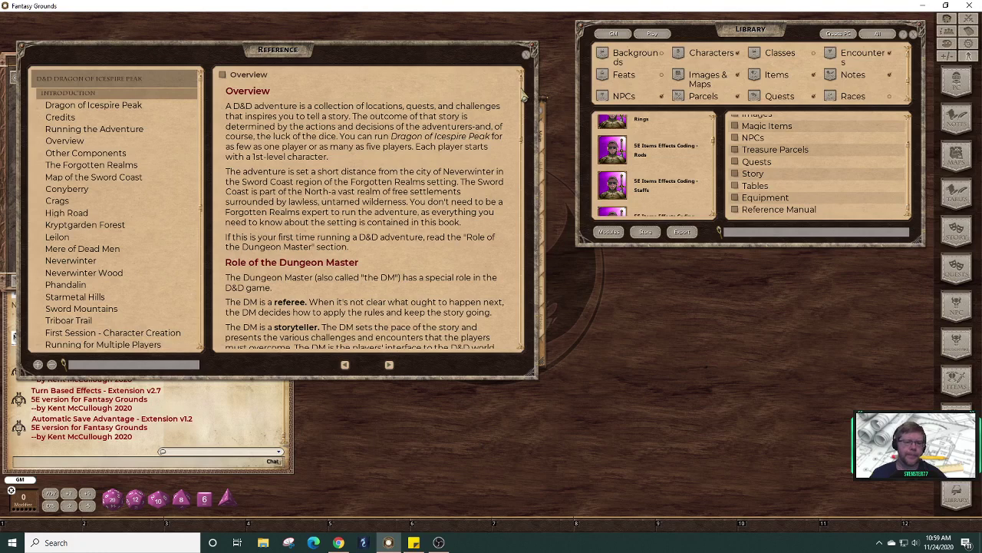
pyautogui.scroll(-2, 525, 123)
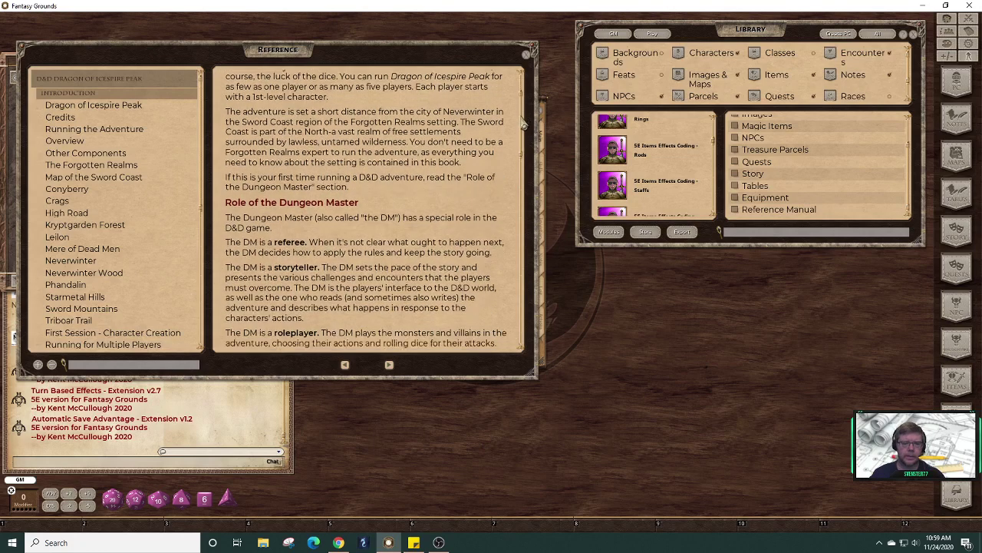
pyautogui.scroll(-3, 525, 135)
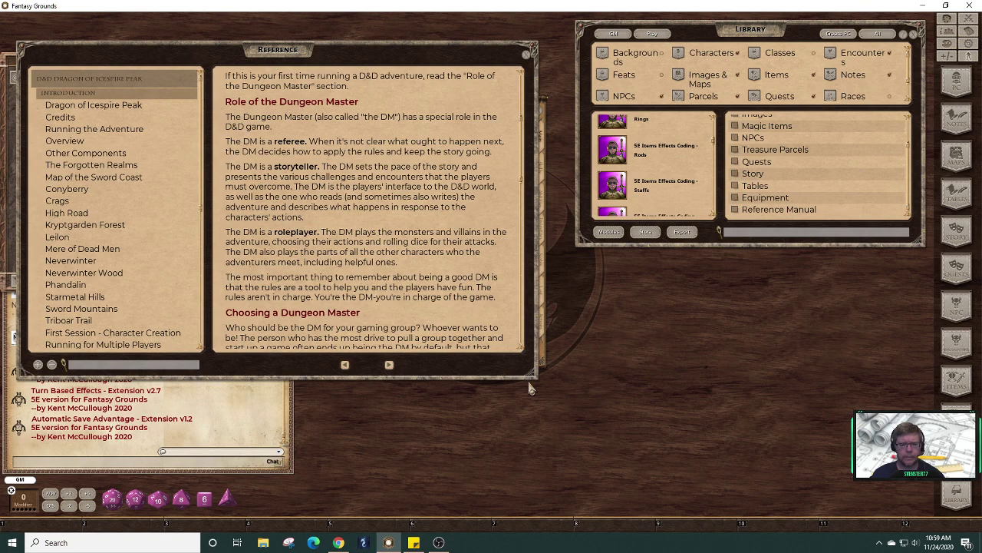
pyautogui.moveTo(536, 376); pyautogui.dragTo(635, 382)
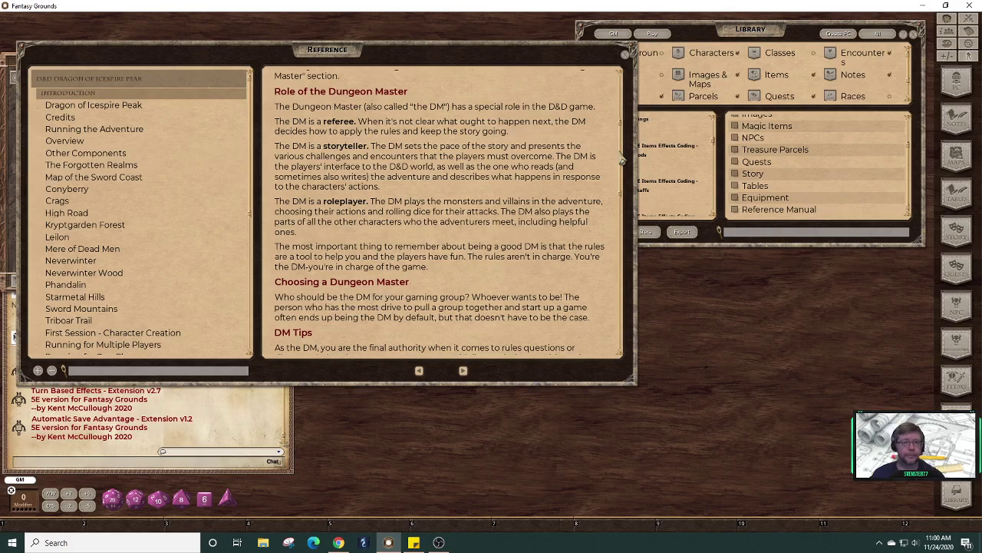
pyautogui.moveTo(621, 160); pyautogui.dragTo(632, 321)
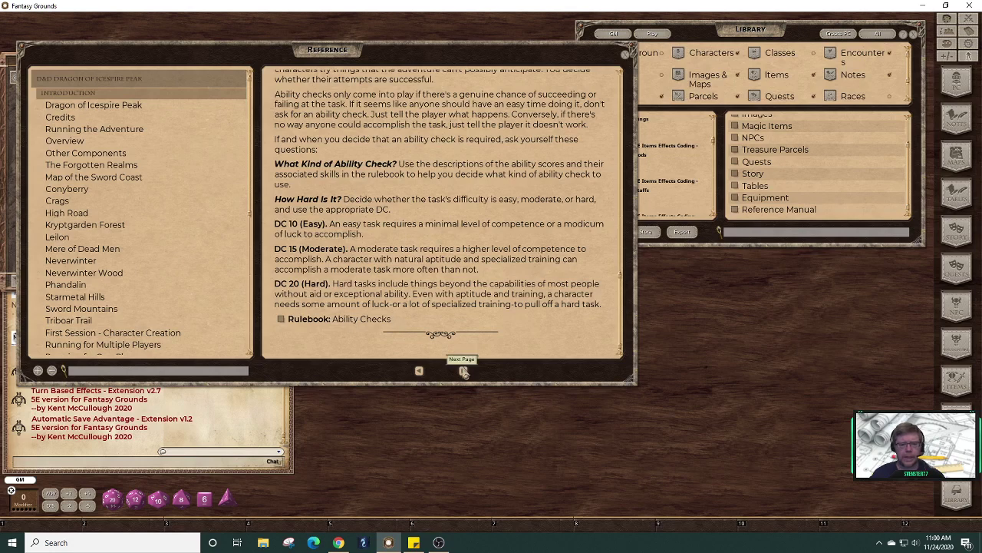
# - Open the linked Ability Checks rulebook page, skim it in the Dungeon Masters Guide, and close that reference window
pyautogui.click(282, 321)
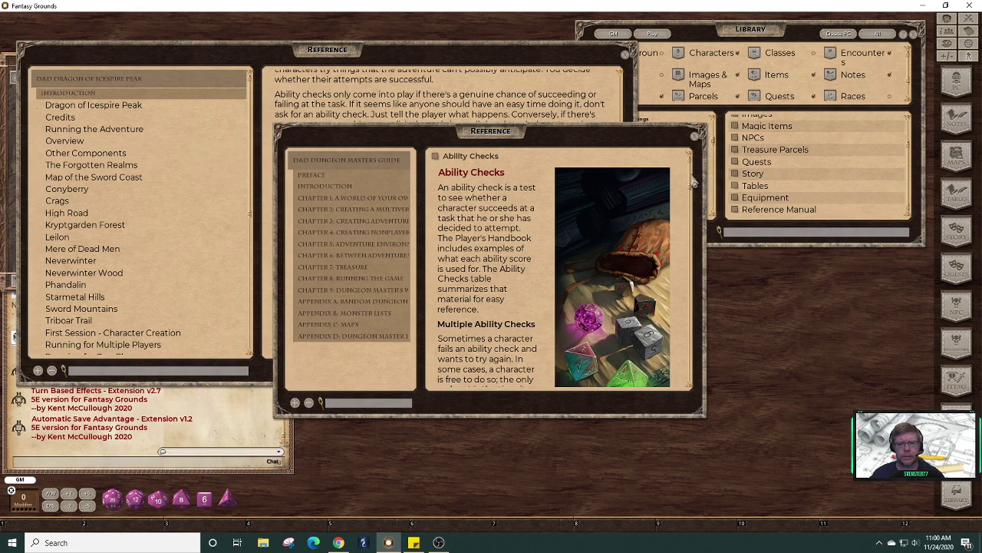
pyautogui.scroll(-5, 695, 192)
pyautogui.scroll(-3, 695, 199)
pyautogui.scroll(8, 695, 196)
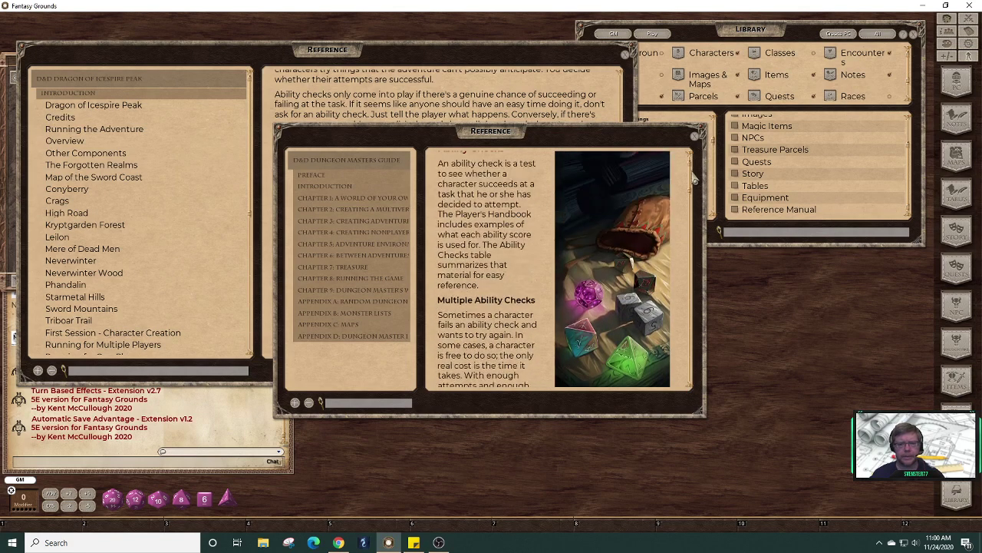
pyautogui.click(697, 137)
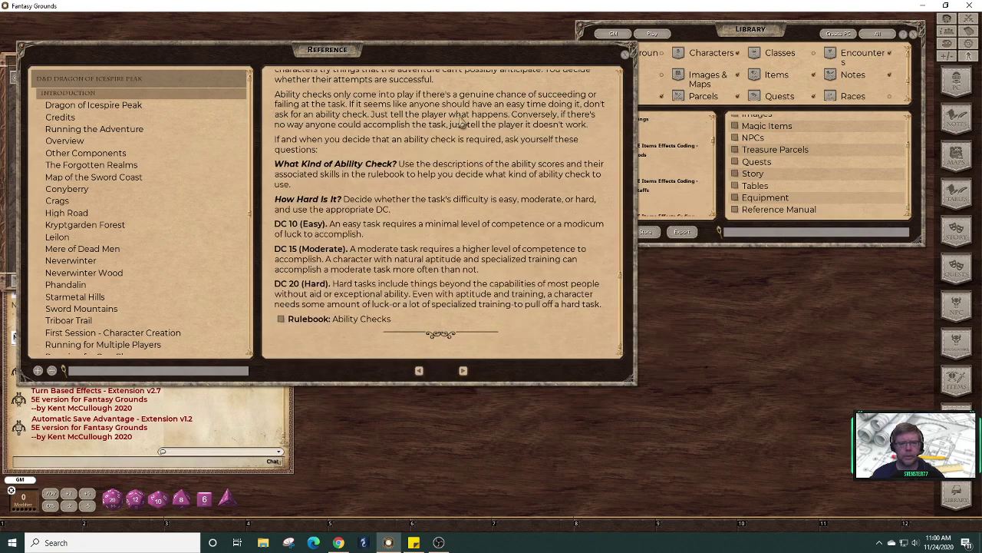
# - Read the Other Components page through the card descriptions and the Fantasy Grounds Module section
pyautogui.click(464, 372)
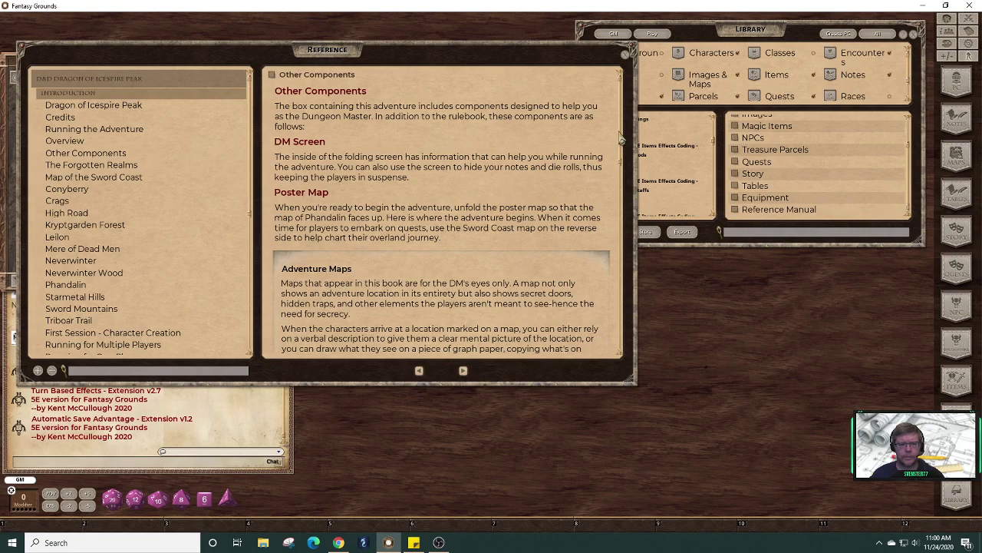
pyautogui.moveTo(621, 138); pyautogui.dragTo(636, 257)
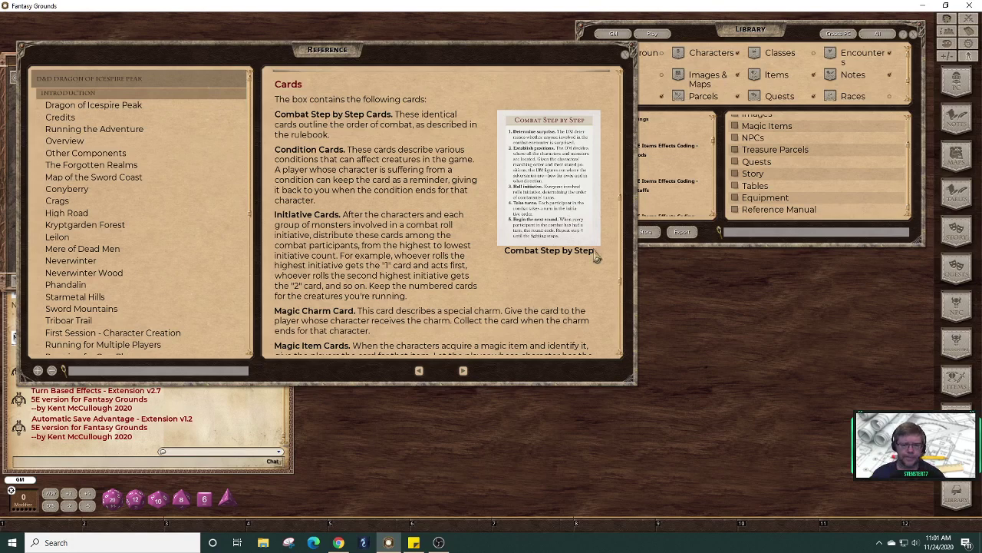
pyautogui.scroll(-1, 623, 257)
pyautogui.scroll(-9, 623, 257)
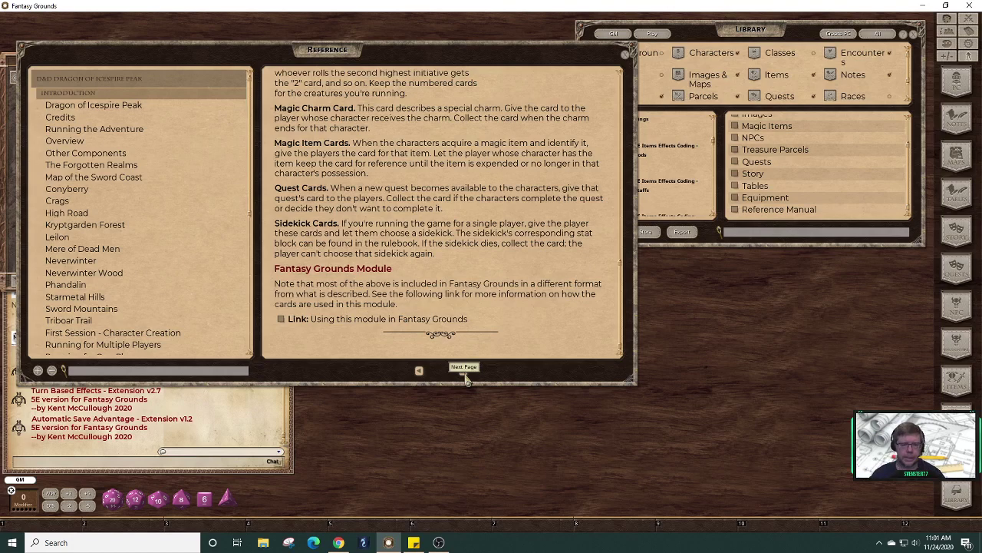
pyautogui.click(464, 373)
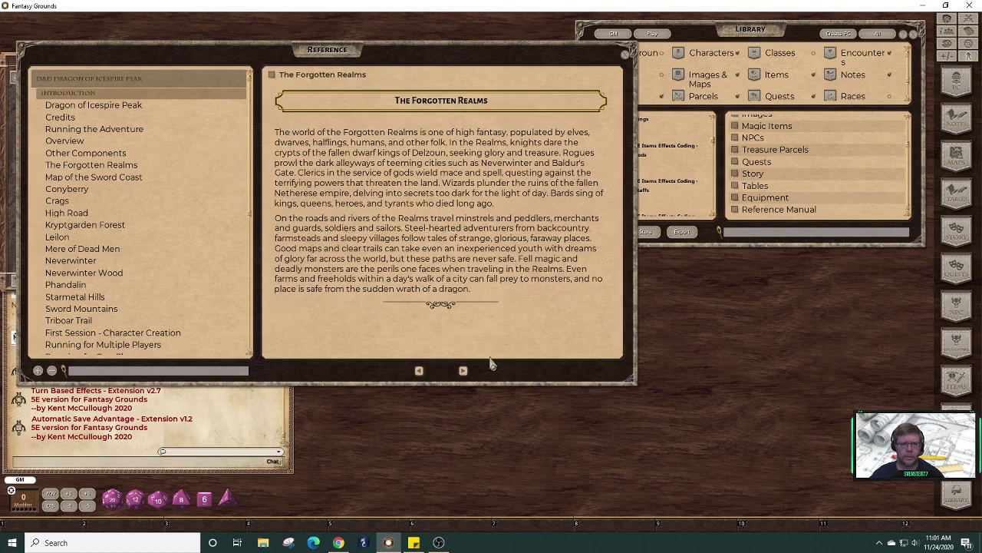
pyautogui.click(419, 370)
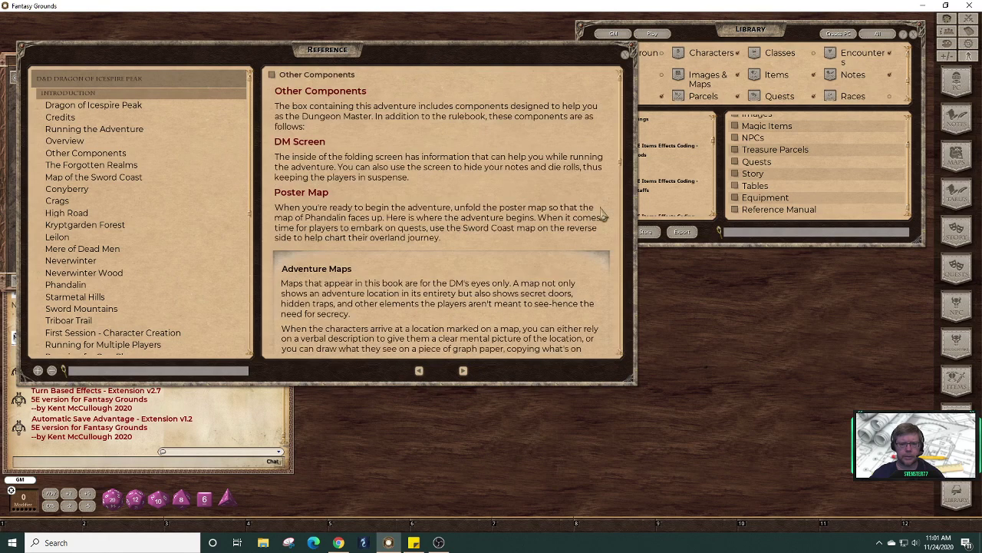
pyautogui.scroll(-10, 623, 159)
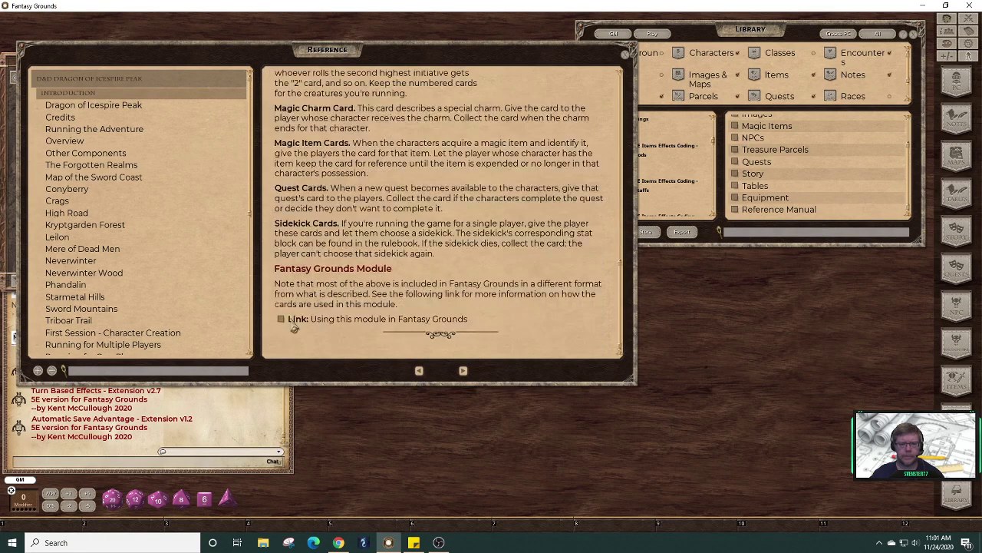
# - Advance past The Forgotten Realms to the Map of the Sword Coast page and make the reference window taller
pyautogui.click(464, 372)
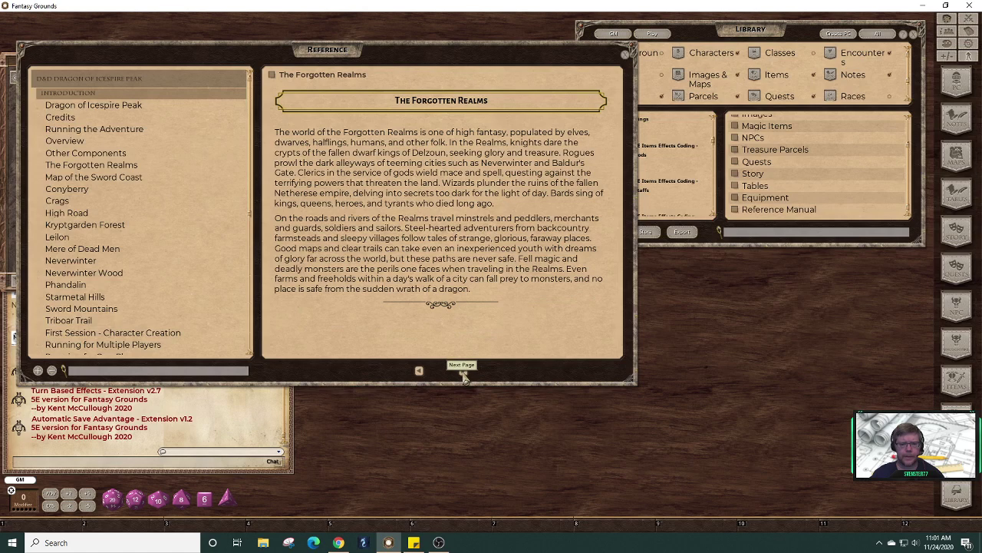
pyautogui.click(464, 373)
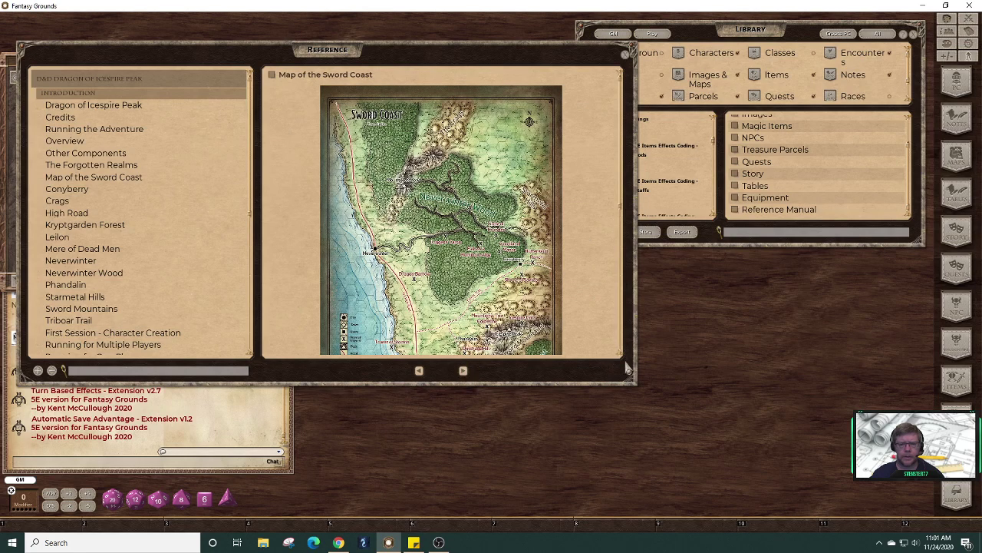
pyautogui.moveTo(623, 193); pyautogui.dragTo(630, 295)
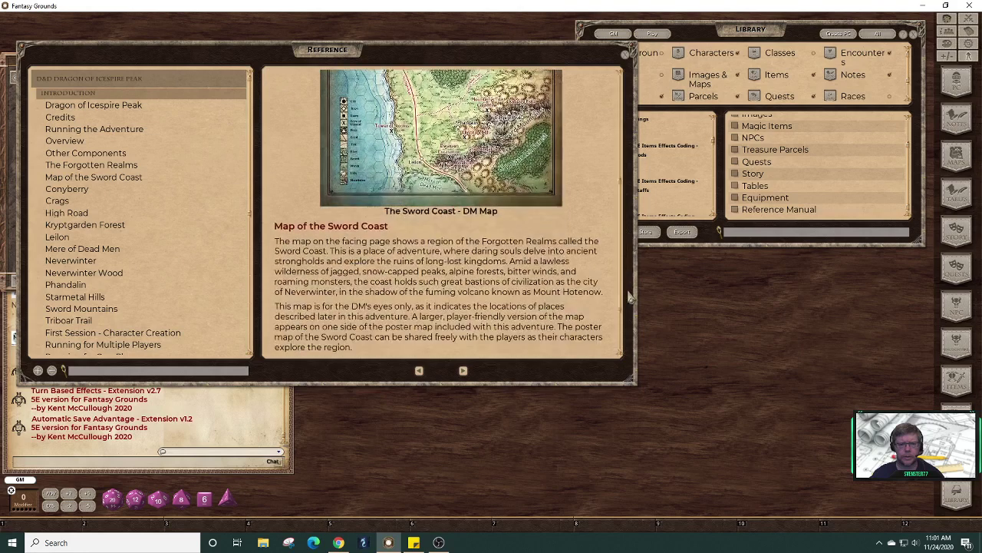
pyautogui.moveTo(633, 381); pyautogui.dragTo(638, 491)
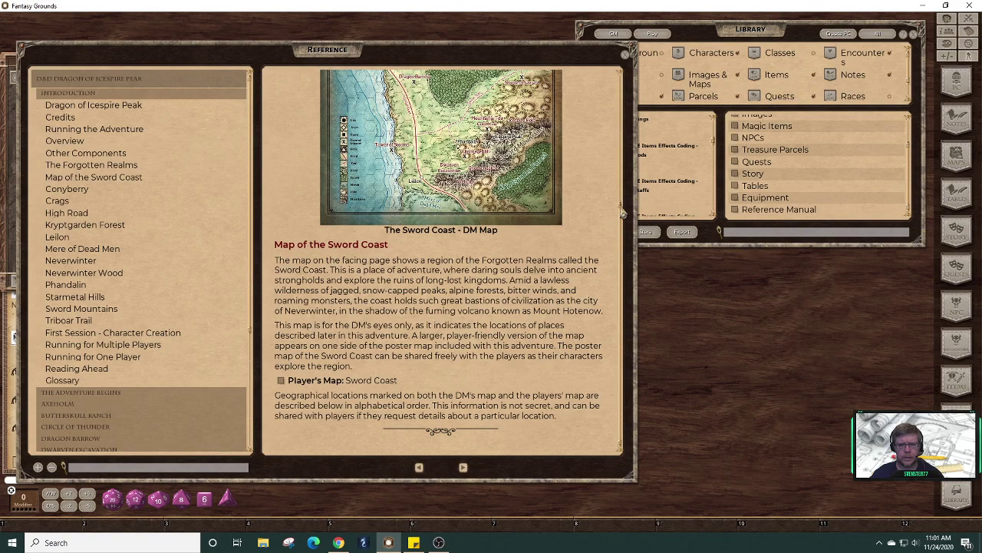
# - Examine the Sword Coast DM map and its description, view the linked player's map, and close the map window
pyautogui.moveTo(623, 215); pyautogui.dragTo(617, 125)
pyautogui.scroll(1, 616, 102)
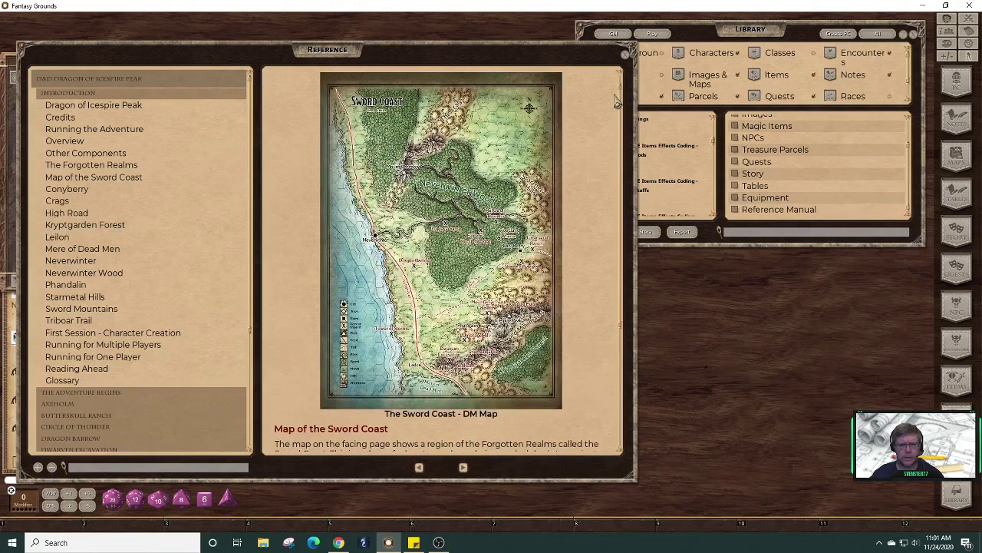
pyautogui.scroll(-3, 616, 102)
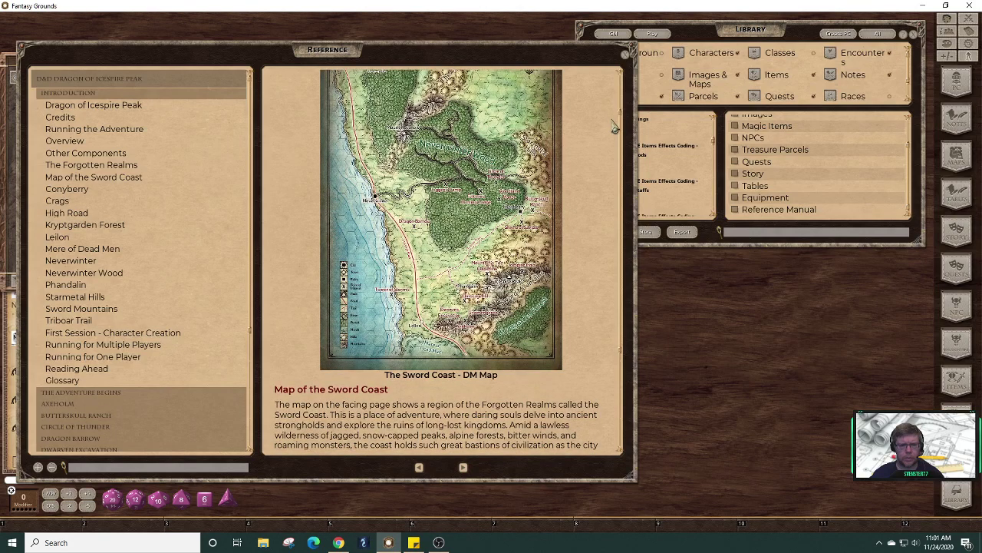
pyautogui.scroll(3, 615, 119)
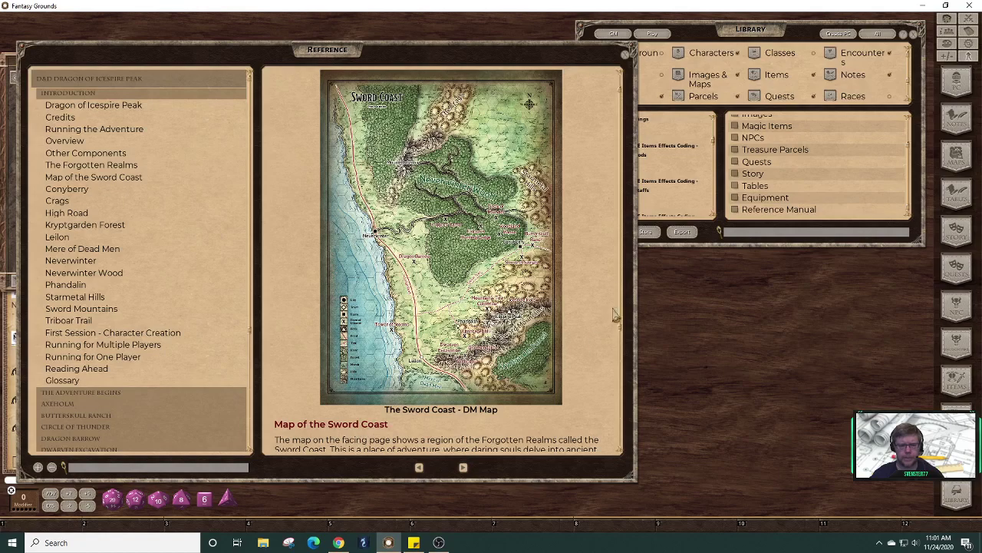
pyautogui.scroll(-5, 625, 315)
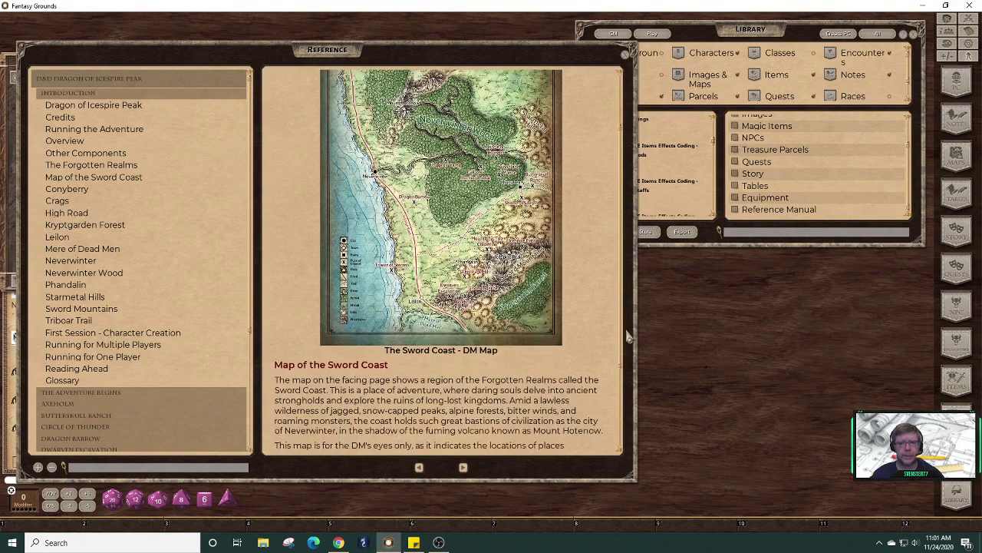
pyautogui.scroll(-10, 627, 335)
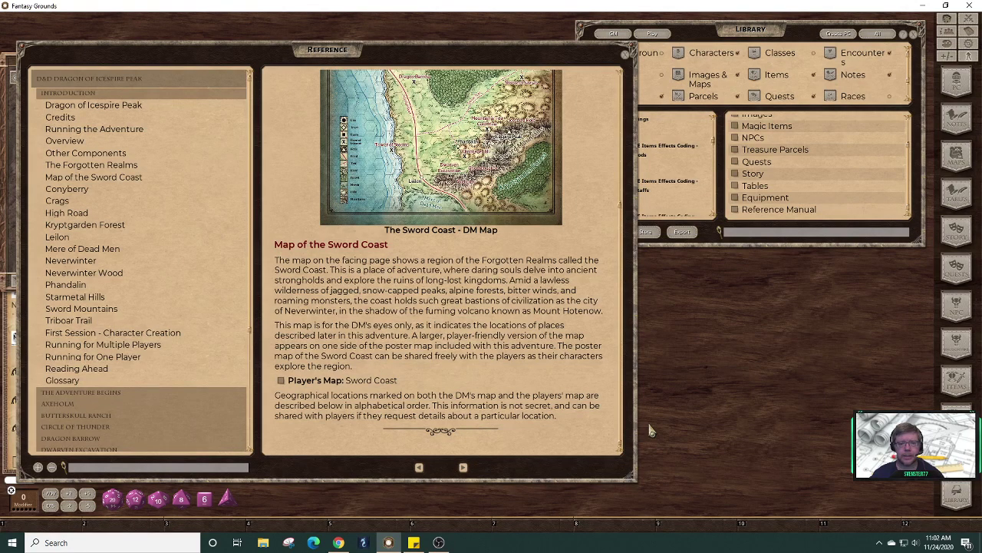
pyautogui.click(283, 384)
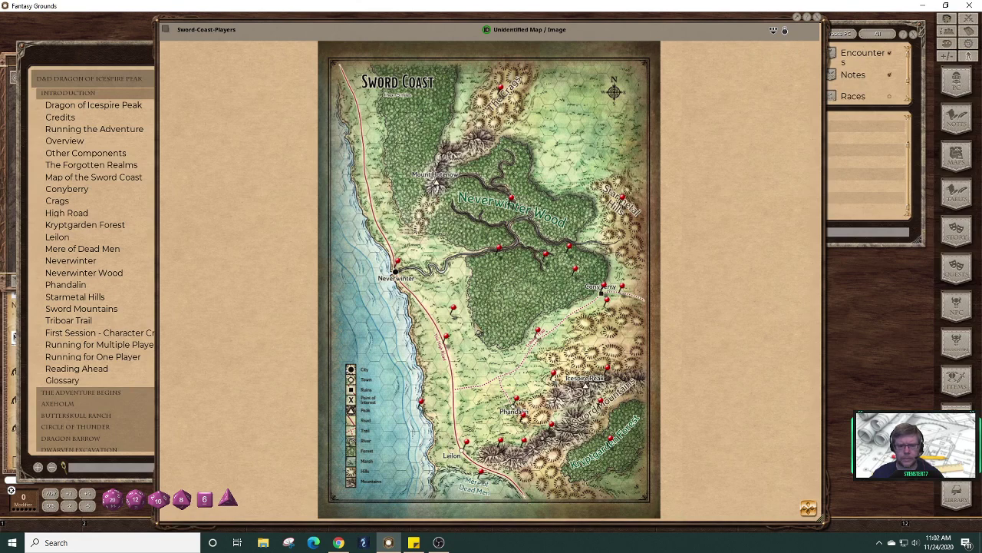
pyautogui.click(818, 17)
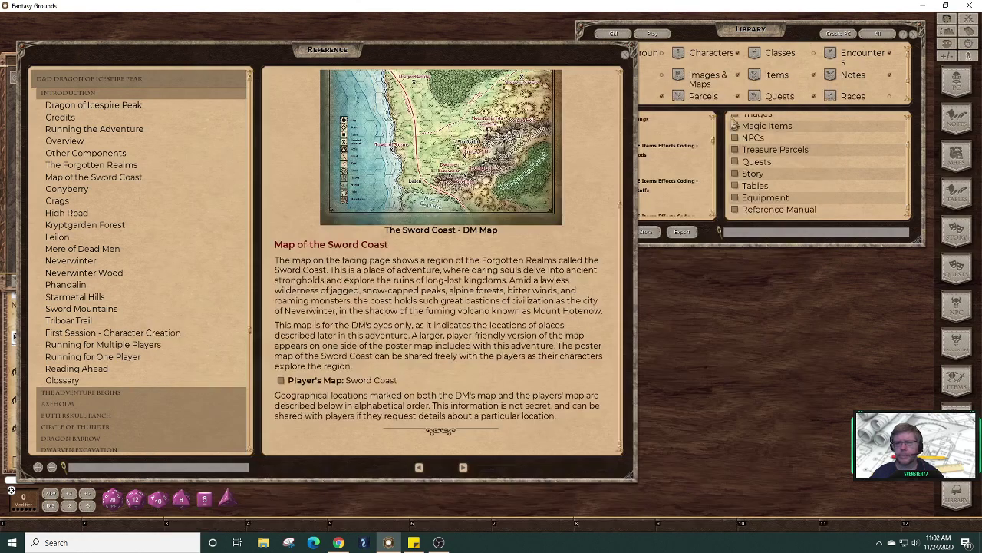
# - Page through the Sword Coast location entries from Conyberry to Kryptgarden Forest
pyautogui.click(463, 468)
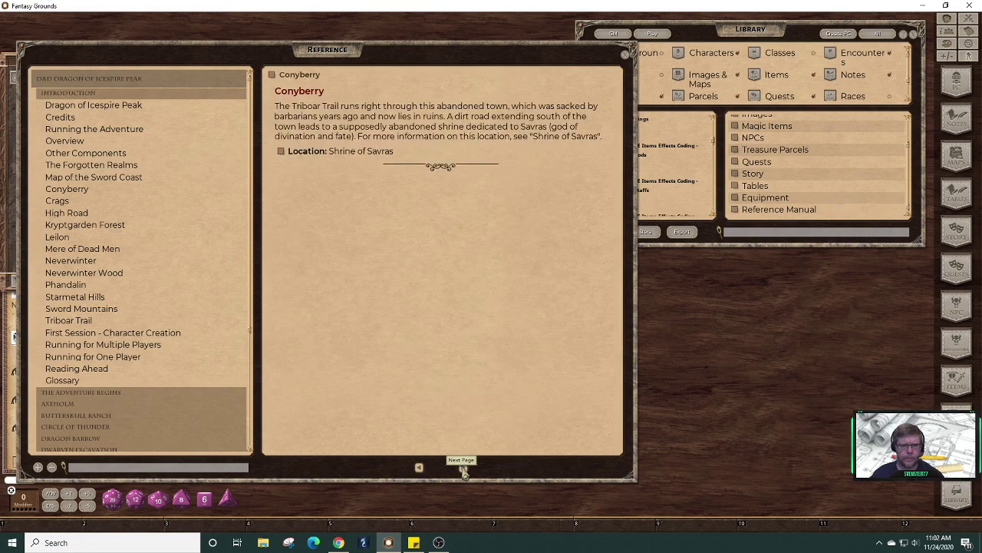
pyautogui.click(463, 468)
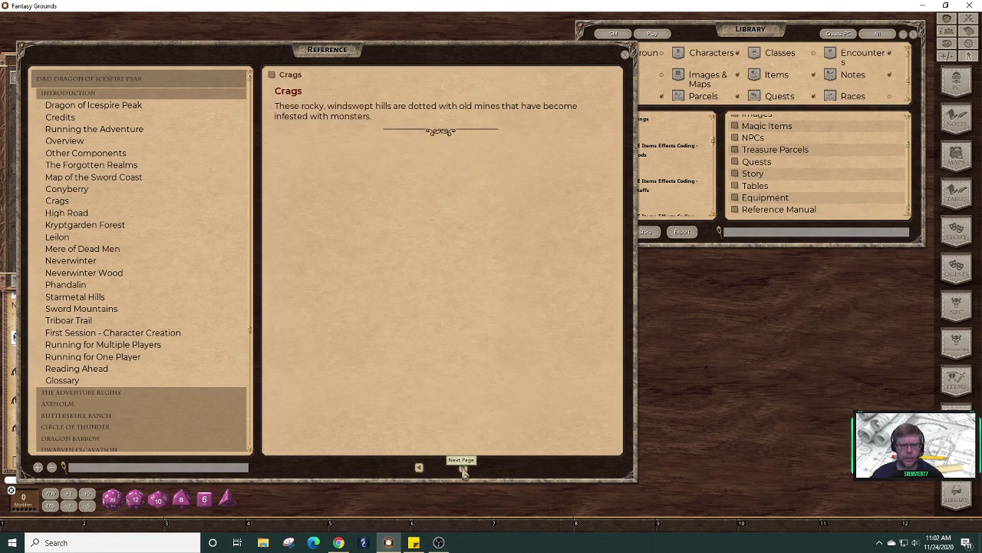
pyautogui.click(463, 468)
pyautogui.click(462, 468)
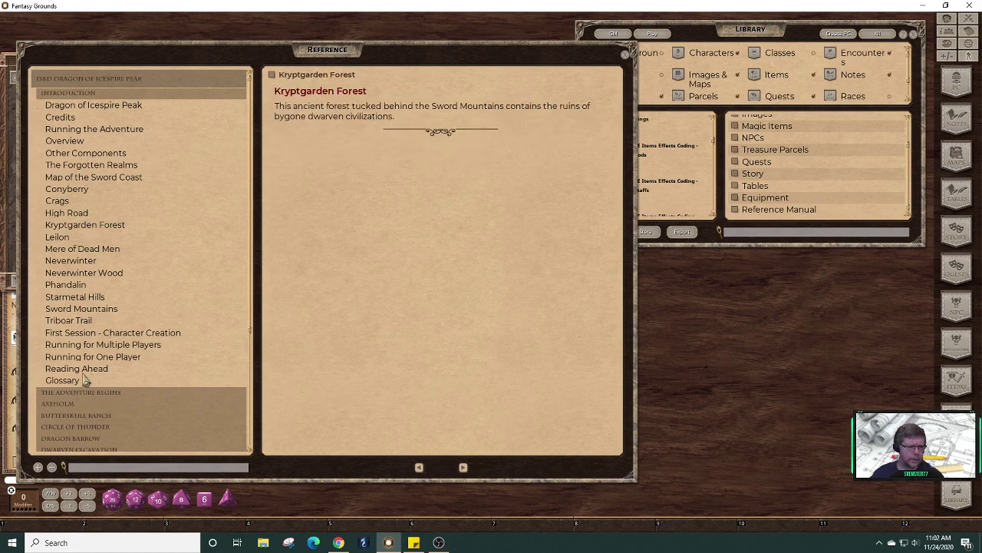
# - Read the First Session - Character Creation page and compare the Running for Multiple Players and Running for One Player pages
pyautogui.click(85, 336)
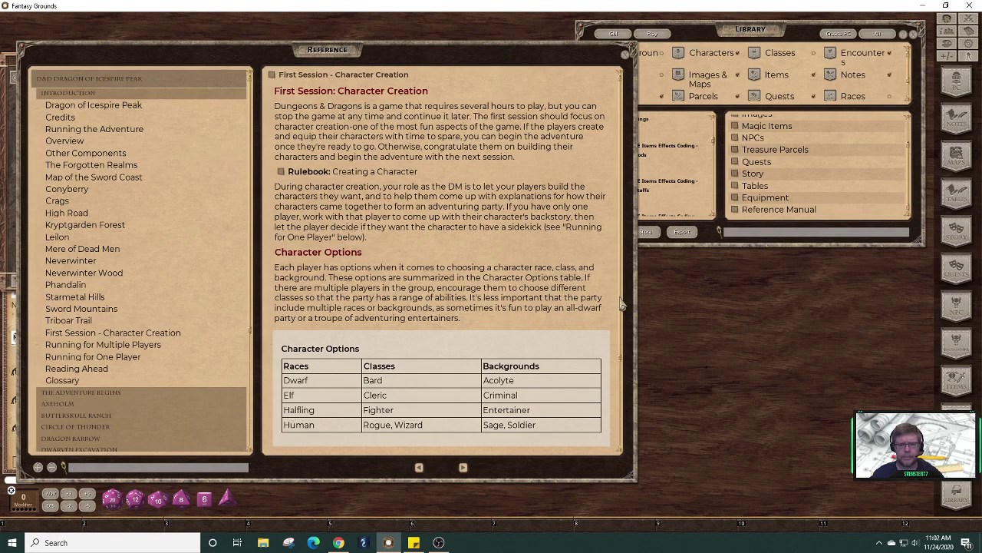
pyautogui.scroll(-3, 623, 305)
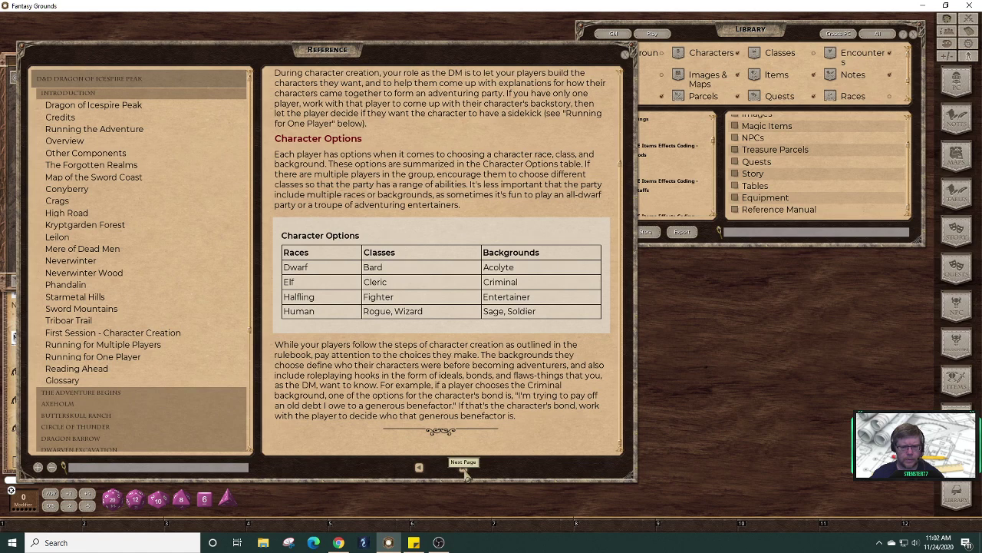
pyautogui.click(465, 473)
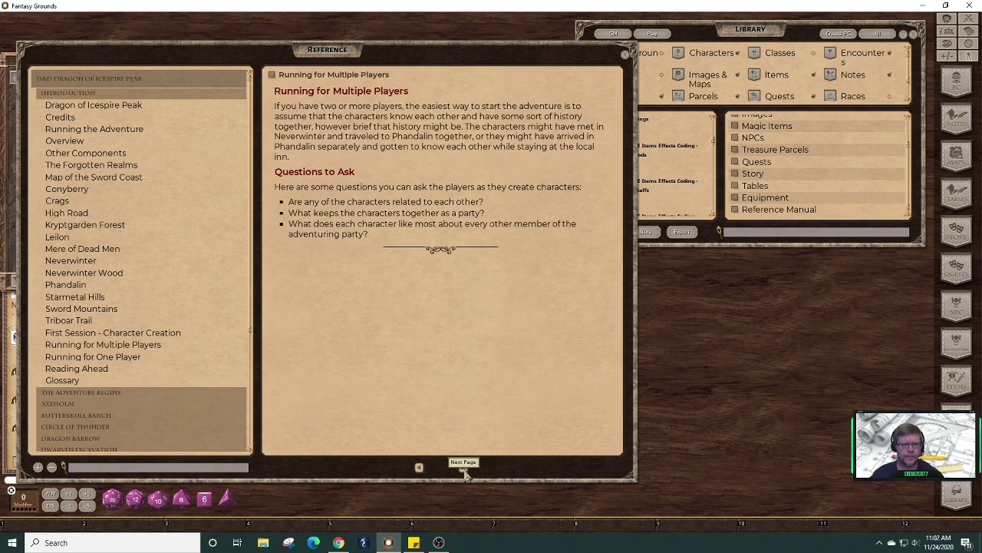
pyautogui.click(466, 473)
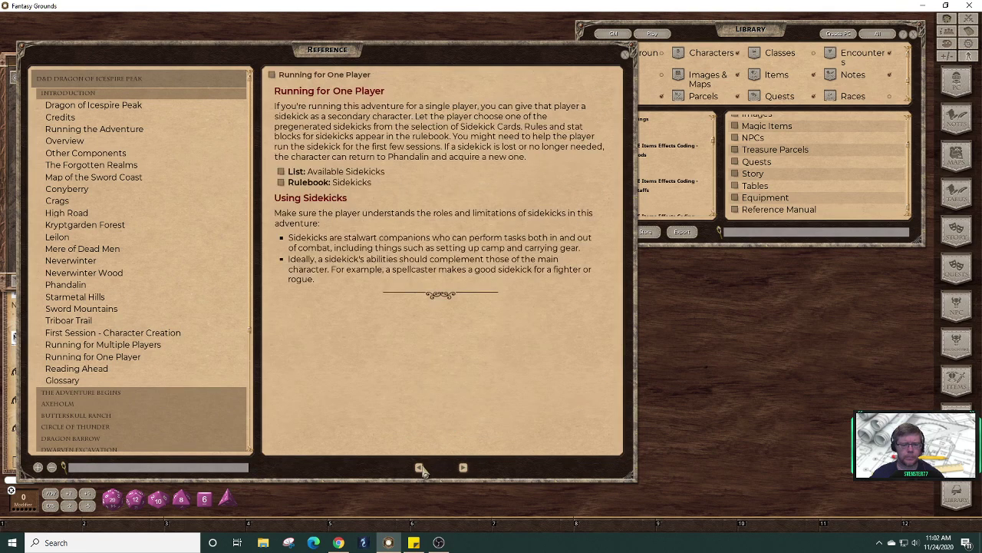
pyautogui.click(418, 466)
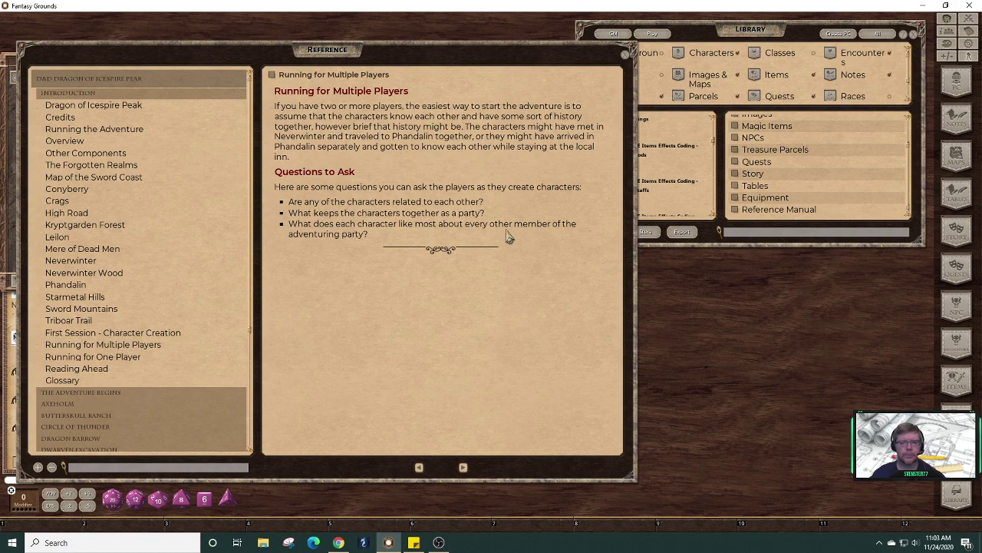
pyautogui.click(464, 473)
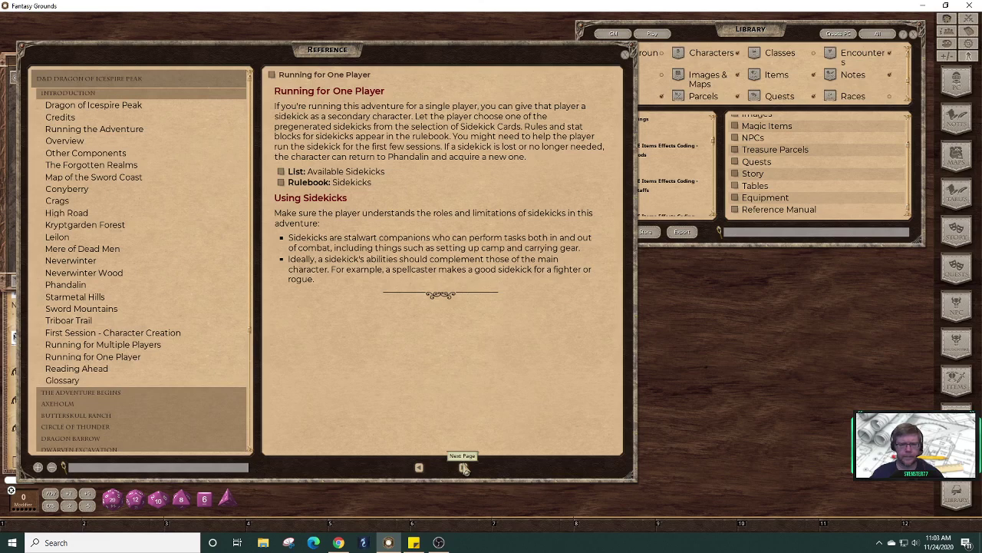
# - Page through the reference manual from Reading Ahead past the Glossary and The Adventure Begins to Adventure Background
pyautogui.click(464, 468)
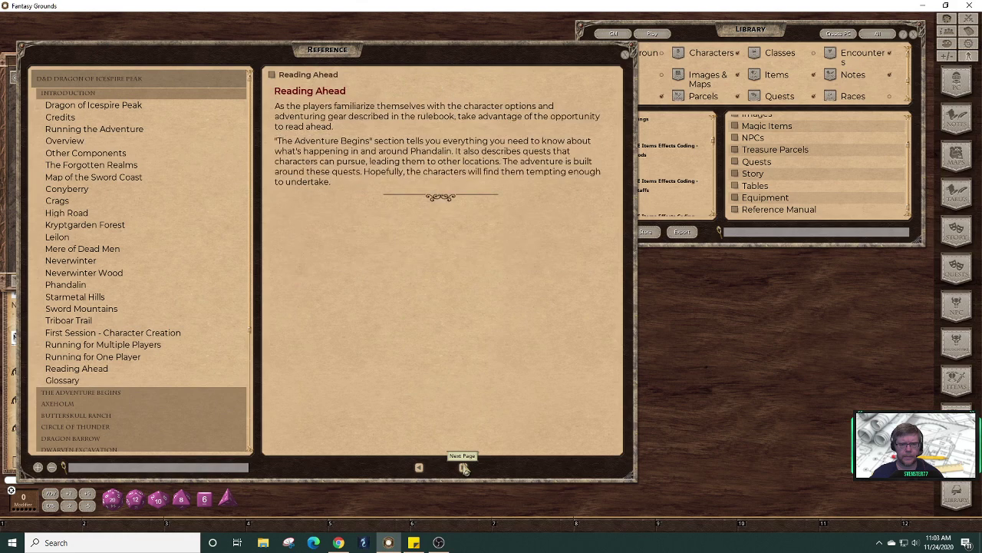
pyautogui.click(463, 468)
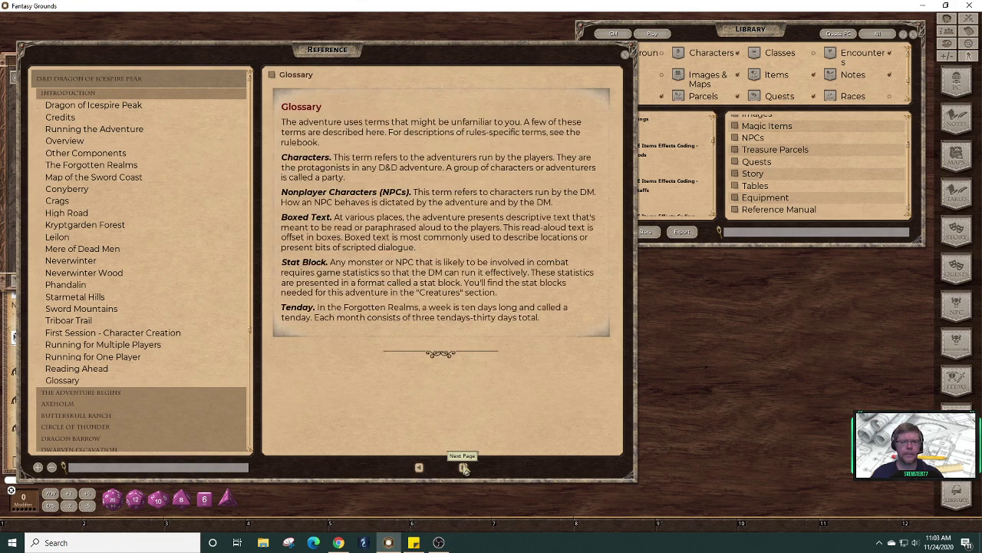
pyautogui.click(464, 468)
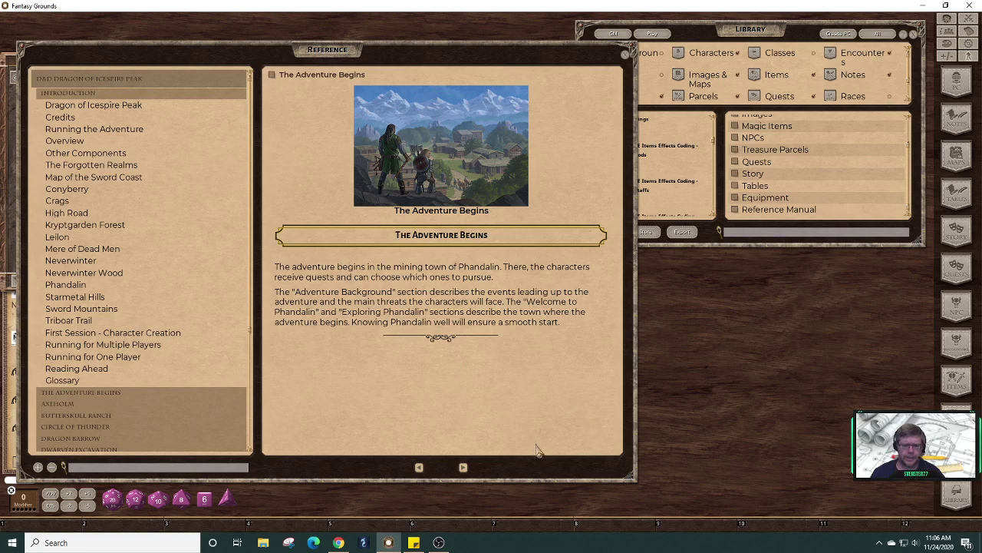
pyautogui.click(463, 469)
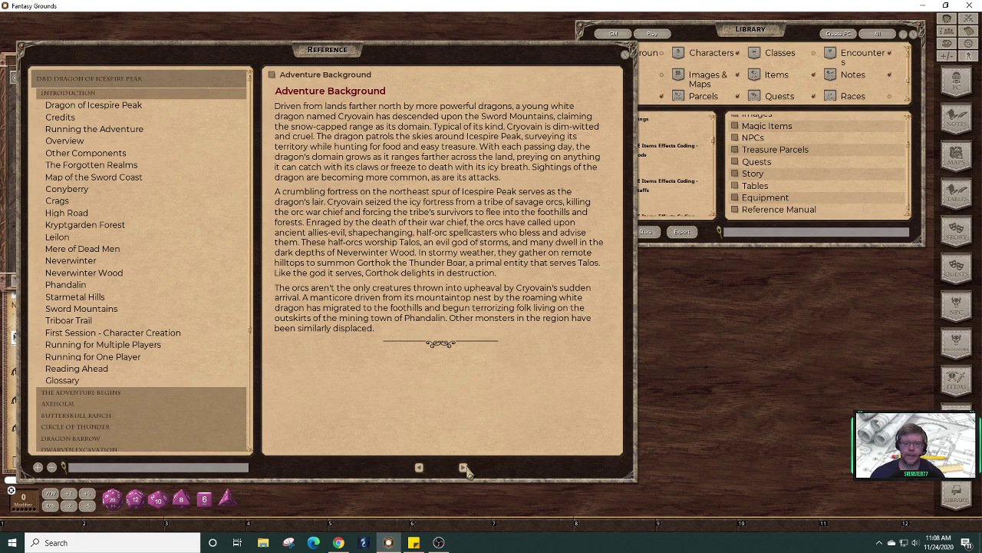
# - Read the Welcome to Phandalin page through to its end and advance to the Exploring Phandalin page
pyautogui.click(467, 472)
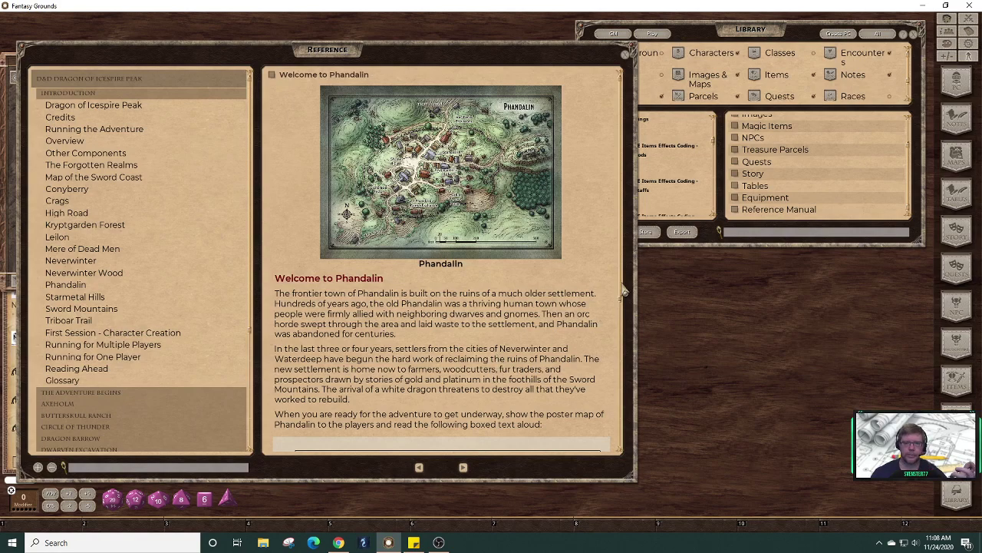
pyautogui.scroll(-1, 625, 306)
pyautogui.scroll(-5, 625, 306)
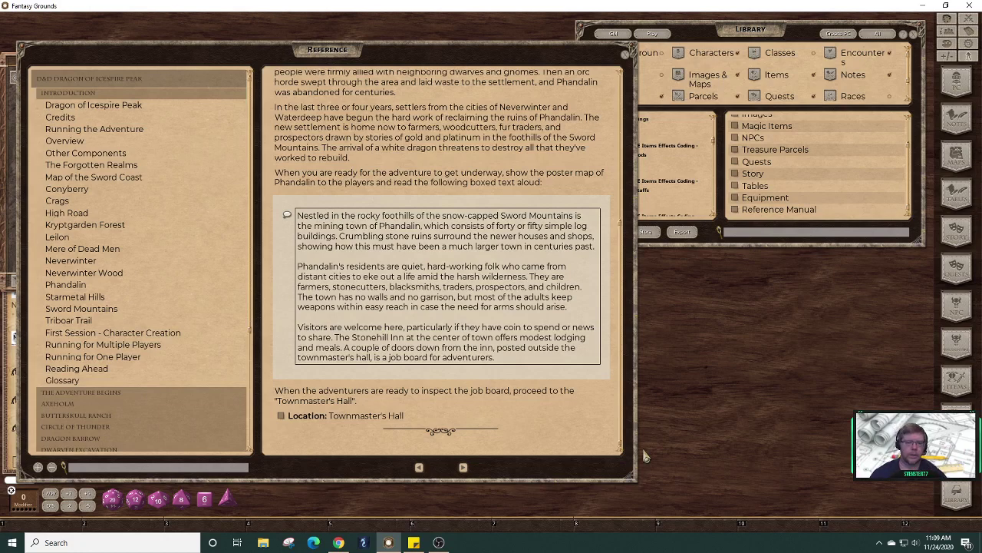
pyautogui.click(463, 467)
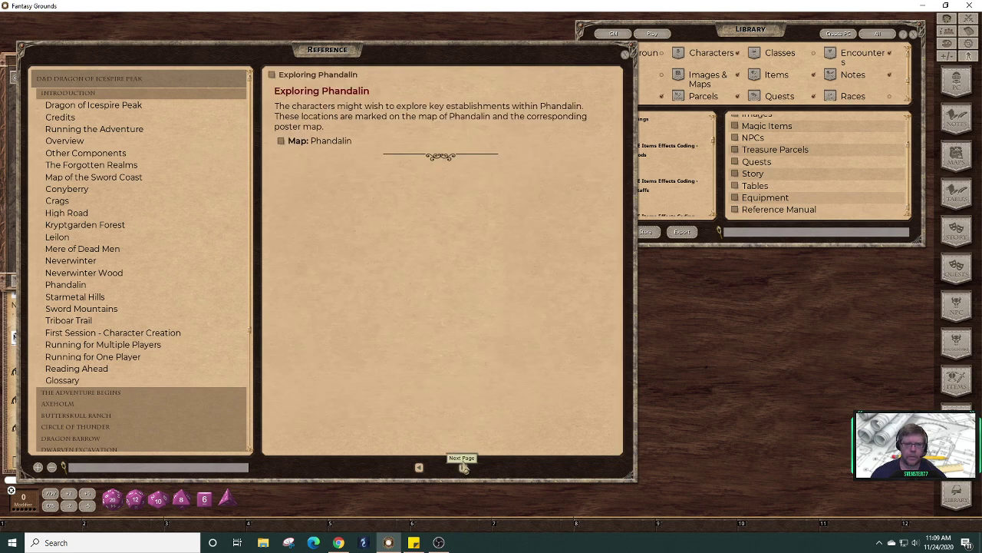
# - Open the linked Phandalin map, unlock it for editing, and bring up its grid settings
pyautogui.click(282, 143)
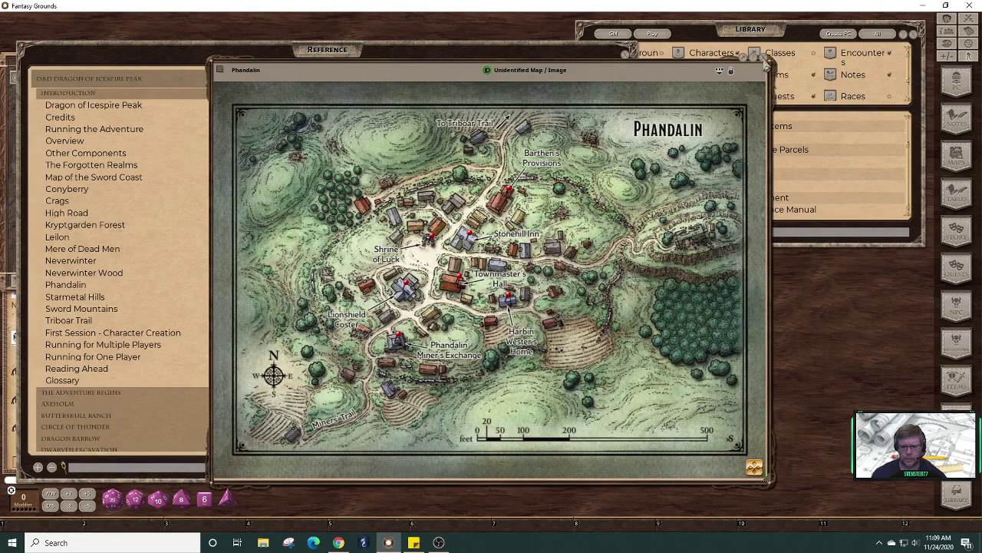
pyautogui.click(731, 72)
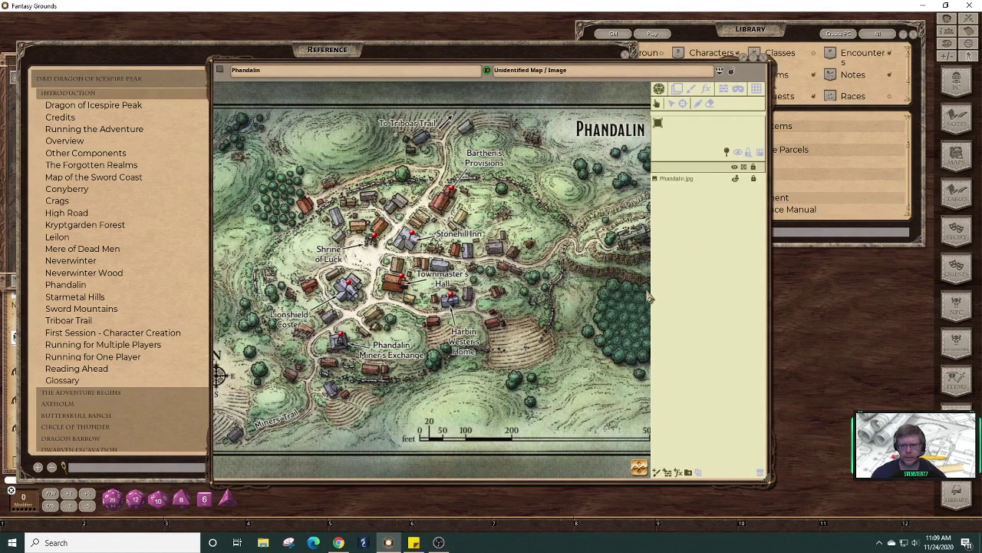
pyautogui.click(756, 90)
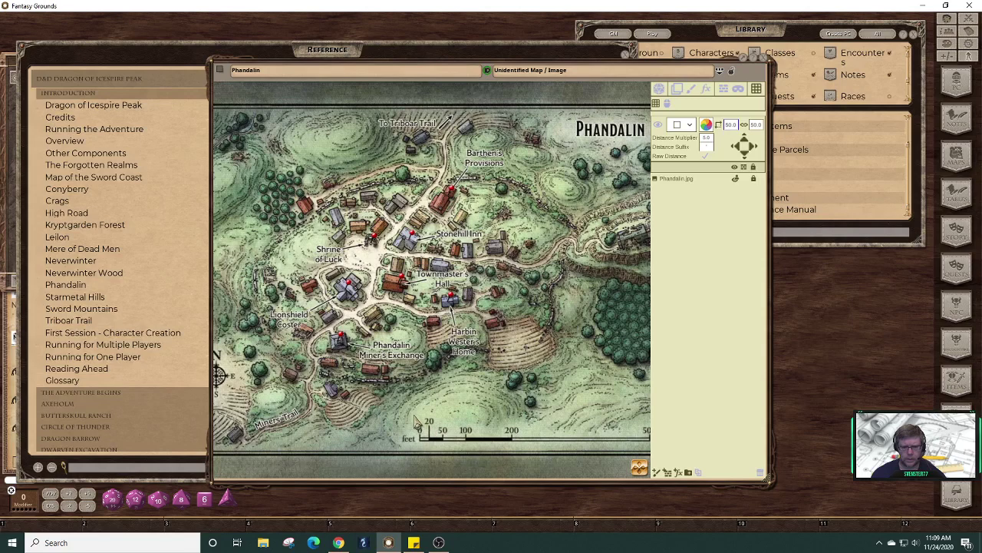
# - Measure the 0 to 100 feet part of the Phandalin map's scale bar with a pointer arrow and remove the arrow
pyautogui.click(659, 89)
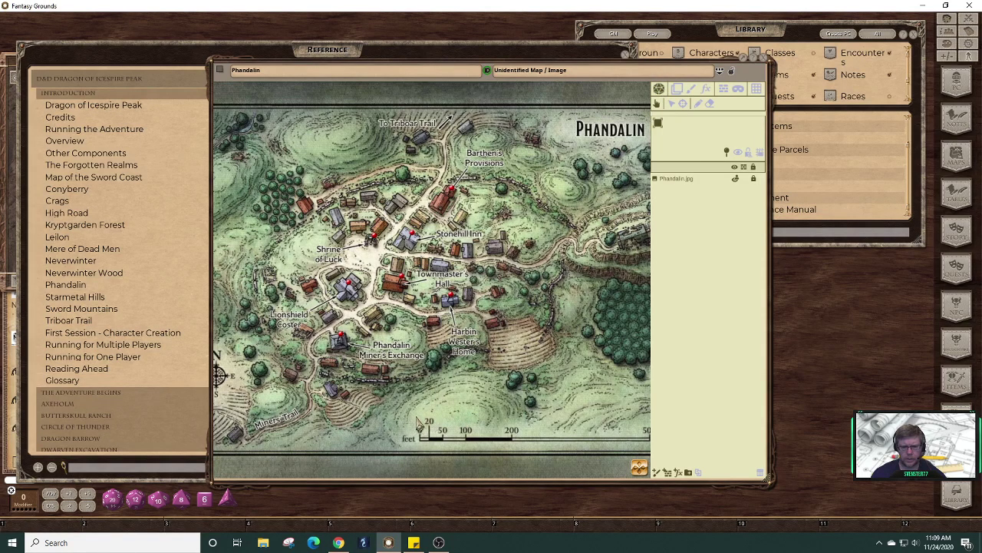
pyautogui.moveTo(420, 421); pyautogui.dragTo(470, 424)
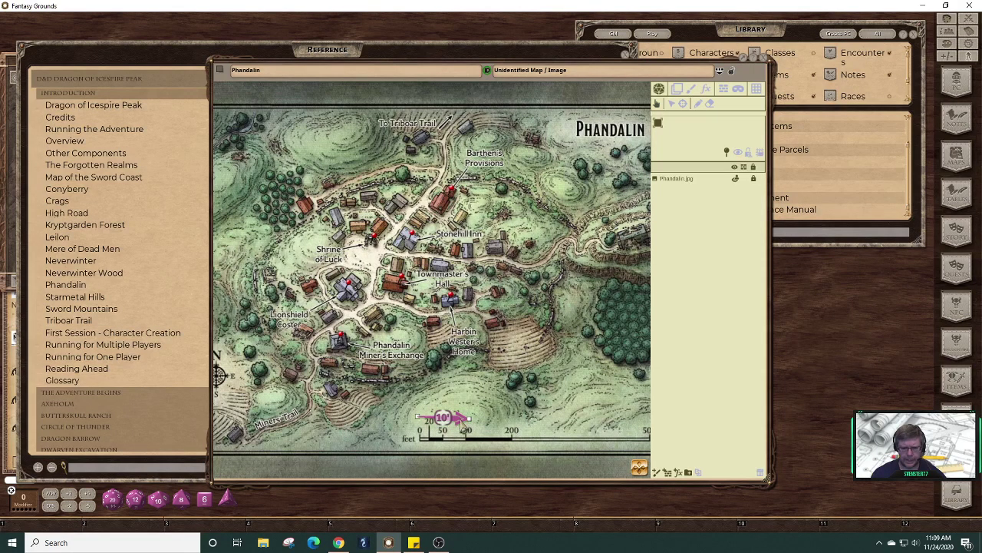
pyautogui.rightClick(460, 420)
pyautogui.click(451, 395)
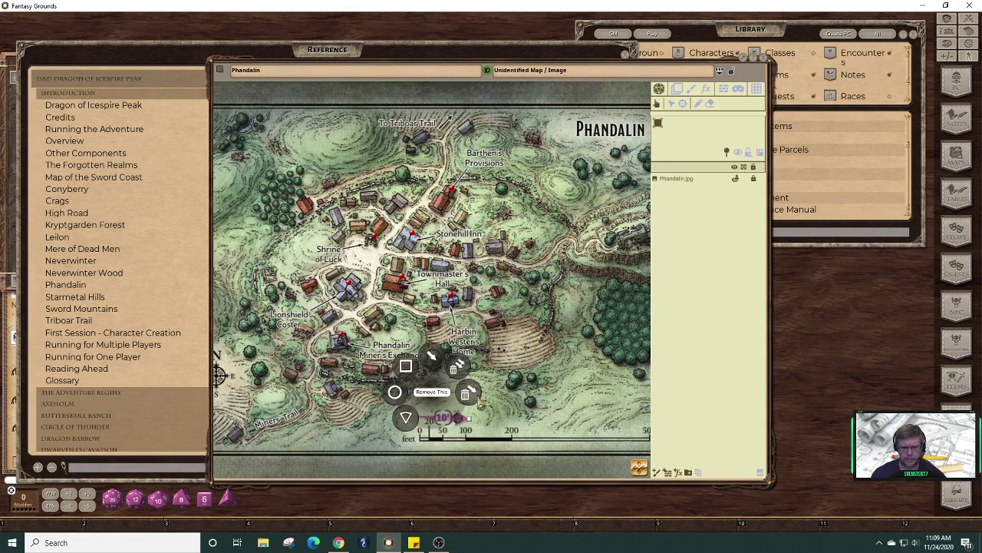
pyautogui.click(471, 396)
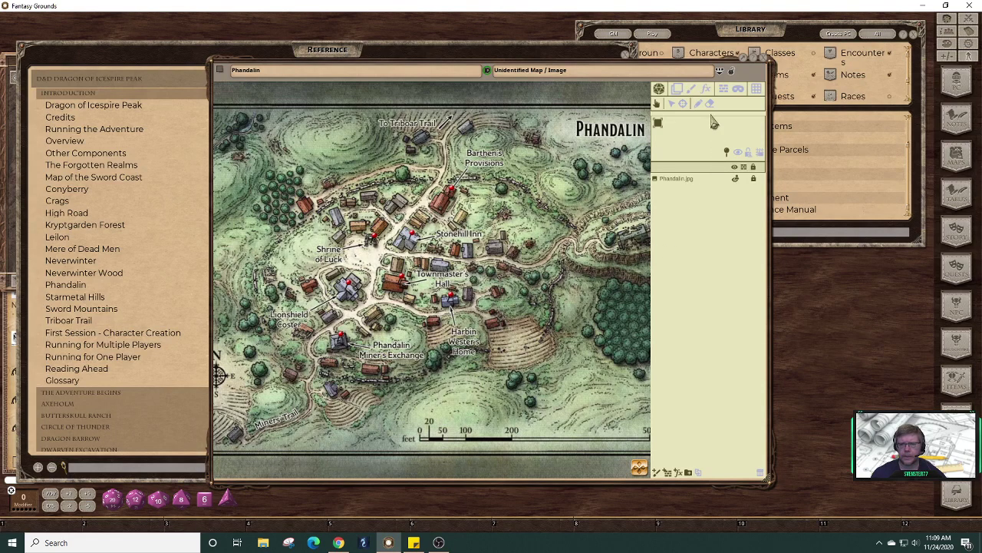
# - Set the Phandalin map's distance suffix to ft and show a square grid with a cell size of 20 by 20
pyautogui.click(756, 89)
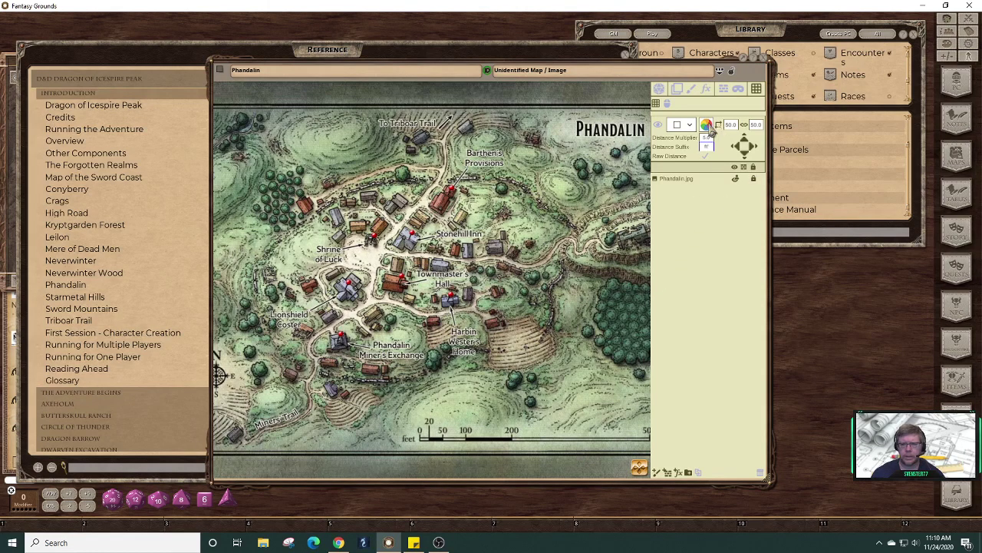
pyautogui.click(658, 125)
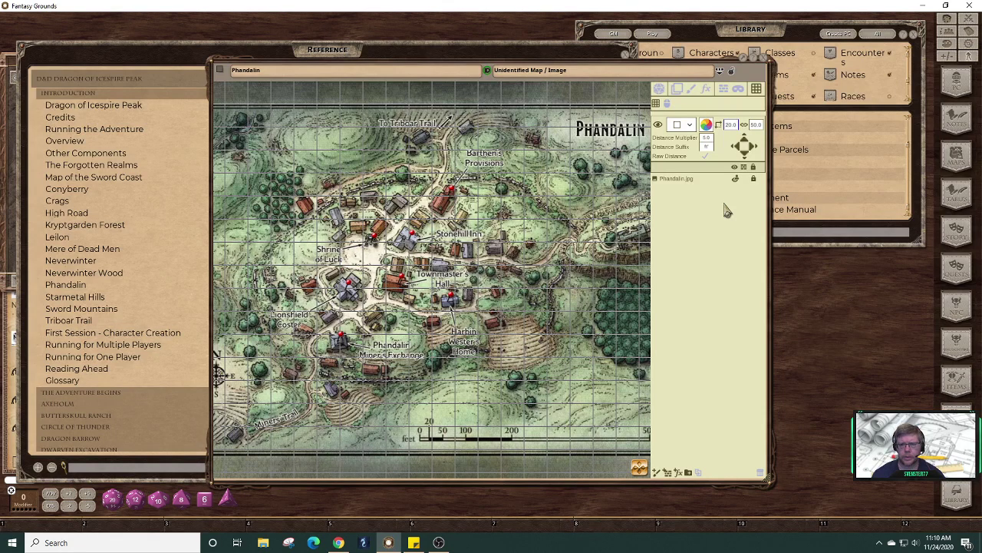
pyautogui.click(744, 128)
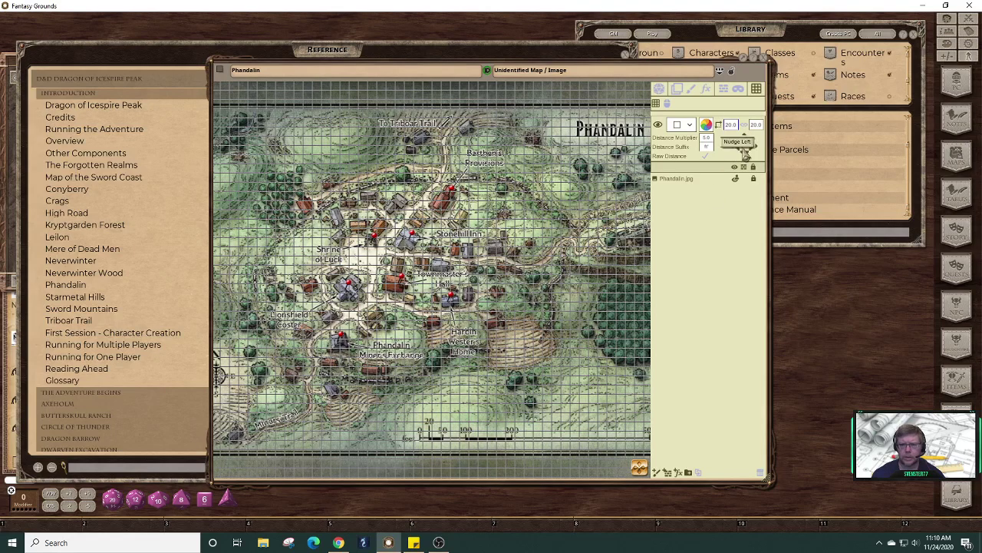
# - Nudge the grid sideways and vertically to line it up with the map's scale bar
pyautogui.click(746, 153)
pyautogui.click(754, 154)
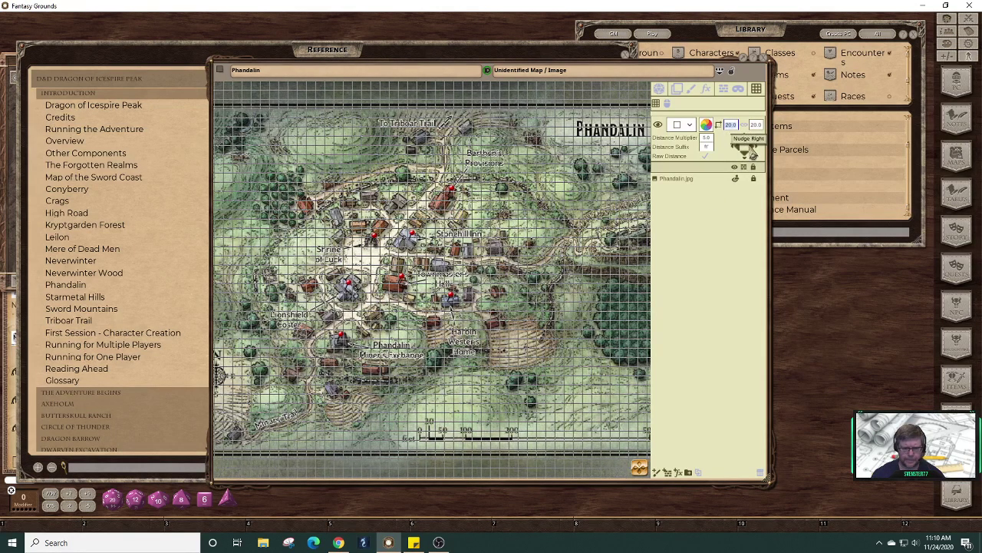
pyautogui.click(754, 155)
pyautogui.click(753, 155)
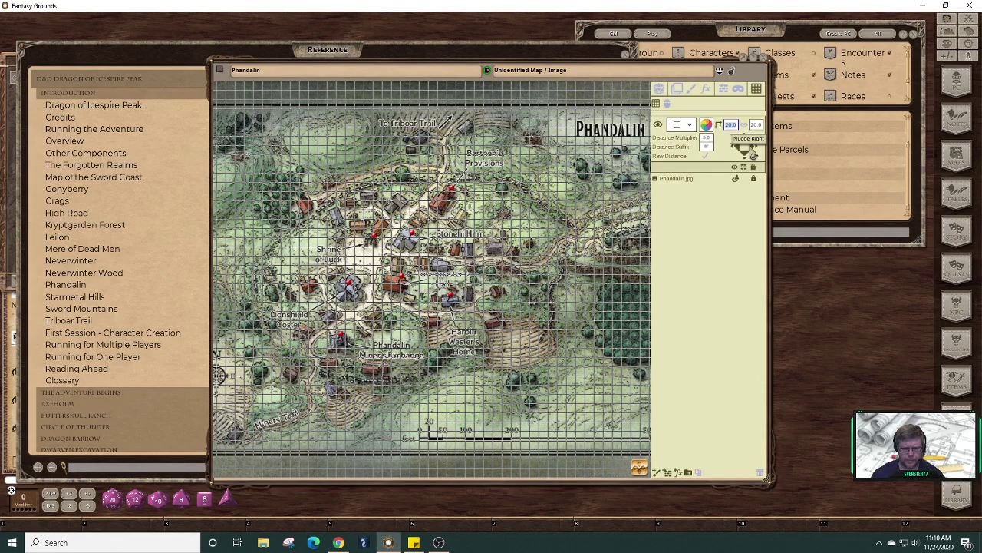
pyautogui.click(754, 155)
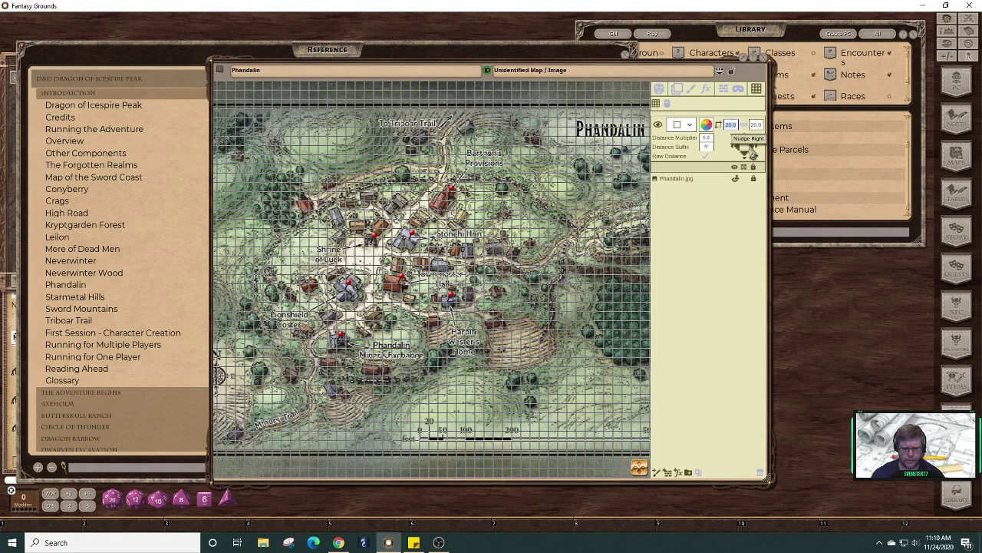
pyautogui.click(745, 145)
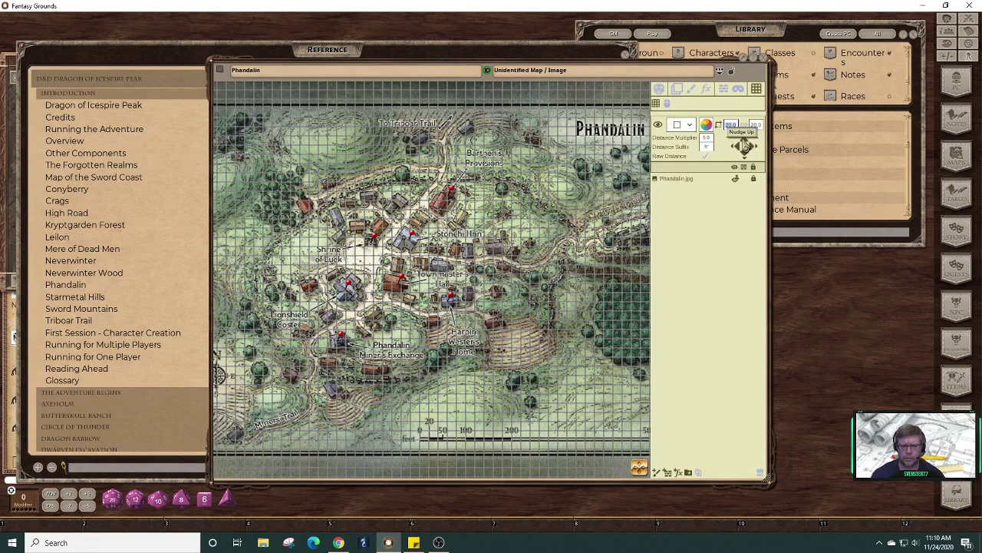
pyautogui.click(744, 145)
pyautogui.click(744, 145)
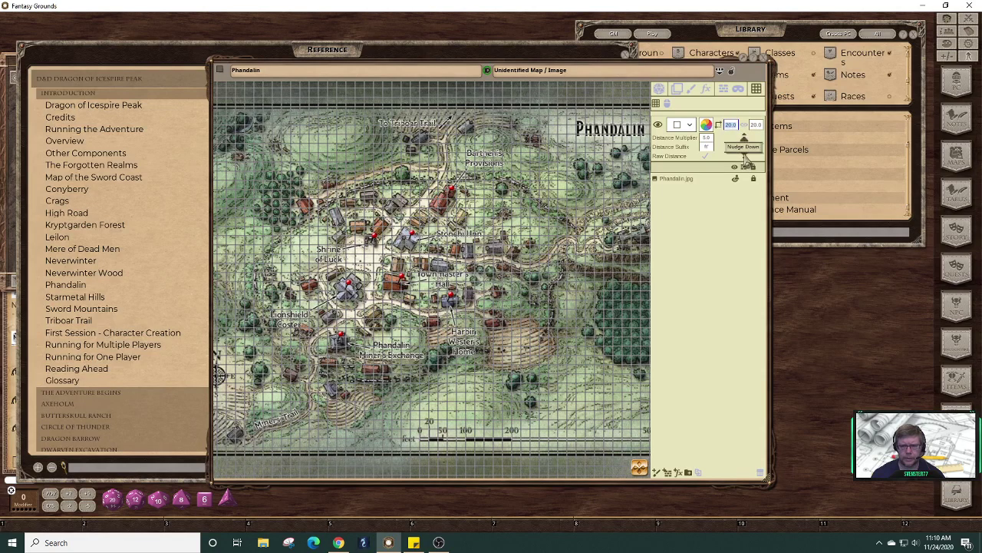
pyautogui.click(745, 158)
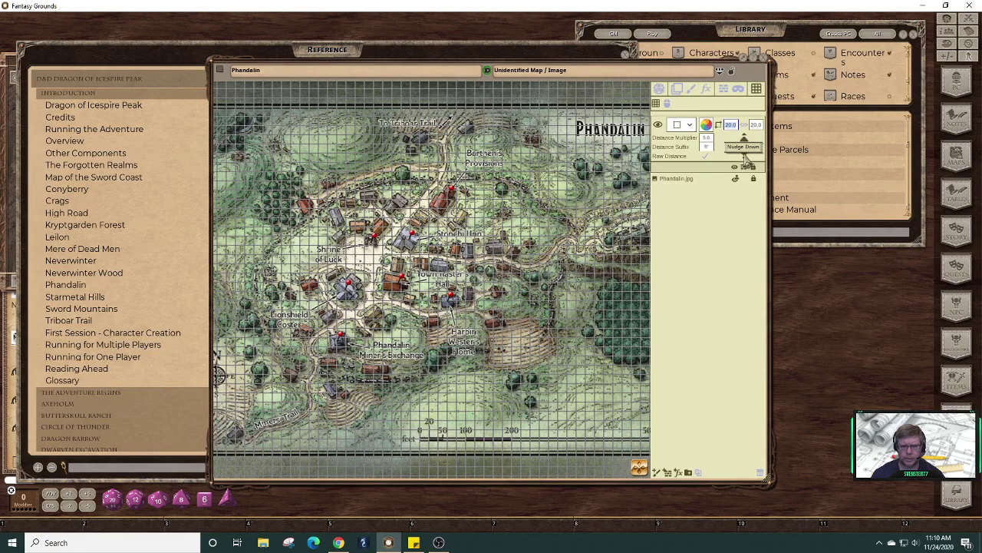
# - Make the grid a faint green (R 0, G 163, B 33, A 27) and set the distance multiplier to 20
pyautogui.click(706, 127)
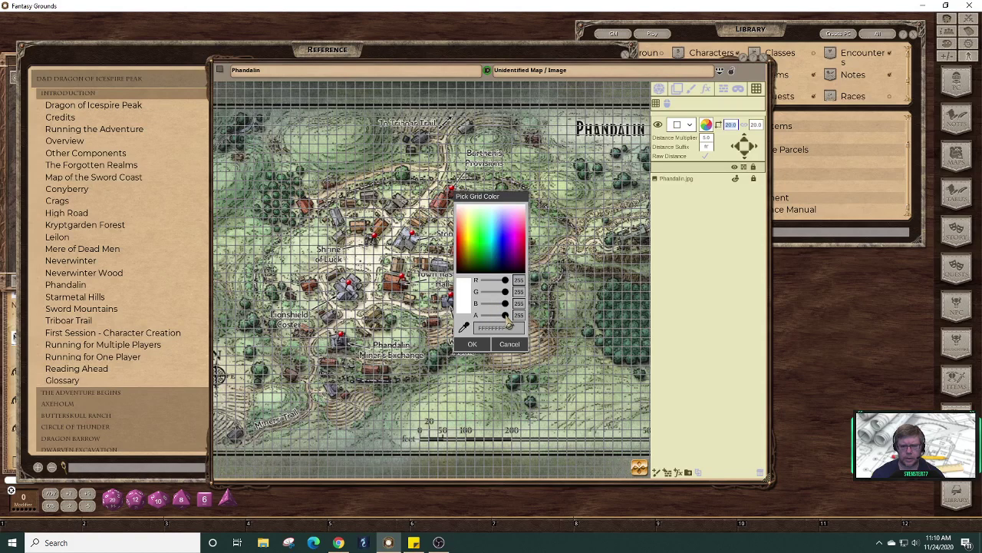
pyautogui.click(485, 259)
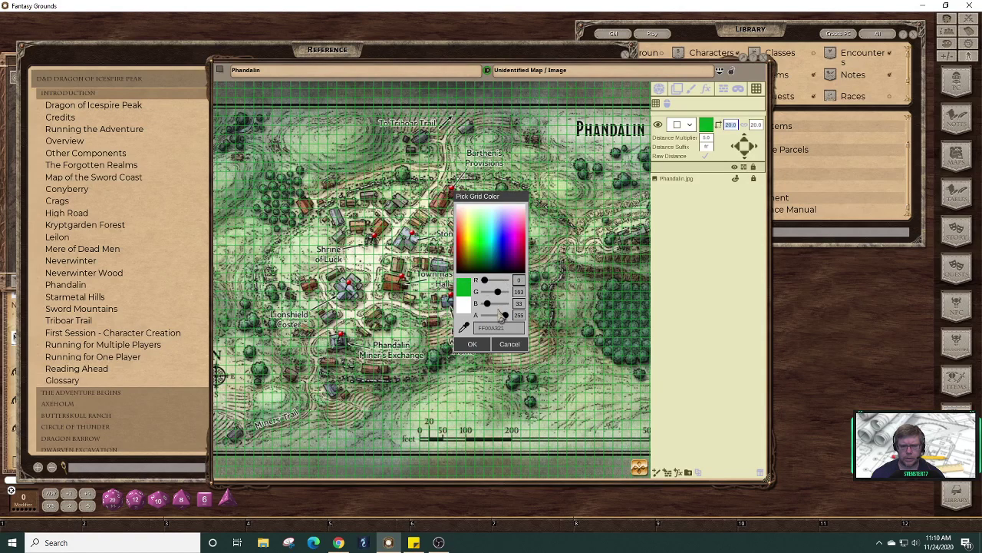
pyautogui.moveTo(507, 317); pyautogui.dragTo(490, 324)
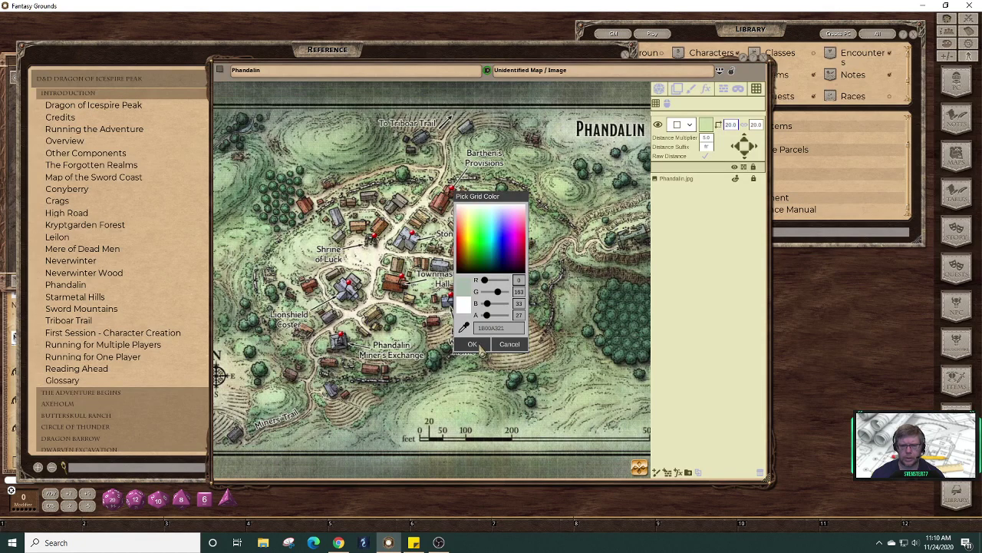
pyautogui.click(480, 347)
pyautogui.click(707, 139)
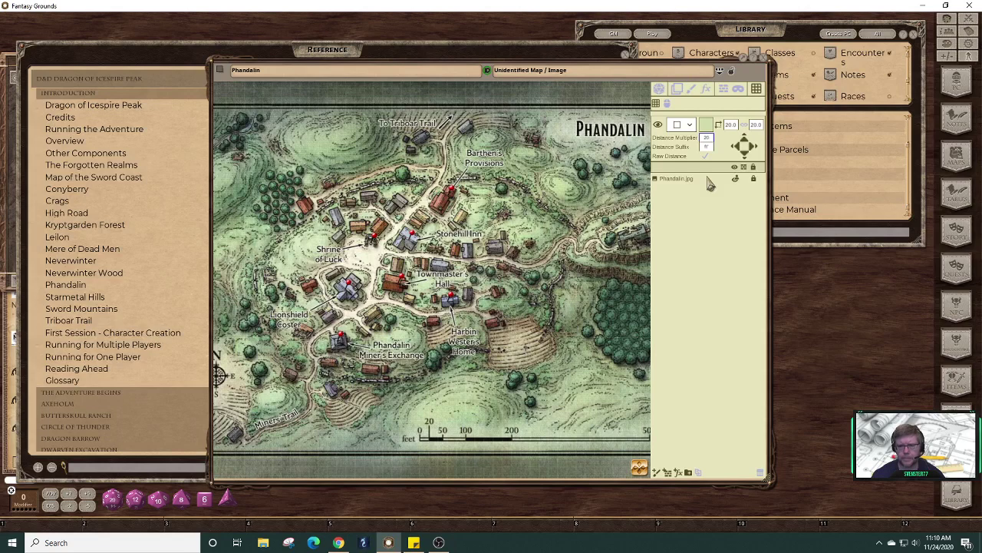
pyautogui.press('Tab')
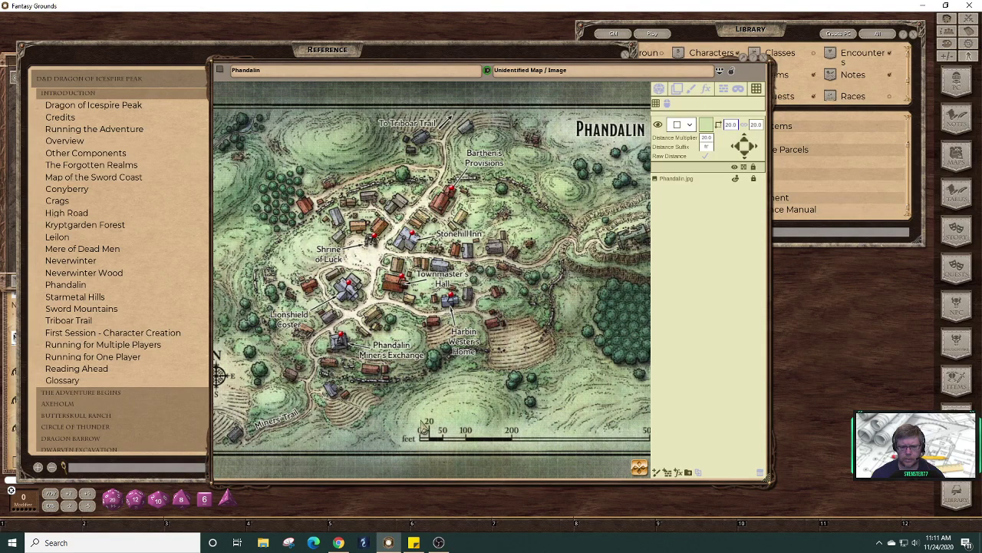
# - Measure the 0 to 200 feet part of the Phandalin map's scale bar with a pointer arrow and remove the arrow
pyautogui.click(659, 89)
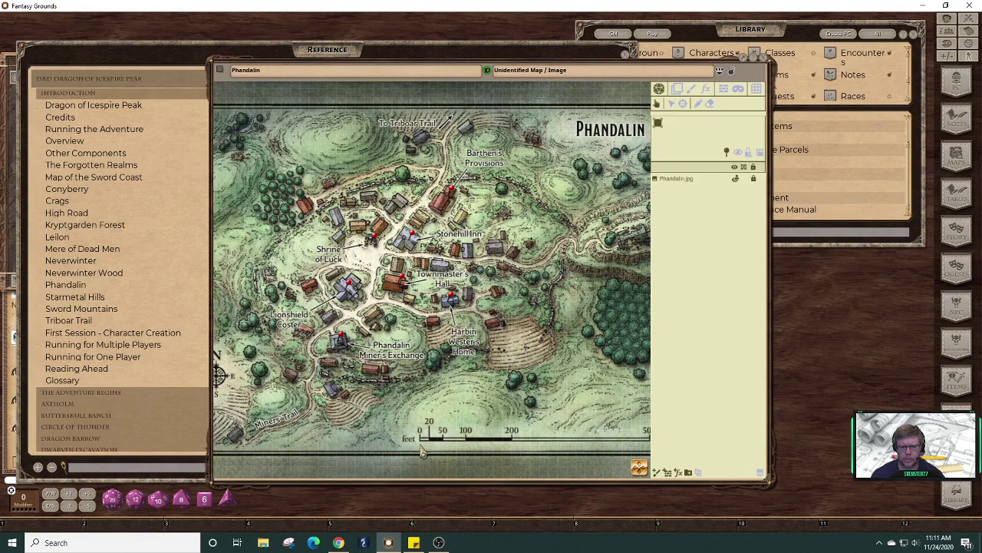
pyautogui.moveTo(421, 452); pyautogui.dragTo(515, 452)
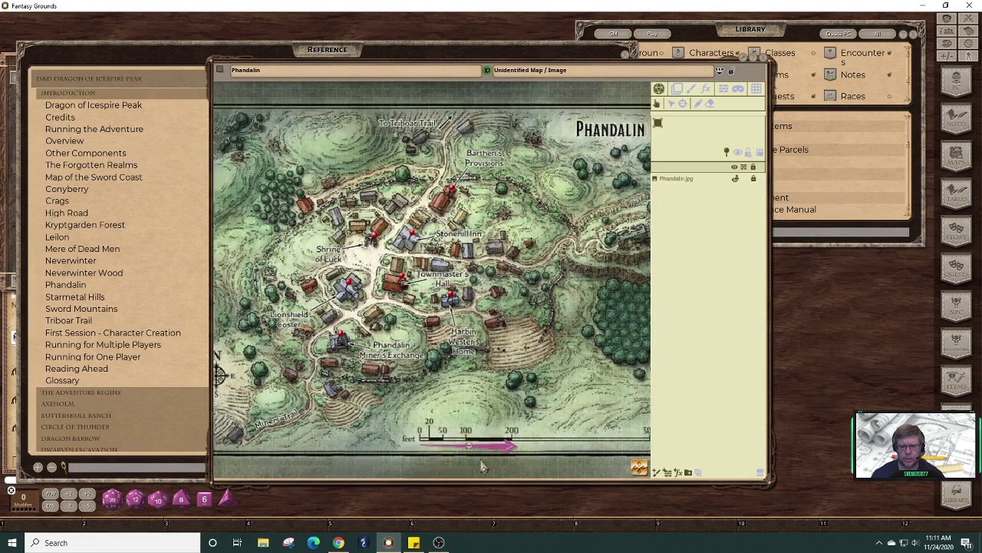
pyautogui.scroll(2, 481, 466)
pyautogui.scroll(2, 481, 466)
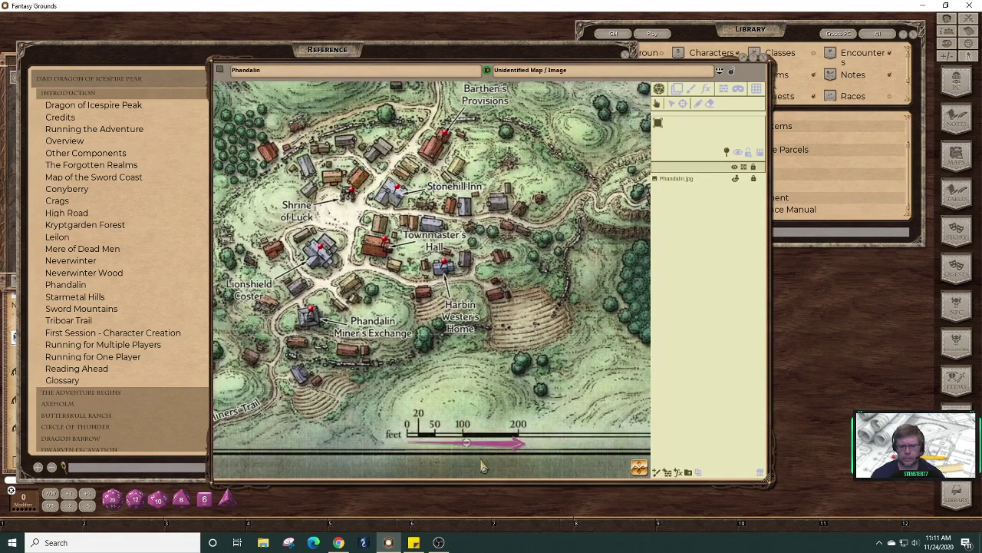
pyautogui.scroll(1, 603, 465)
pyautogui.scroll(3, 599, 467)
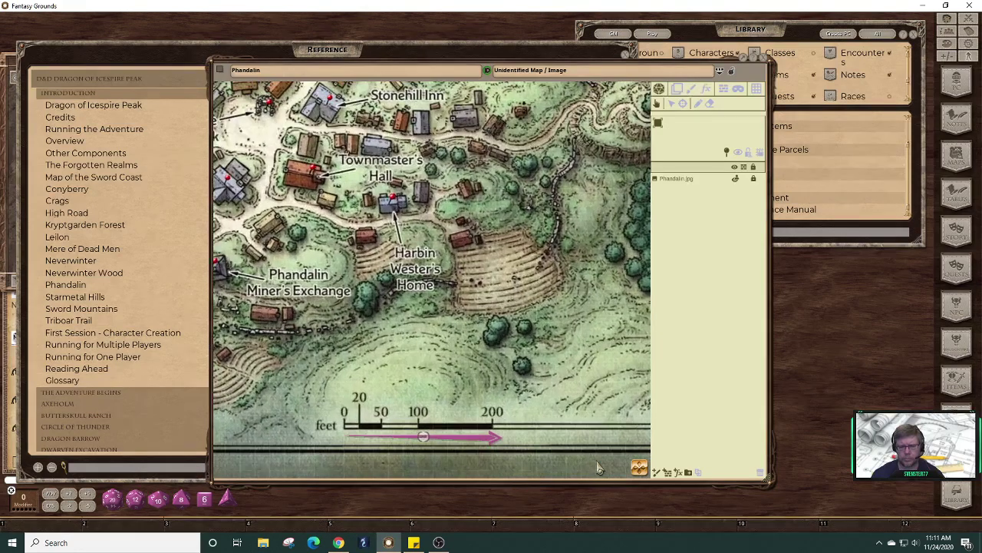
pyautogui.scroll(3, 600, 467)
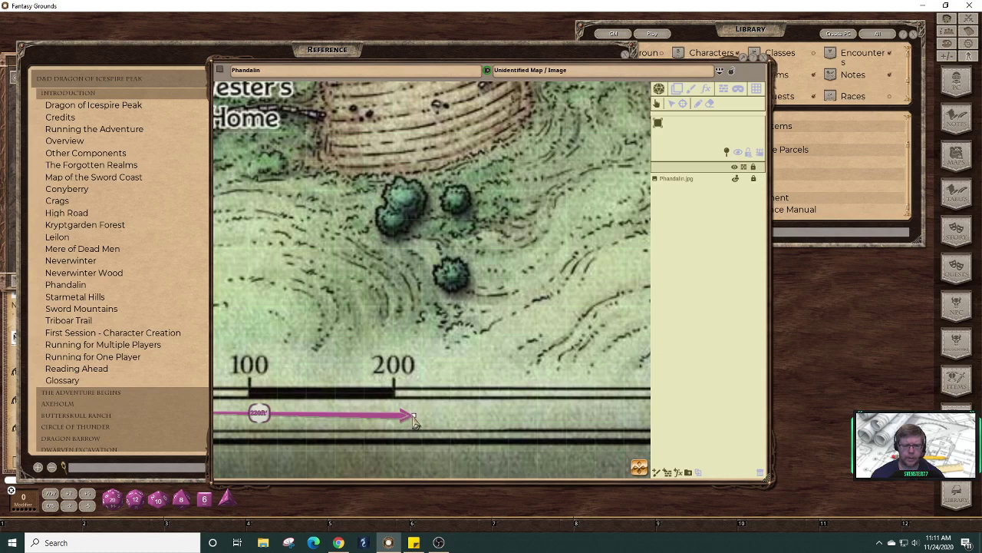
pyautogui.moveTo(408, 412); pyautogui.dragTo(391, 407)
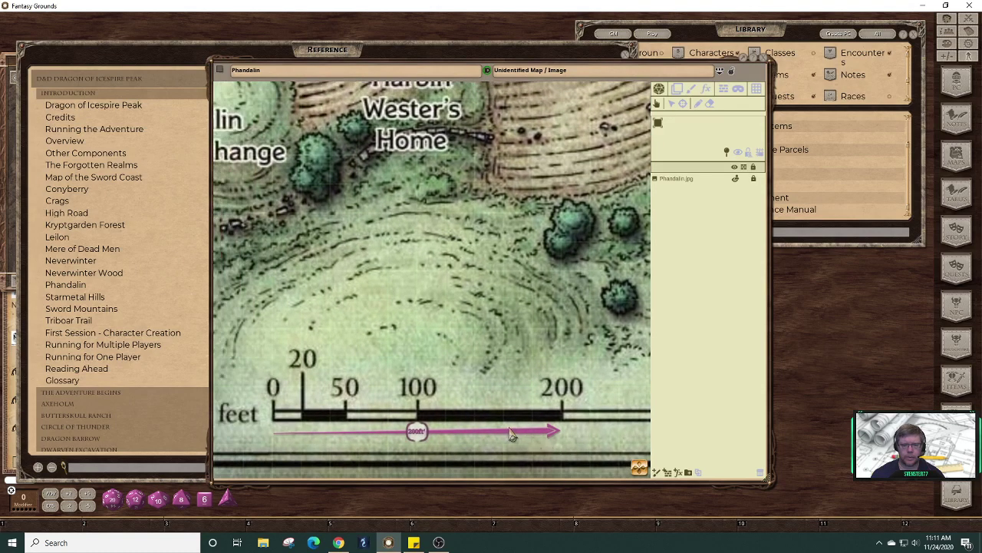
pyautogui.rightClick(511, 432)
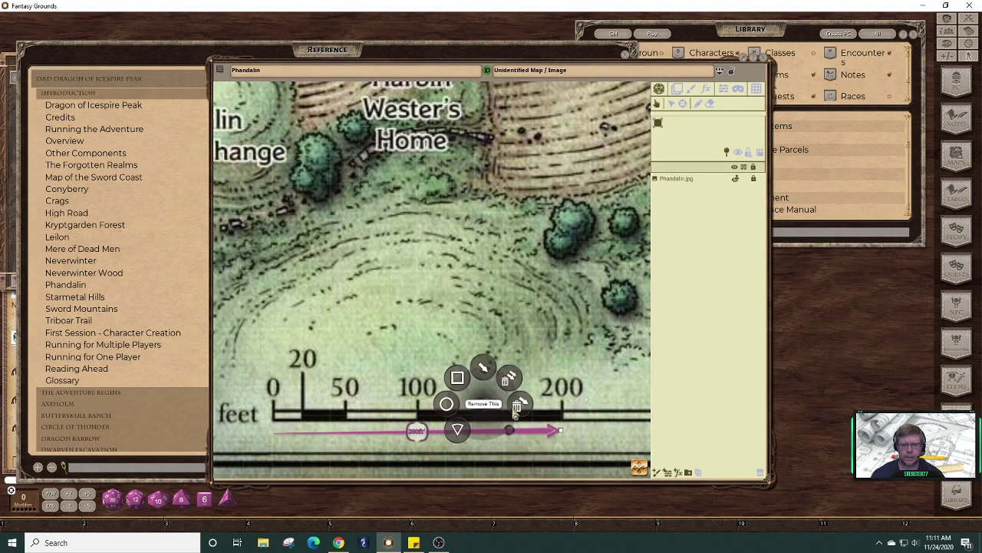
pyautogui.click(511, 396)
pyautogui.rightClick(485, 330)
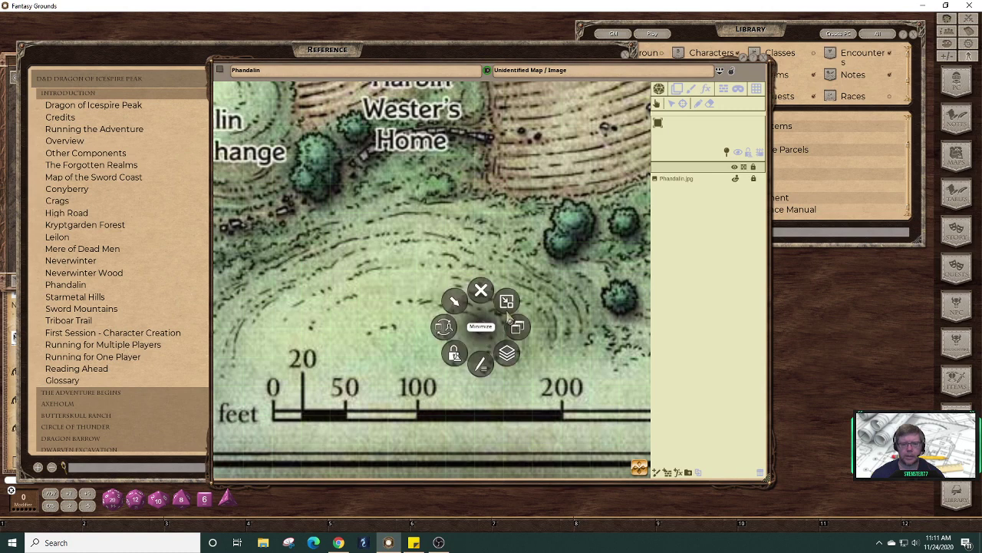
pyautogui.click(602, 377)
# - Measure the straight-line distance from Stonehill Inn to Harbin Wester's Home with a pointer arrow
pyautogui.moveTo(578, 356); pyautogui.dragTo(591, 376)
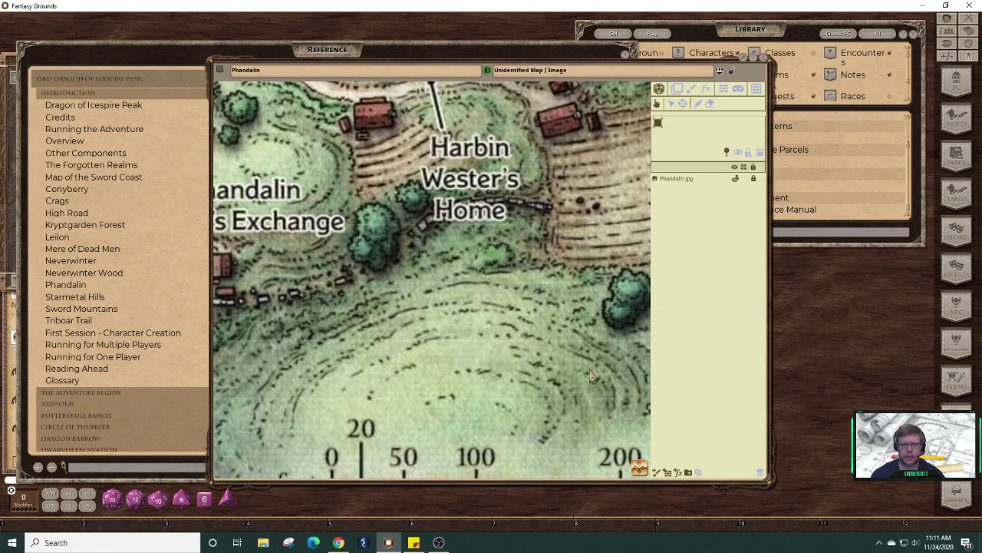
pyautogui.scroll(-3, 562, 343)
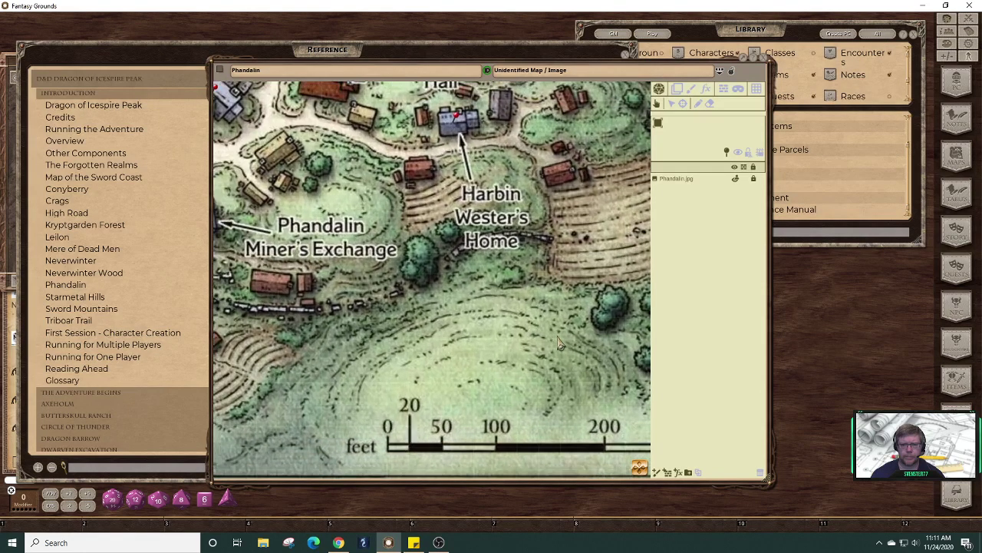
pyautogui.scroll(-3, 561, 345)
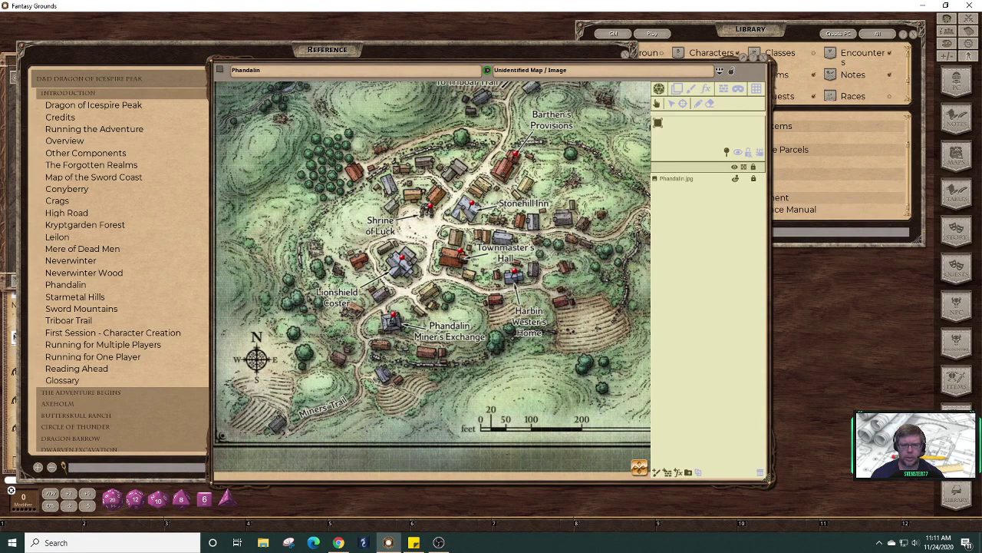
pyautogui.moveTo(345, 70)
pyautogui.mouseDown()
pyautogui.moveTo(362, 94)
pyautogui.moveTo(335, 68)
pyautogui.mouseUp()
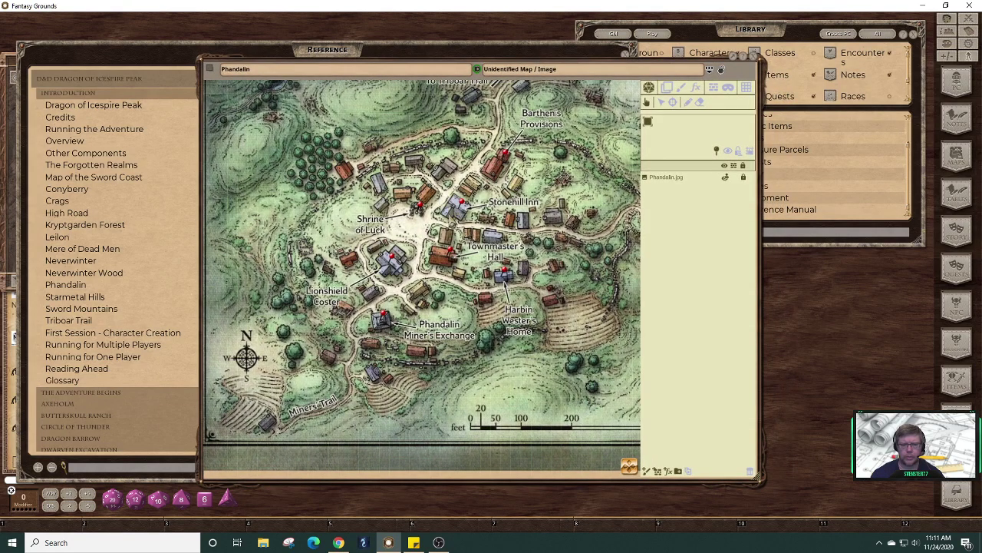
pyautogui.moveTo(453, 221); pyautogui.dragTo(501, 286)
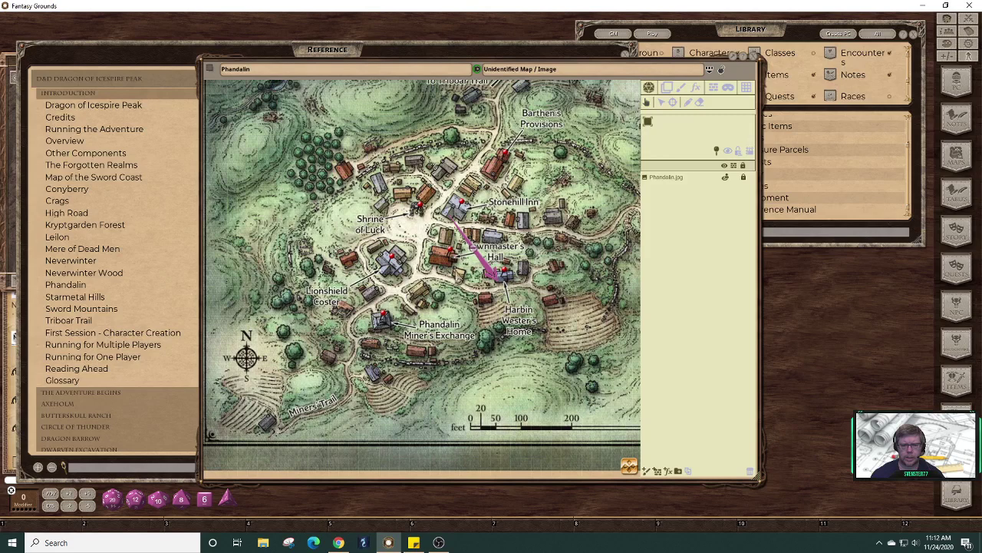
pyautogui.scroll(5, 458, 276)
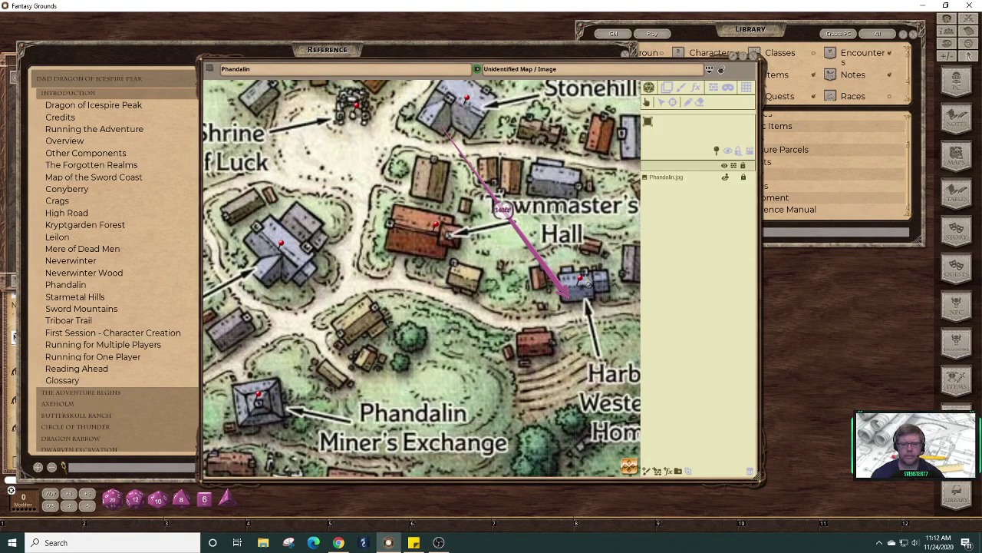
# - Re-aim the arrow to measure from Stonehill Inn to the road junction, from there to Miner's Exchange and Harbin Wester's Home, and remove it
pyautogui.moveTo(573, 307); pyautogui.dragTo(350, 281)
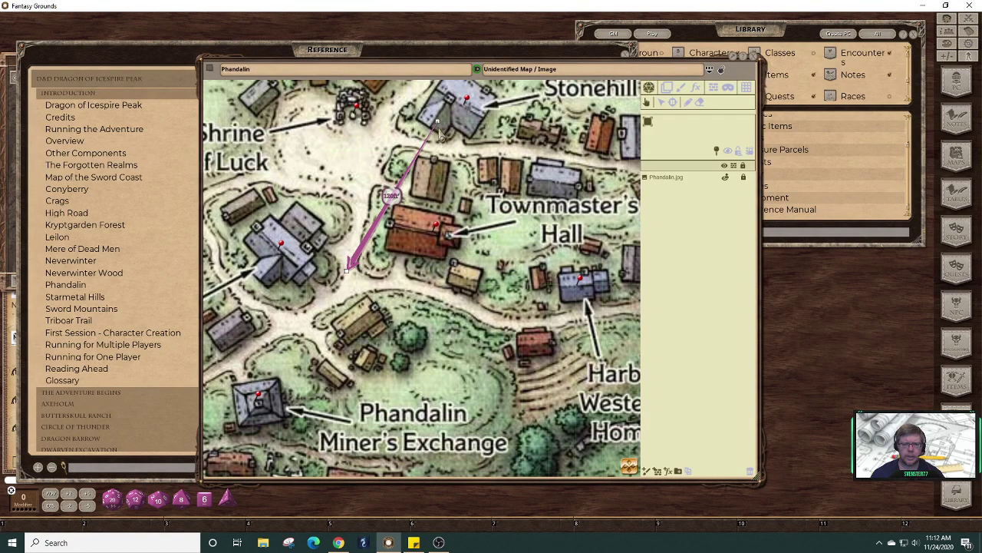
pyautogui.moveTo(440, 133); pyautogui.dragTo(352, 274)
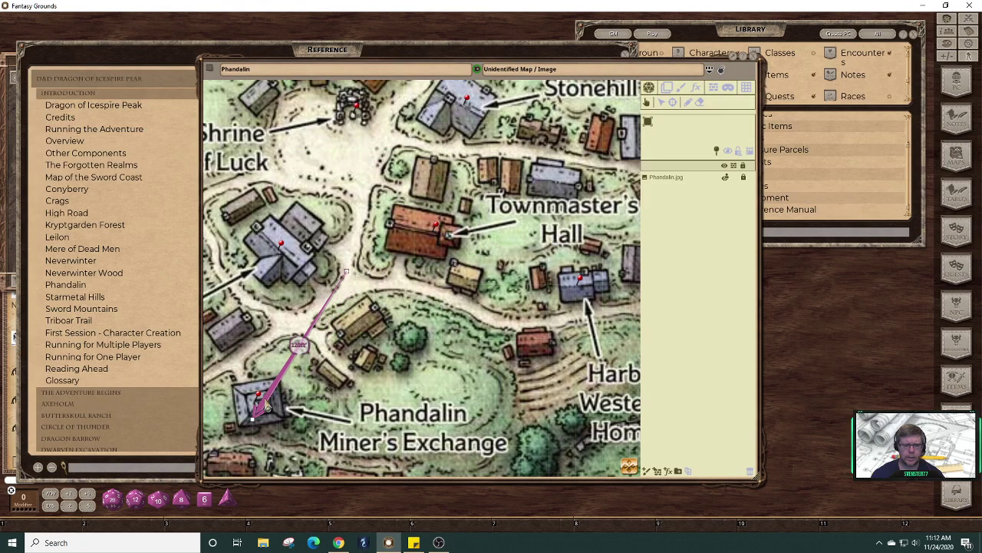
pyautogui.moveTo(254, 420); pyautogui.dragTo(574, 302)
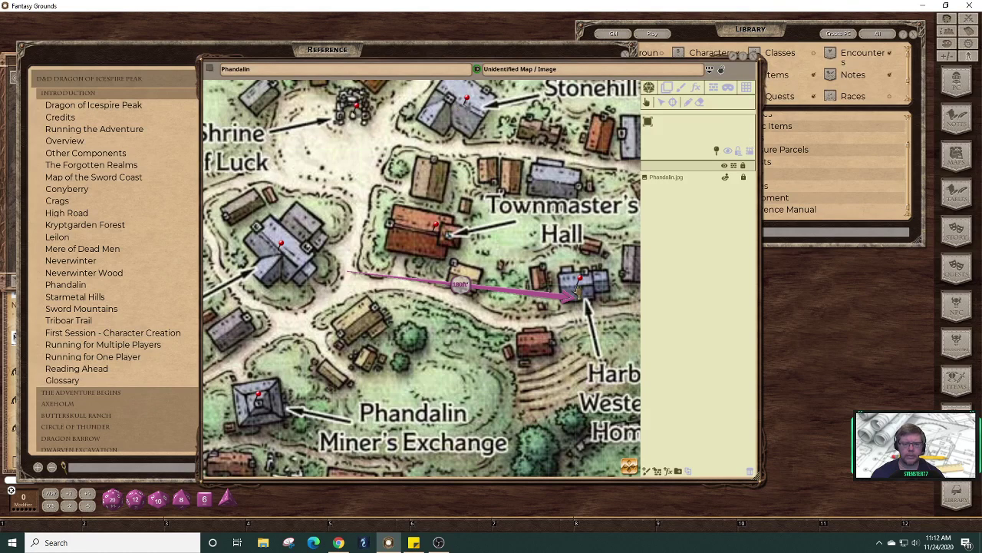
pyautogui.rightClick(458, 265)
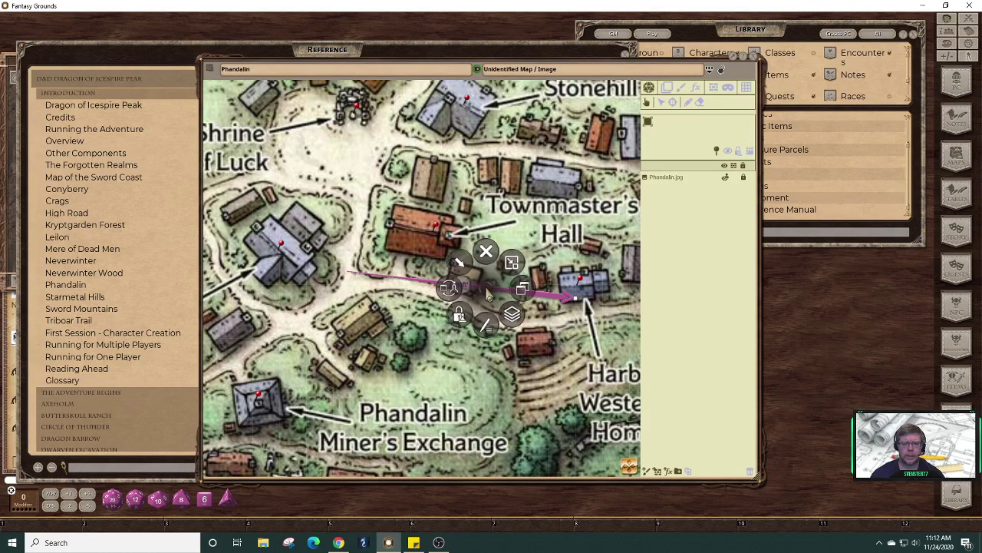
pyautogui.click(493, 265)
pyautogui.click(493, 266)
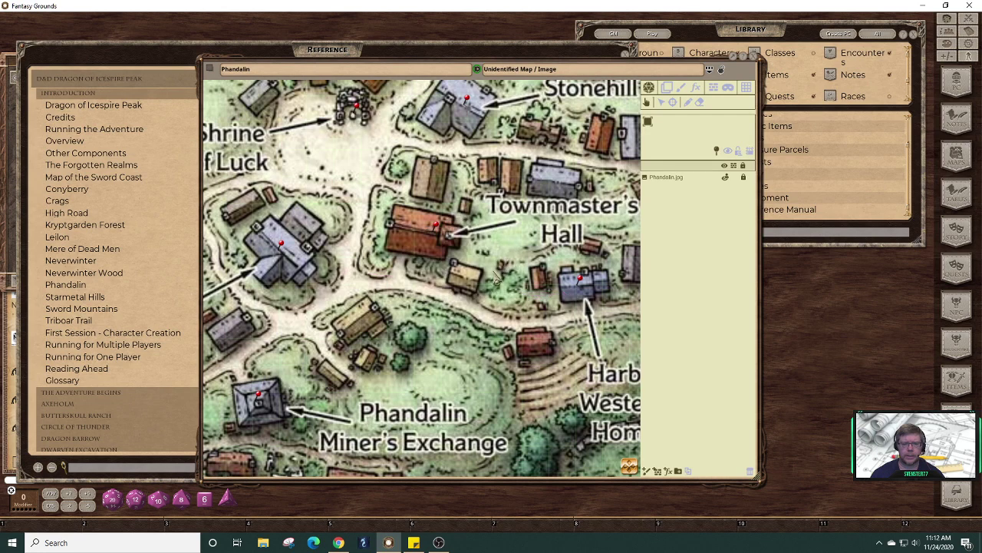
# - Lock the Phandalin map and close it
pyautogui.scroll(-4, 551, 301)
pyautogui.scroll(-3, 551, 301)
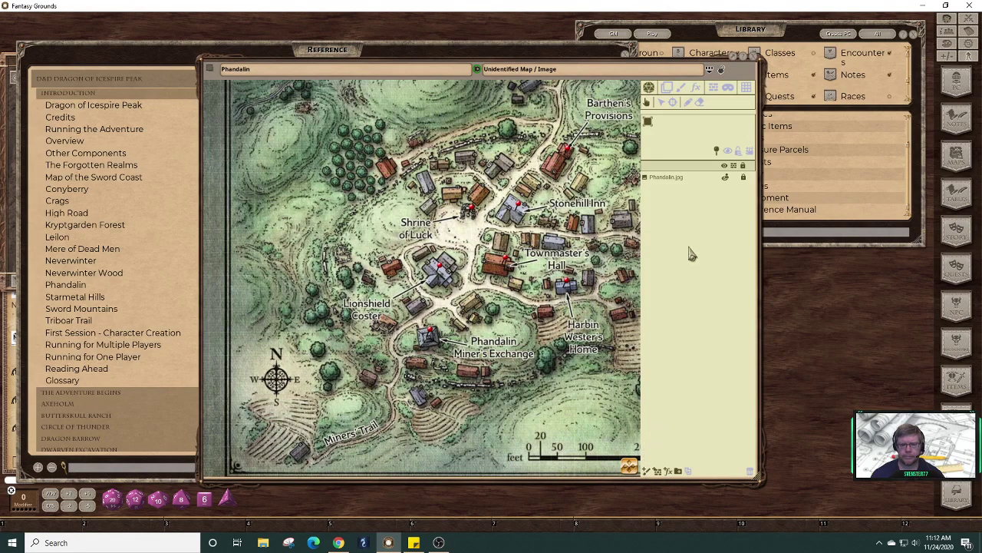
pyautogui.click(721, 70)
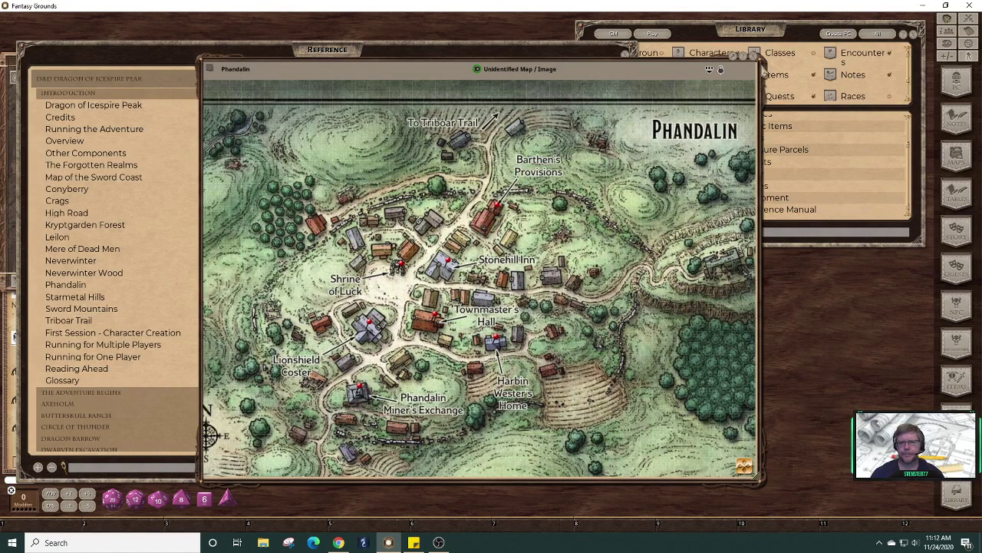
pyautogui.click(760, 66)
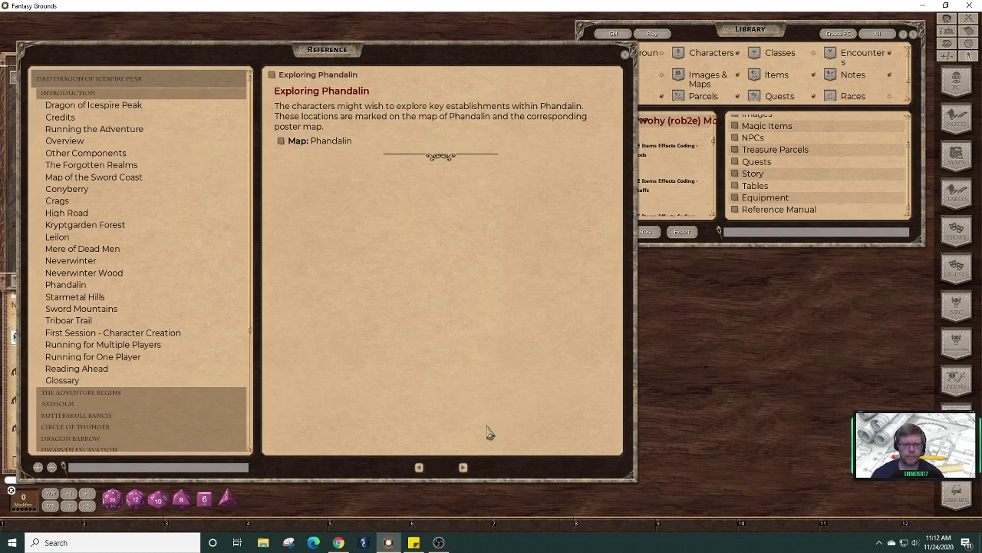
# - Page through the manual's Stonehill Inn, Barthen's Provisions and Lionshield Coster entries and close the manual
pyautogui.click(462, 468)
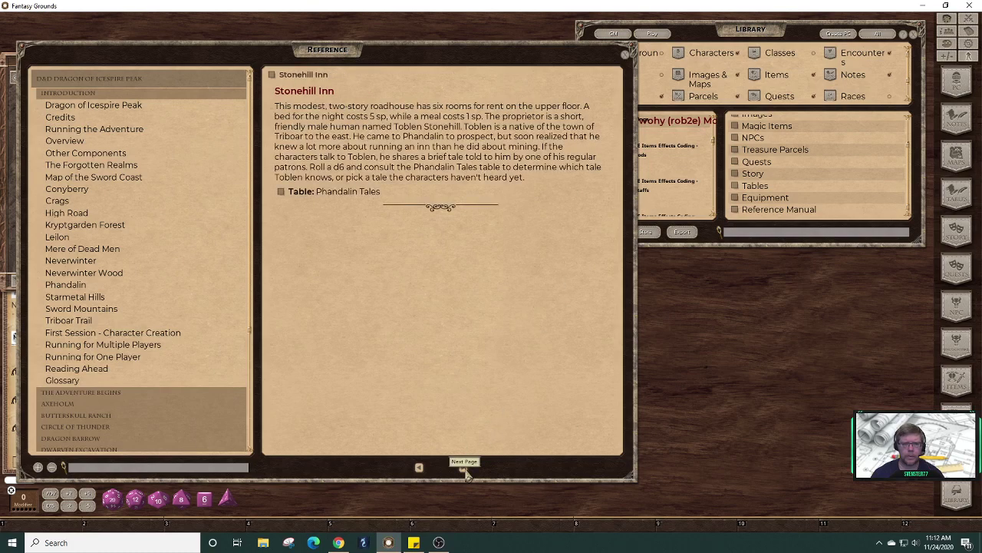
pyautogui.click(464, 470)
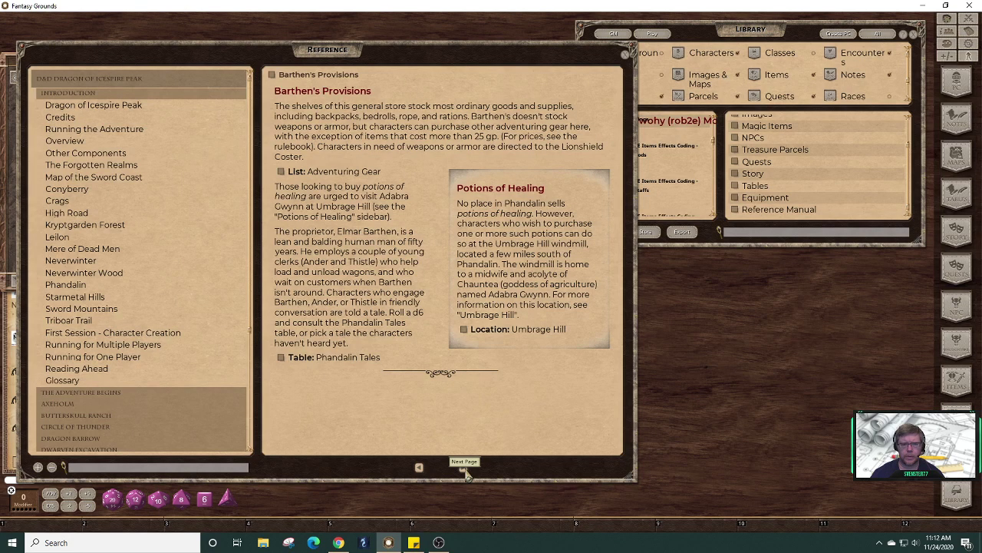
pyautogui.click(464, 469)
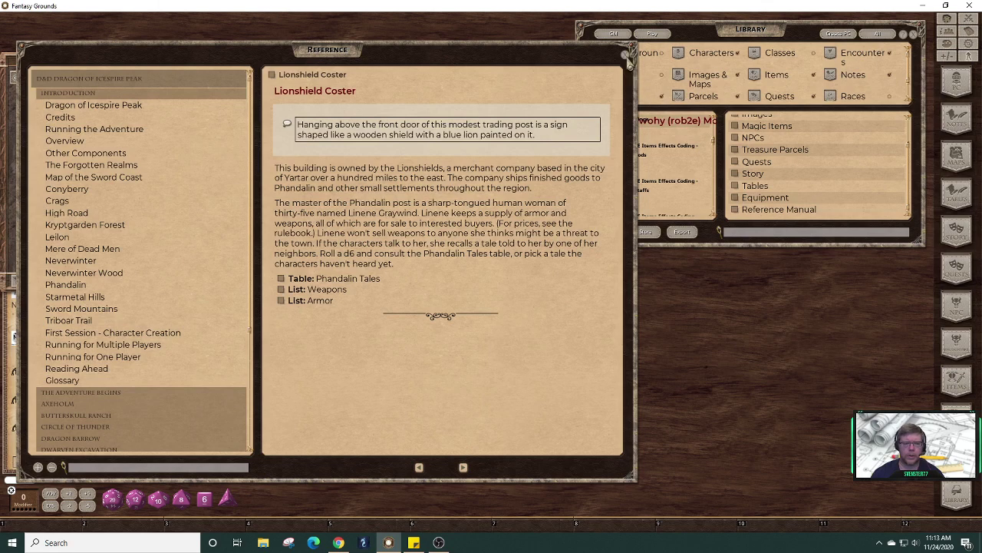
pyautogui.click(625, 55)
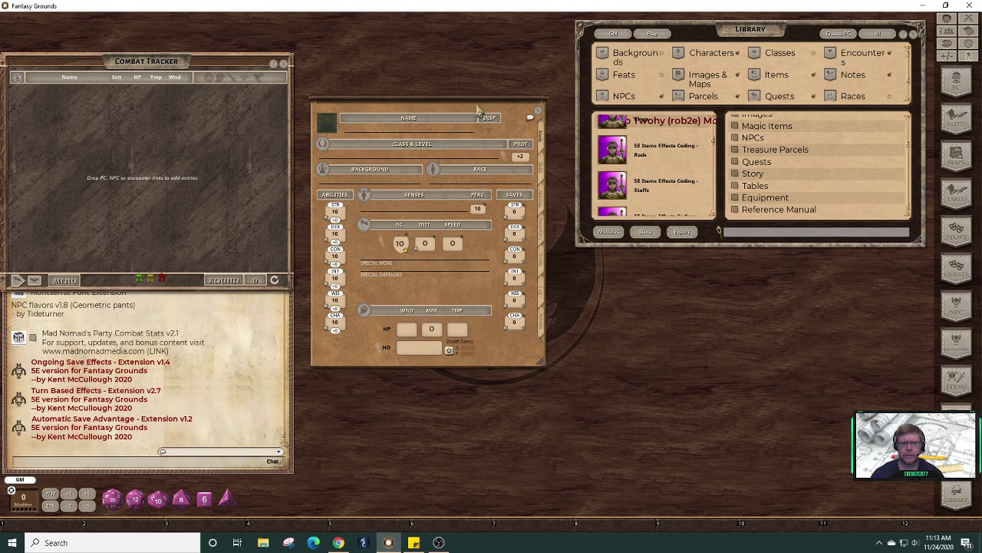
# - Move the blank character sheet up beside the combat tracker, and place the opened NPCs list over the library, enlarged to show more entries
pyautogui.moveTo(478, 107); pyautogui.dragTo(466, 34)
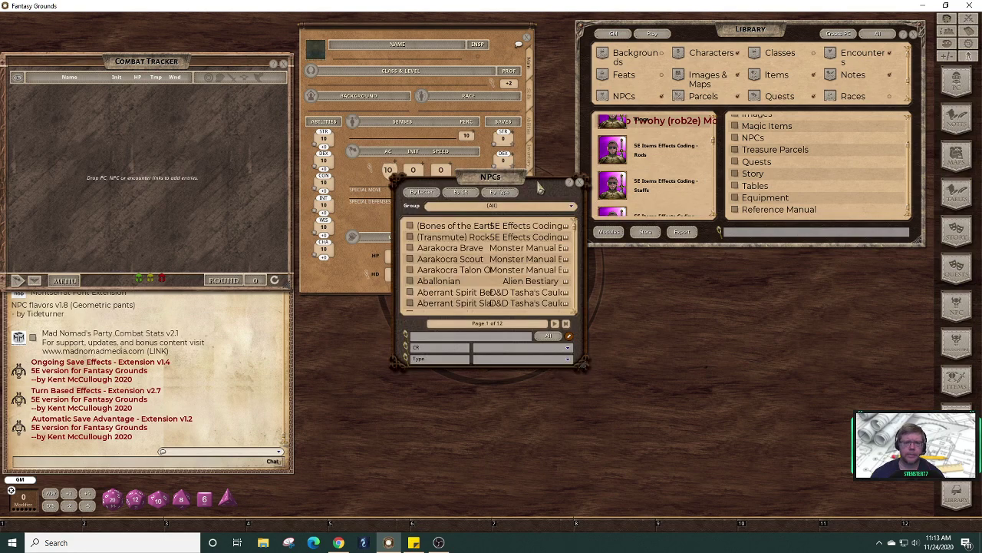
pyautogui.moveTo(540, 188); pyautogui.dragTo(697, 59)
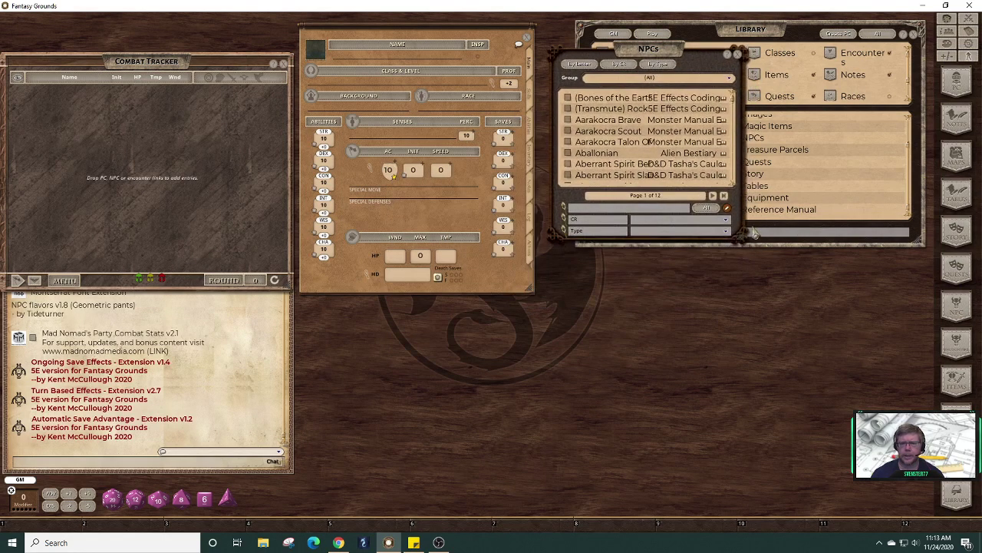
pyautogui.moveTo(743, 239); pyautogui.dragTo(873, 431)
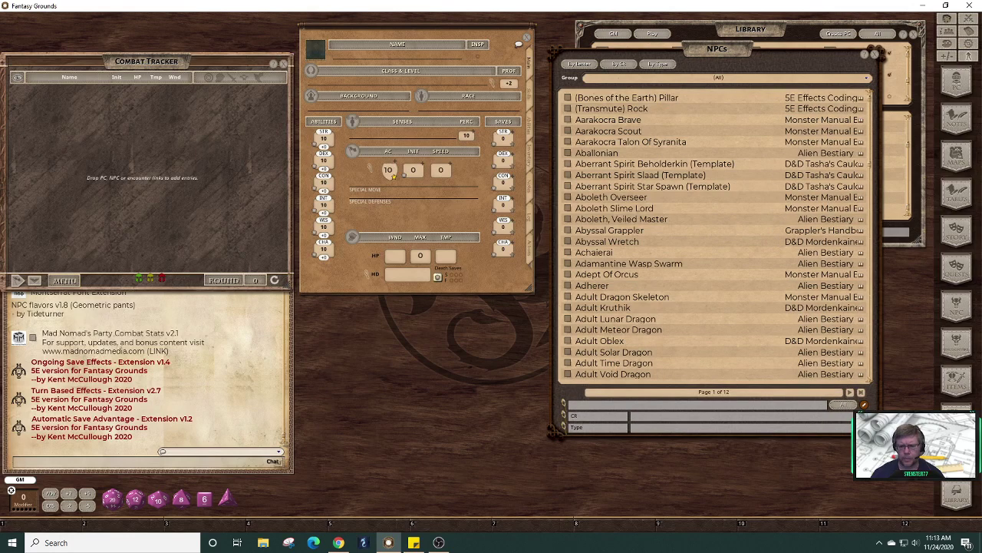
# - Filter the NPCs list by challenge rating 1/2 and switch the filter to challenge rating 1
pyautogui.click(859, 415)
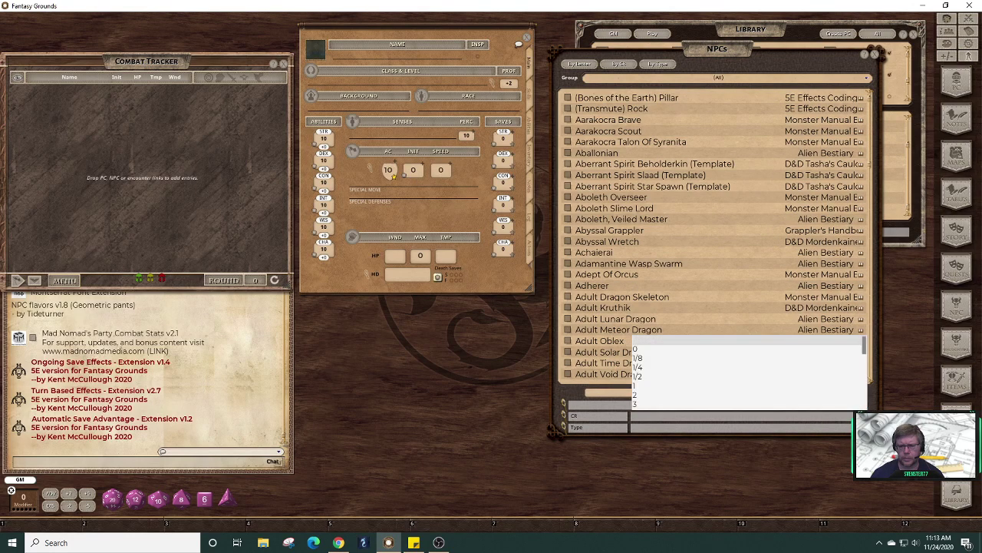
pyautogui.click(640, 376)
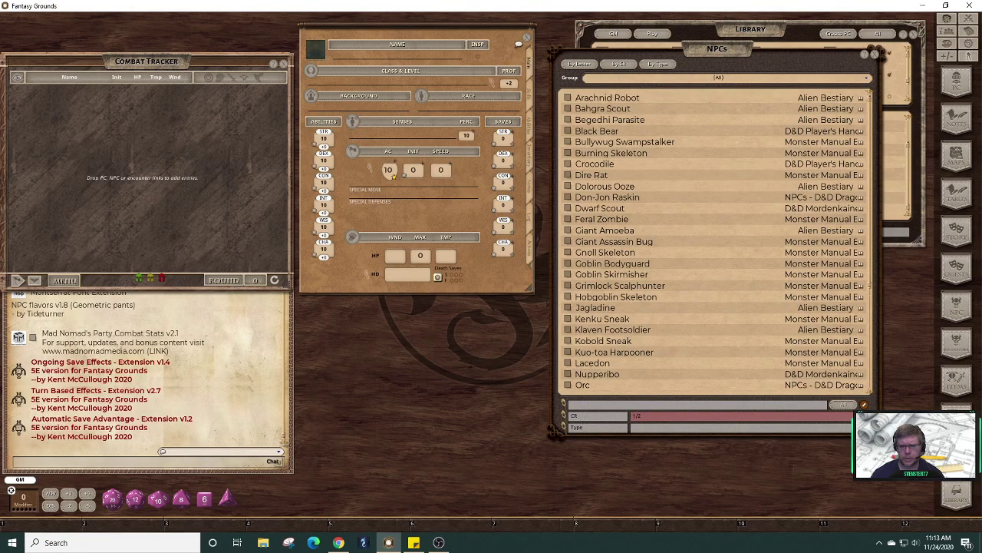
pyautogui.click(764, 416)
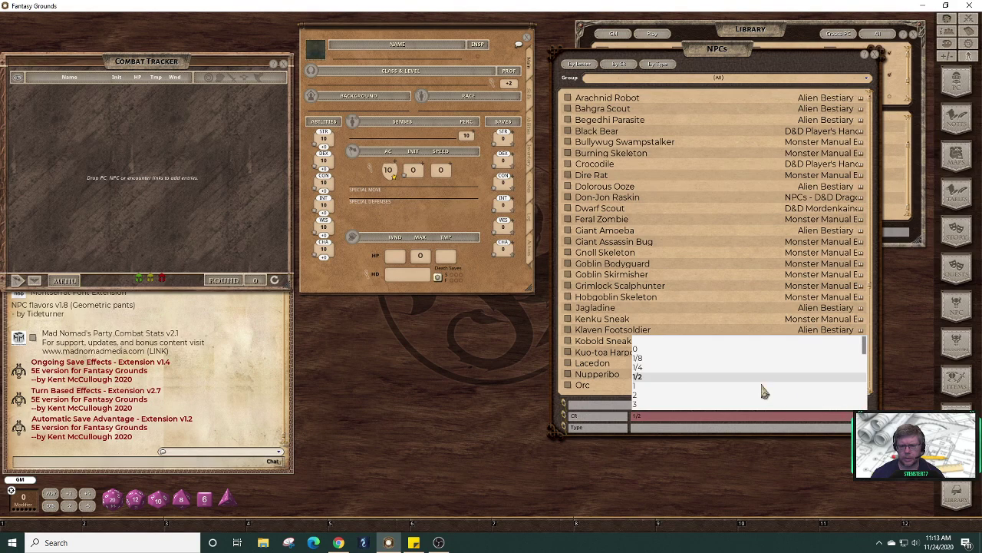
pyautogui.click(637, 385)
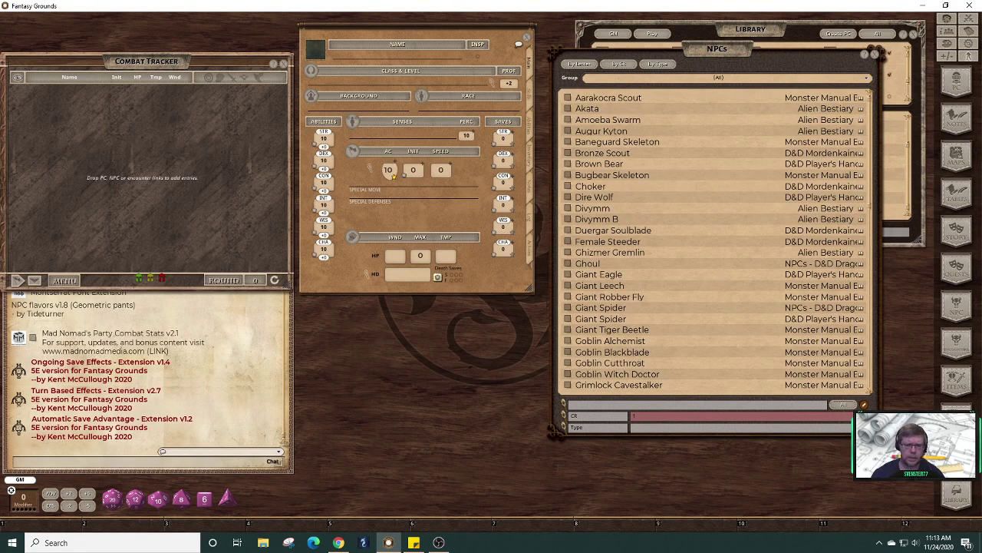
# - Bring the library to the front and show the contents of the D&D Tasha's Cauldron of Everything module
pyautogui.click(955, 499)
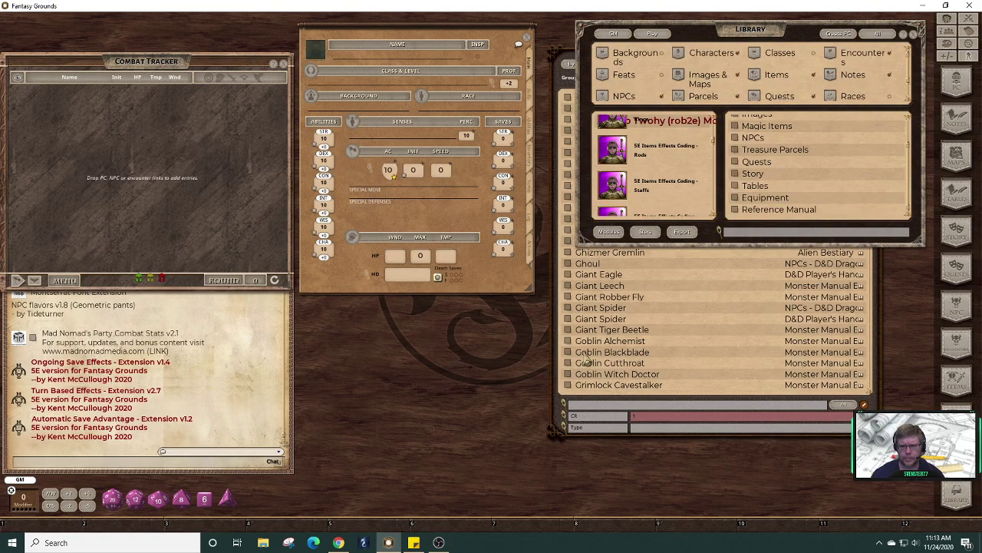
pyautogui.moveTo(716, 146); pyautogui.dragTo(719, 194)
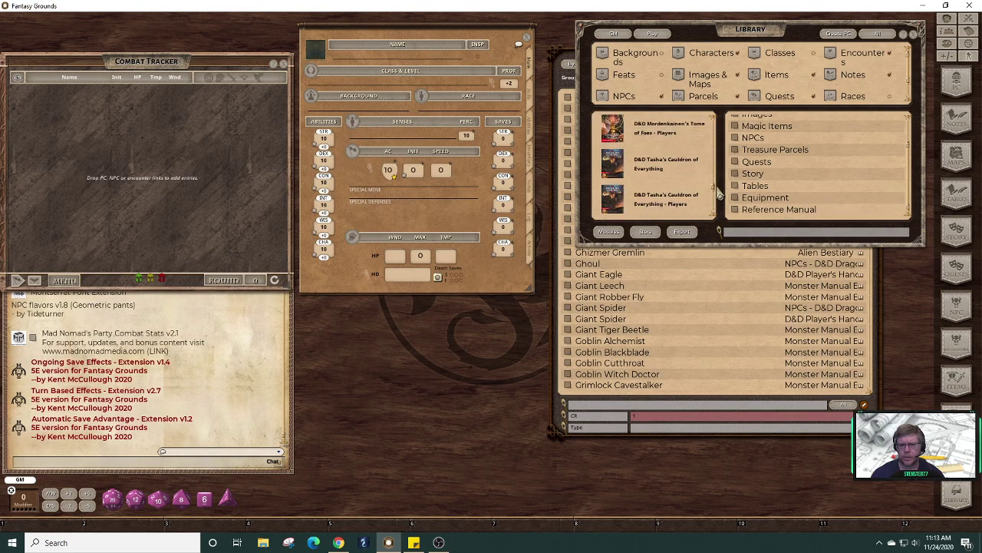
pyautogui.click(649, 167)
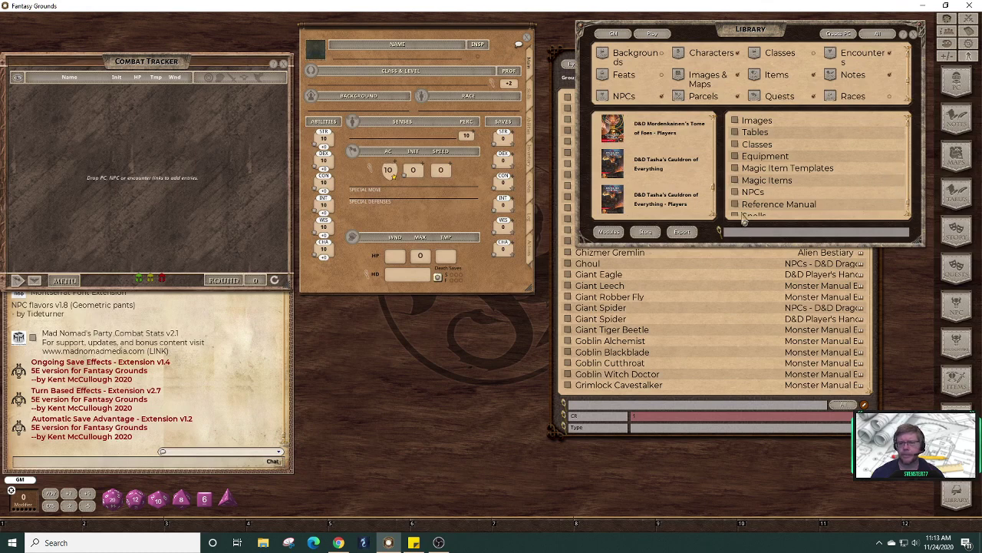
# - Read the Sidekicks section in Chapter 4, Dungeon Master's Tools, of the Tasha's Cauldron of Everything reference manual
pyautogui.click(779, 204)
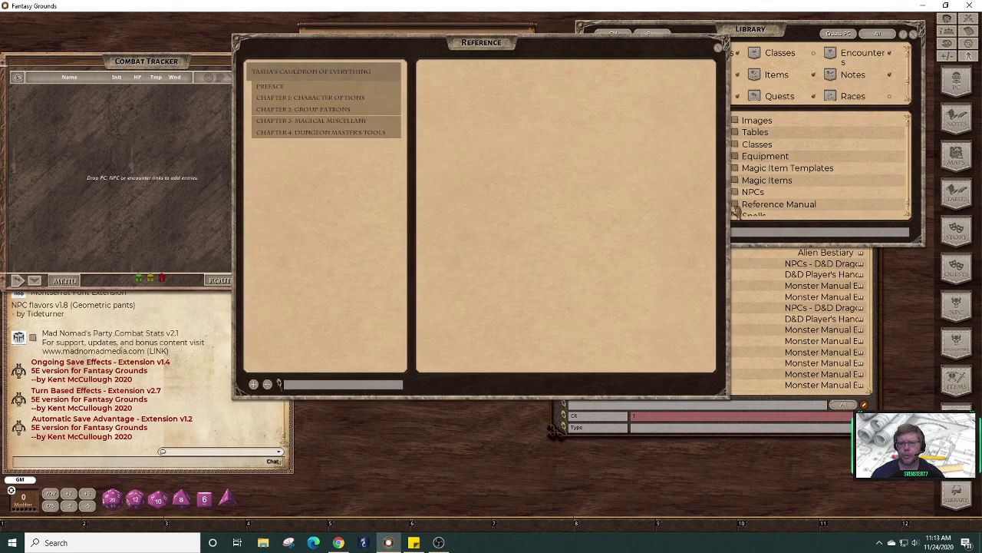
pyautogui.click(289, 133)
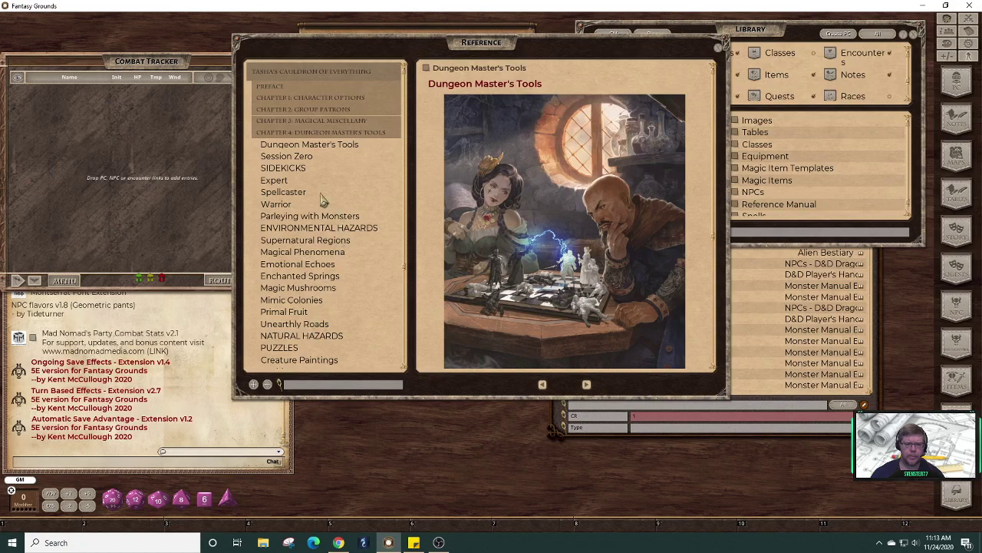
pyautogui.click(285, 168)
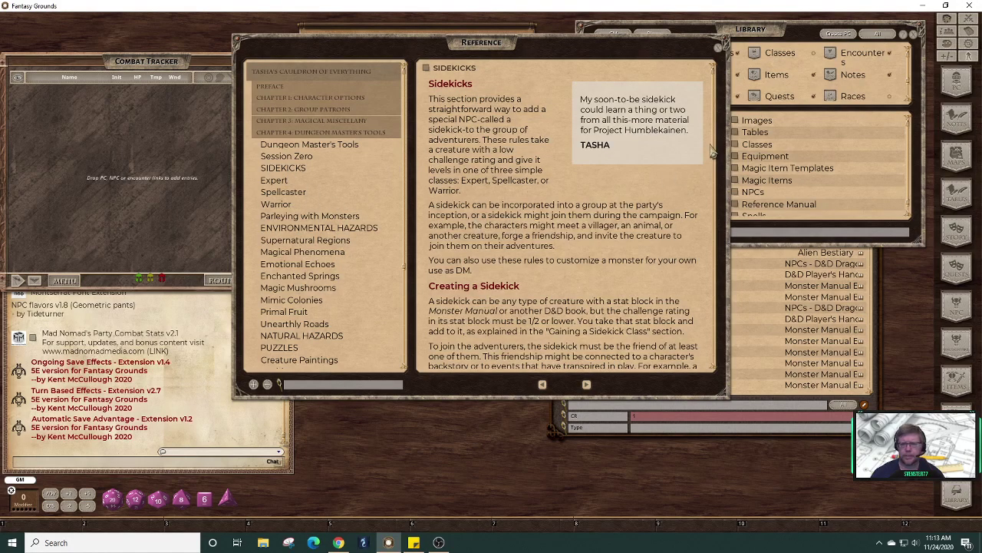
pyautogui.scroll(-5, 524, 193)
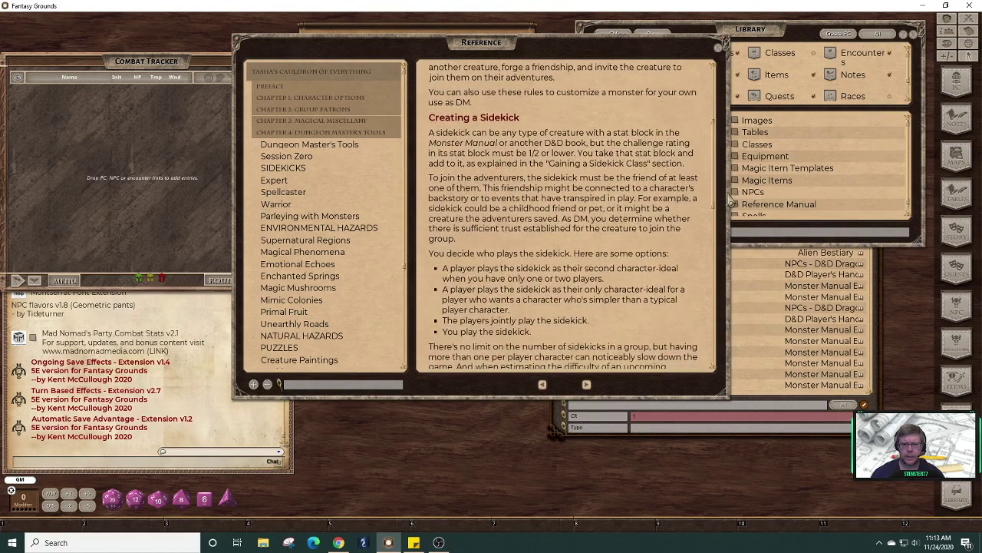
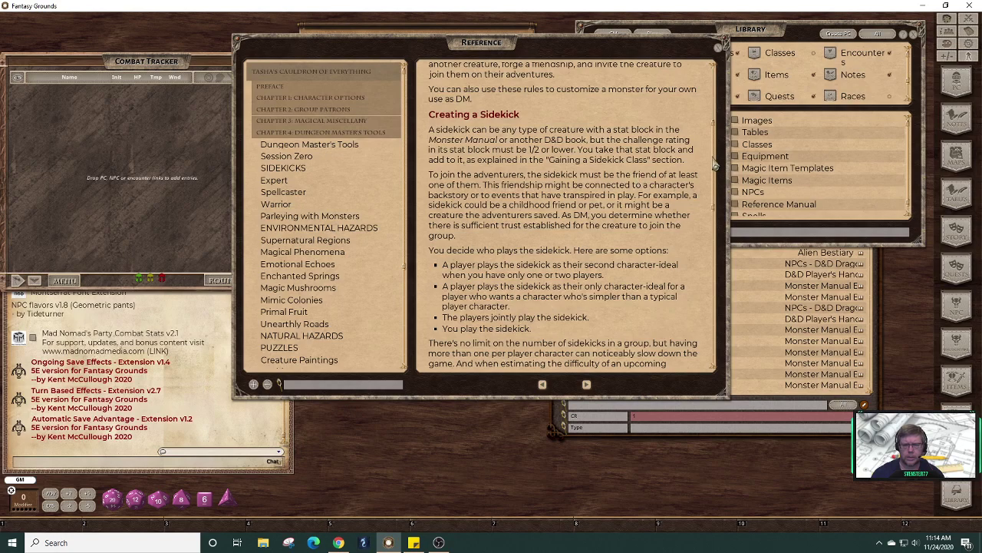
pyautogui.moveTo(713, 163); pyautogui.dragTo(743, 190)
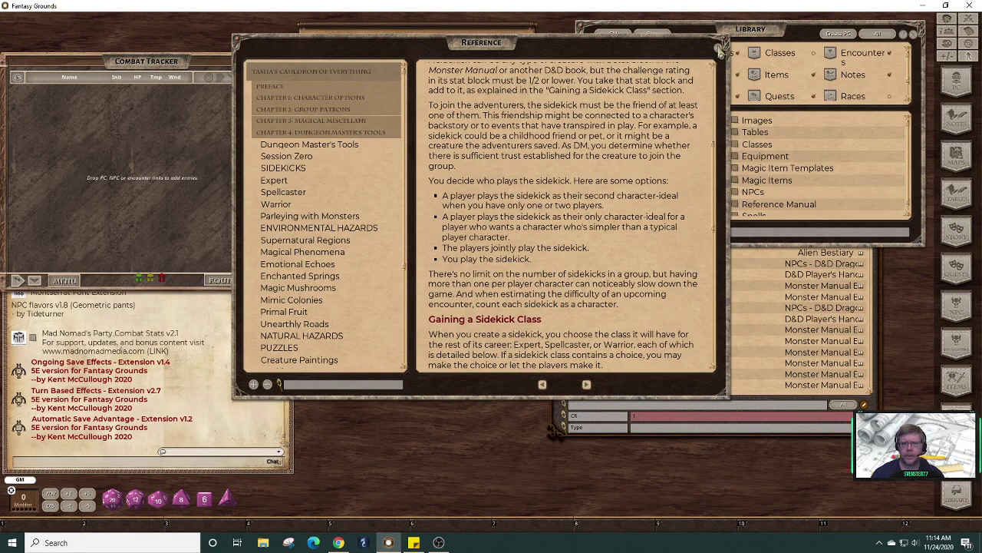
pyautogui.moveTo(715, 207); pyautogui.dragTo(716, 74)
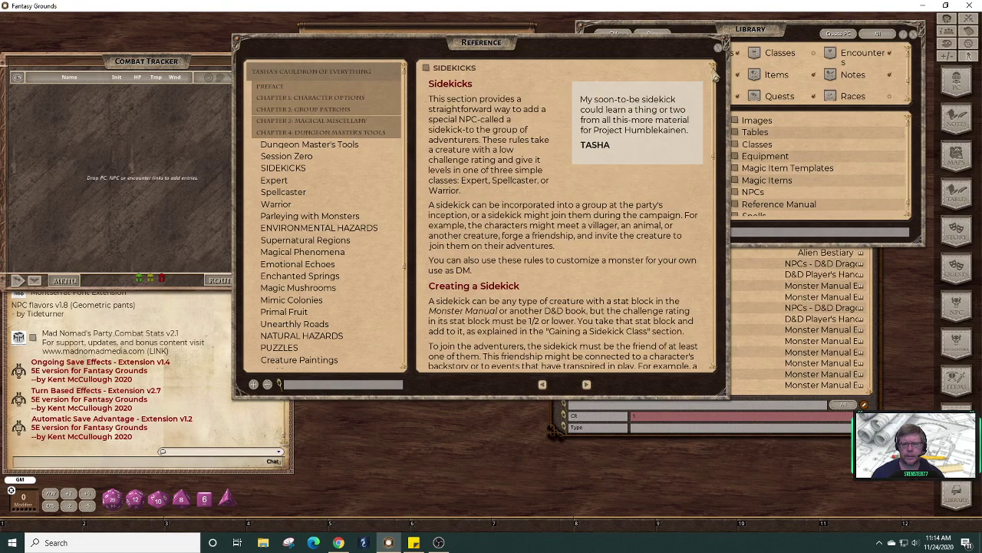
# - View the Sidekicks page in its own window, and close it along with the reference manual and the library
pyautogui.click(427, 69)
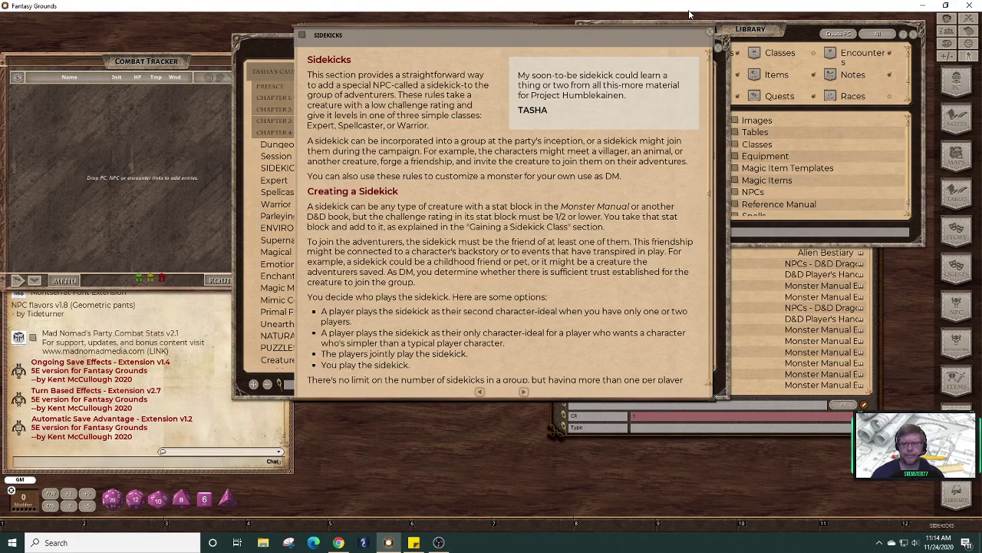
pyautogui.click(713, 38)
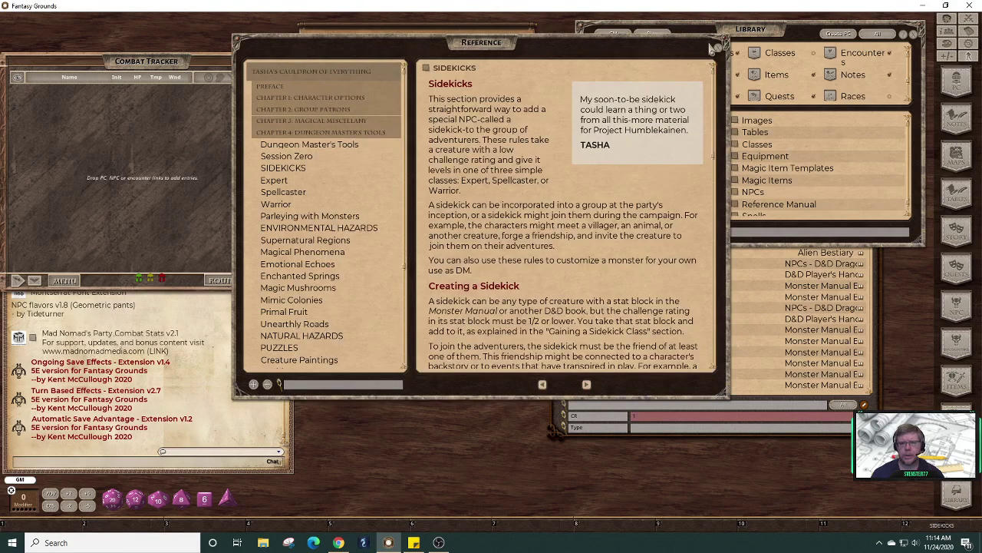
pyautogui.click(719, 46)
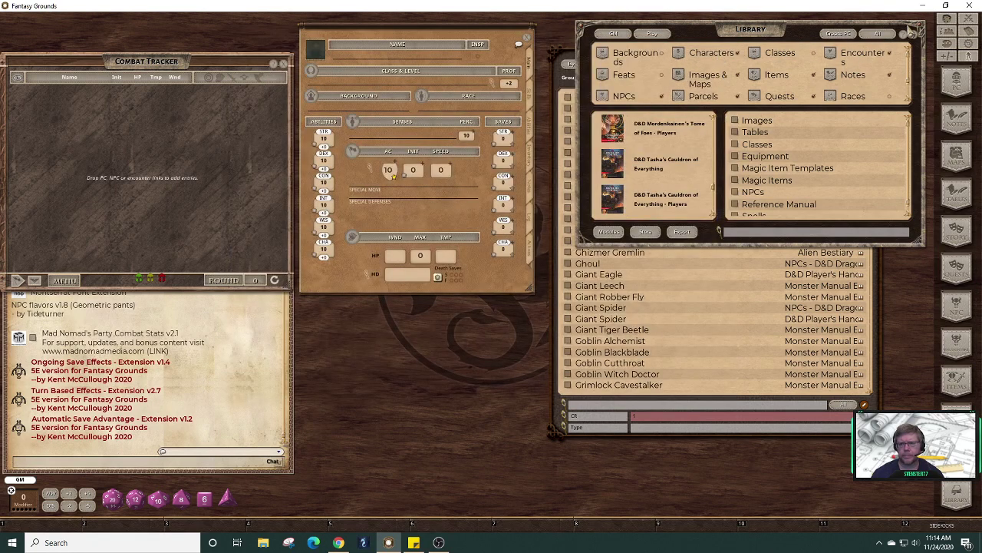
pyautogui.click(910, 33)
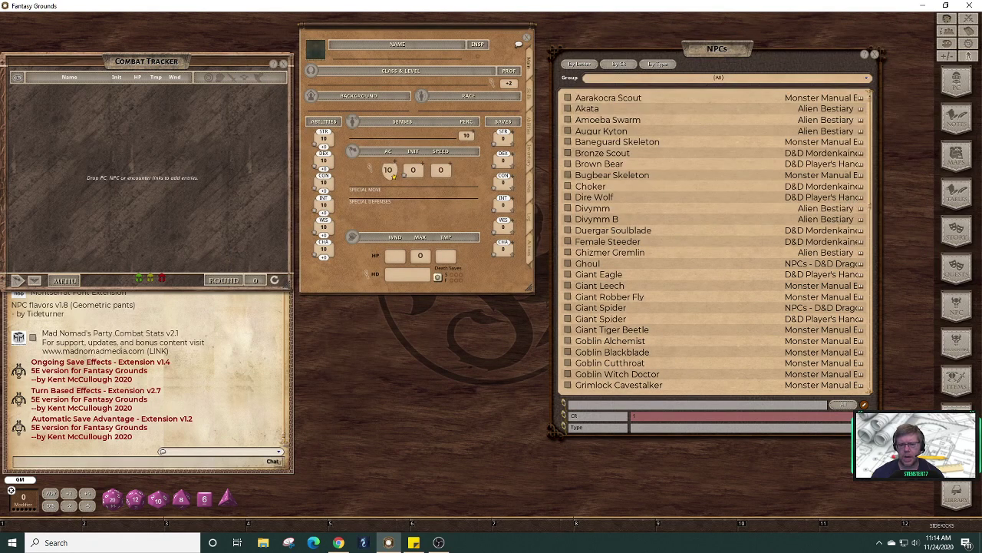
# - Filter the NPC list to challenge rating 1/2 and look through the matching creatures
pyautogui.click(777, 415)
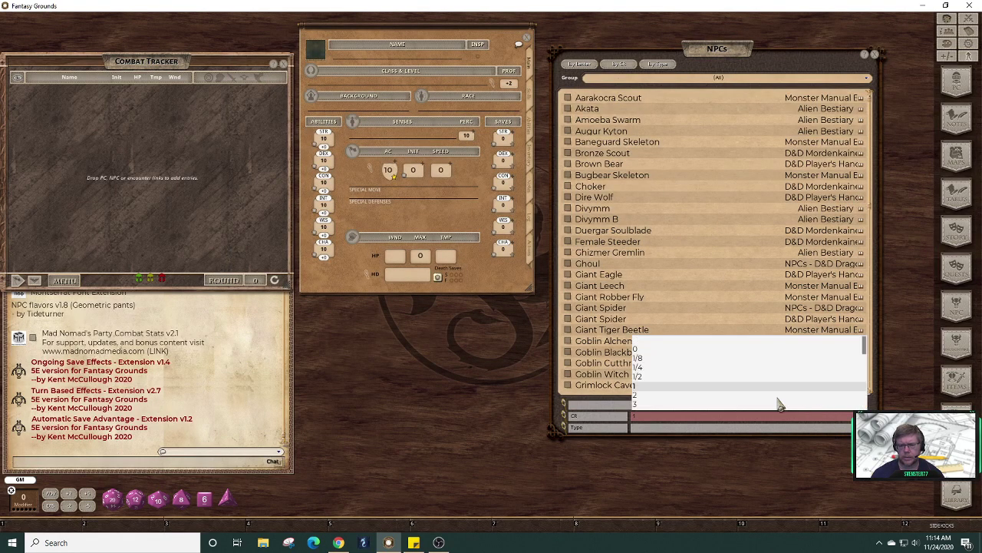
pyautogui.click(644, 376)
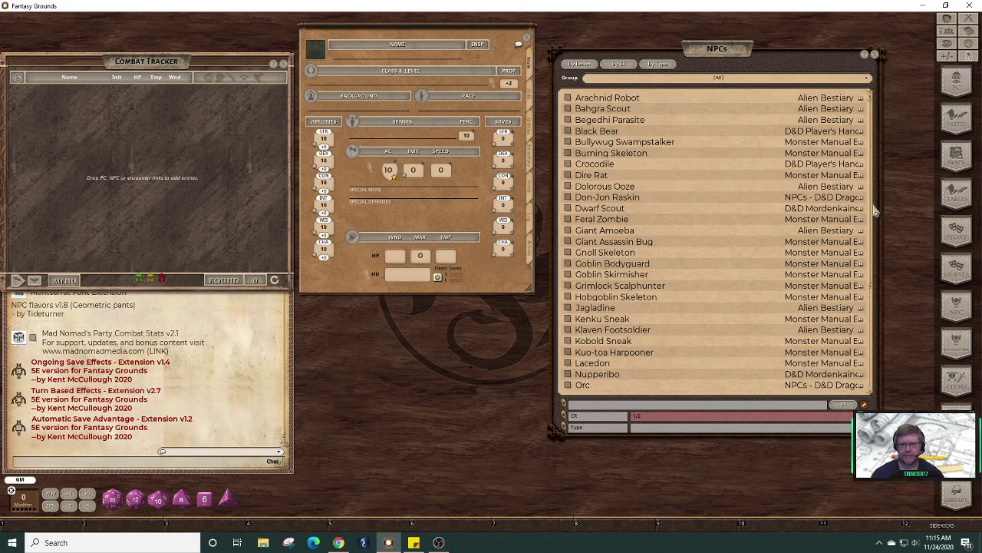
pyautogui.scroll(-5, 875, 213)
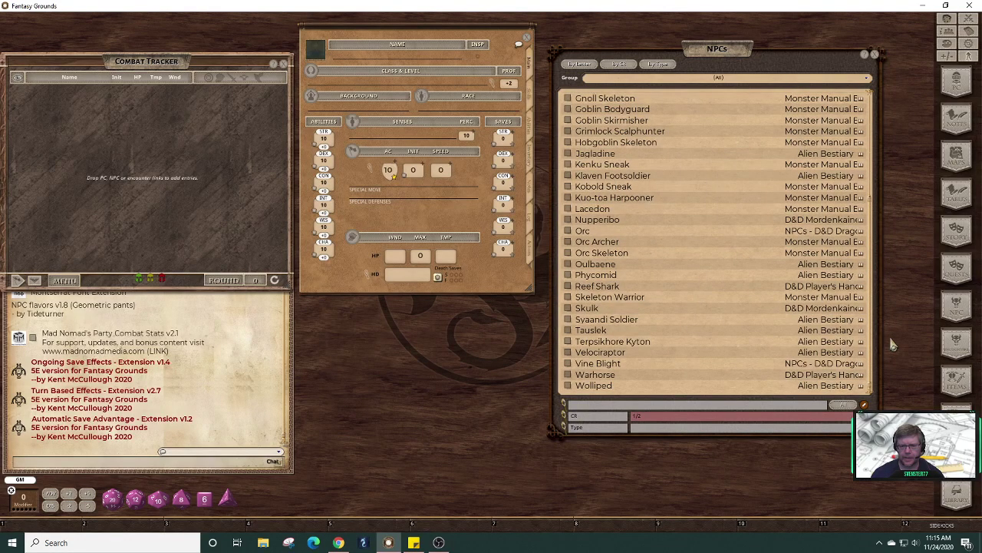
# - View the Wolliped's description and image from the NPC list, and close both windows
pyautogui.click(568, 385)
pyautogui.click(592, 237)
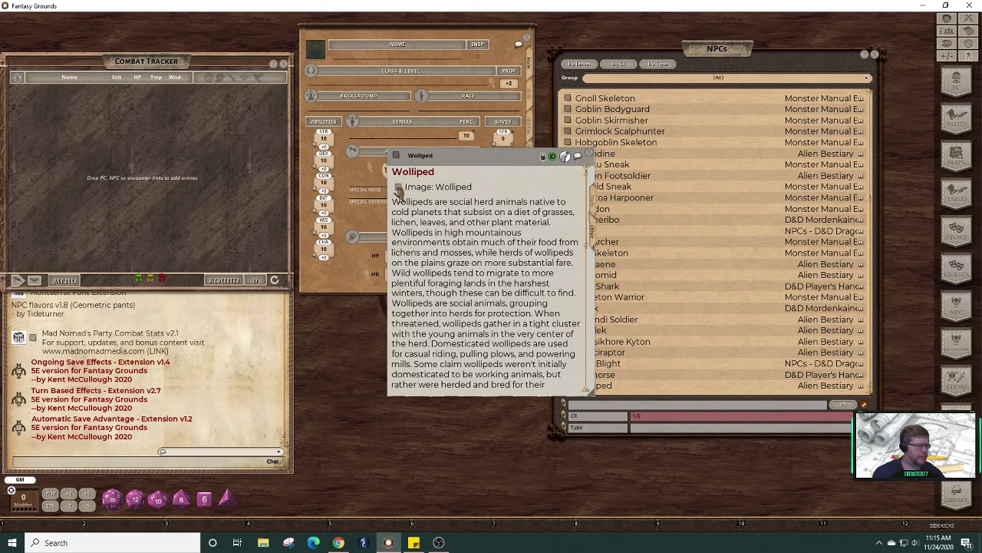
pyautogui.click(398, 189)
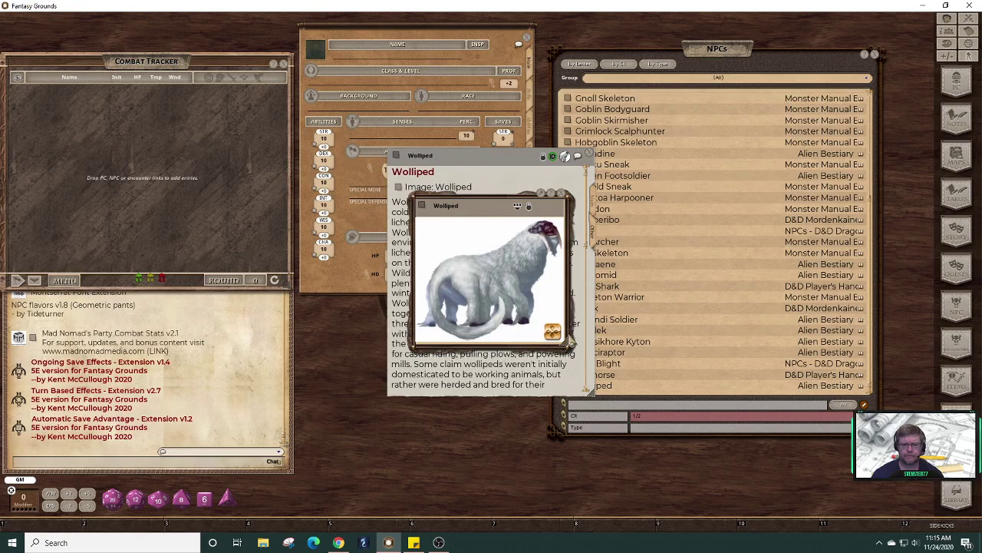
pyautogui.moveTo(484, 213); pyautogui.dragTo(292, 313)
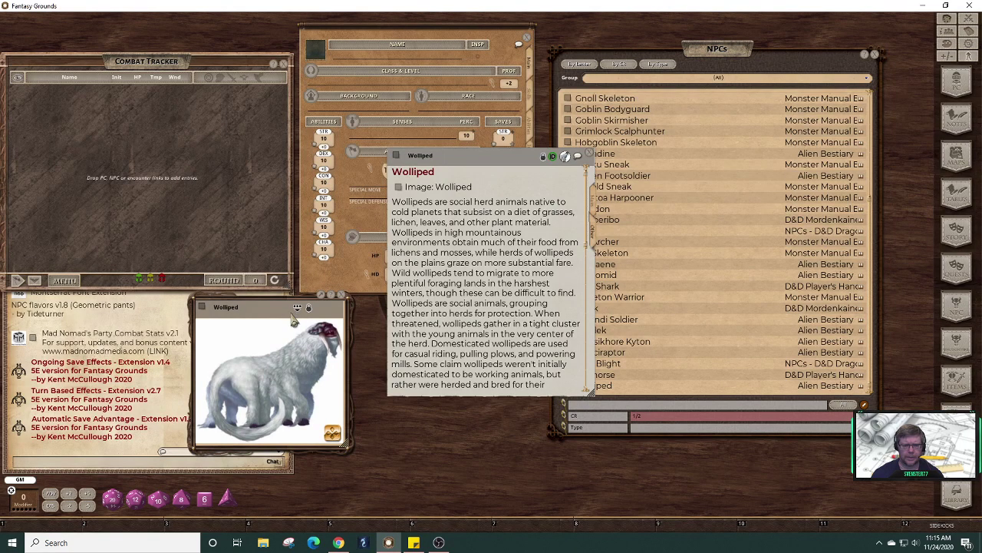
pyautogui.click(345, 298)
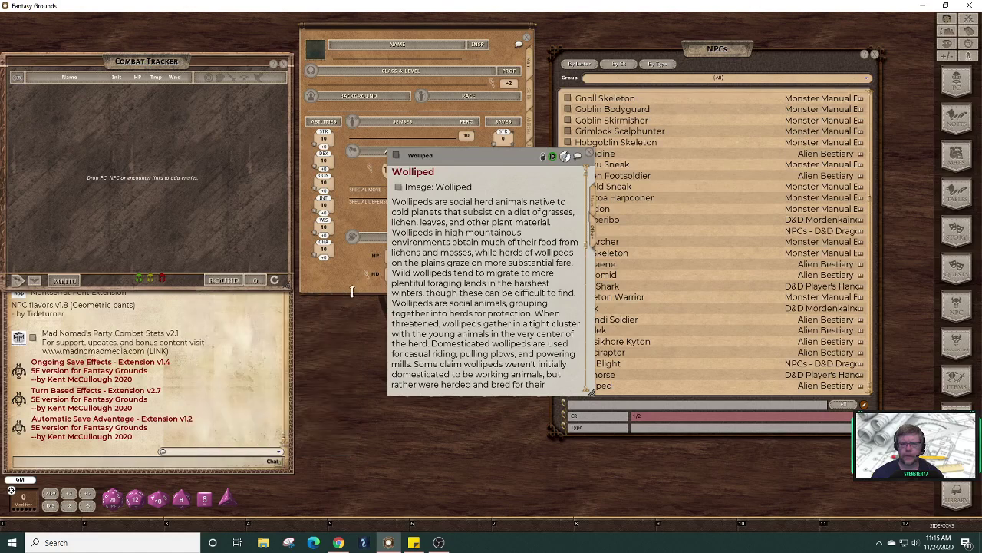
pyautogui.moveTo(557, 166); pyautogui.dragTo(395, 247)
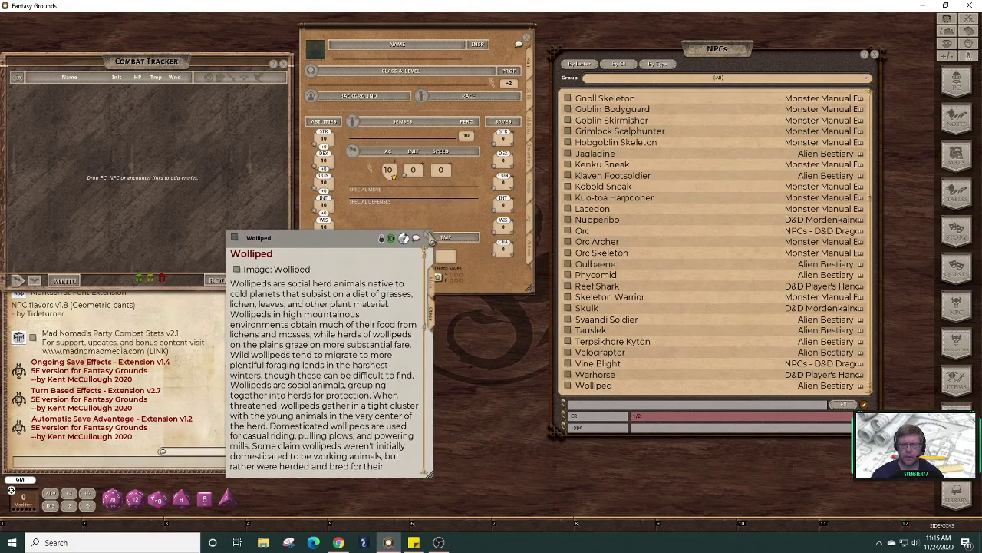
pyautogui.click(431, 239)
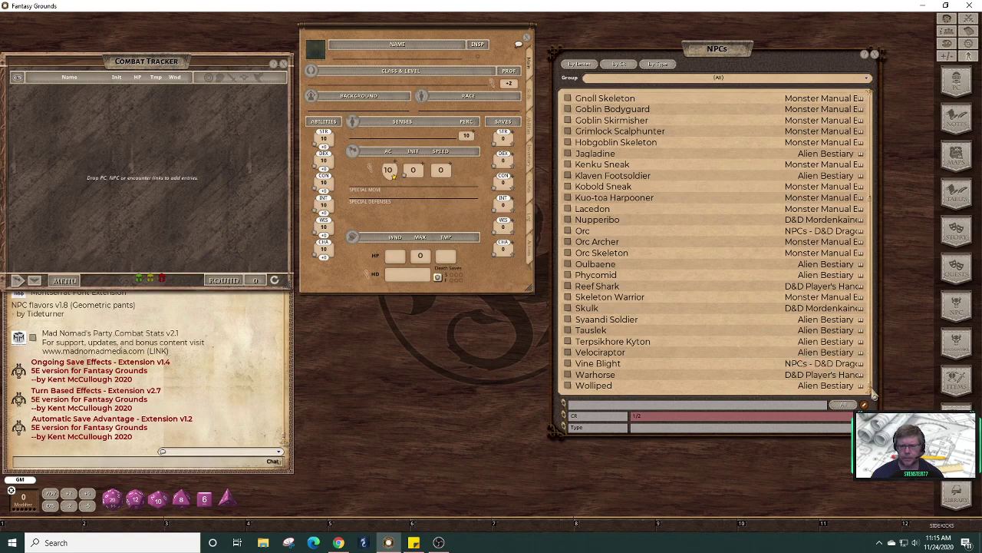
# - Check the Lacedon's description, and place its main stat block over the chat area, clear of the NPC list
pyautogui.moveTo(873, 396); pyautogui.dragTo(877, 313)
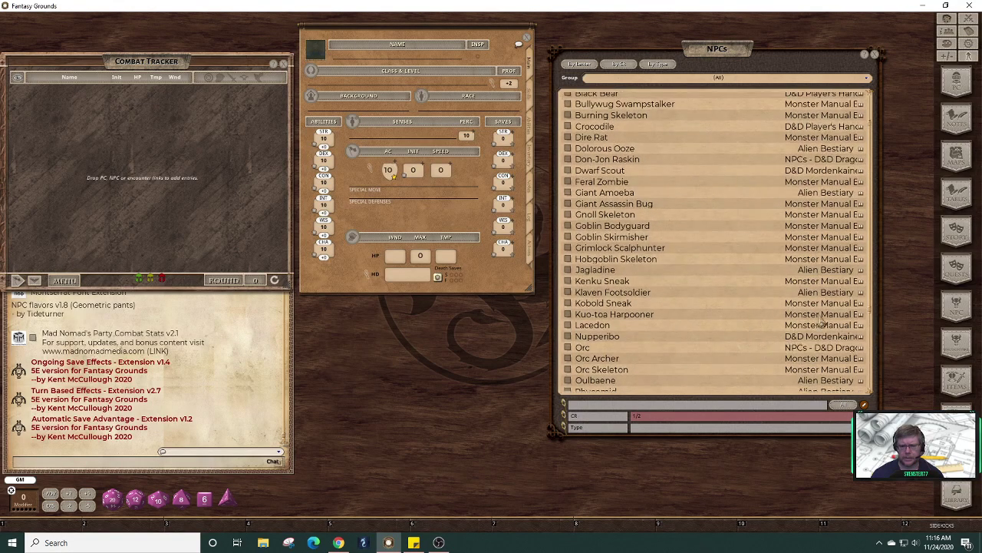
pyautogui.click(569, 326)
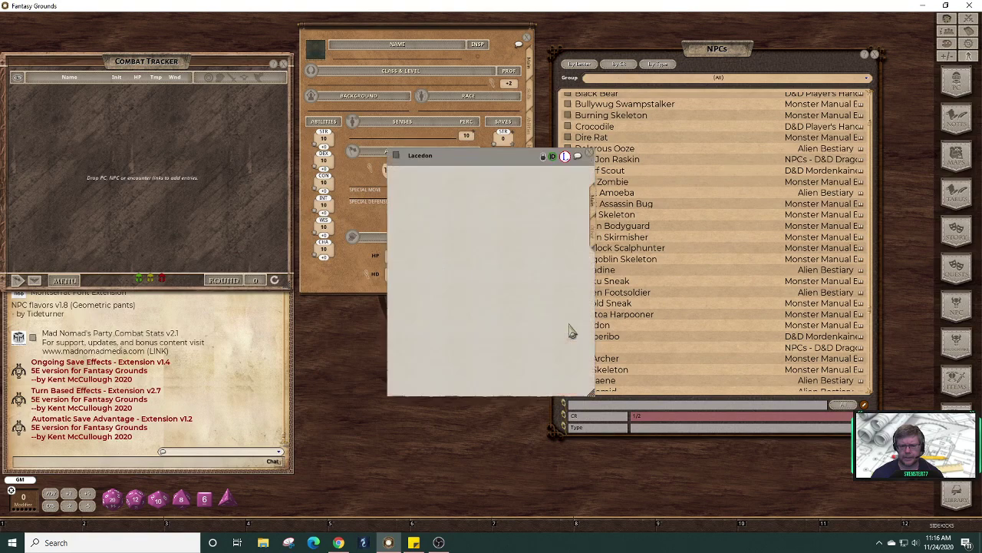
pyautogui.click(597, 237)
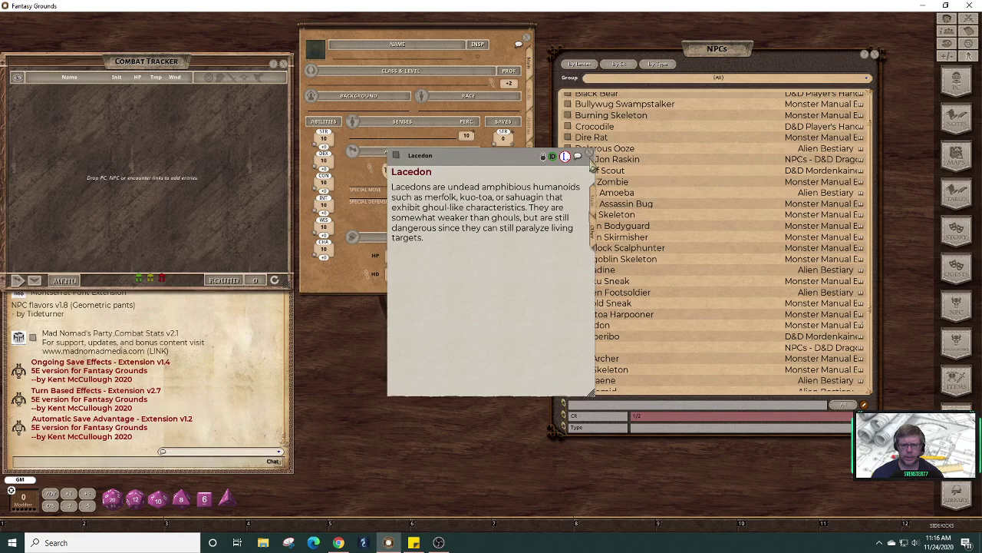
pyautogui.click(590, 154)
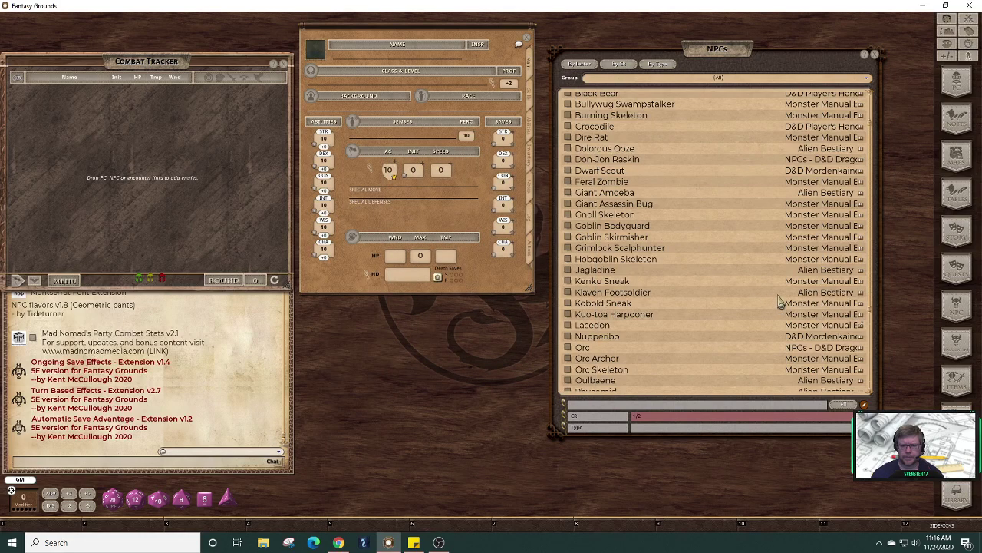
pyautogui.click(567, 325)
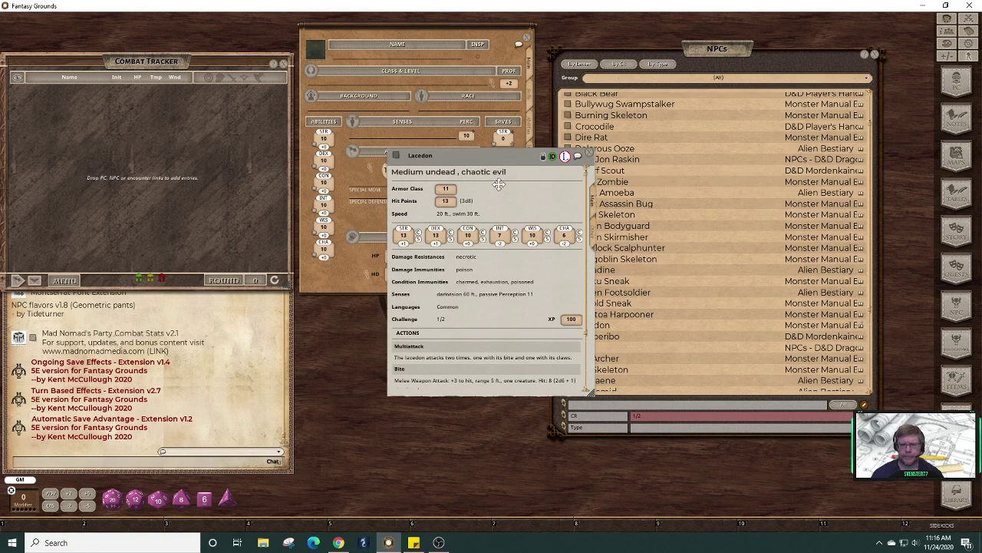
pyautogui.moveTo(499, 184); pyautogui.dragTo(171, 263)
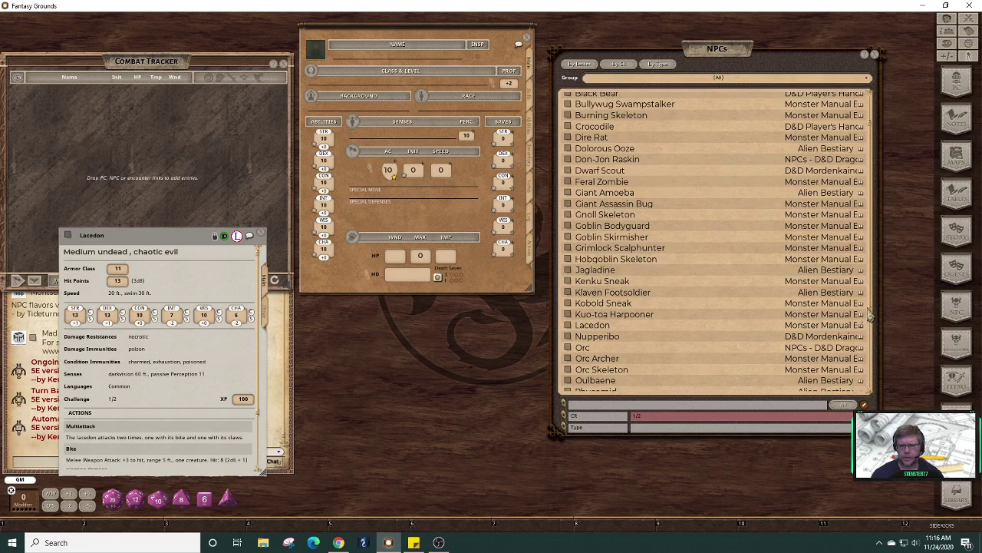
# - Lock the Jagladine's record, view its description and image, and close both windows
pyautogui.click(568, 271)
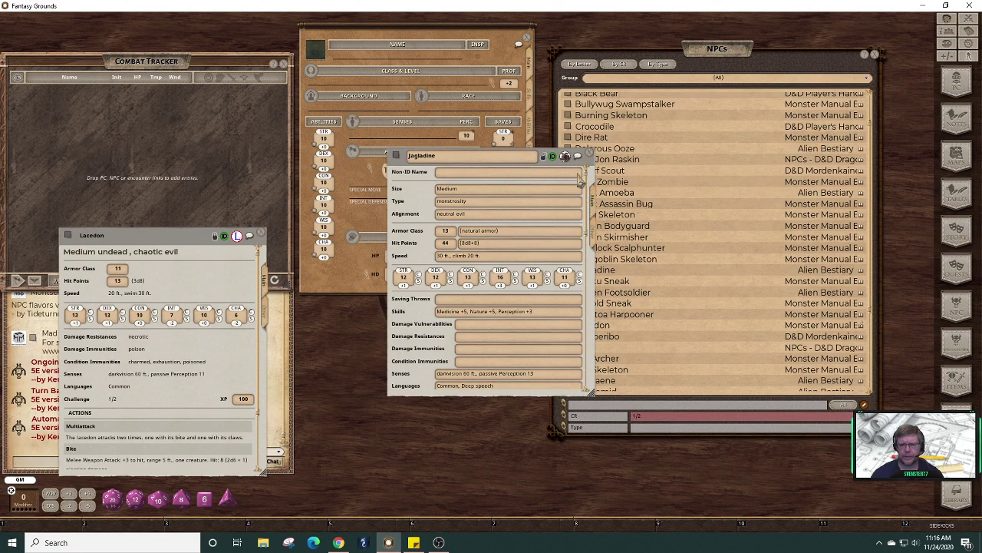
pyautogui.click(542, 156)
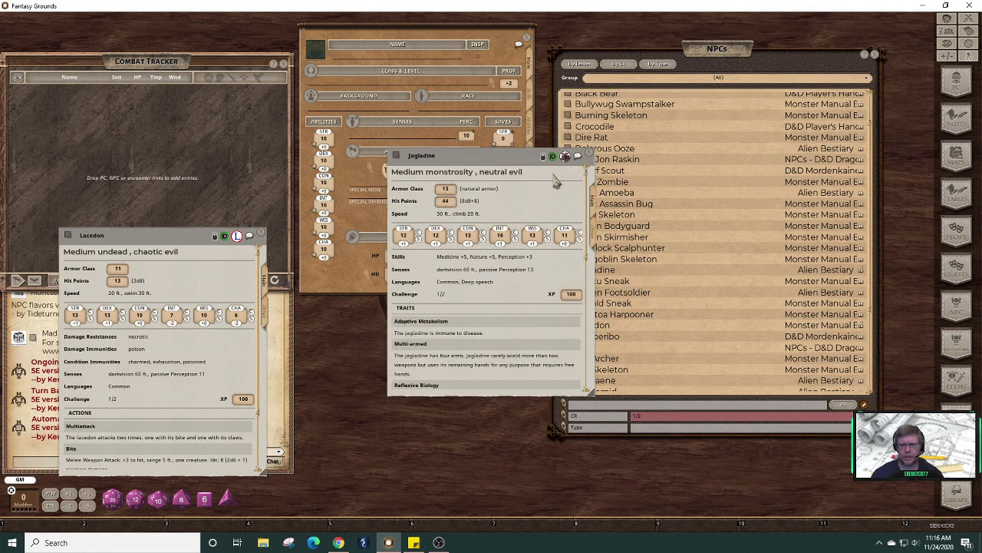
pyautogui.click(596, 236)
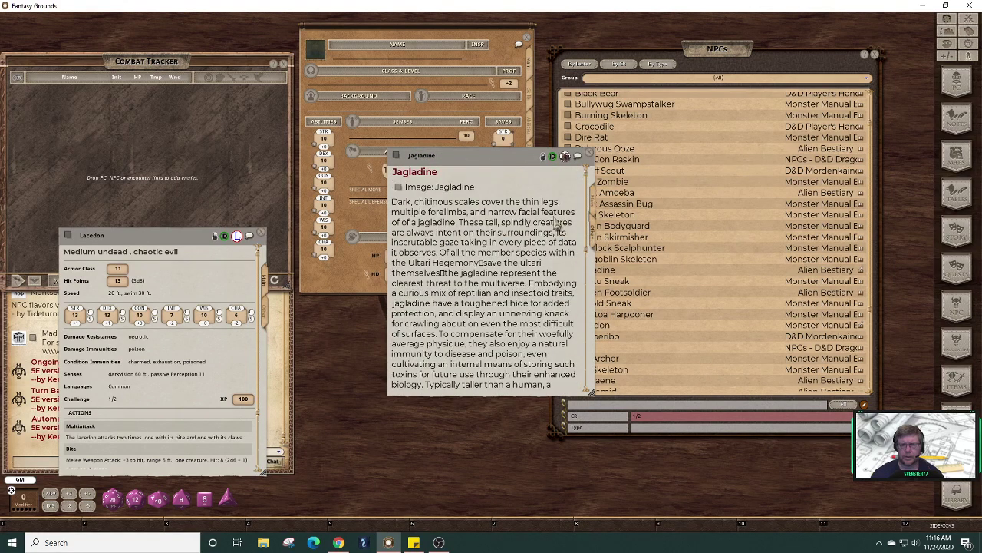
pyautogui.click(399, 188)
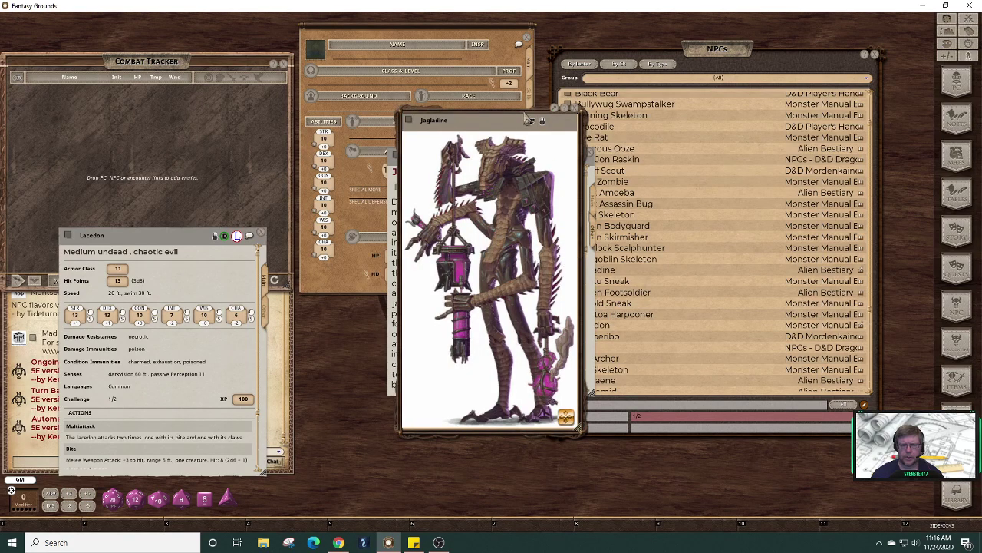
pyautogui.moveTo(520, 126); pyautogui.dragTo(430, 191)
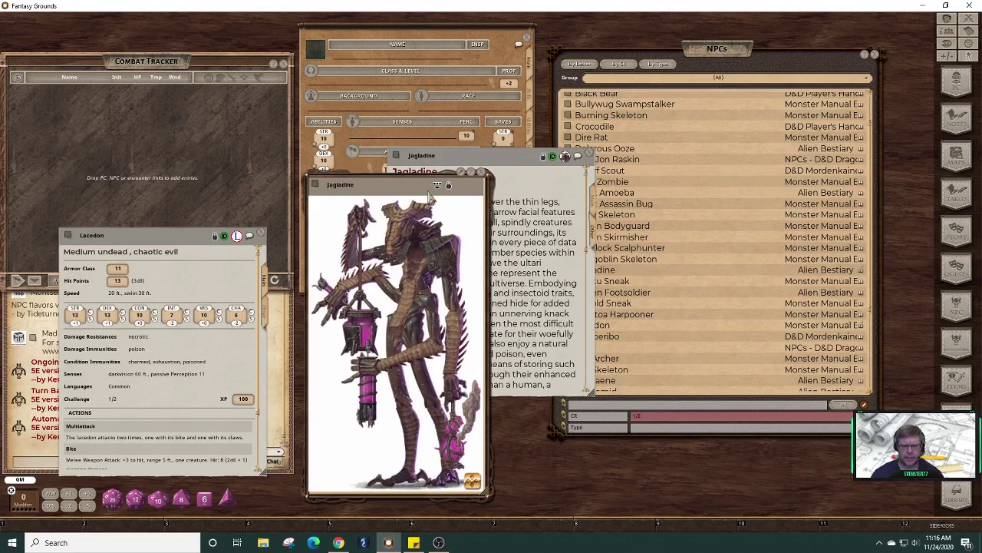
pyautogui.click(485, 178)
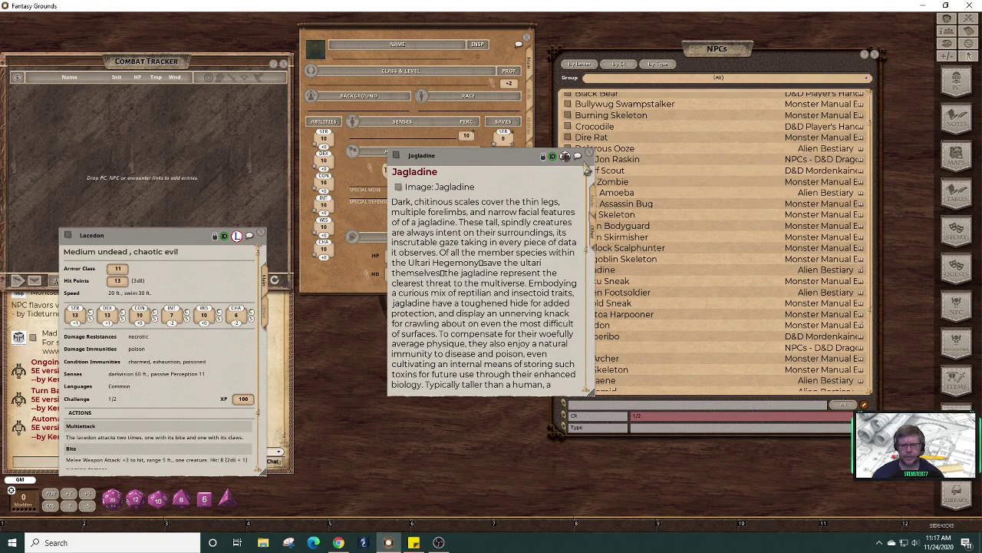
pyautogui.click(590, 159)
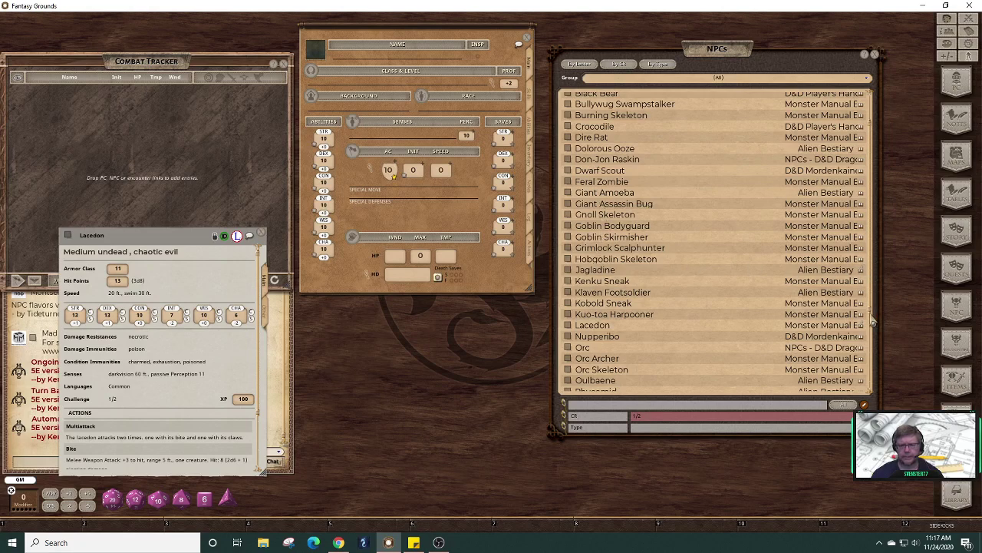
# - Open the Phycomid's record from the NPC list and move its window clear of the list entries
pyautogui.scroll(-3, 872, 318)
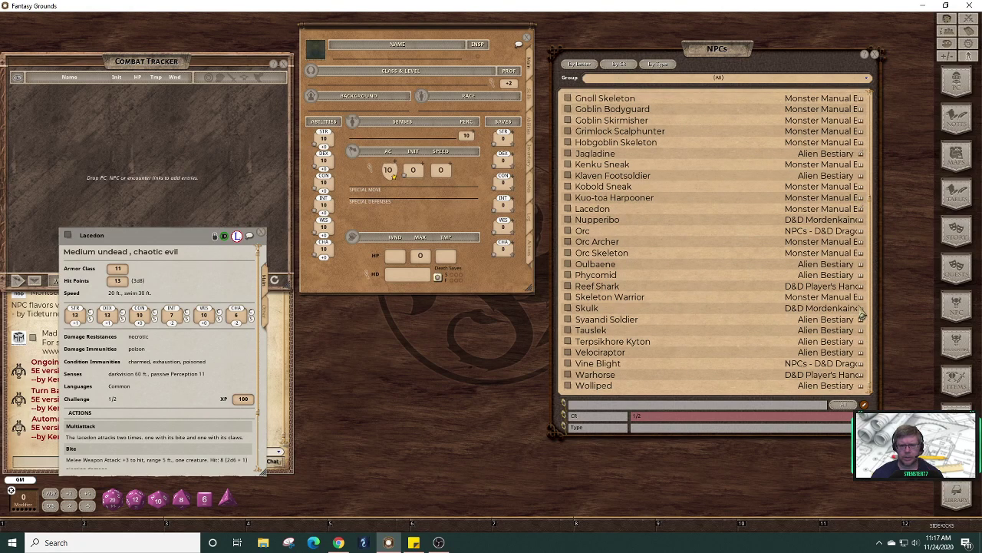
pyautogui.click(567, 274)
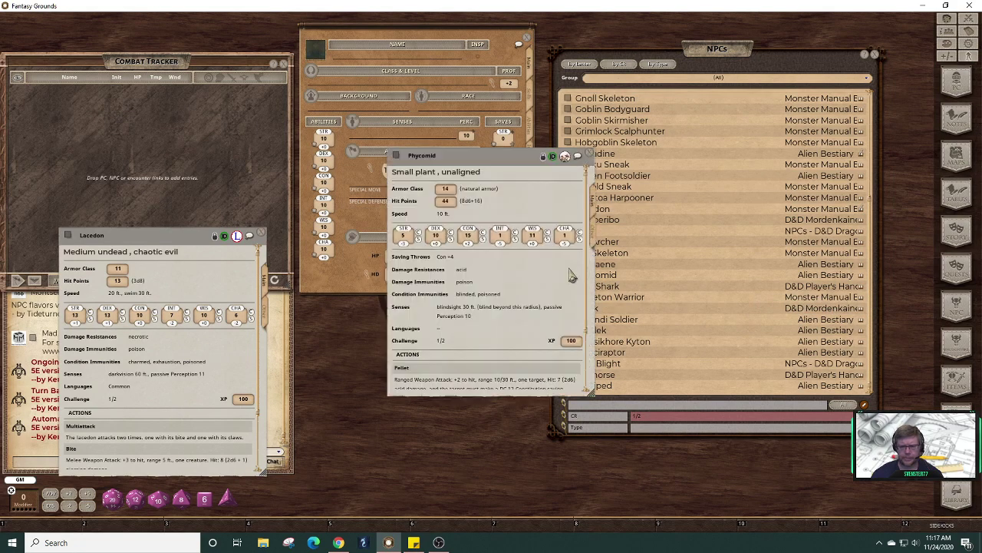
pyautogui.moveTo(520, 178); pyautogui.dragTo(445, 177)
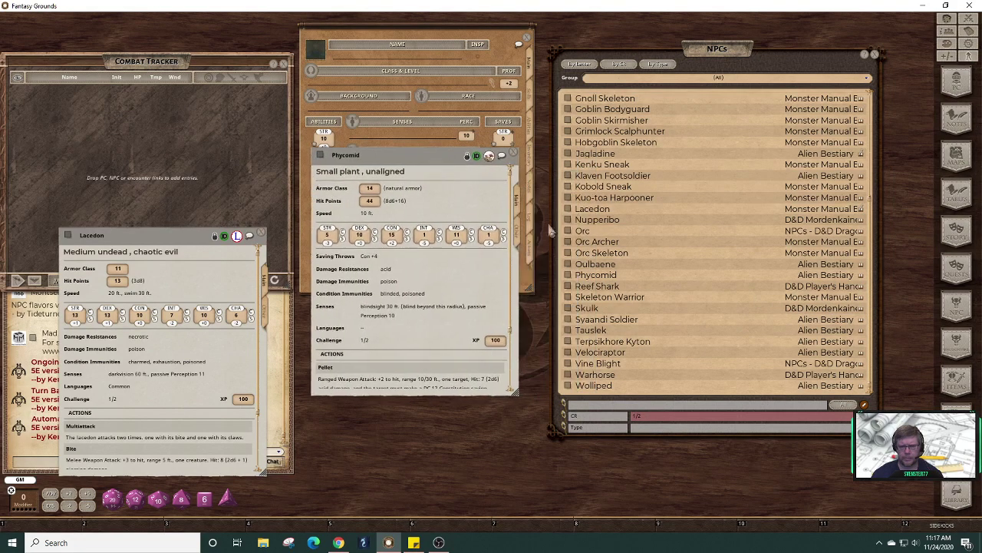
# - View the Oulbaene's description and image from the NPC list, and close both windows
pyautogui.click(571, 264)
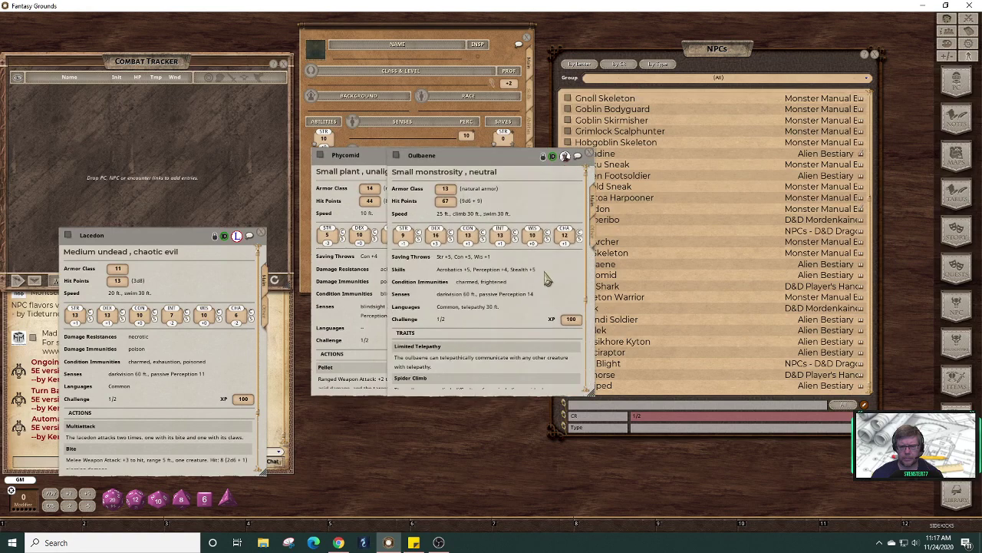
pyautogui.click(595, 244)
pyautogui.click(400, 188)
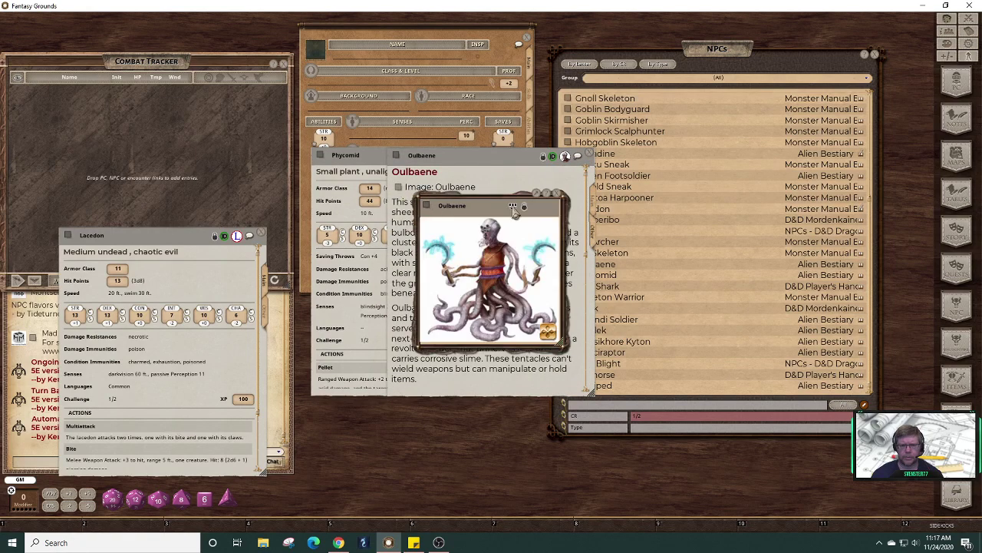
pyautogui.click(561, 197)
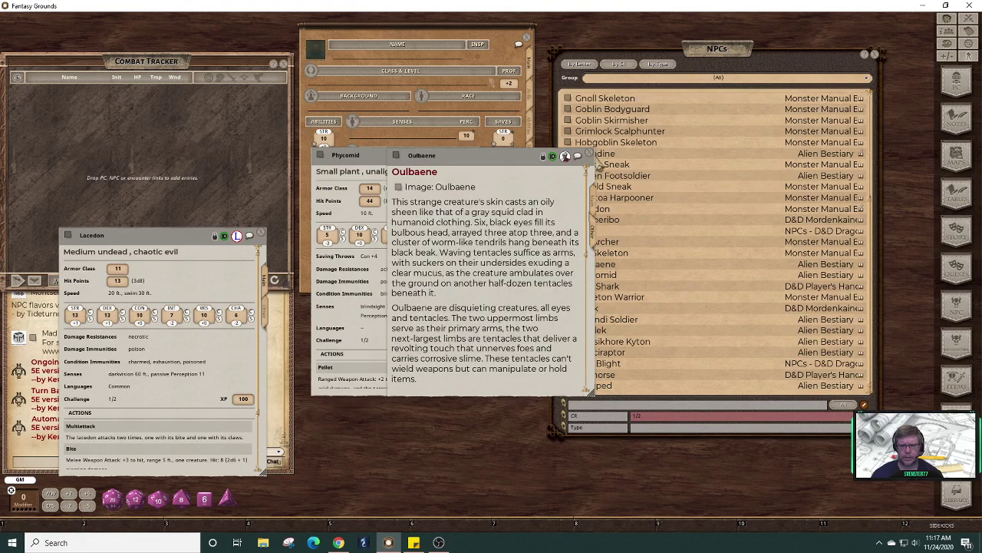
pyautogui.click(589, 155)
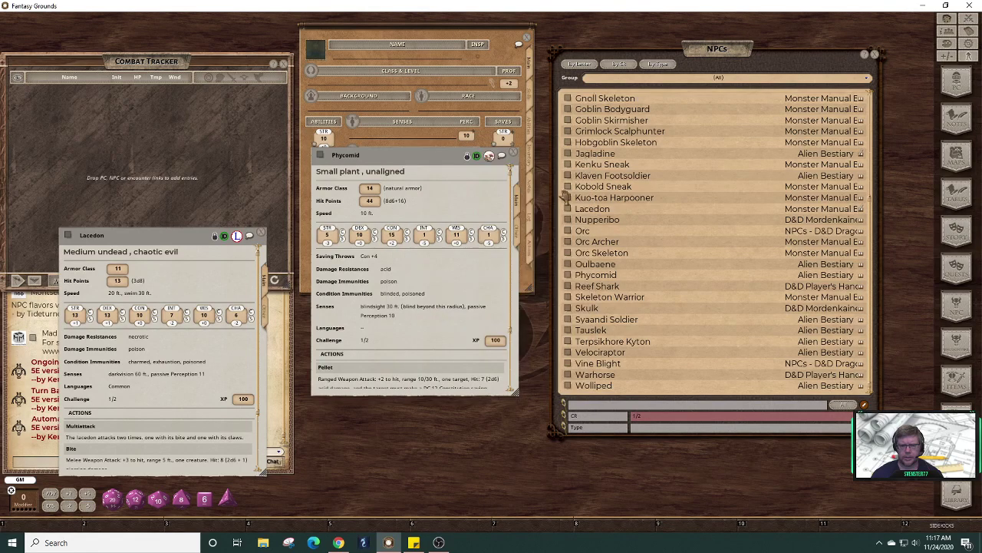
# - View the Phycomid's description and image, and close both windows
pyautogui.click(518, 243)
pyautogui.click(323, 189)
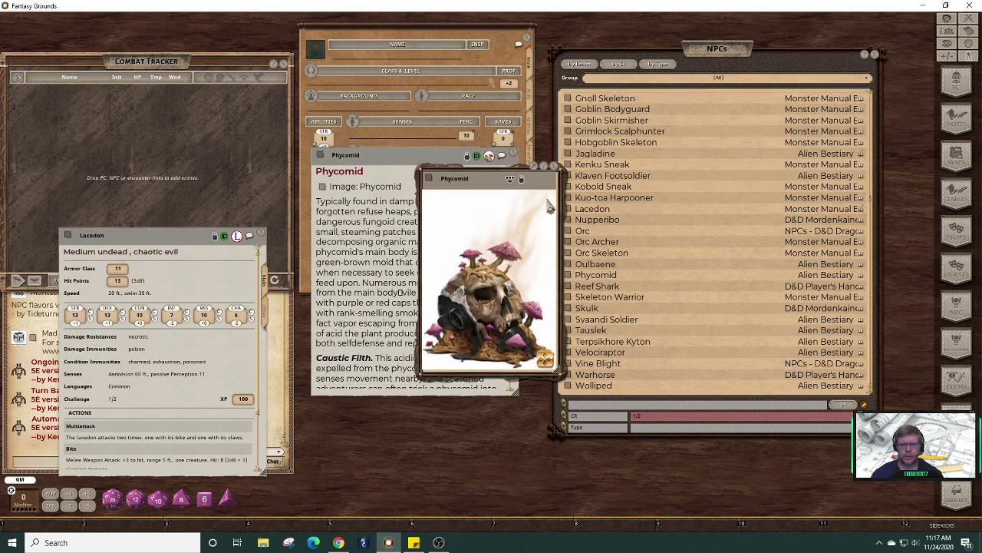
pyautogui.click(554, 166)
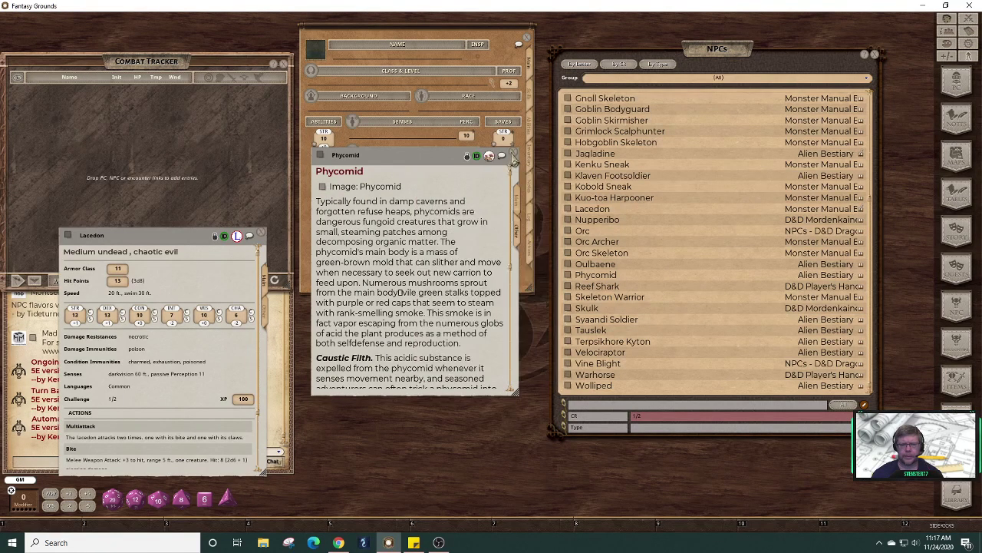
pyautogui.click(512, 154)
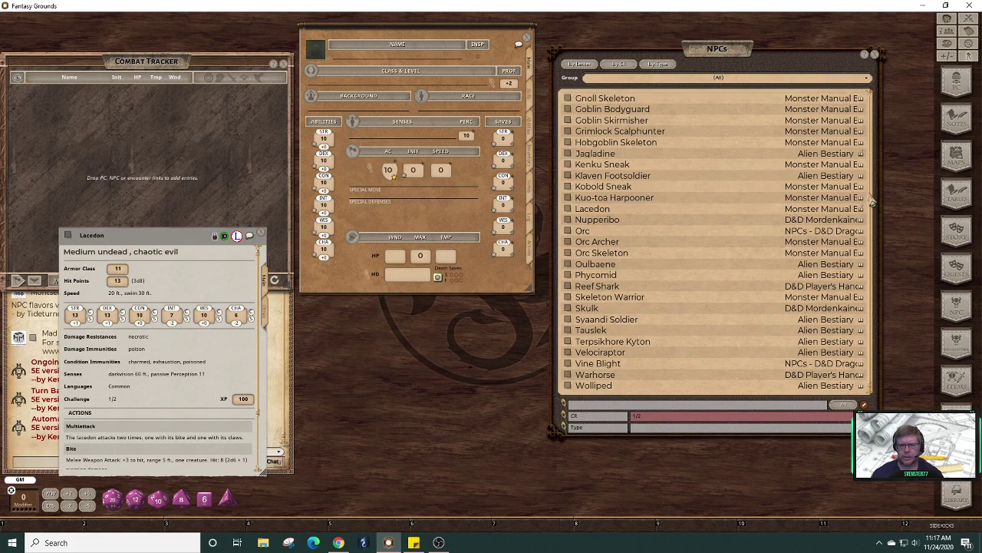
# - Open the Klaven Footsoldier's record from the NPC list, read its description, and view and close its image
pyautogui.moveTo(872, 202); pyautogui.dragTo(868, 115)
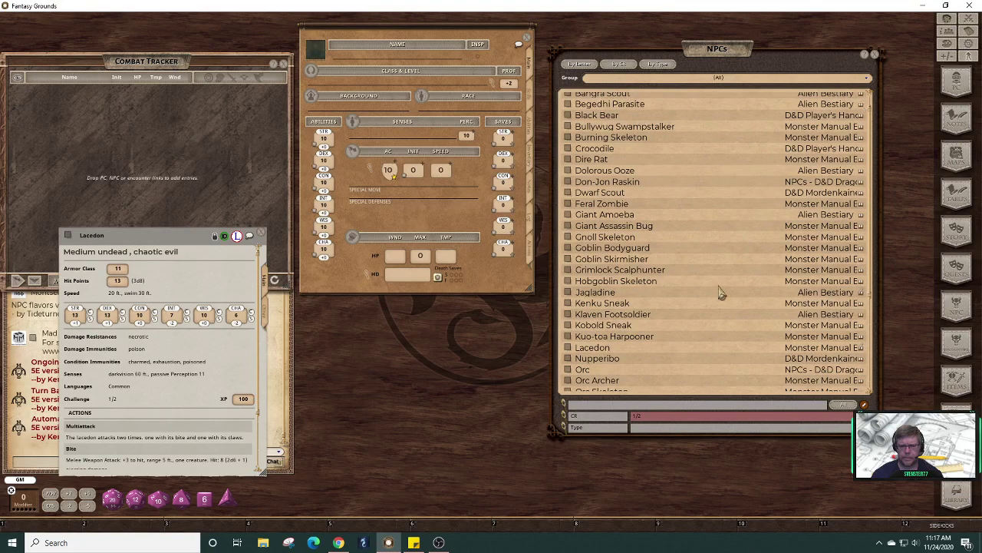
pyautogui.click(570, 316)
pyautogui.click(596, 238)
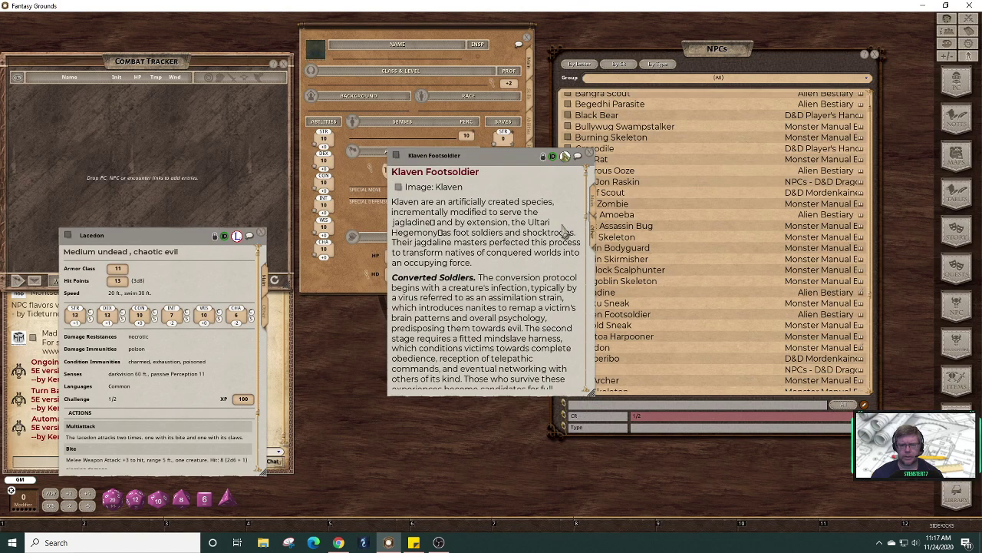
pyautogui.click(398, 189)
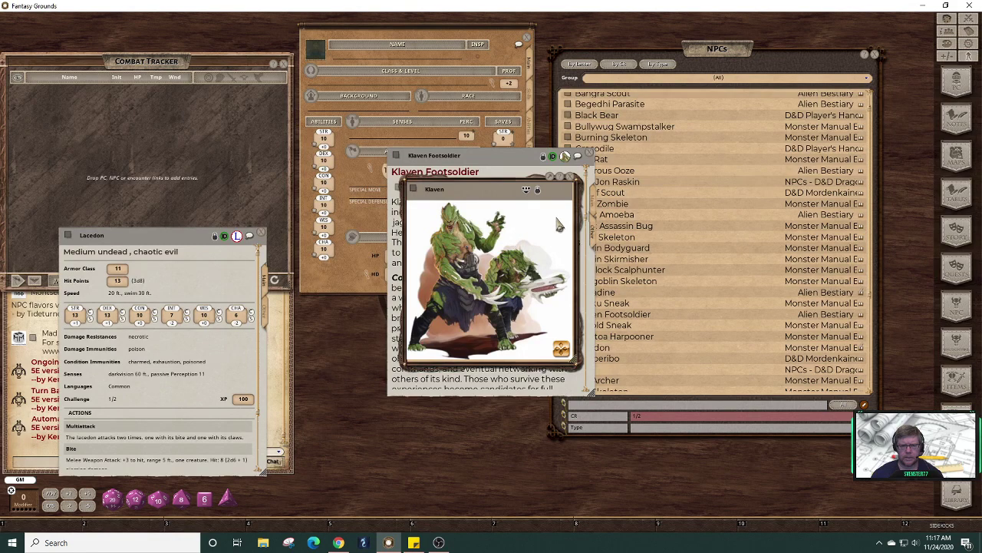
pyautogui.click(574, 179)
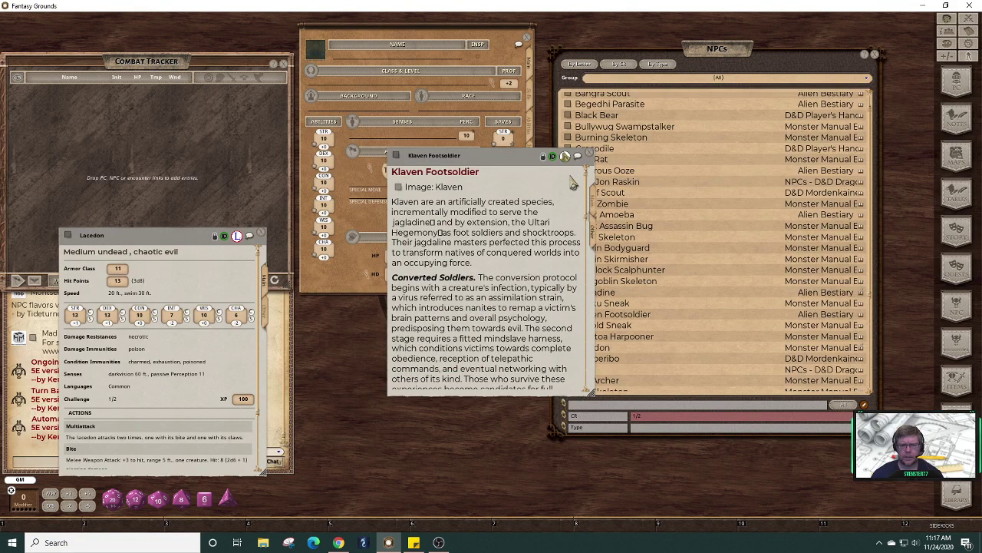
# - Show the Klaven Footsoldier's main stat block and place its window beside the Lacedon's
pyautogui.moveTo(514, 159); pyautogui.dragTo(404, 209)
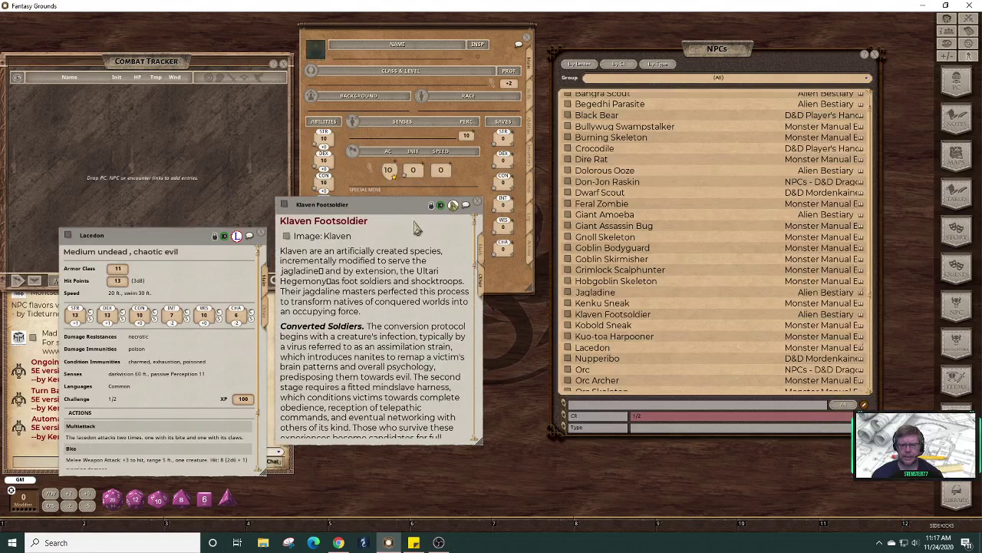
pyautogui.click(482, 258)
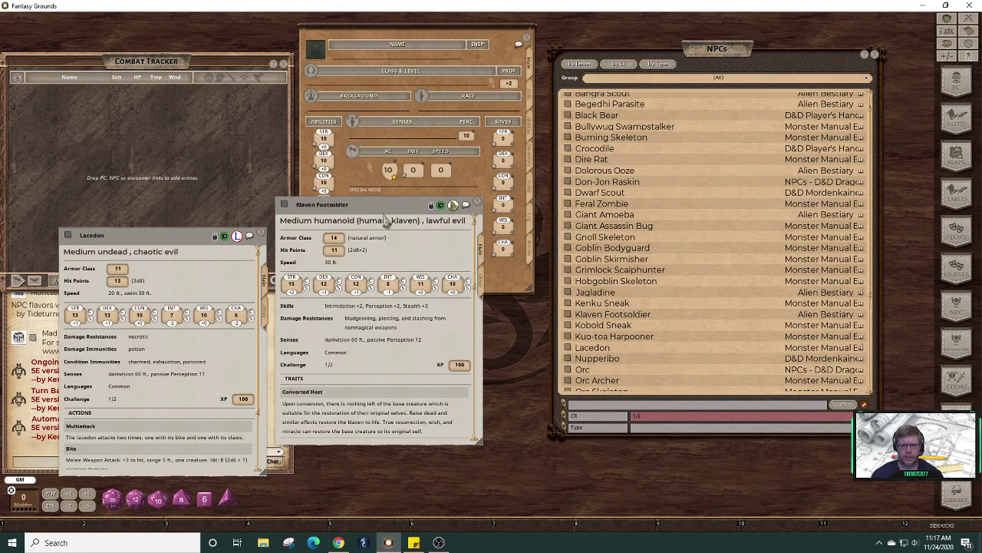
pyautogui.moveTo(389, 219); pyautogui.dragTo(399, 277)
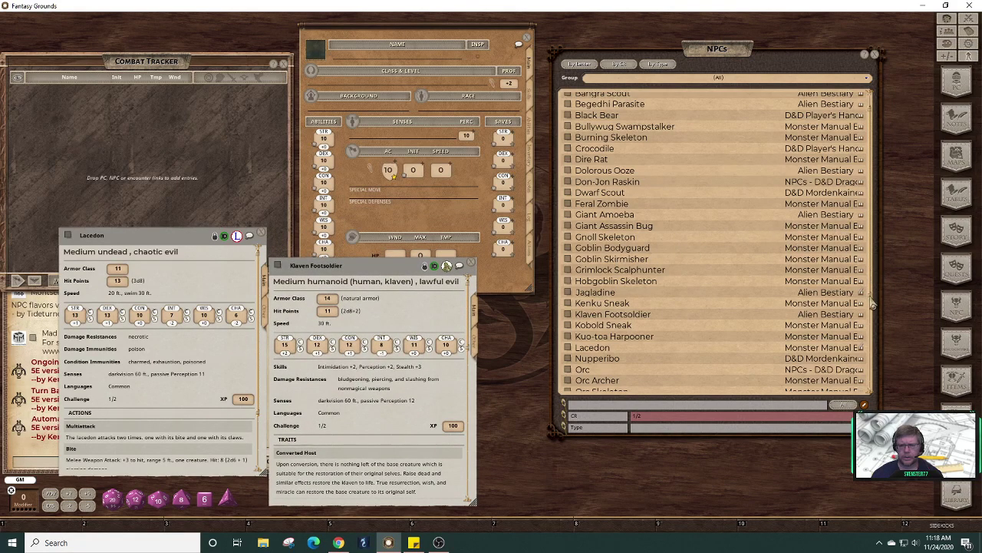
# - Open the Black Bear's record from the NPC list and place it beside the Klaven Footsoldier's
pyautogui.scroll(2, 872, 300)
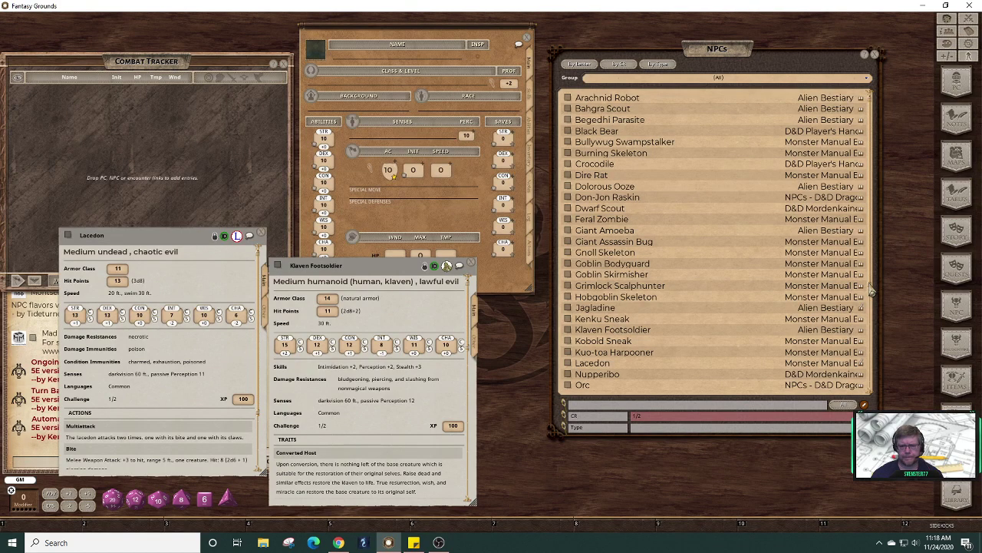
pyautogui.click(568, 132)
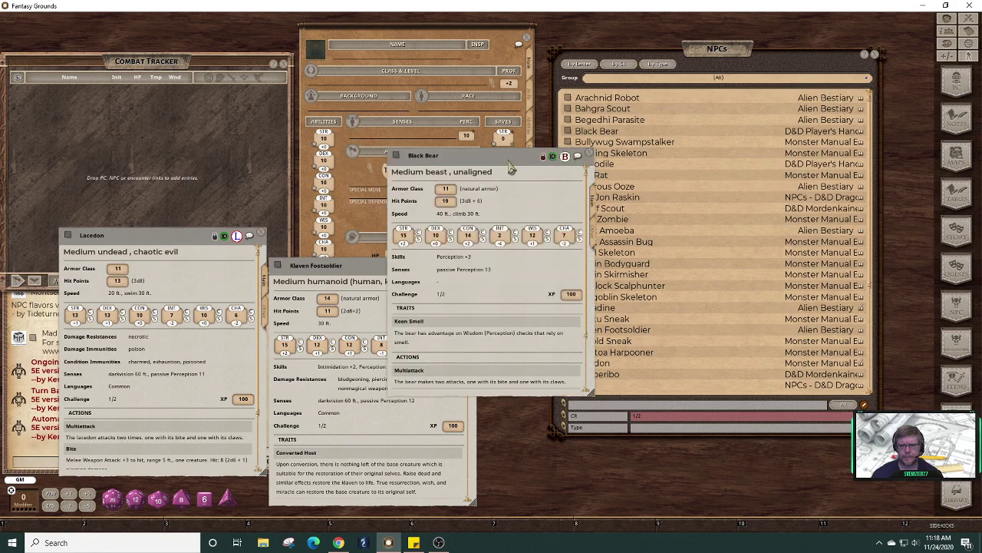
pyautogui.moveTo(498, 168); pyautogui.dragTo(599, 282)
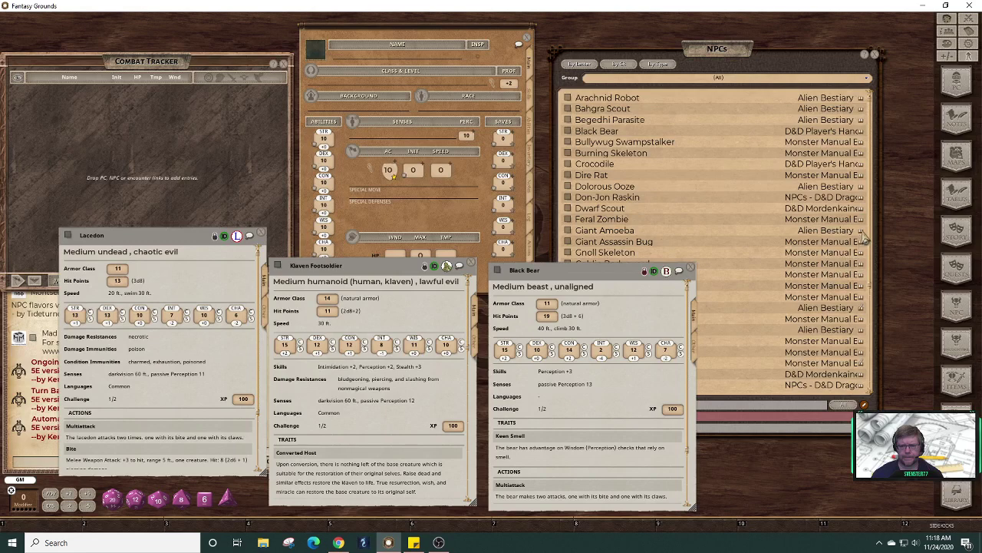
# - Bring the NPC list forward, clear its challenge rating filter, and search the names for "awakened"
pyautogui.click(873, 285)
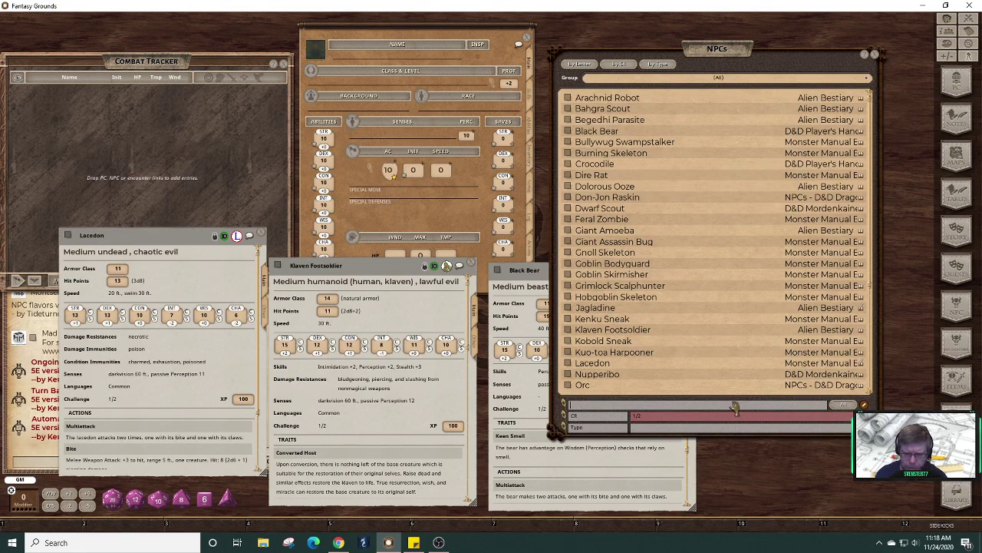
pyautogui.click(844, 415)
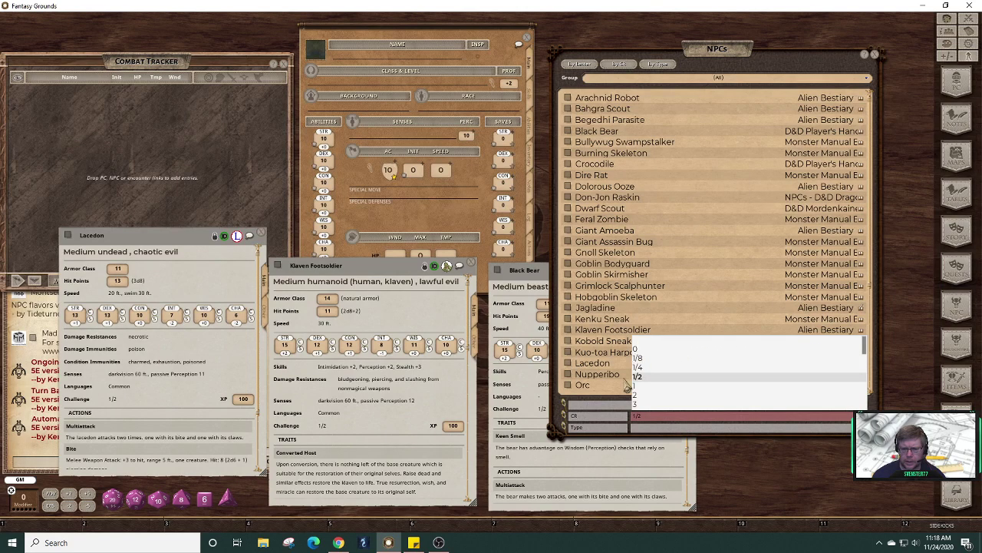
pyautogui.click(610, 409)
pyautogui.write('a')
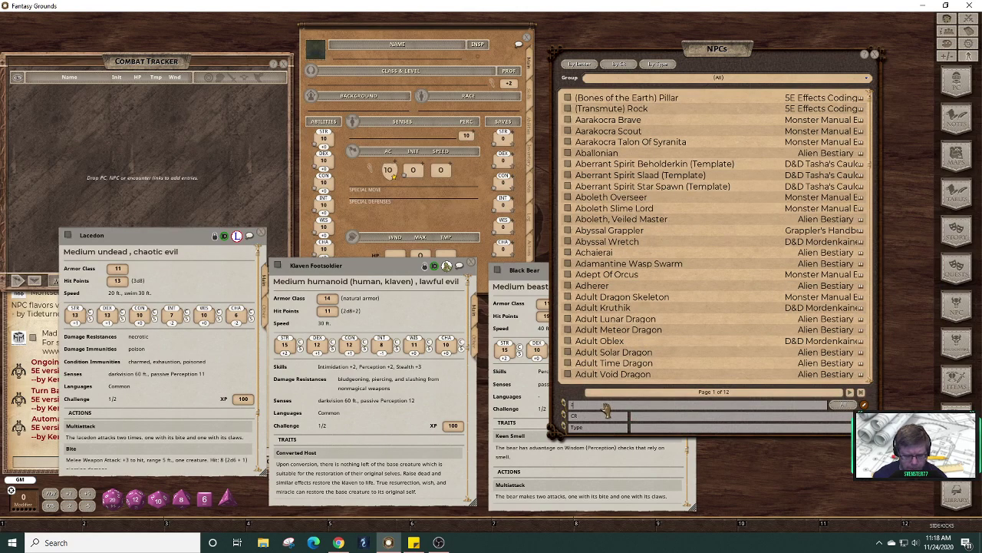
pyautogui.write('wakene')
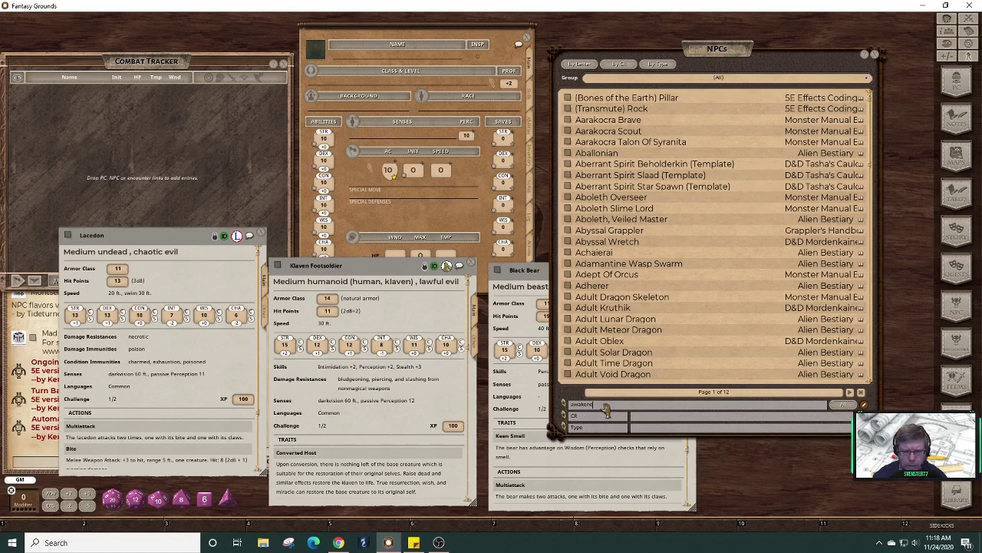
pyautogui.write('d')
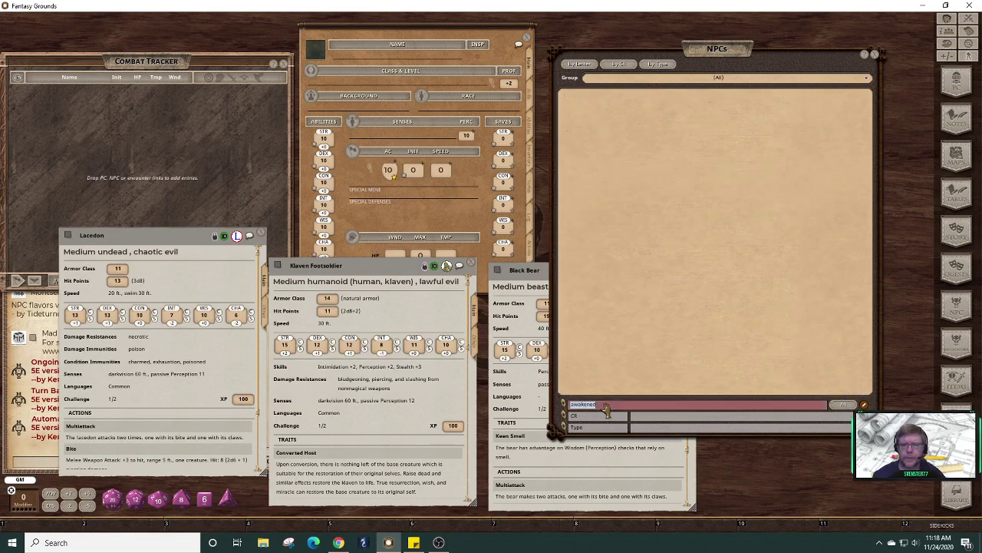
# - Replace the NPC name search with the shorter term "awak", and clear the search text
pyautogui.press('BackSpace')
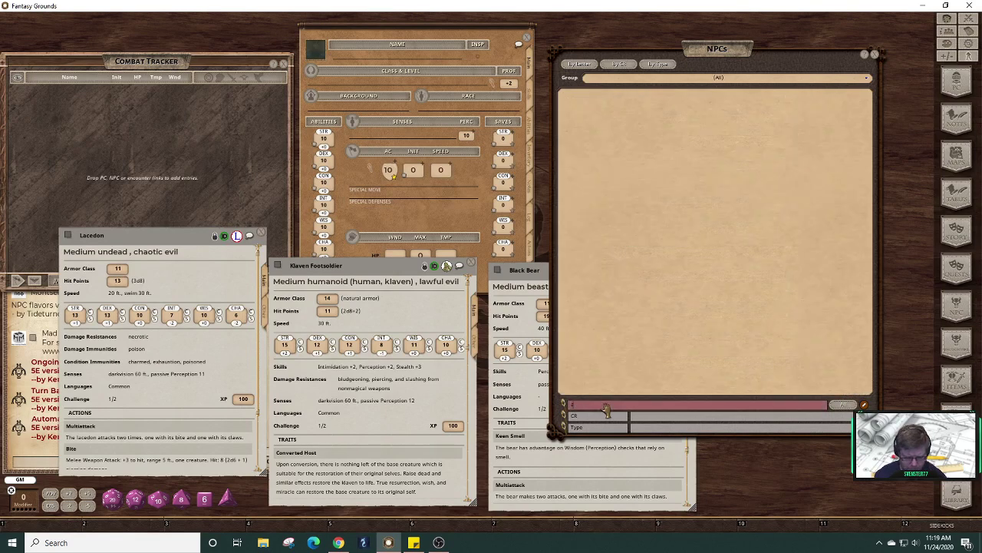
pyautogui.write('awak')
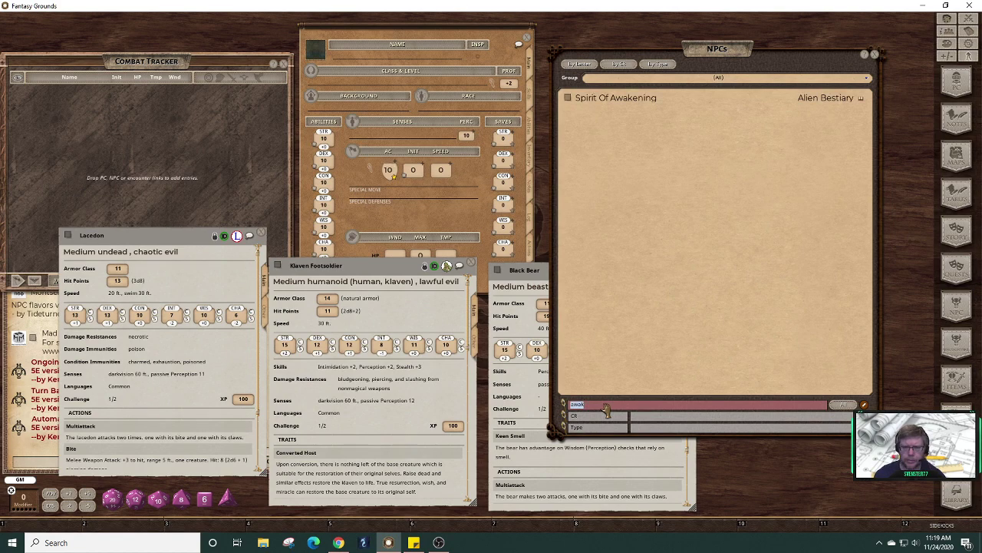
pyautogui.press('BackSpace')
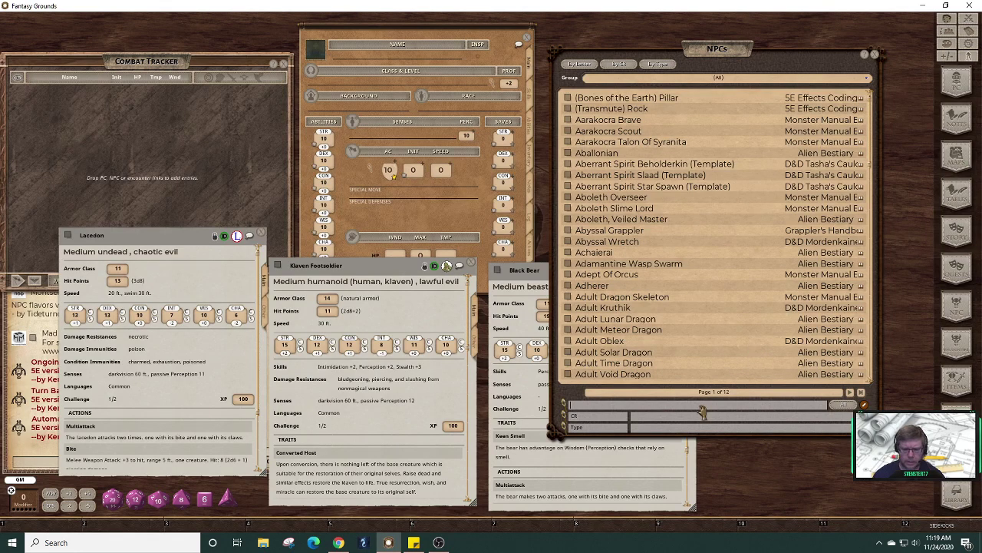
# - Find the Crocodile with the name search "croc" and open its record, closing the NPC list
pyautogui.write('croc')
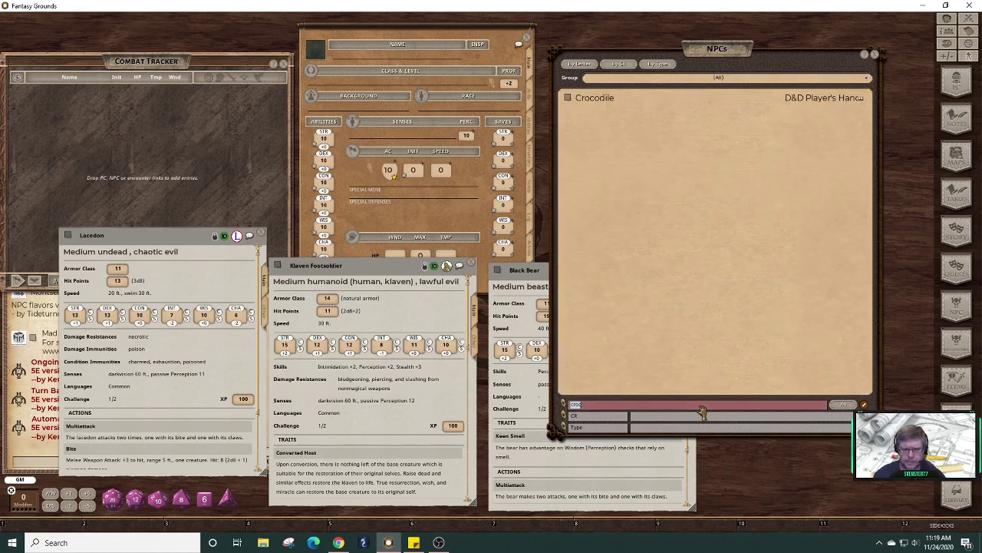
pyautogui.click(569, 102)
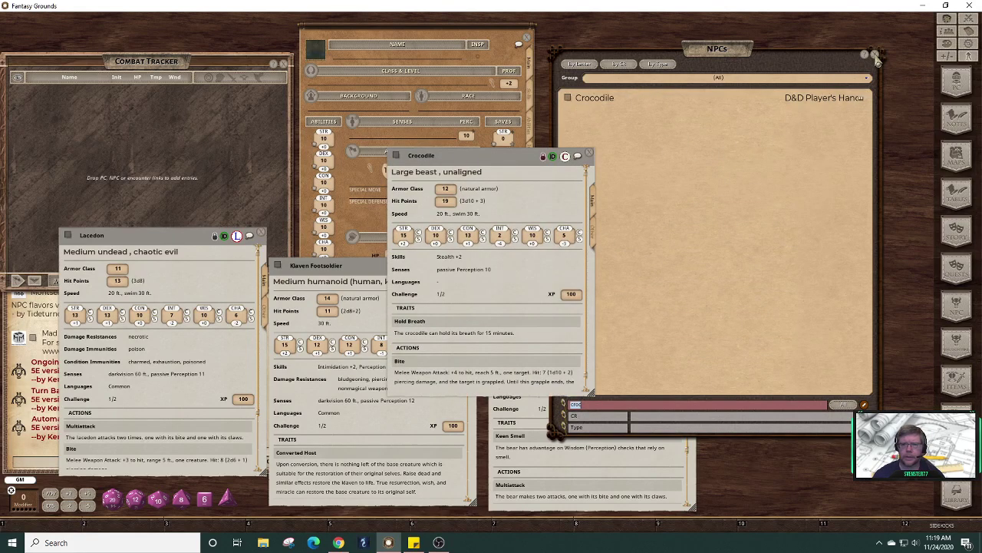
pyautogui.click(875, 56)
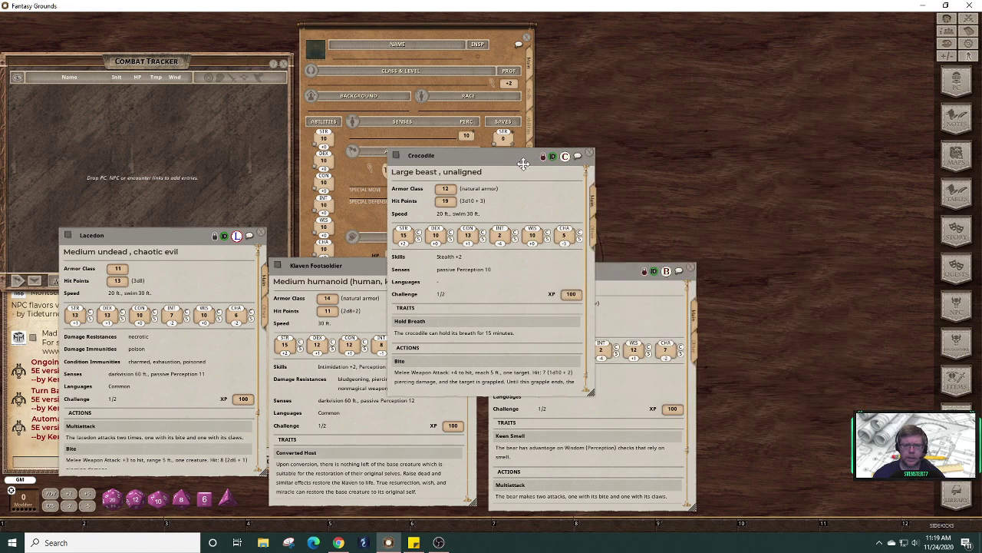
# - Arrange the Crocodile above the Black Bear on one side of the character sheet and the Klaven Footsoldier above the Lacedon on the other
pyautogui.moveTo(504, 152); pyautogui.dragTo(832, 26)
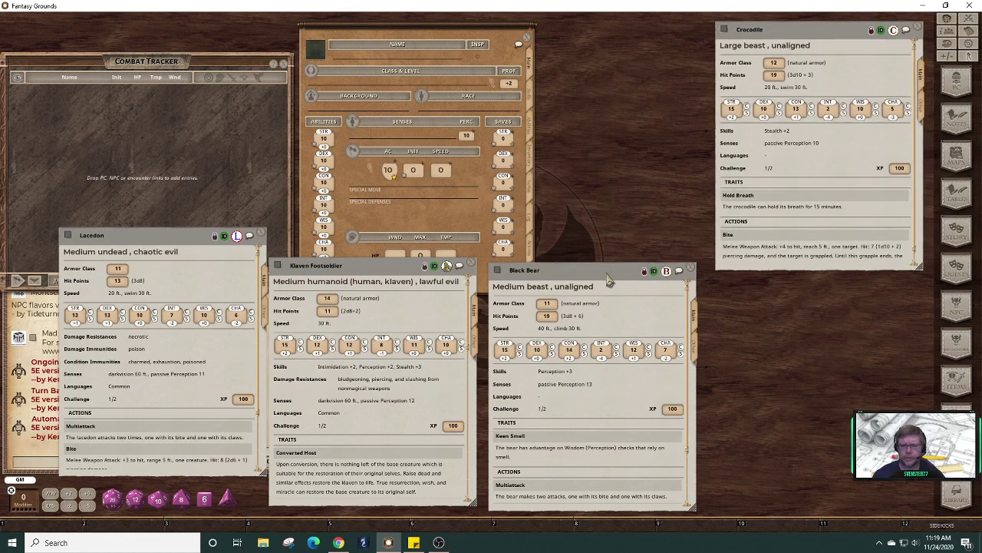
pyautogui.moveTo(623, 273); pyautogui.dragTo(853, 266)
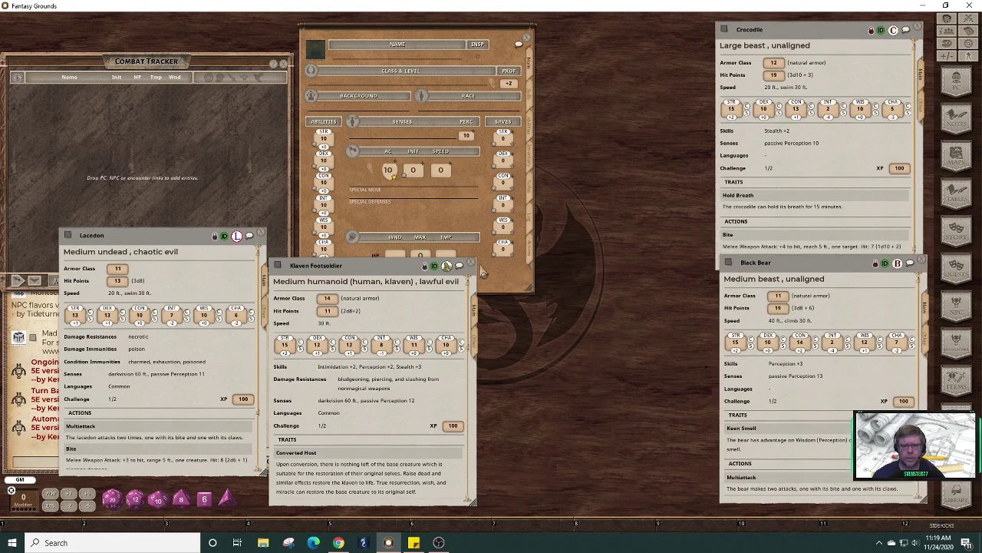
pyautogui.moveTo(189, 241); pyautogui.dragTo(143, 273)
pyautogui.moveTo(368, 278); pyautogui.dragTo(106, 37)
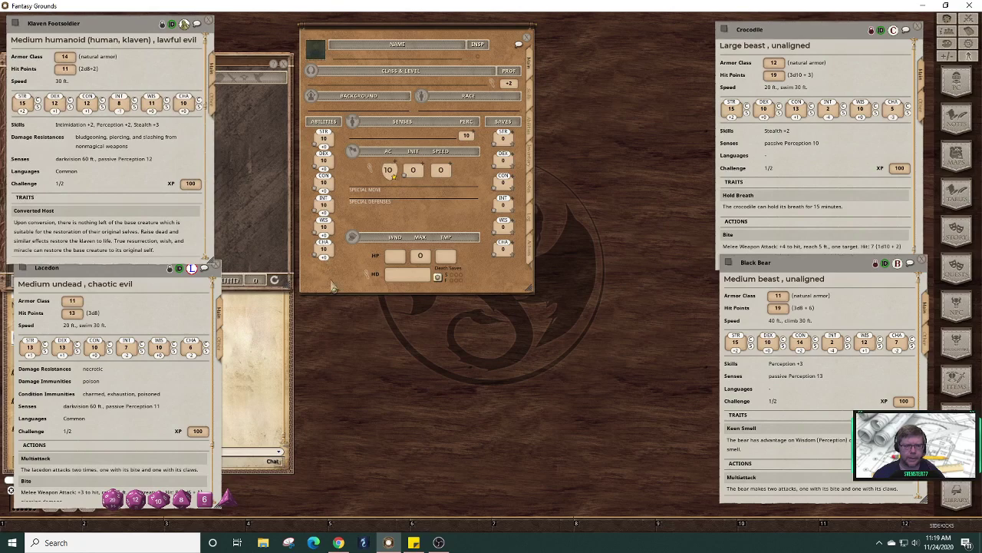
# - Check the Lacedon's description, and move the blank character sheet and the Klaven Footsoldier record closer together
pyautogui.click(223, 354)
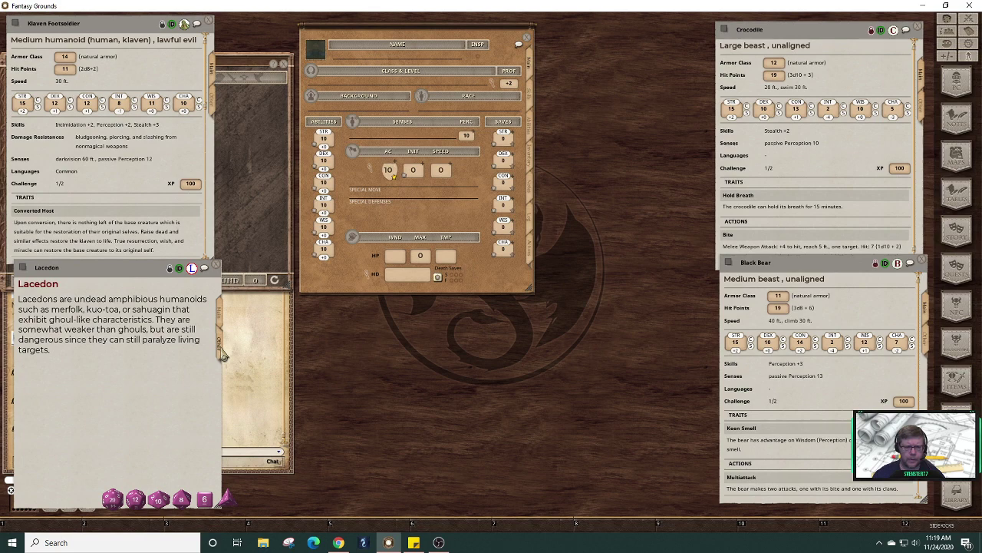
pyautogui.click(221, 314)
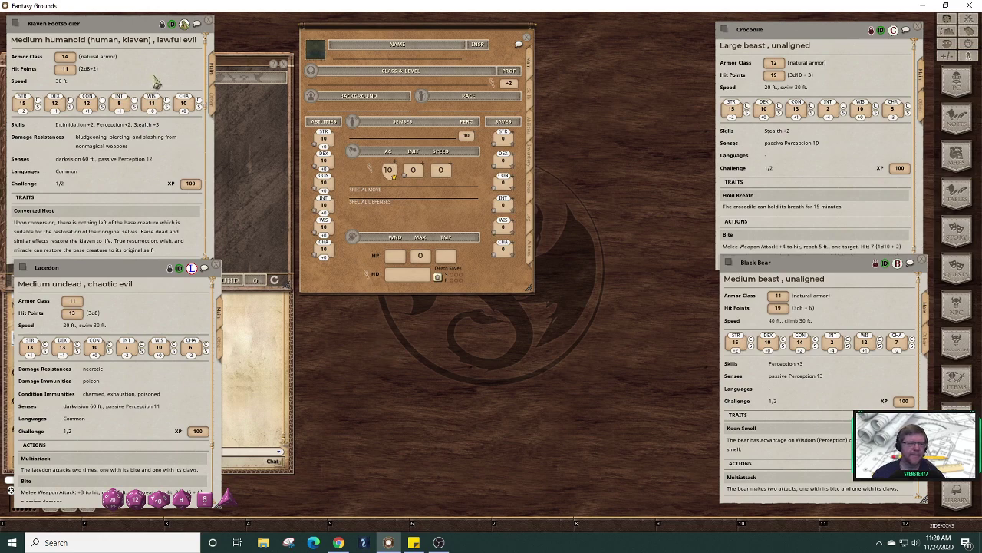
pyautogui.moveTo(153, 81); pyautogui.dragTo(161, 85)
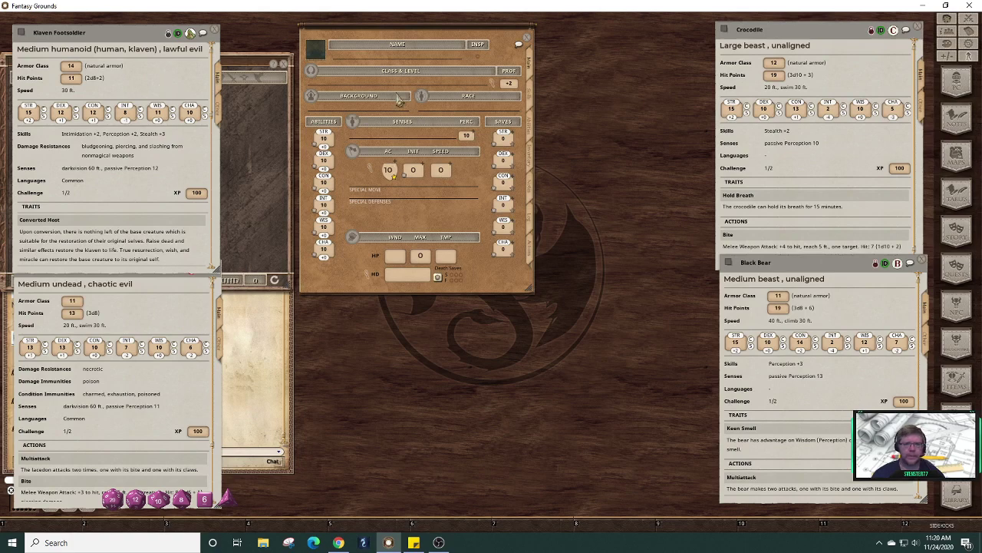
pyautogui.moveTo(363, 45); pyautogui.dragTo(428, 75)
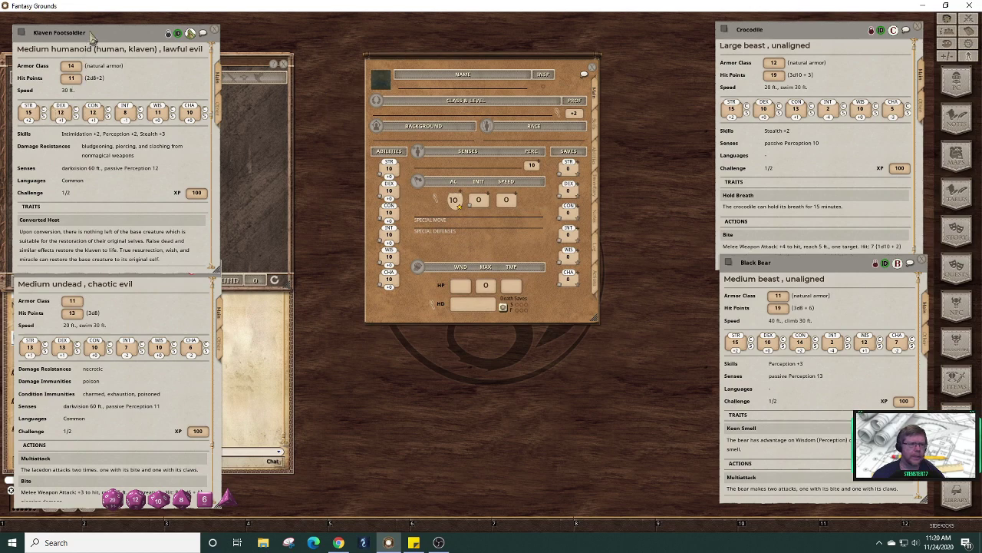
pyautogui.moveTo(114, 33); pyautogui.dragTo(224, 80)
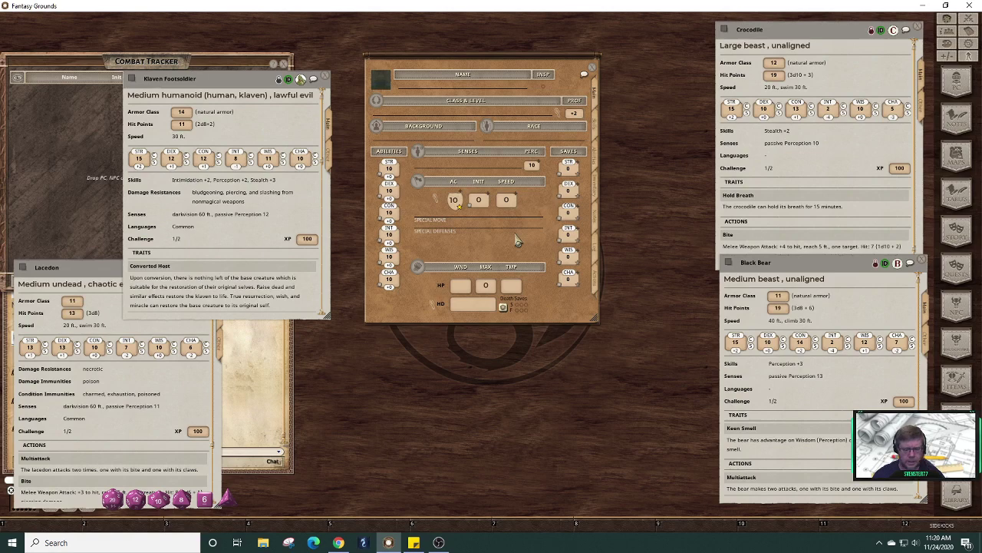
# - Enter Klaven as the character's race, and set Strength to 15 and Dexterity to 12
pyautogui.write('aven')
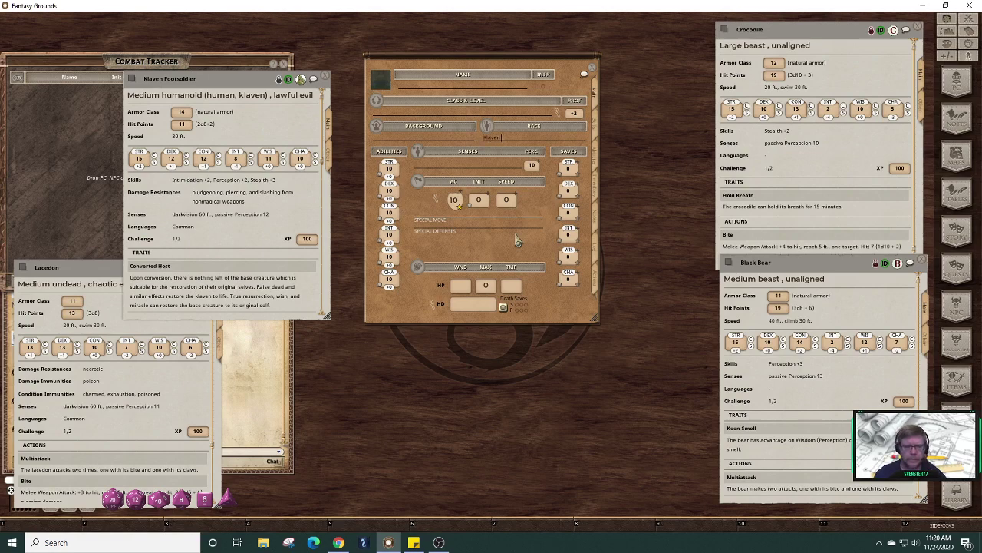
pyautogui.press('shift')
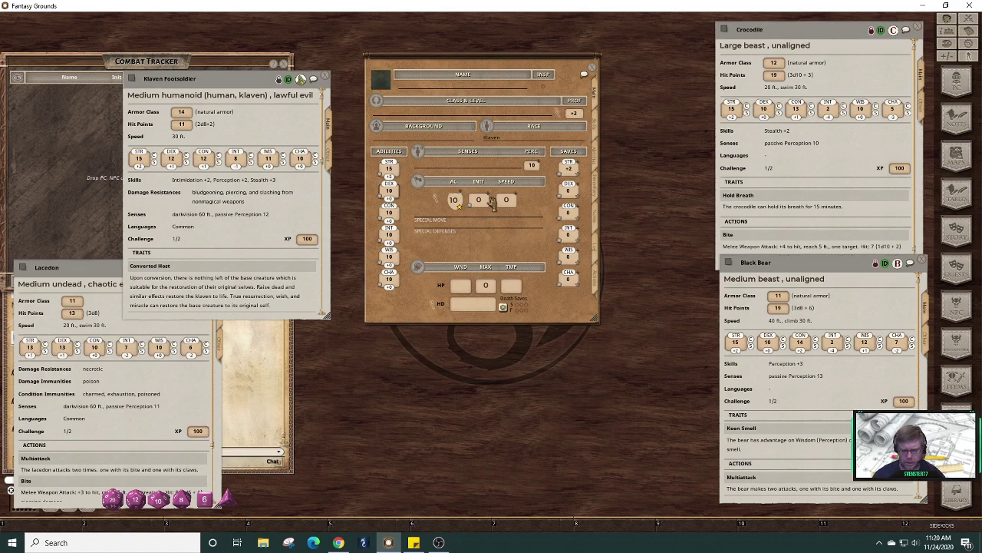
pyautogui.click(492, 201)
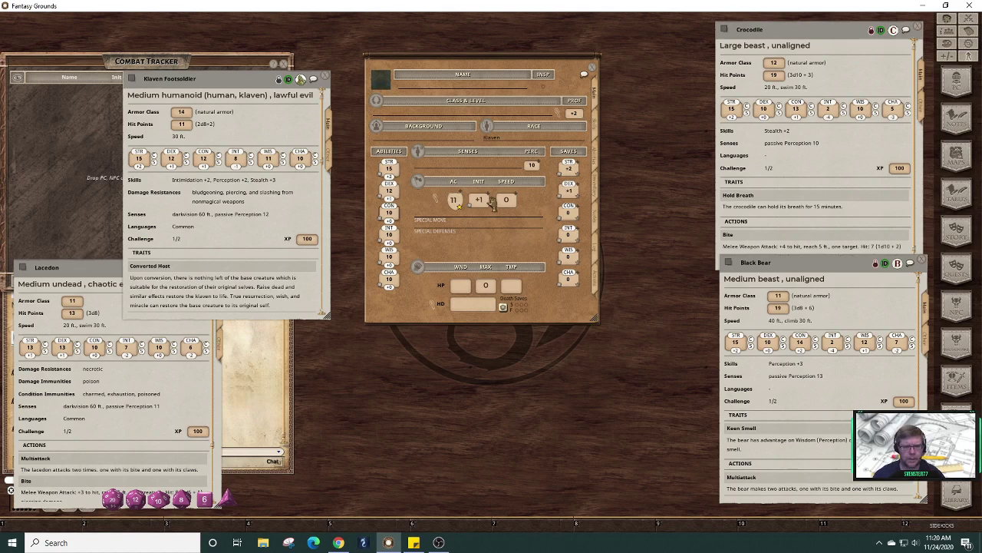
# - Open the Klaven image from the Klaven Footsoldier's description, place it beside the character sheet, and return the record to its statistics
pyautogui.click(328, 153)
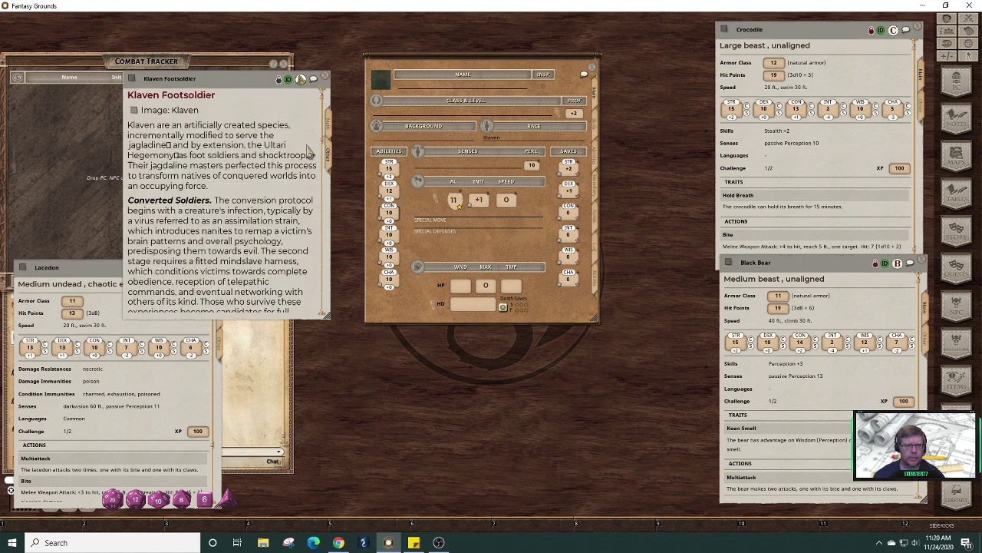
pyautogui.click(135, 110)
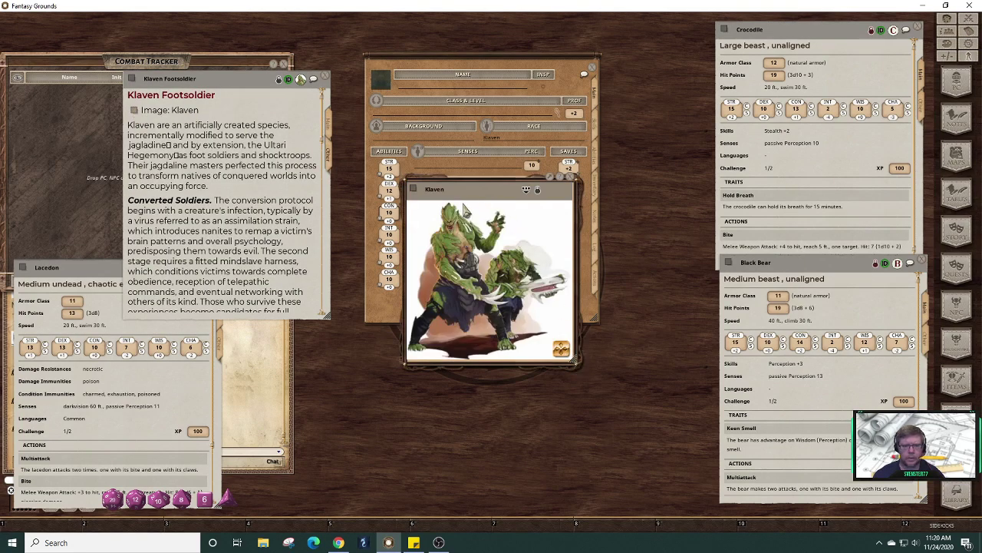
pyautogui.moveTo(469, 203); pyautogui.dragTo(683, 70)
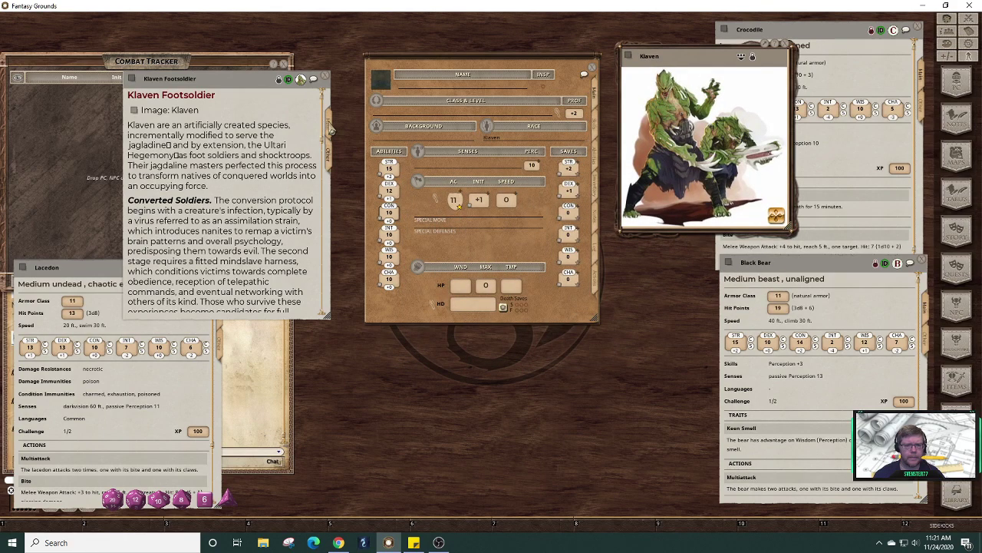
pyautogui.click(329, 131)
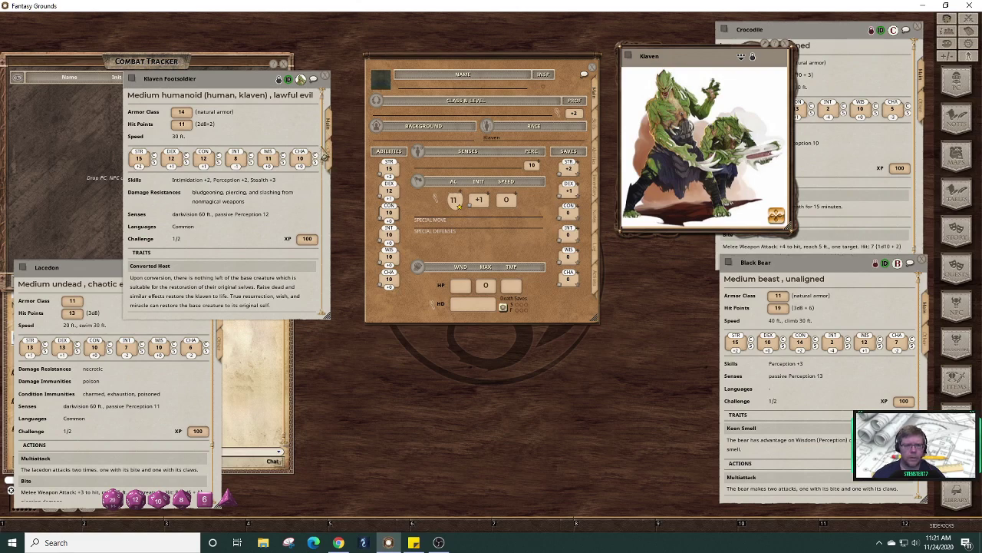
# - Set Constitution to 12, Intelligence to 8 and Wisdom to 11, and give the armor class a miscellaneous bonus of 3
pyautogui.moveTo(326, 155); pyautogui.dragTo(326, 115)
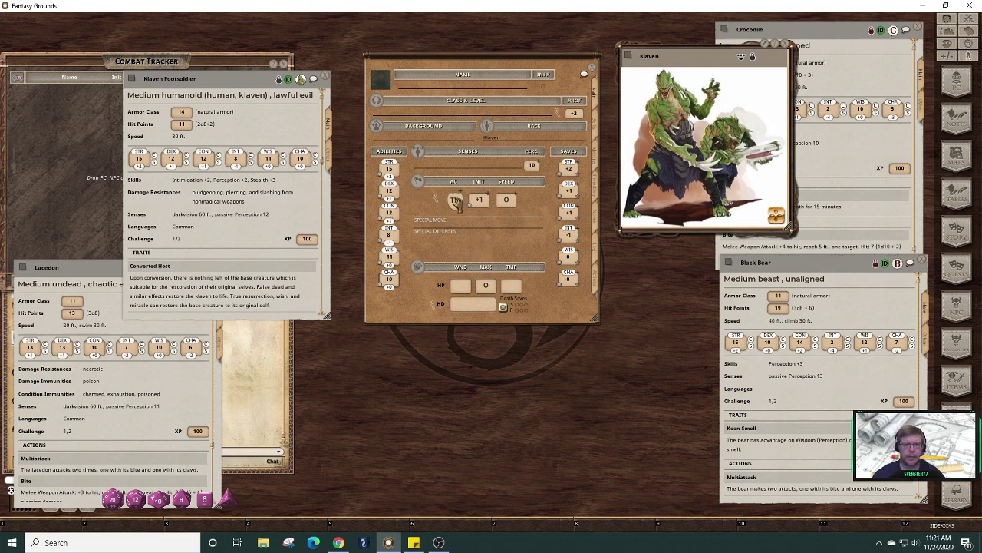
pyautogui.moveTo(455, 199); pyautogui.dragTo(439, 201)
pyautogui.click(439, 201)
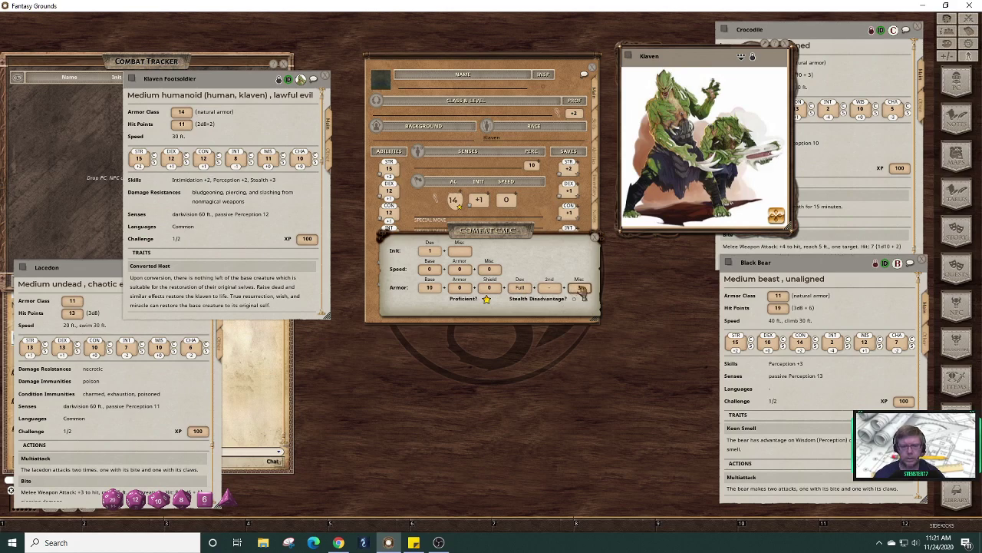
pyautogui.click(595, 238)
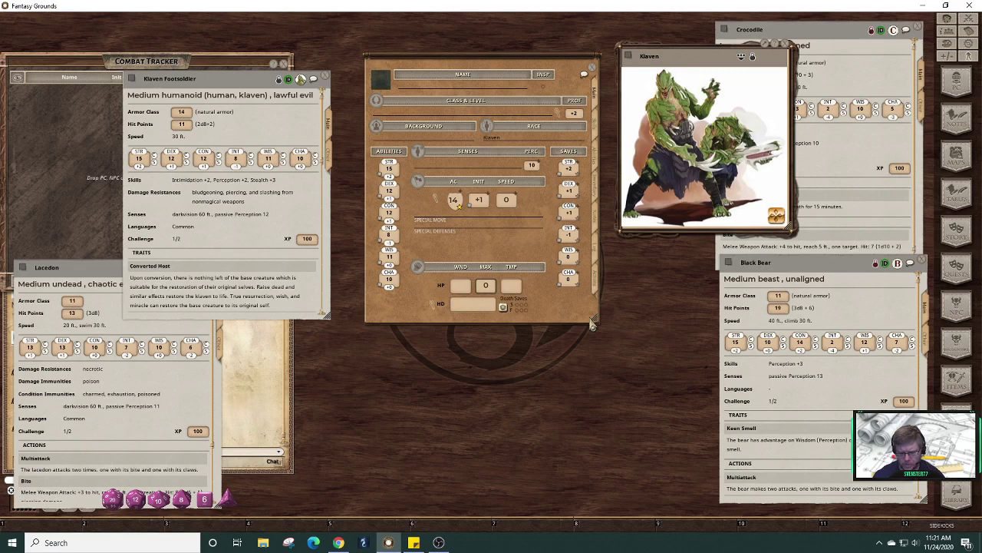
# - Set the character's maximum hit points to 18 and base speed to 30
pyautogui.write('18')
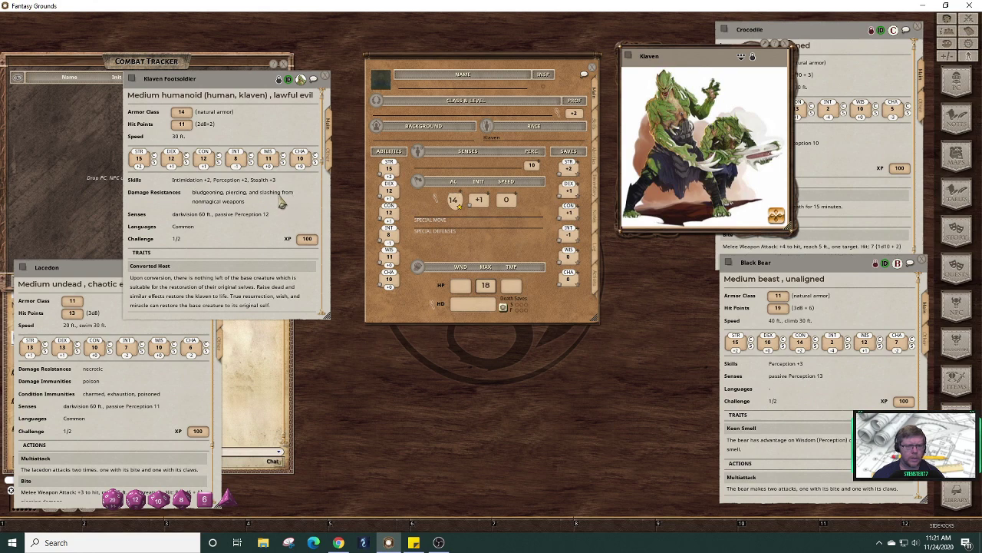
pyautogui.click(438, 220)
pyautogui.click(440, 203)
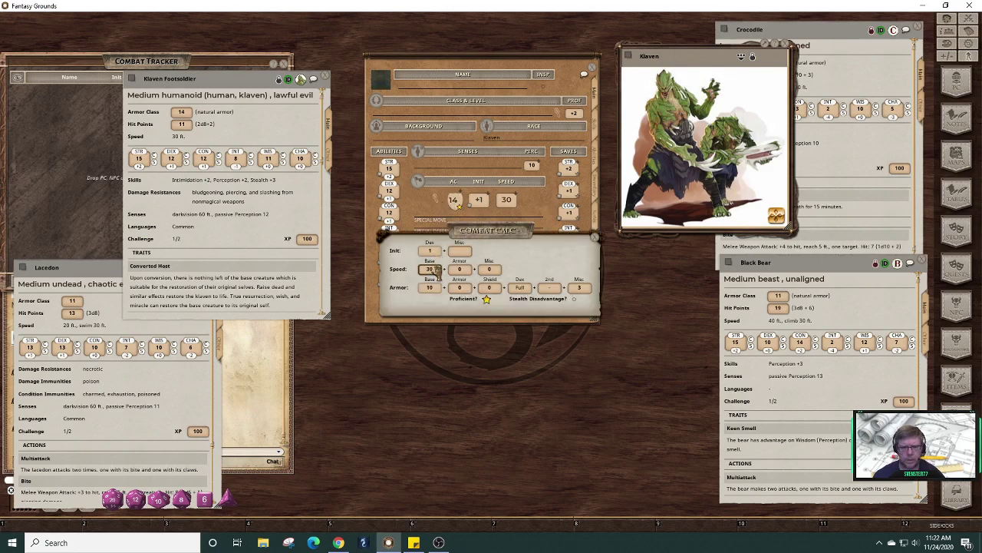
pyautogui.click(595, 240)
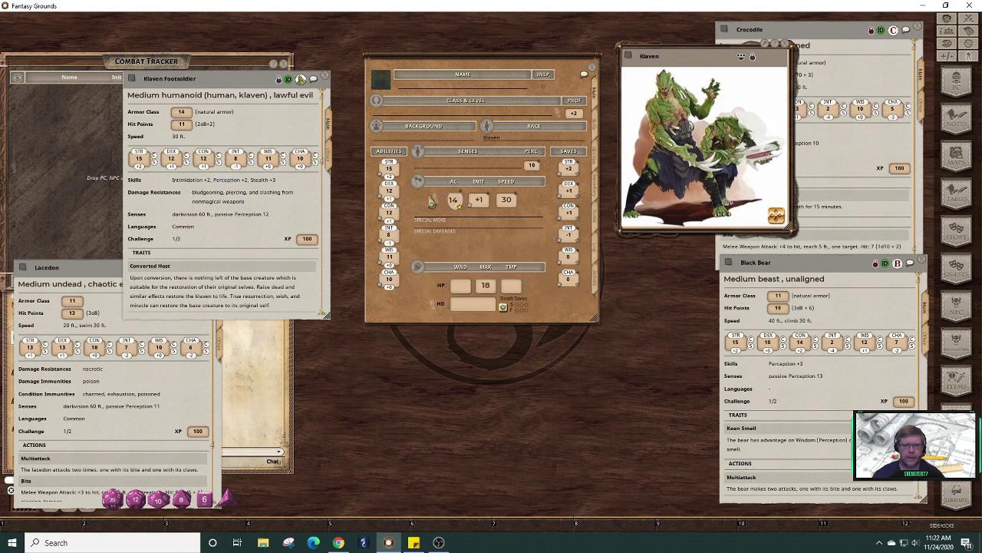
# - Mark the character as proficient in Intimidation, Perception and Stealth, and make the character sheet taller to fit all skills
pyautogui.click(597, 130)
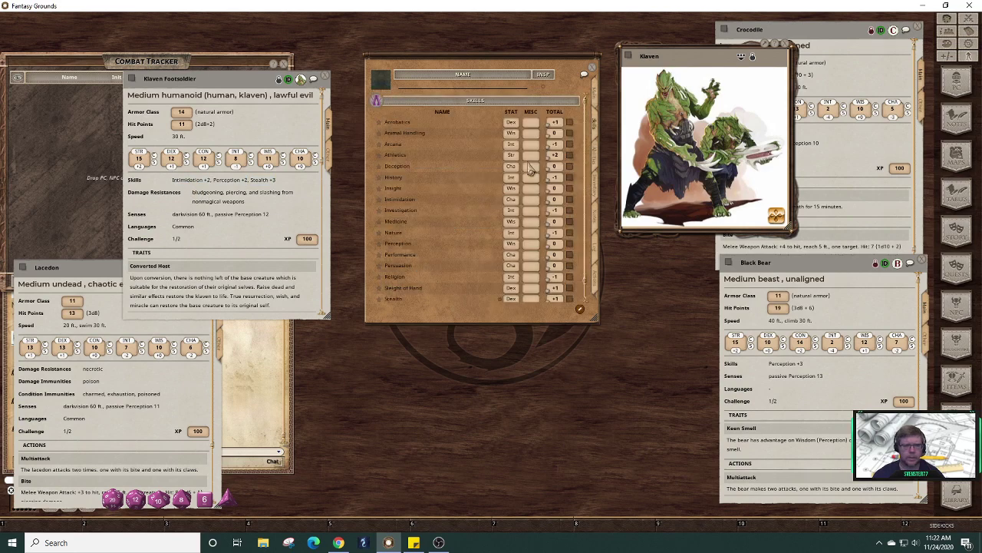
pyautogui.click(378, 199)
pyautogui.moveTo(597, 329); pyautogui.dragTo(597, 385)
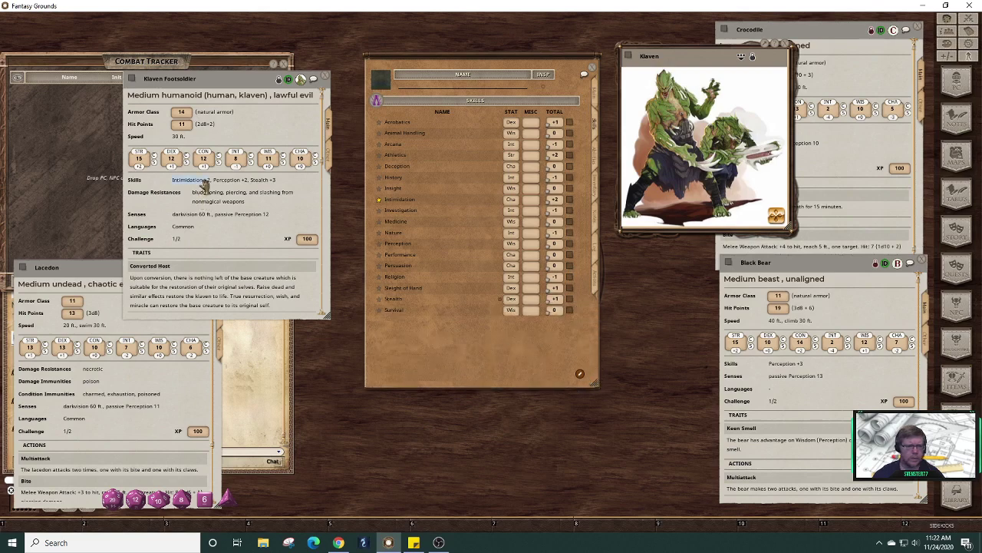
pyautogui.click(379, 243)
pyautogui.click(380, 299)
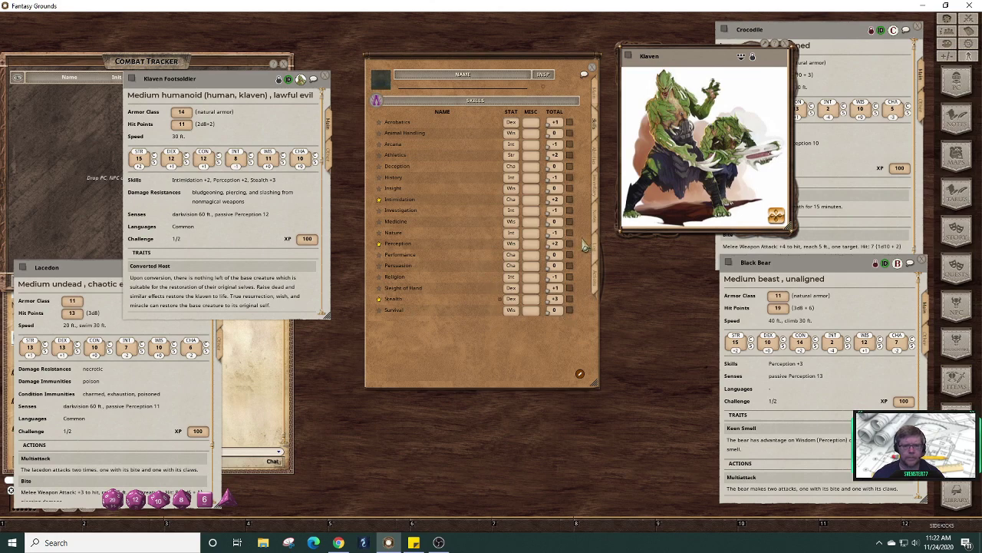
# - Go back to the character's main statistics, roll a d6, and bring up the character's actions page
pyautogui.click(596, 86)
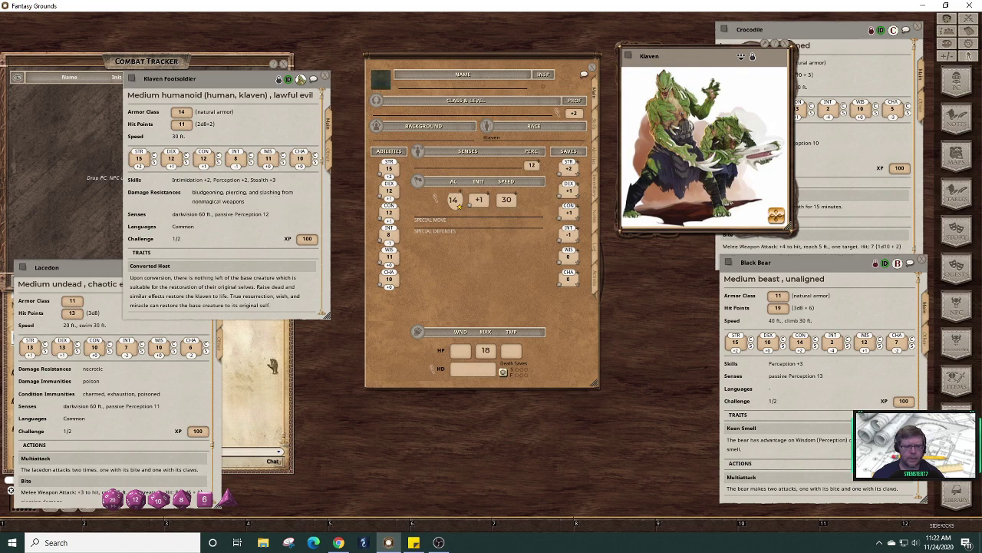
pyautogui.moveTo(206, 500); pyautogui.dragTo(358, 380)
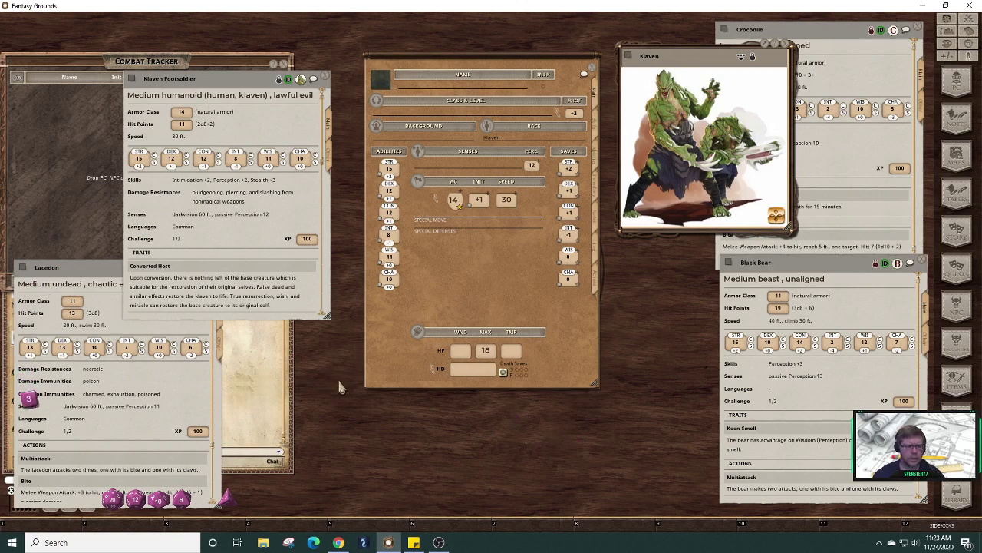
pyautogui.click(600, 285)
pyautogui.rightClick(443, 201)
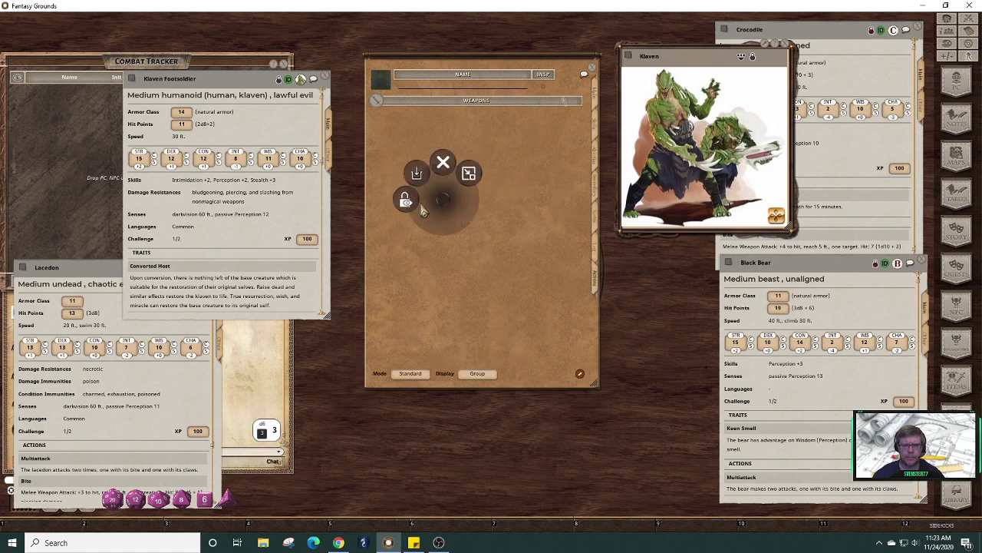
pyautogui.click(520, 238)
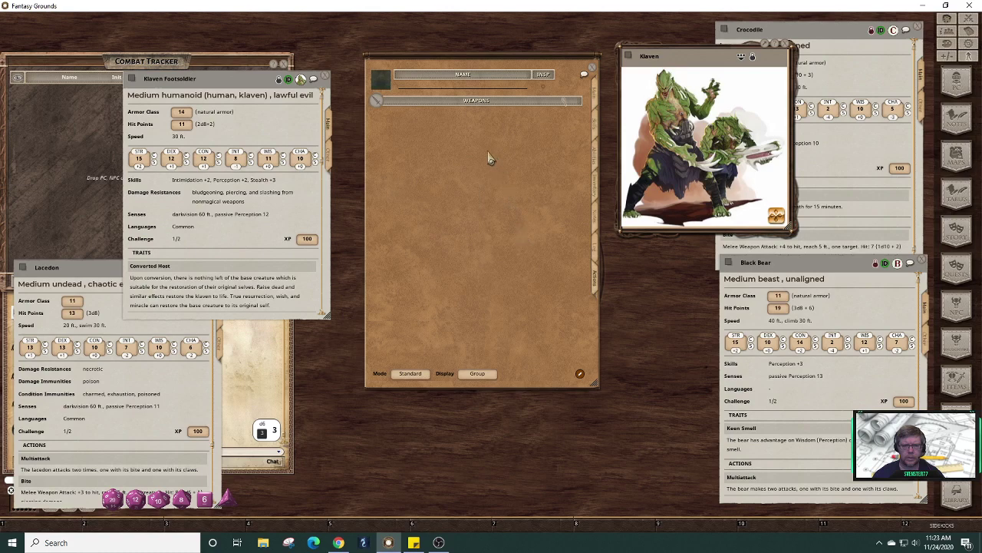
pyautogui.rightClick(452, 114)
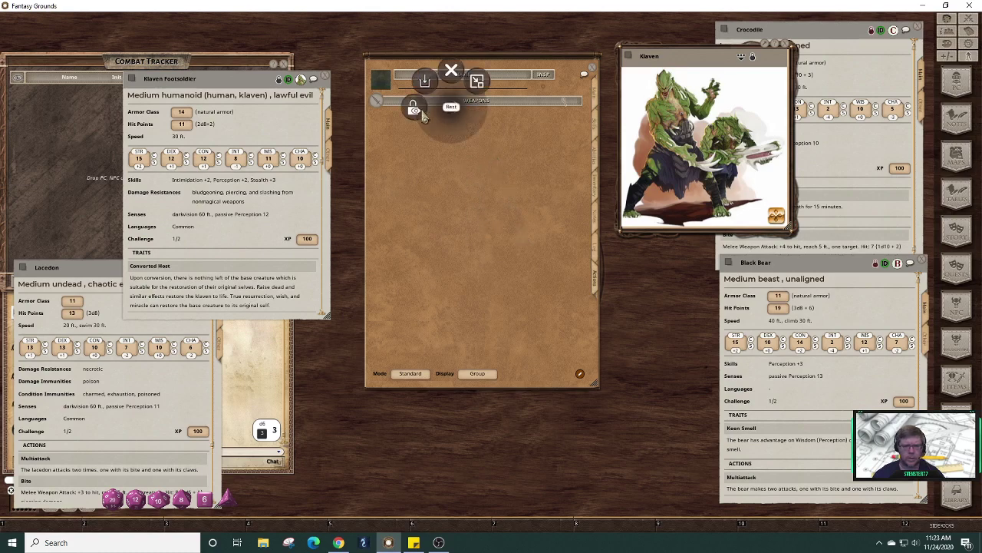
pyautogui.click(482, 121)
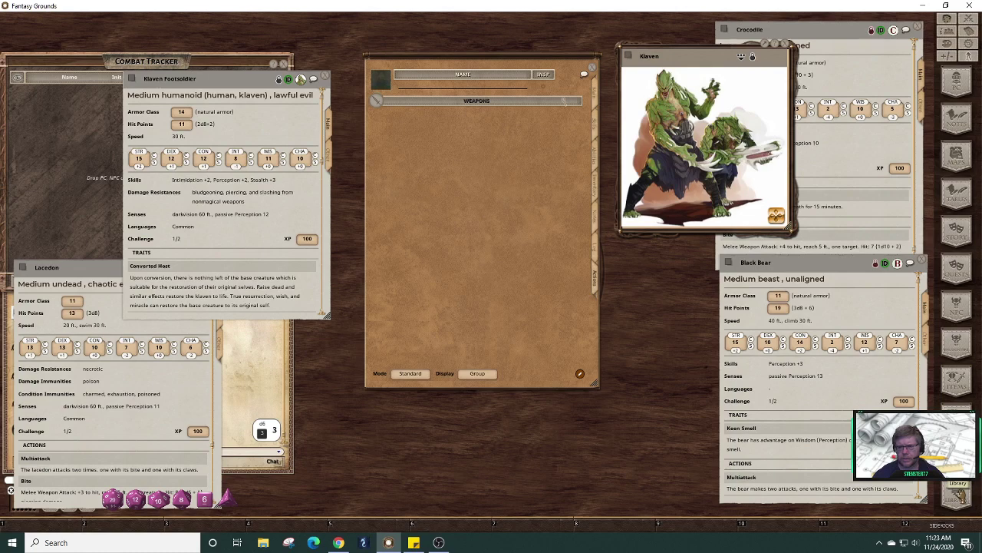
# - Enable the Spells shortcut in the library, and close the library
pyautogui.click(957, 496)
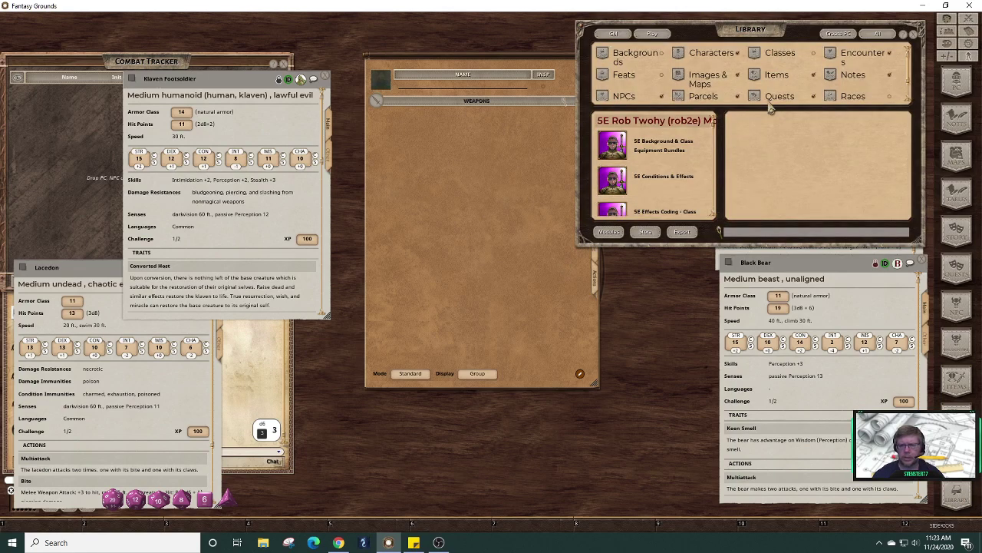
pyautogui.moveTo(909, 67); pyautogui.dragTo(915, 100)
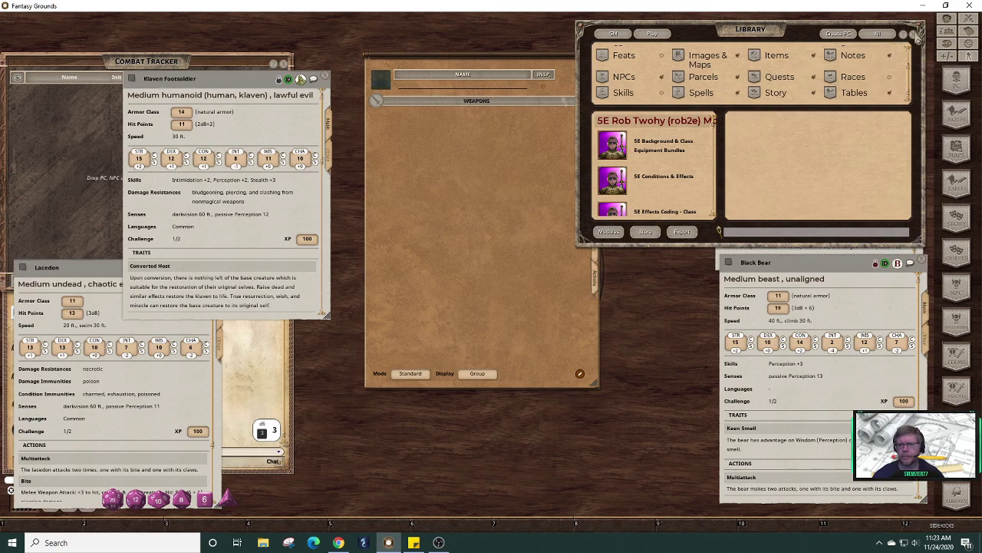
pyautogui.click(915, 34)
# - Open the spell list beside the character sheet, and add Abi-Dalzim's Horrid Wilting to the character's actions
pyautogui.click(964, 388)
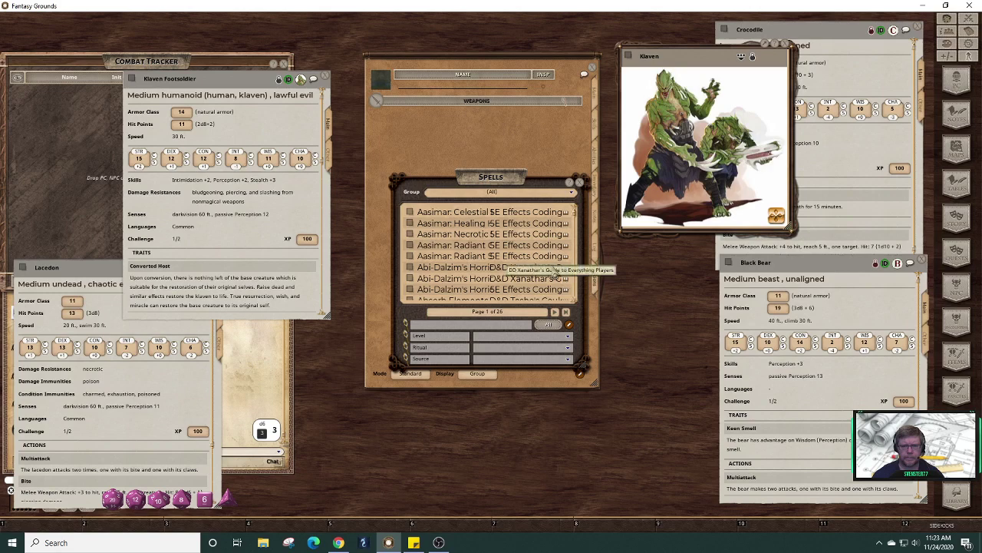
pyautogui.moveTo(549, 186); pyautogui.dragTo(778, 248)
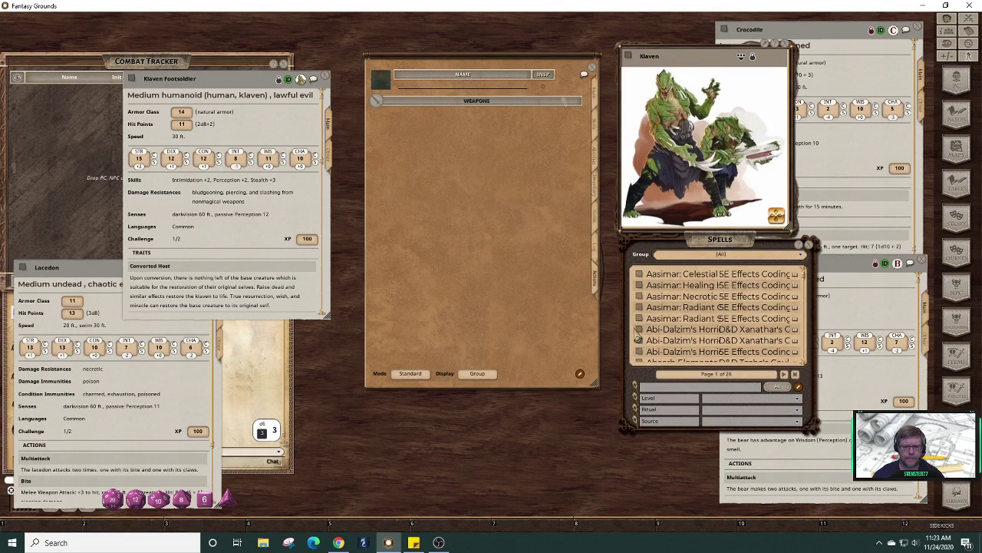
pyautogui.moveTo(637, 337); pyautogui.dragTo(496, 247)
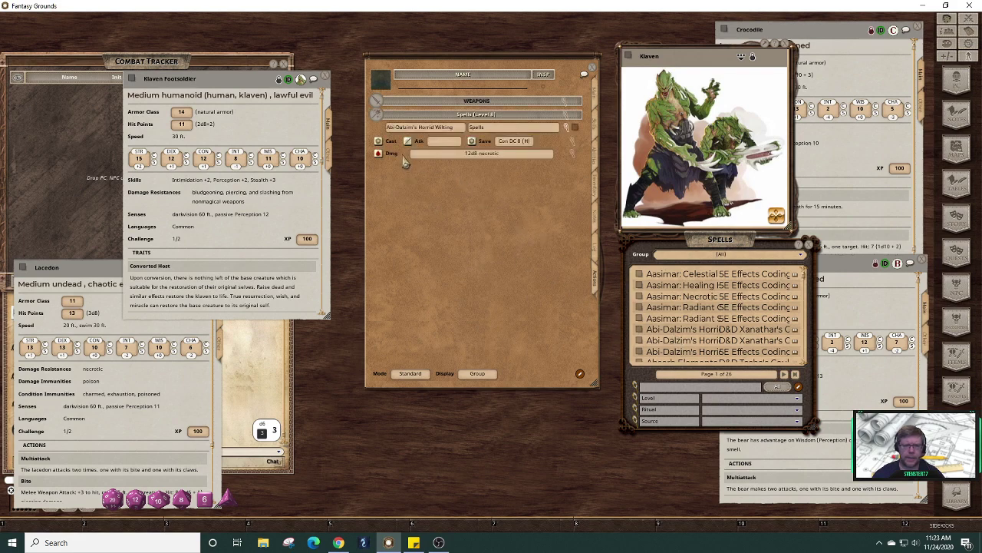
# - Add a power named "Klaven: Tough Hide" with the group "Resistance to slashing damage" to the character's actions
pyautogui.rightClick(379, 132)
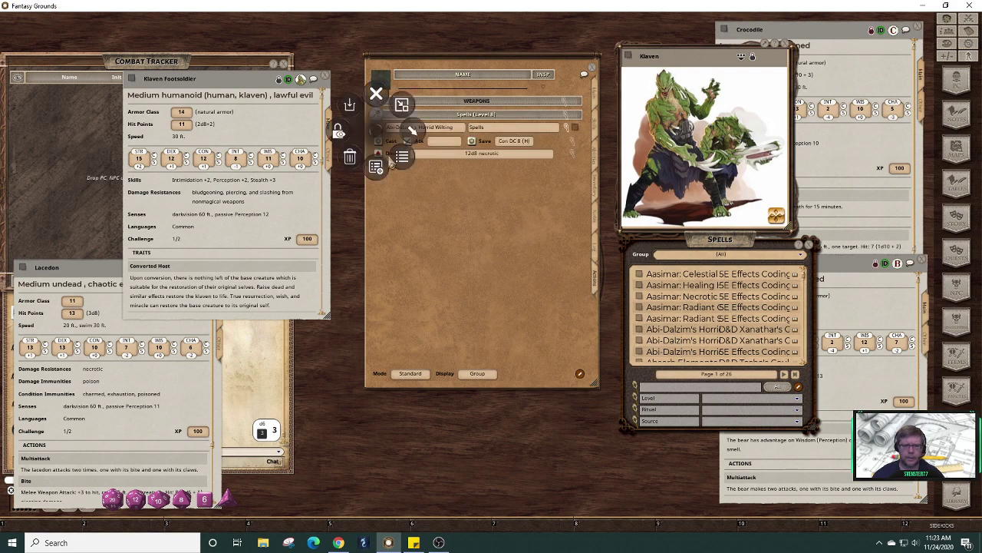
pyautogui.click(412, 130)
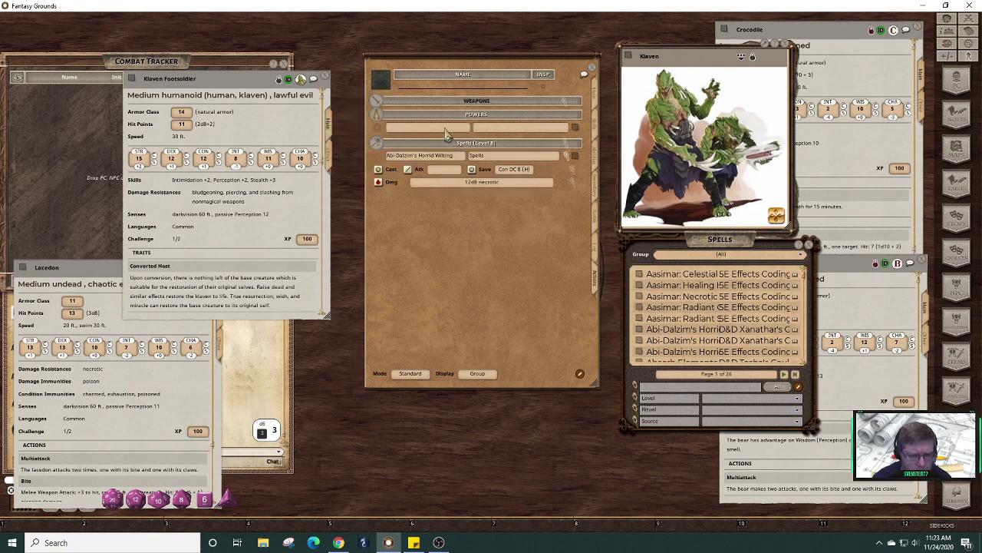
pyautogui.write('S')
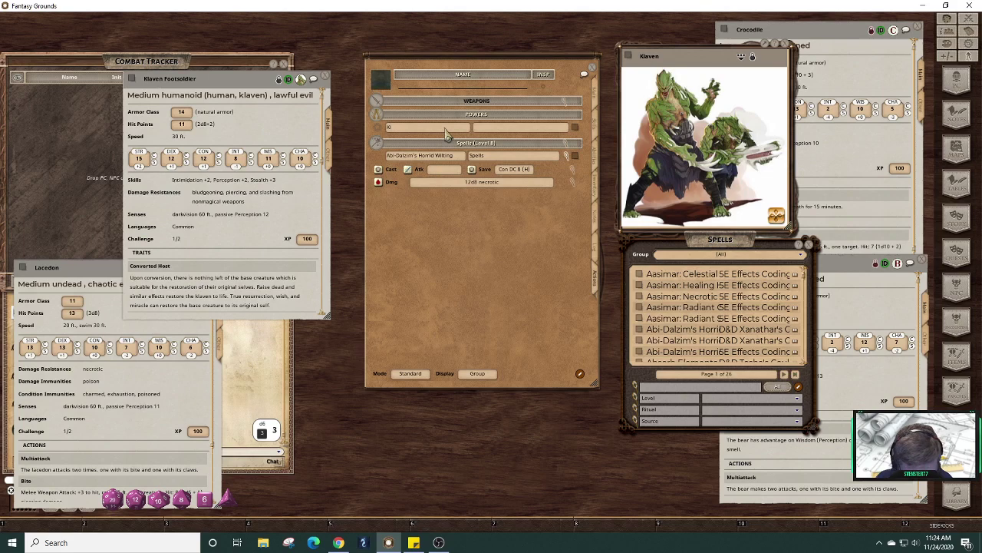
pyautogui.write('laven')
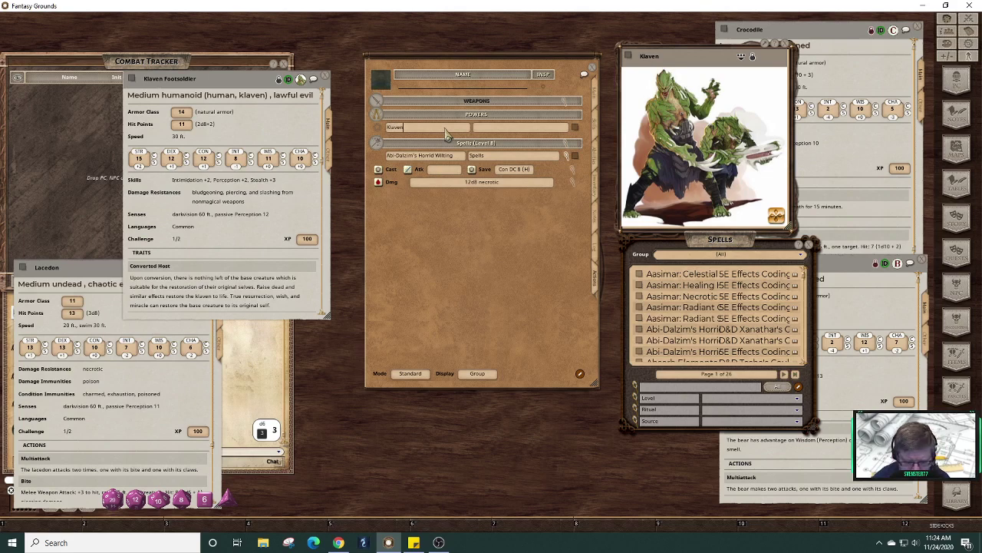
pyautogui.write(':')
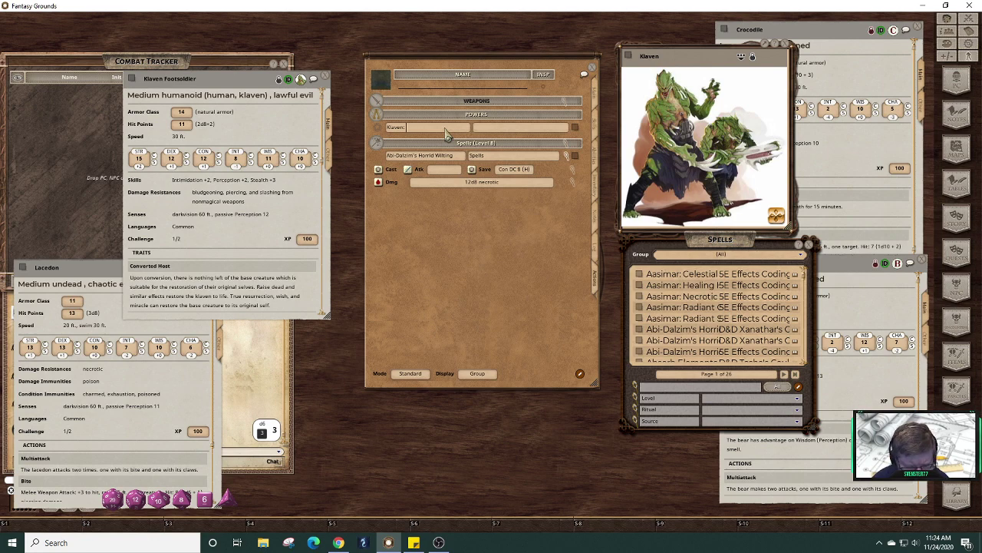
pyautogui.write('Hide')
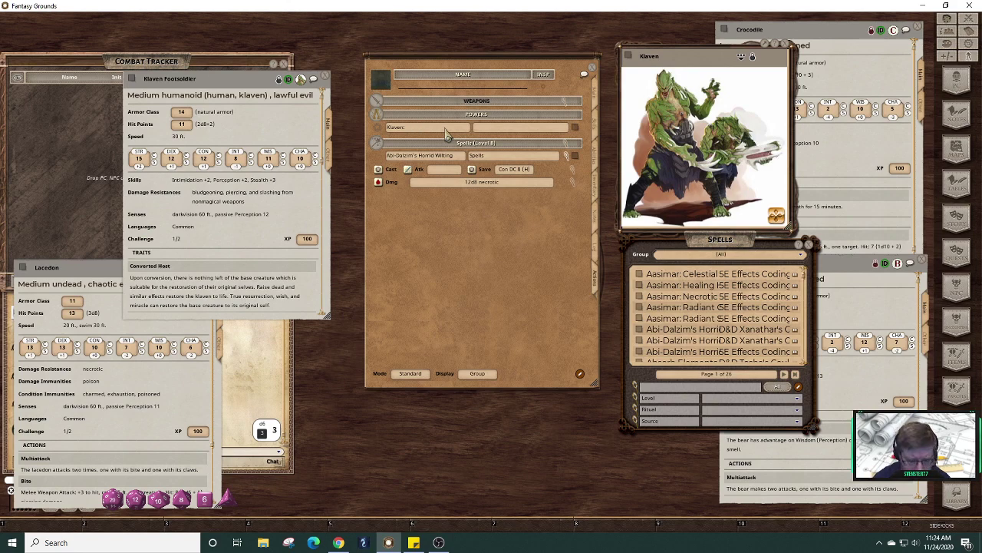
pyautogui.write('YTe')
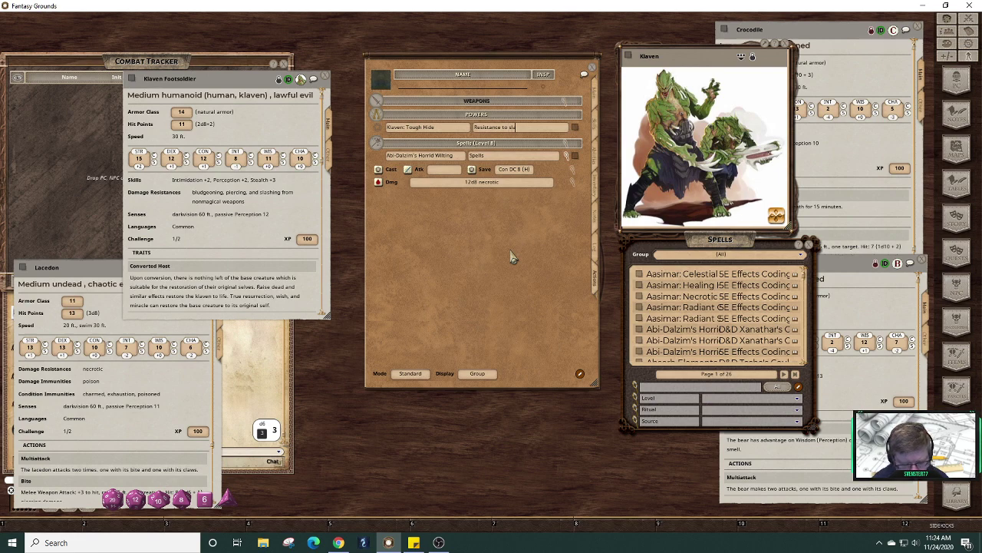
pyautogui.write('shing damage')
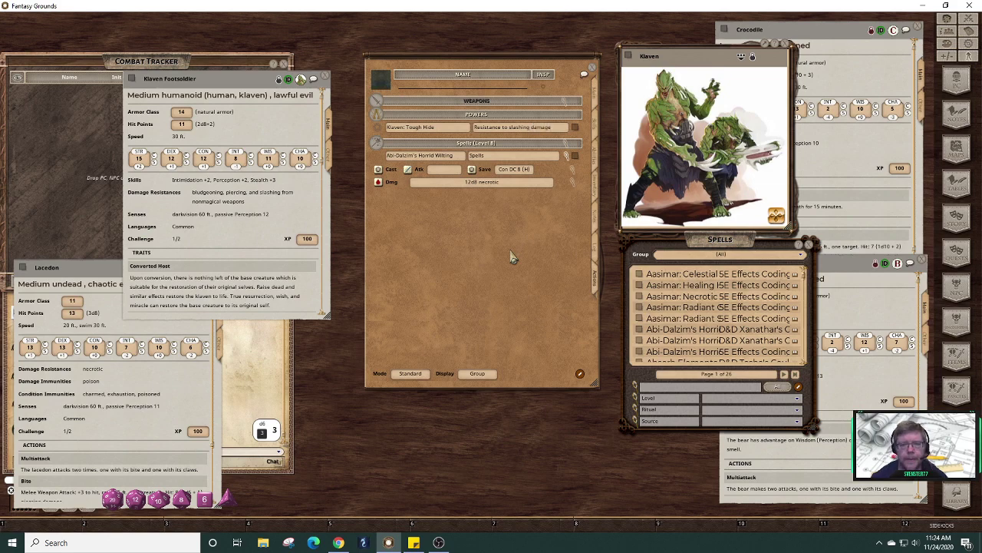
# - Add an effect action to the Klaven: Tough Hide power and open the effect's details
pyautogui.rightClick(444, 129)
pyautogui.click(490, 131)
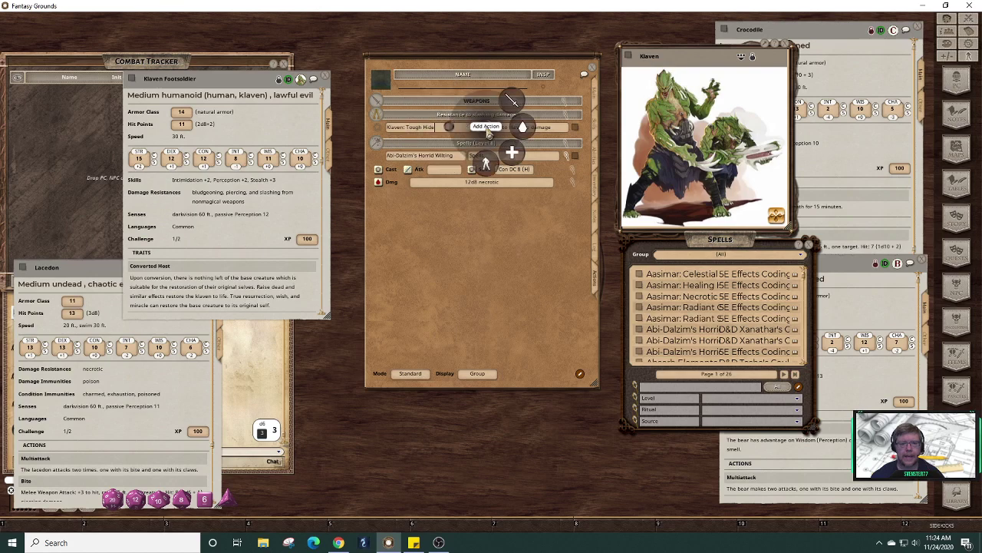
pyautogui.click(485, 163)
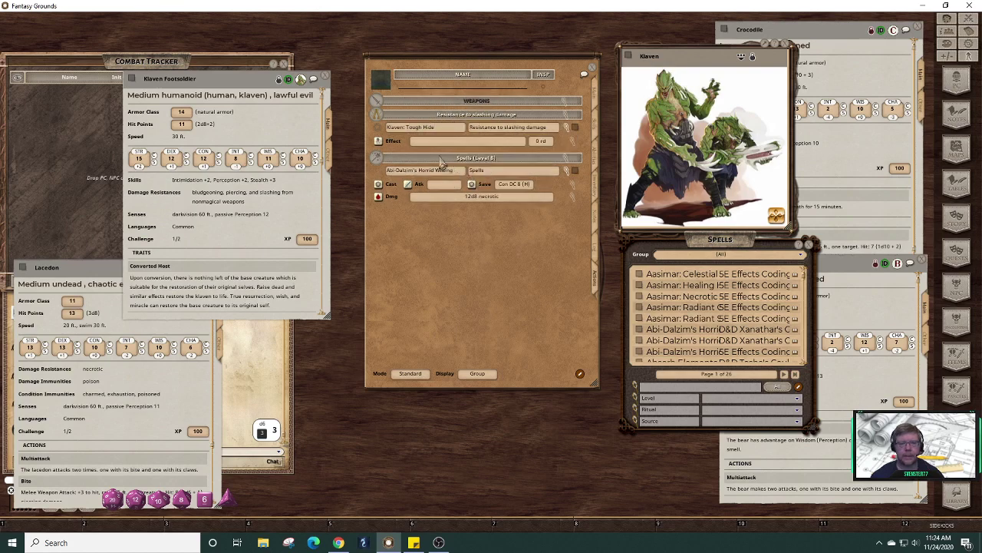
pyautogui.click(574, 143)
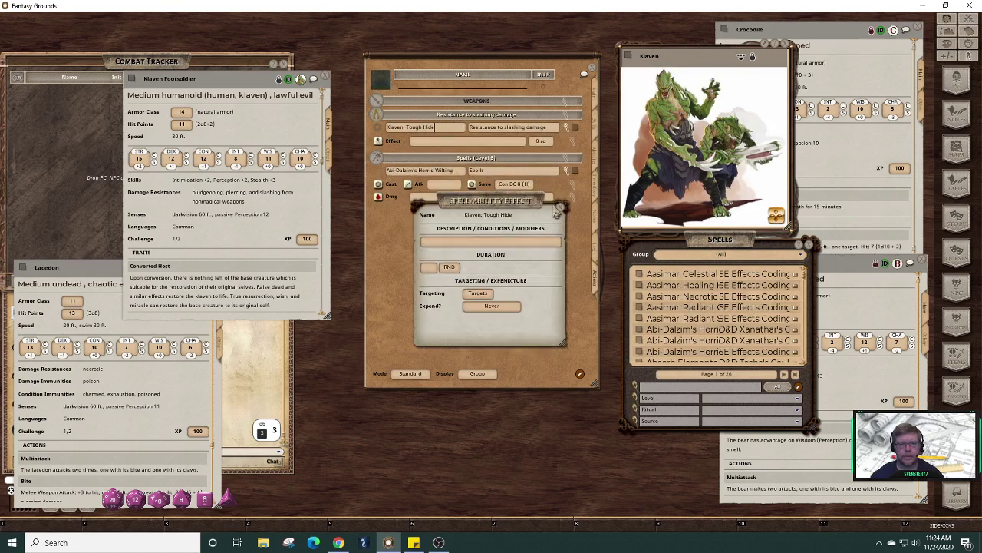
# - Set the effect's description to "Tough Hide; RESIST: slashing" with targeting on Self, and close its details
pyautogui.click(488, 244)
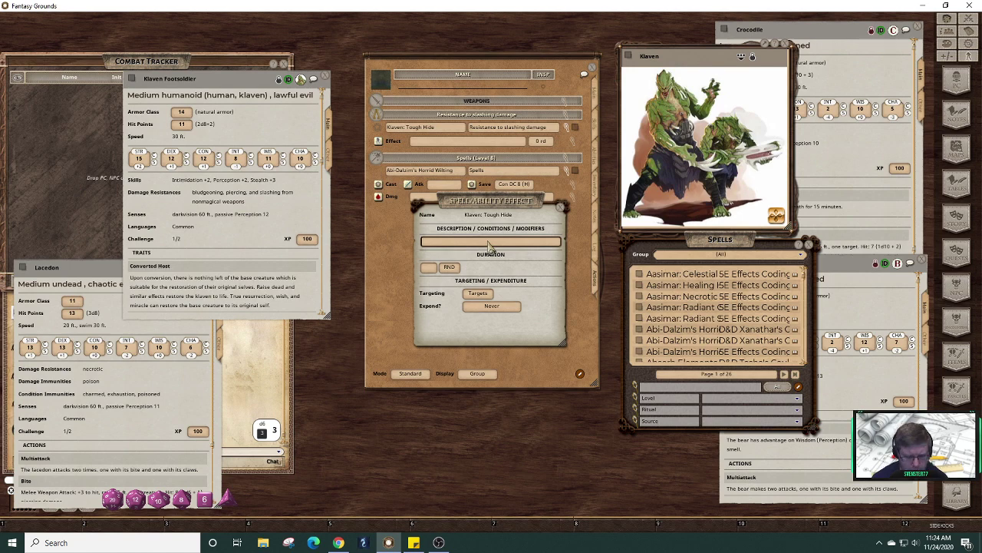
pyautogui.write('Kl')
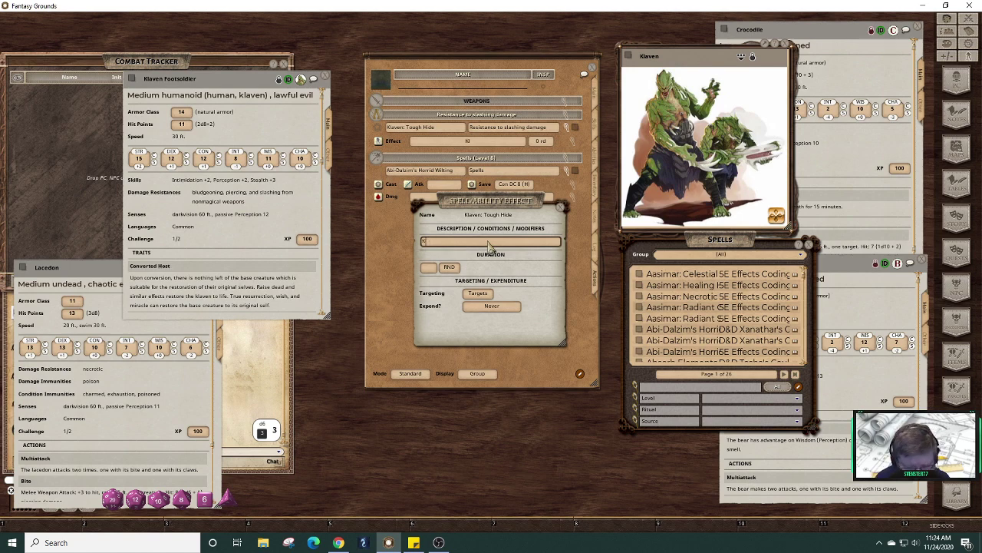
pyautogui.write('aTough')
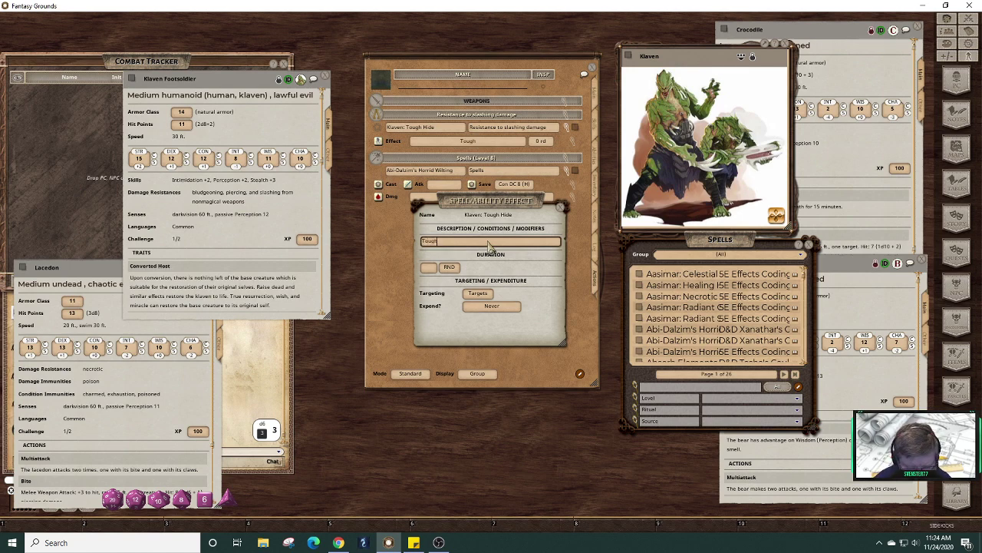
pyautogui.write(' Hide')
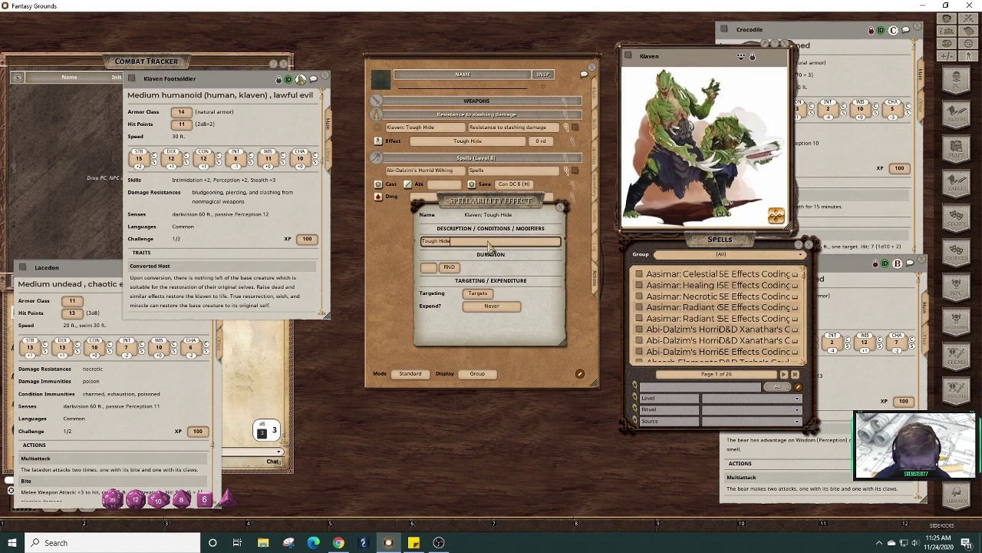
pyautogui.write('; RESIST')
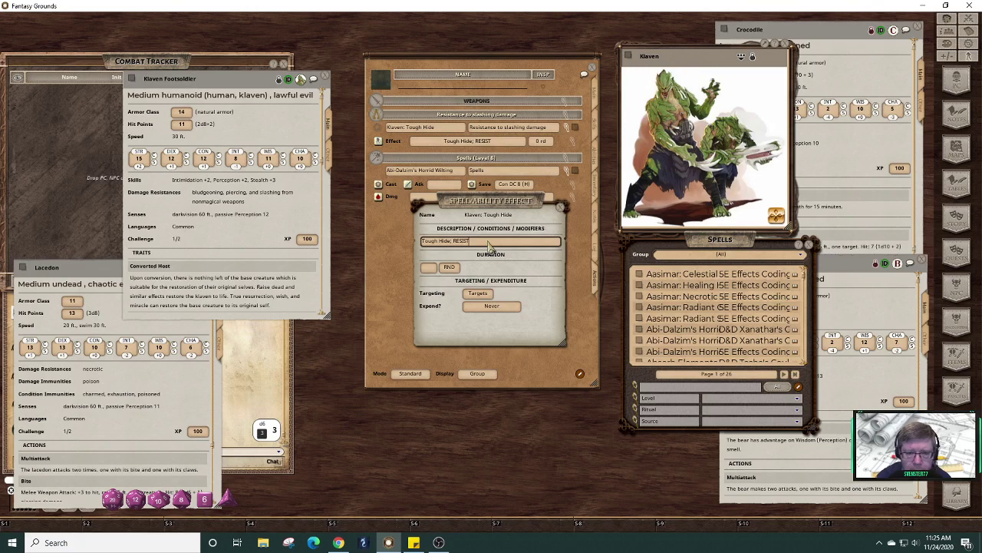
pyautogui.write(':')
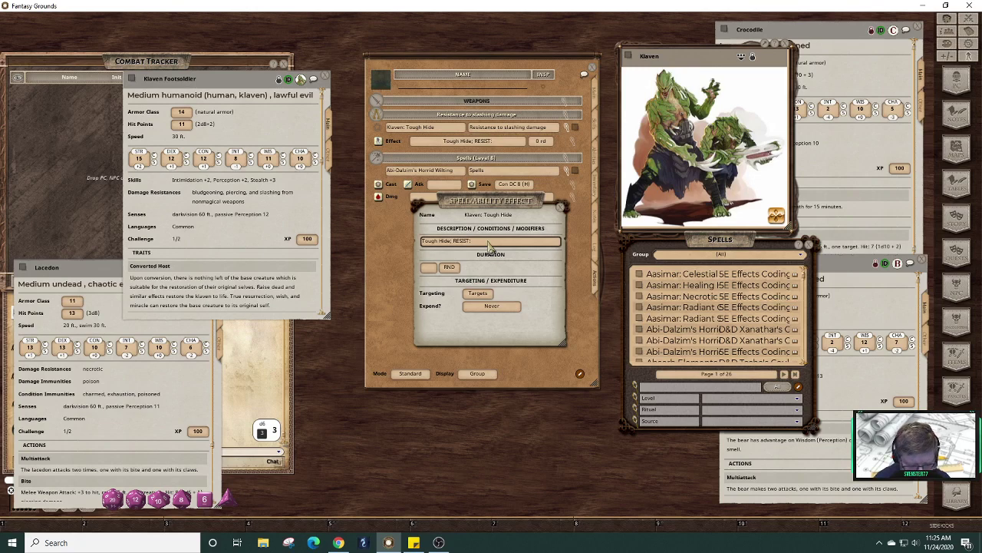
pyautogui.write(' slas')
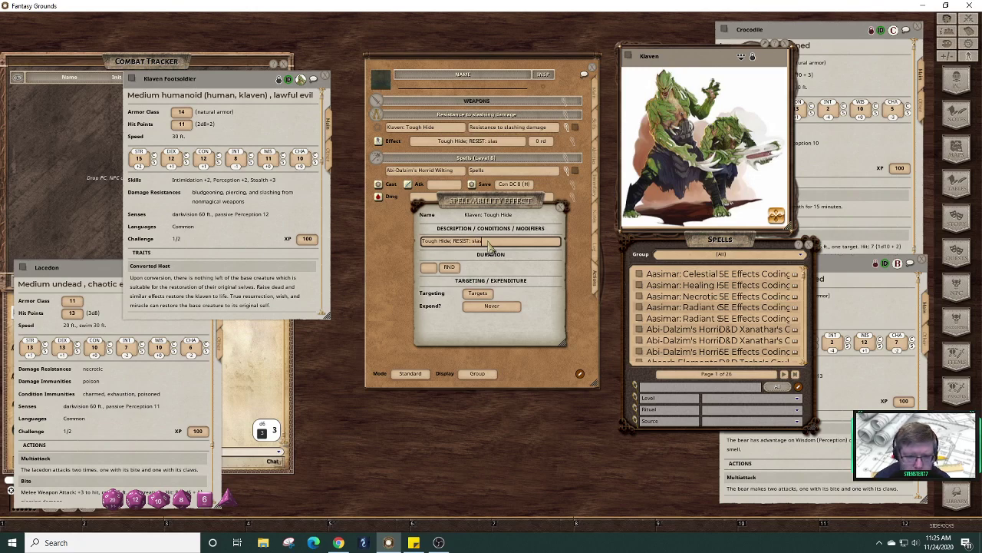
pyautogui.write('hing')
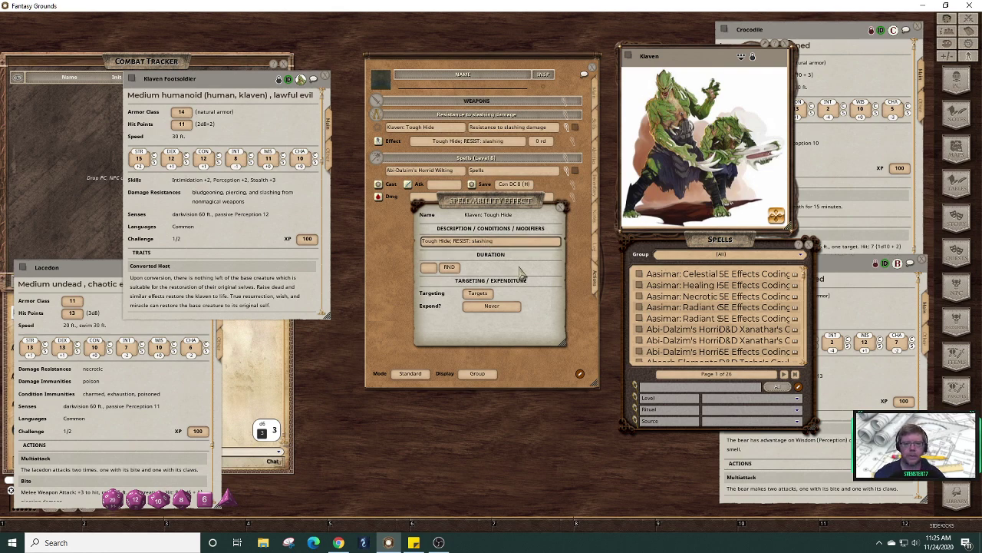
pyautogui.click(478, 295)
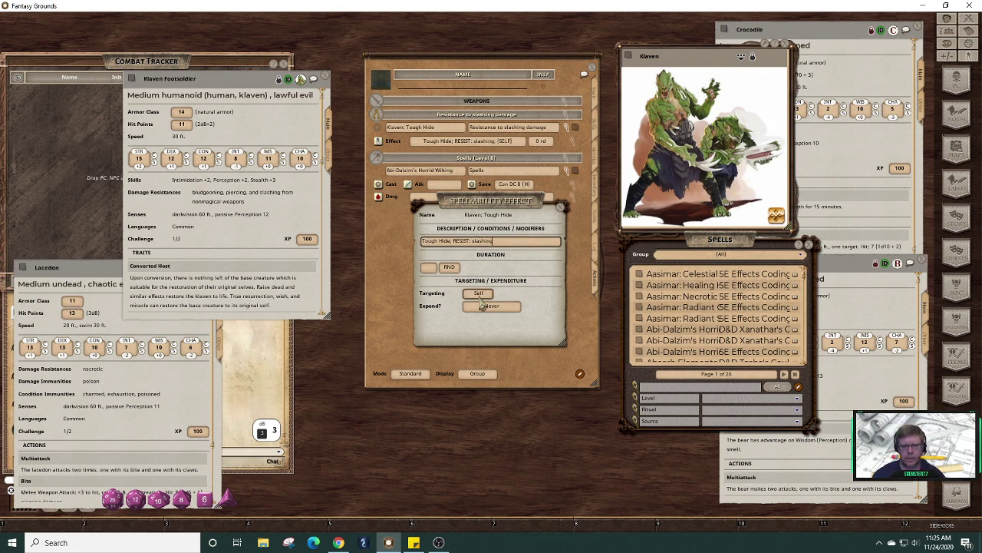
pyautogui.click(562, 208)
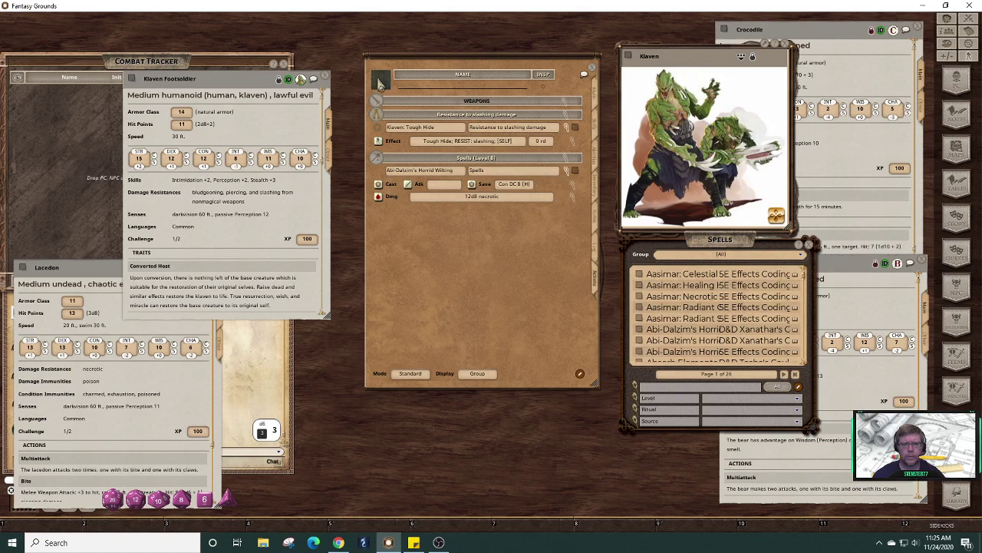
# - Open and enlarge the portrait selection, and look through its folders for a suitable character portrait
pyautogui.click(380, 79)
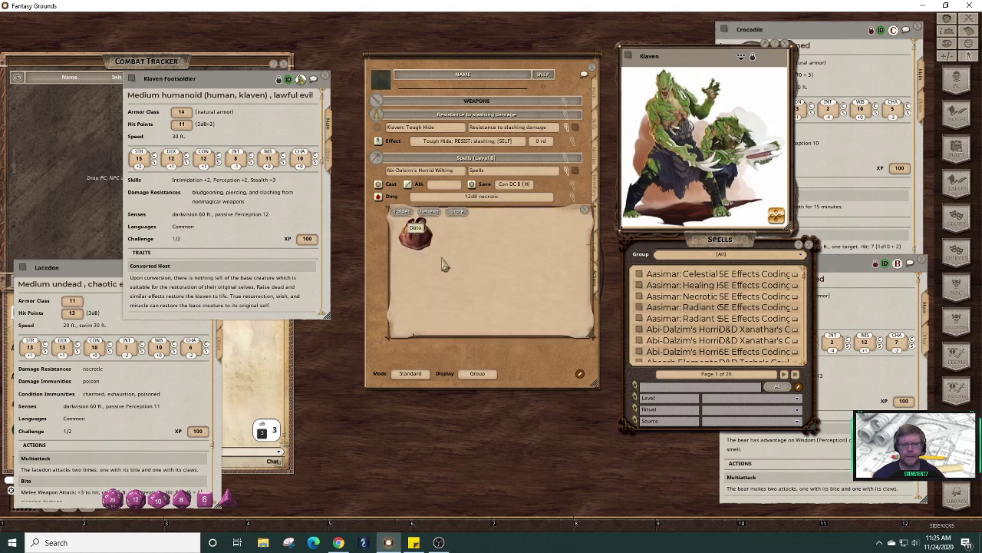
pyautogui.moveTo(592, 335); pyautogui.dragTo(777, 445)
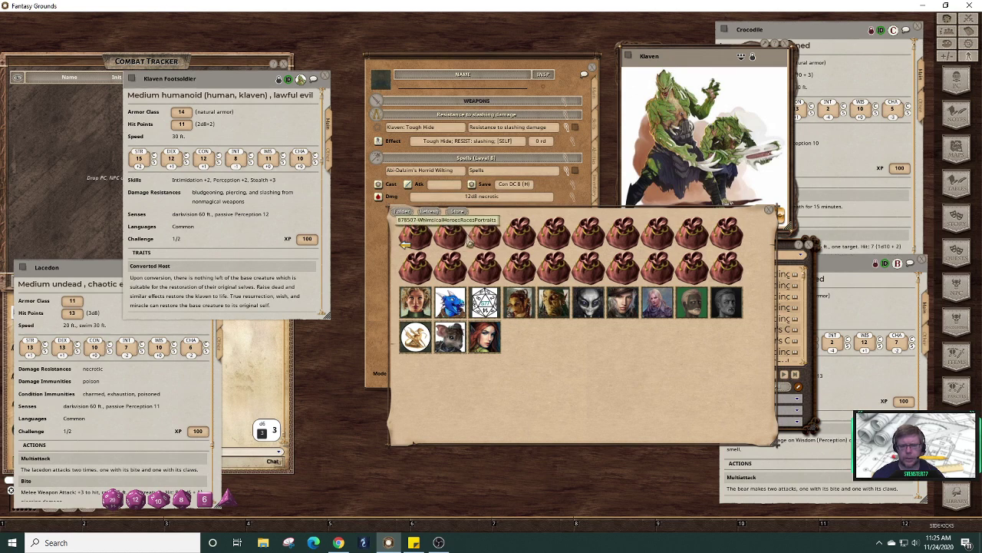
pyautogui.click(460, 239)
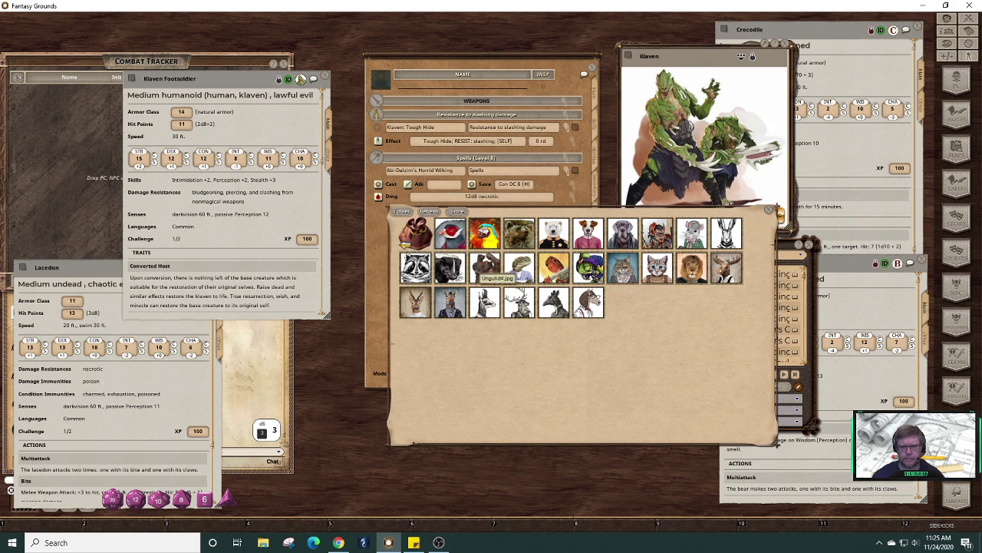
pyautogui.click(407, 239)
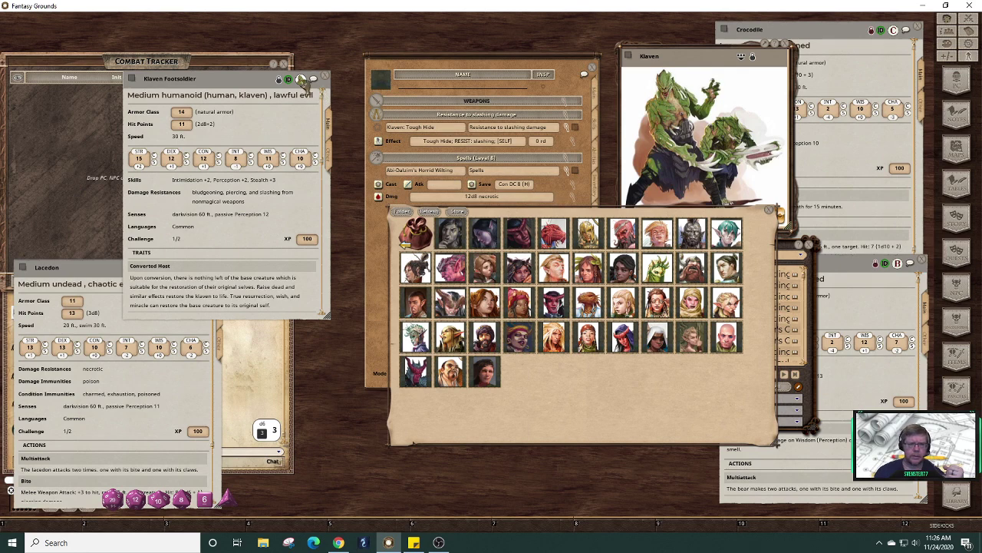
# - Use the Klaven Footsoldier's token as the character's portrait, and add the character to the combat tracker
pyautogui.moveTo(303, 80); pyautogui.dragTo(382, 80)
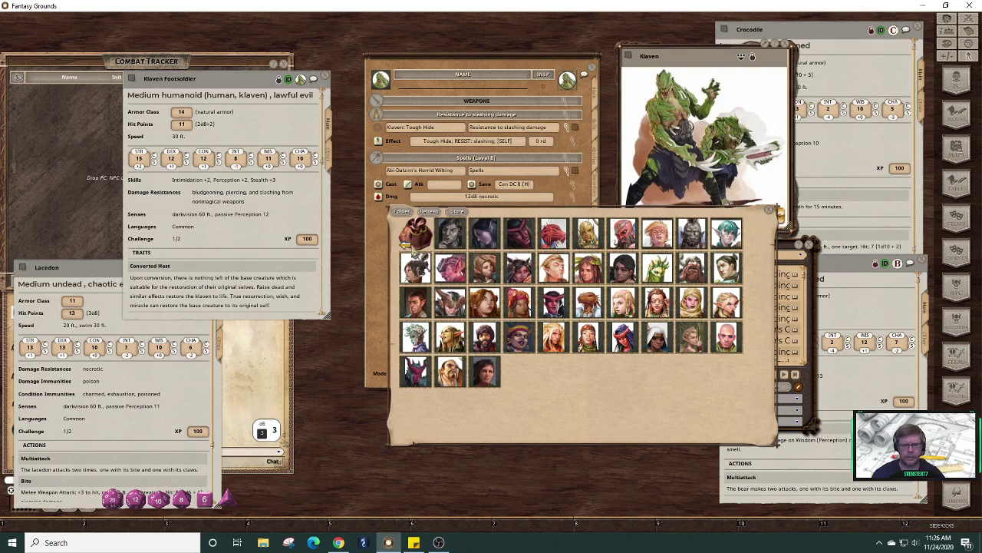
pyautogui.click(771, 211)
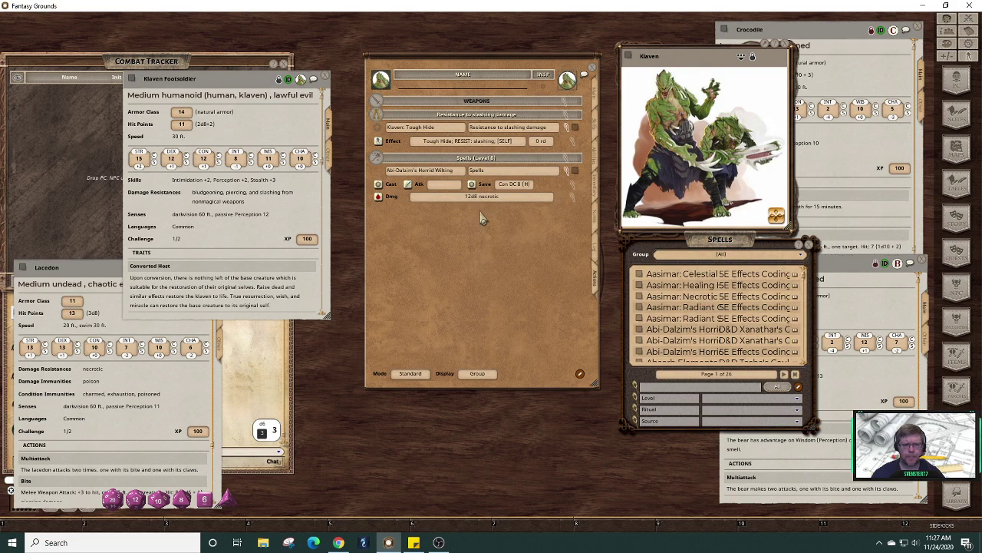
pyautogui.moveTo(380, 80); pyautogui.dragTo(62, 115)
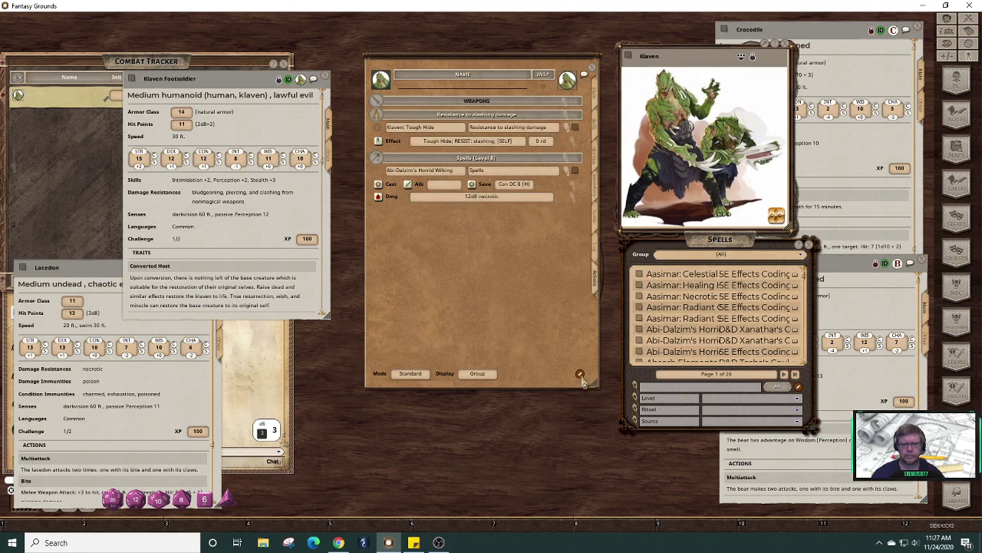
# - Delete Abi-Dalzim's Horrid Wilting and the Spells group from the character's actions, and leave edit mode
pyautogui.click(580, 373)
pyautogui.click(575, 169)
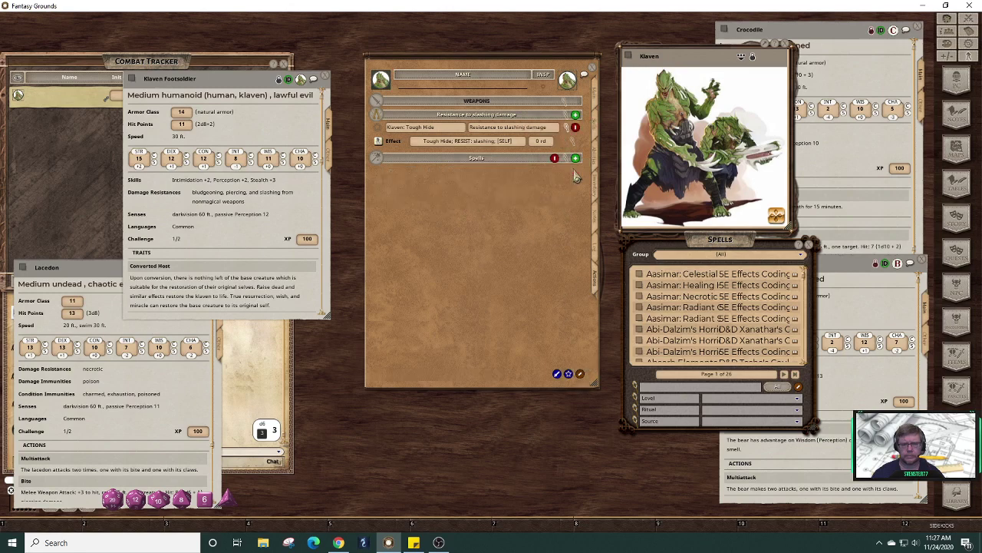
pyautogui.click(554, 158)
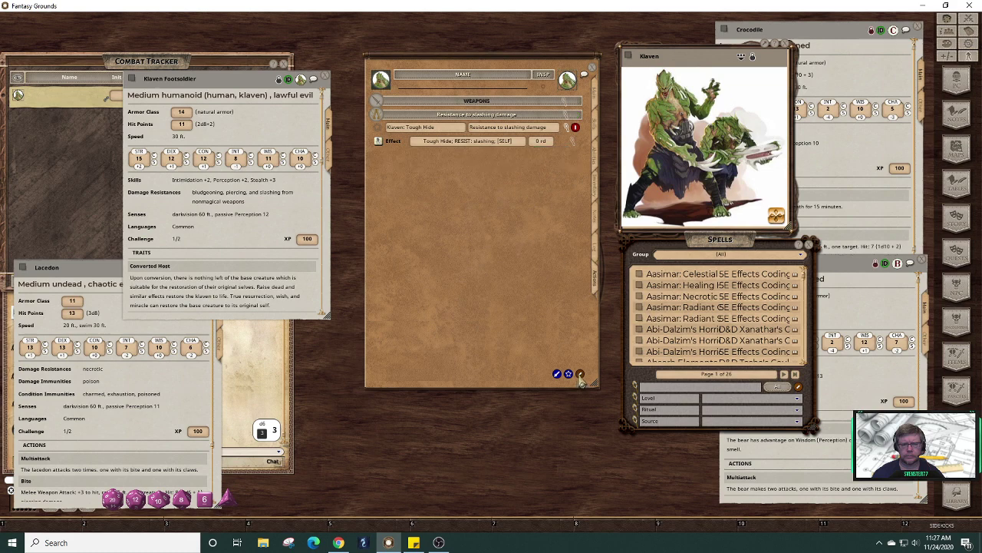
pyautogui.click(580, 374)
# - Apply the Tough Hide effect, roll the Klaven Footsoldier's 1d10+2 two-handed battleaxe damage against the character, and uncover the combat tracker and chat
pyautogui.click(388, 141)
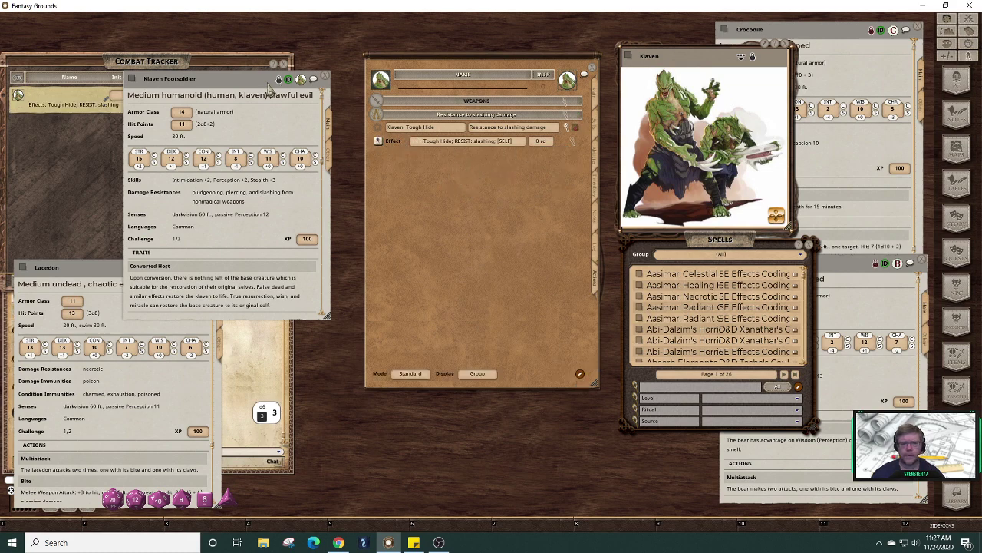
pyautogui.moveTo(268, 87); pyautogui.dragTo(443, 101)
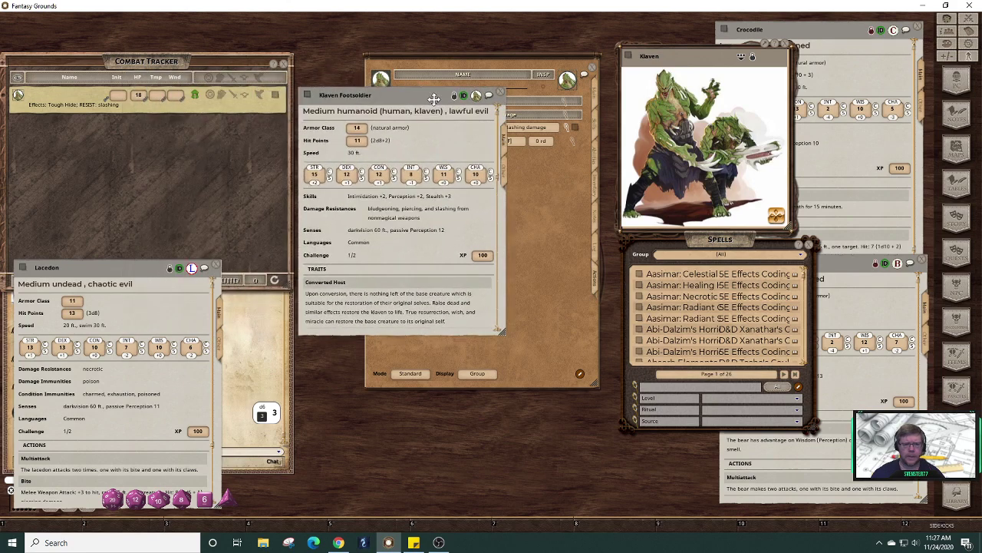
pyautogui.click(507, 177)
pyautogui.click(504, 148)
pyautogui.moveTo(500, 167); pyautogui.dragTo(511, 305)
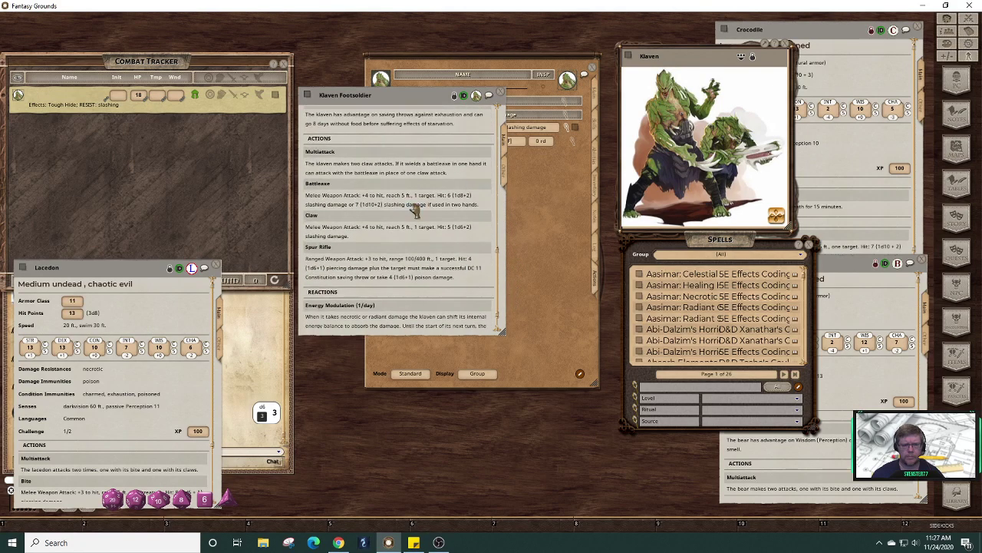
pyautogui.doubleClick(367, 204)
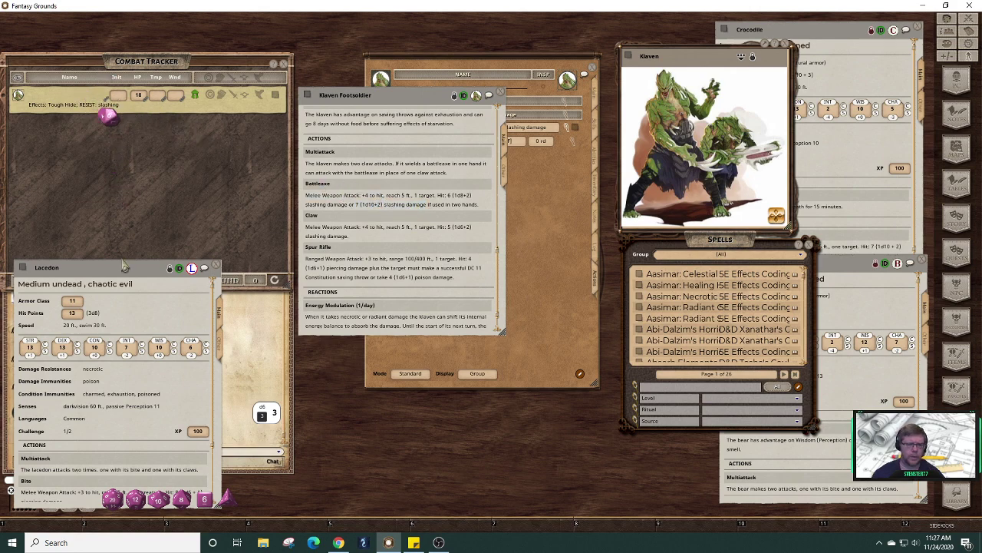
pyautogui.moveTo(192, 268); pyautogui.dragTo(518, 255)
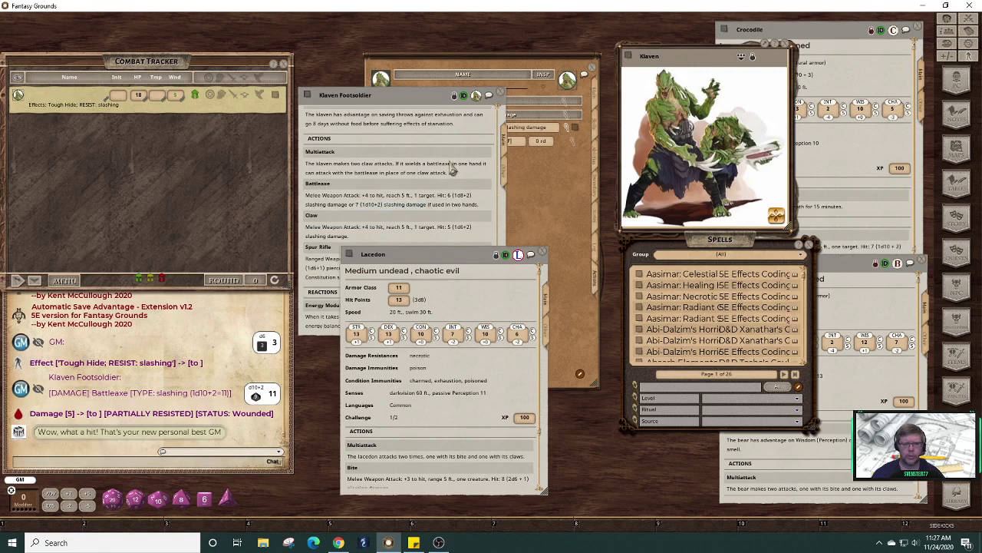
# - Uncover the character sheet, assign the Klaven: Tough Hide power to the group Misc, and delete the empty Resistance to slashing damage group
pyautogui.moveTo(452, 170); pyautogui.dragTo(278, 135)
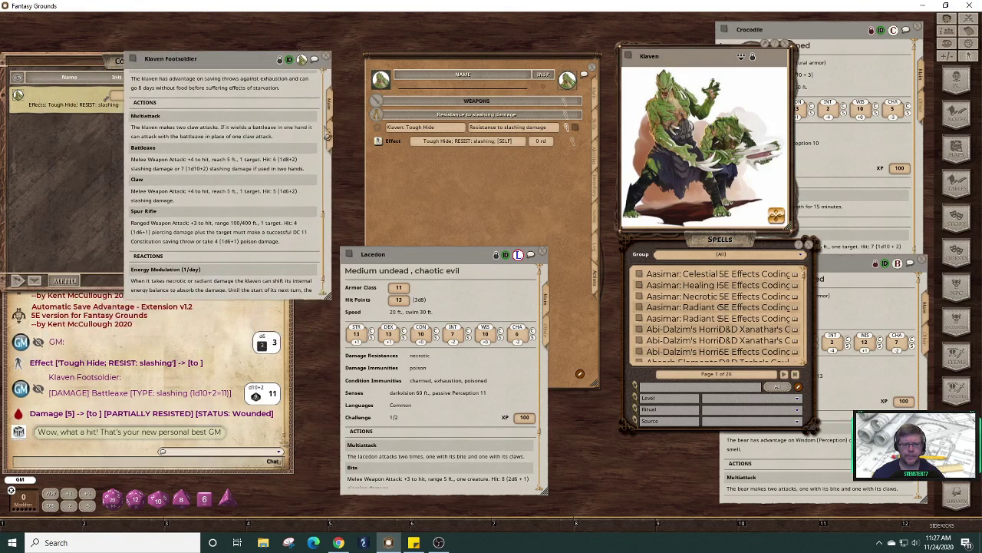
pyautogui.moveTo(468, 268); pyautogui.dragTo(143, 245)
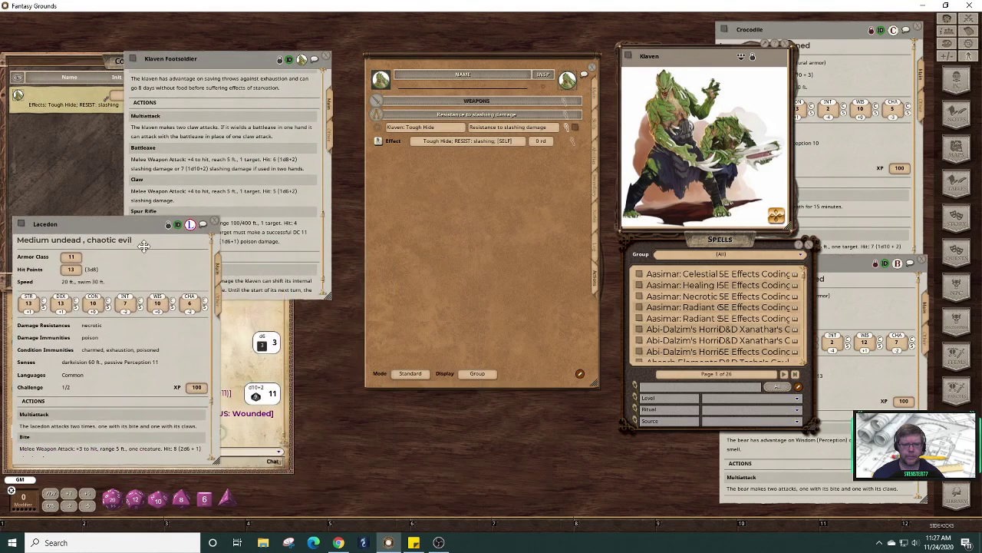
pyautogui.click(572, 141)
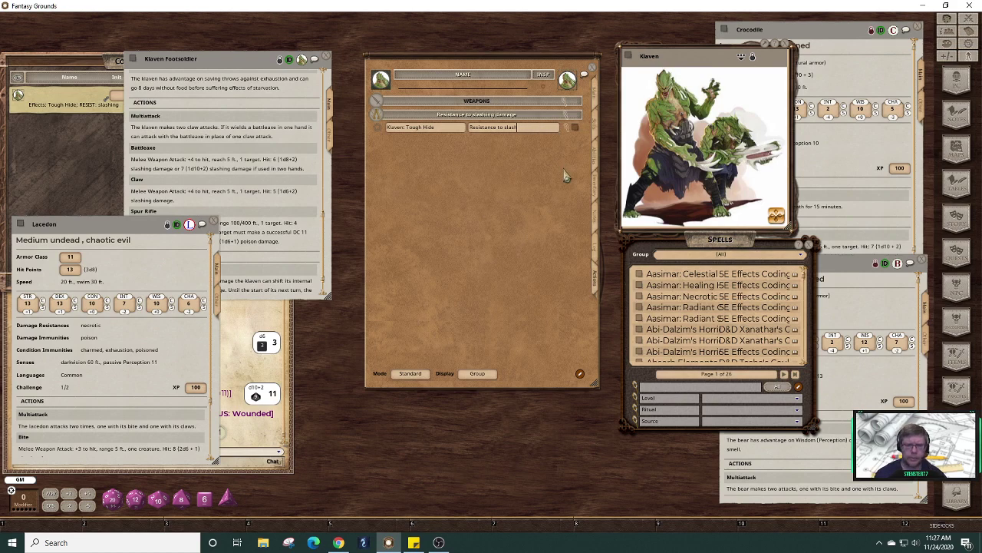
pyautogui.write('Misc')
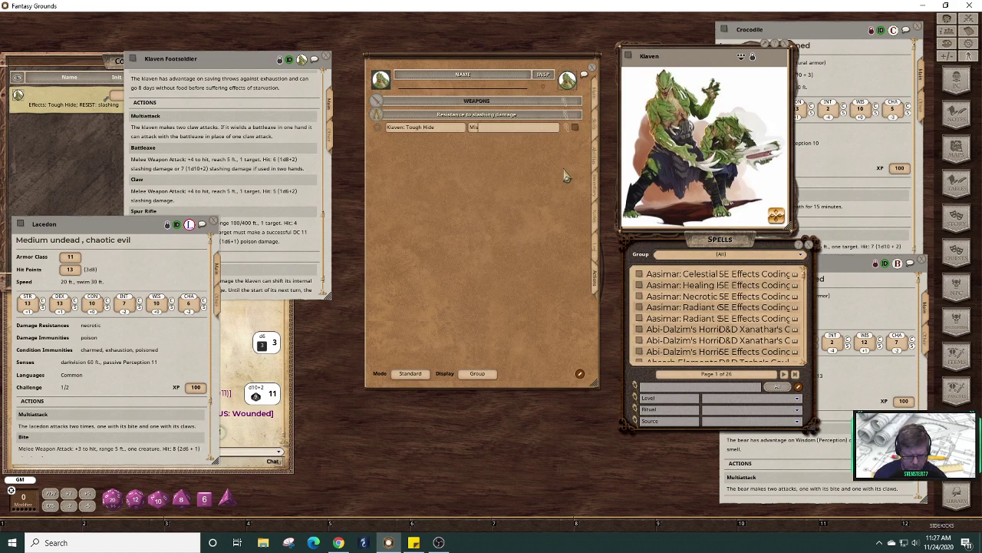
pyautogui.click(453, 130)
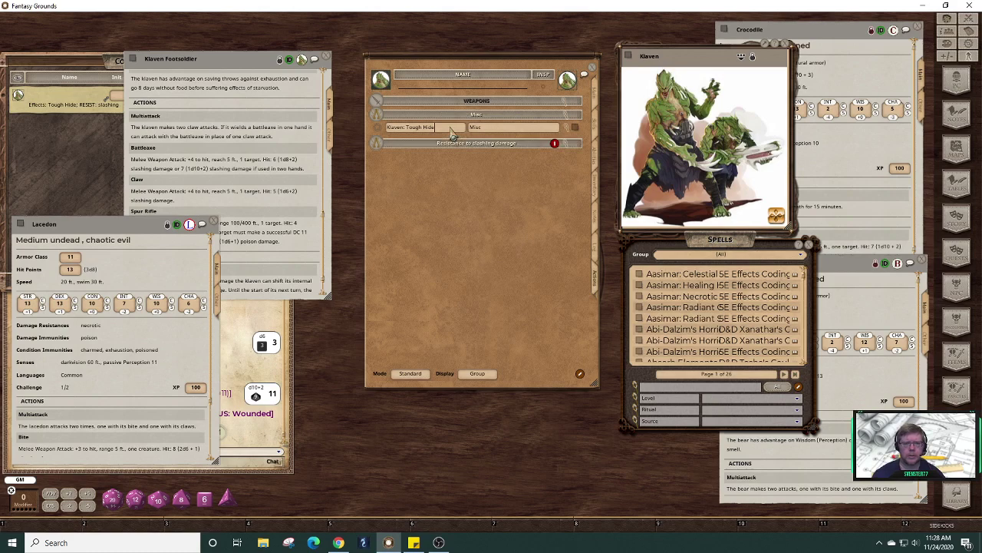
pyautogui.click(554, 143)
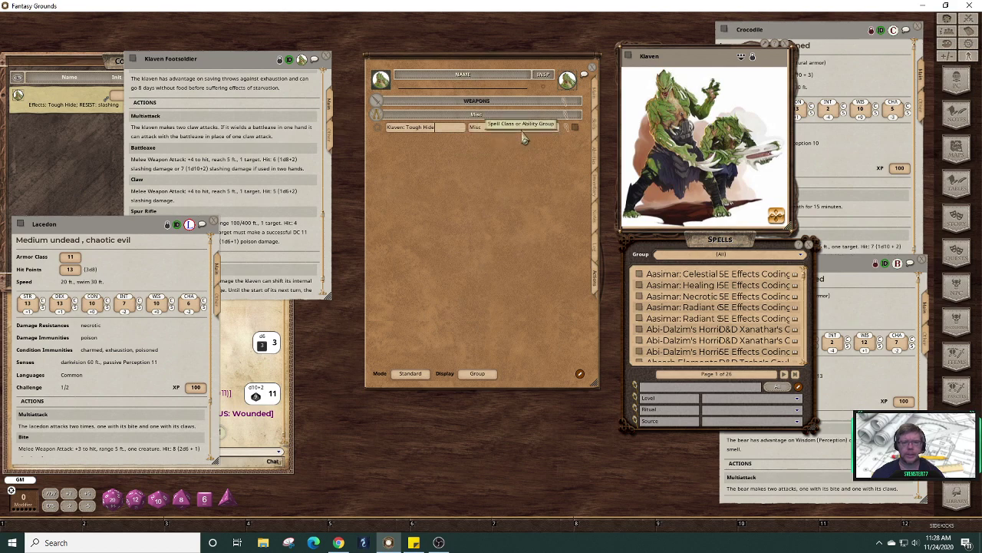
# - Bring the character's main details into view and name the character SK Klaven
pyautogui.moveTo(254, 67); pyautogui.dragTo(280, 120)
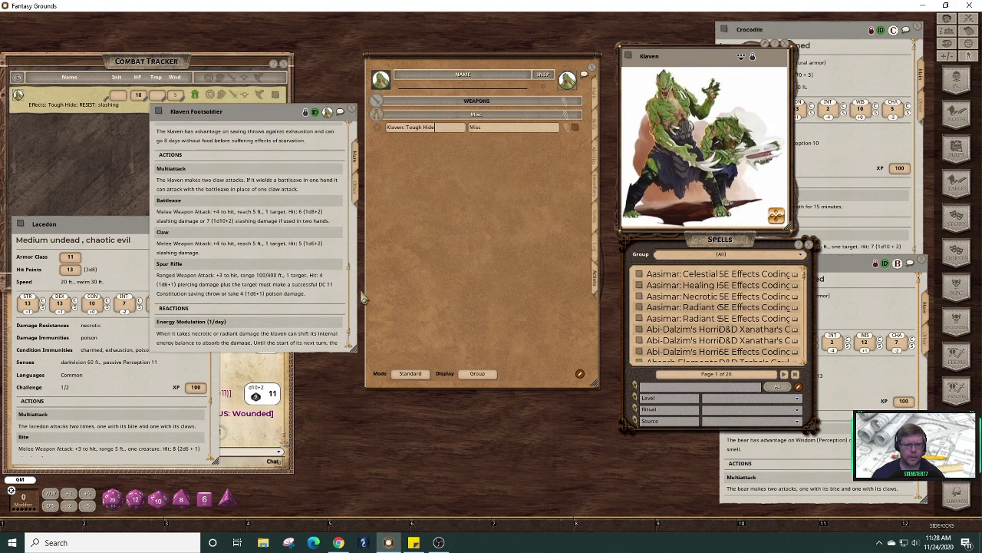
pyautogui.scroll(10, 341, 253)
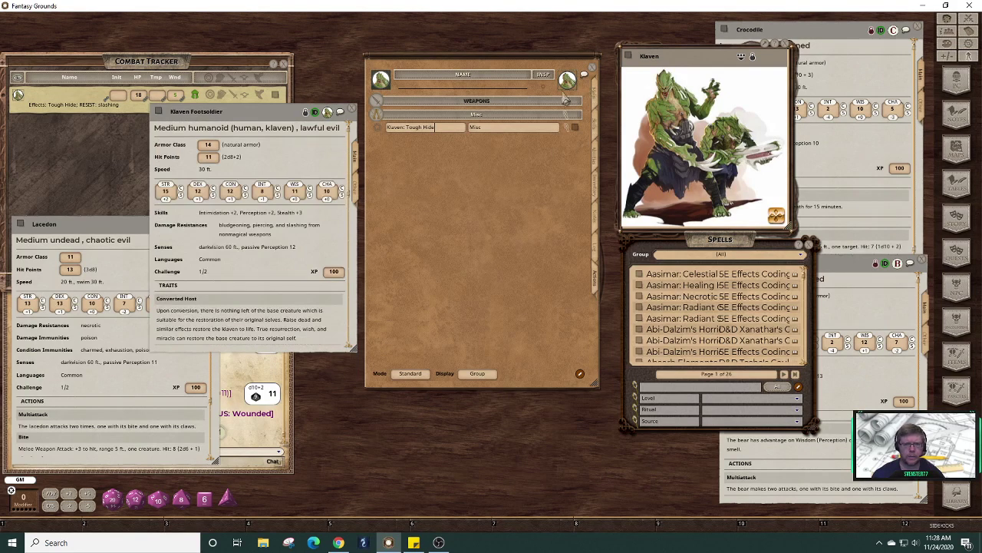
pyautogui.click(595, 92)
pyautogui.moveTo(472, 72)
pyautogui.mouseDown()
pyautogui.moveTo(495, 66)
pyautogui.moveTo(485, 60)
pyautogui.mouseUp()
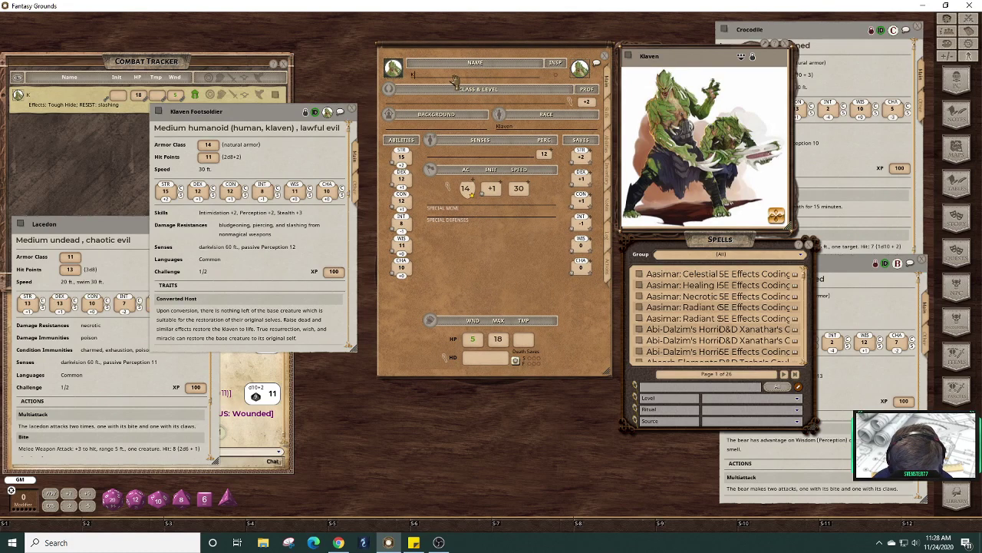
pyautogui.press('BackSpace')
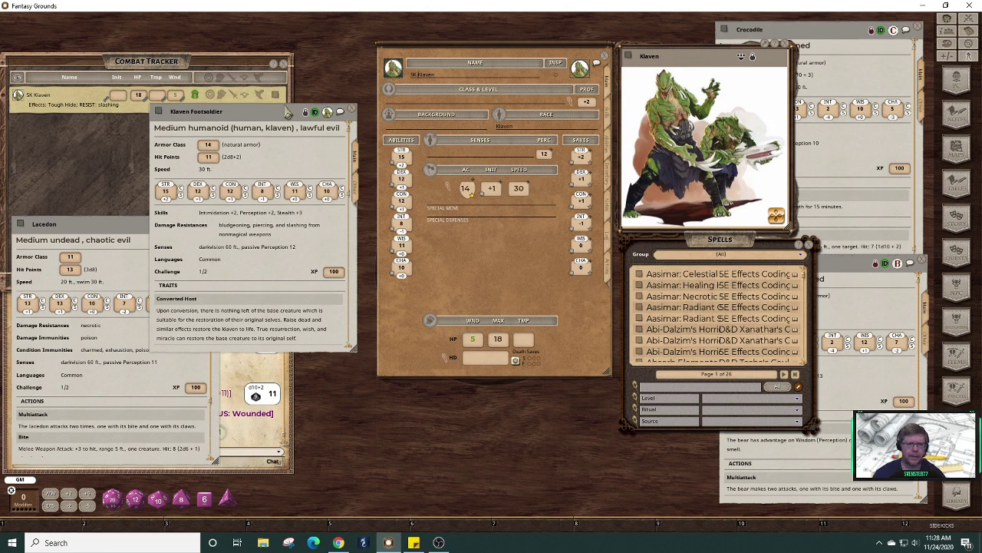
# - Unlock the Klaven Footsoldier record, copy "darkvision 60 ft." from its senses into the character's senses, and lock the record again
pyautogui.moveTo(290, 111); pyautogui.dragTo(295, 58)
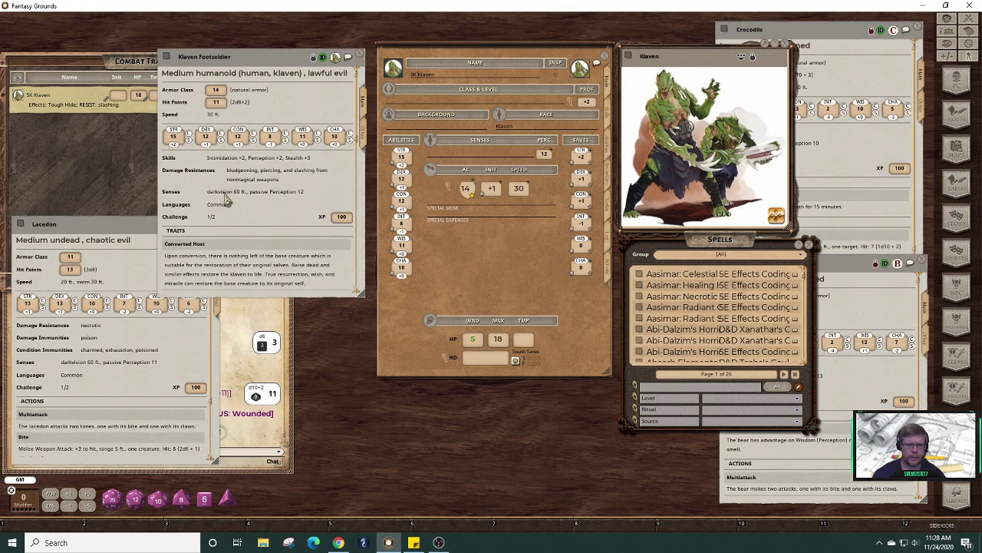
pyautogui.moveTo(225, 198)
pyautogui.mouseDown()
pyautogui.moveTo(280, 196)
pyautogui.moveTo(213, 203)
pyautogui.mouseUp()
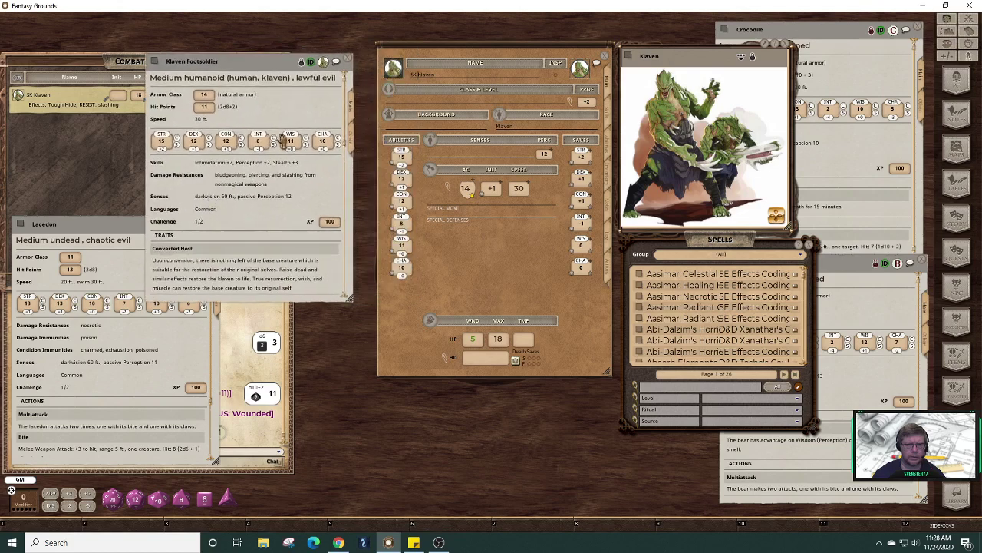
pyautogui.click(301, 62)
pyautogui.doubleClick(207, 217)
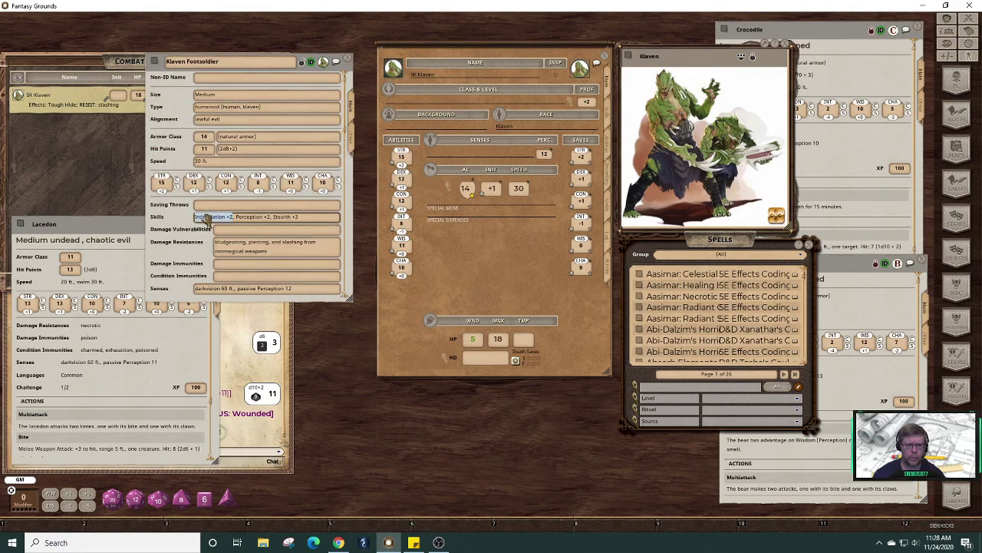
pyautogui.click(230, 289)
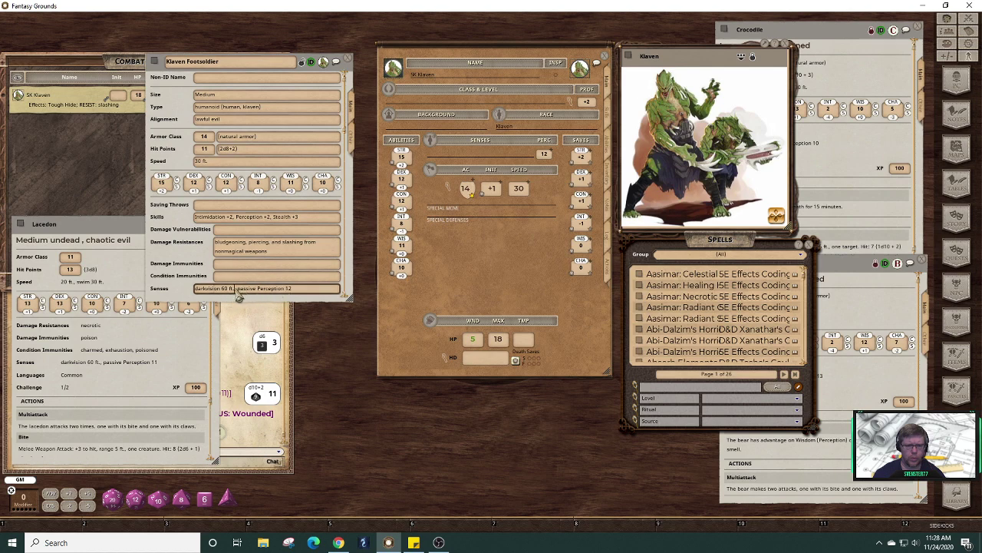
pyautogui.moveTo(237, 294); pyautogui.dragTo(192, 294)
pyautogui.hotkey('ctrl', 'c')
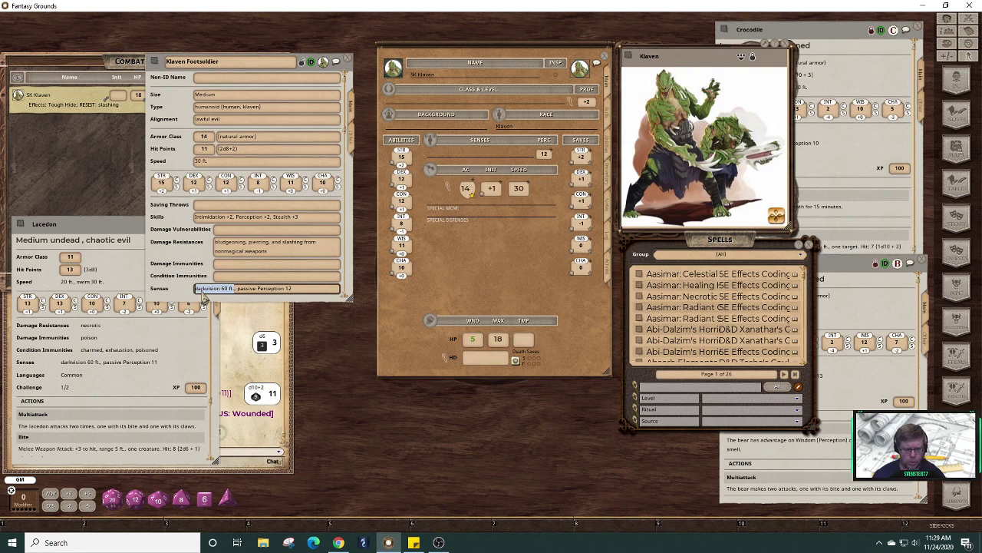
pyautogui.click(200, 289)
pyautogui.click(454, 155)
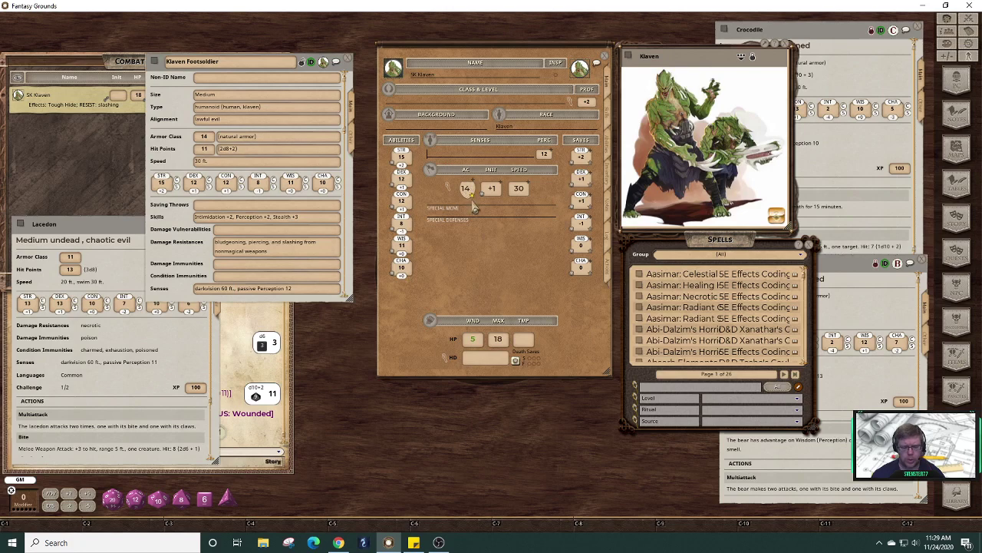
pyautogui.hotkey('ctrl', 'v')
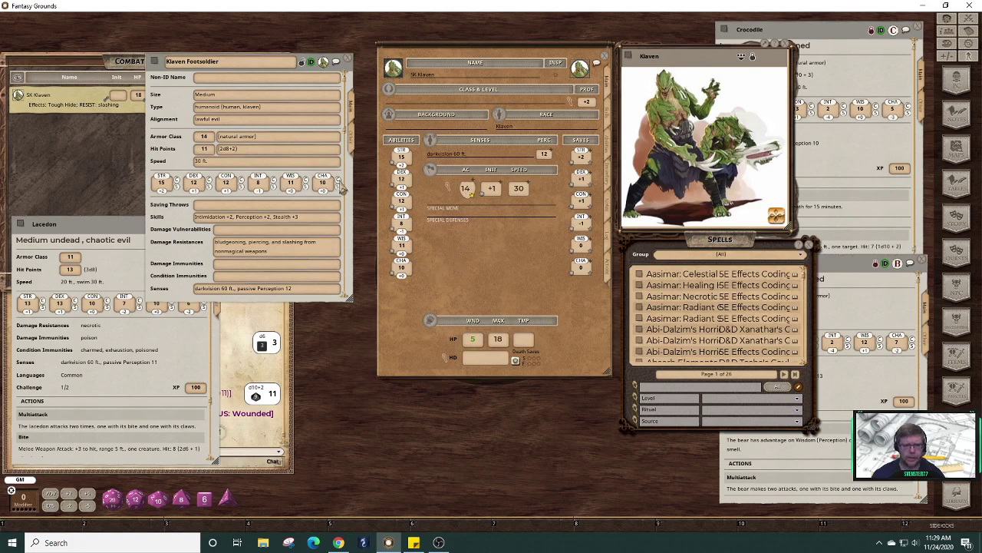
pyautogui.click(301, 62)
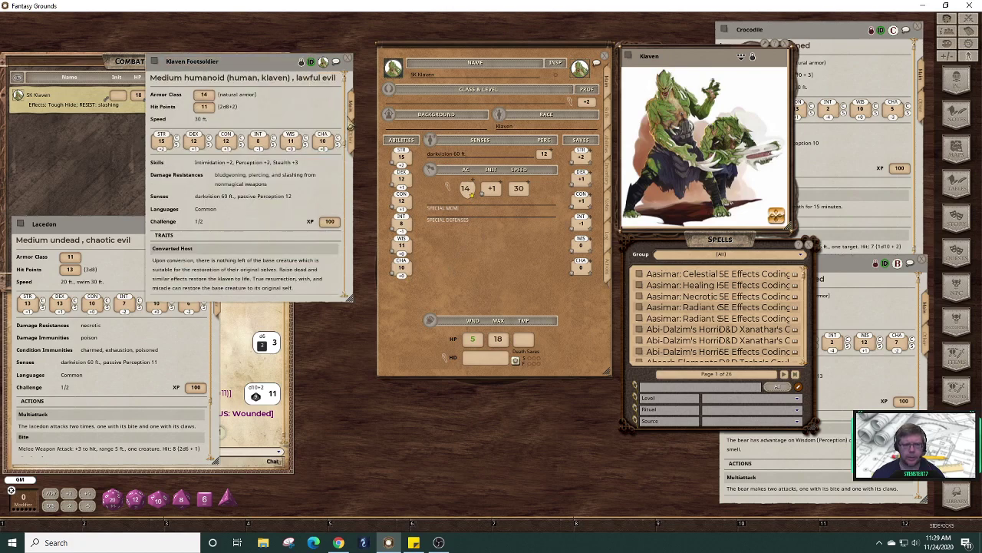
# - Add Common, Klaven and Draconic to the character's languages, and leave list editing
pyautogui.scroll(-3, 350, 144)
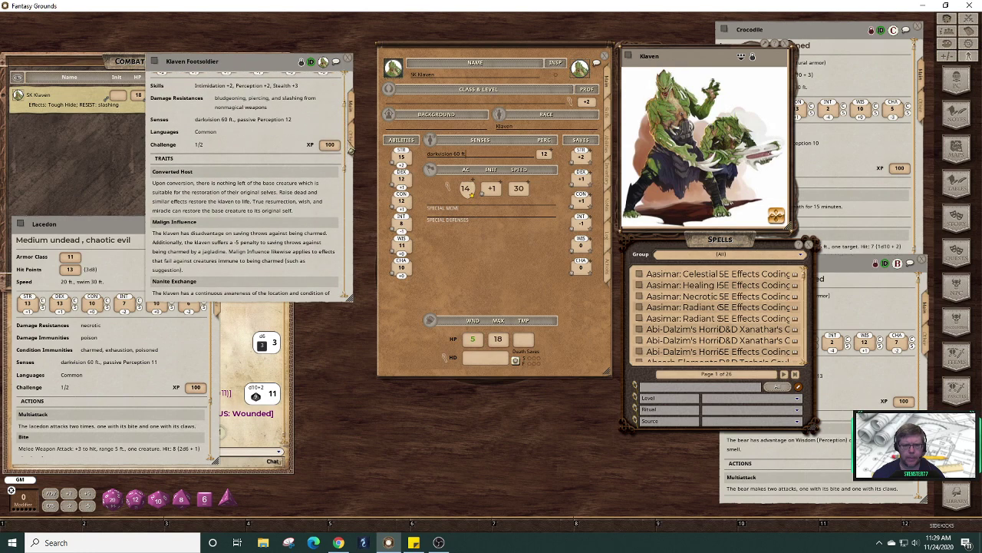
pyautogui.scroll(3, 350, 150)
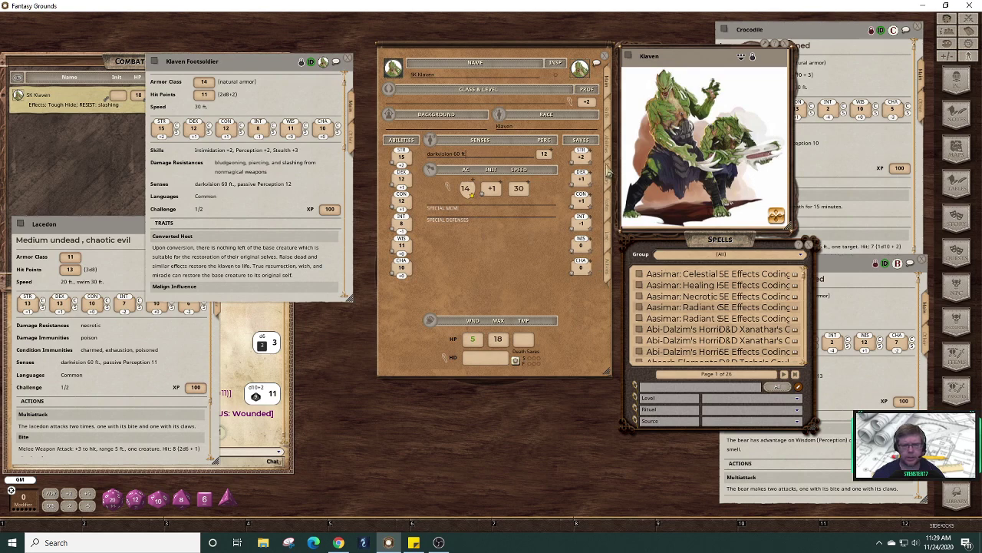
pyautogui.click(608, 152)
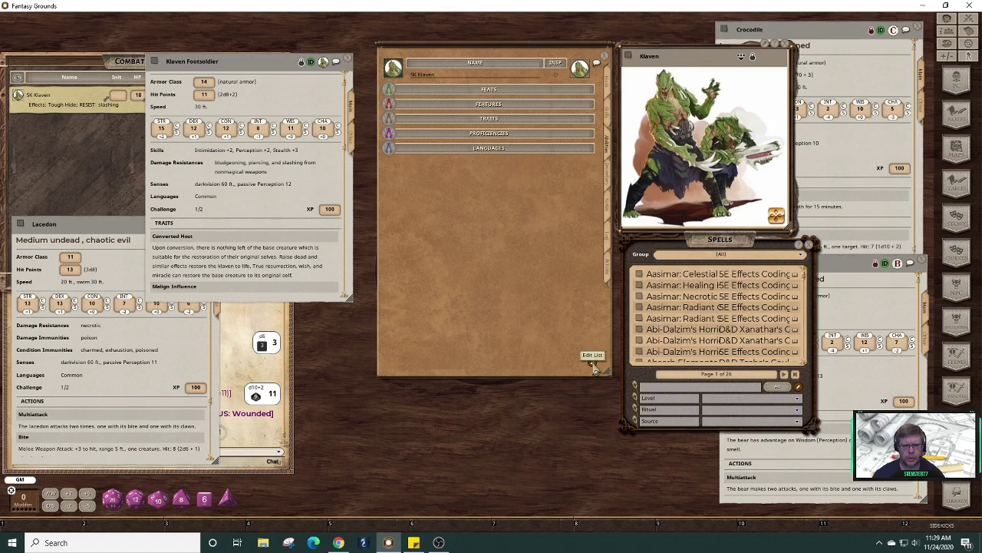
pyautogui.click(592, 362)
pyautogui.click(583, 148)
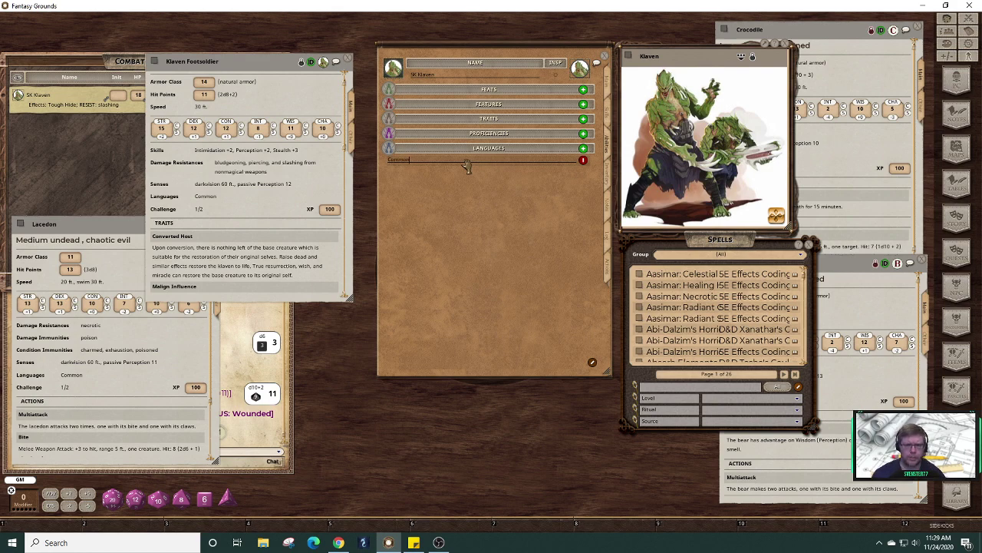
pyautogui.press('Return')
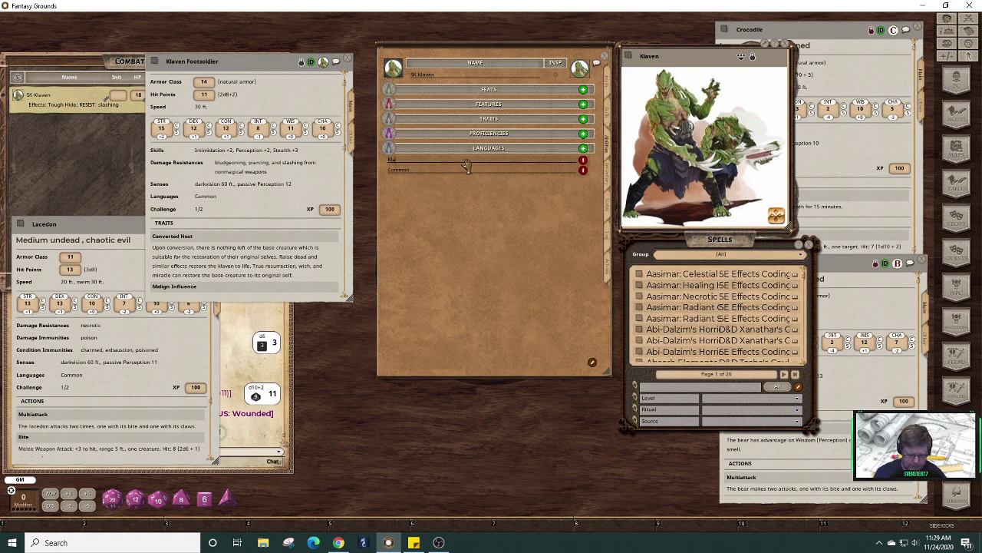
pyautogui.press('Return')
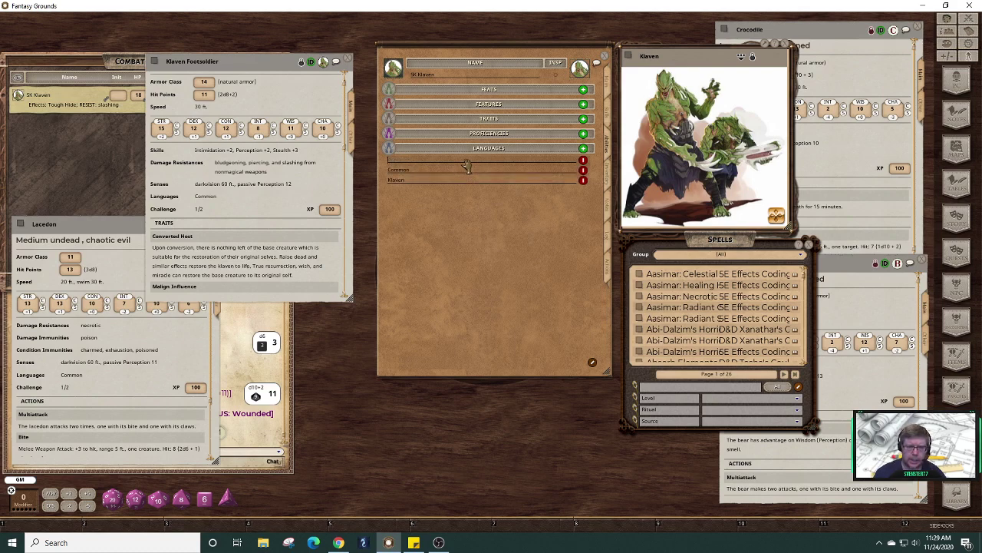
pyautogui.write('Draconic')
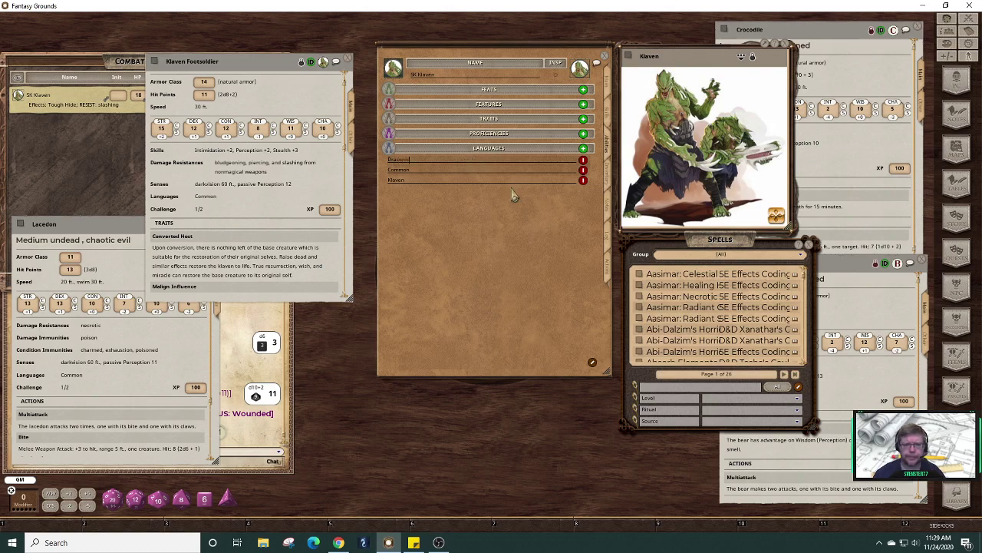
pyautogui.click(592, 361)
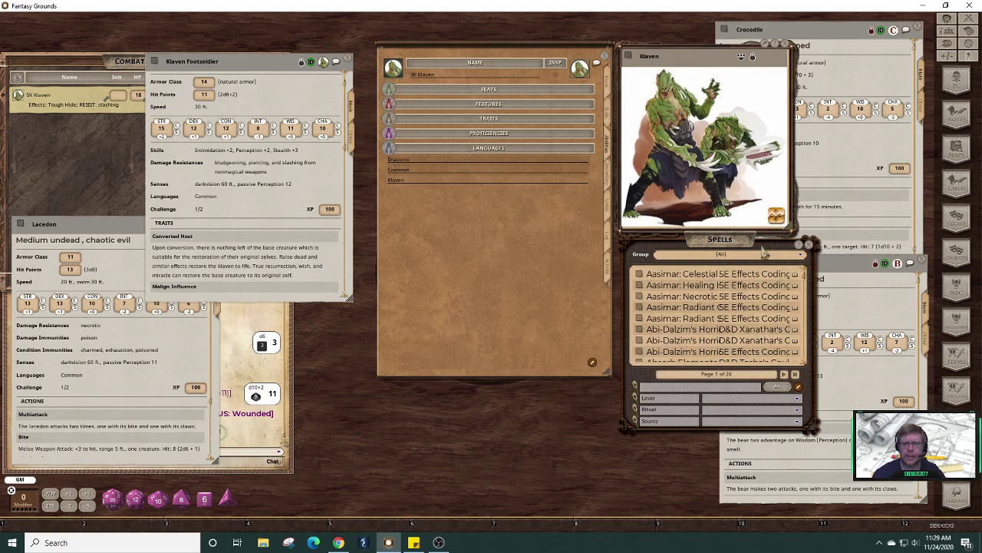
# - Open and enlarge the campaign's language list, and add a new language named Klaven
pyautogui.click(968, 45)
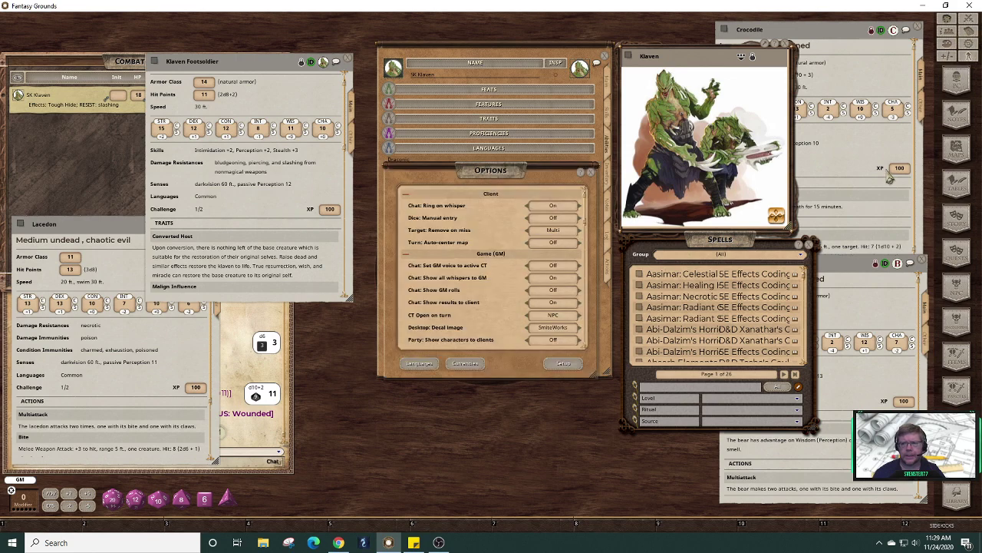
pyautogui.click(419, 363)
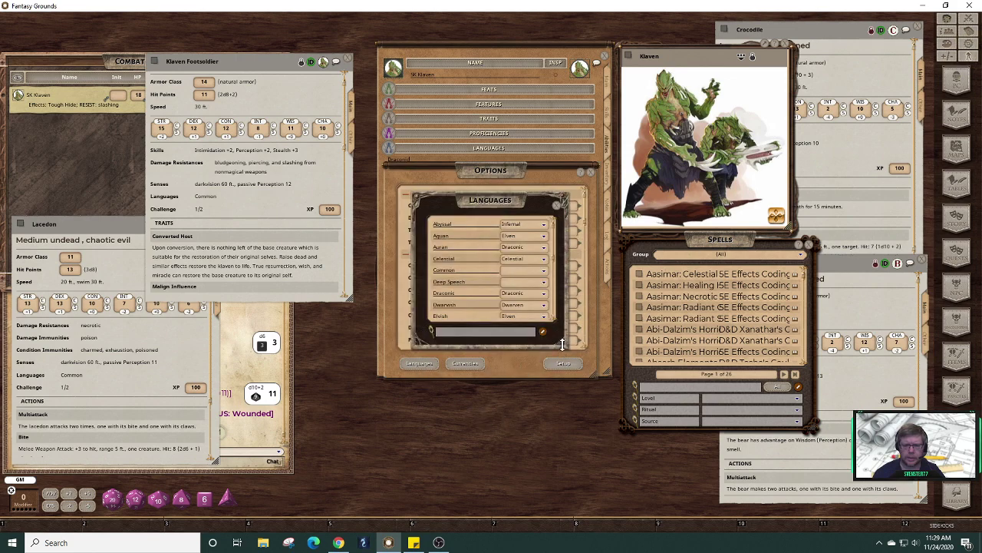
pyautogui.moveTo(566, 348); pyautogui.dragTo(649, 463)
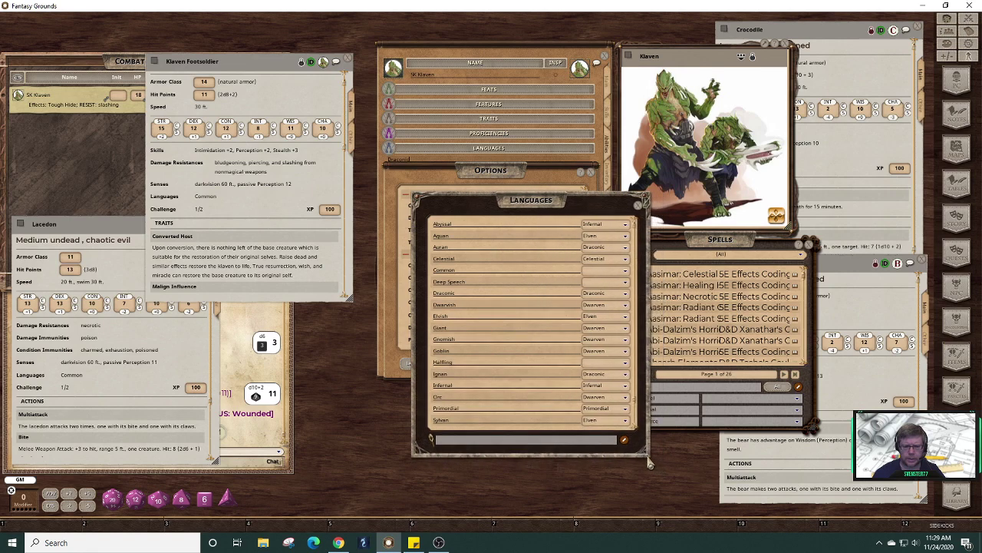
pyautogui.rightClick(500, 361)
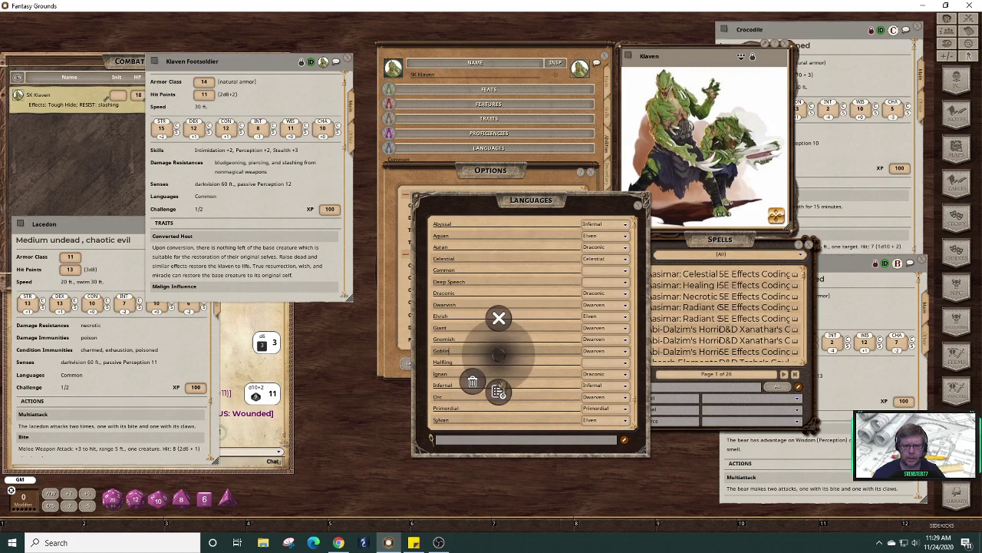
pyautogui.click(500, 390)
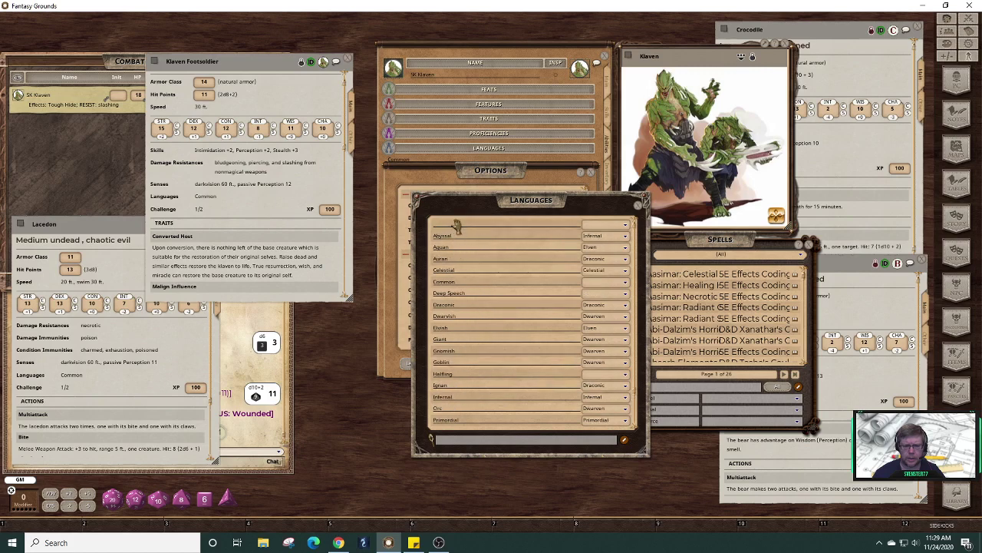
pyautogui.write('K')
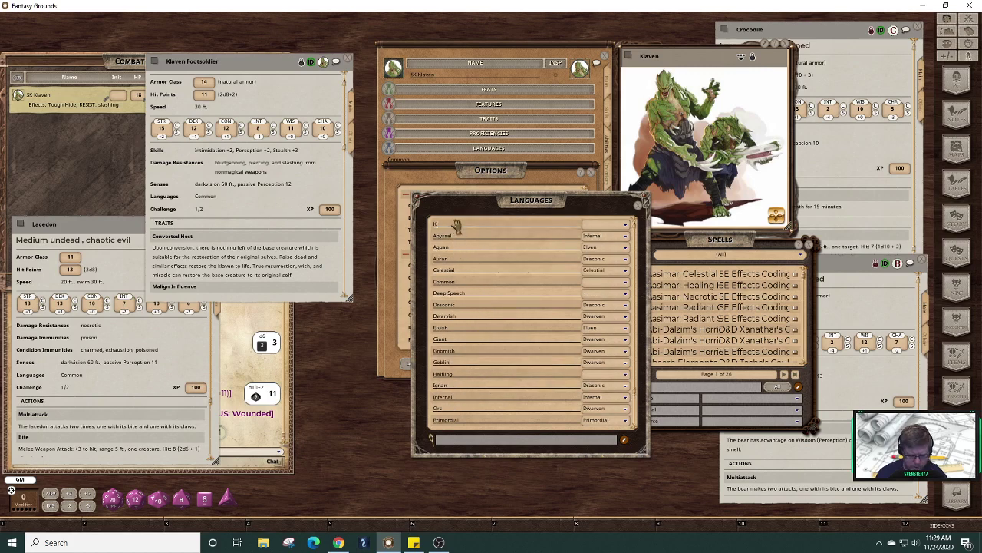
pyautogui.write('laven')
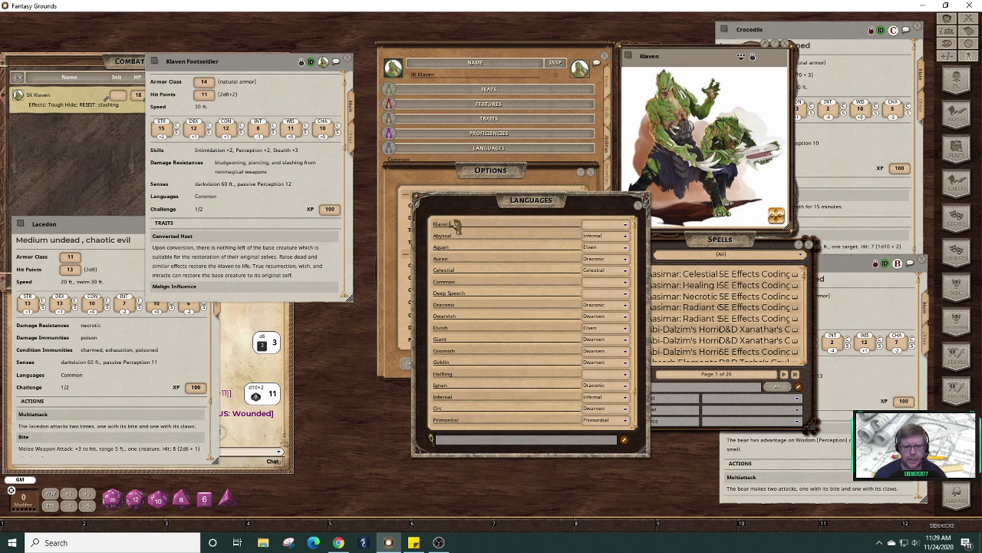
# - Assign the DeadSpace font to the Klaven language
pyautogui.click(626, 225)
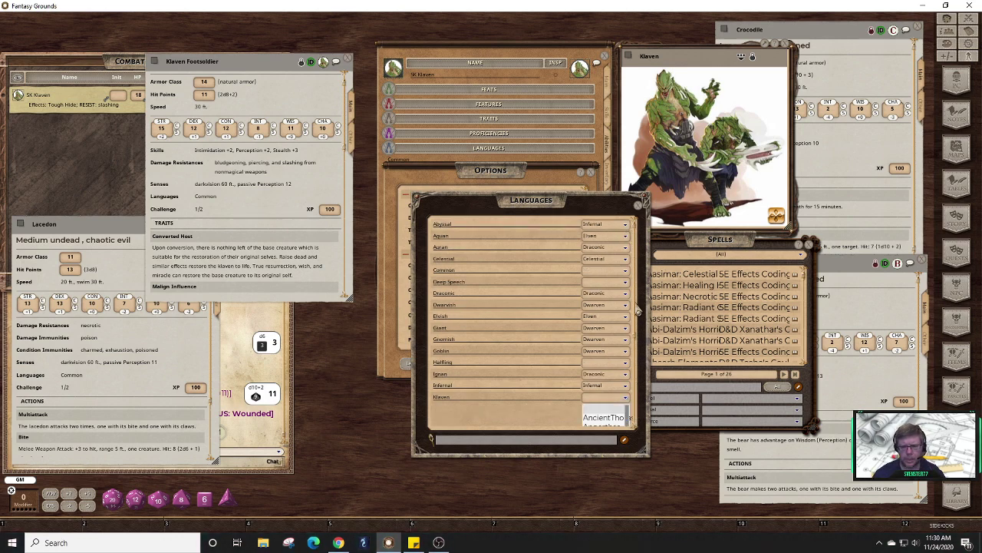
pyautogui.scroll(-3, 639, 327)
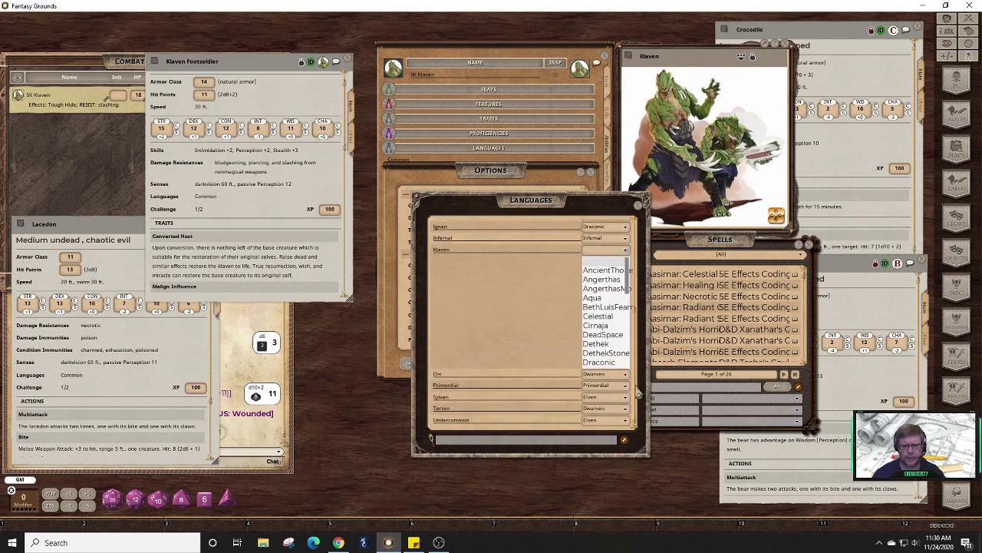
pyautogui.scroll(-4, 640, 390)
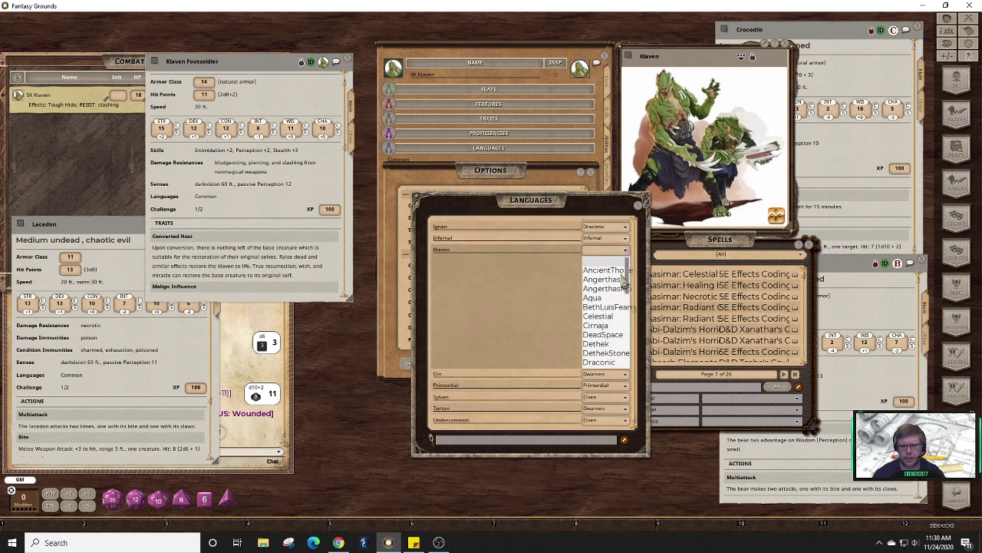
pyautogui.click(609, 336)
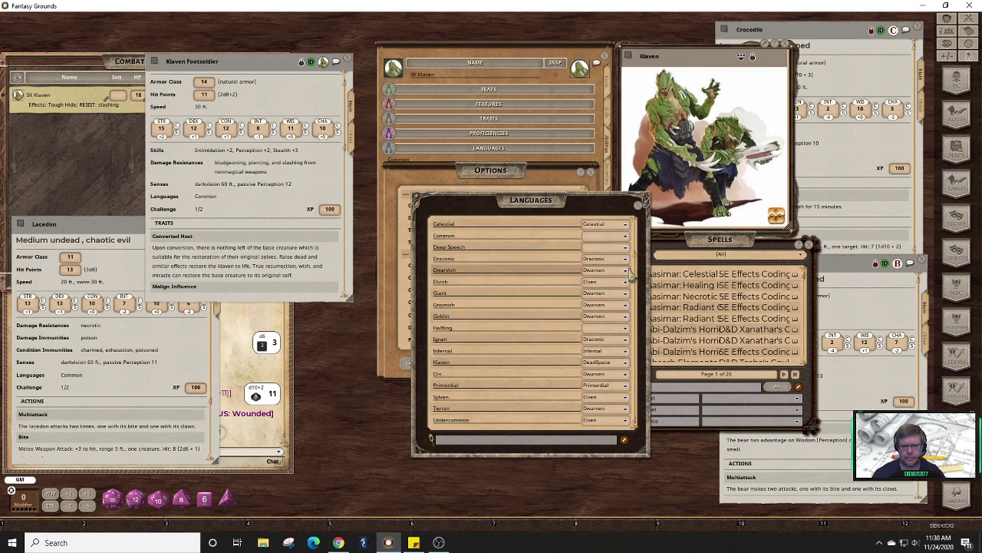
# - Assign the AncientThorass font to Deep Speech and the Angerthas font to Halfling
pyautogui.click(625, 248)
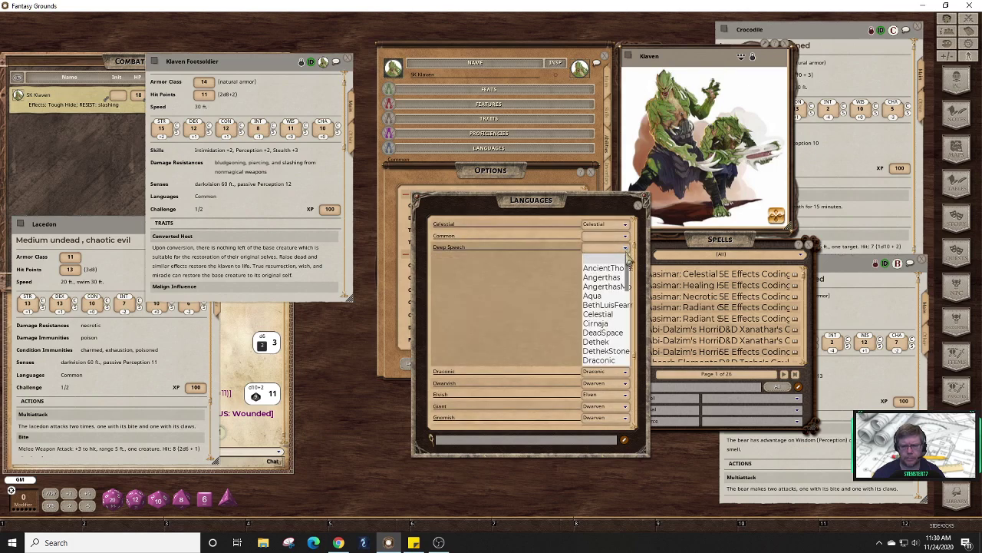
pyautogui.click(627, 269)
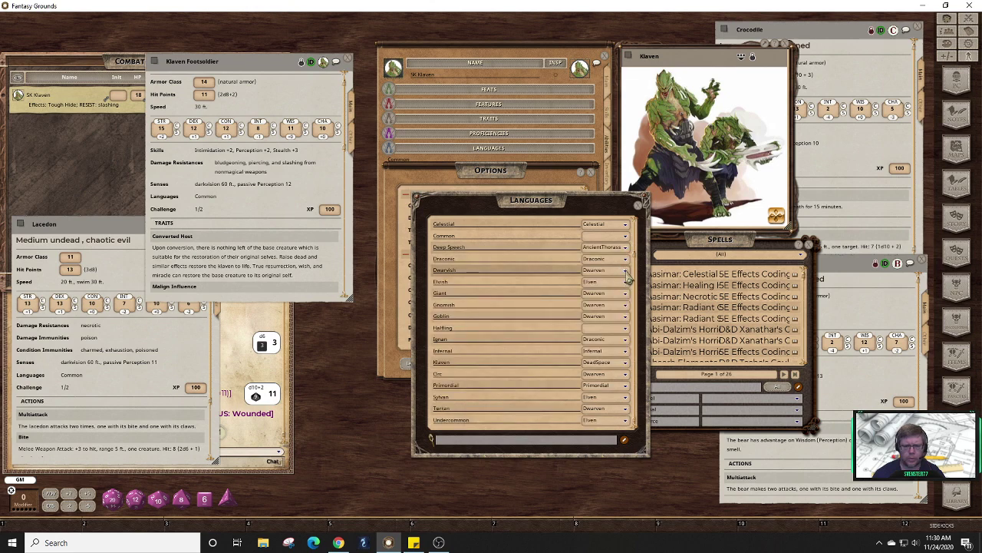
pyautogui.click(626, 330)
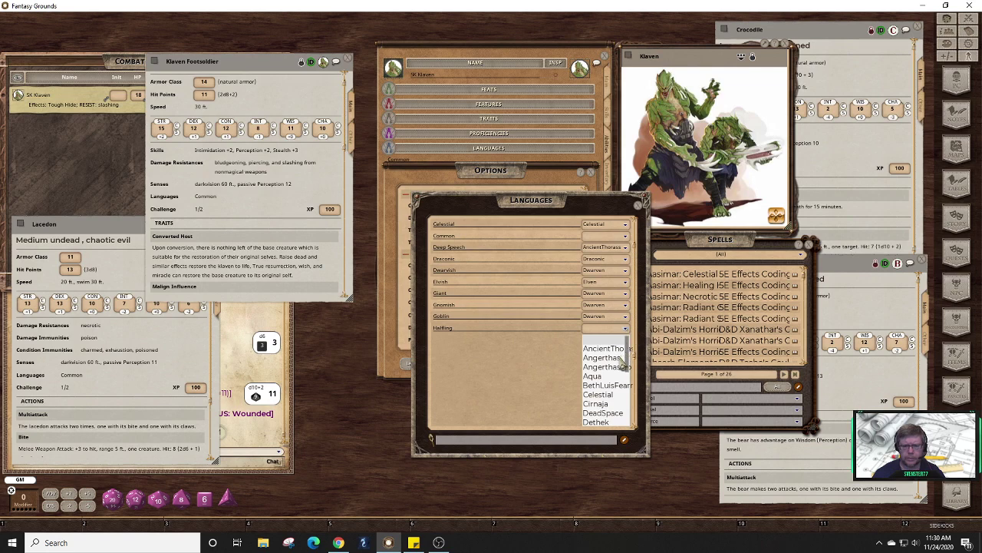
pyautogui.click(620, 358)
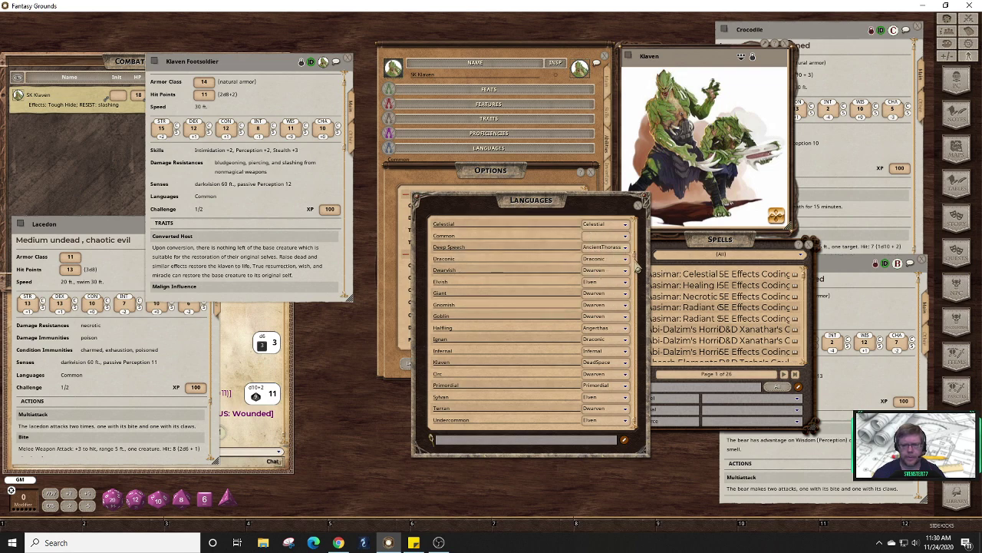
# - Change the font of the Abyssal language to AngerthasMoria
pyautogui.scroll(3, 636, 265)
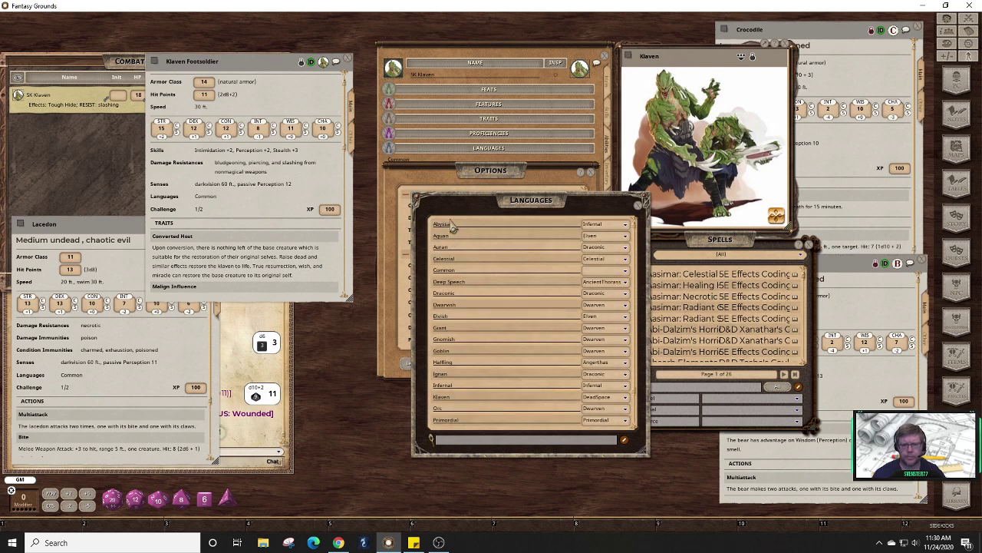
pyautogui.click(626, 227)
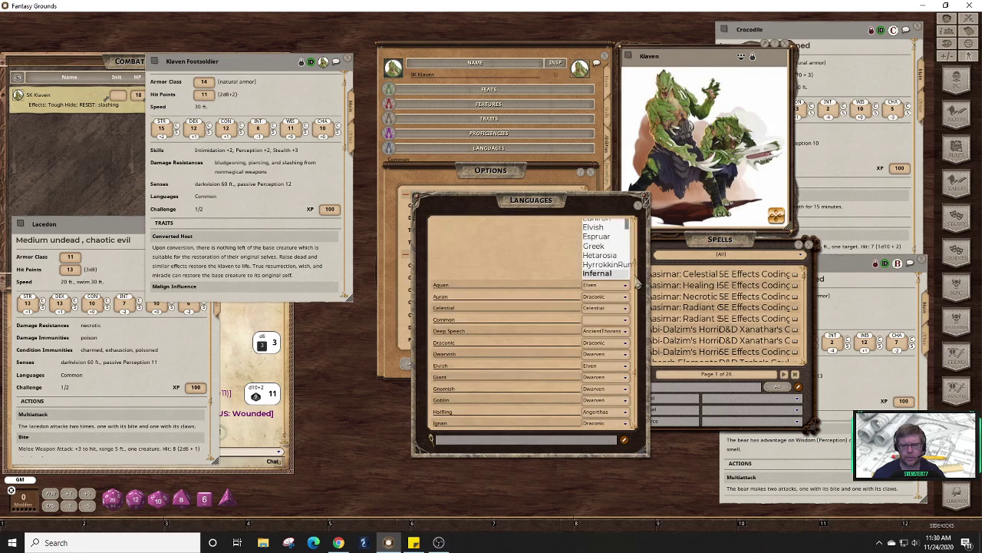
pyautogui.moveTo(637, 284); pyautogui.dragTo(636, 236)
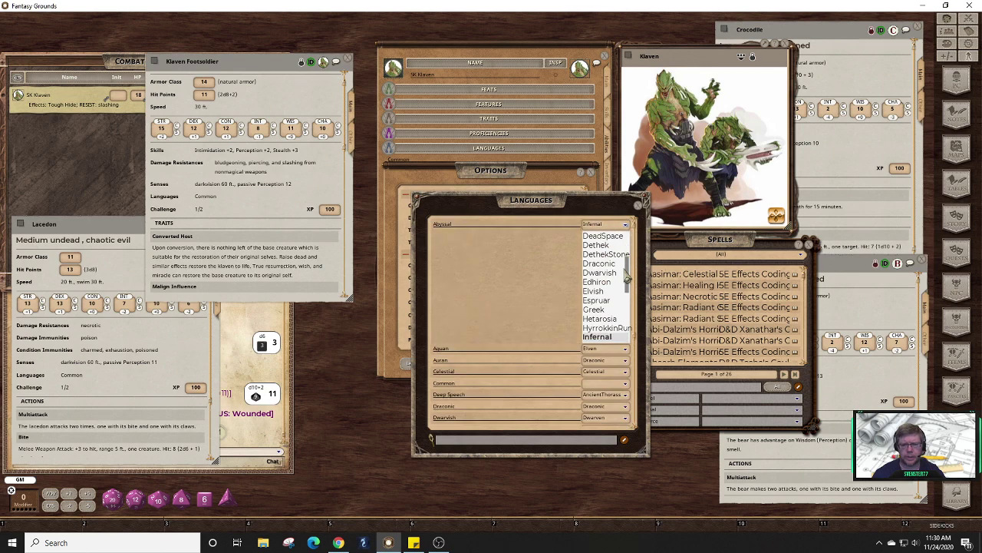
pyautogui.moveTo(630, 273); pyautogui.dragTo(630, 245)
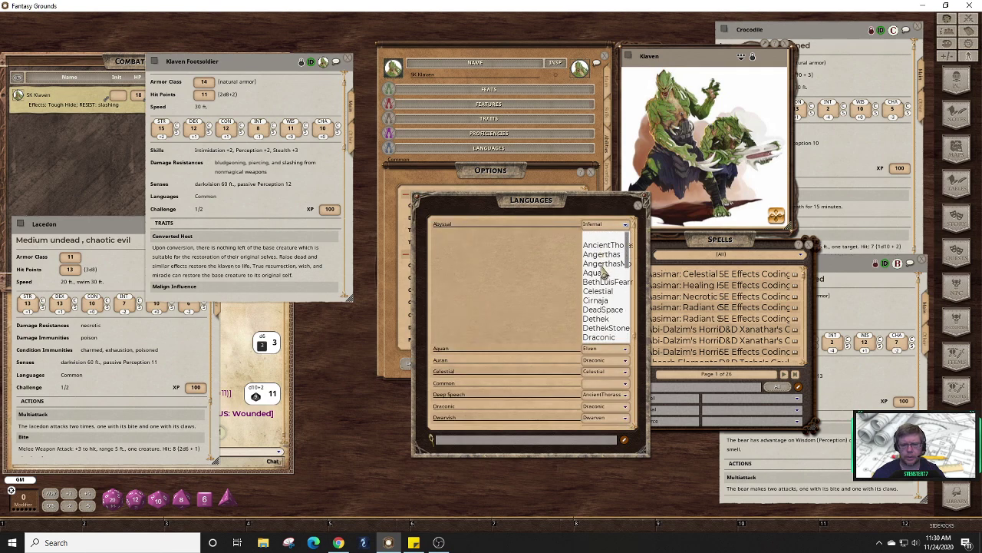
pyautogui.click(601, 264)
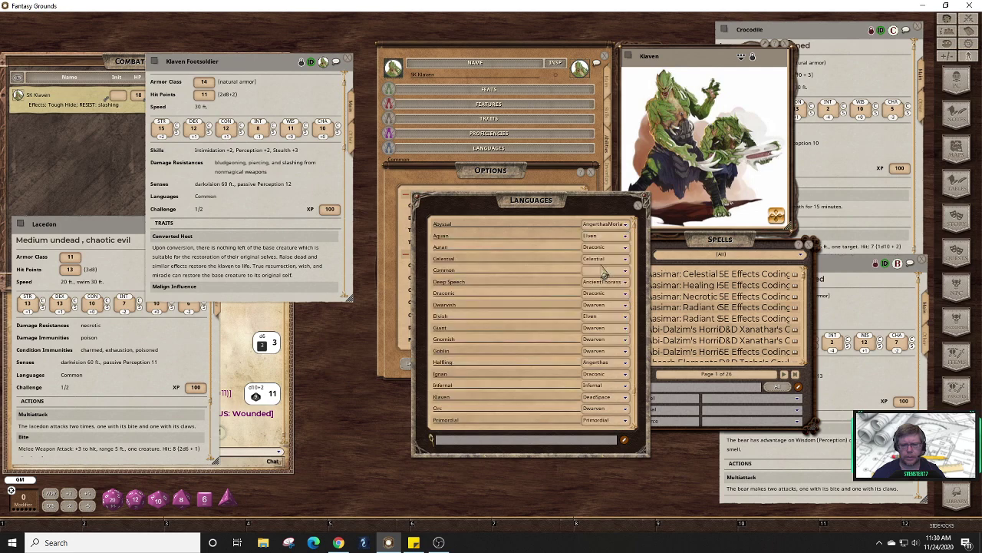
# - Change the font of Aquan to Aqua and the font of Auran to AngerthasMoria
pyautogui.click(627, 237)
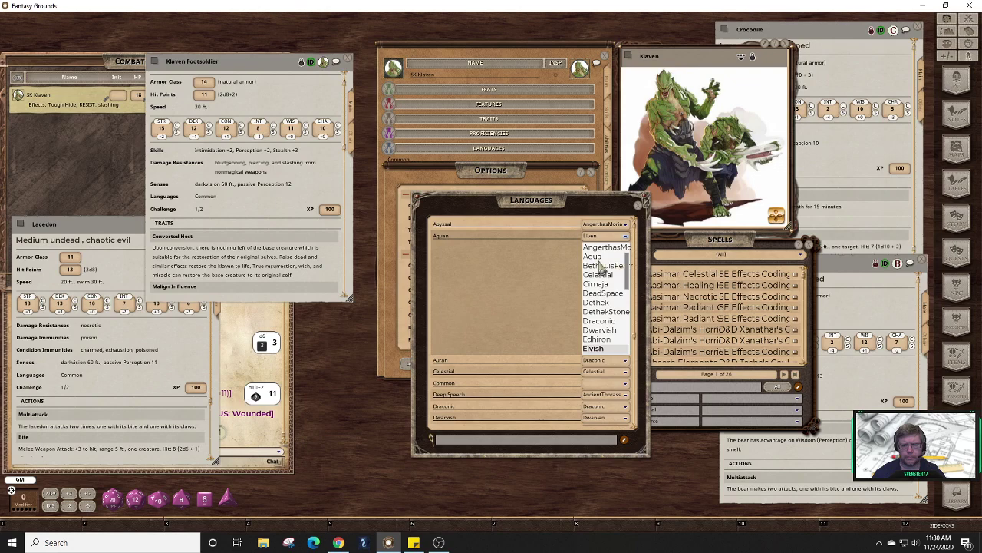
pyautogui.click(605, 266)
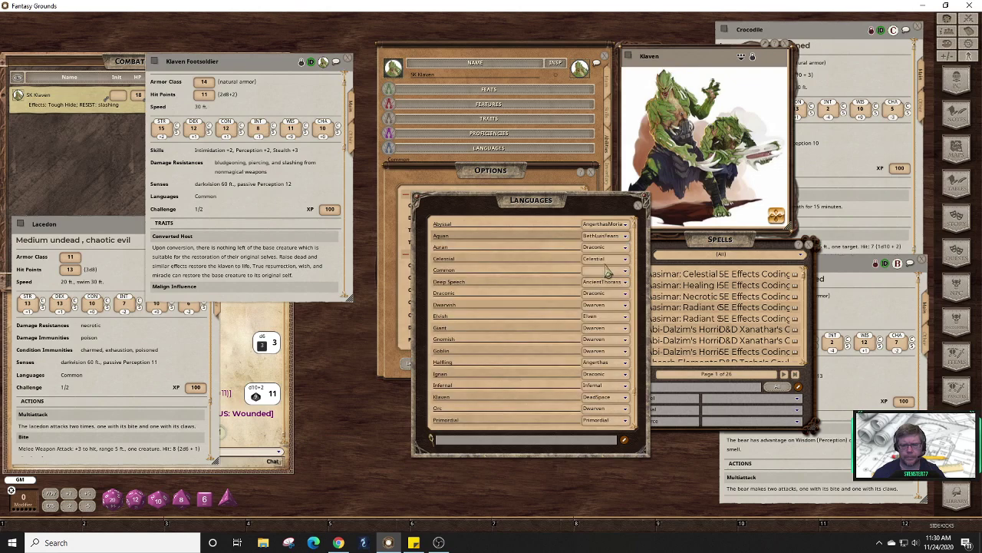
pyautogui.click(626, 237)
pyautogui.click(605, 265)
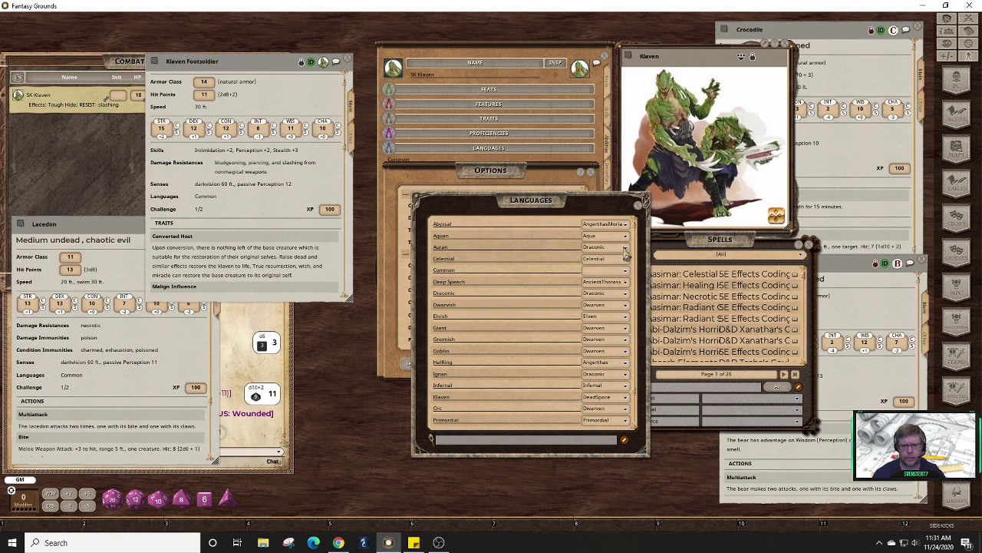
pyautogui.click(626, 248)
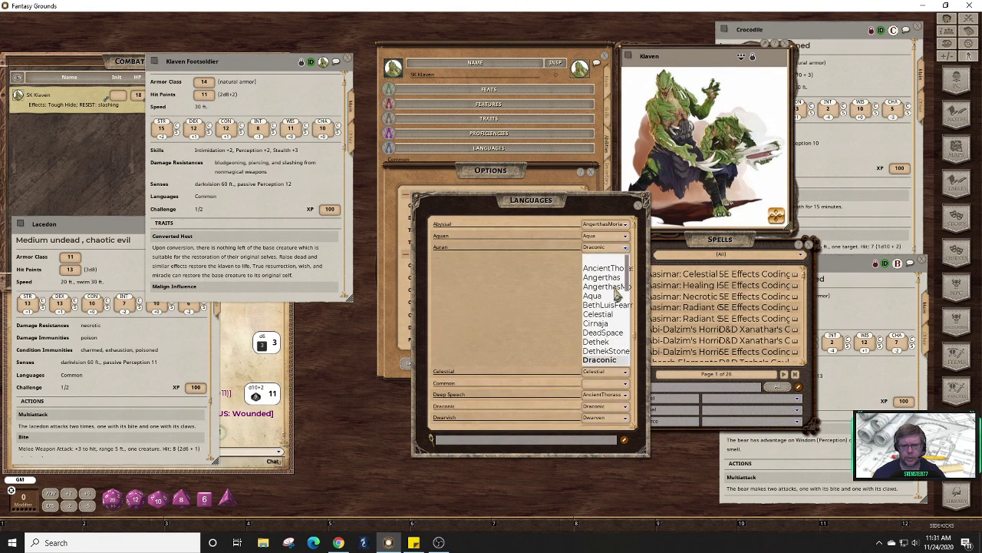
pyautogui.click(613, 288)
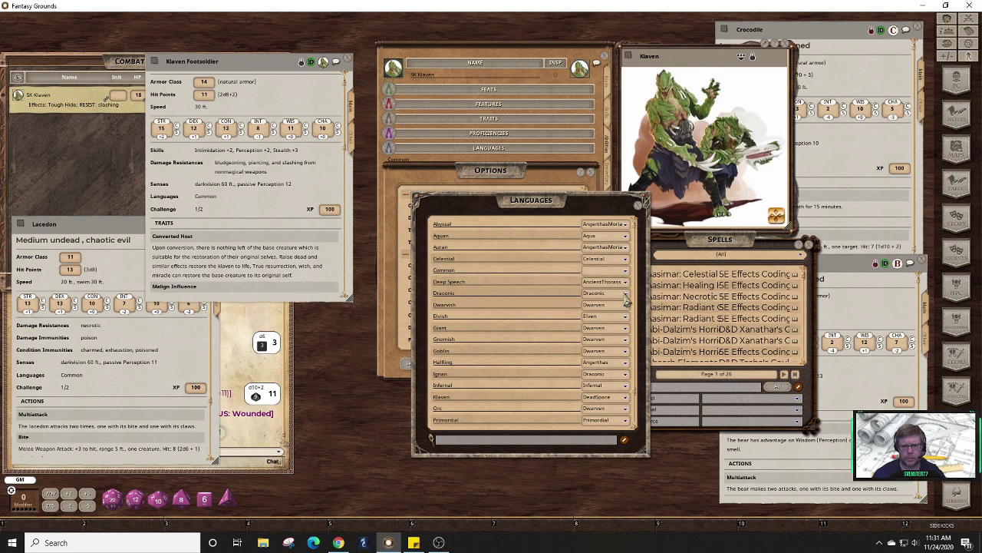
# - Change the font of Giant to BethLuisFearn and the font of Gnomish to Cirnaja
pyautogui.click(628, 336)
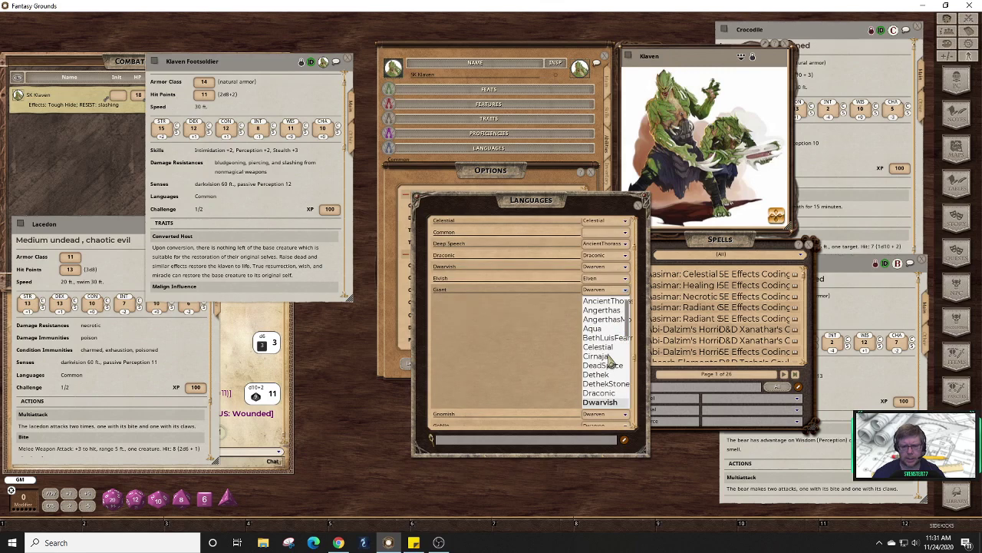
pyautogui.click(611, 338)
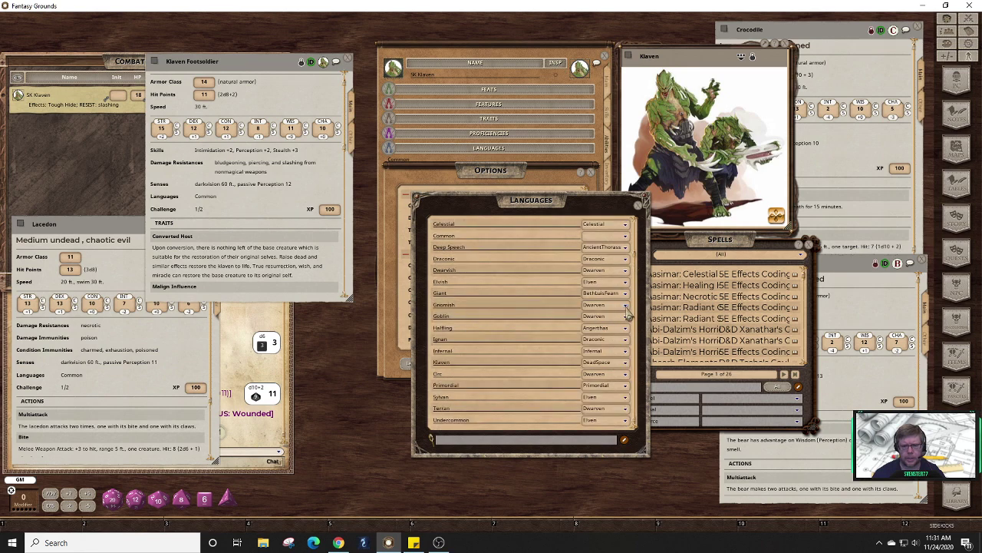
pyautogui.click(626, 306)
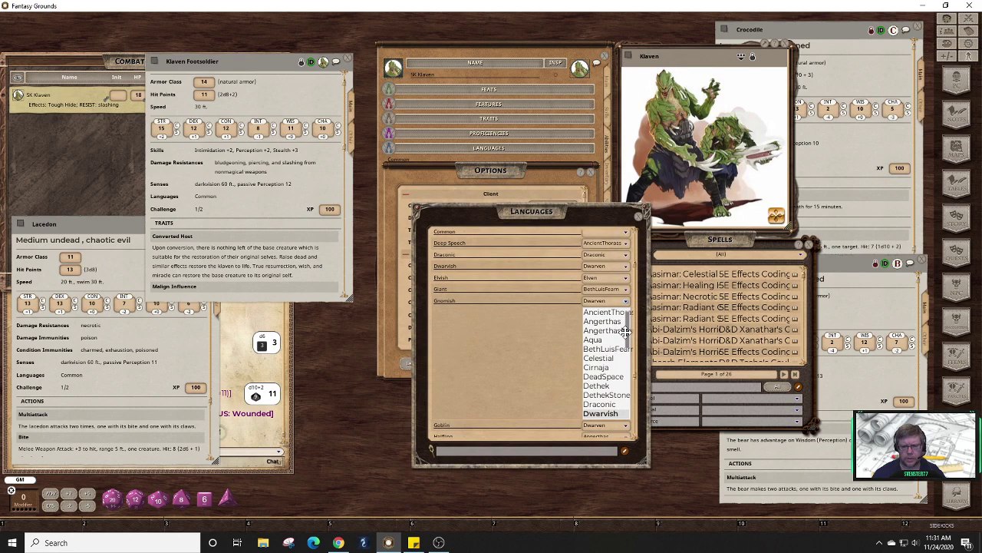
pyautogui.click(607, 366)
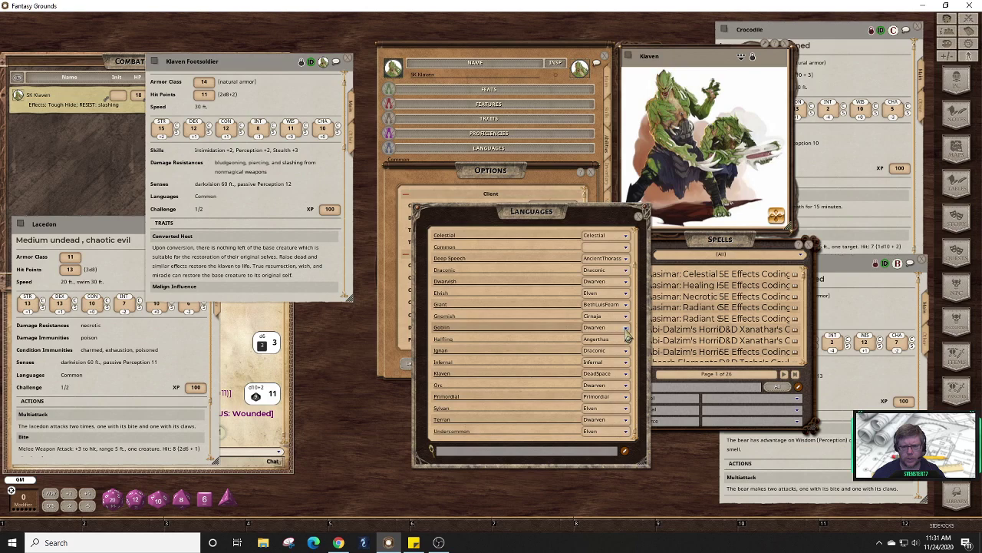
# - Change the font of Goblin to Dethek and the font of Ignan to Edhiron
pyautogui.click(626, 330)
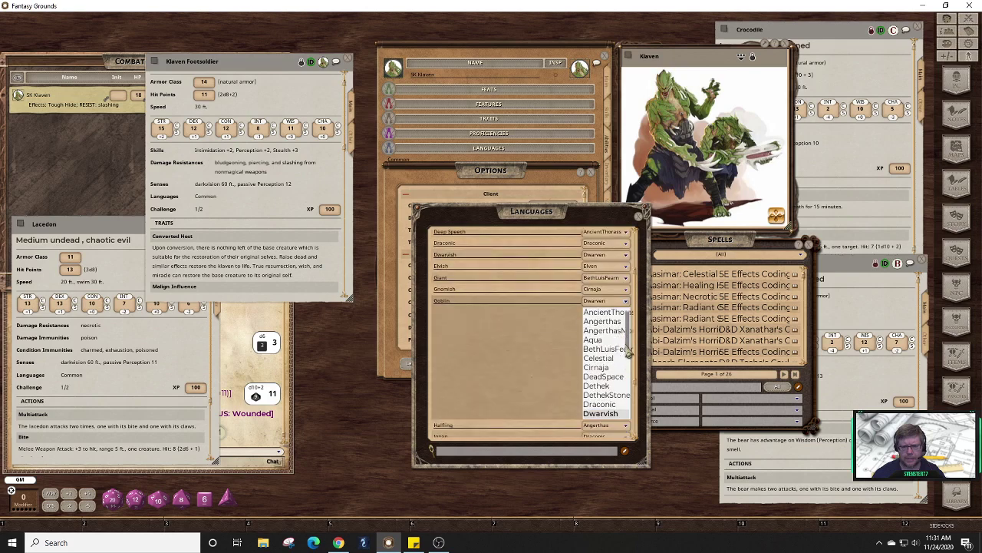
pyautogui.click(606, 392)
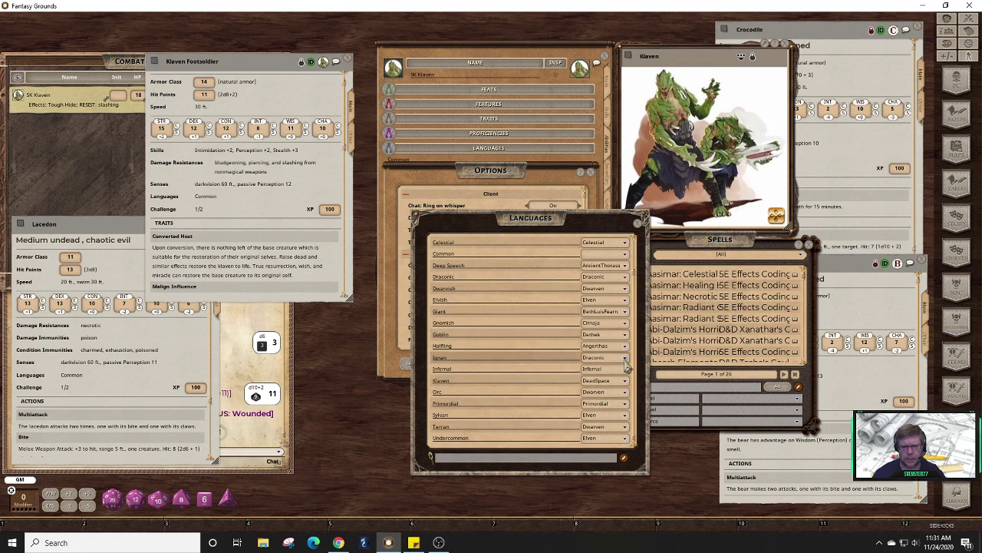
pyautogui.click(625, 359)
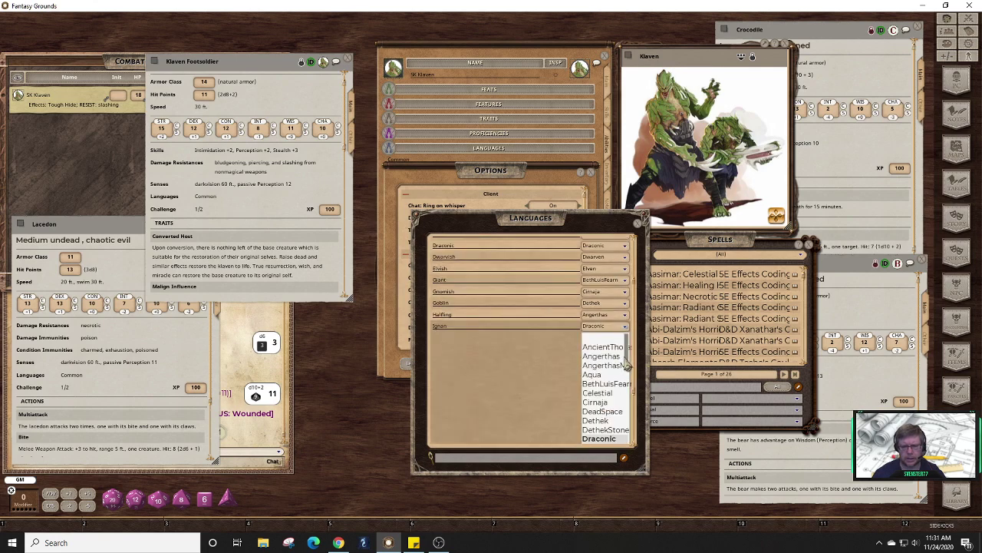
pyautogui.scroll(-2, 628, 366)
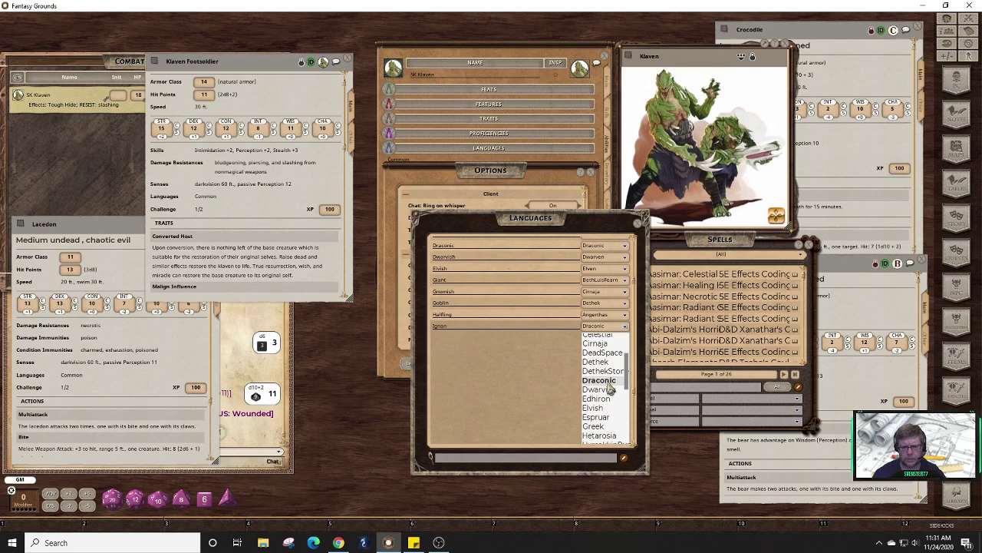
pyautogui.click(610, 398)
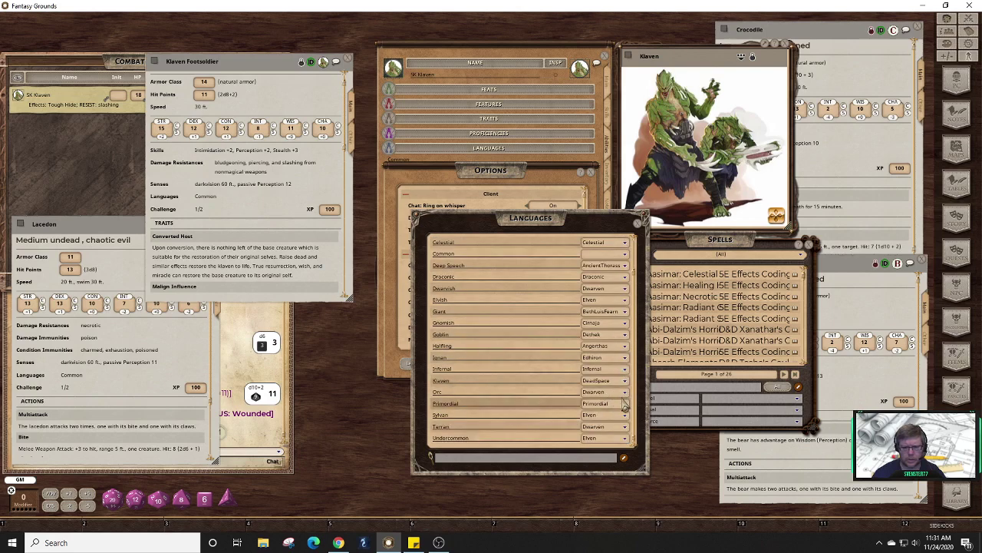
# - Change the font of the Orc language to Greek
pyautogui.click(625, 392)
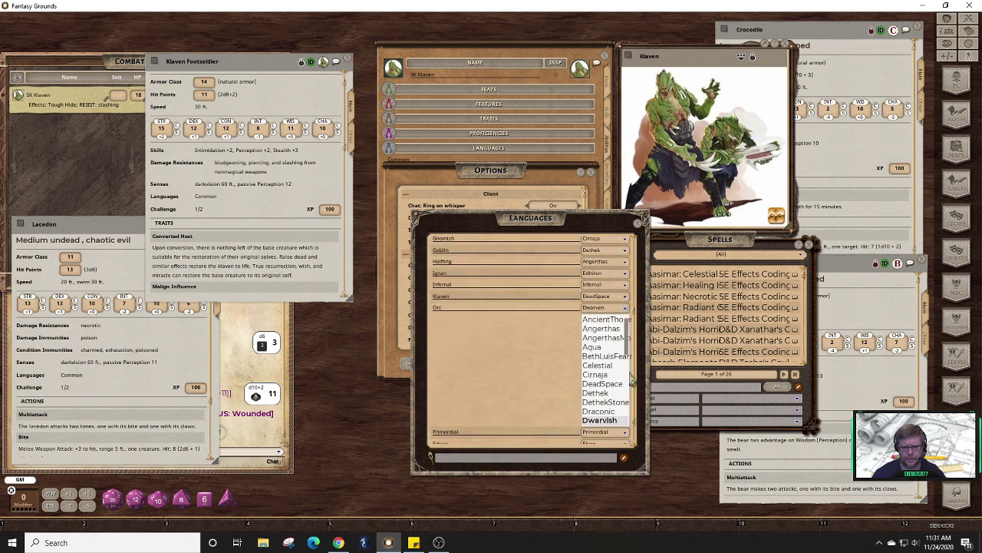
pyautogui.scroll(-2, 629, 376)
pyautogui.scroll(-1, 630, 376)
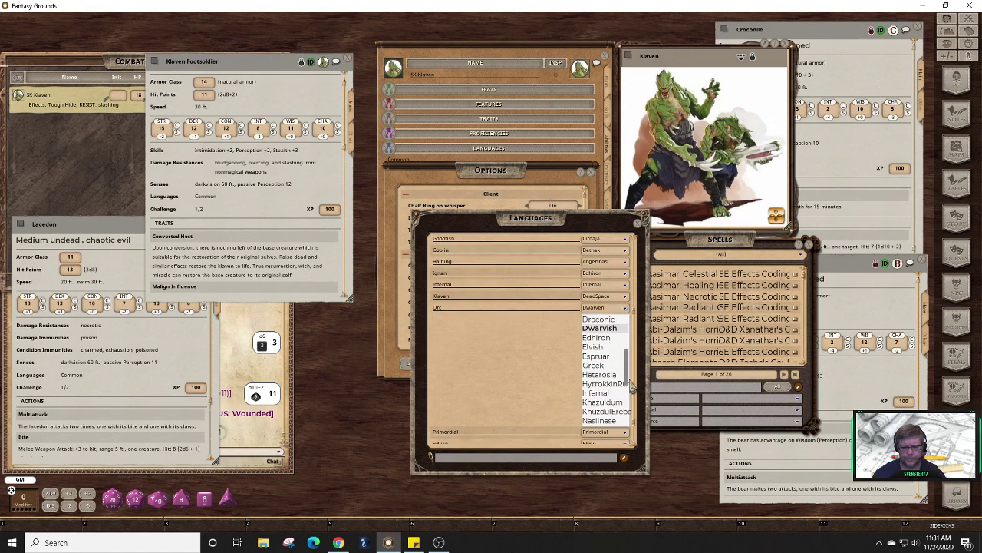
pyautogui.click(606, 367)
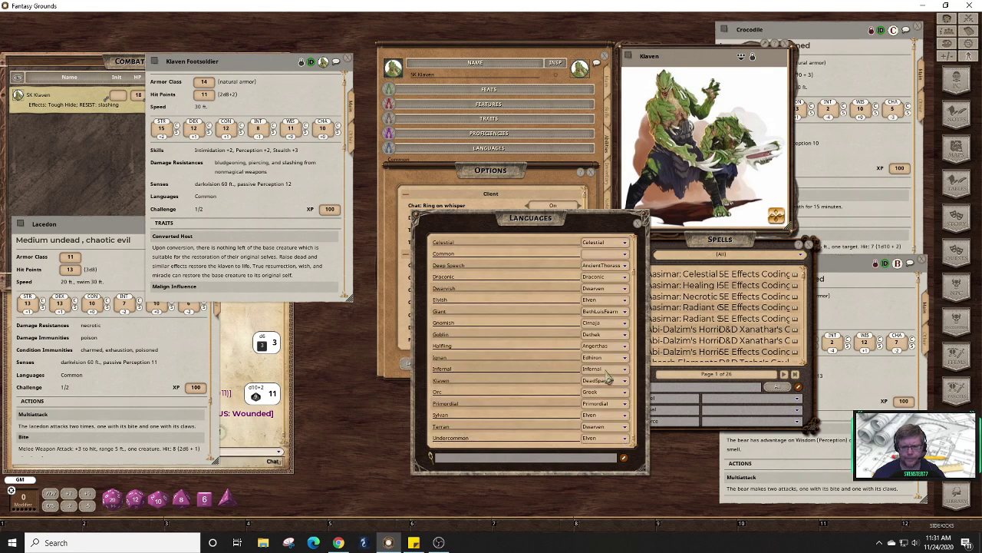
pyautogui.click(625, 418)
pyautogui.scroll(-3, 628, 395)
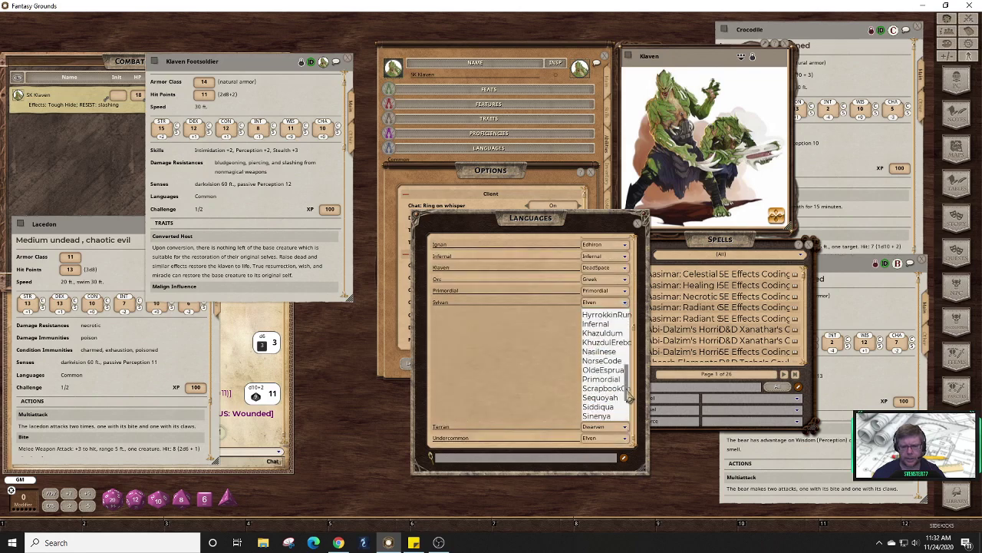
pyautogui.moveTo(628, 396); pyautogui.dragTo(629, 415)
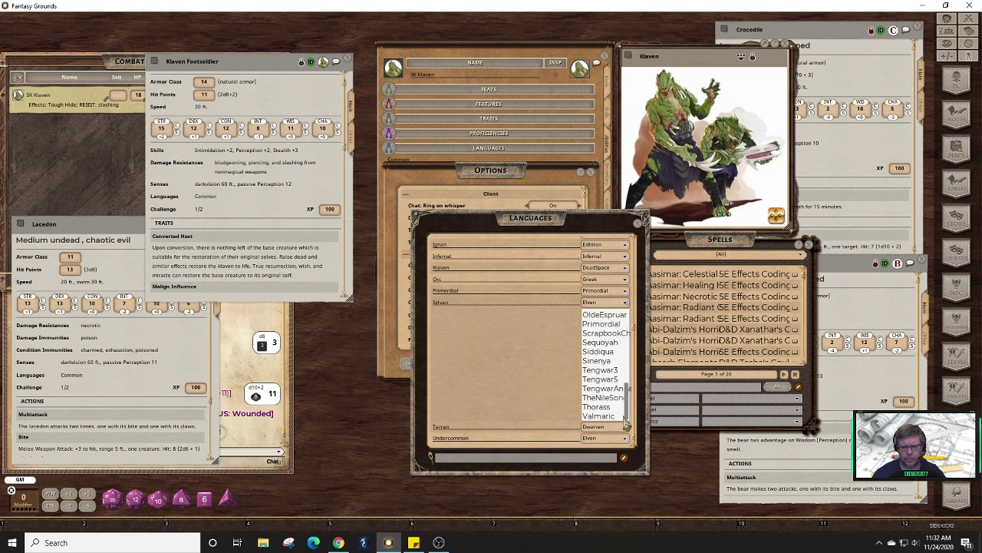
pyautogui.click(568, 431)
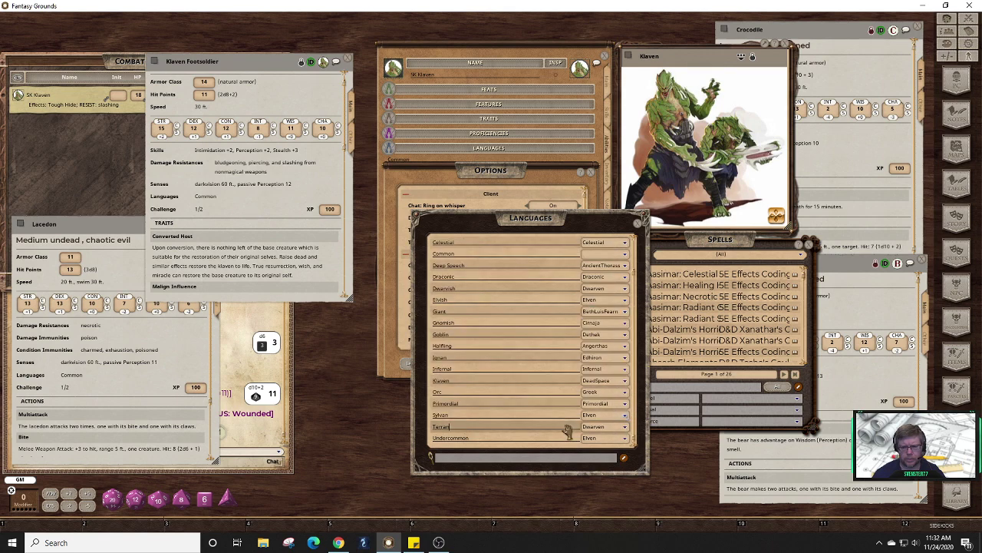
# - Change the font of Terran to HyrrokkinRunic and the font of Undercommon to DethekStone
pyautogui.click(626, 428)
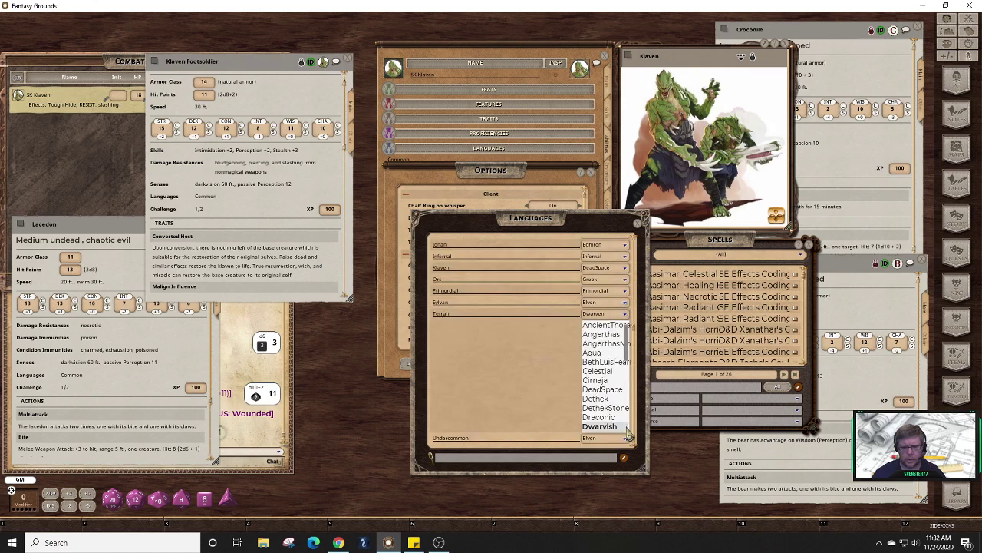
pyautogui.scroll(-3, 633, 376)
pyautogui.scroll(-2, 633, 380)
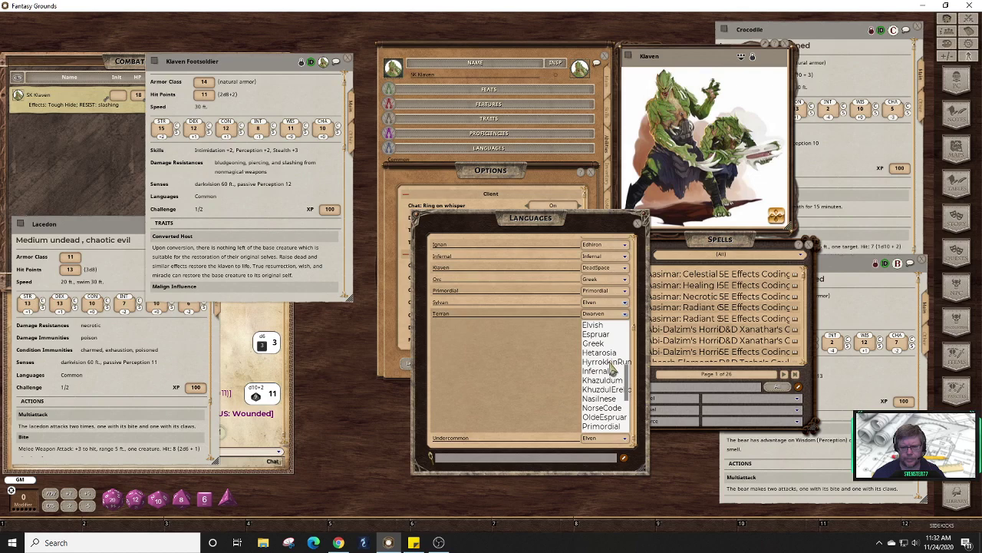
pyautogui.click(610, 362)
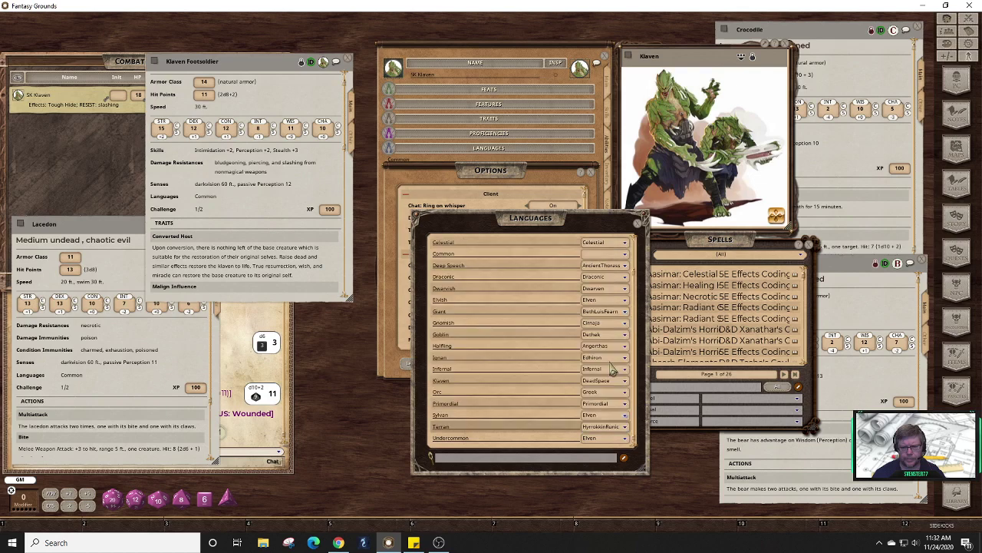
pyautogui.click(625, 438)
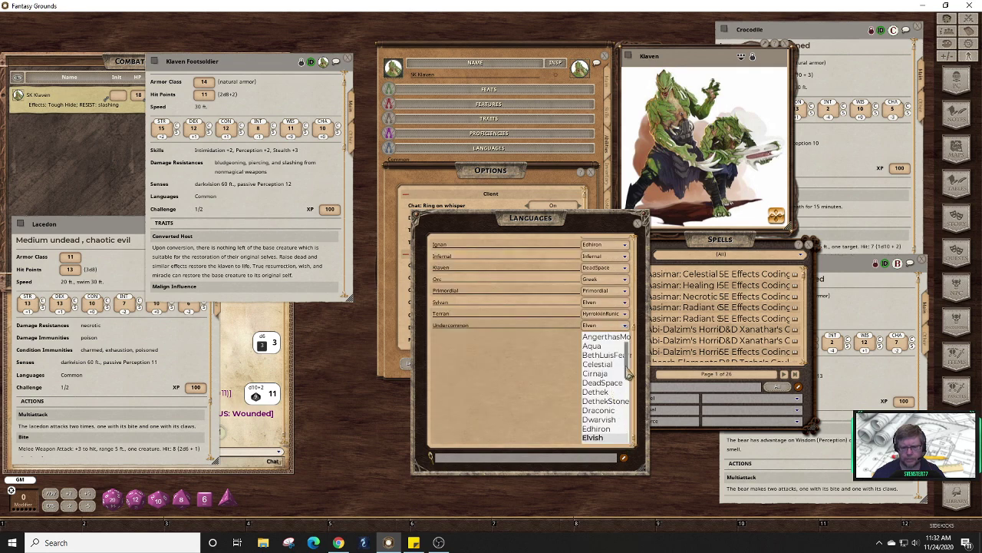
pyautogui.moveTo(631, 374)
pyautogui.mouseDown()
pyautogui.moveTo(634, 399)
pyautogui.moveTo(634, 381)
pyautogui.mouseUp()
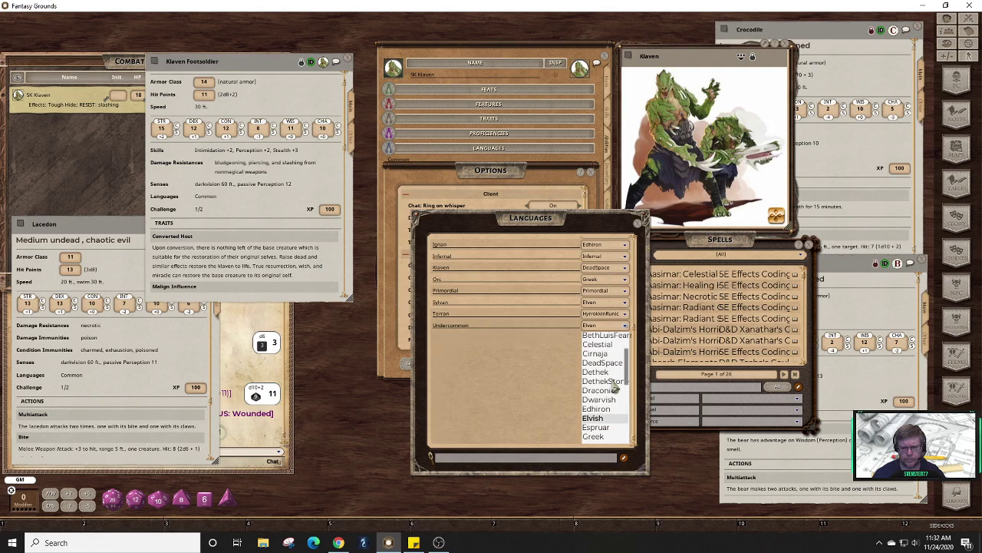
pyautogui.click(612, 424)
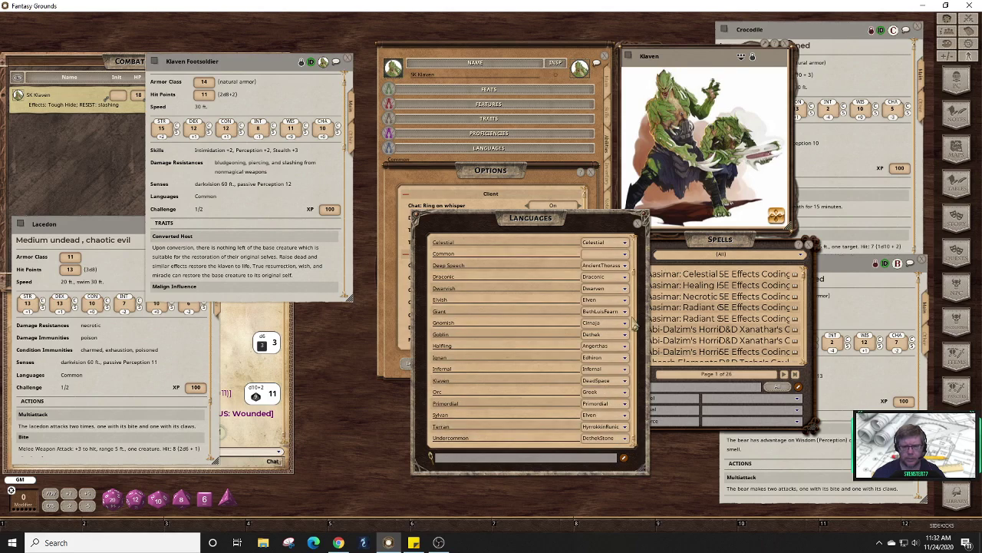
# - Close the Languages and Options windows and move the Lacedon record off the chat window
pyautogui.click(640, 224)
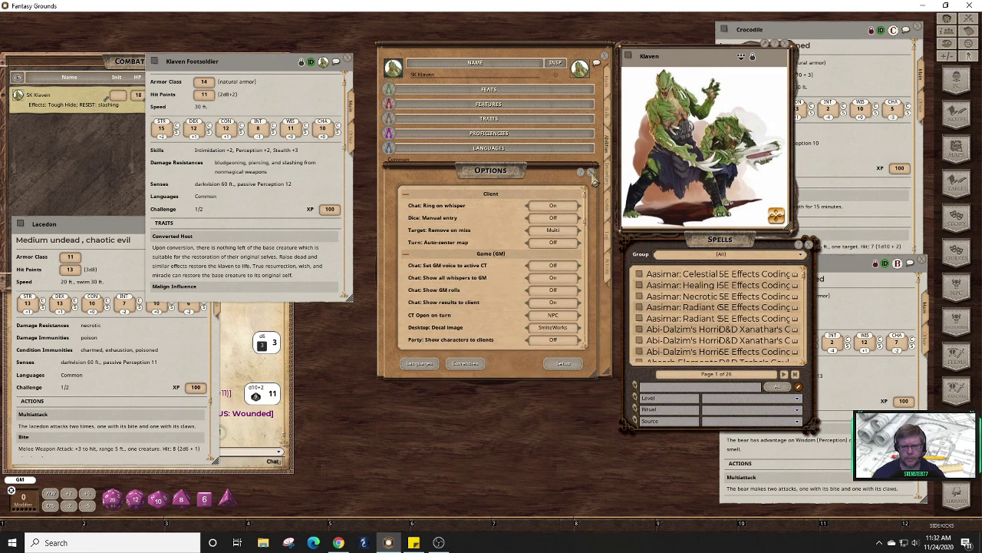
pyautogui.click(592, 174)
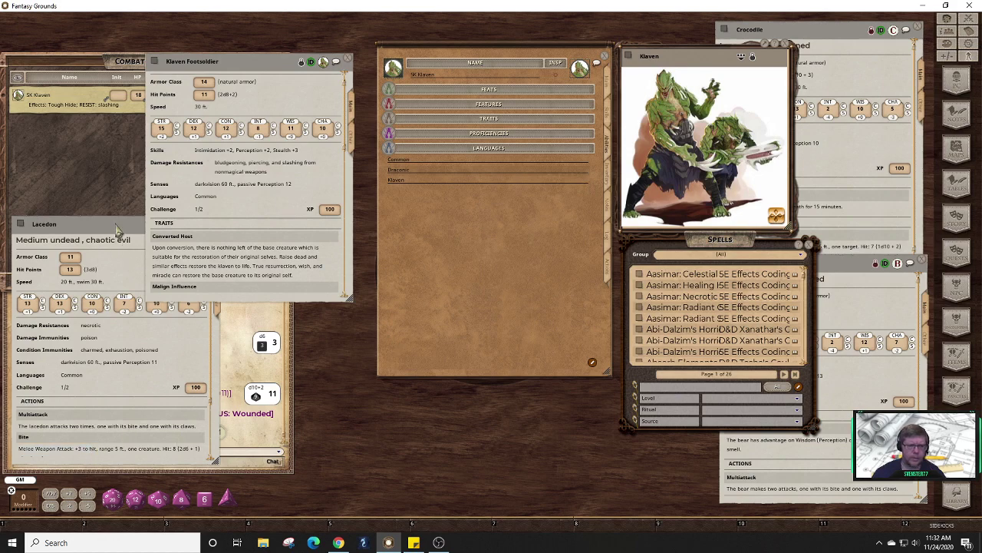
pyautogui.moveTo(117, 228); pyautogui.dragTo(500, 242)
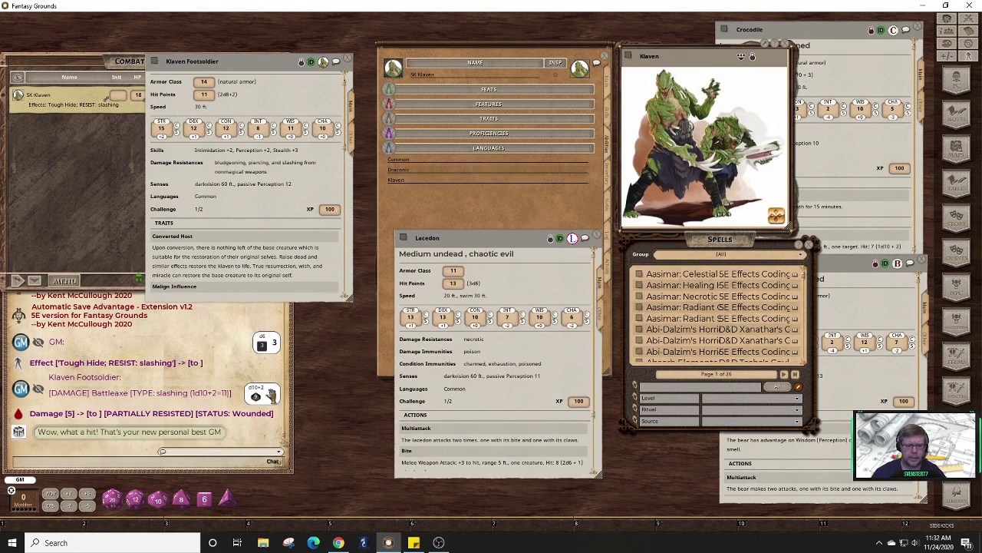
# - Send the chat message "Greetings, adventurers! How are you?" in the Klaven language
pyautogui.click(278, 455)
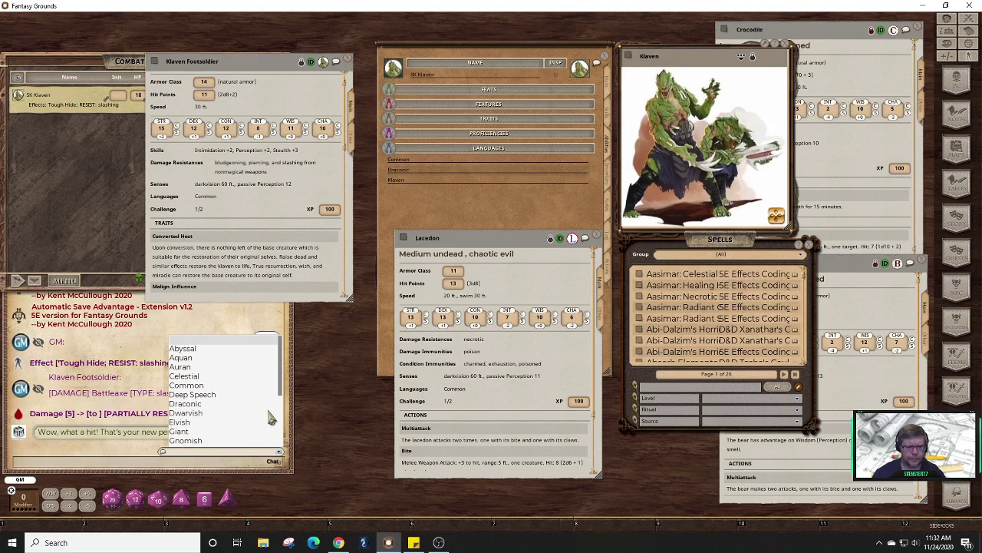
pyautogui.moveTo(282, 388); pyautogui.dragTo(287, 441)
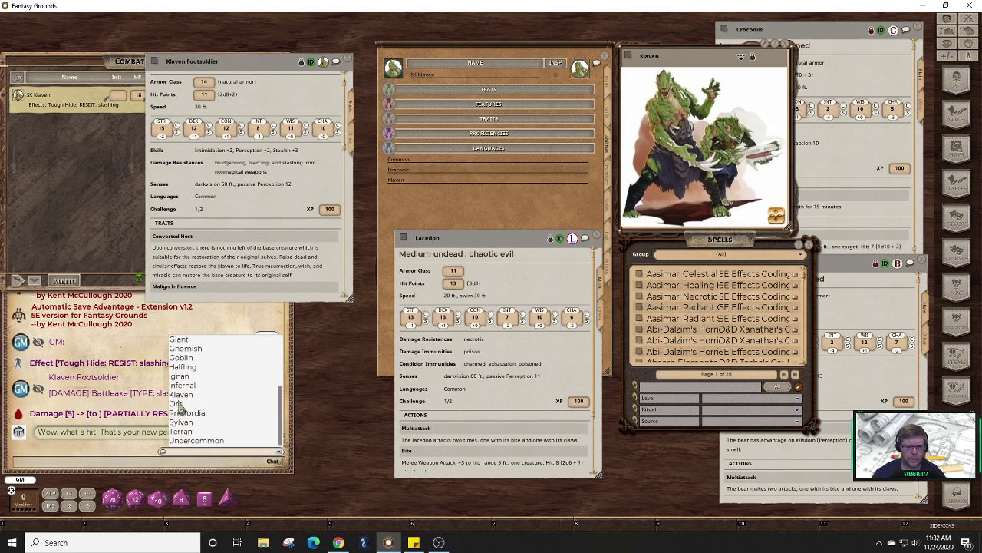
pyautogui.click(178, 395)
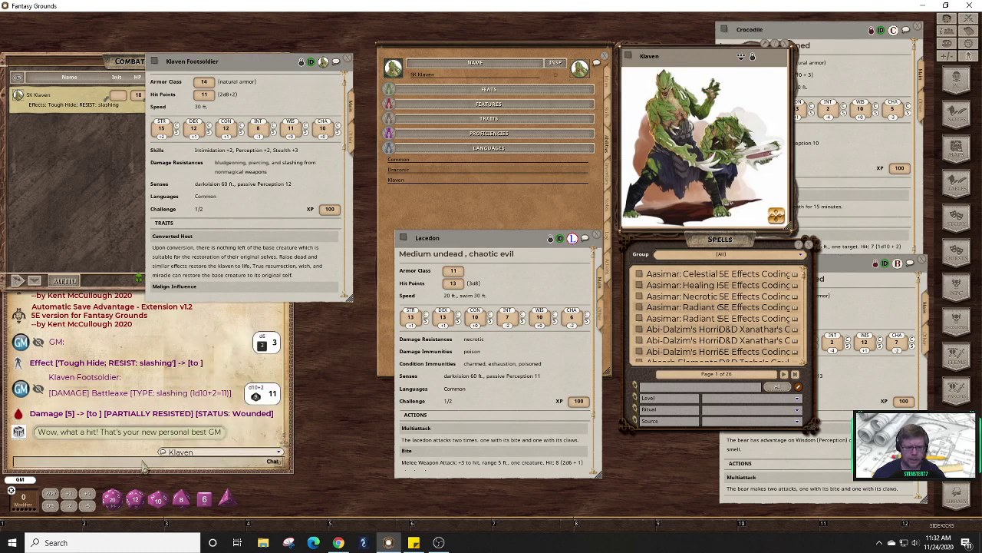
pyautogui.write('Greetings, adven')
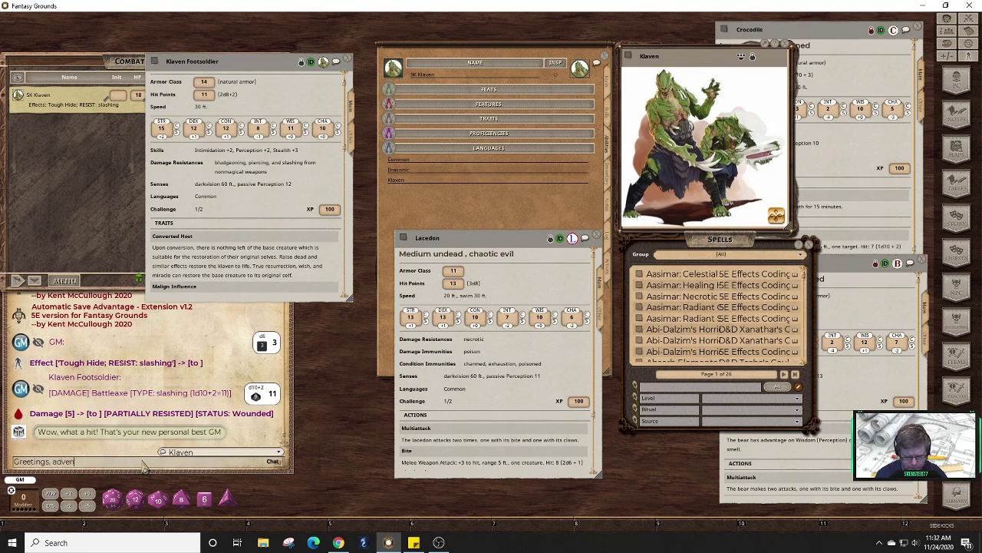
pyautogui.write('turers')
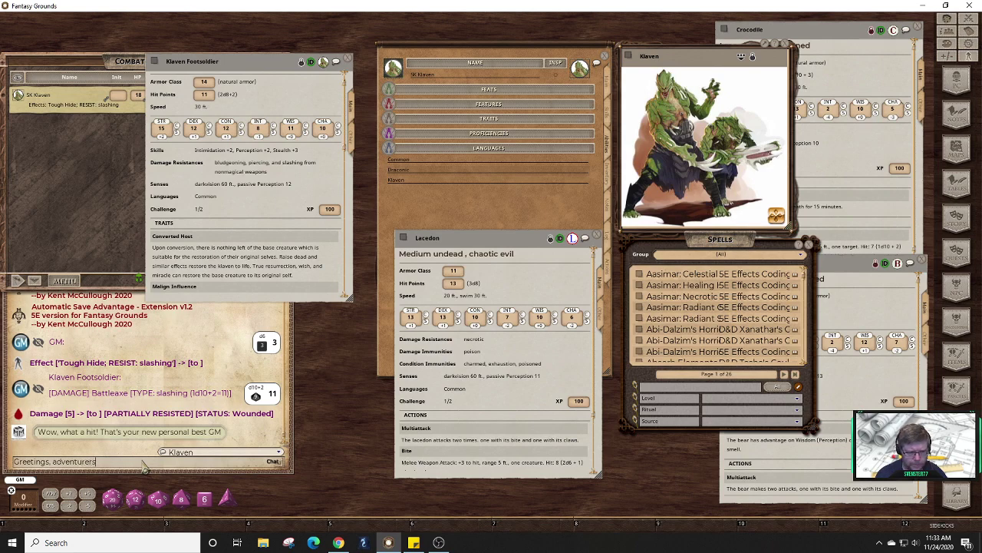
pyautogui.write('!')
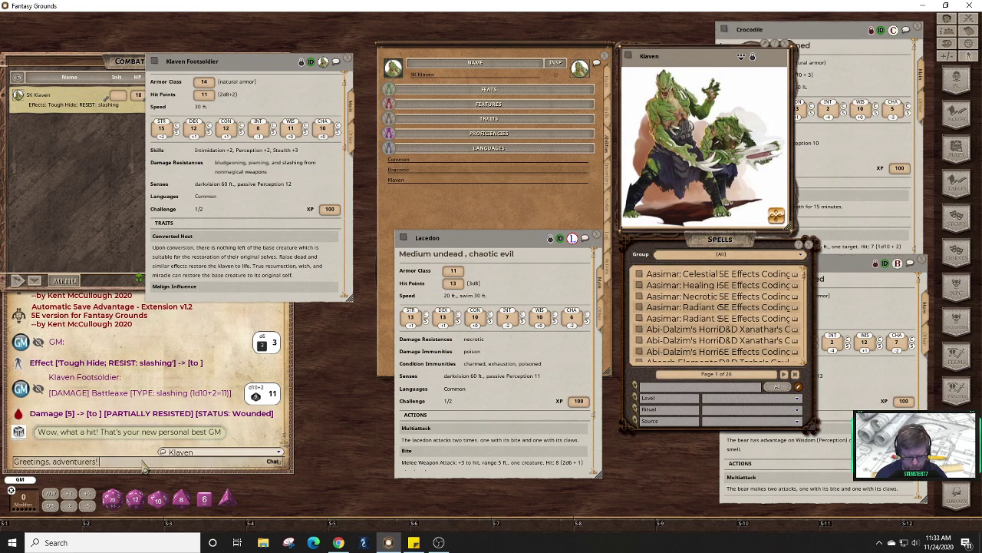
pyautogui.write(' How are')
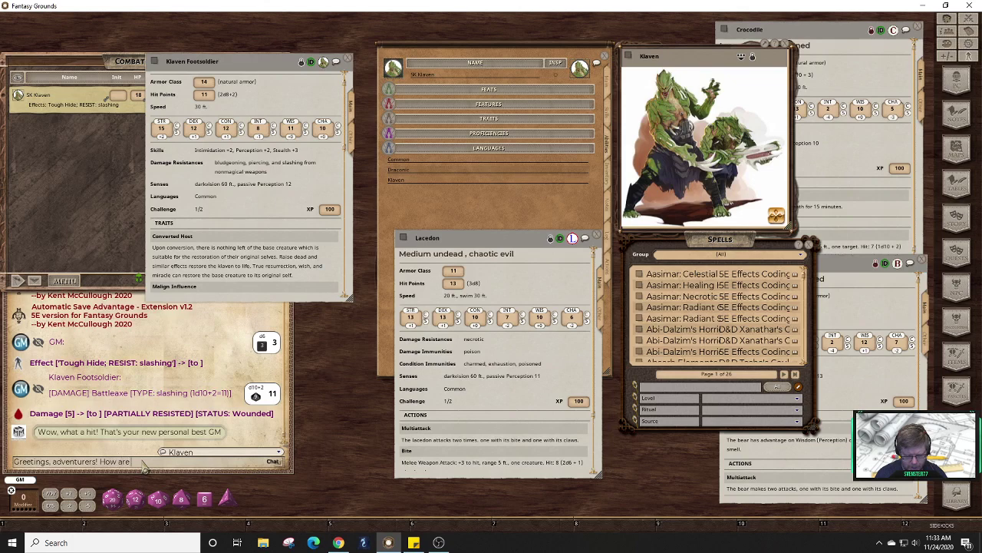
pyautogui.write(' you')
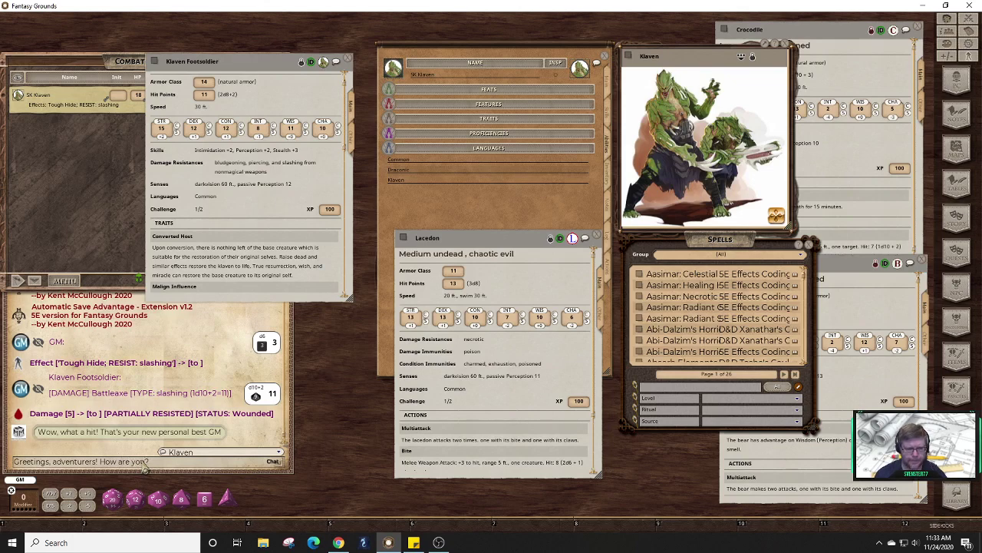
pyautogui.write('?')
pyautogui.press('Return')
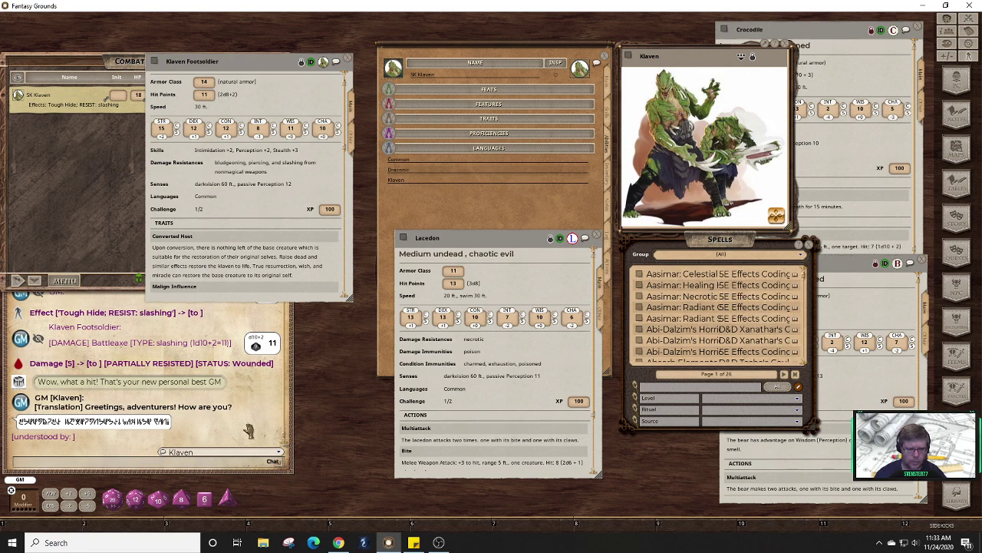
# - Send the chat message "Hello! Welcome to my store!" in the Undercommon language
pyautogui.click(281, 453)
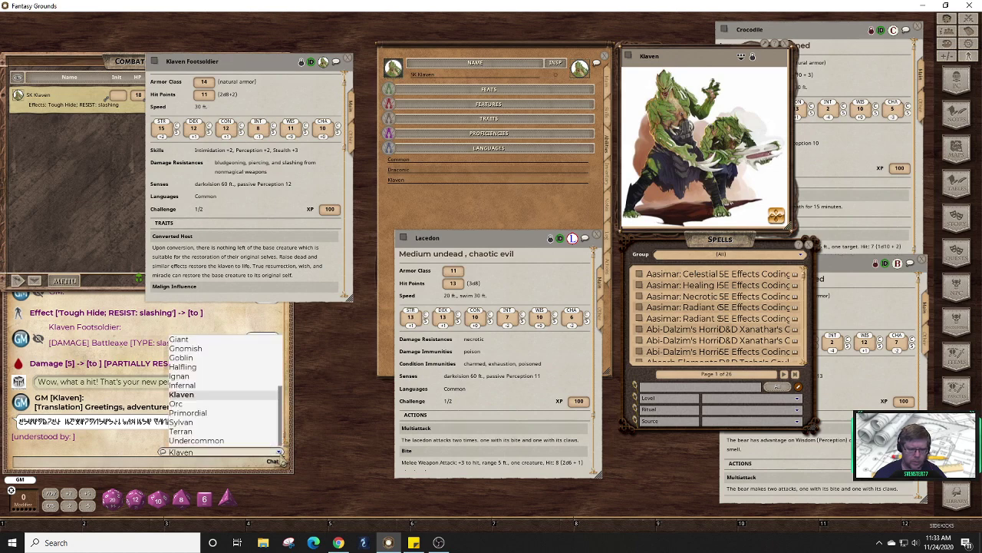
pyautogui.click(240, 442)
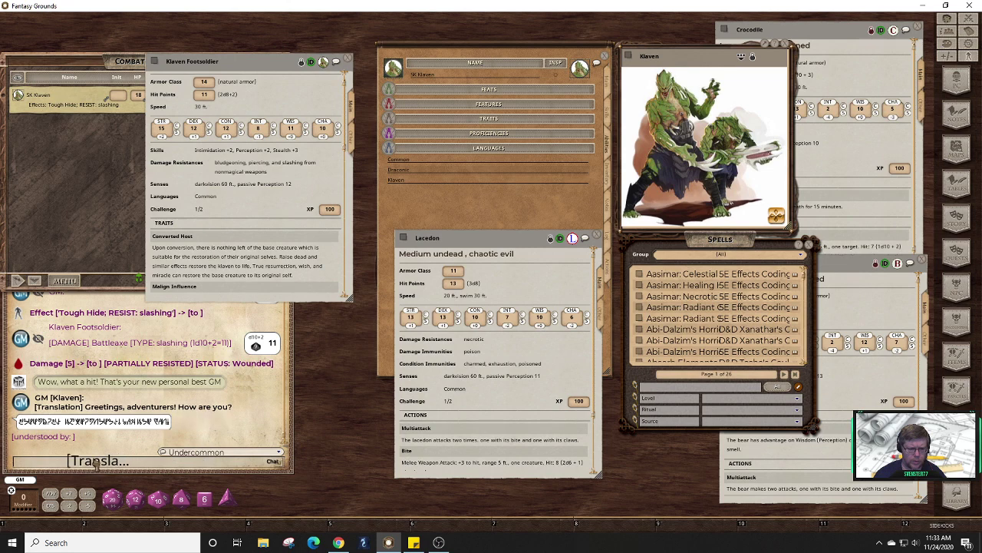
pyautogui.moveTo(47, 428); pyautogui.dragTo(50, 459)
pyautogui.moveTo(81, 430); pyautogui.dragTo(88, 465)
pyautogui.write('He')
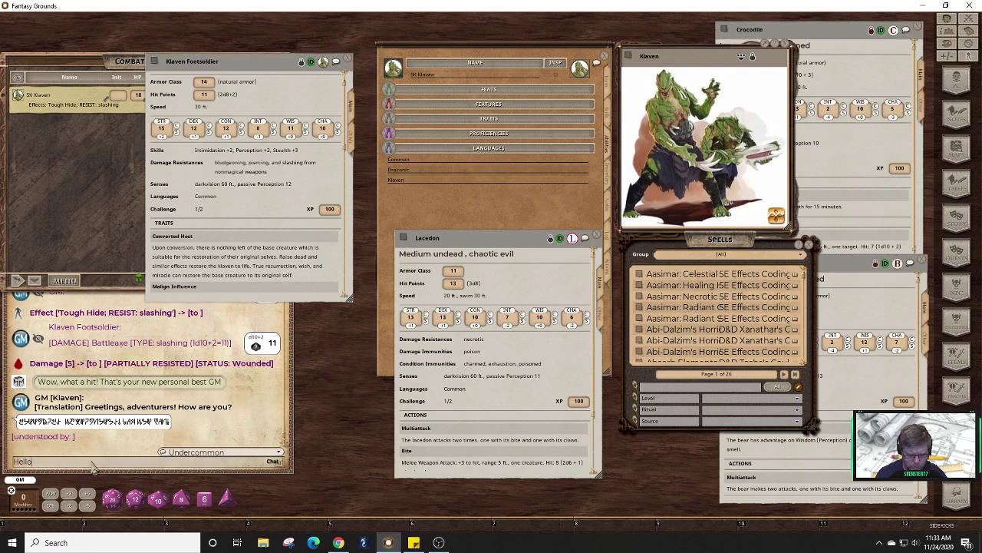
pyautogui.write('llo! Welcome to my store')
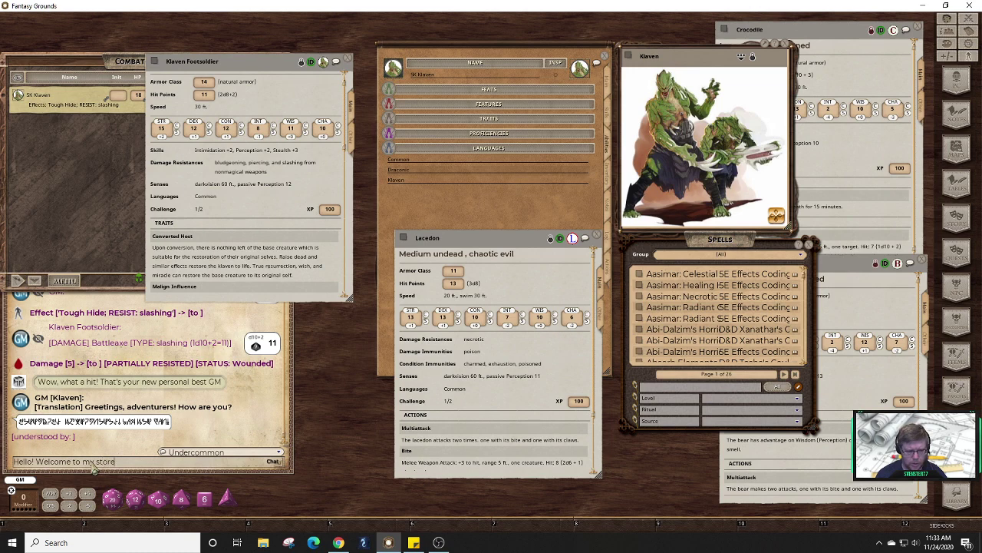
pyautogui.write('!')
pyautogui.press('Return')
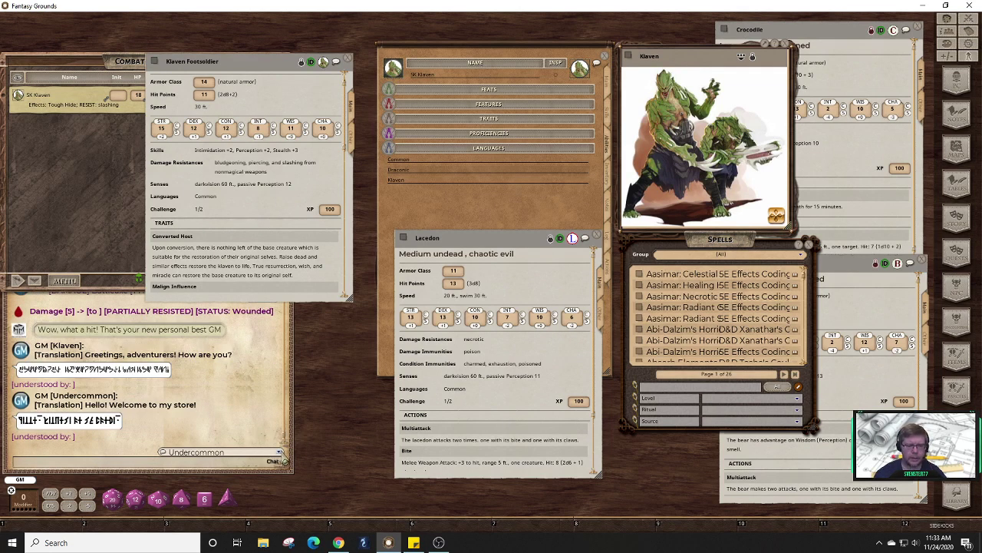
# - Reset the chat language to the blank entry so that no language is selected
pyautogui.click(278, 452)
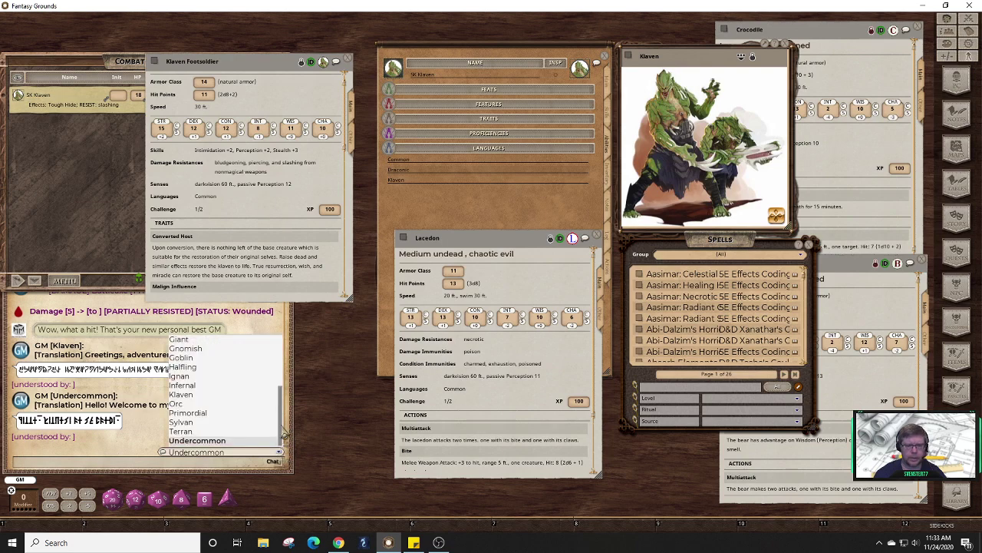
pyautogui.moveTo(281, 431); pyautogui.dragTo(280, 363)
pyautogui.click(185, 343)
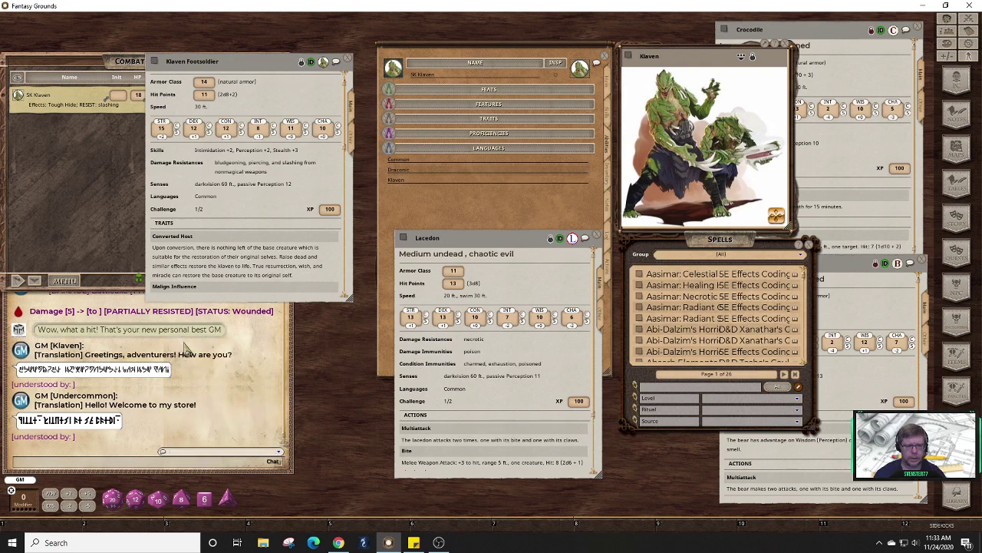
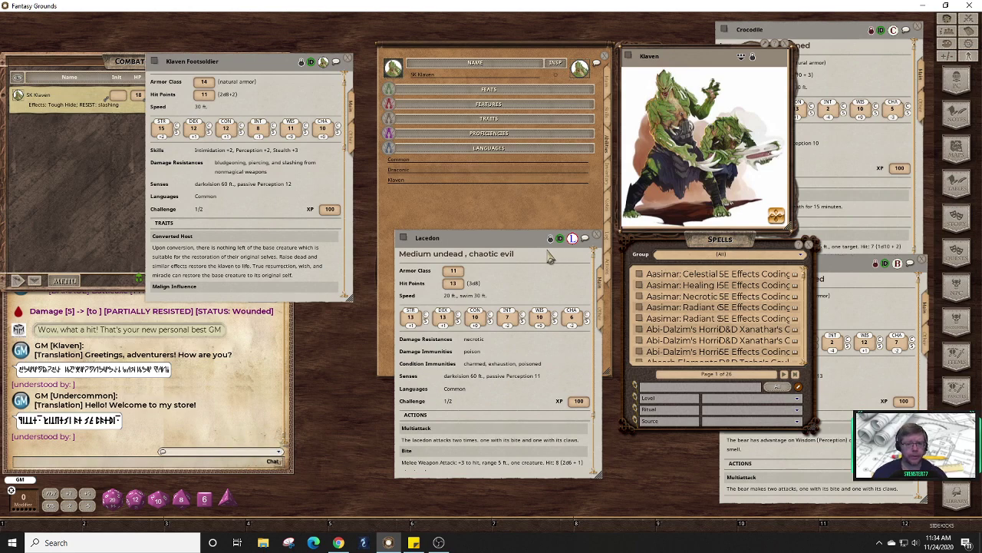
# - Move the Lacedon record back over the chat window and show the main page of the SK Klaven character sheet
pyautogui.moveTo(516, 248); pyautogui.dragTo(474, 263)
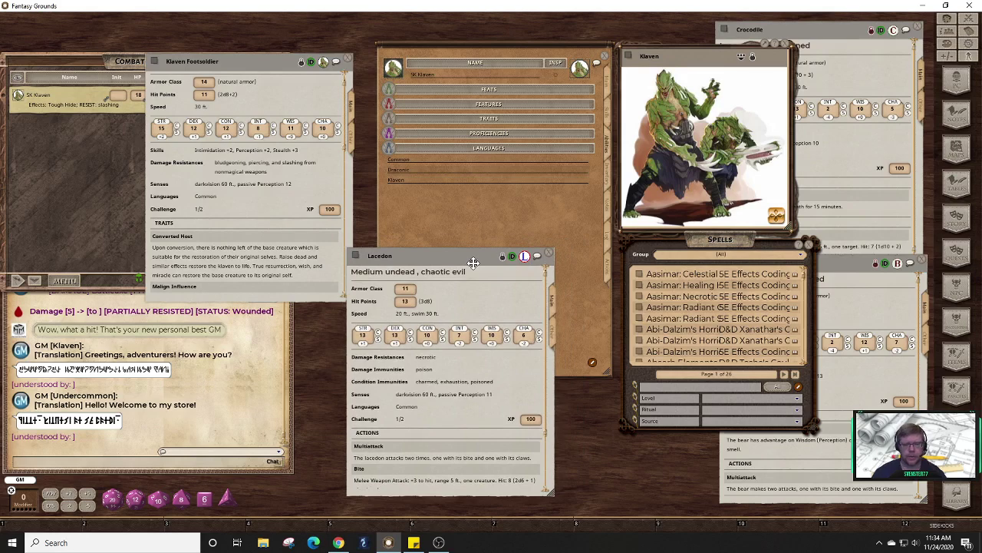
pyautogui.moveTo(474, 262); pyautogui.dragTo(155, 266)
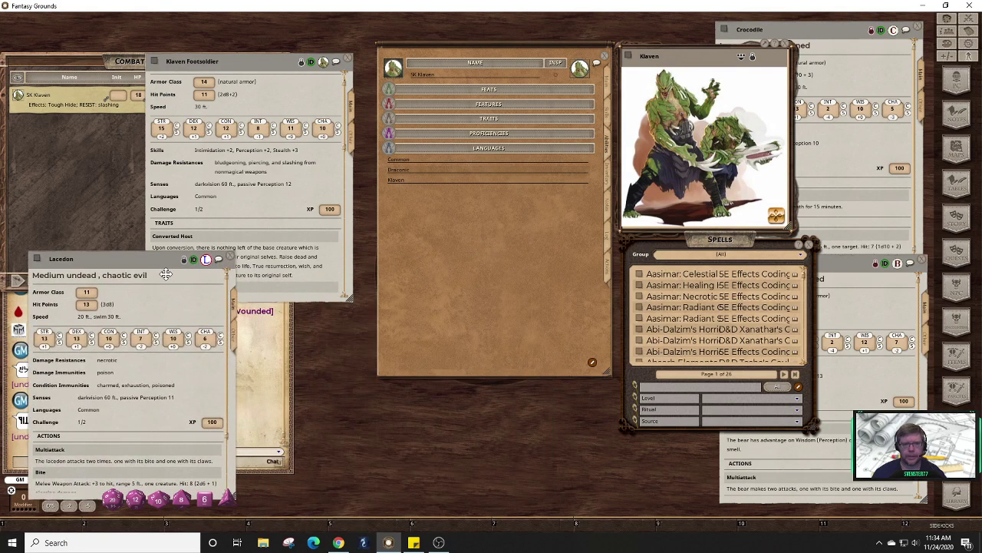
pyautogui.click(611, 85)
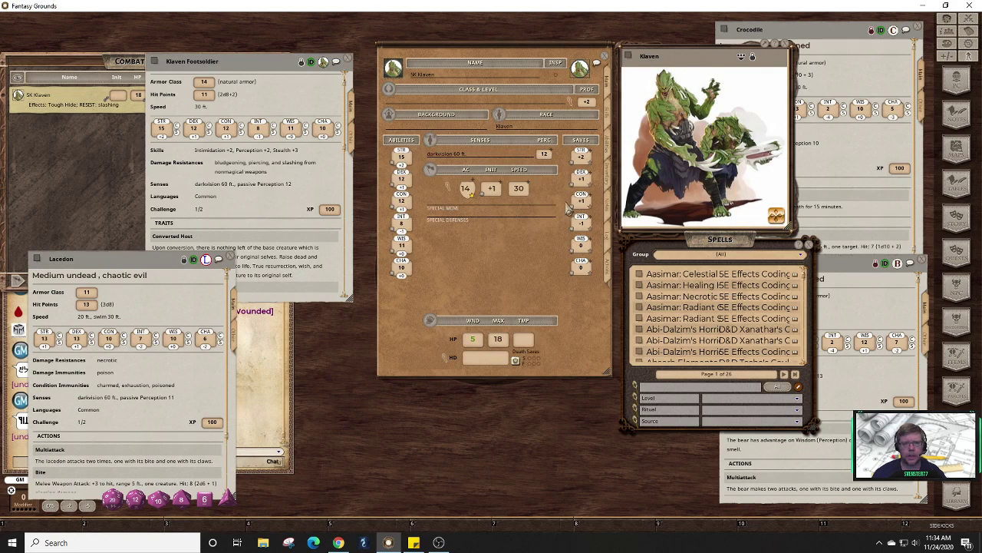
# - Bring the Klaven Footsoldier record forward, move it clear of the combat tracker's columns, and review its traits
pyautogui.click(272, 206)
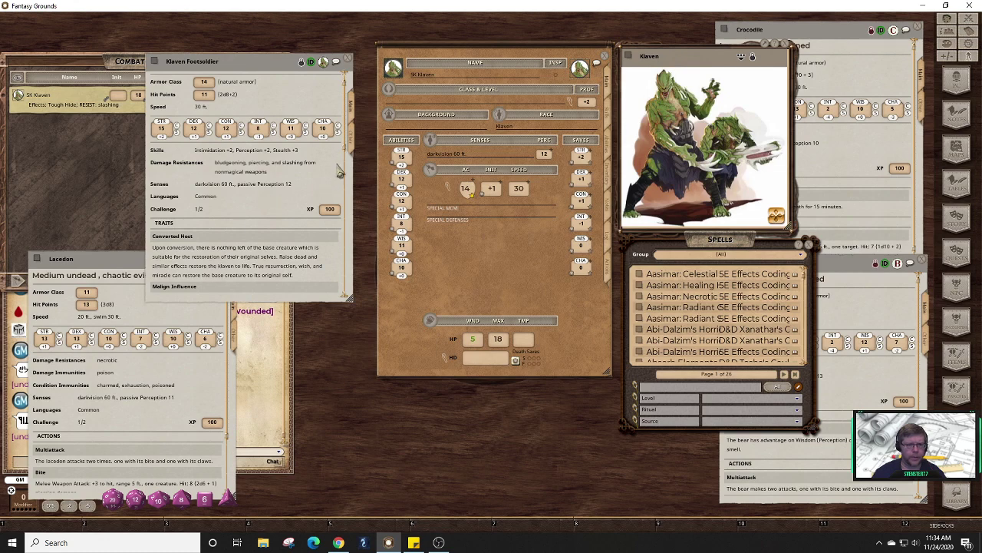
pyautogui.moveTo(270, 66); pyautogui.dragTo(341, 164)
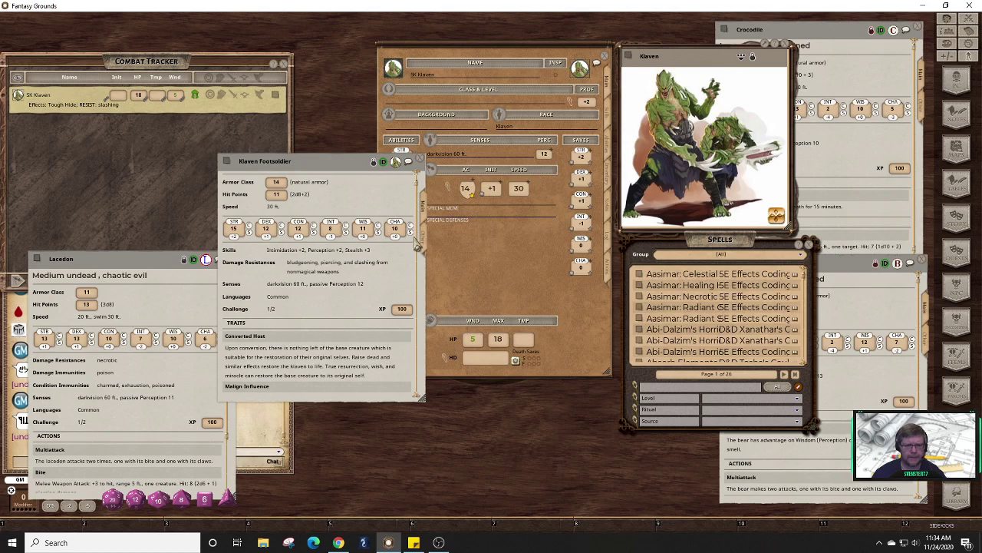
pyautogui.scroll(-3, 423, 250)
pyautogui.scroll(-1, 423, 253)
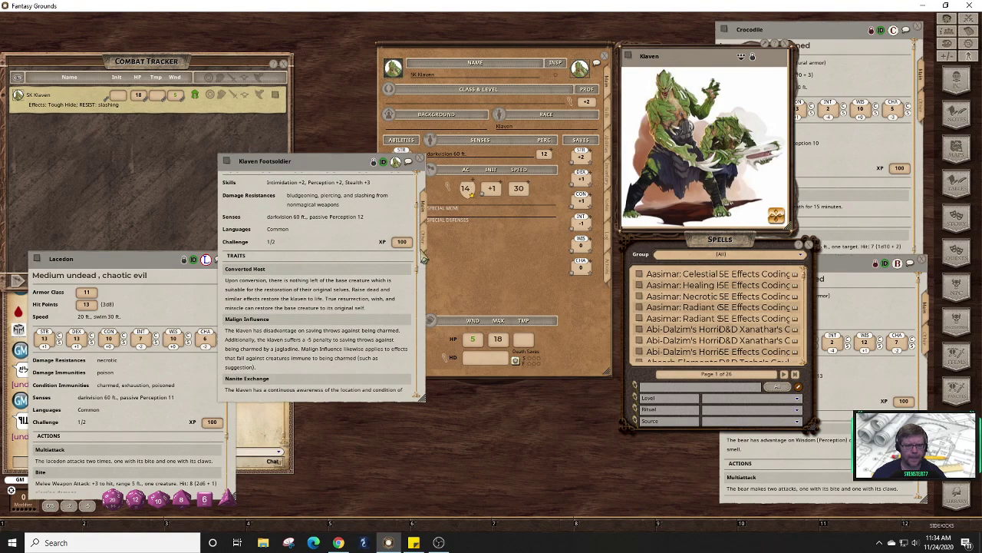
pyautogui.scroll(-5, 423, 259)
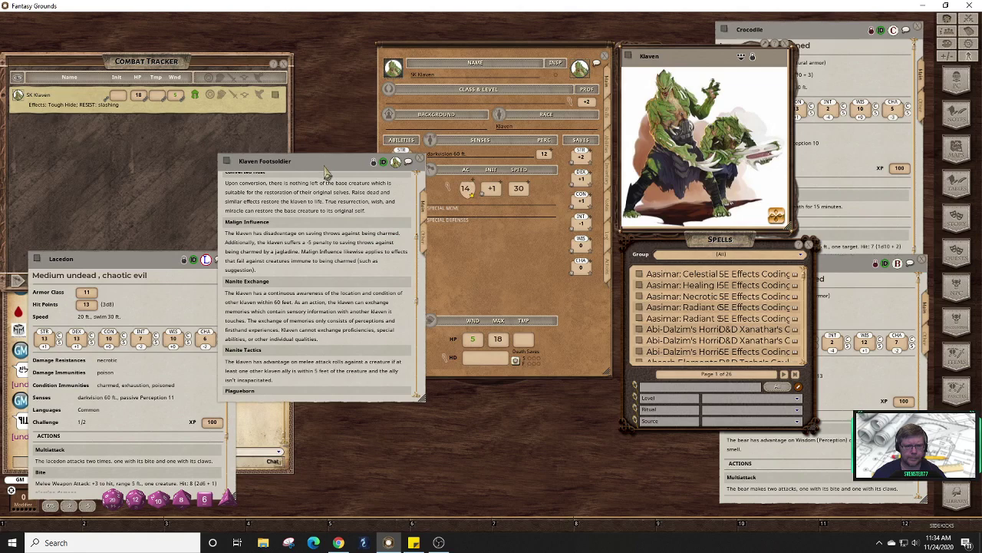
# - Arrange the Klaven Footsoldier record and the SK Klaven character sheet side by side without overlap
pyautogui.moveTo(326, 171); pyautogui.dragTo(280, 190)
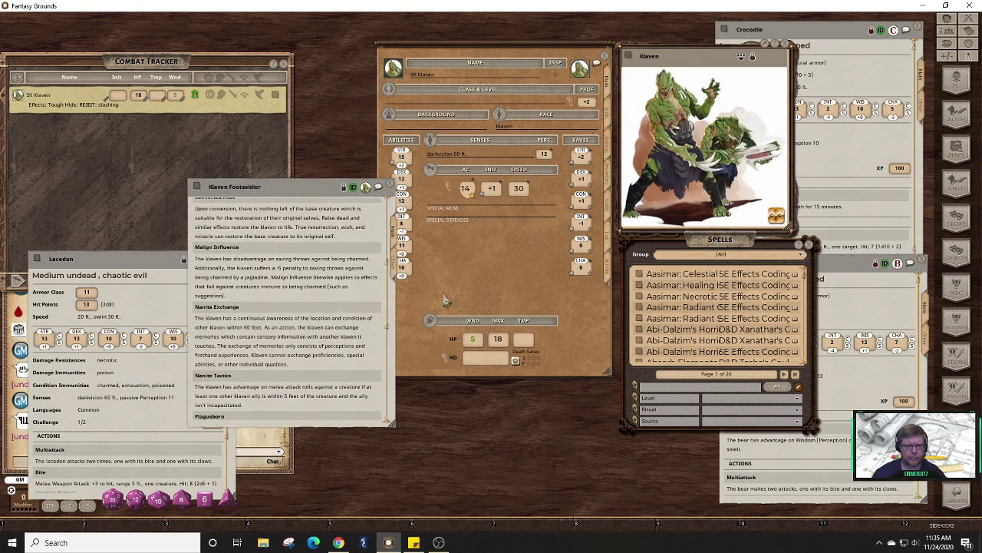
pyautogui.click(516, 294)
pyautogui.moveTo(514, 284); pyautogui.dragTo(544, 289)
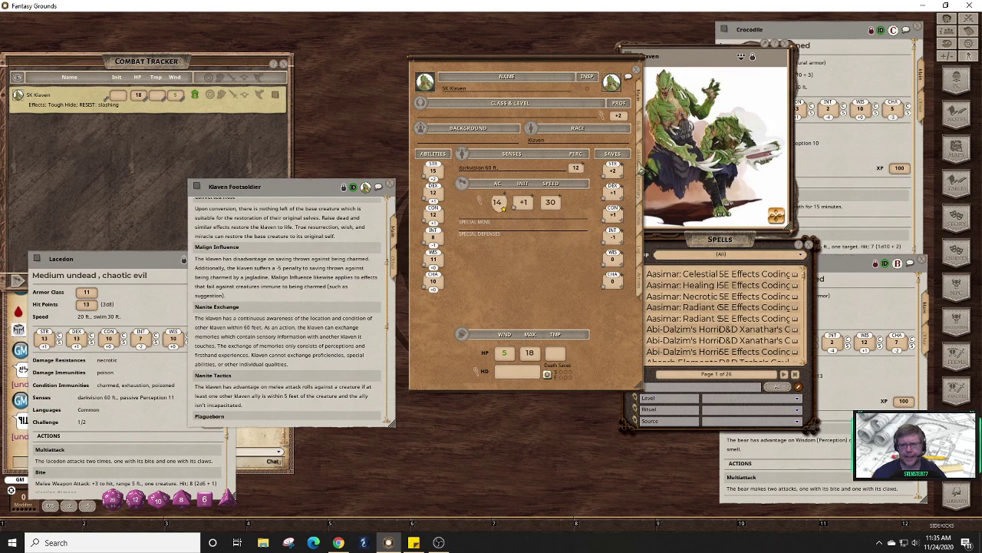
# - Add a trait named Malign Influence on the abilities page of the SK Klaven character sheet and finish editing the list
pyautogui.click(640, 169)
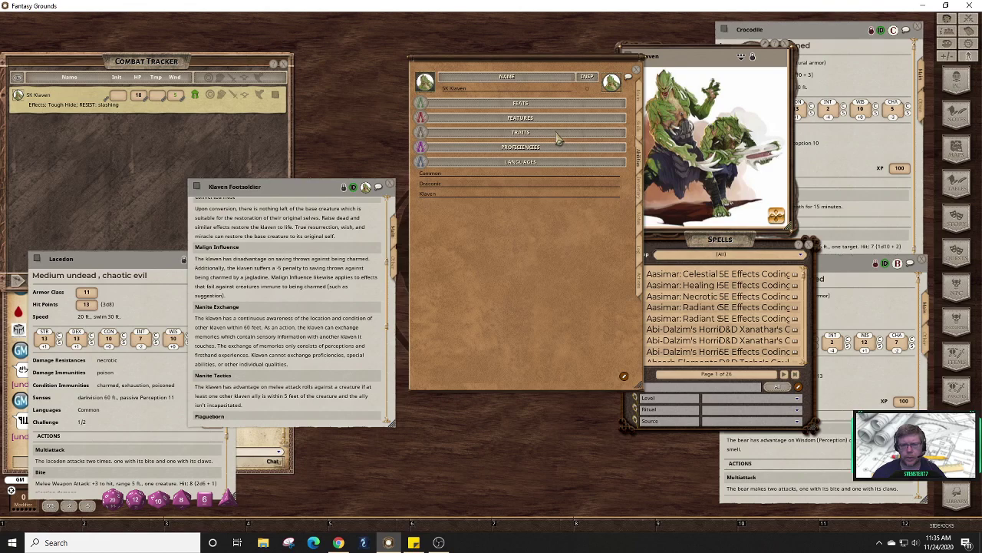
pyautogui.click(626, 380)
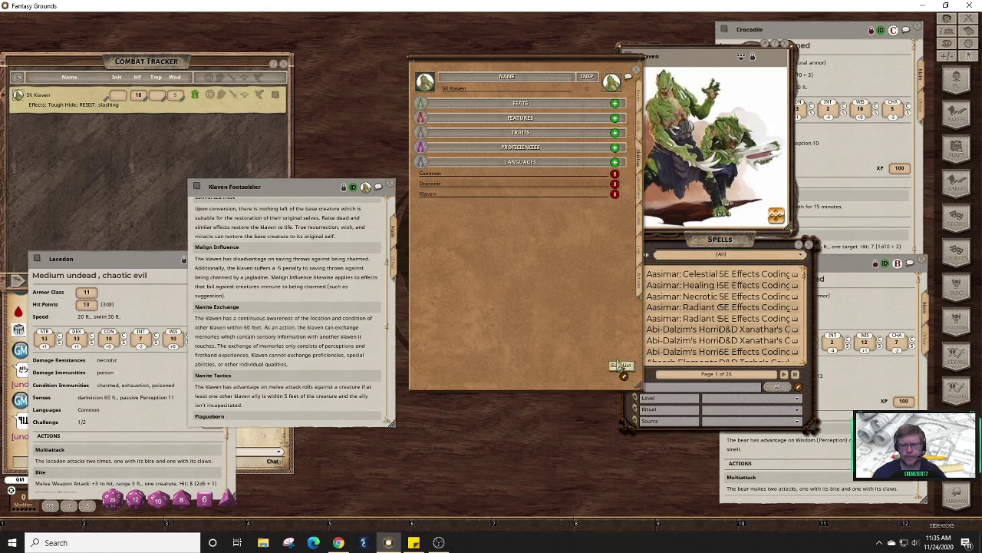
pyautogui.click(615, 135)
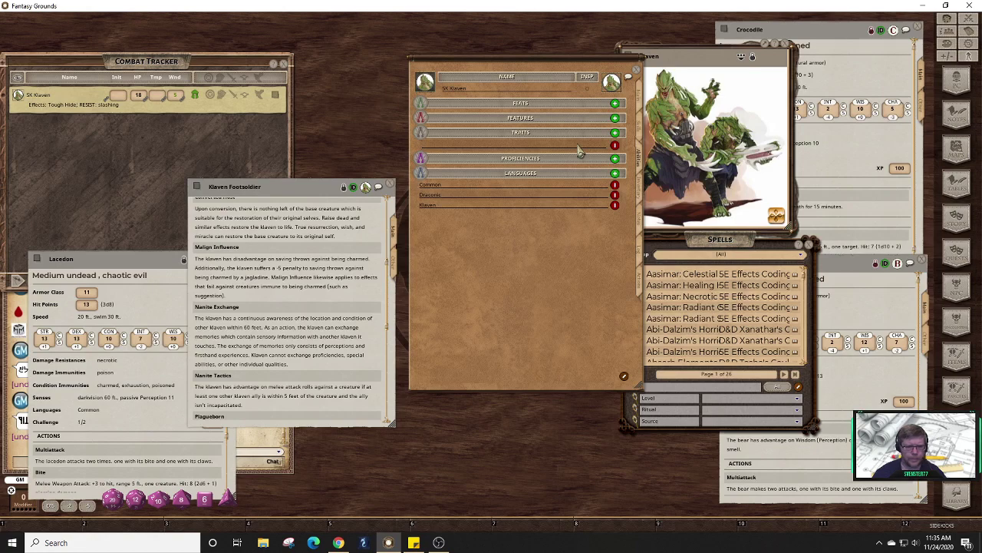
pyautogui.rightClick(579, 149)
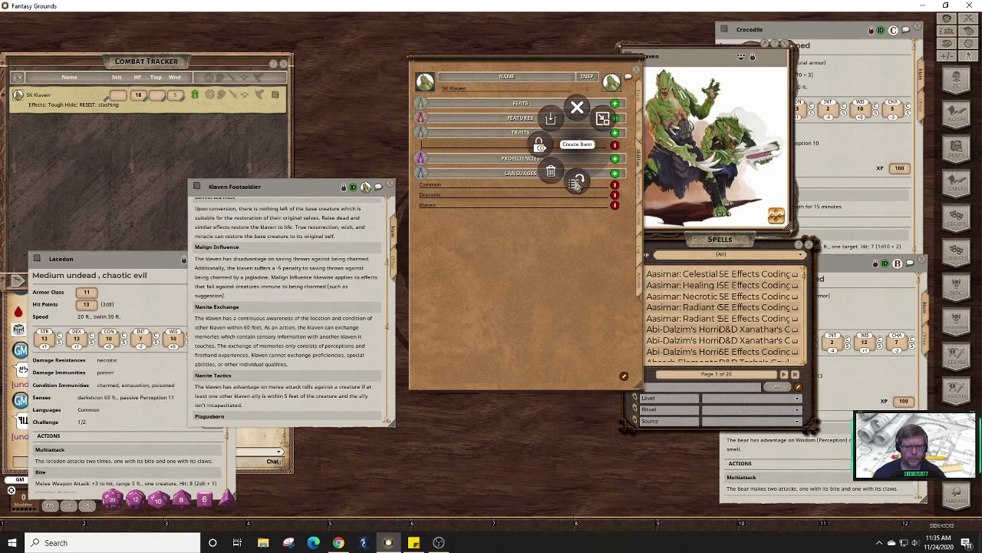
pyautogui.click(577, 186)
pyautogui.click(549, 152)
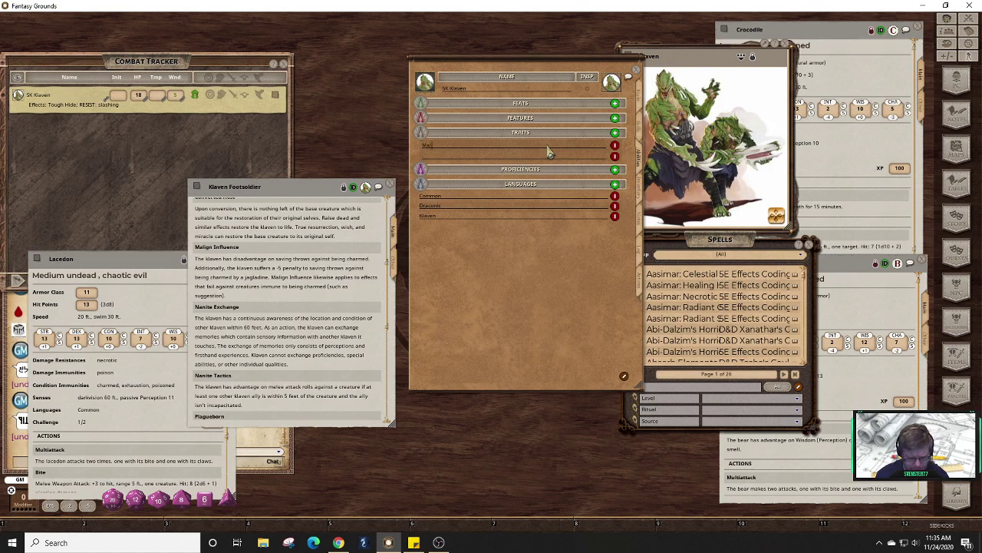
pyautogui.write('Malig')
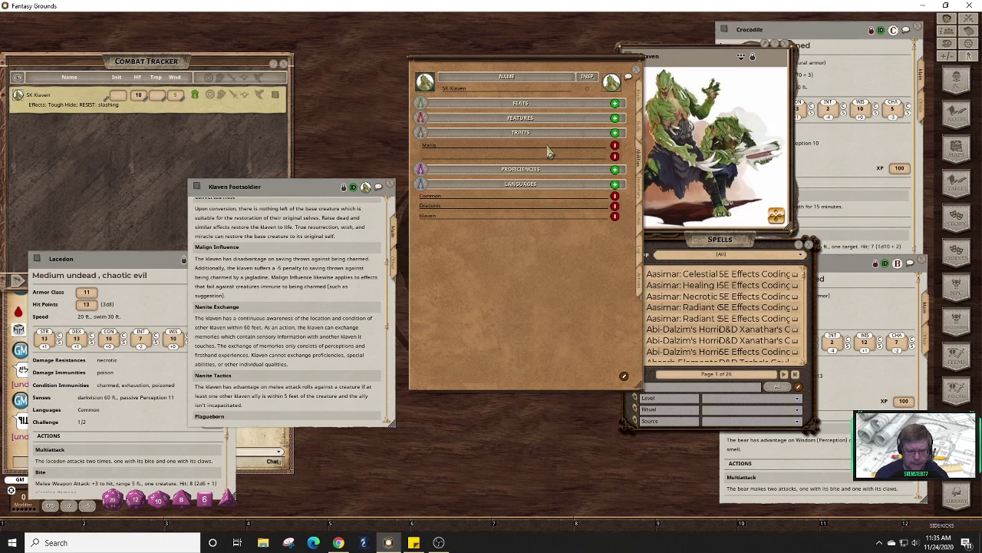
pyautogui.write('n Infl')
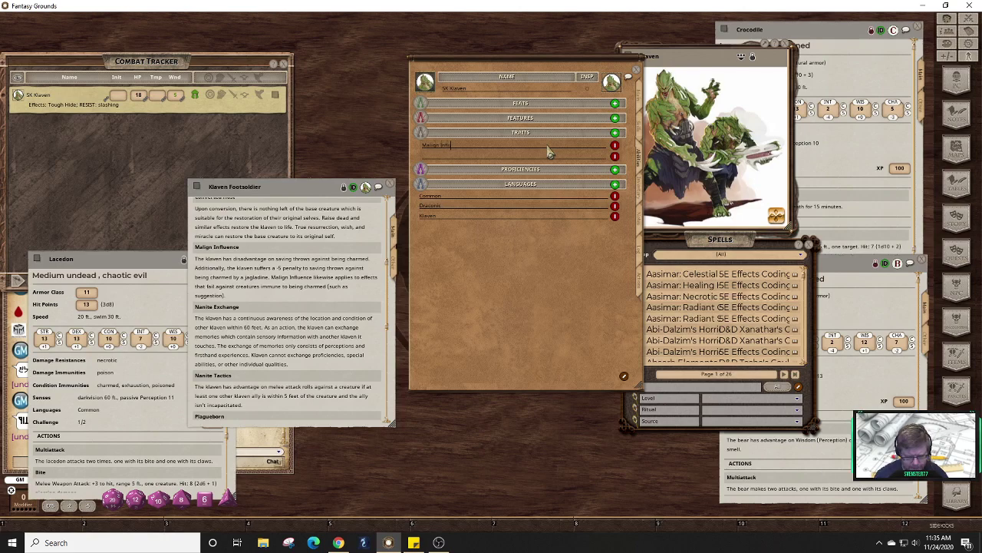
pyautogui.write('uence')
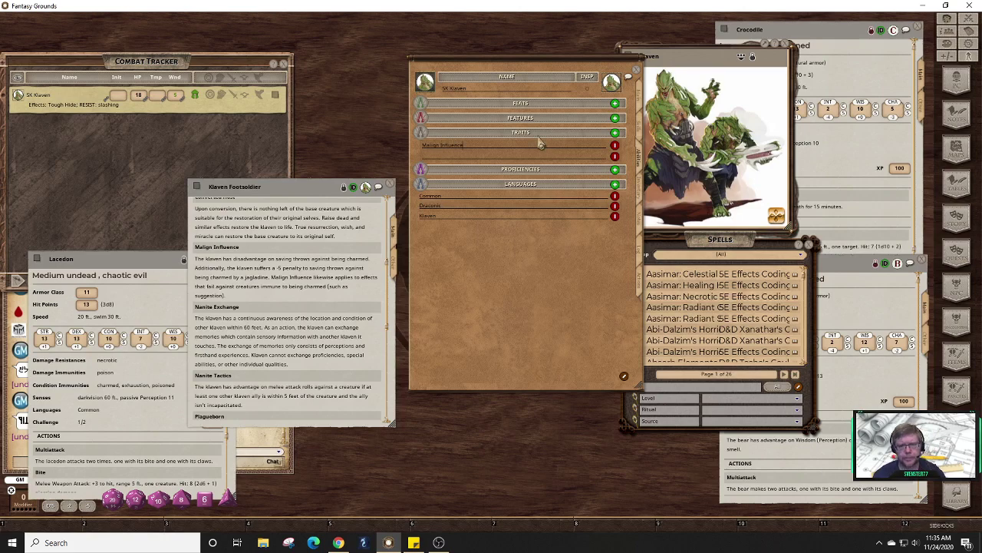
pyautogui.click(623, 376)
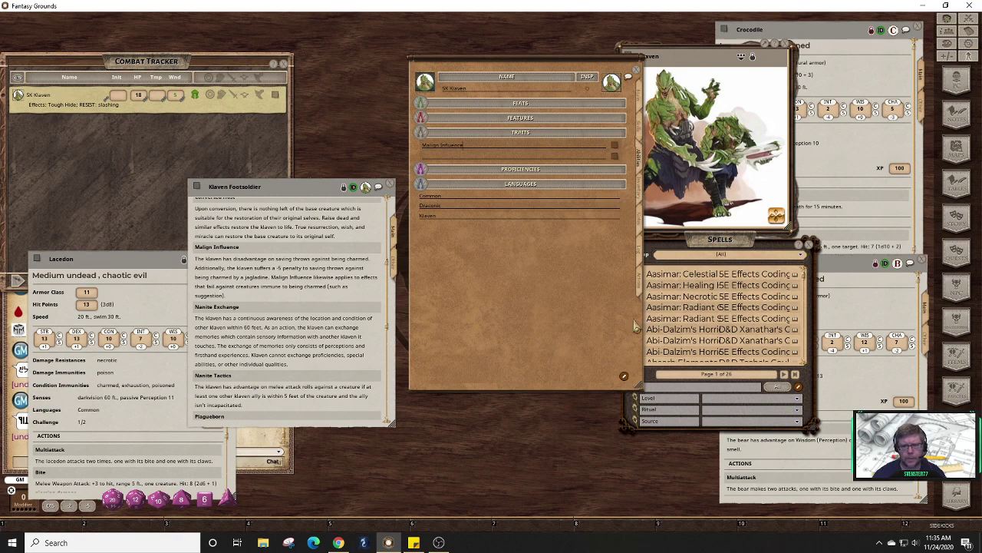
# - Unlock the Klaven Footsoldier record and copy Malign Influence's first sentence, on disadvantage against being charmed, into the new trait's description
pyautogui.click(617, 148)
pyautogui.moveTo(481, 215); pyautogui.dragTo(517, 240)
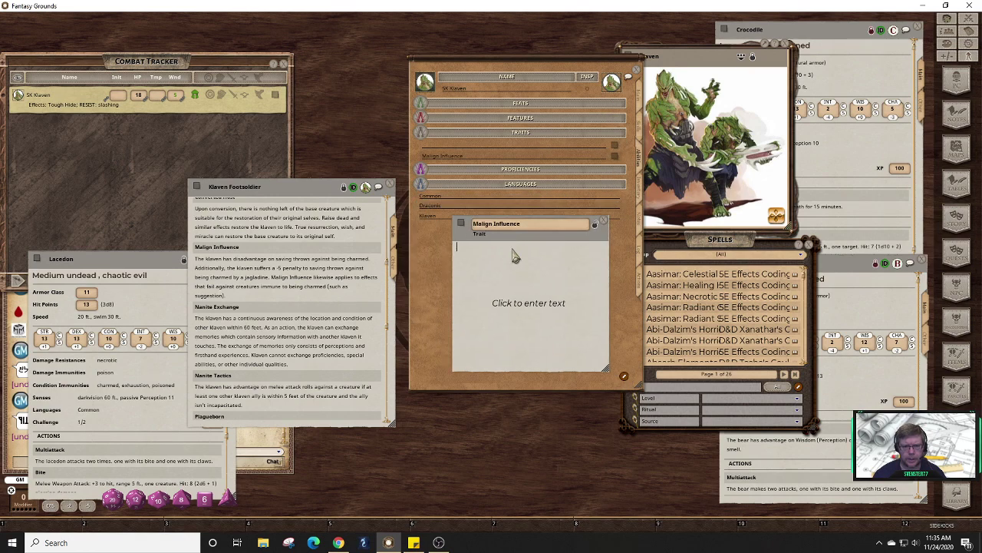
pyautogui.moveTo(369, 259); pyautogui.dragTo(333, 260)
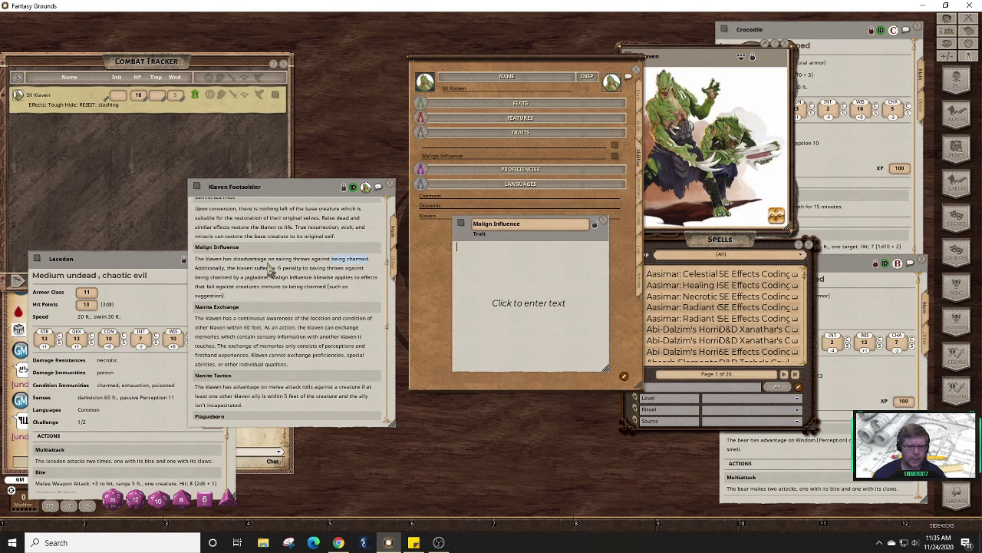
pyautogui.click(344, 188)
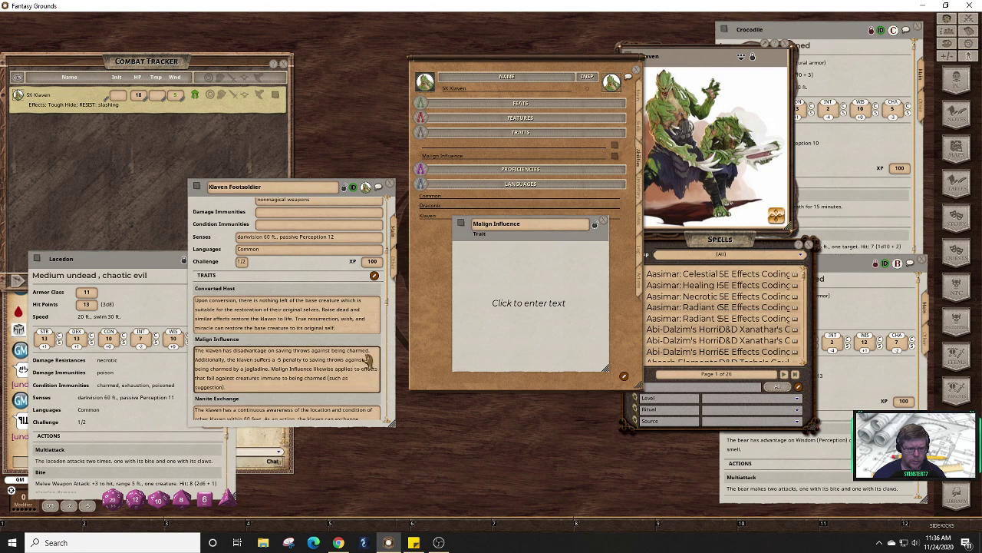
pyautogui.moveTo(333, 351); pyautogui.dragTo(373, 355)
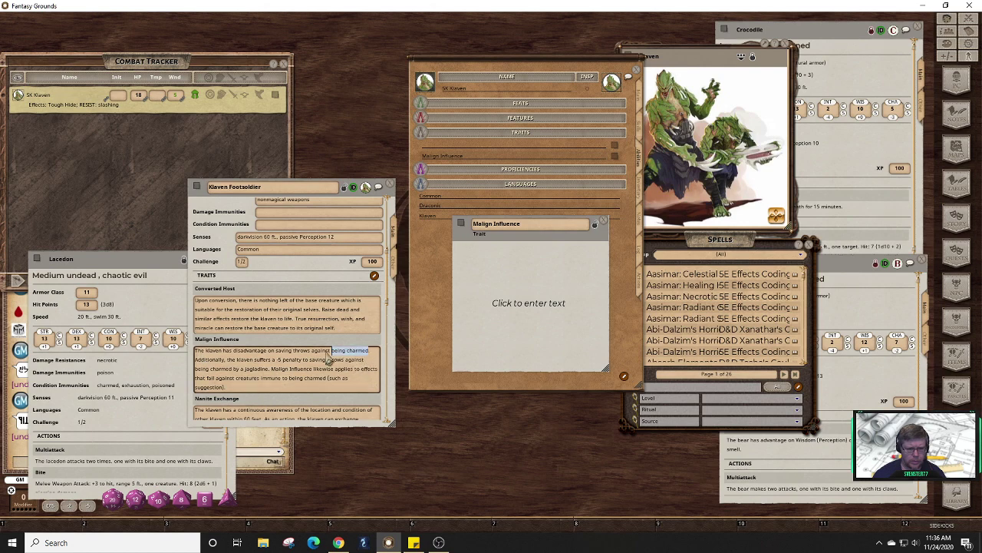
pyautogui.click(198, 353)
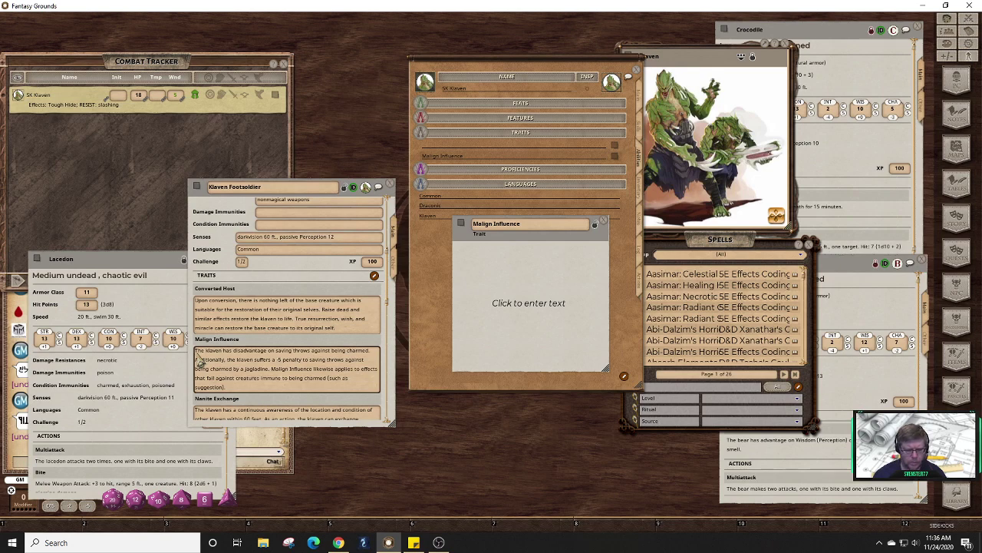
pyautogui.hotkey('shift', 'End')
pyautogui.hotkey('ctrl', 'c')
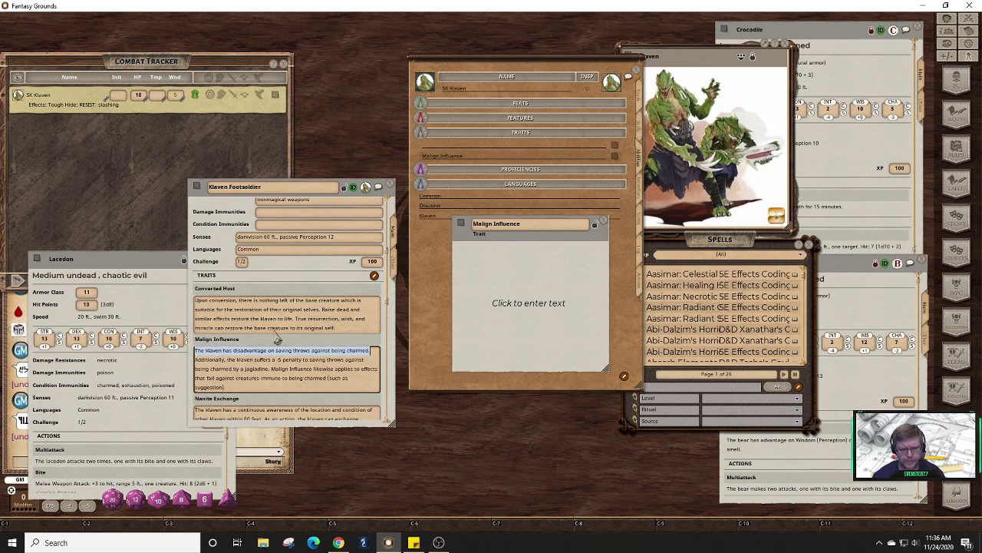
pyautogui.click(485, 259)
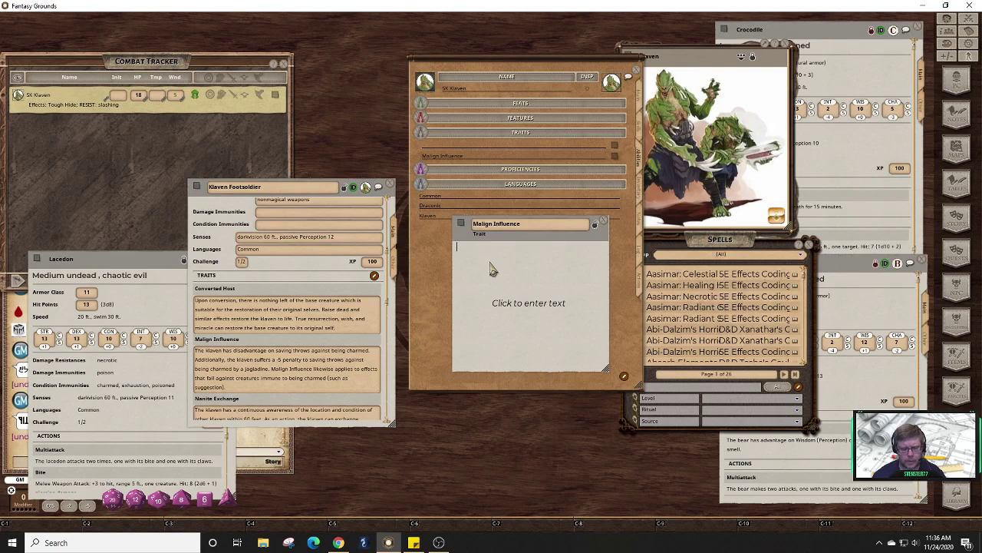
pyautogui.hotkey('ctrl', 'v')
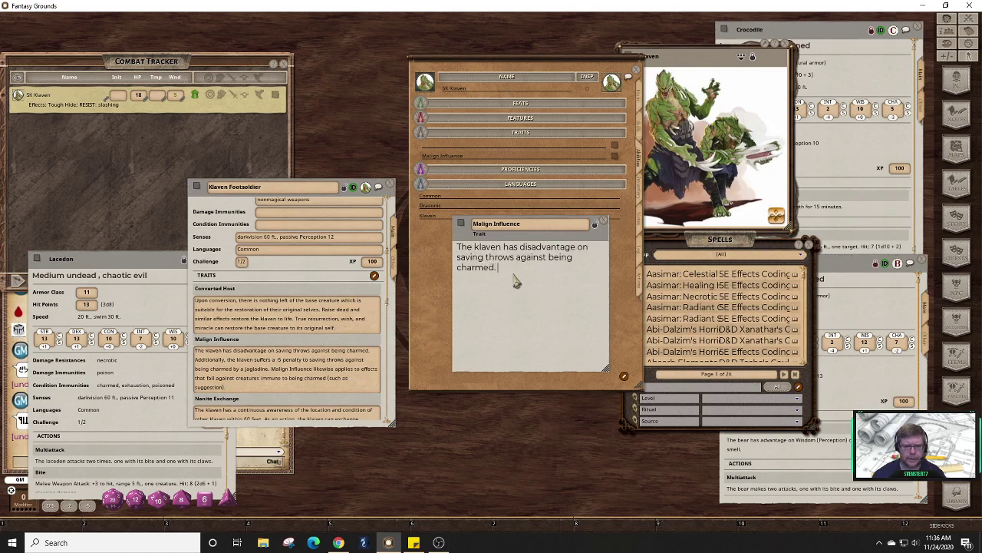
# - Append the sentence extending Malign Influence to effects that fail against charm-immune creatures (such as suggestion) to the trait's description
pyautogui.moveTo(331, 350); pyautogui.dragTo(369, 351)
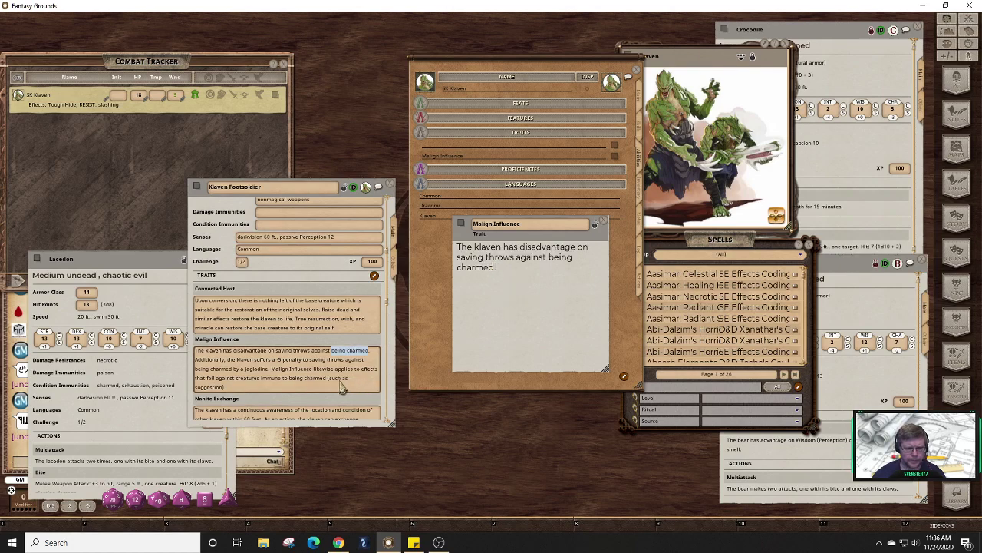
pyautogui.click(339, 387)
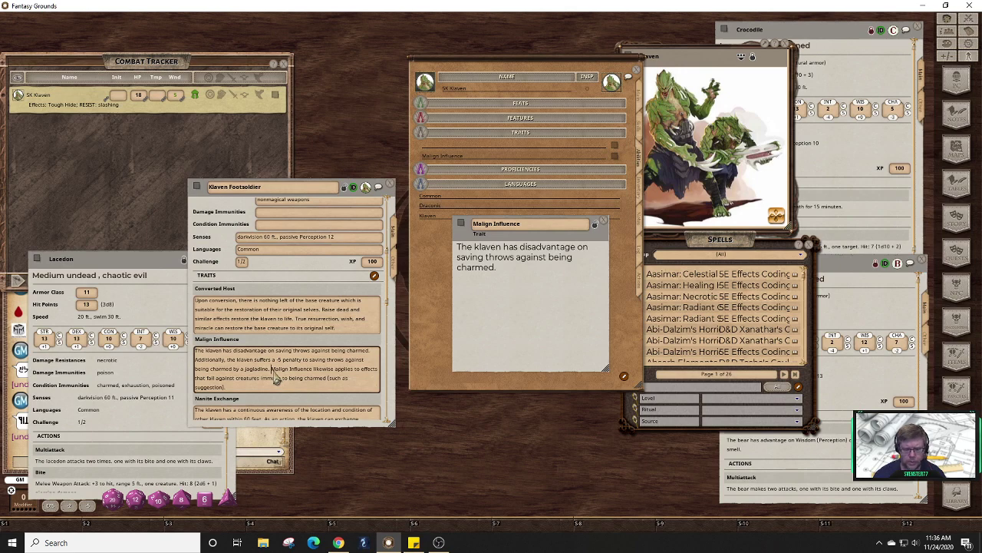
pyautogui.keyDown('shift'); pyautogui.click(272, 369); pyautogui.keyUp('shift')
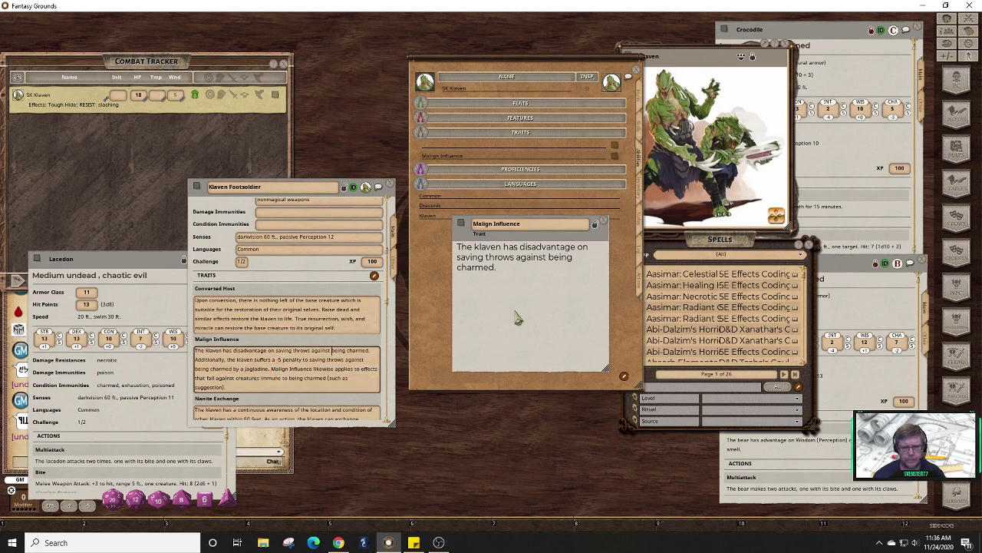
pyautogui.click(514, 277)
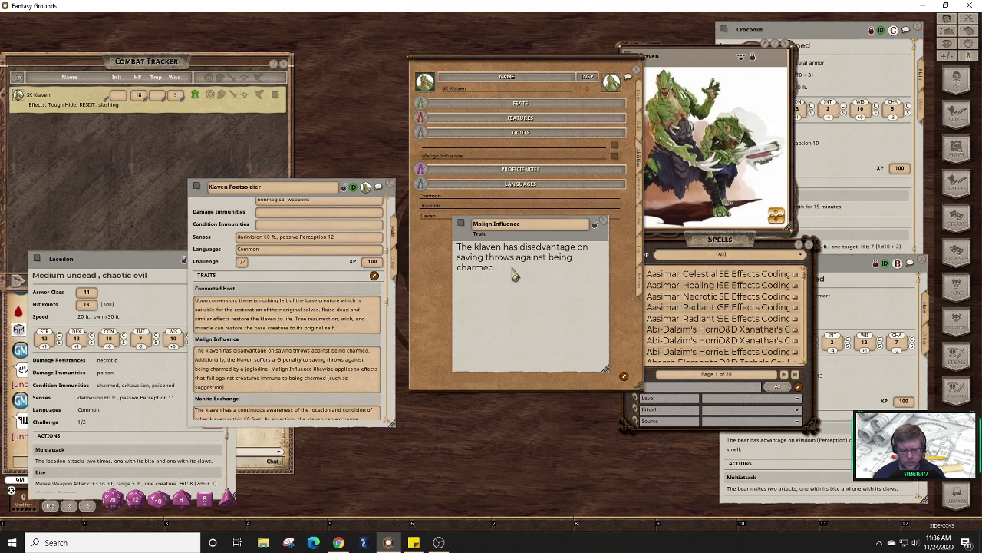
pyautogui.write('Malign Influence likewise applies to effects that fail against creatures immune to being charmed (such as suggestion).')
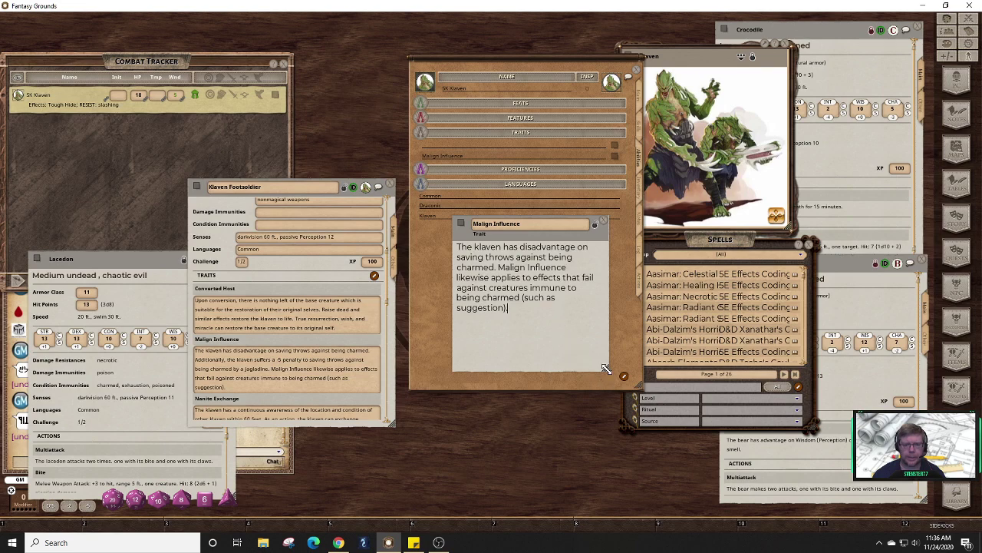
# - Widen the Malign Influence trait window, lock the trait and close it
pyautogui.moveTo(605, 368); pyautogui.dragTo(680, 349)
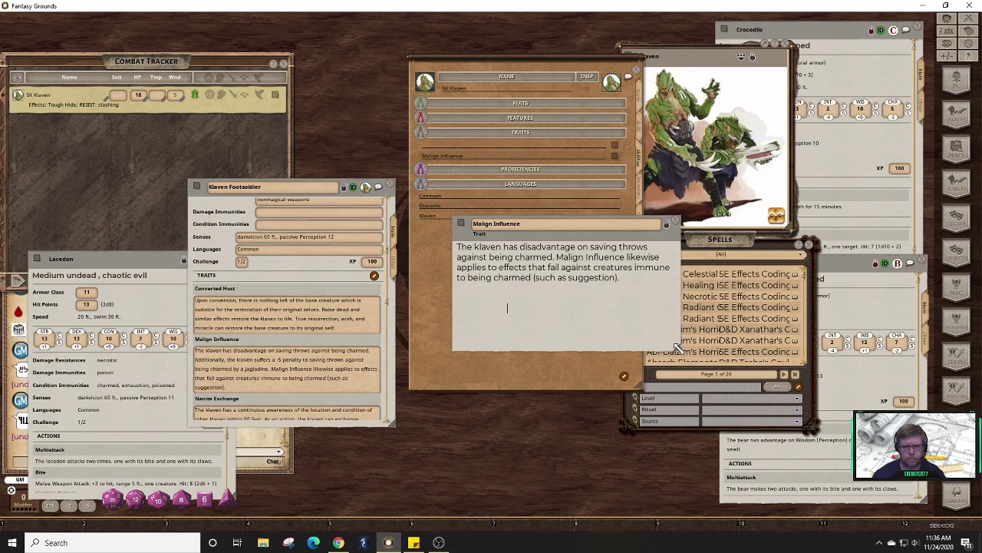
pyautogui.click(667, 232)
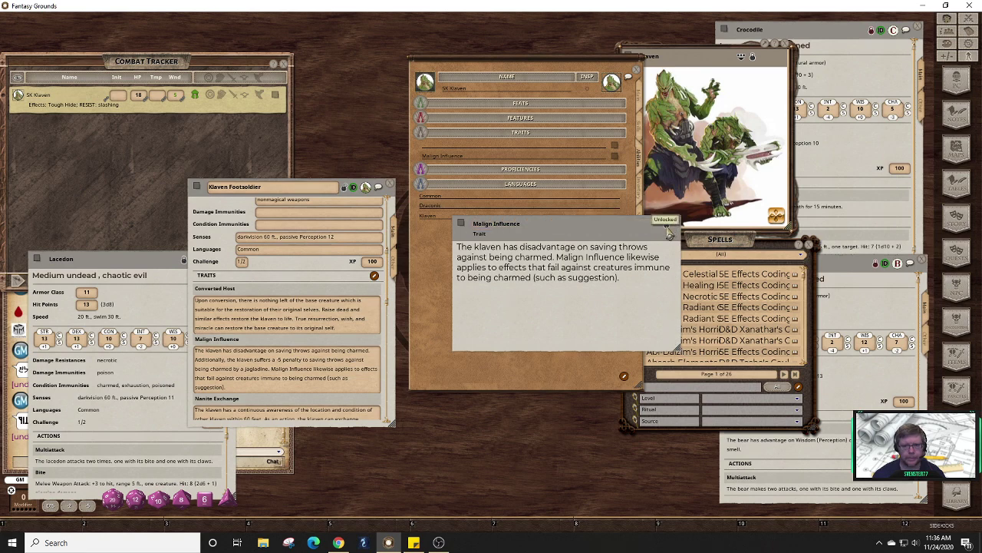
pyautogui.click(676, 220)
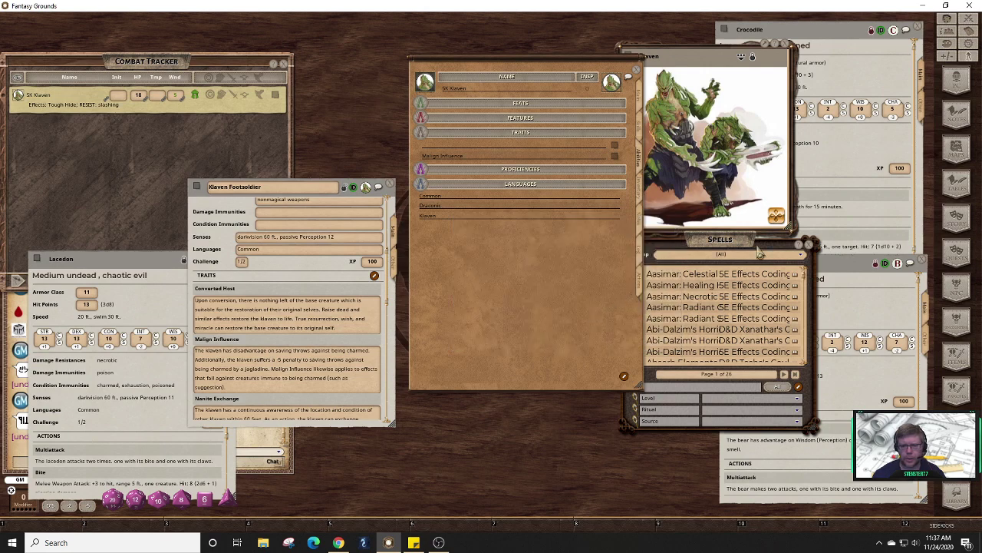
# - Move the Spells list clear of the character sheet, search it for "ancestry" and open the Half-Elf: Fey Ancestry entry
pyautogui.moveTo(759, 247); pyautogui.dragTo(786, 248)
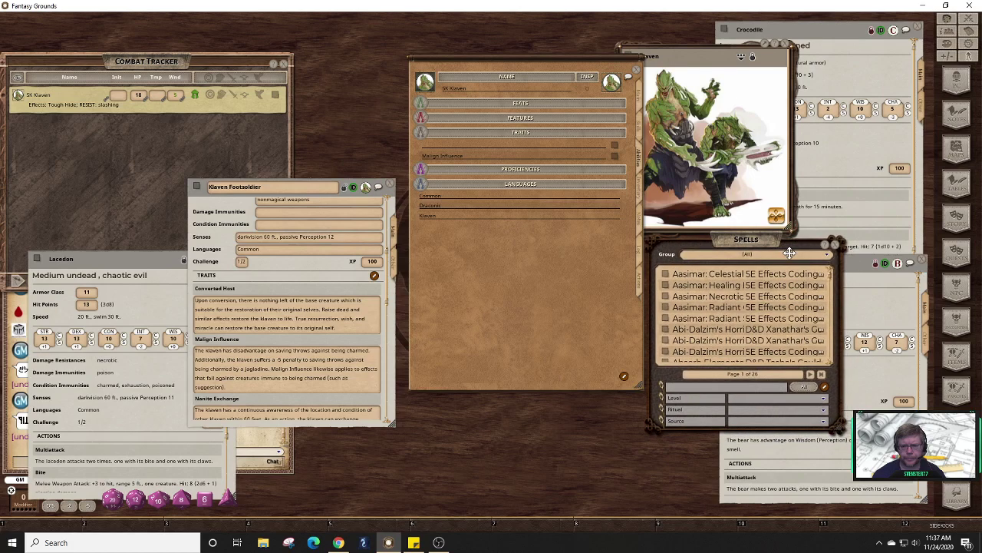
pyautogui.click(779, 390)
pyautogui.write('fey')
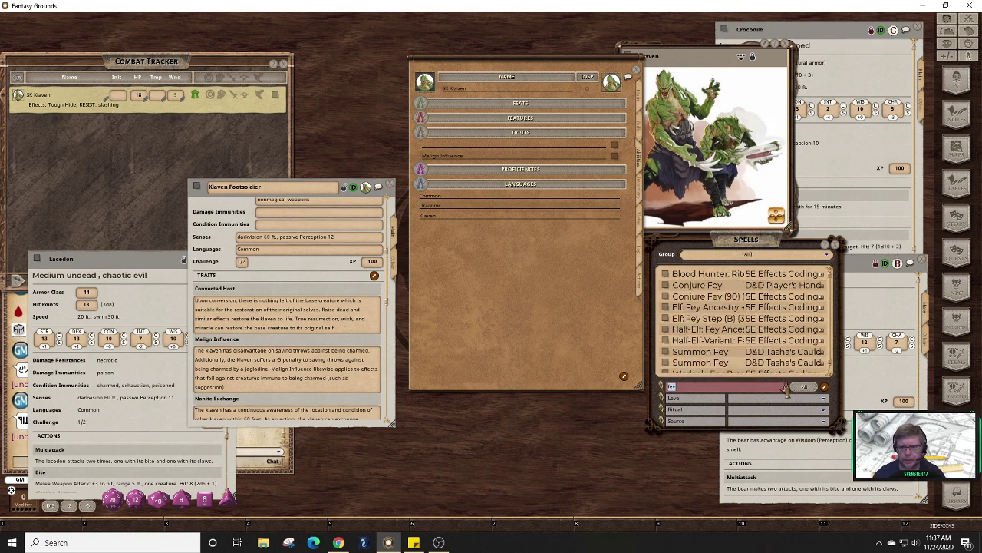
pyautogui.press('BackSpace')
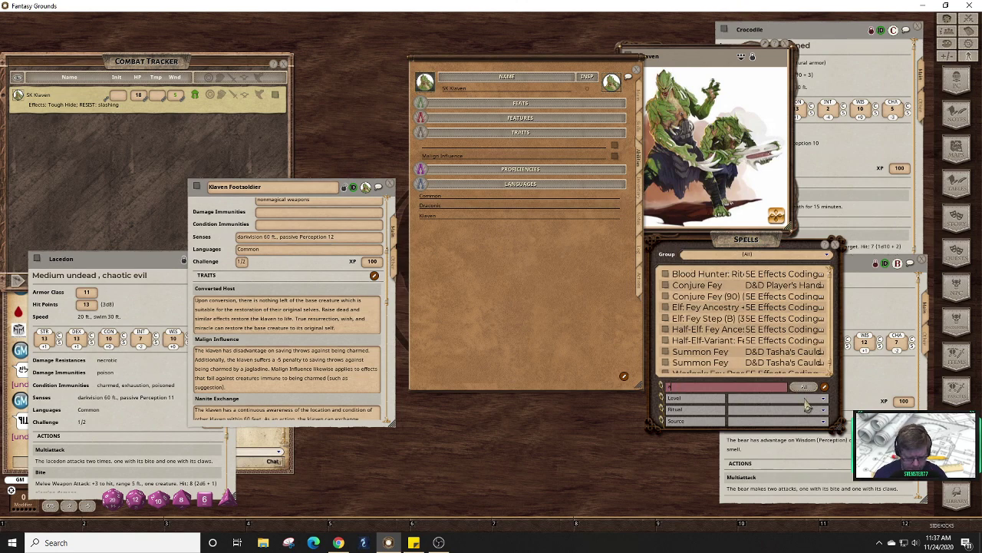
pyautogui.write('ancestr')
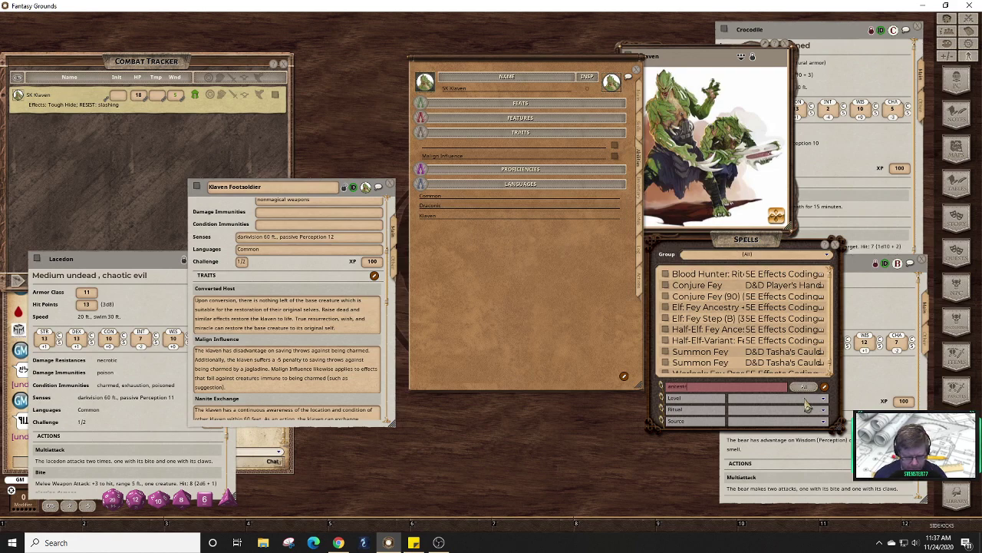
pyautogui.write('y')
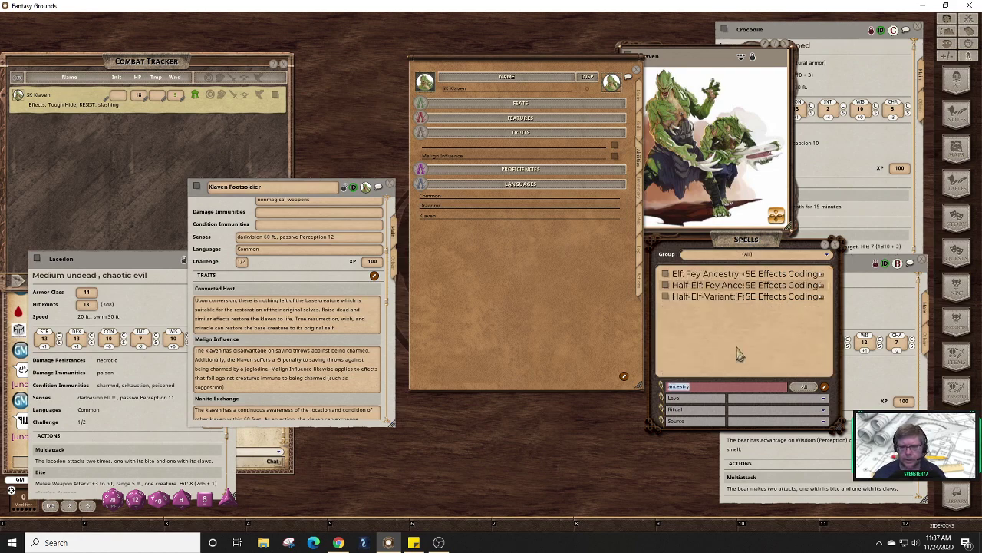
pyautogui.click(666, 288)
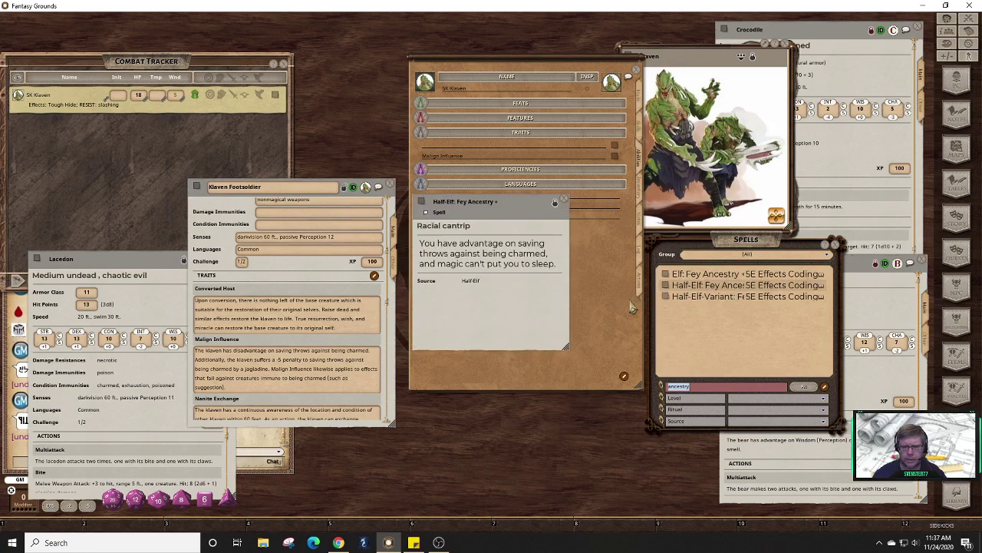
# - Add the Half-Elf: Fey Ancestry power with its effects to the actions page of the SK Klaven sheet
pyautogui.moveTo(566, 315); pyautogui.dragTo(869, 405)
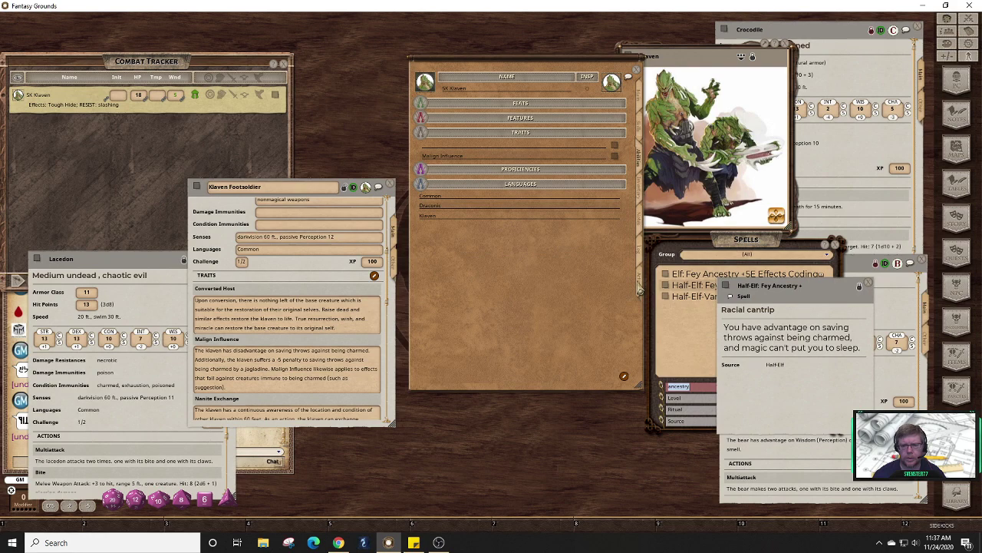
pyautogui.click(640, 288)
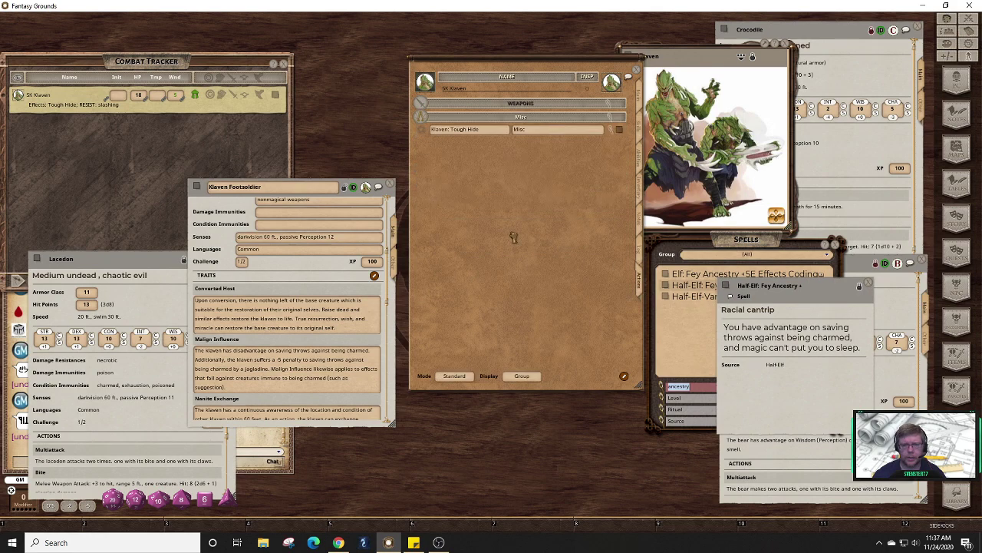
pyautogui.moveTo(482, 216); pyautogui.dragTo(483, 219)
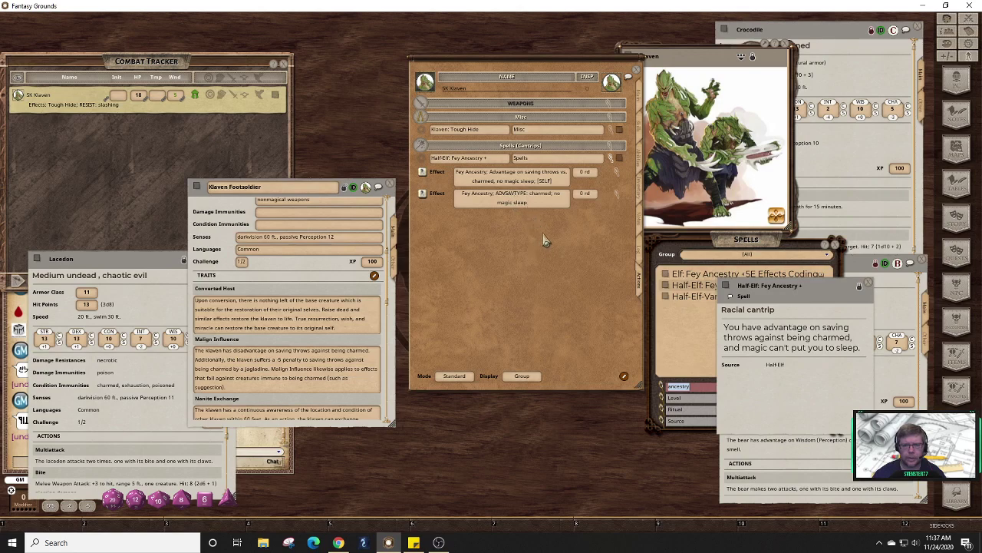
# - Add a new power named "Klaven: Malign Influence" to the Misc group on the SK Klaven sheet's actions page
pyautogui.rightClick(491, 132)
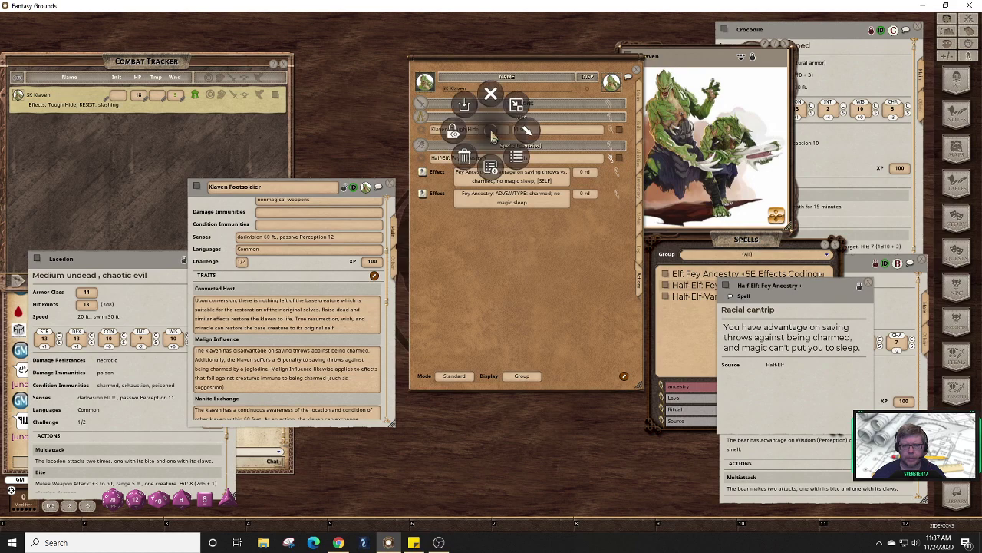
pyautogui.click(494, 174)
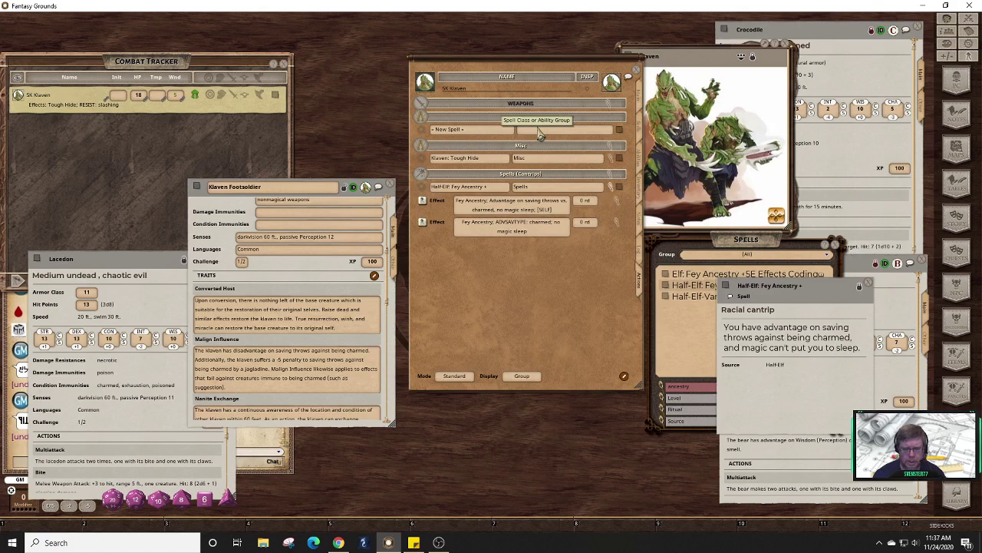
pyautogui.write('Misc')
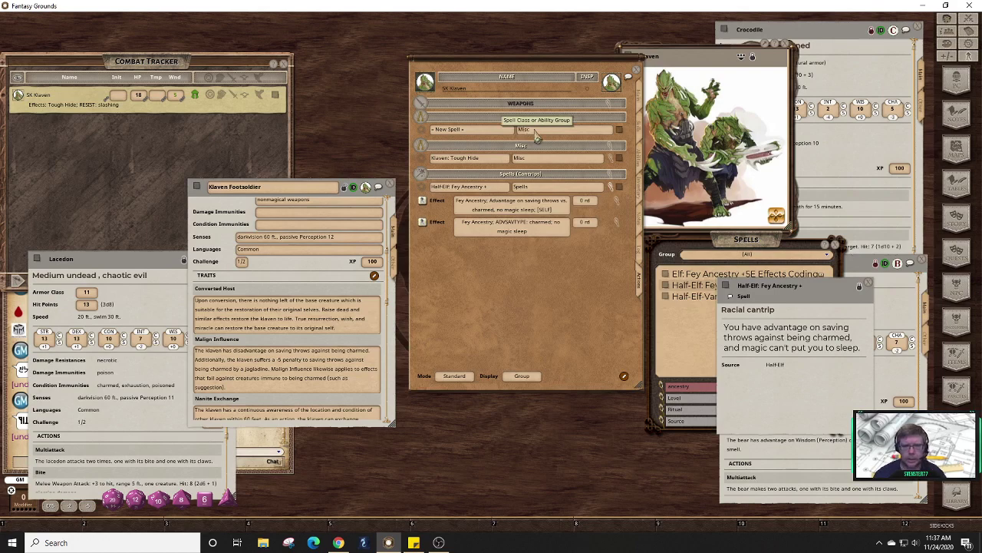
pyautogui.click(471, 131)
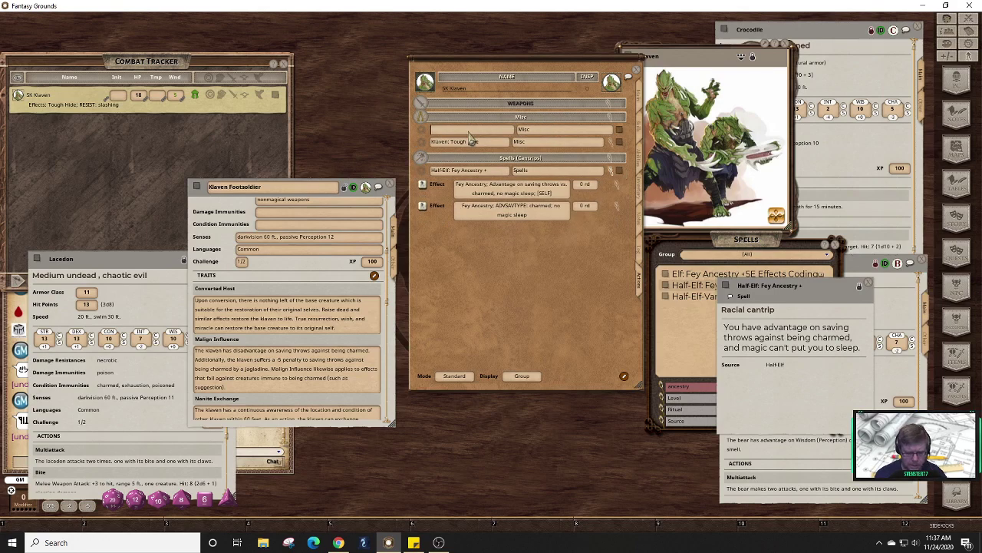
pyautogui.write('Kl')
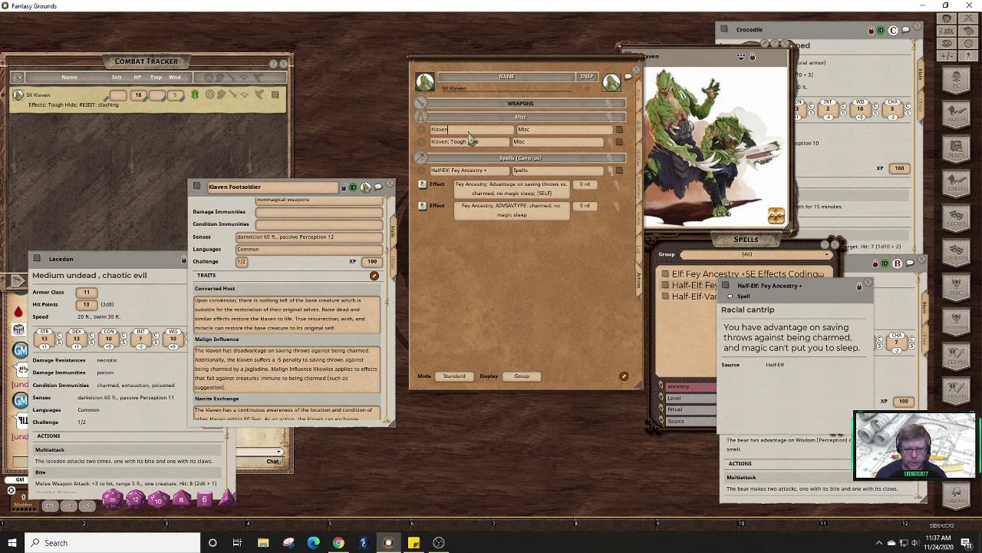
pyautogui.write('aven:')
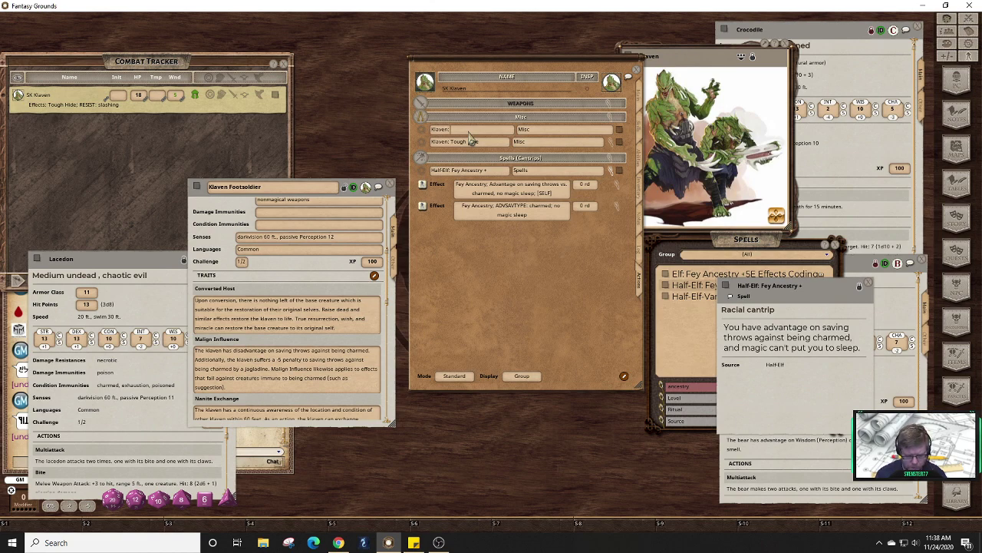
pyautogui.write(' Malign Influence')
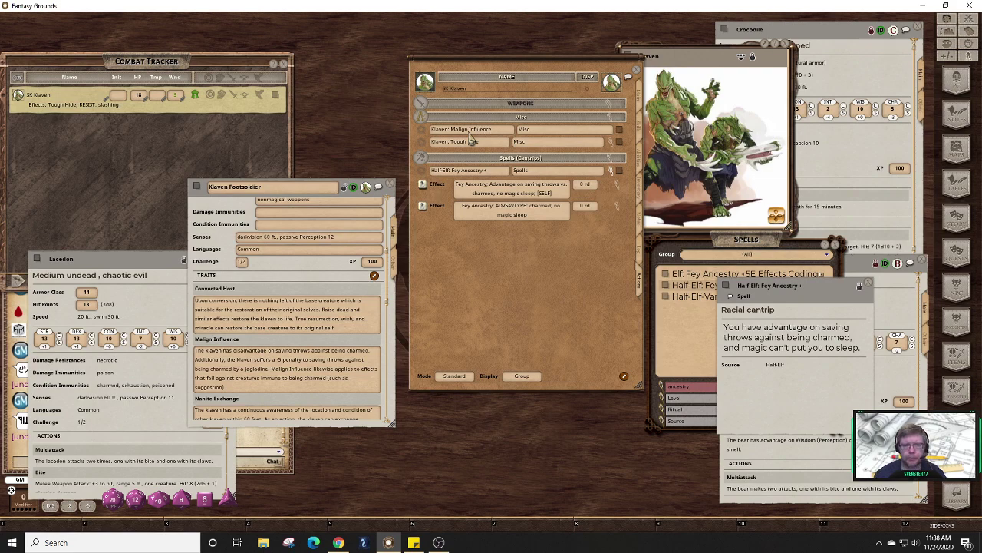
pyautogui.write(' Hide')
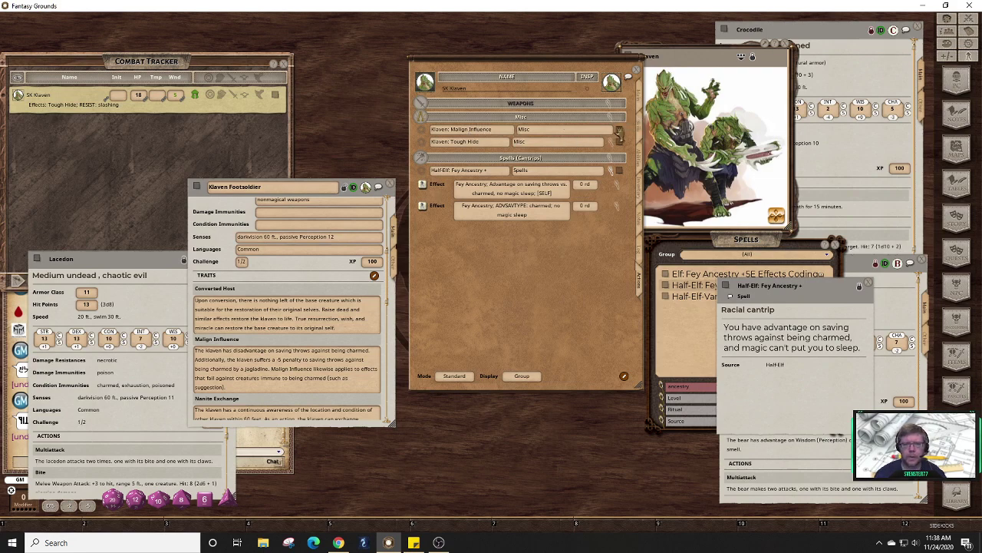
# - Open the Klaven: Malign Influence power's details beside the character sheet and close the Half-Elf: Fey Ancestry entry
pyautogui.click(619, 134)
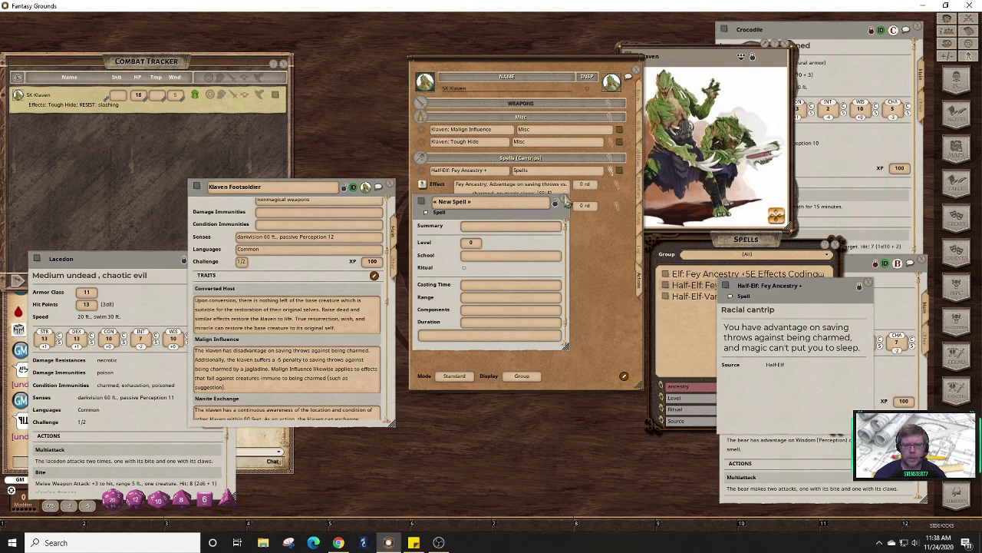
pyautogui.click(565, 202)
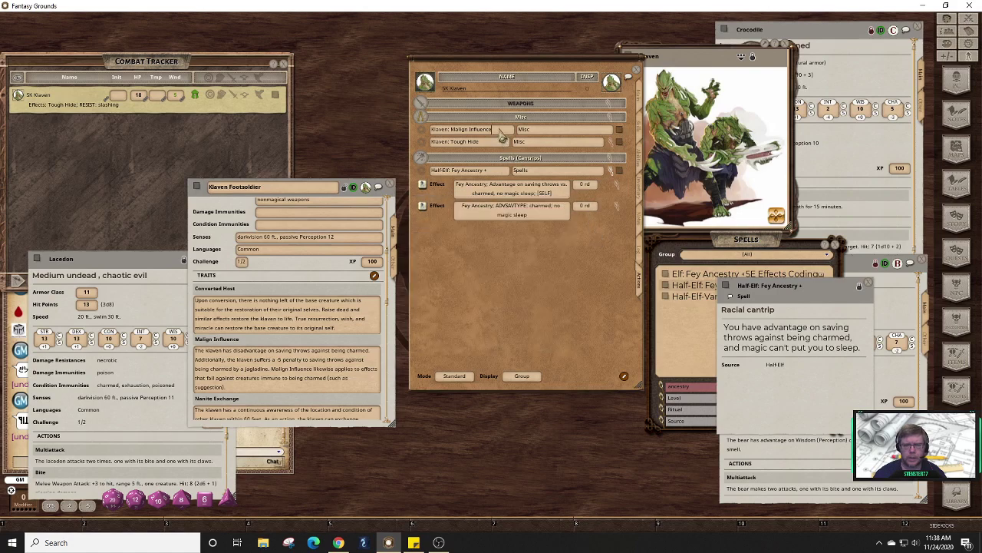
pyautogui.click(618, 130)
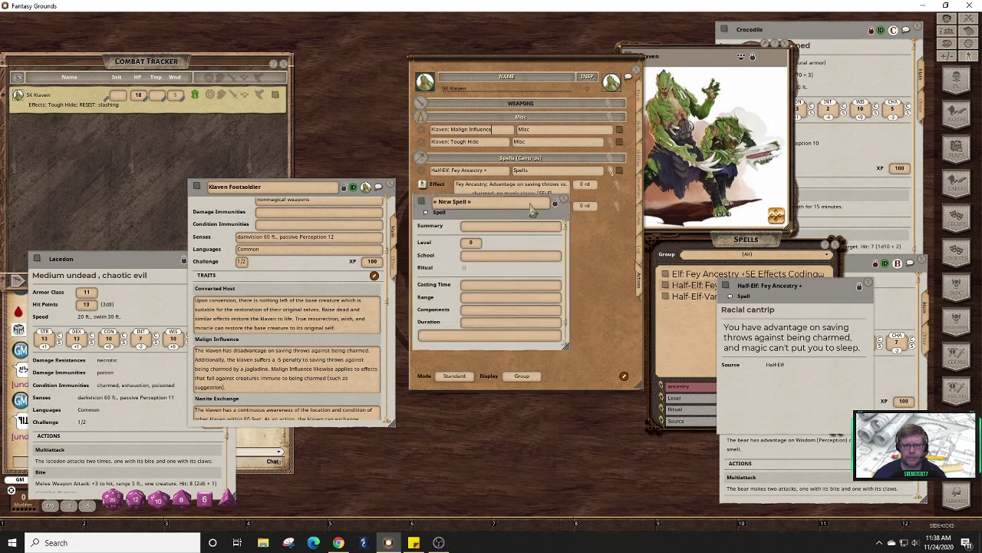
pyautogui.moveTo(480, 204); pyautogui.dragTo(317, 100)
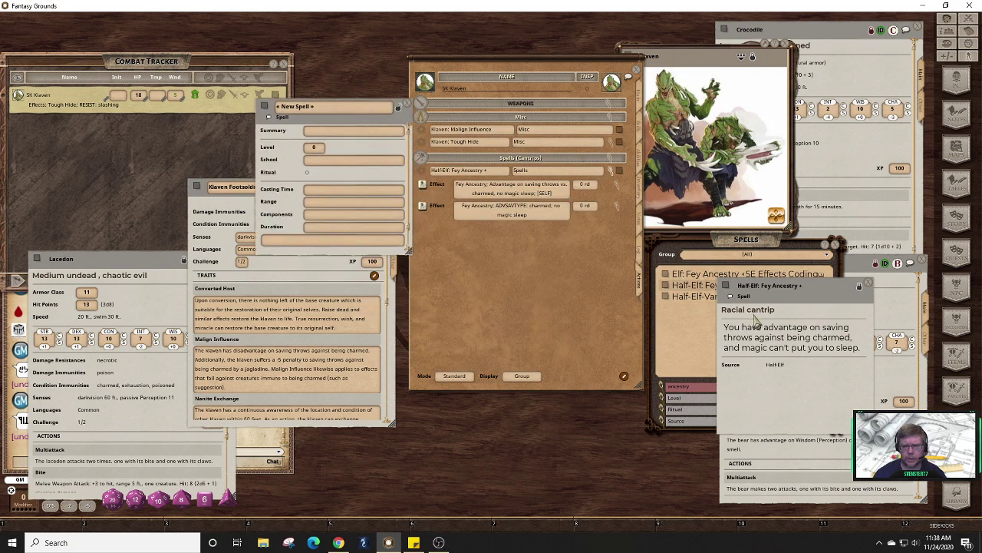
pyautogui.click(868, 287)
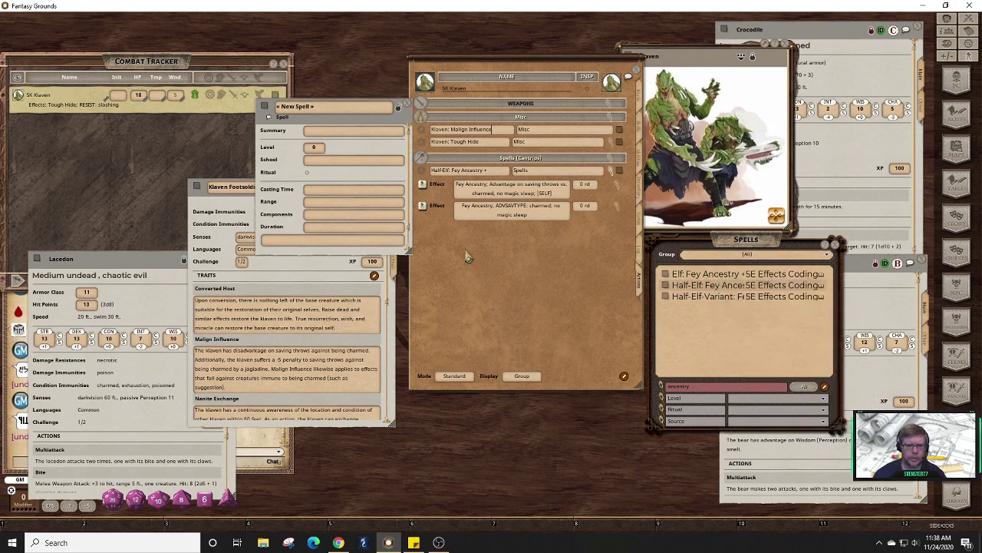
# - Open the Malign Influence trait from the SK Klaven sheet, unlock it and copy its full description text
pyautogui.click(641, 161)
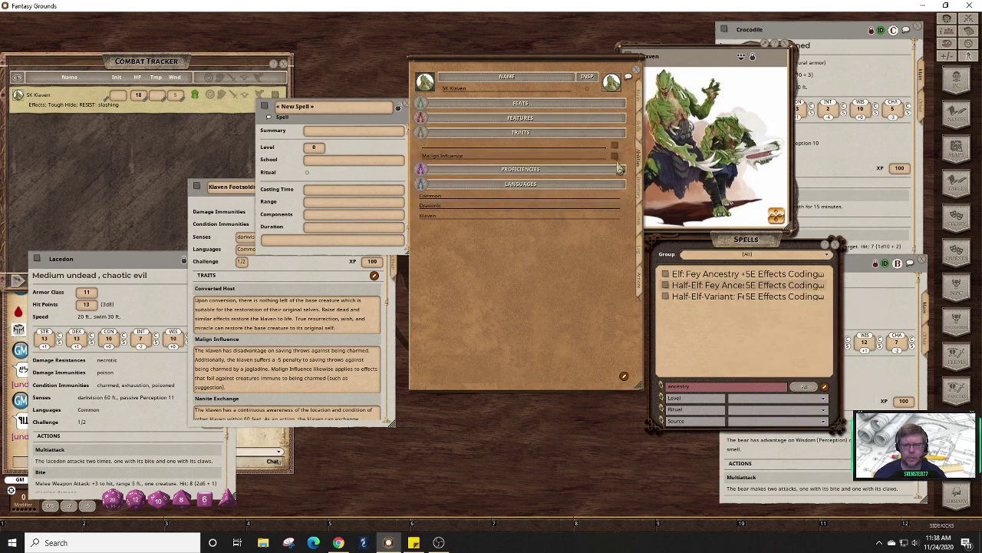
pyautogui.click(615, 157)
pyautogui.moveTo(588, 253); pyautogui.dragTo(511, 349)
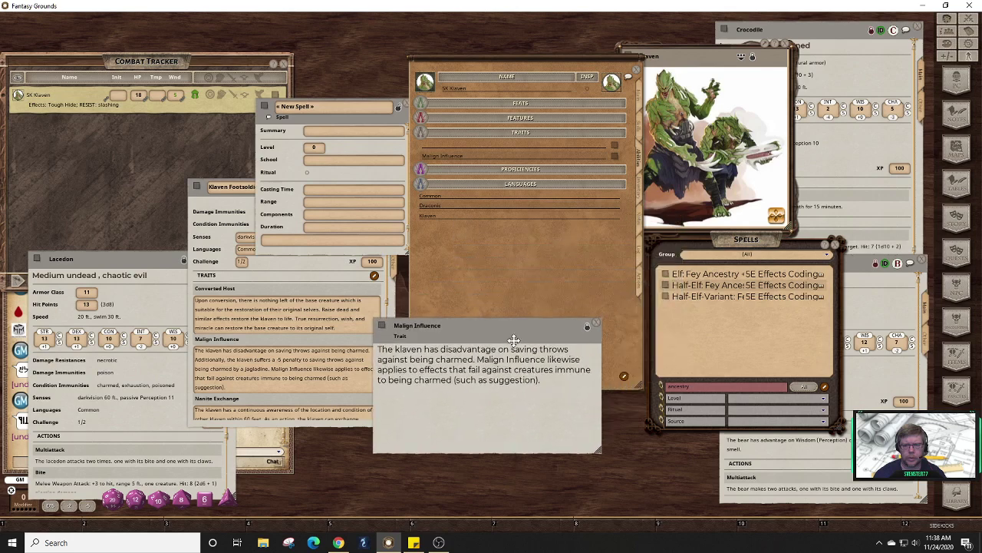
pyautogui.click(645, 281)
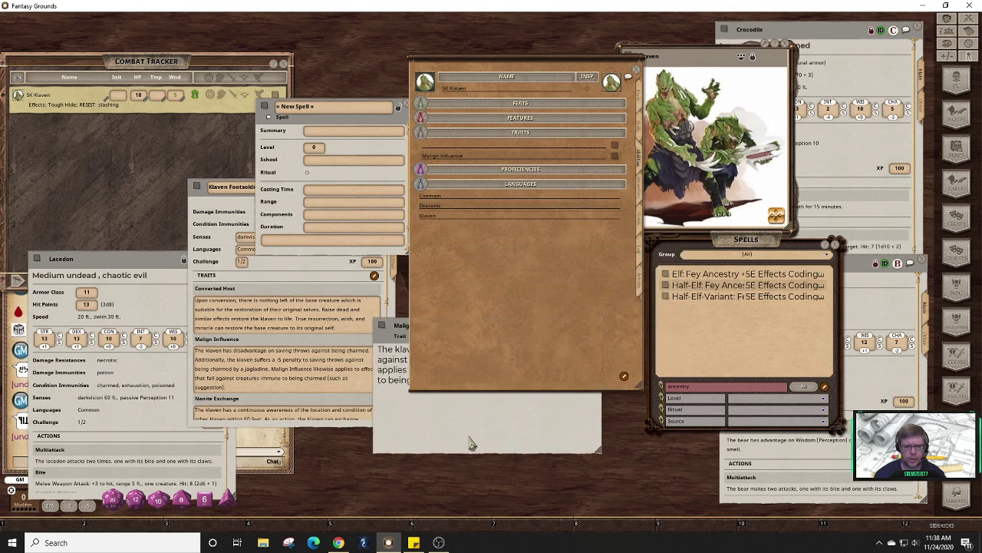
pyautogui.click(471, 439)
pyautogui.click(587, 327)
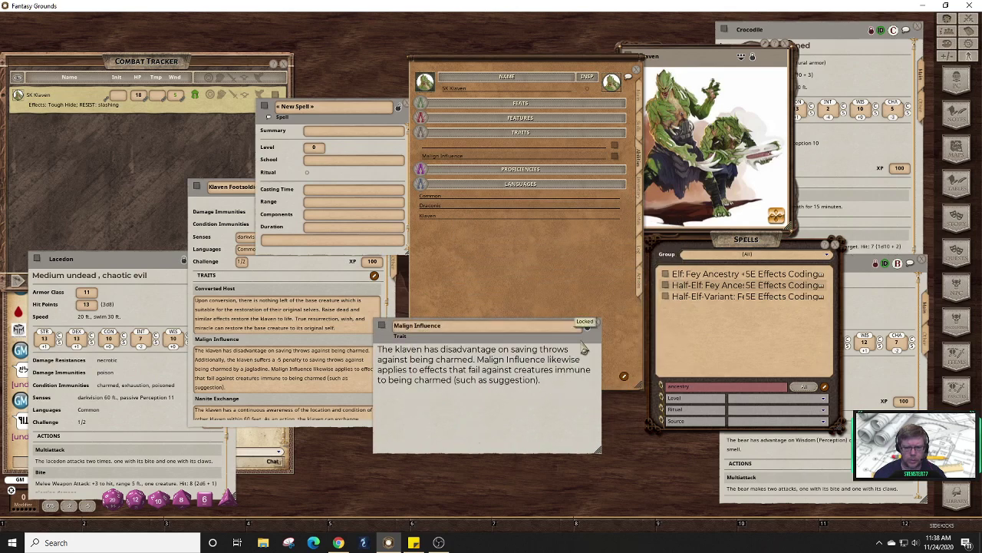
pyautogui.moveTo(544, 382); pyautogui.dragTo(377, 357)
pyautogui.hotkey('ctrl', 'c')
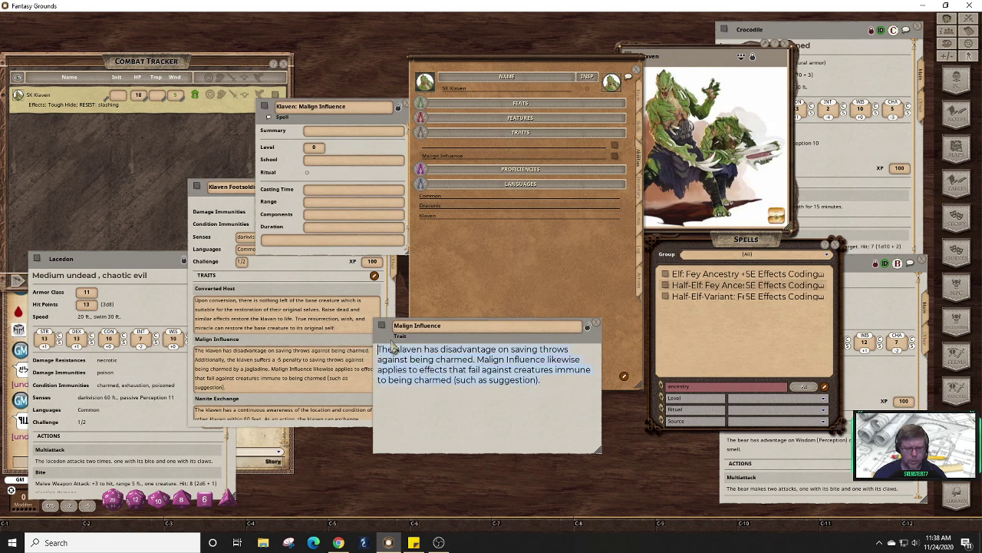
# - Paste the copied trait text into the Klaven: Malign Influence power's description, then lock the power and move its window clear of the sheet
pyautogui.click(342, 241)
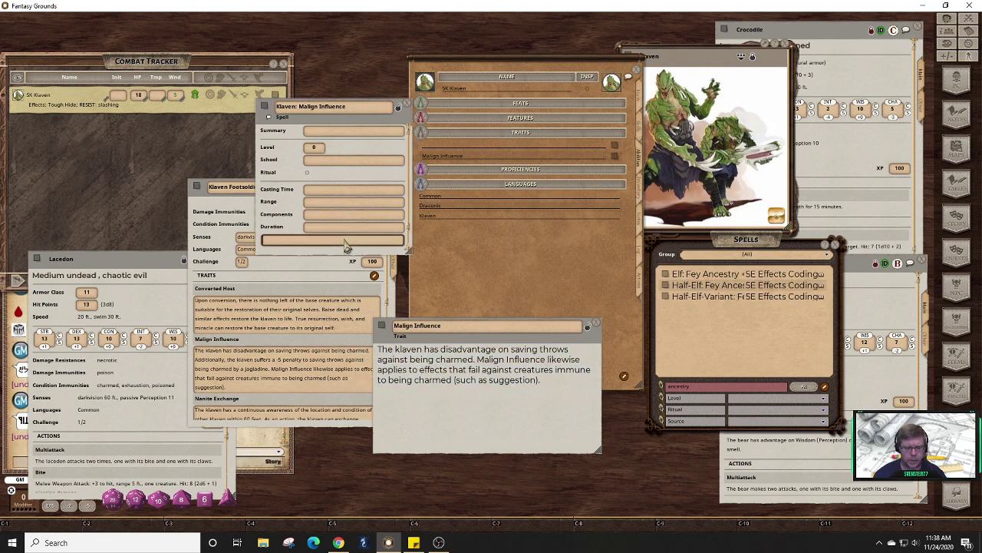
pyautogui.hotkey('ctrl', 'v')
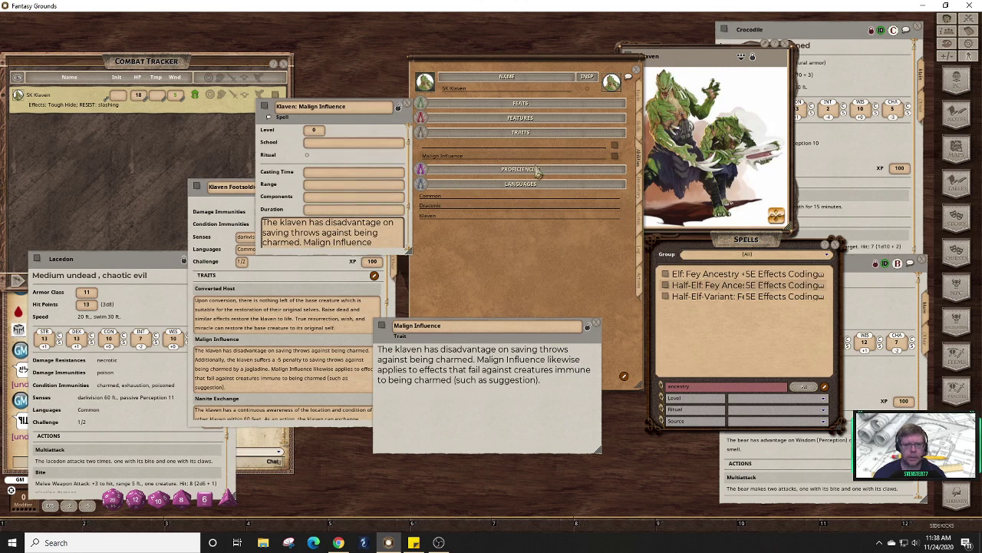
pyautogui.click(643, 285)
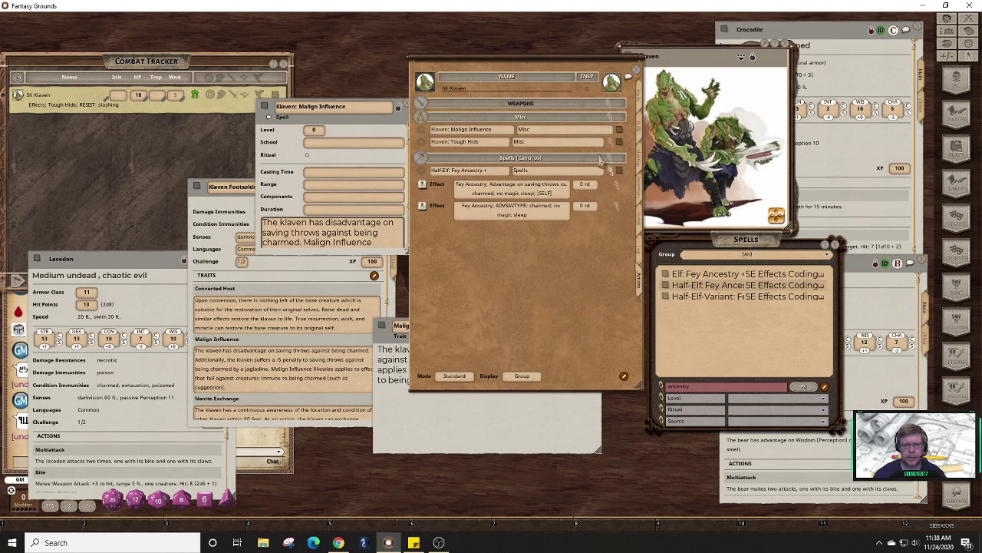
pyautogui.click(397, 107)
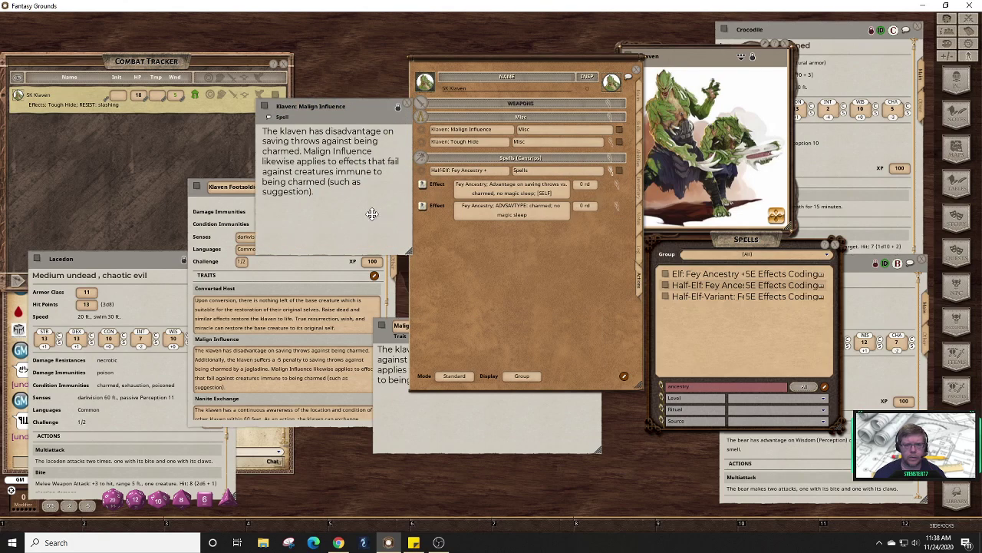
pyautogui.moveTo(371, 213); pyautogui.dragTo(330, 233)
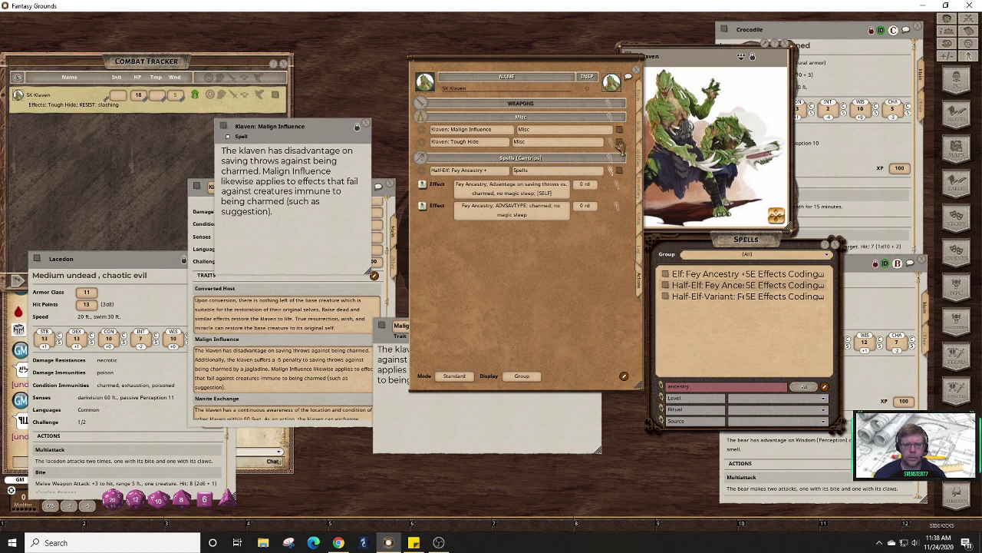
# - Describe the Klaven: Tough Hide power as "The Klaven's natural armor provides resistance to slashing damage.", lock it and close both power windows
pyautogui.click(619, 143)
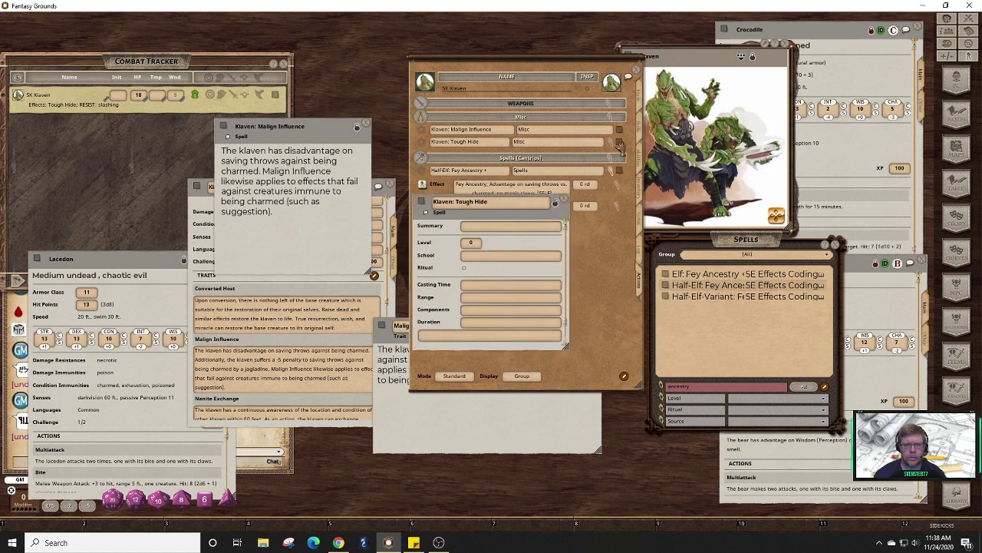
pyautogui.click(517, 338)
pyautogui.write('The ')
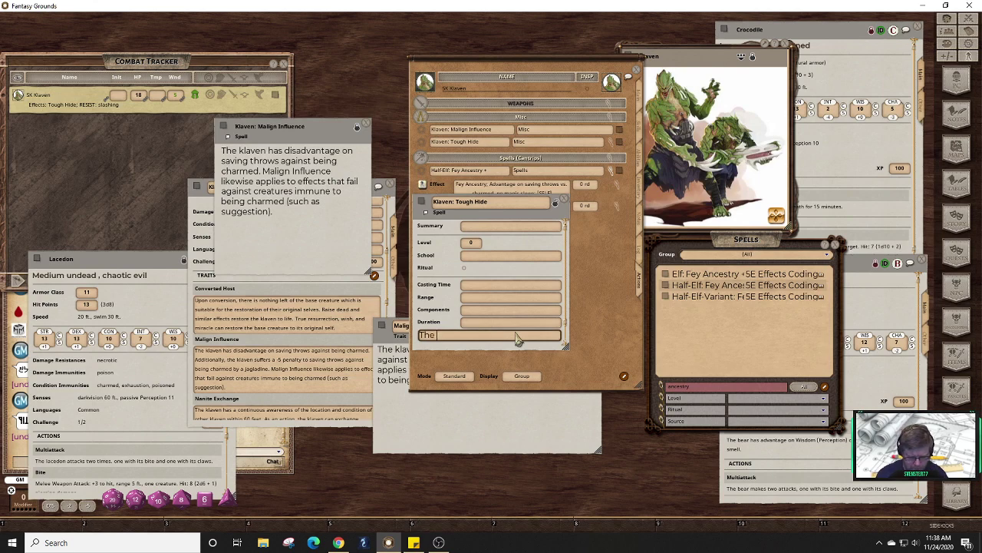
pyautogui.write("Klaven's natural armor pr")
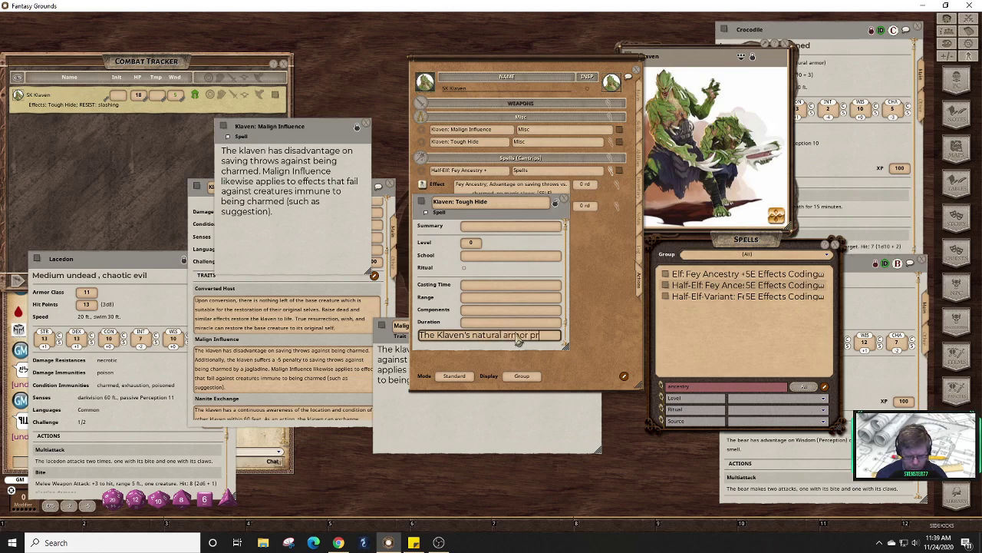
pyautogui.write('ovides resistance to slash')
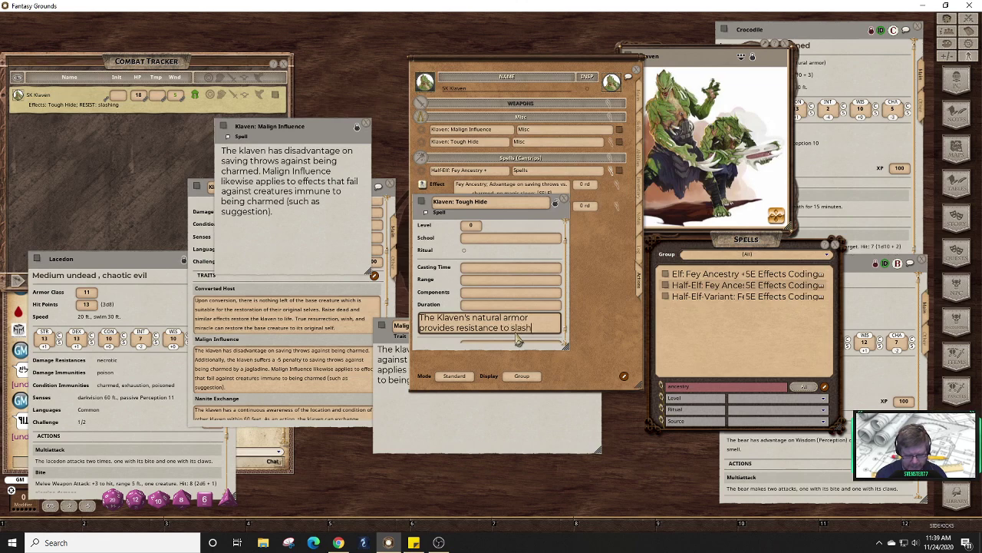
pyautogui.write('amage.')
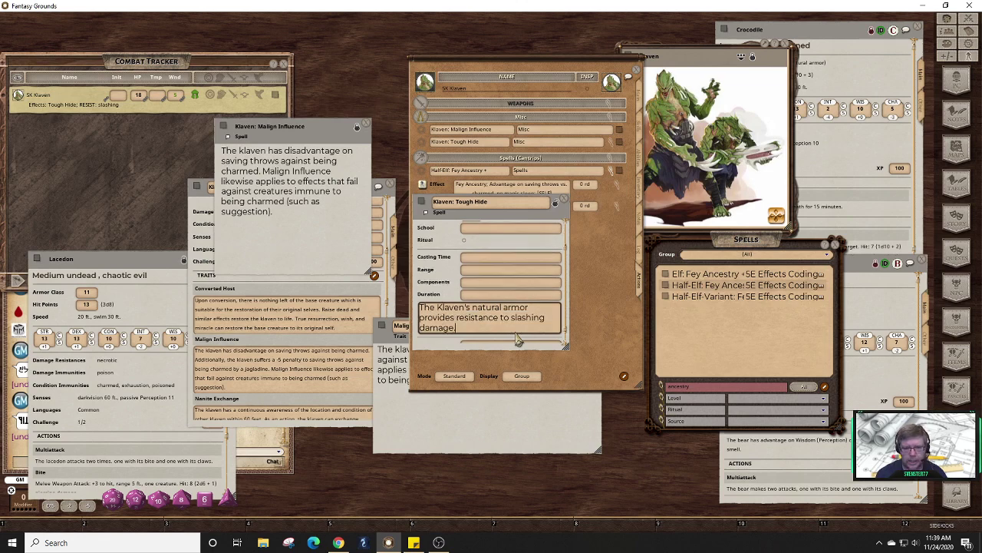
pyautogui.click(555, 203)
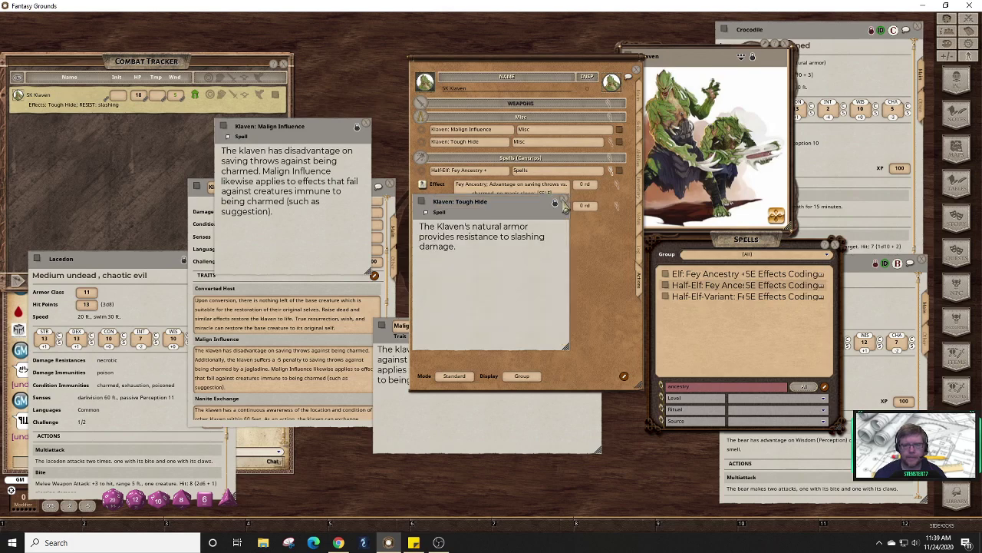
pyautogui.click(565, 196)
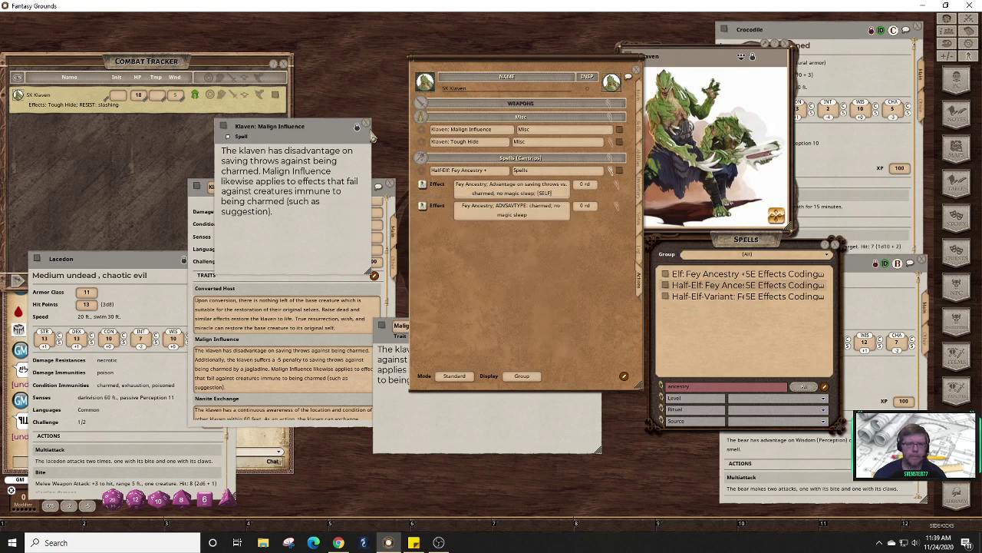
pyautogui.click(367, 124)
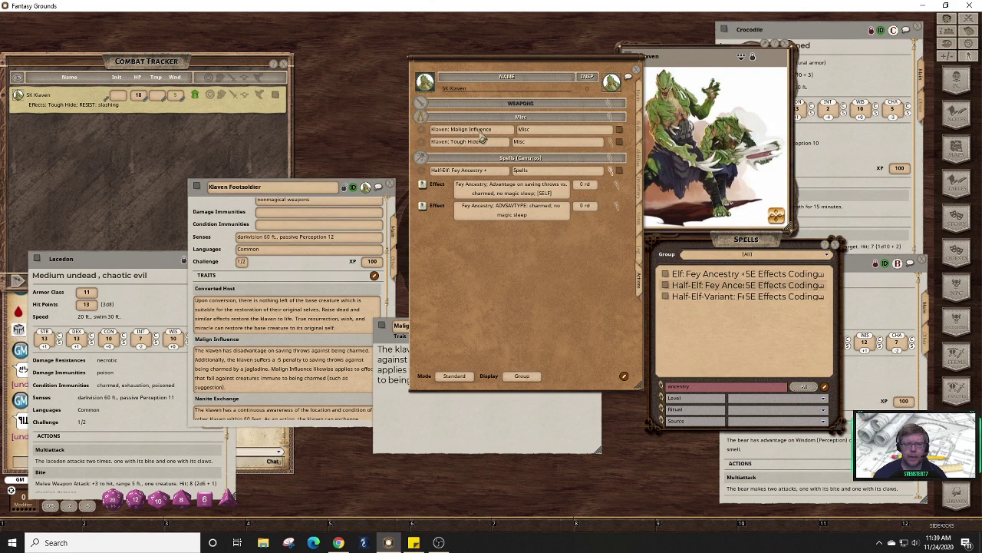
# - Add an effect action to the Klaven: Malign Influence power and open the effect's settings
pyautogui.rightClick(482, 135)
pyautogui.click(511, 136)
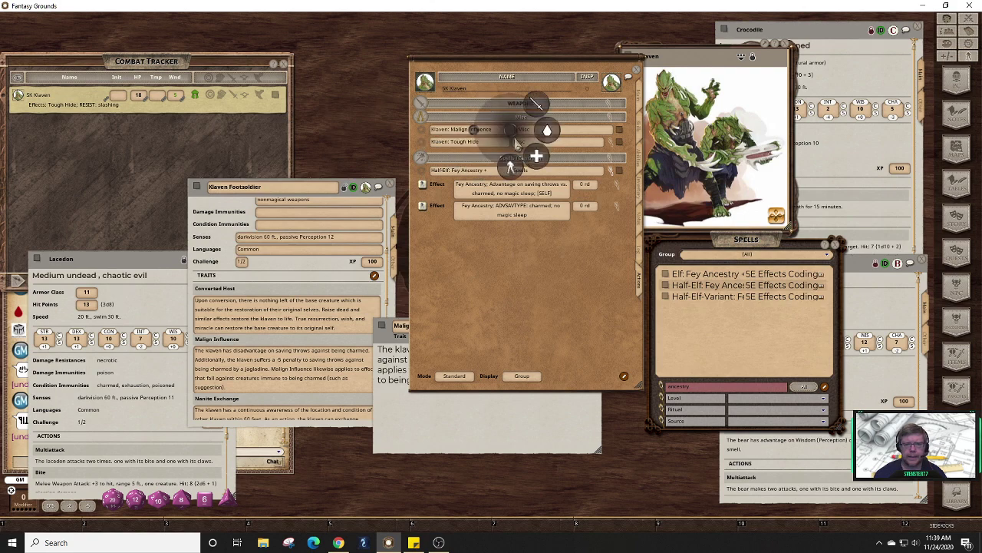
pyautogui.click(511, 170)
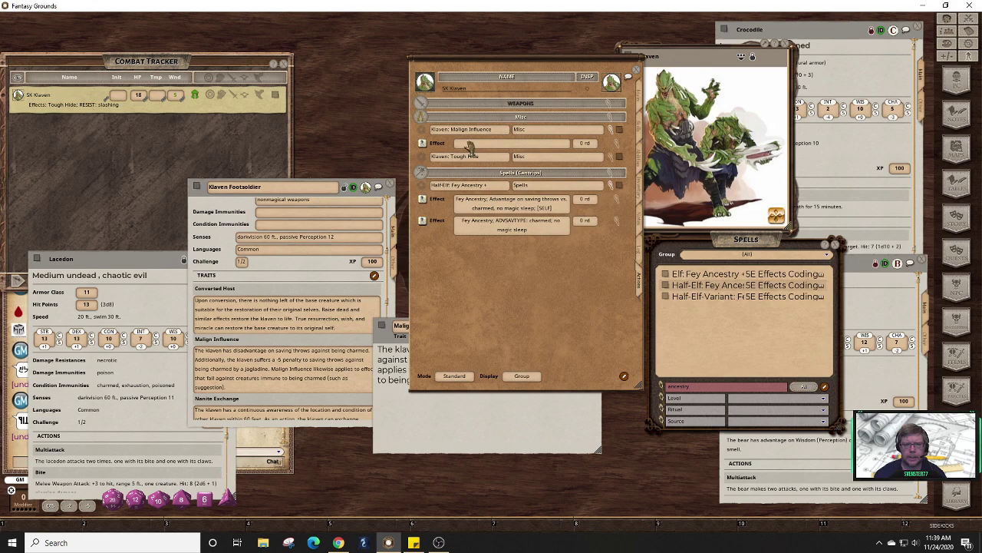
pyautogui.click(616, 146)
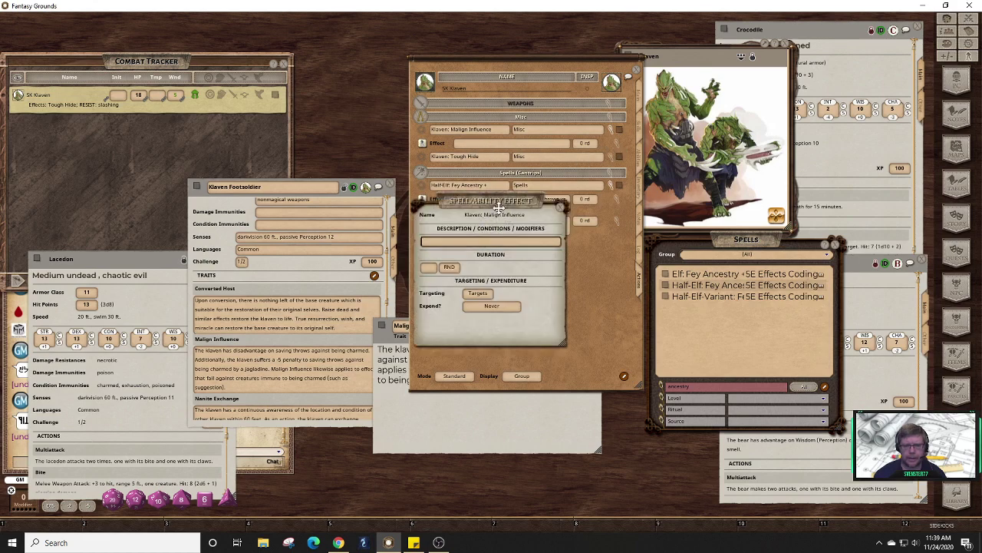
# - Move the effect editor aside and review the Malign Influence trait and the Half-Elf: Fey Ancestry spell description
pyautogui.moveTo(510, 209); pyautogui.dragTo(457, 323)
pyautogui.click(565, 420)
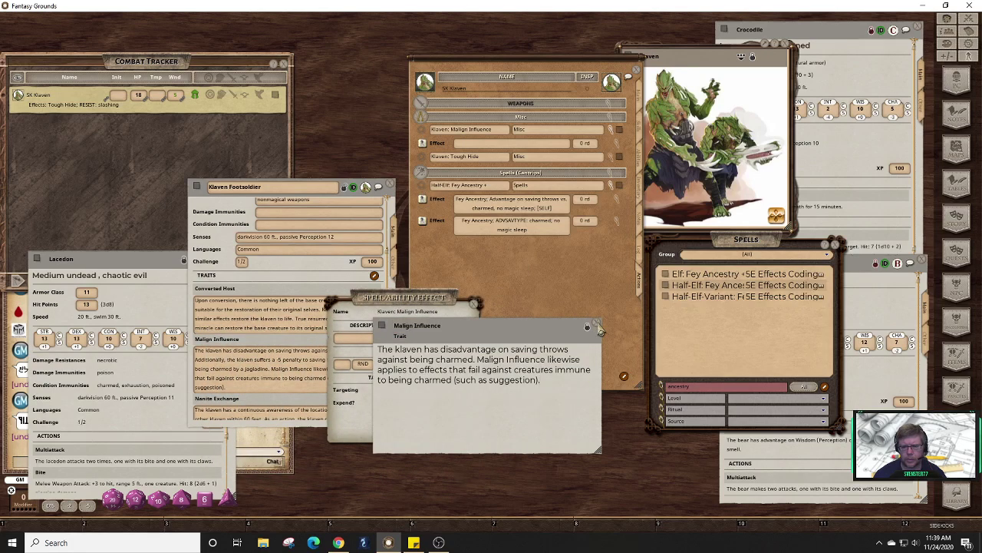
pyautogui.click(599, 327)
pyautogui.click(665, 286)
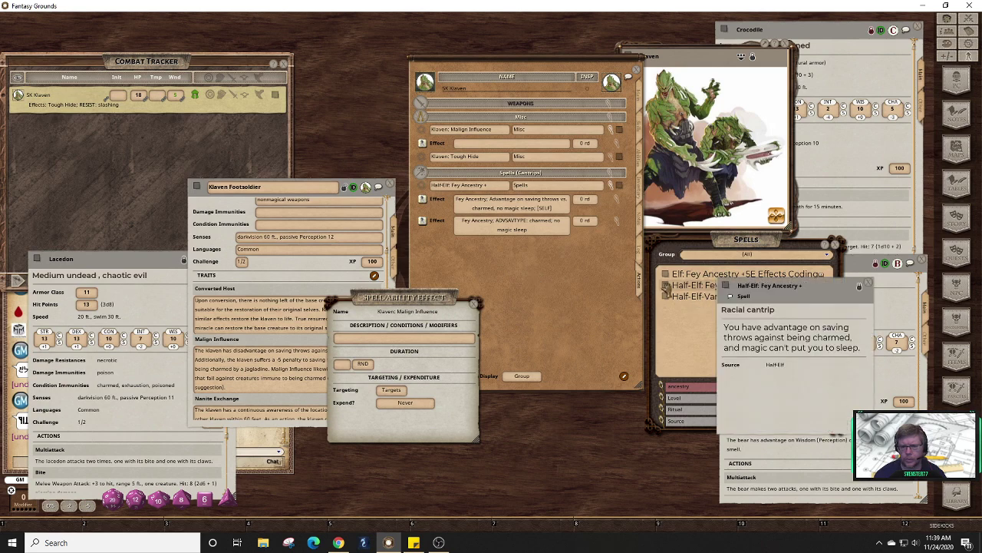
pyautogui.click(873, 289)
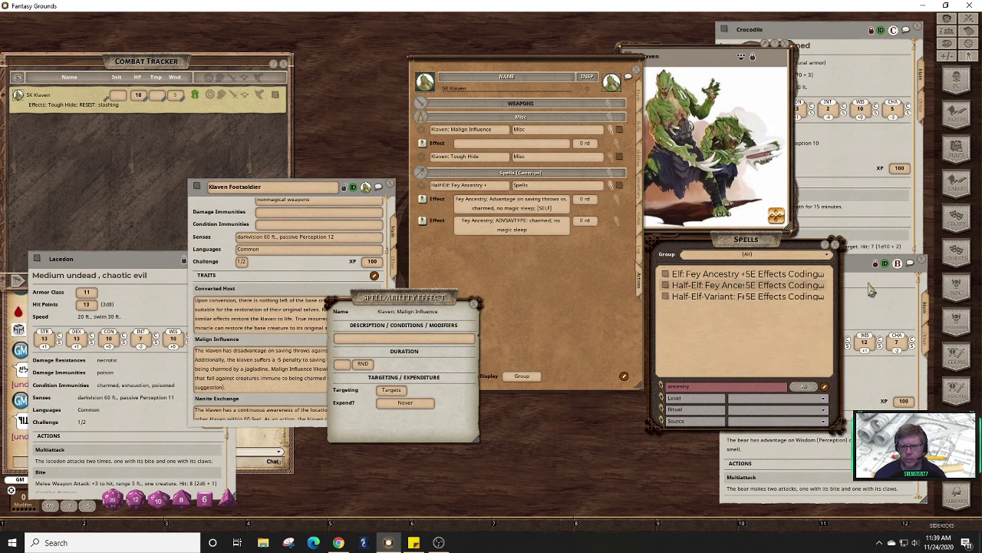
# - Enter "Malign Influence; DISSAVTYPE: charmed" as the description of the Klaven: Malign Influence effect
pyautogui.click(398, 342)
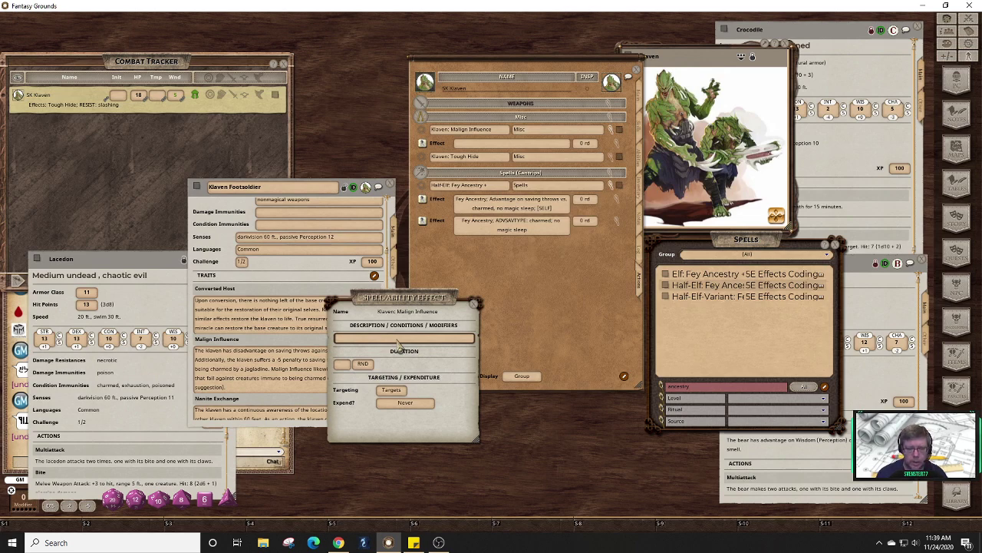
pyautogui.write('Malign')
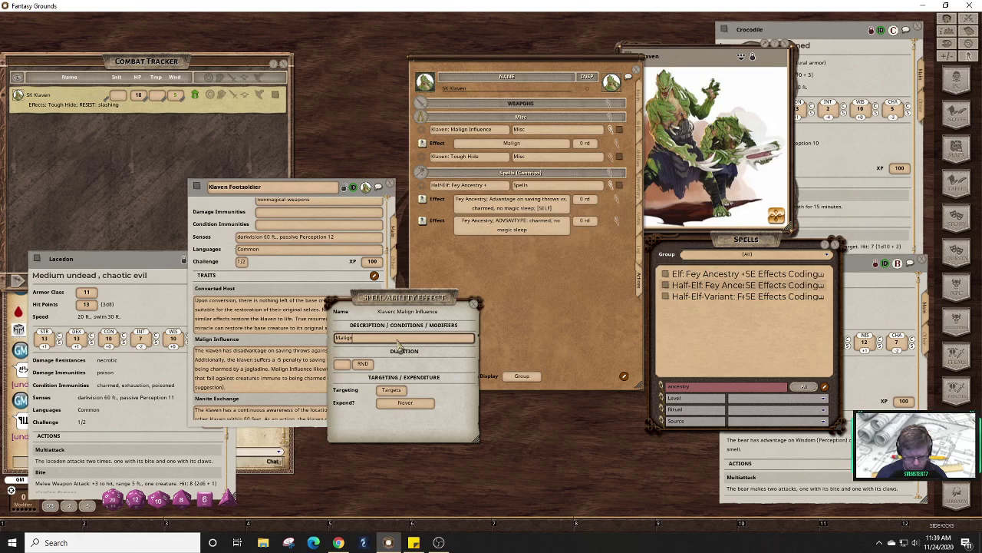
pyautogui.write(' Influence')
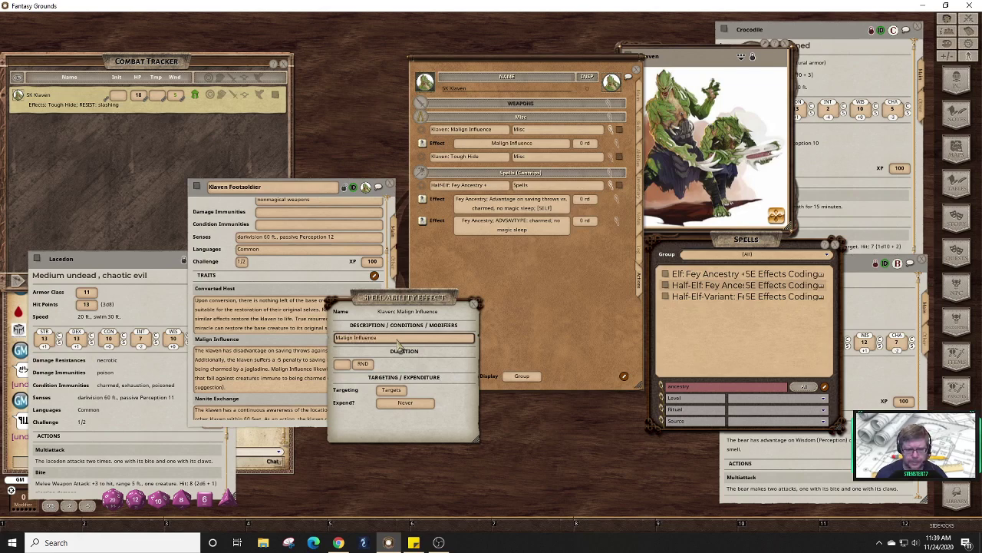
pyautogui.press('shift')
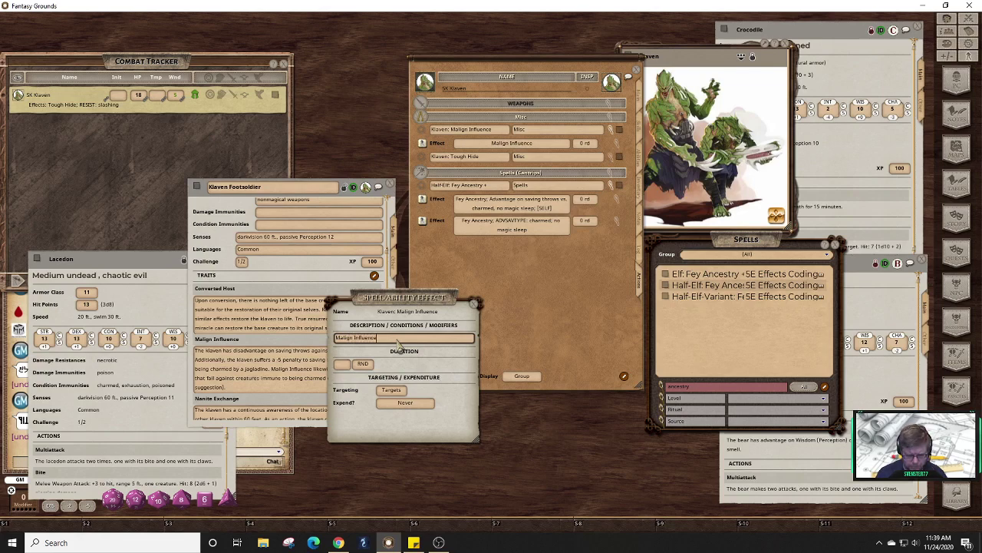
pyautogui.write(':')
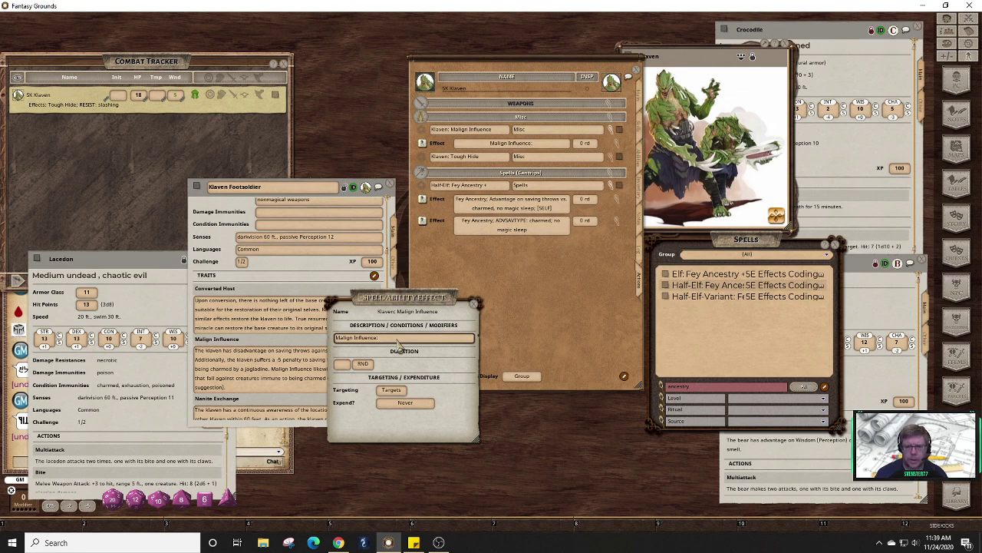
pyautogui.press('BackSpace')
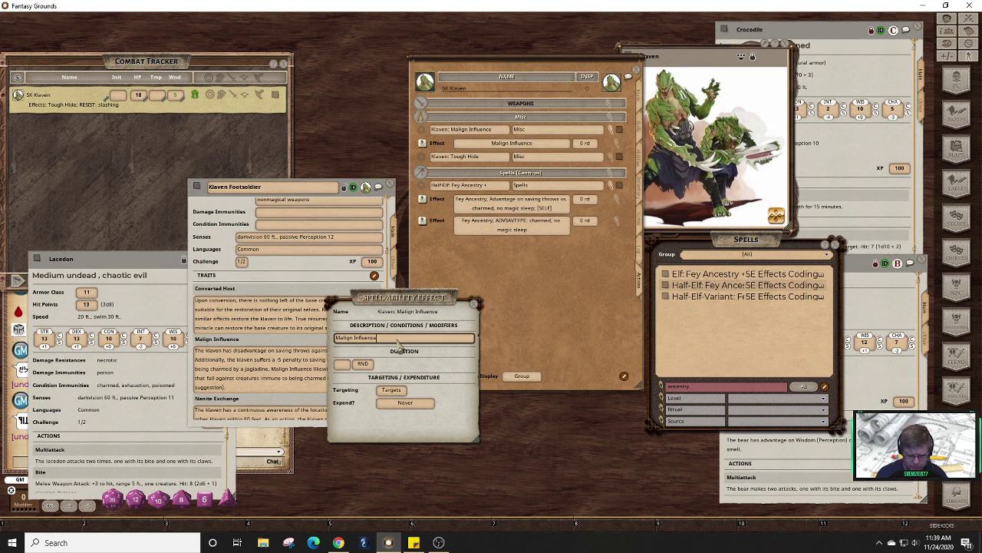
pyautogui.write(';')
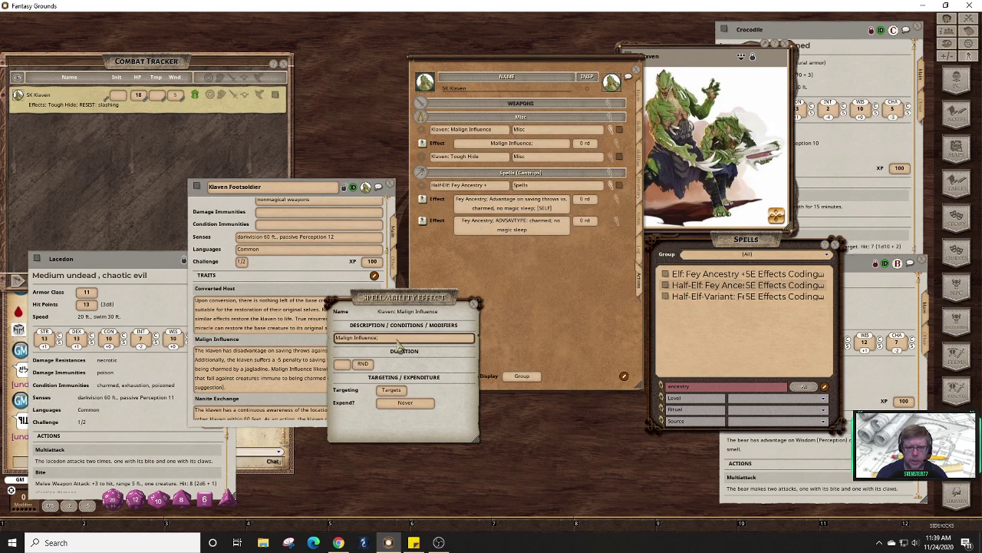
pyautogui.write(' DIS')
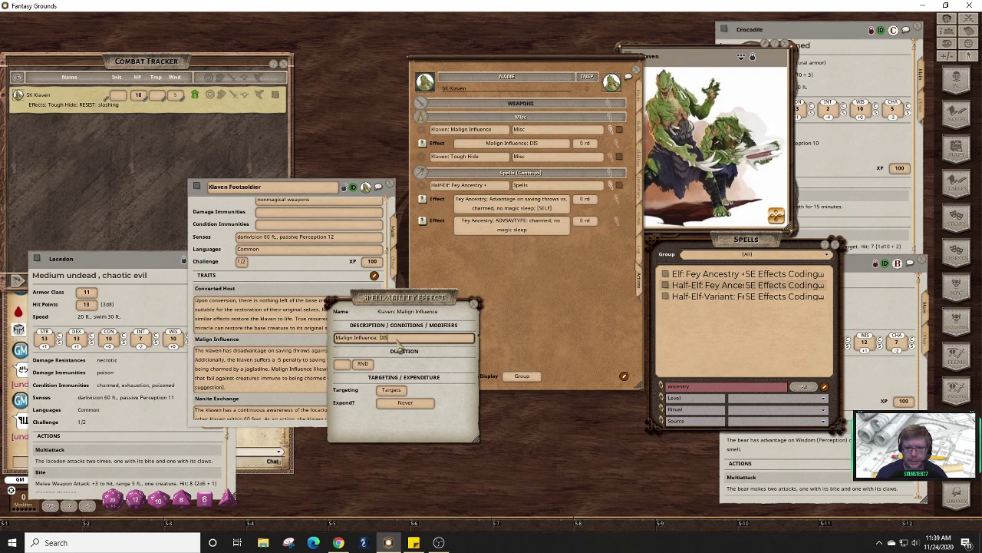
pyautogui.write('SA')
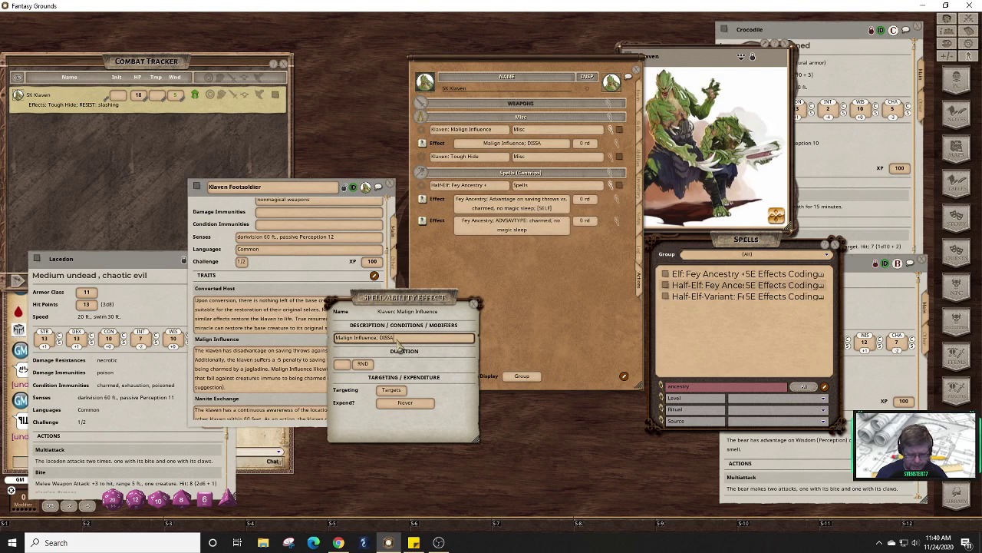
pyautogui.write('VTYOE')
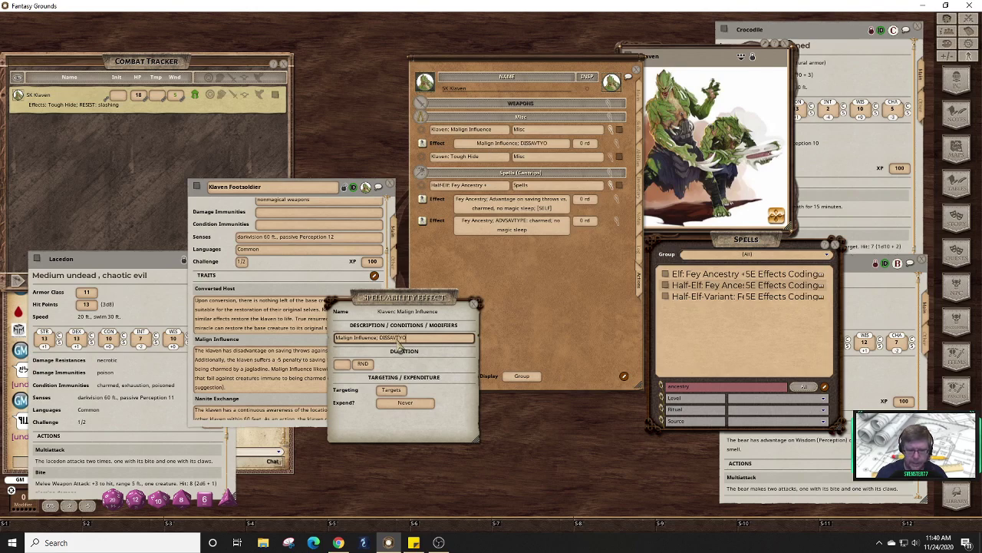
pyautogui.press('BackSpace')
pyautogui.press('BackSpace')
pyautogui.write('PE')
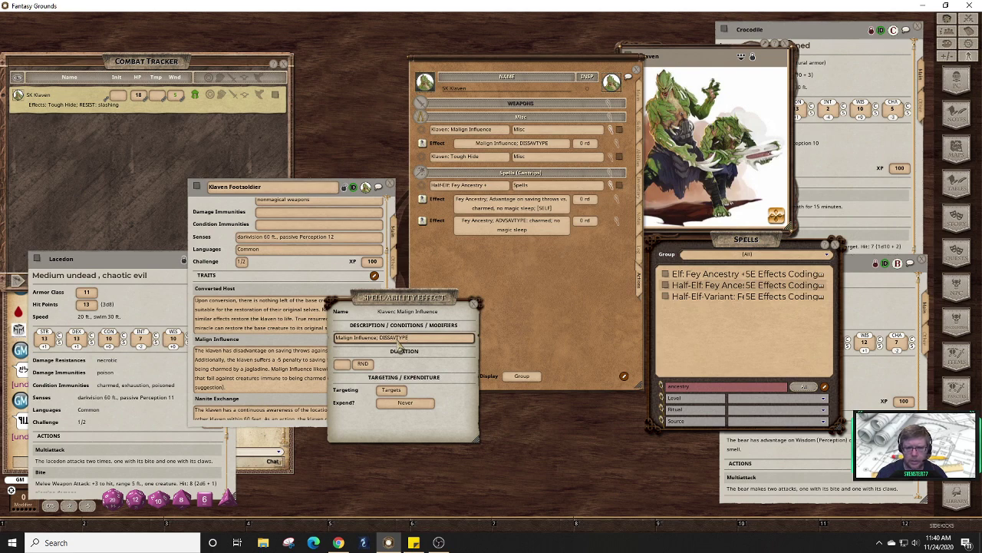
pyautogui.press('shift')
pyautogui.write(':')
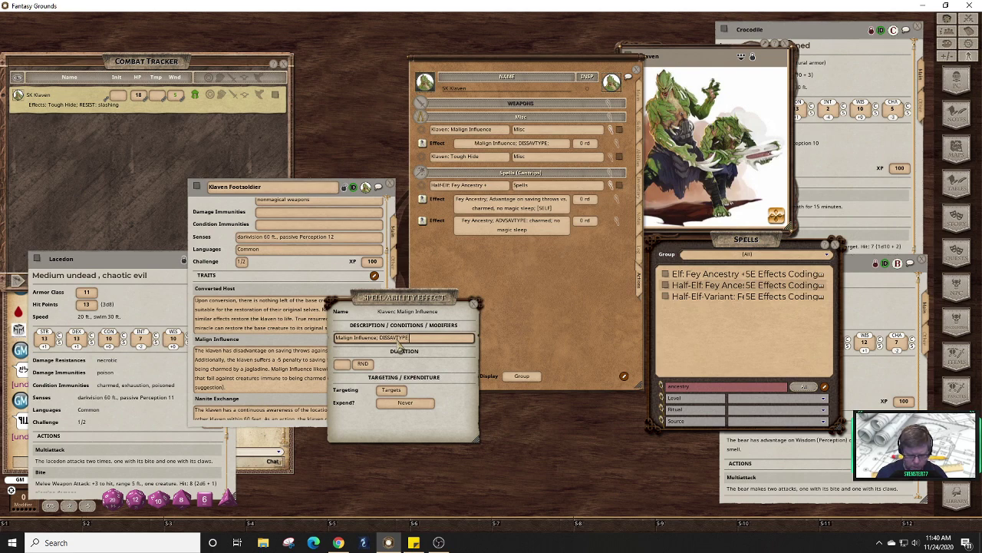
pyautogui.write(' charmed')
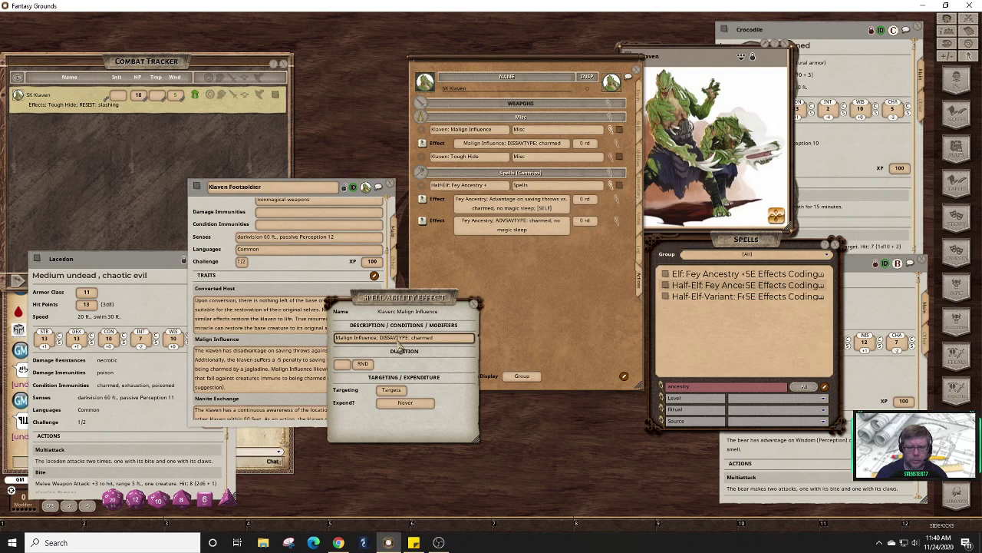
# - Set the Malign Influence effect's targeting to Self and apply the effect to SK Klaven, collapsing its entry
pyautogui.click(391, 390)
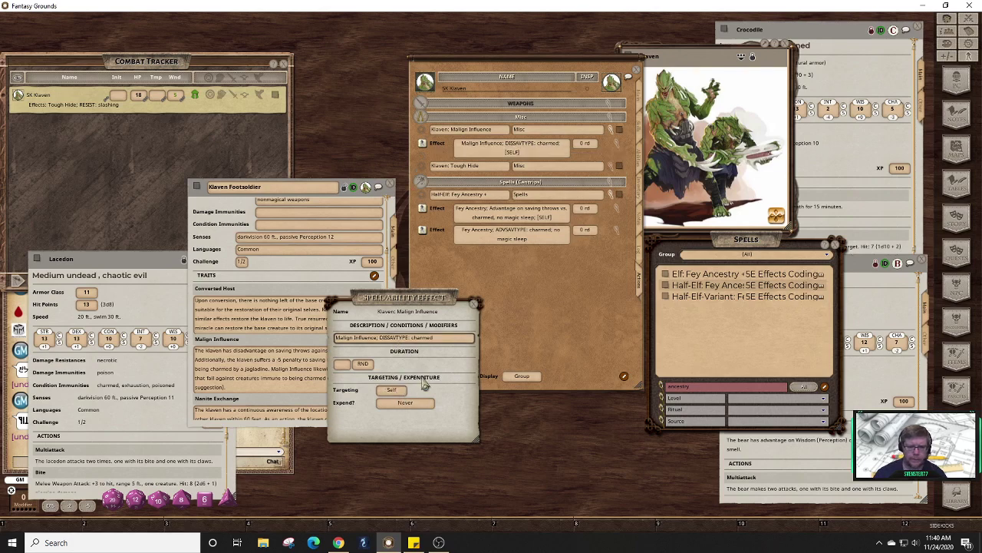
pyautogui.click(474, 305)
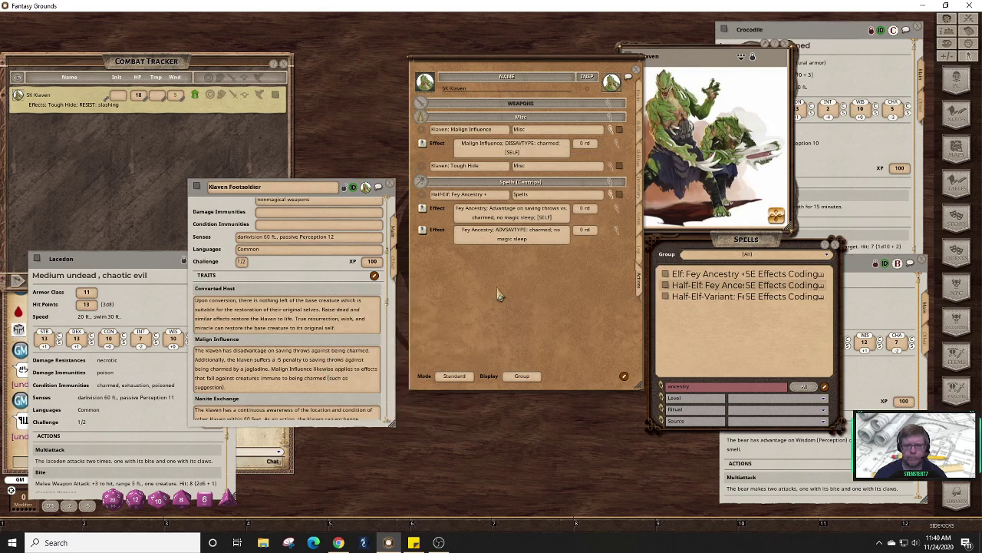
pyautogui.click(422, 144)
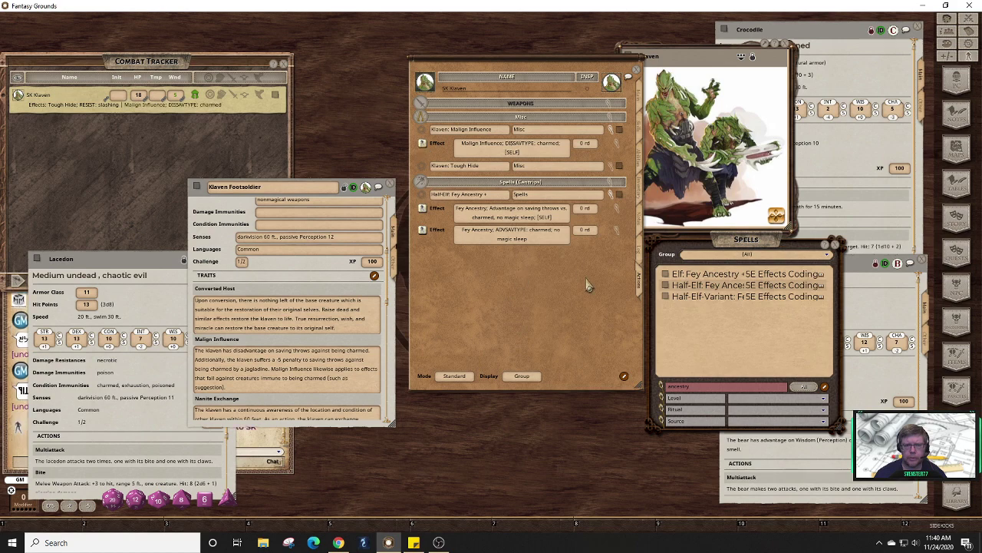
pyautogui.click(611, 132)
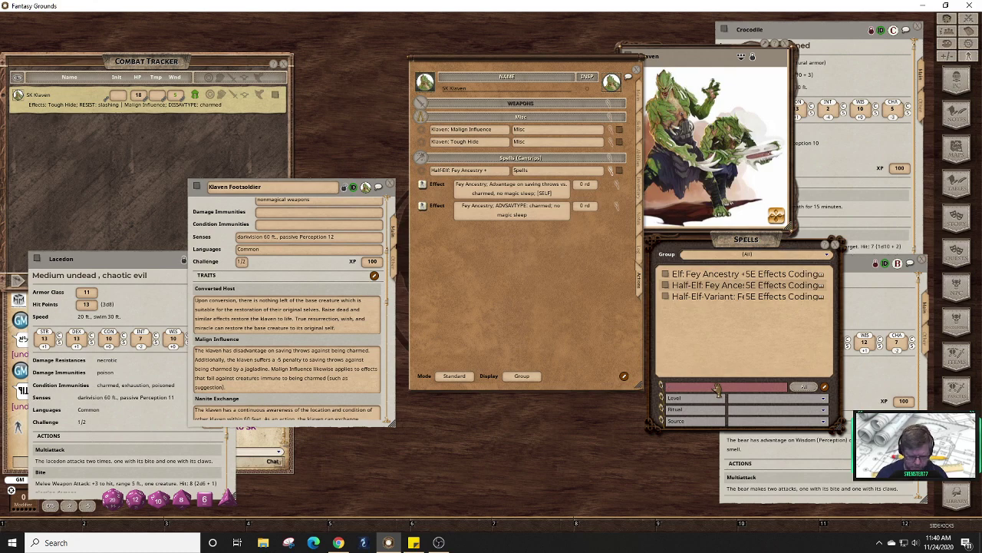
# - Search the spells for "charm", add Charm Person to SK Klaven's actions, and roll its Wisdom save against SK Klaven
pyautogui.doubleClick(716, 389)
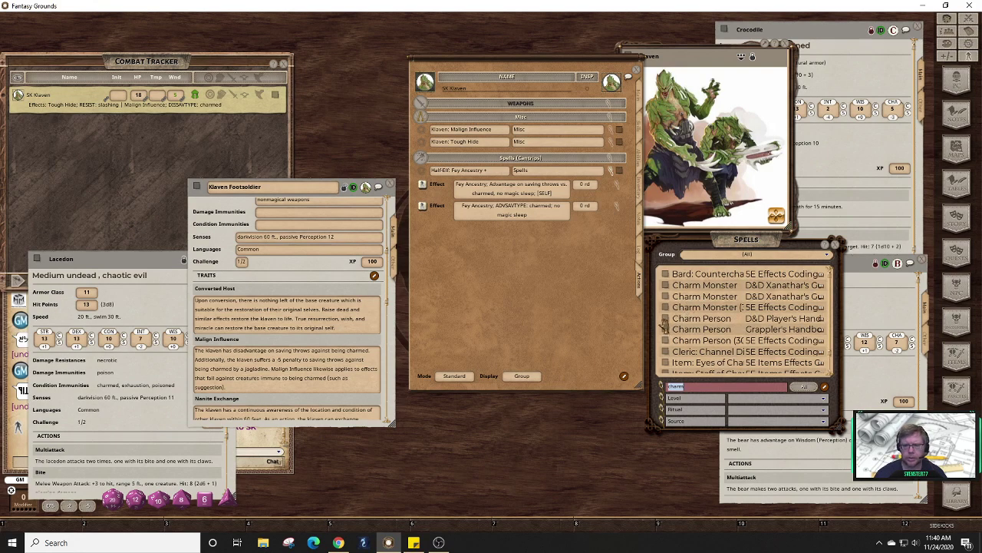
pyautogui.moveTo(628, 315); pyautogui.dragTo(536, 273)
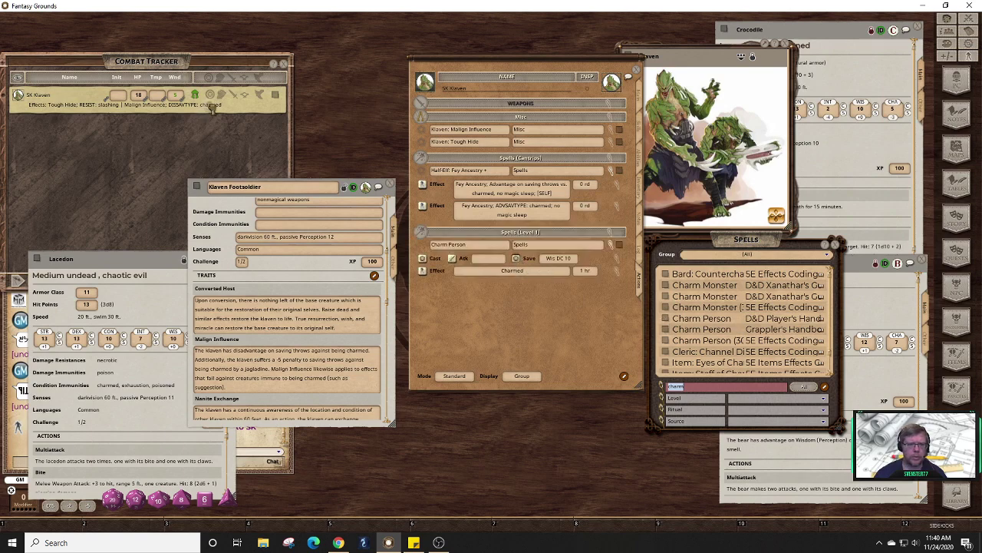
pyautogui.moveTo(213, 109); pyautogui.dragTo(212, 109)
# - Move the Lacedon sheet off the chat and roll the Charm Person save against SK Klaven again with disadvantage
pyautogui.moveTo(151, 260); pyautogui.dragTo(421, 235)
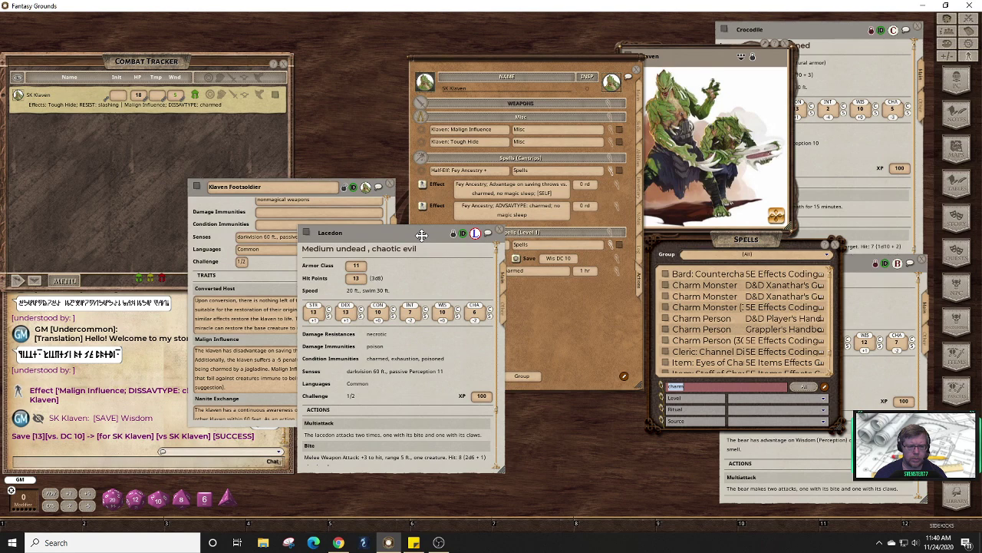
pyautogui.moveTo(421, 234); pyautogui.dragTo(367, 260)
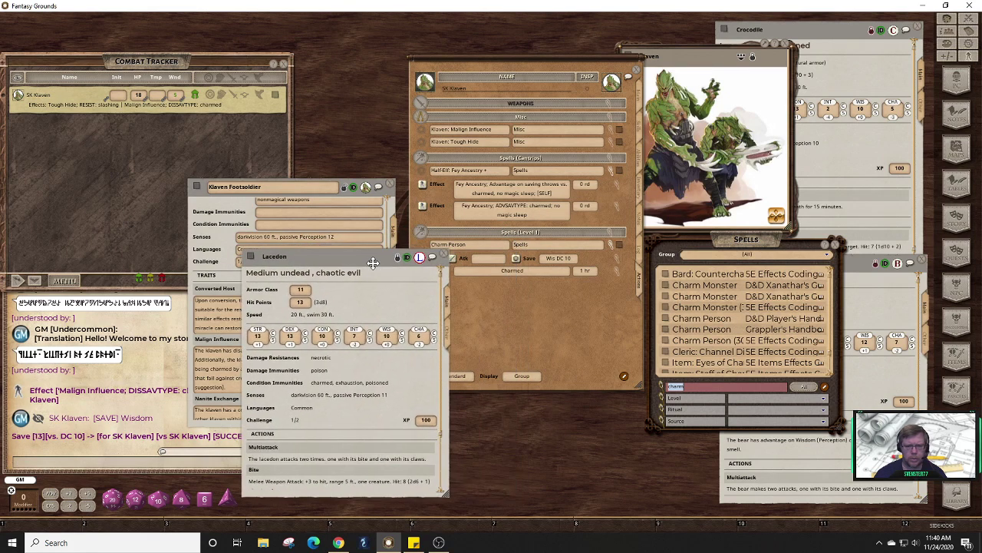
pyautogui.click(523, 306)
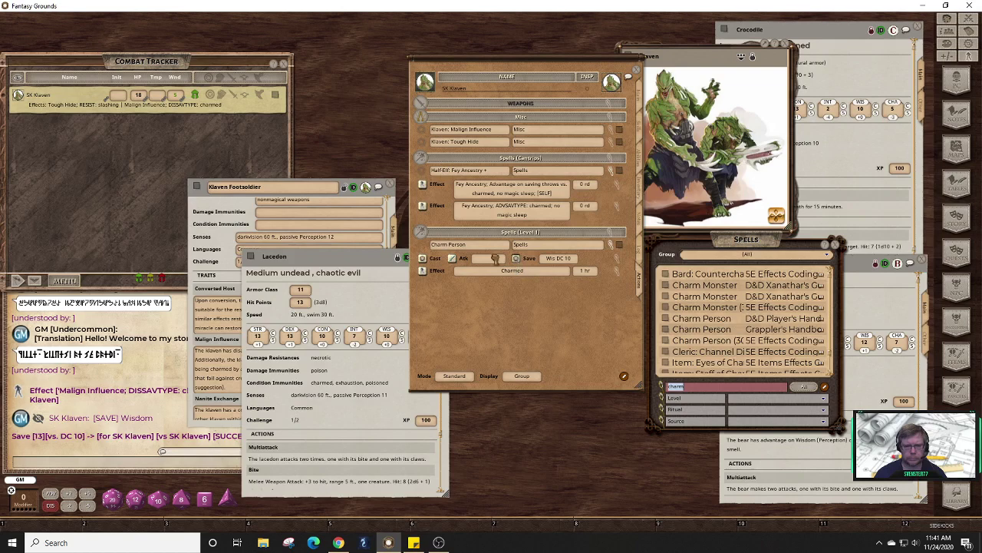
pyautogui.moveTo(495, 258); pyautogui.dragTo(153, 95)
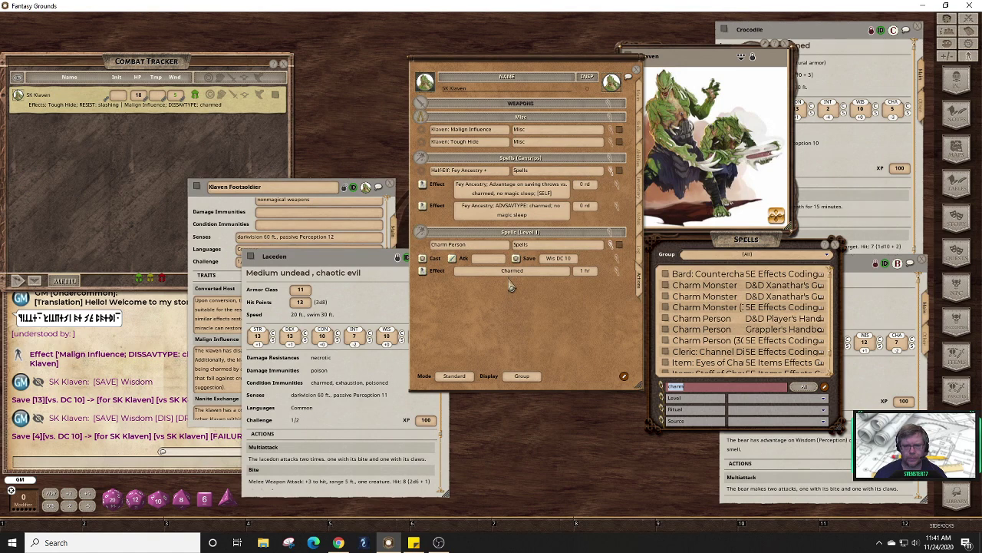
# - Apply Charm Person's Charmed effect to SK Klaven in the combat tracker
pyautogui.click(423, 273)
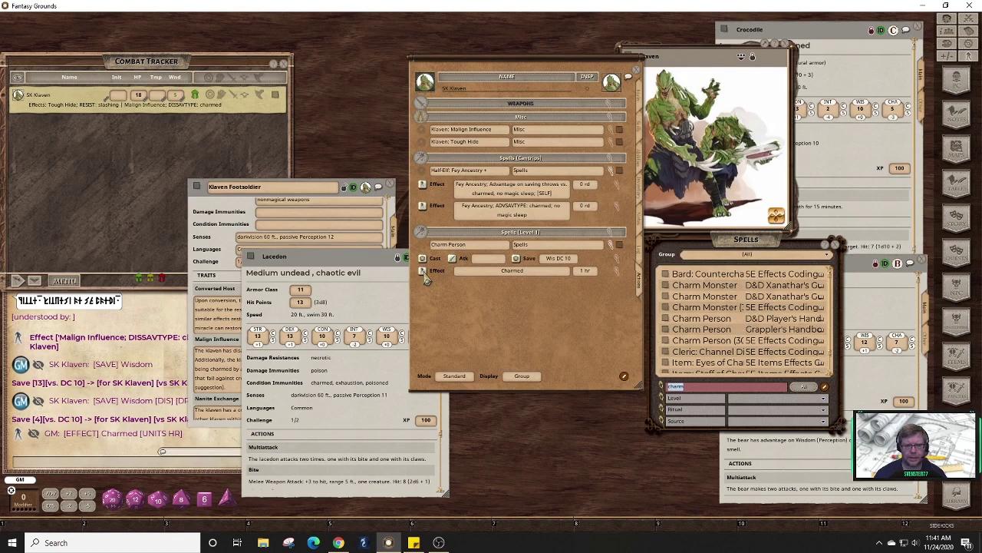
pyautogui.moveTo(422, 274); pyautogui.dragTo(231, 99)
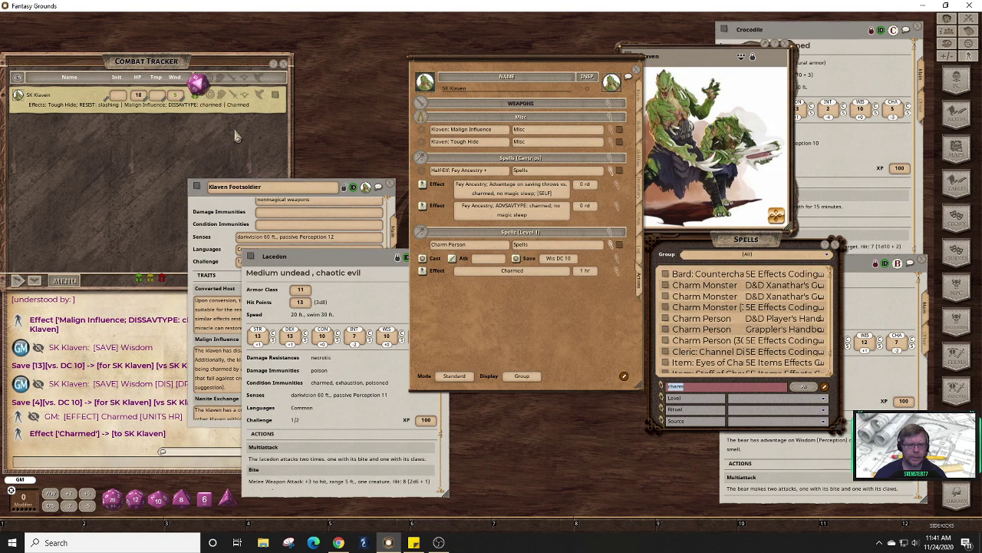
# - Expand SK Klaven's effects in the combat tracker, delete the Charmed effect, and collapse the list
pyautogui.click(261, 95)
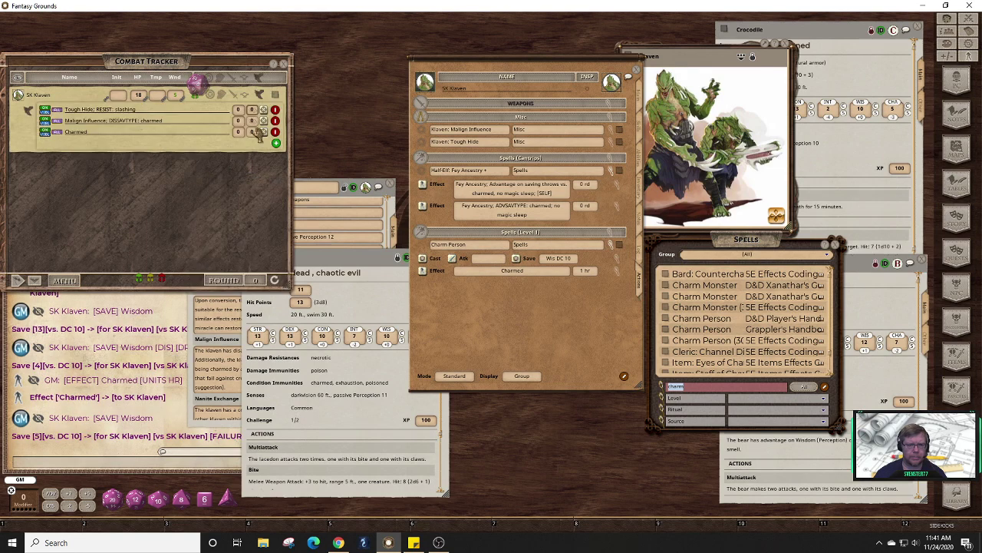
pyautogui.click(276, 131)
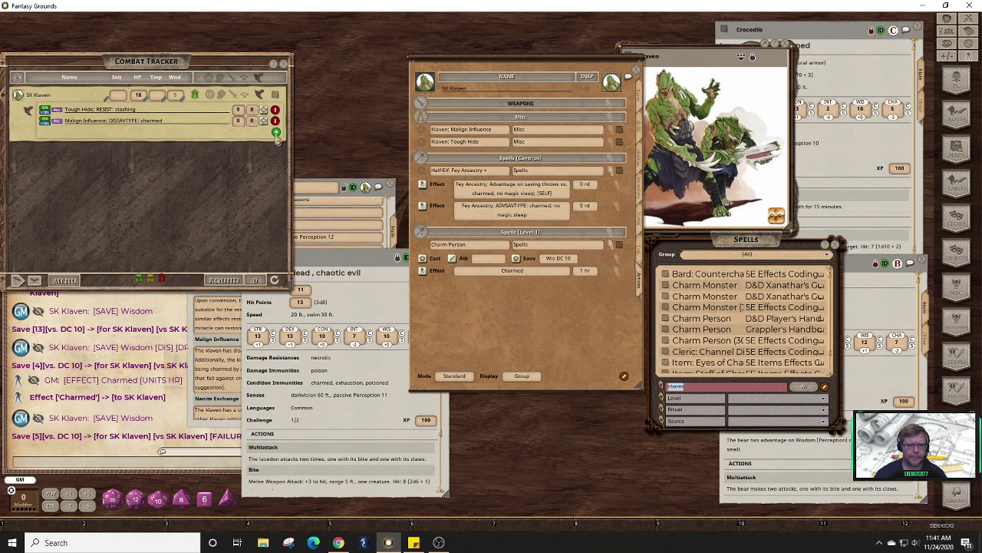
pyautogui.click(261, 97)
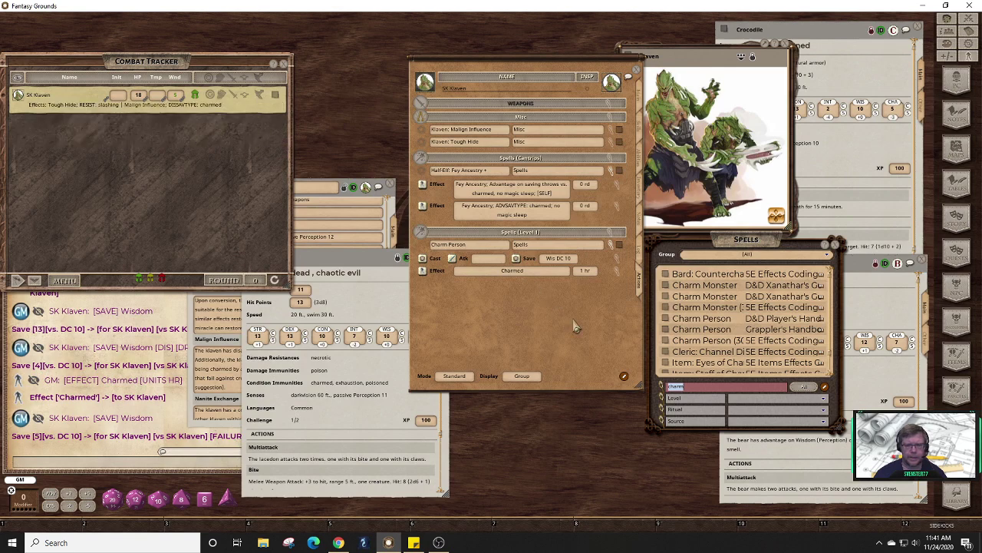
# - Search the spells for "sugg", add Suggestion to SK Klaven's actions, and roll its Wisdom save against SK Klaven
pyautogui.click(390, 326)
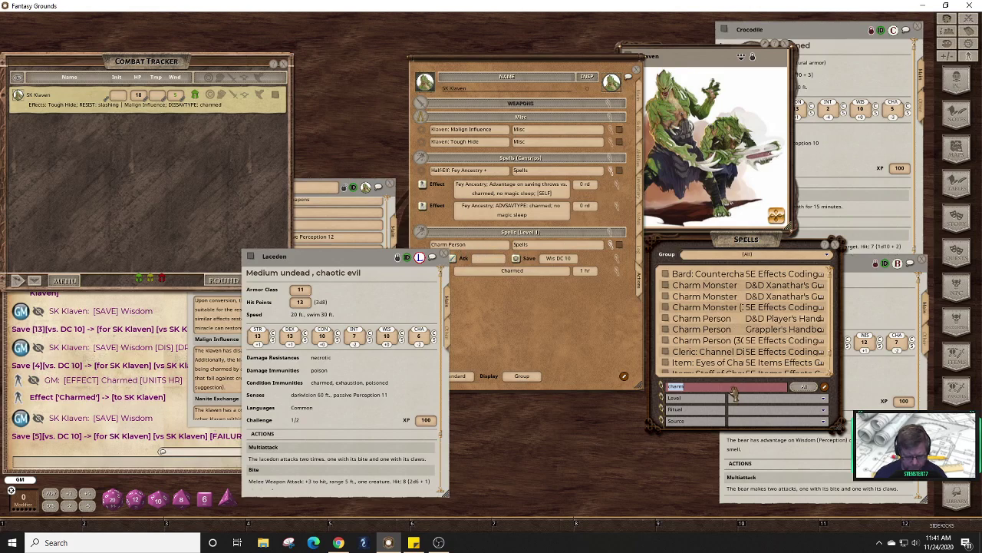
pyautogui.write('sugg')
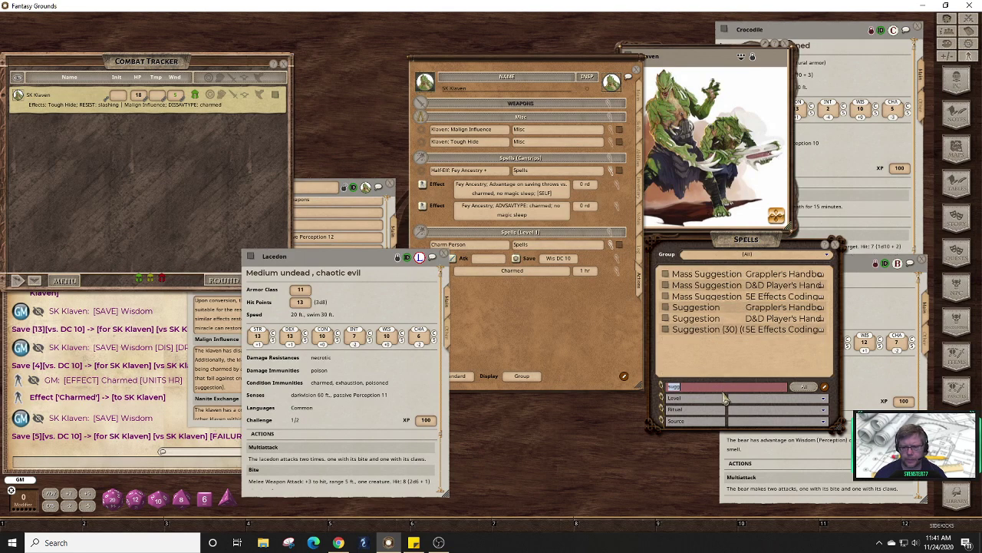
pyautogui.moveTo(666, 322); pyautogui.dragTo(588, 313)
pyautogui.click(561, 353)
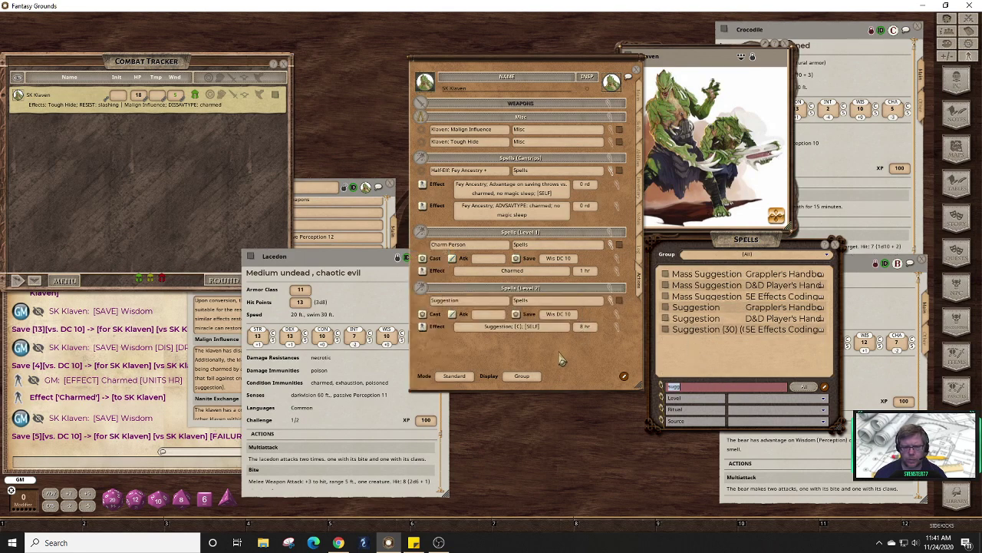
pyautogui.doubleClick(194, 102)
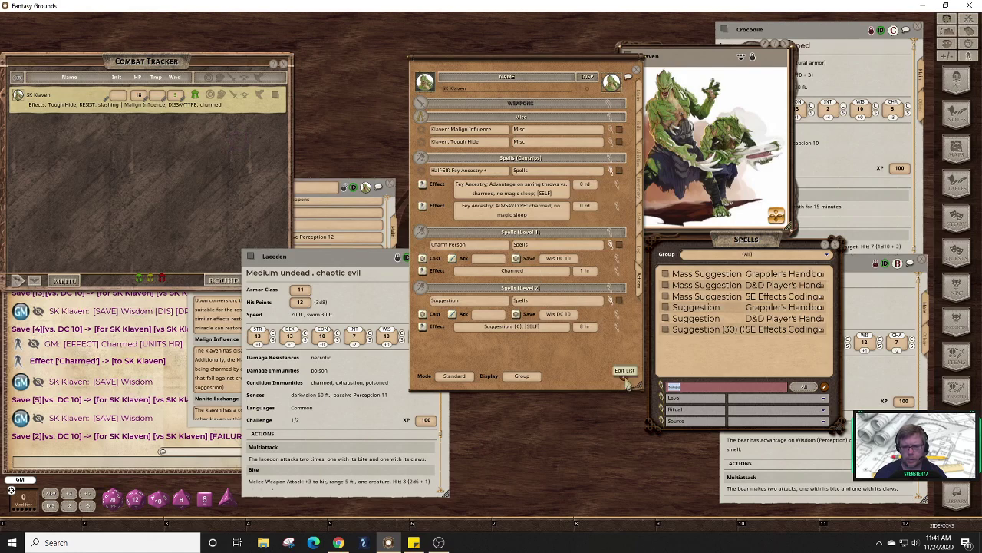
# - Delete Suggestion, Charm Person, Half-Elf: Fey Ancestry and the empty Spells group from SK Klaven's actions
pyautogui.click(623, 376)
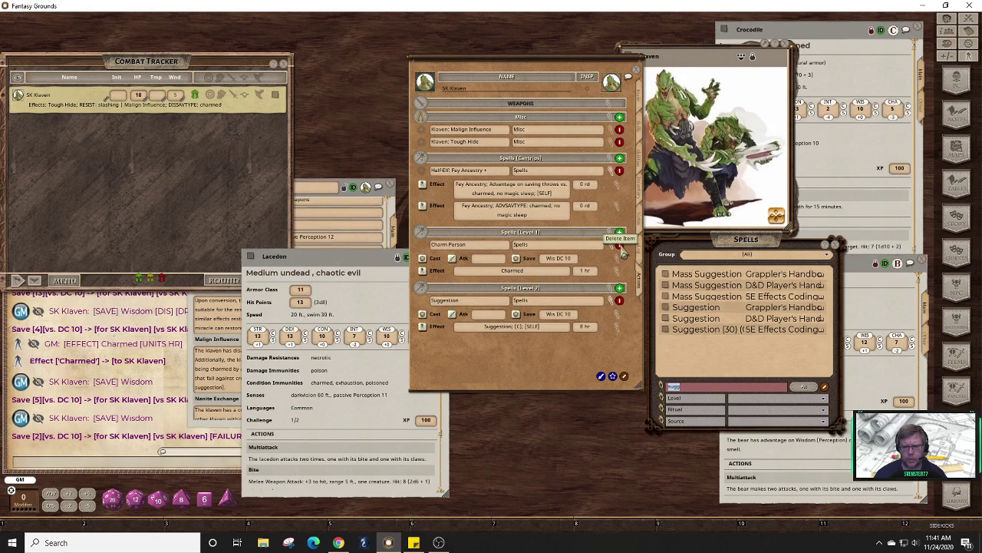
pyautogui.click(621, 247)
pyautogui.click(620, 247)
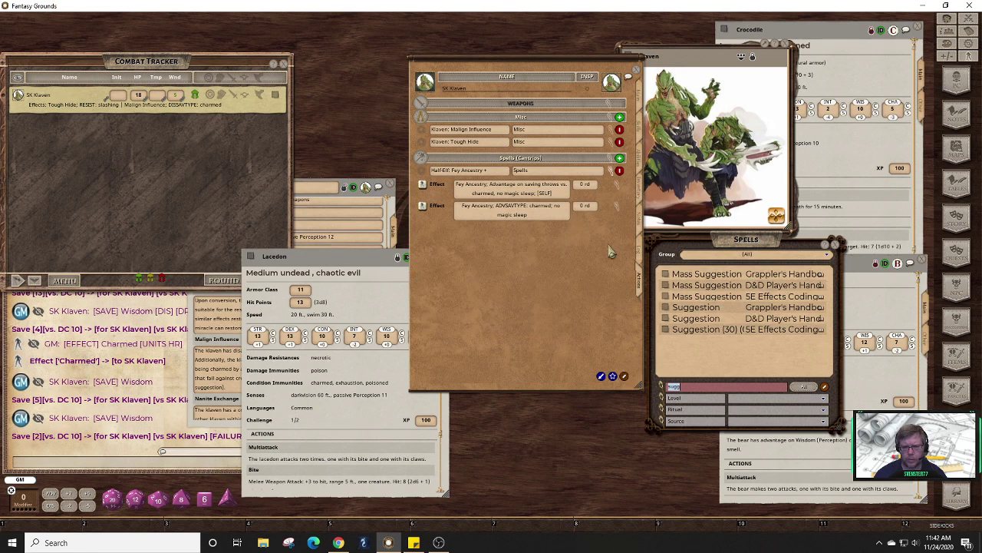
pyautogui.click(619, 170)
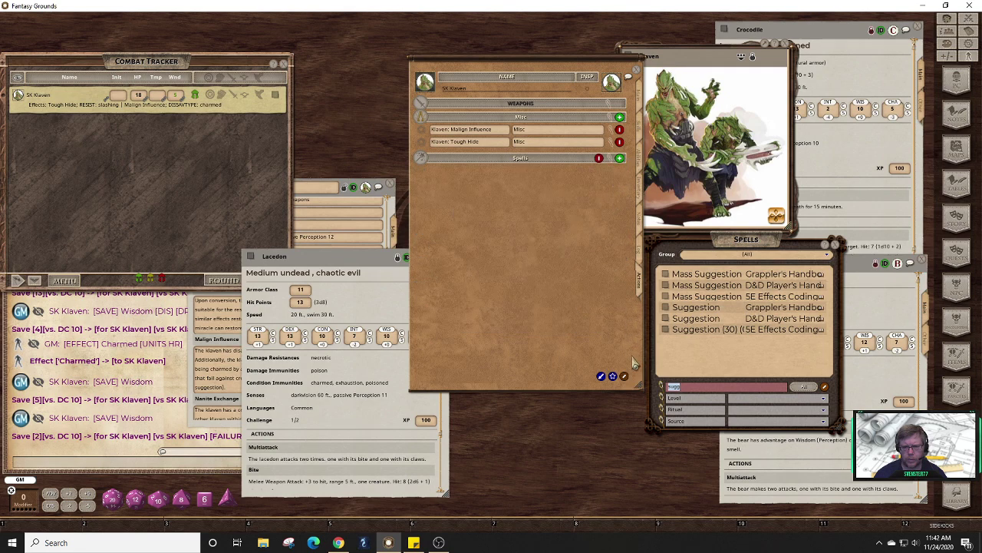
pyautogui.click(599, 159)
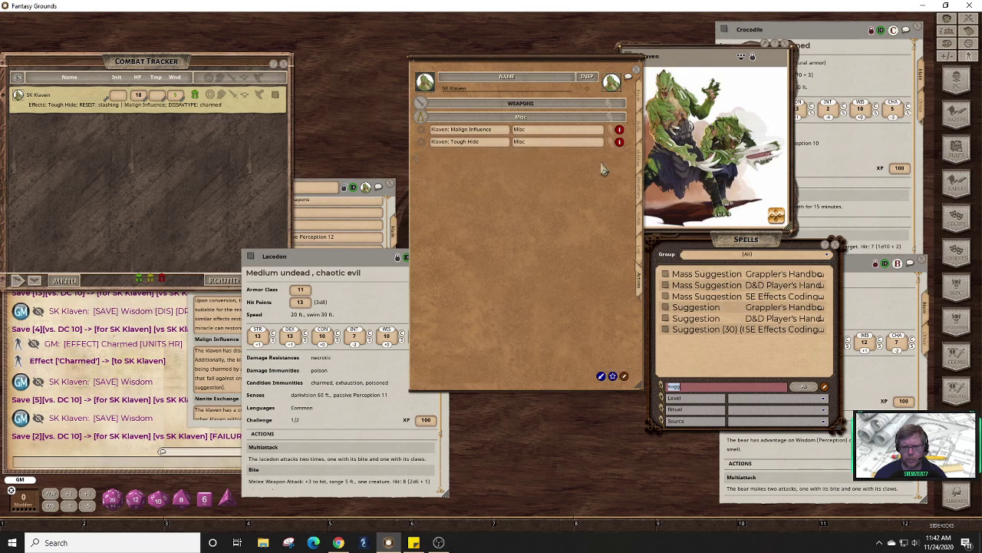
pyautogui.click(624, 377)
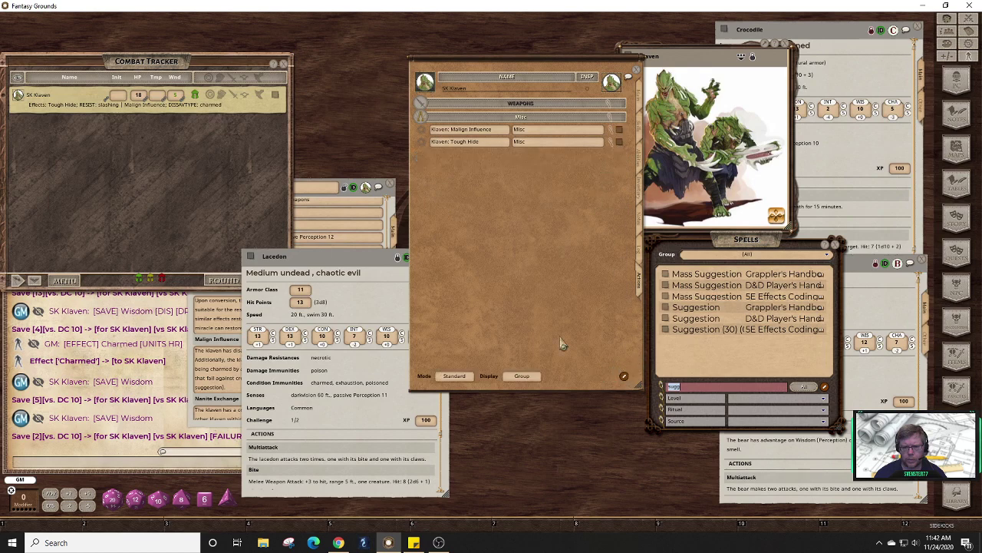
# - Minimize the Lacedon sheet, park its icon above the combat tracker, and bring the Klaven Footsoldier sheet to the front
pyautogui.click(369, 269)
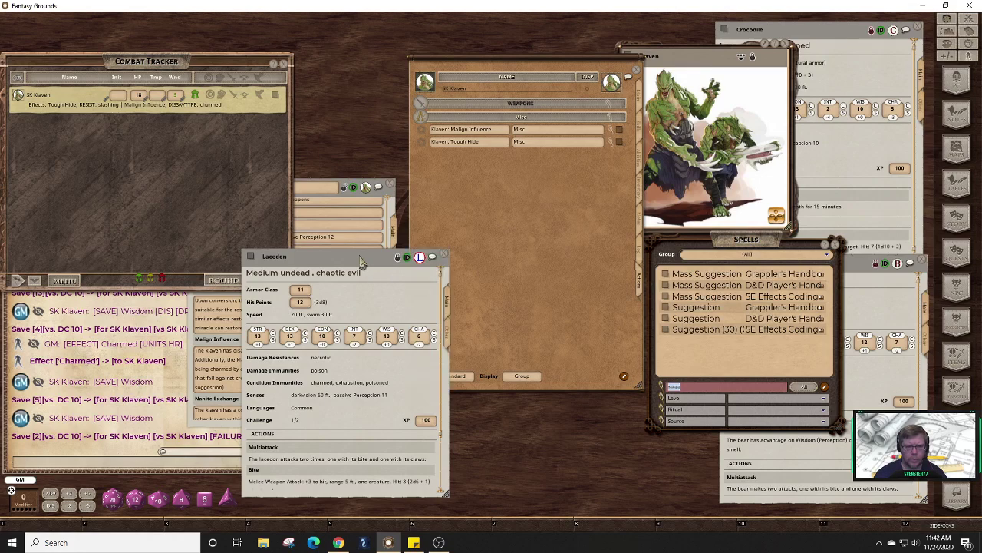
pyautogui.rightClick(385, 292)
pyautogui.click(411, 272)
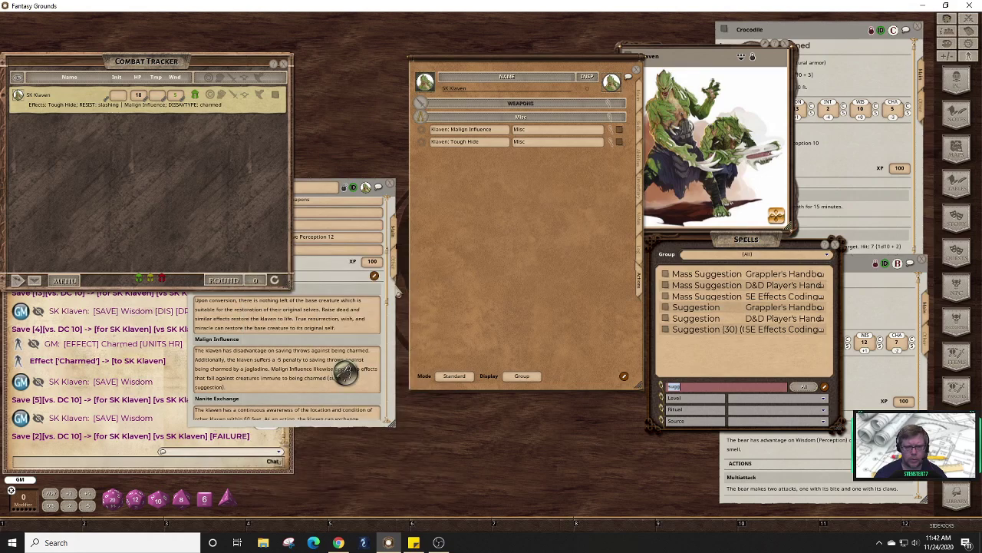
pyautogui.moveTo(345, 371); pyautogui.dragTo(333, 42)
pyautogui.click(391, 321)
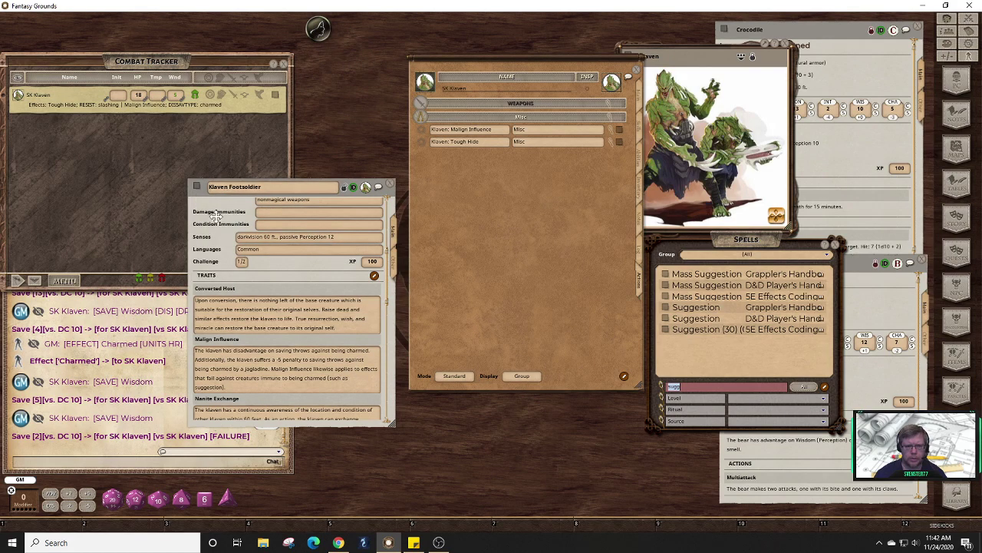
# - Move the Klaven Footsoldier sheet lower and review its traits from Nanite Exchange through Relentless, plus its actions
pyautogui.moveTo(217, 215); pyautogui.dragTo(219, 264)
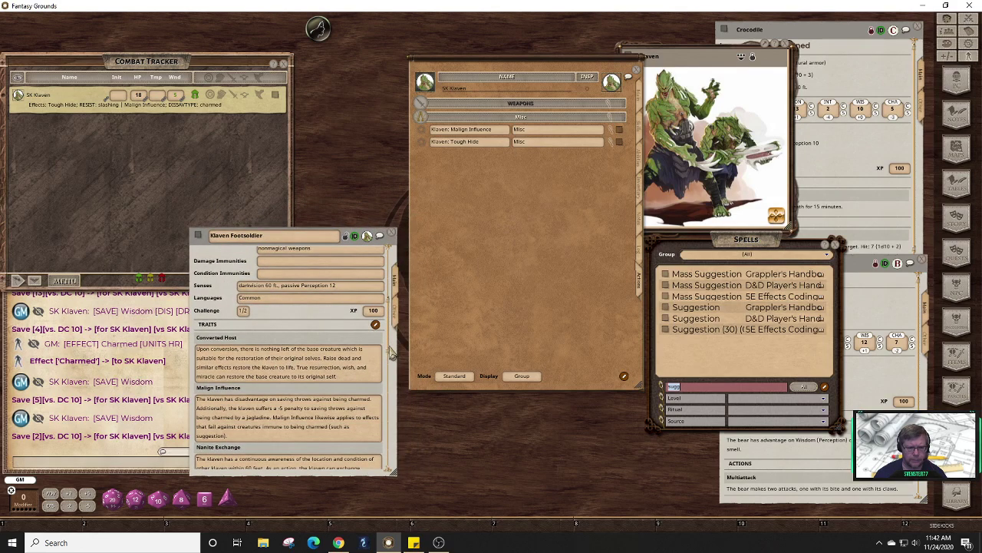
pyautogui.moveTo(392, 353); pyautogui.dragTo(391, 398)
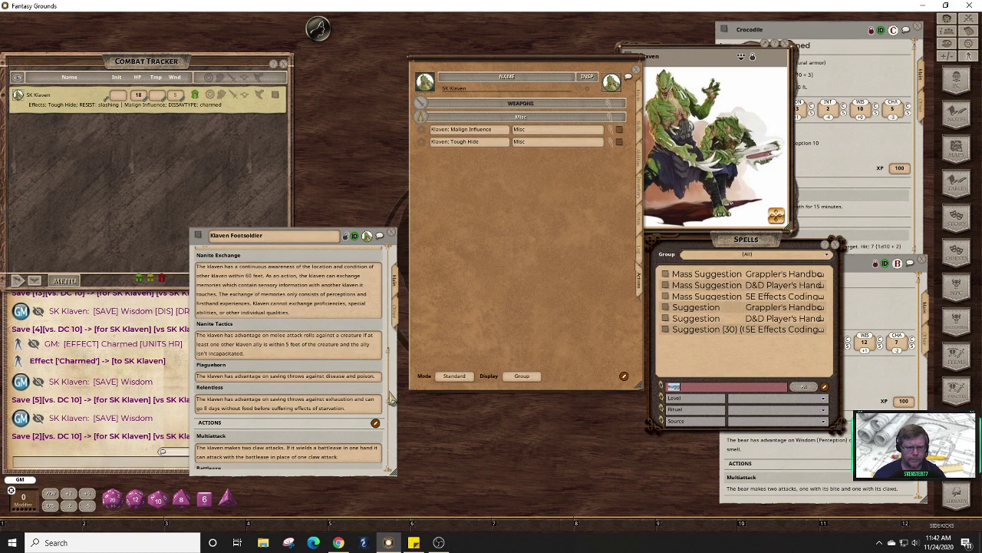
pyautogui.scroll(-3, 391, 398)
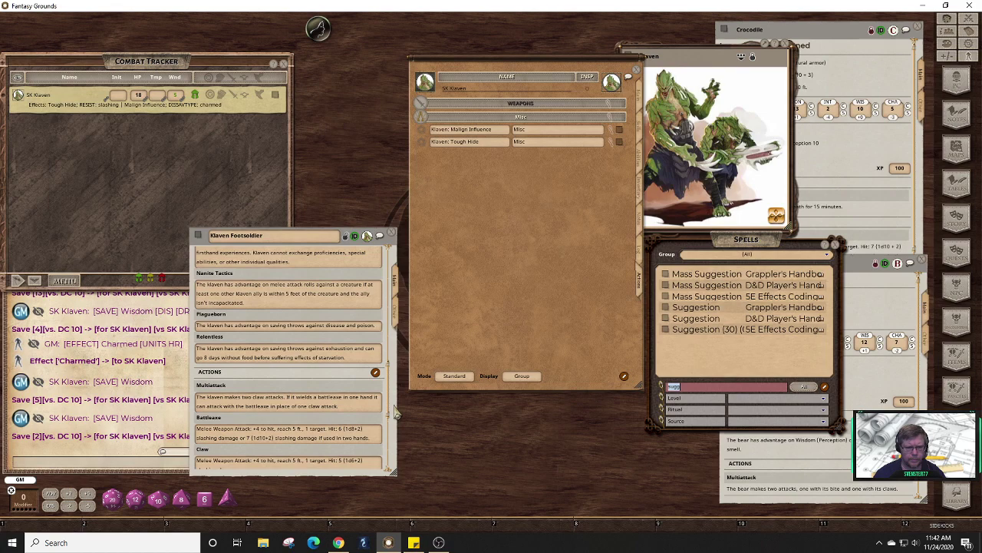
pyautogui.scroll(-2, 396, 415)
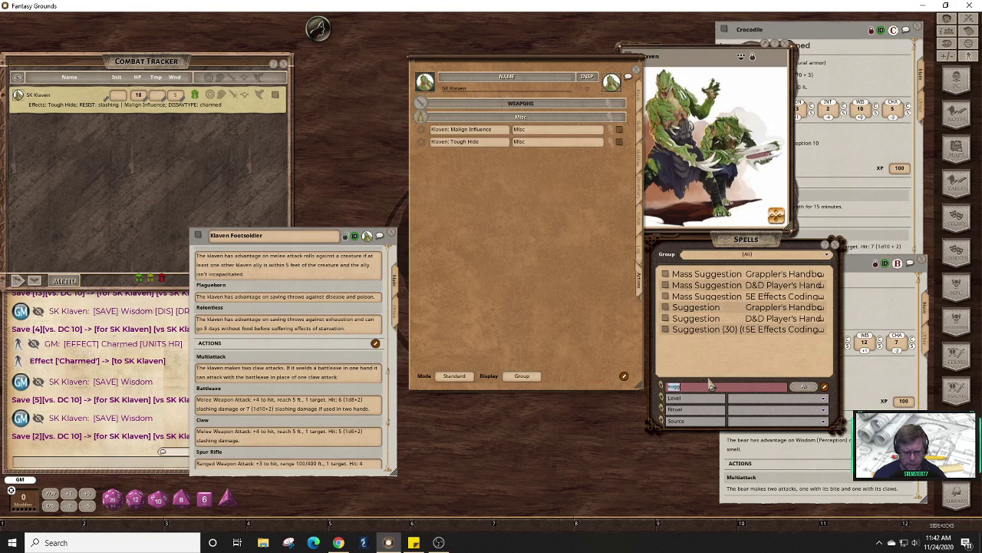
# - Search the spells for "resil", open Halfling: Stout Resilience, and add it to SK Klaven's actions
pyautogui.write('s')
pyautogui.press('BackSpace')
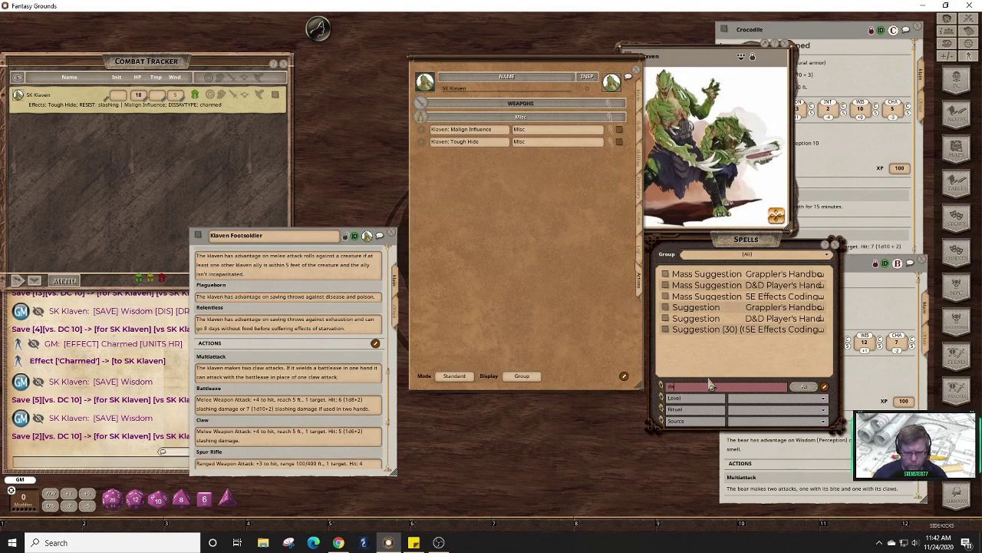
pyautogui.write('res')
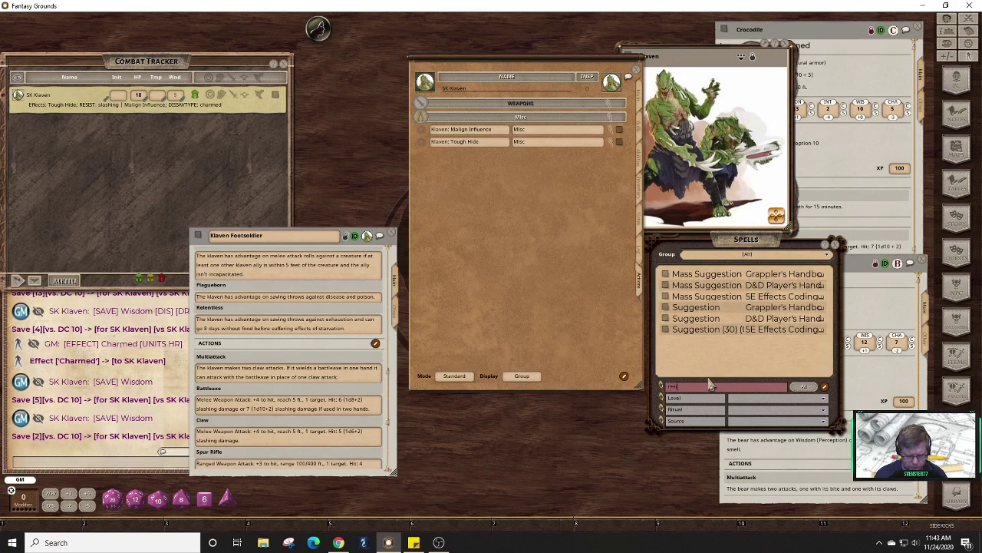
pyautogui.write('il')
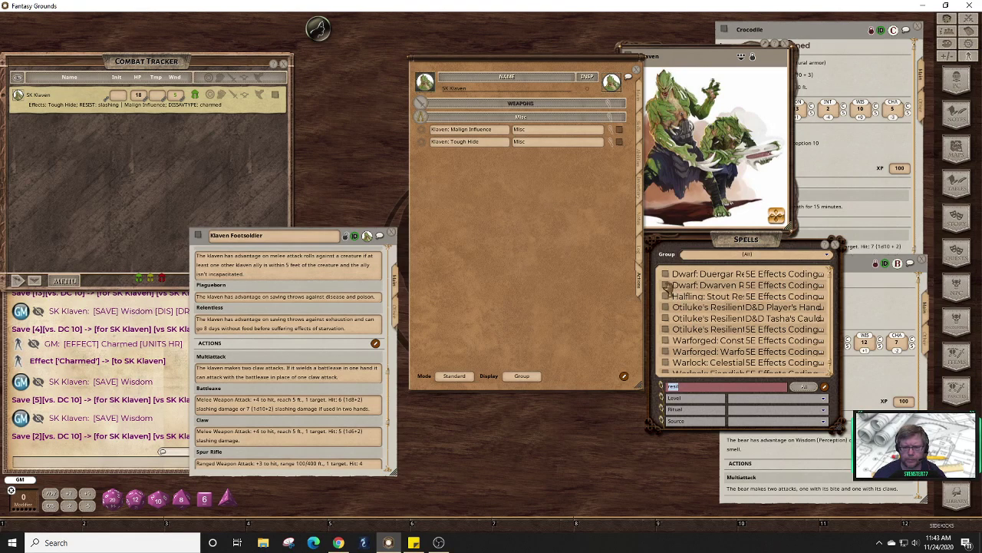
pyautogui.click(665, 296)
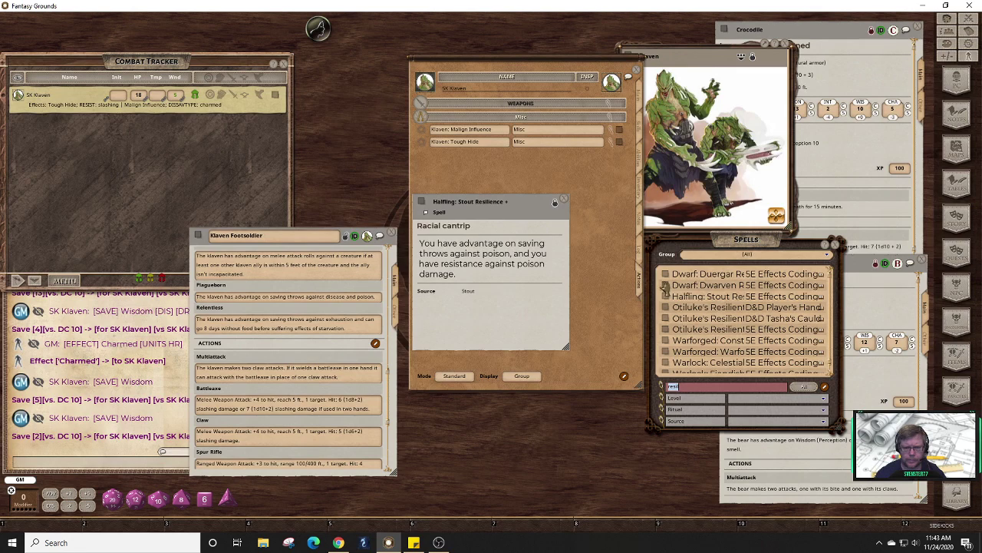
pyautogui.moveTo(535, 228); pyautogui.dragTo(746, 355)
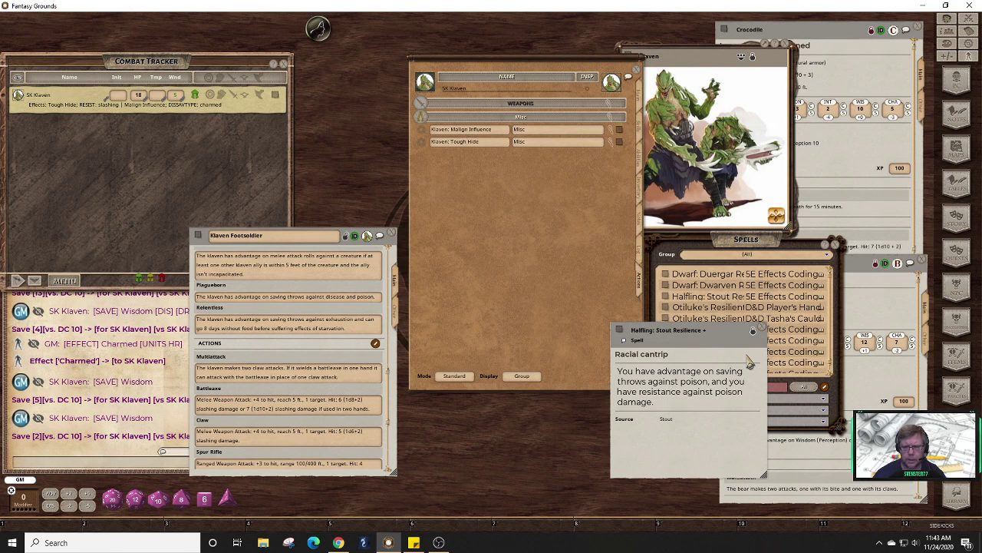
pyautogui.moveTo(619, 333); pyautogui.dragTo(530, 233)
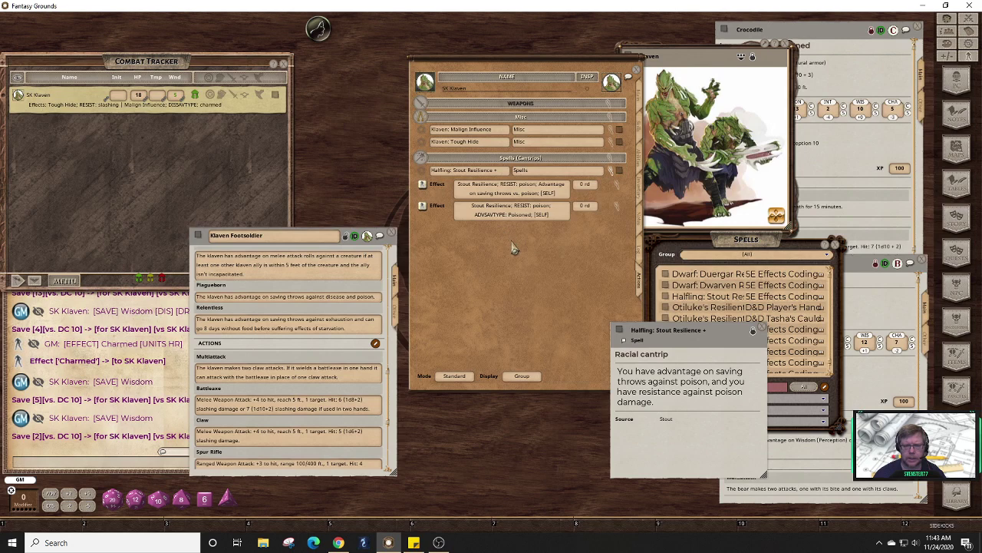
# - Set the group of SK Klaven's Halfling: Stout Resilience to Misc, then open its details and unlock them for editing
pyautogui.click(542, 175)
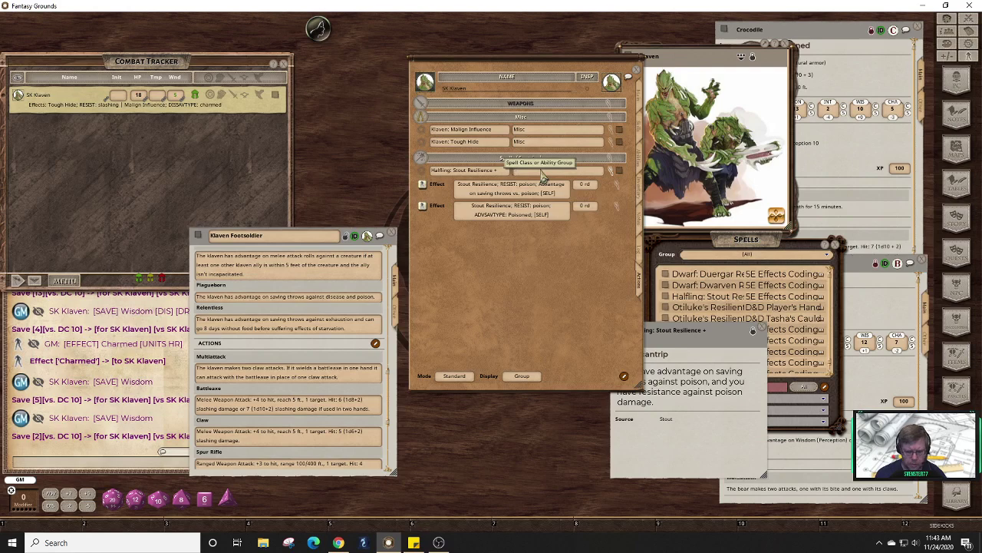
pyautogui.write('R')
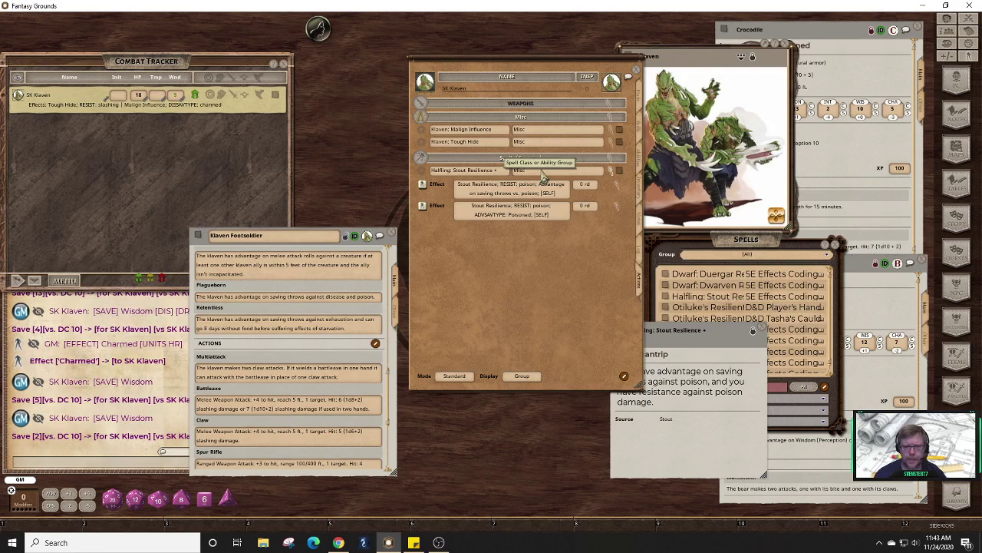
pyautogui.click(613, 170)
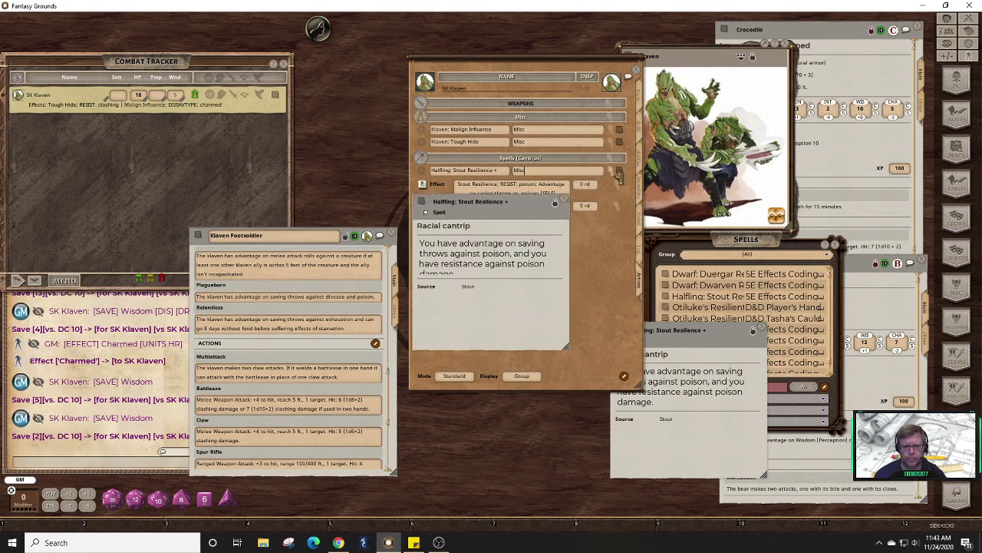
pyautogui.click(555, 203)
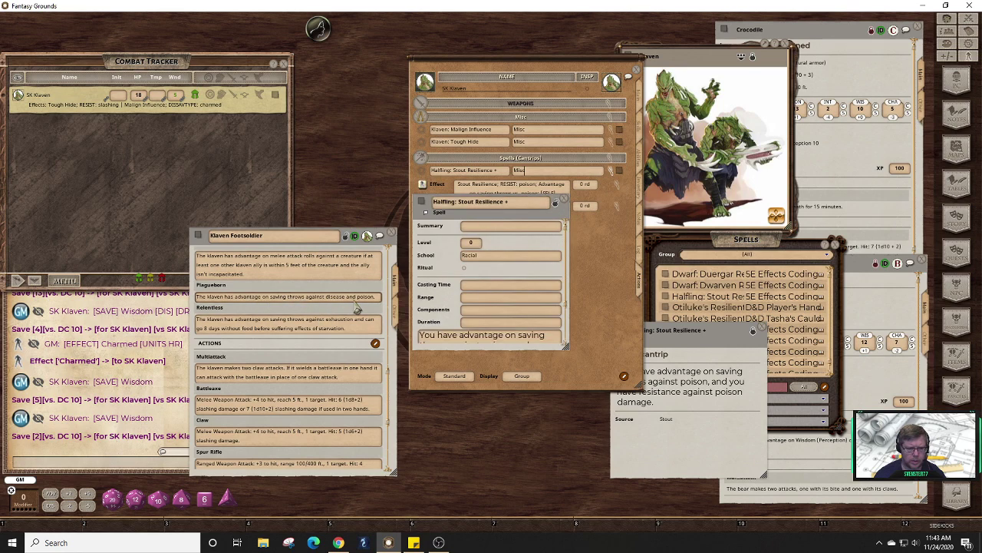
# - Copy the full Plagueborn trait text from the Klaven Footsoldier sheet, leaving the original text in place
pyautogui.click(378, 306)
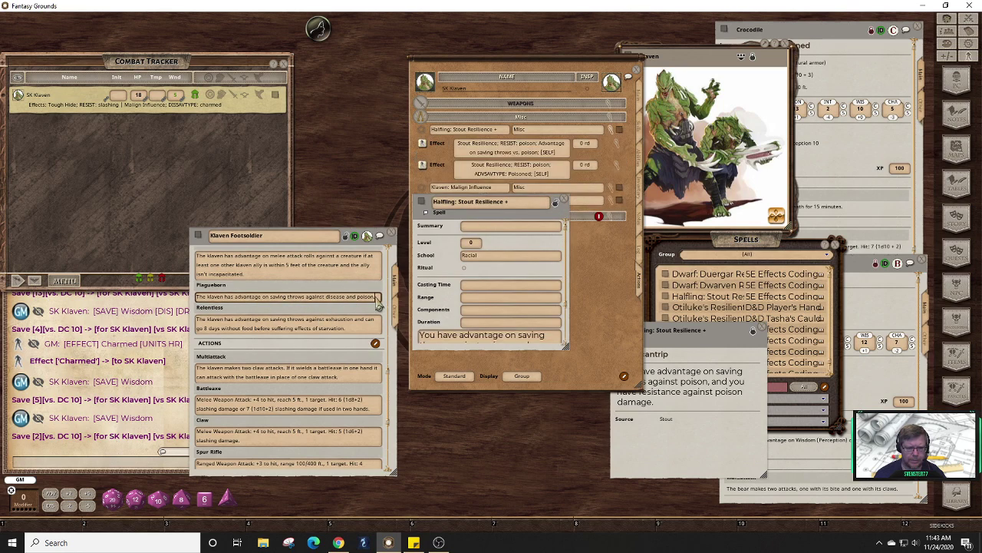
pyautogui.hotkey('shift', 'Left')
pyautogui.hotkey('shift', 'Left')
pyautogui.hotkey('shift', 'Left')
pyautogui.hotkey('shift', 'Left')
pyautogui.hotkey('shift', 'Left')
pyautogui.hotkey('shift', 'Left')
pyautogui.hotkey('shift', 'Left')
pyautogui.hotkey('shift', 'Left')
pyautogui.hotkey('shift', 'Left')
pyautogui.hotkey('shift', 'Left')
pyautogui.hotkey('shift', 'Left')
pyautogui.hotkey('shift', 'Left')
pyautogui.hotkey('shift', 'Left')
pyautogui.hotkey('shift', 'Left')
pyautogui.hotkey('shift', 'Left')
pyautogui.hotkey('shift', 'Left')
pyautogui.hotkey('shift', 'Left')
pyautogui.hotkey('shift', 'Left')
pyautogui.hotkey('shift', 'Left')
pyautogui.hotkey('shift', 'Left')
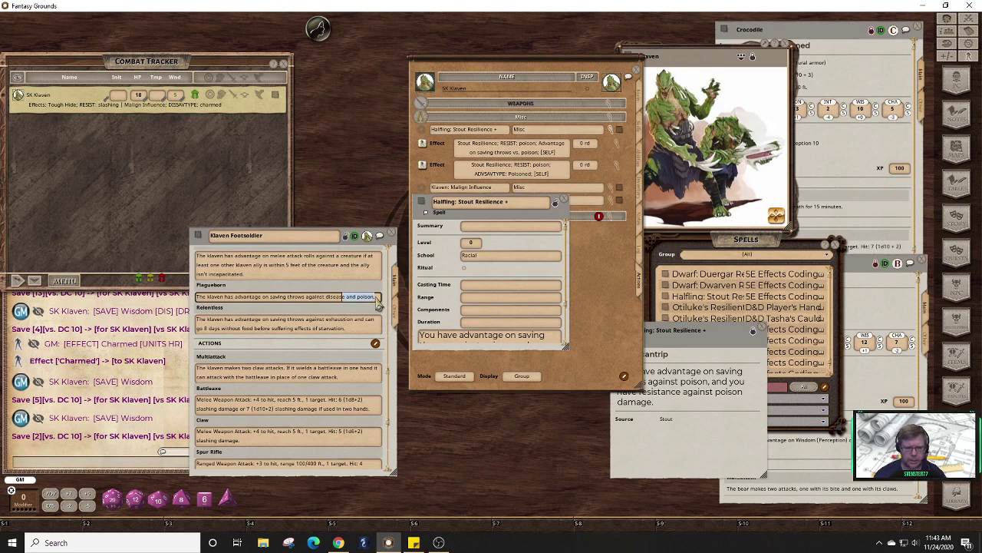
pyautogui.hotkey('shift', 'Left')
pyautogui.hotkey('shift', 'Left')
pyautogui.hotkey('shift', 'Left')
pyautogui.hotkey('shift', 'Left')
pyautogui.hotkey('shift', 'Left')
pyautogui.hotkey('shift', 'Left')
pyautogui.hotkey('shift', 'Left')
pyautogui.hotkey('shift', 'Left')
pyautogui.hotkey('shift', 'Left')
pyautogui.hotkey('shift', 'Left')
pyautogui.hotkey('shift', 'Left')
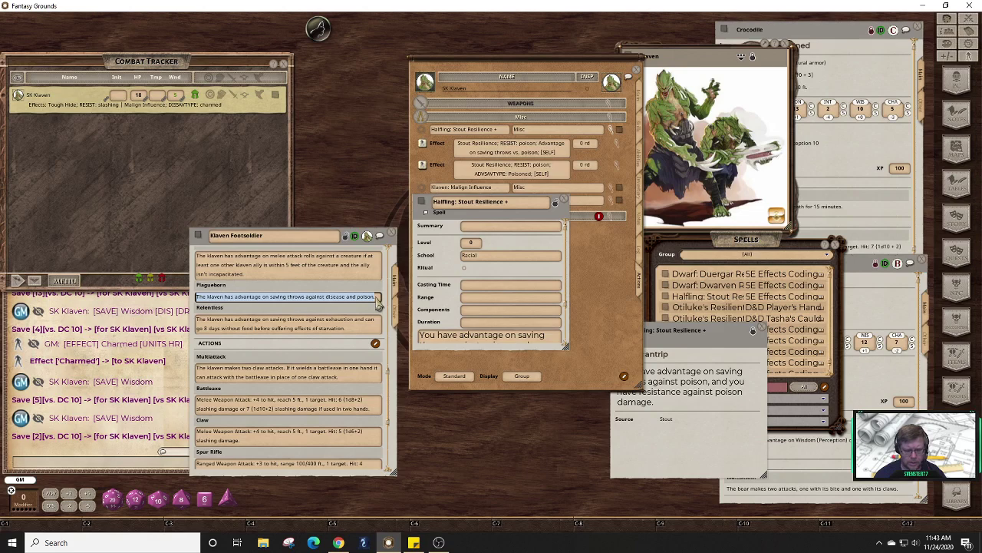
pyautogui.hotkey('ctrl', 'x')
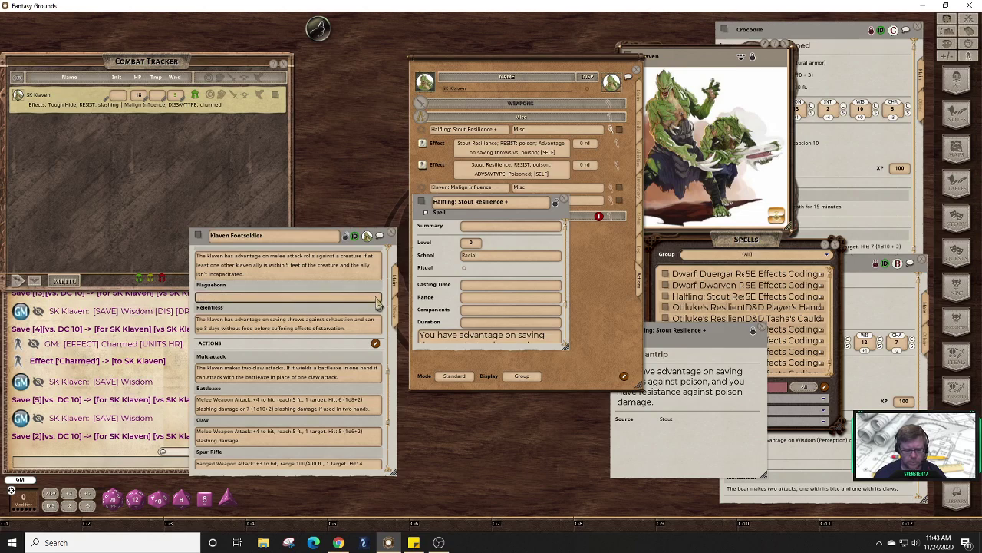
pyautogui.hotkey('ctrl', 'z')
pyautogui.click(375, 299)
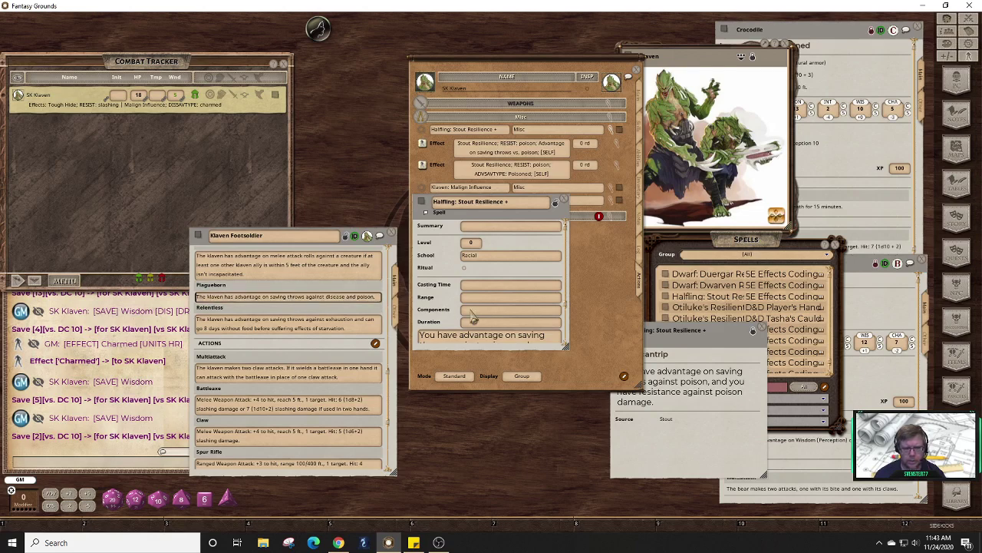
# - Replace the Stout Resilience description with the copied text "The klaven has advantage on saving throws against disease and poison."
pyautogui.click(491, 334)
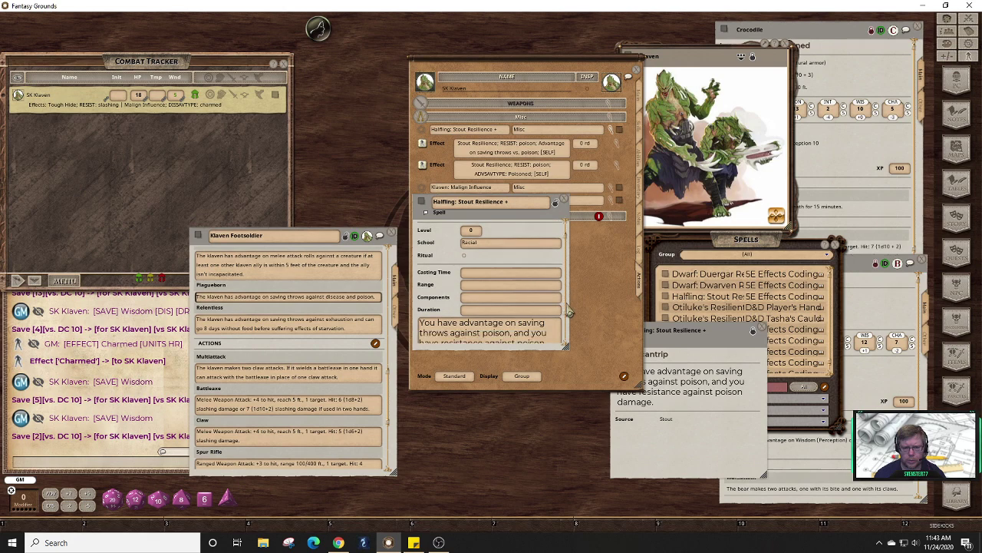
pyautogui.moveTo(457, 317); pyautogui.dragTo(409, 284)
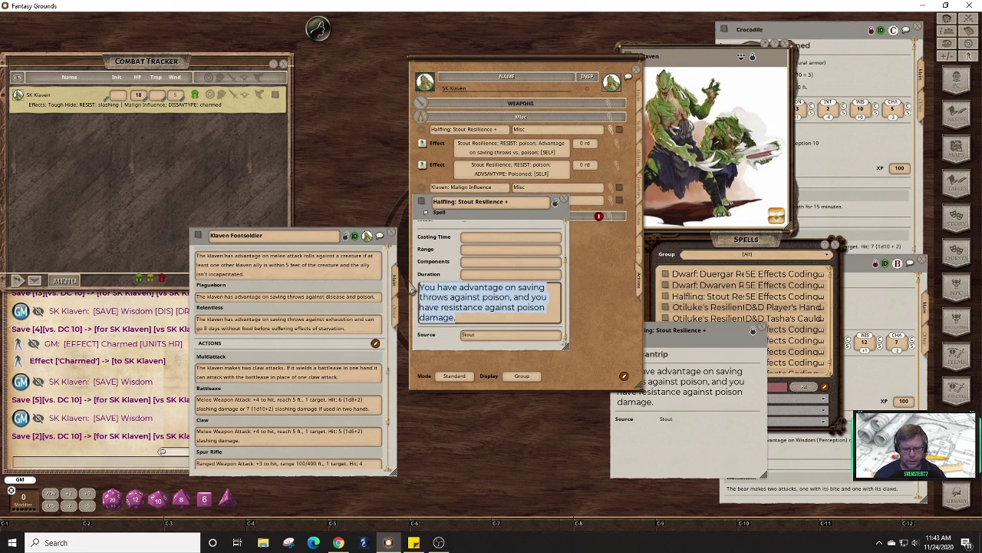
pyautogui.hotkey('ctrl', 'v')
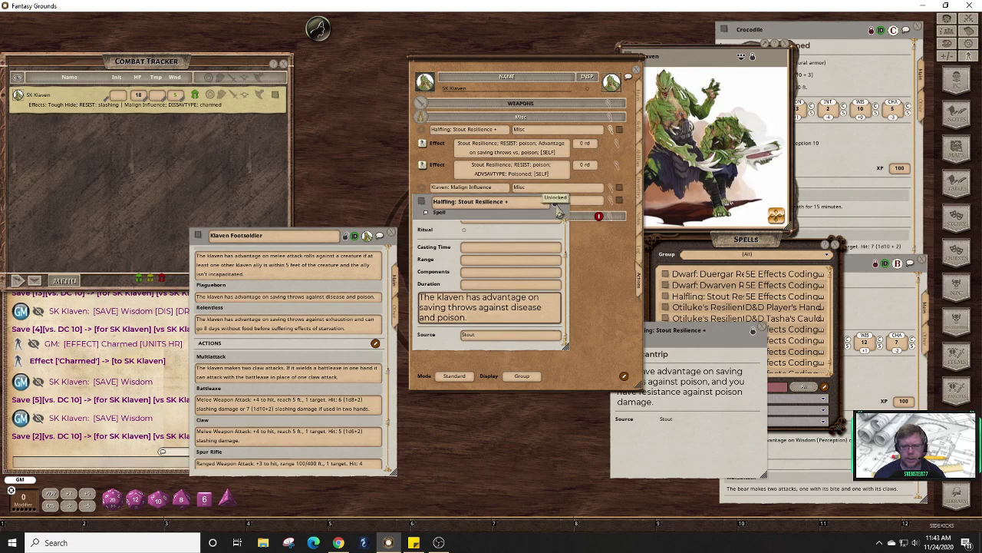
# - Change the Stout Resilience source to Klaven, then lock and close its details
pyautogui.click(512, 343)
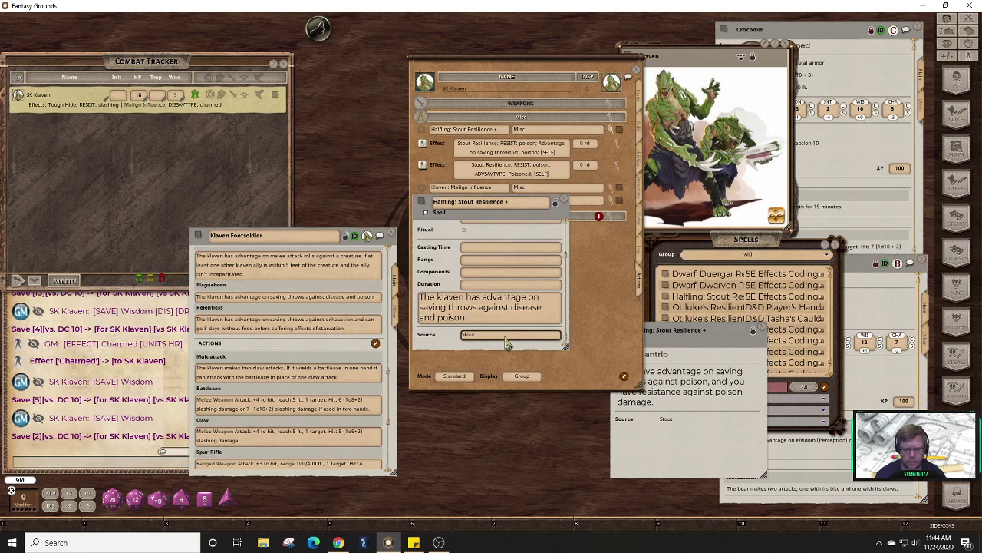
pyautogui.press('BackSpace')
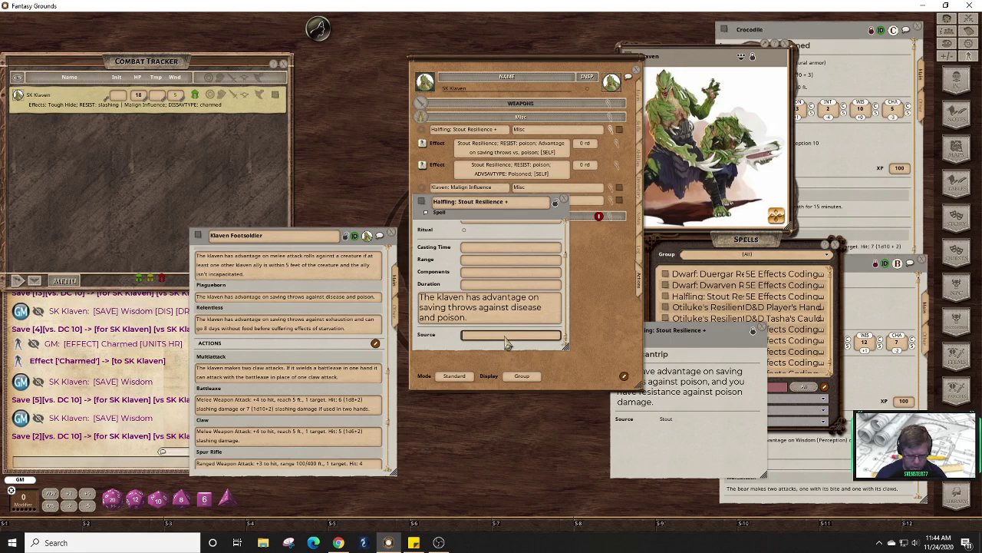
pyautogui.write('Klav')
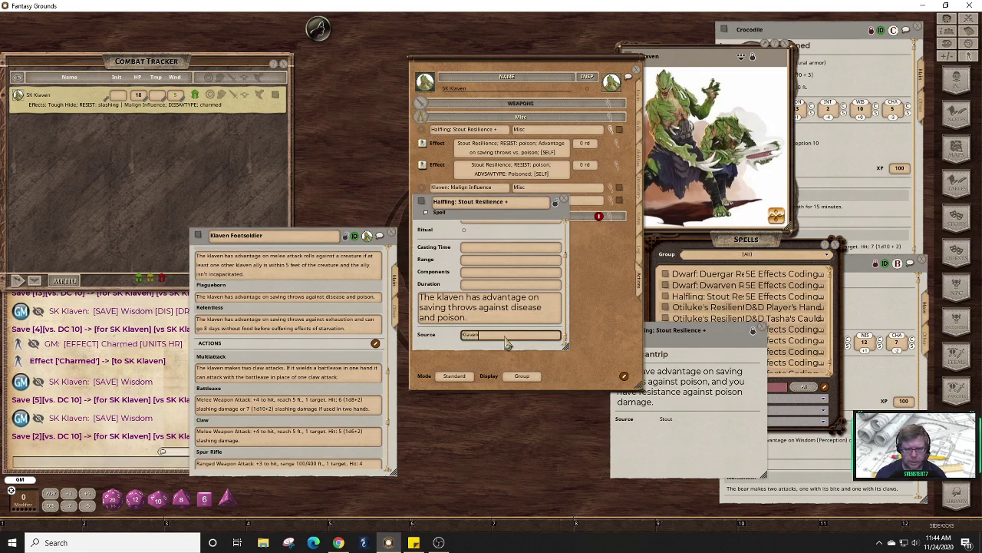
pyautogui.write('en')
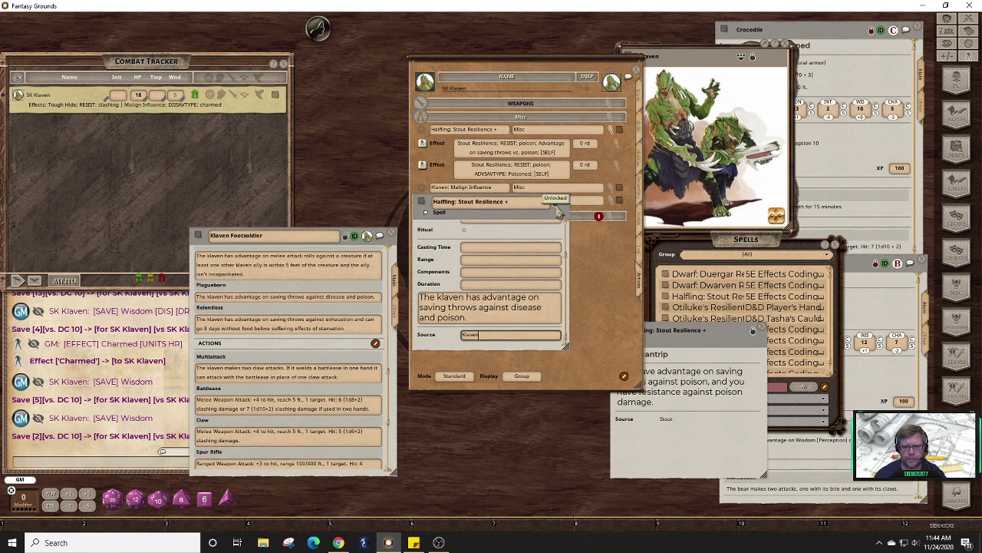
pyautogui.click(559, 200)
pyautogui.click(566, 201)
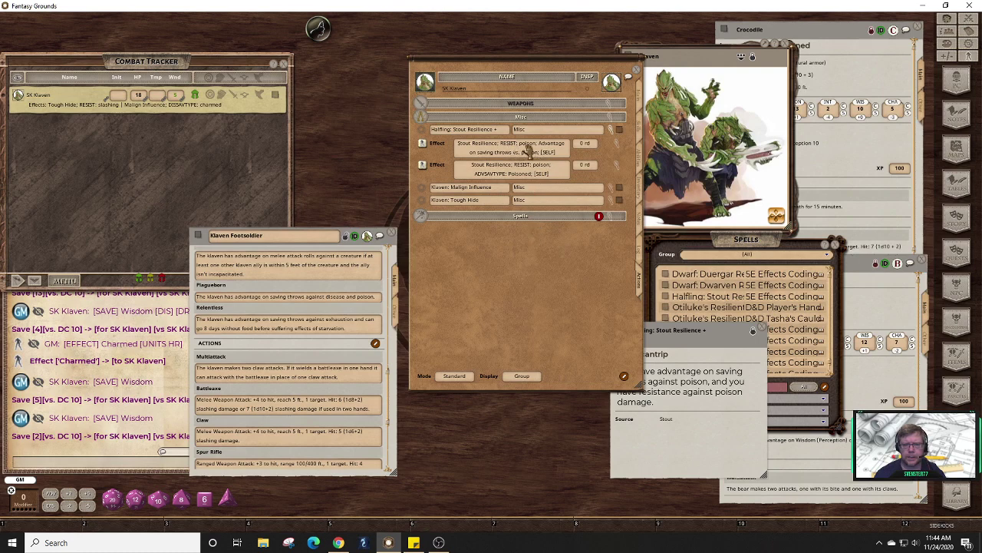
# - Remove the "RESIST: poison" clause from the first Stout Resilience effect, keeping its label and the saving throw advantage text
pyautogui.click(617, 147)
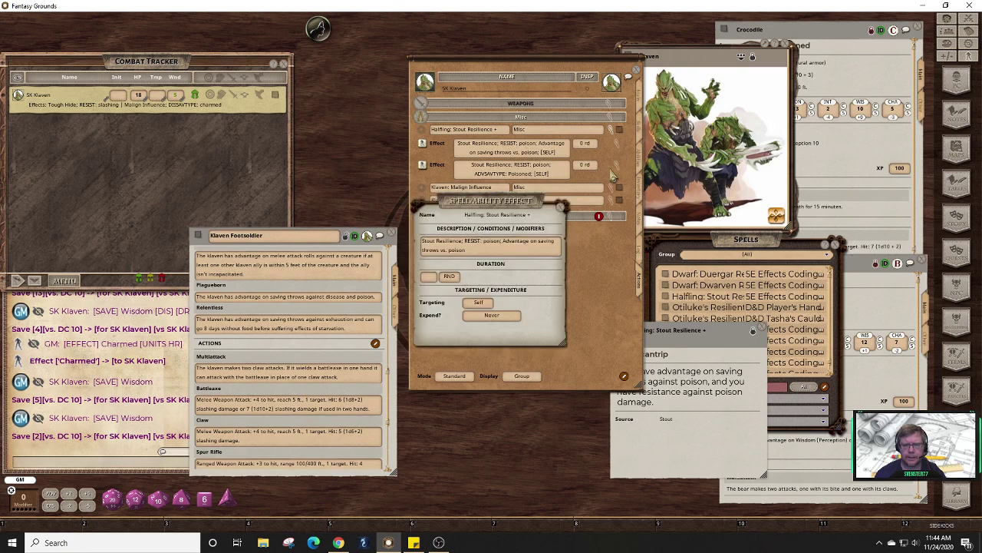
pyautogui.click(503, 245)
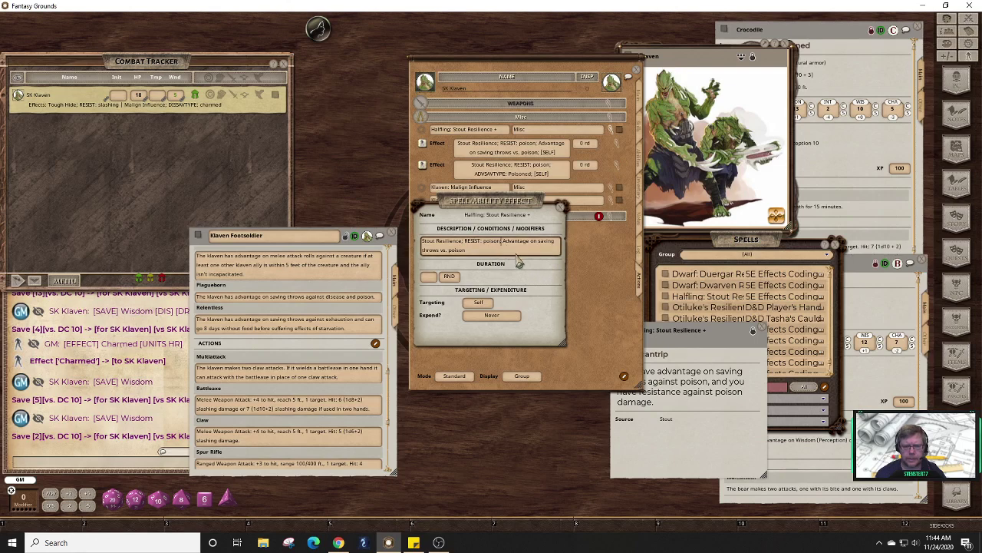
pyautogui.press('BackSpace')
pyautogui.press('BackSpace')
pyautogui.press('BackSpace')
pyautogui.press('BackSpace')
pyautogui.press('BackSpace')
pyautogui.press('BackSpace')
pyautogui.press('BackSpace')
pyautogui.press('BackSpace')
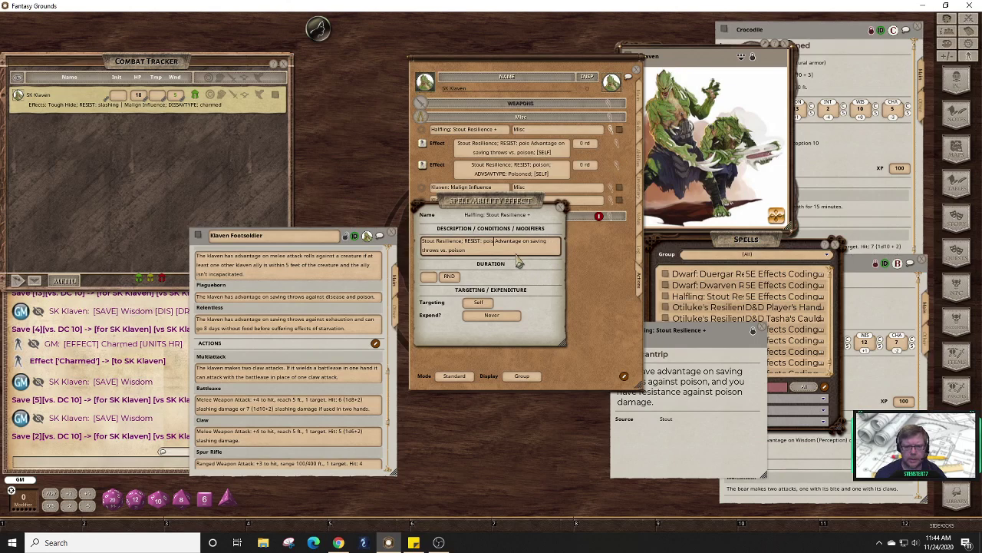
pyautogui.press('BackSpace')
pyautogui.press('BackSpace')
pyautogui.press('BackSpace')
pyautogui.press('BackSpace')
pyautogui.press('BackSpace')
pyautogui.press('BackSpace')
pyautogui.press('BackSpace')
pyautogui.press('BackSpace')
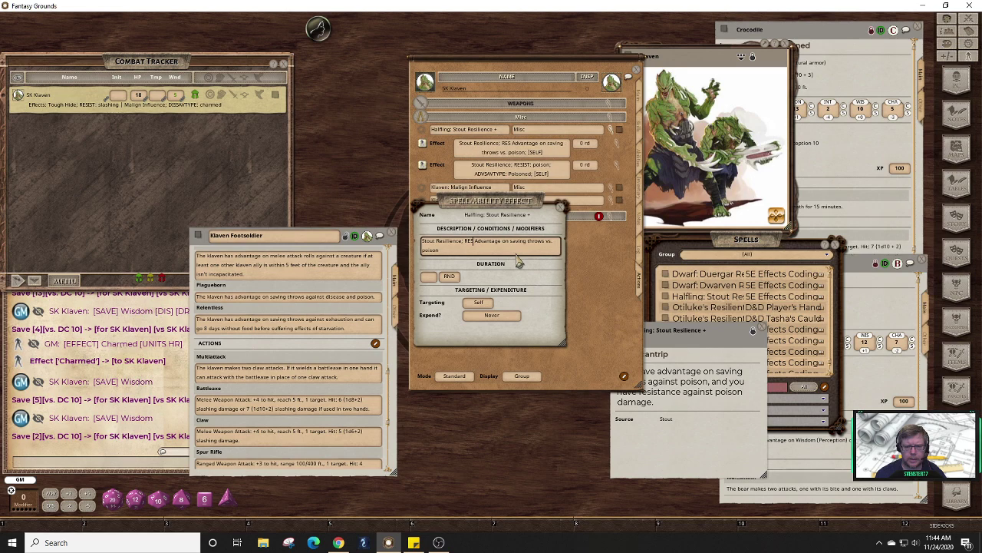
pyautogui.press('BackSpace')
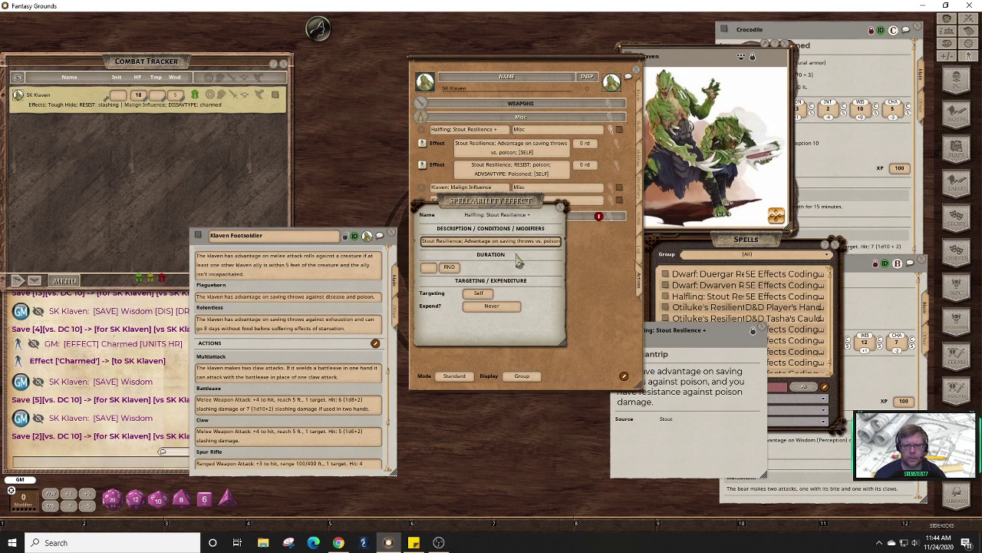
pyautogui.write(';')
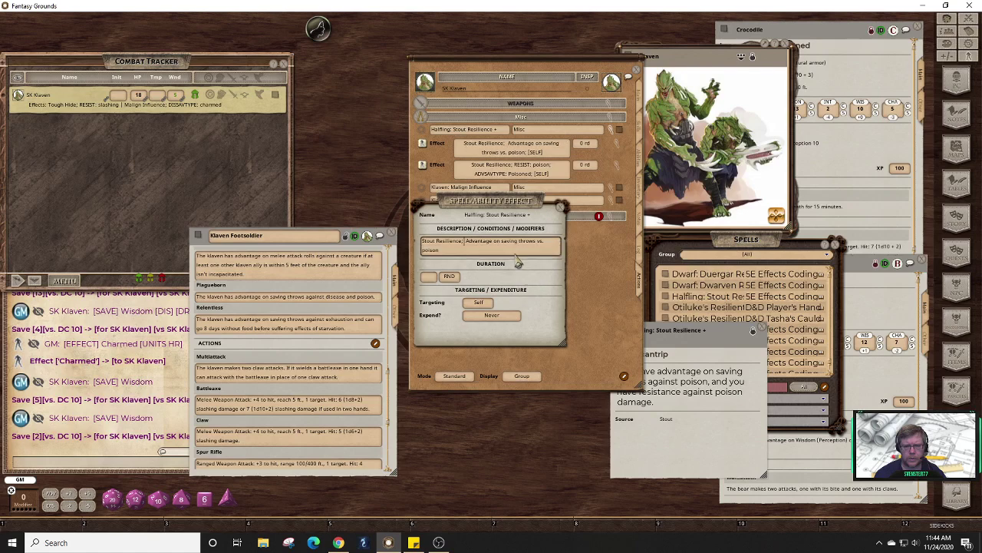
pyautogui.press('BackSpace')
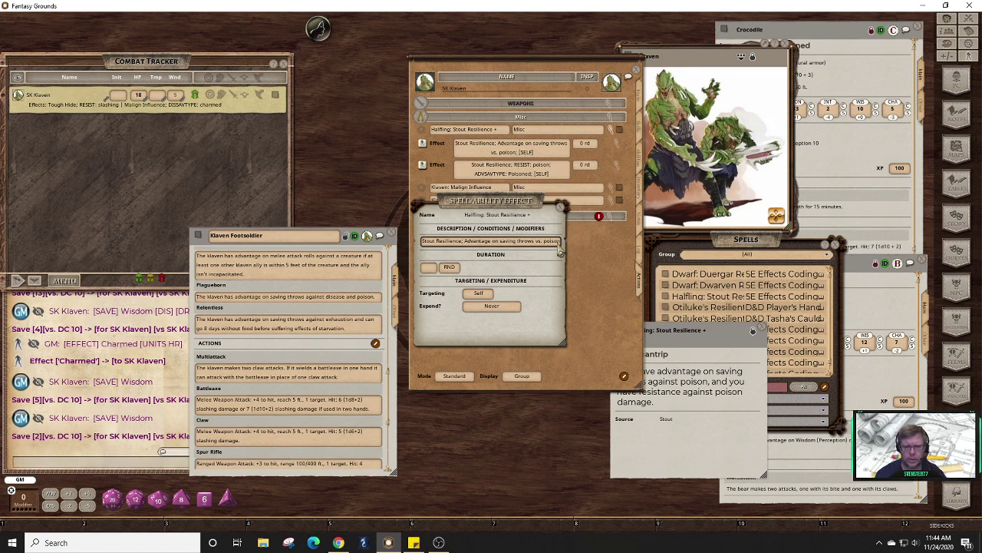
# - Extend the first effect's text to read "Advantage on saving throws vs. poison and disease" and close its editor
pyautogui.write('and ')
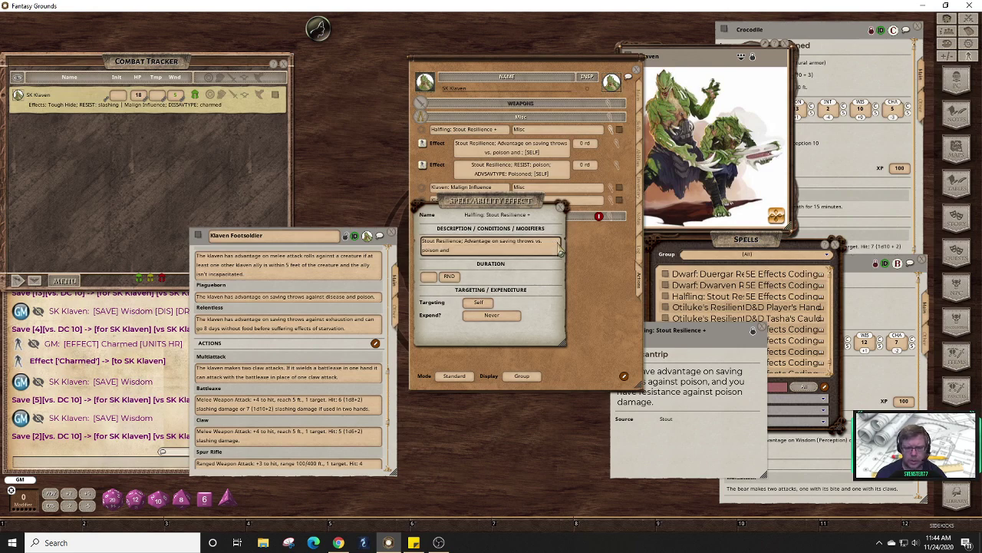
pyautogui.write('disease')
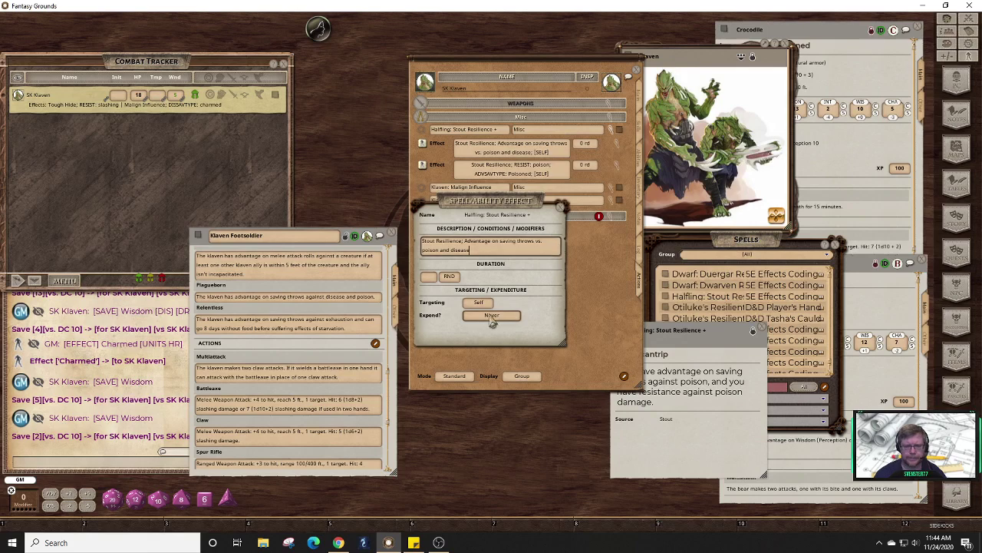
pyautogui.click(562, 209)
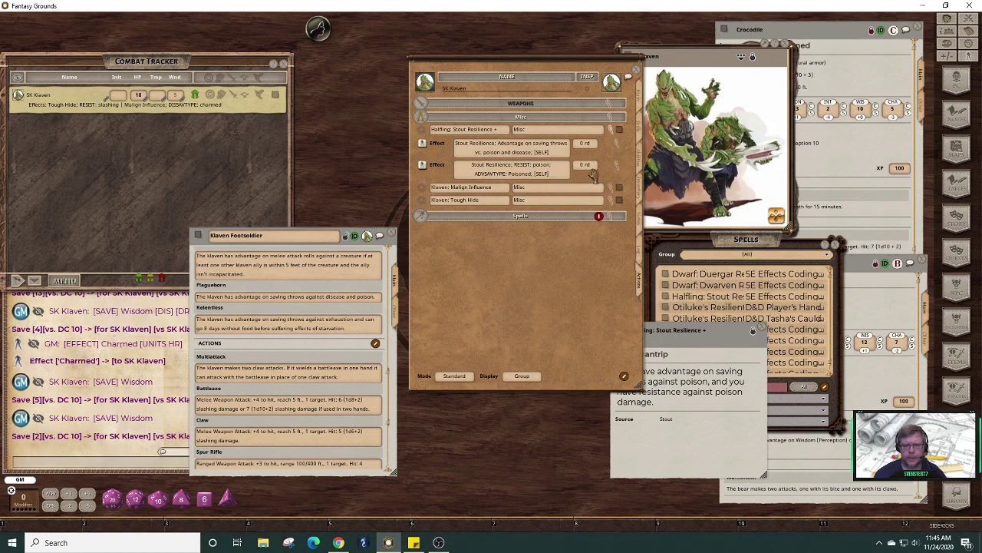
# - Remove the "RESIST: poison" clause from the second Stout Resilience effect, keeping the ADVSAVTYPE: Poisoned modifier
pyautogui.click(617, 169)
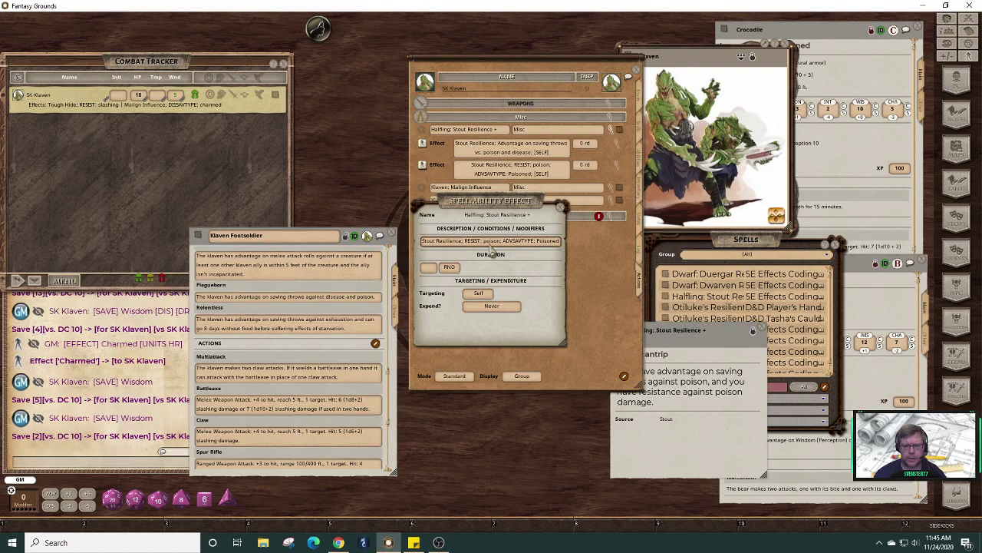
pyautogui.press('BackSpace')
pyautogui.press('BackSpace')
pyautogui.press('BackSpace')
pyautogui.press('BackSpace')
pyautogui.press('BackSpace')
pyautogui.press('BackSpace')
pyautogui.press('BackSpace')
pyautogui.press('BackSpace')
pyautogui.press('BackSpace')
pyautogui.press('BackSpace')
pyautogui.press('BackSpace')
pyautogui.press('BackSpace')
pyautogui.press('BackSpace')
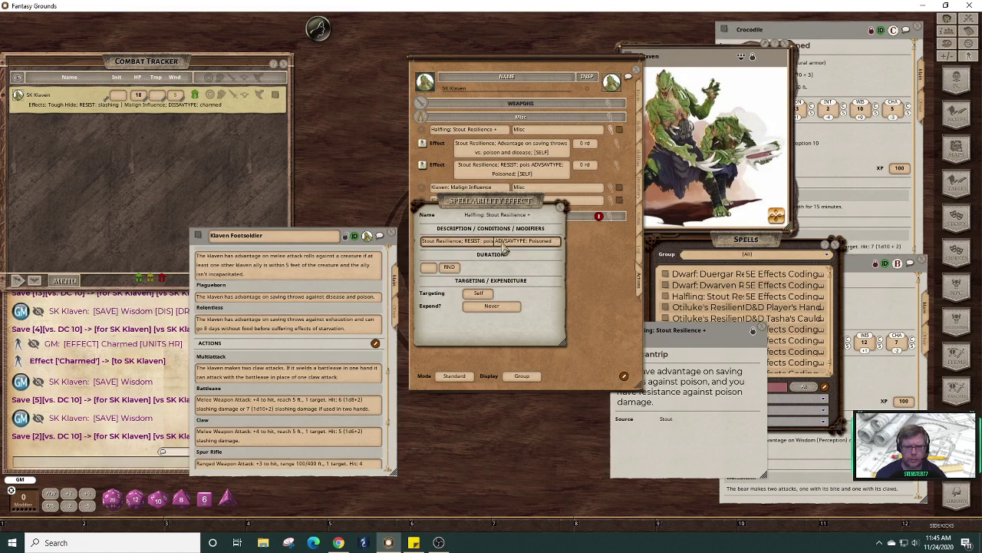
pyautogui.press('BackSpace')
pyautogui.press('BackSpace')
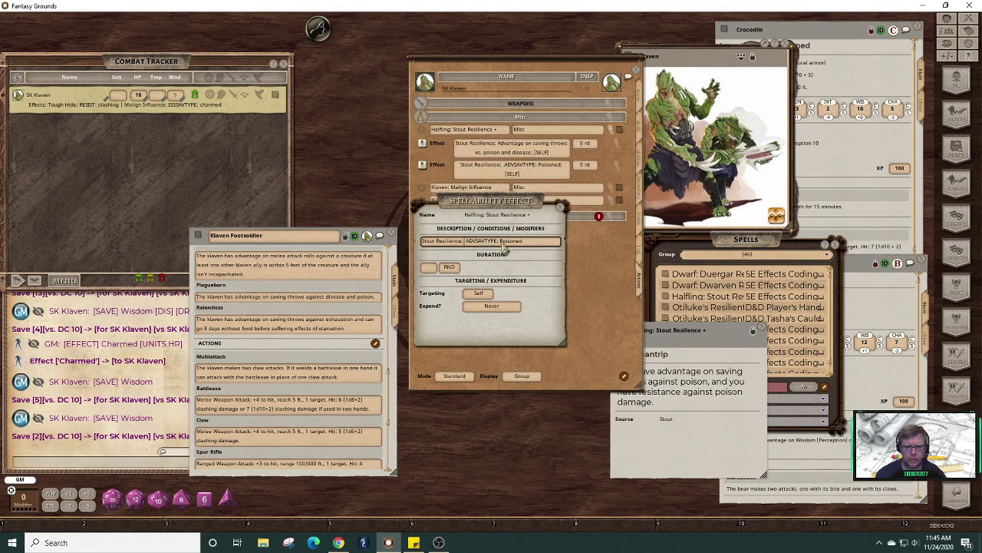
pyautogui.press('BackSpace')
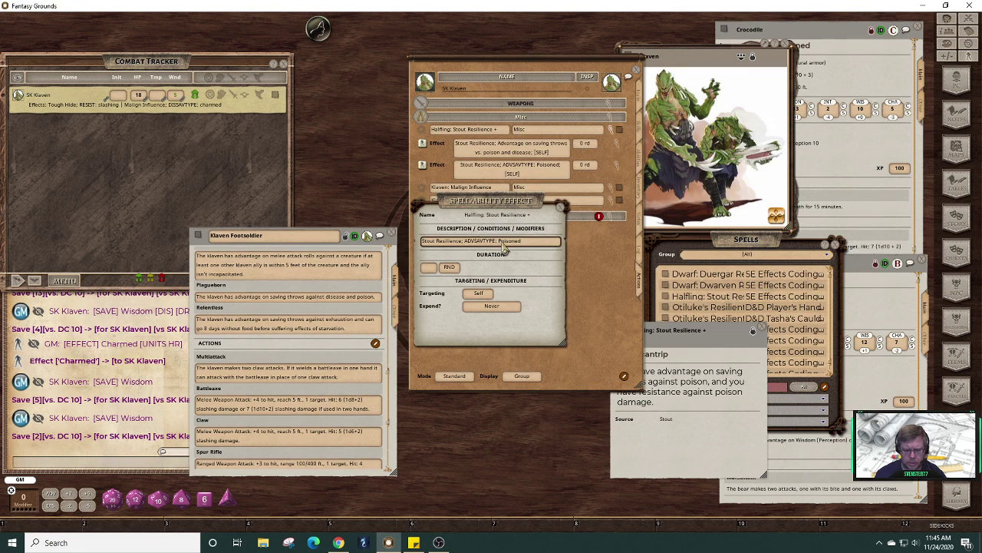
# - Add Diseased after Poisoned in the second effect's ADVSAVTYPE modifier, separated by a comma
pyautogui.write(';')
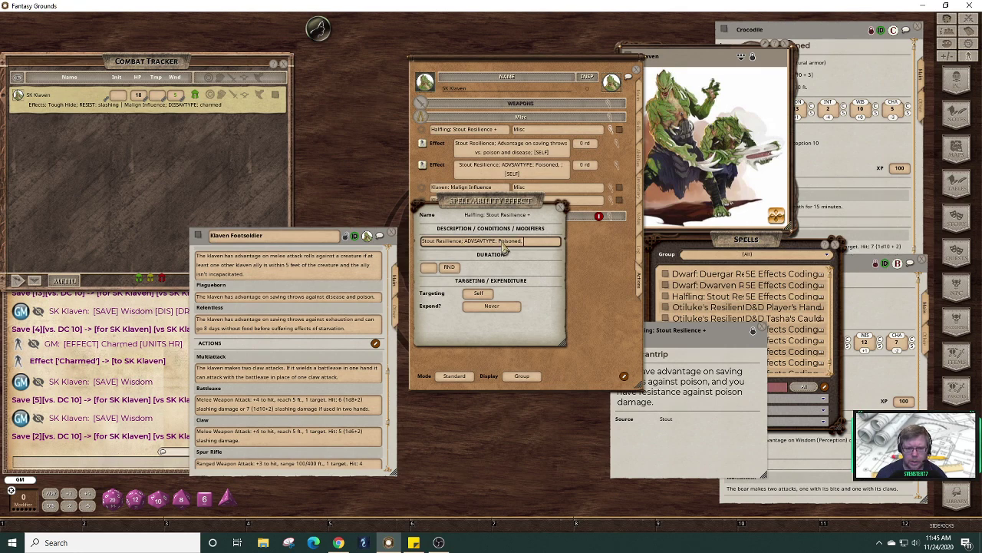
pyautogui.write(' D')
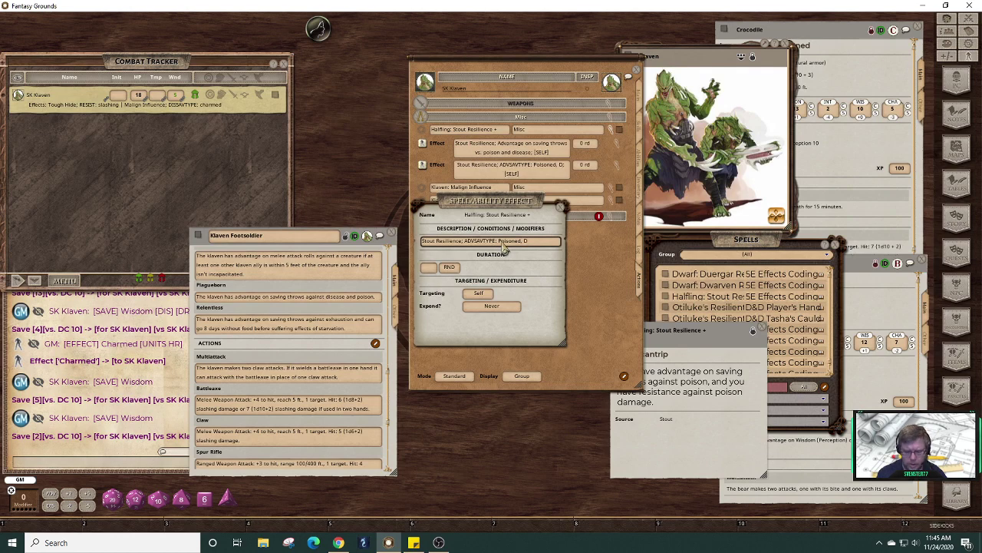
pyautogui.write('iseased')
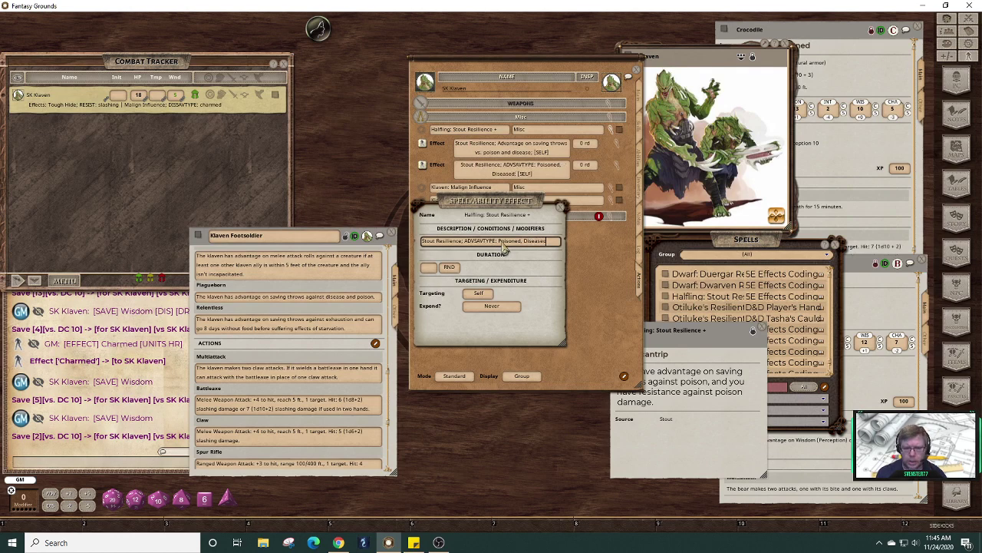
# - Check the Effects list's condition names, change Diseased to Disease in the ADVSAVTYPE modifier, and close the effect editor
pyautogui.click(968, 60)
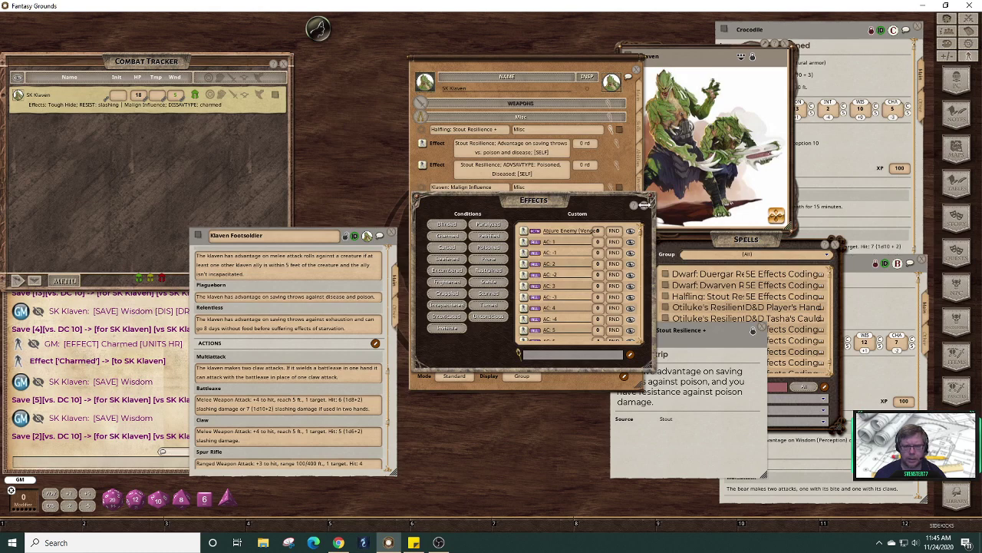
pyautogui.click(644, 205)
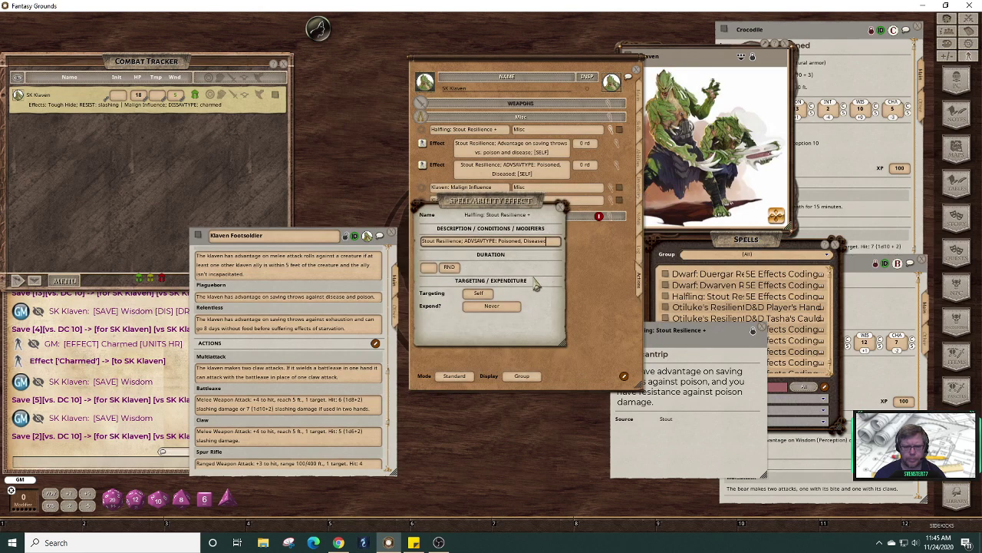
pyautogui.press('BackSpace')
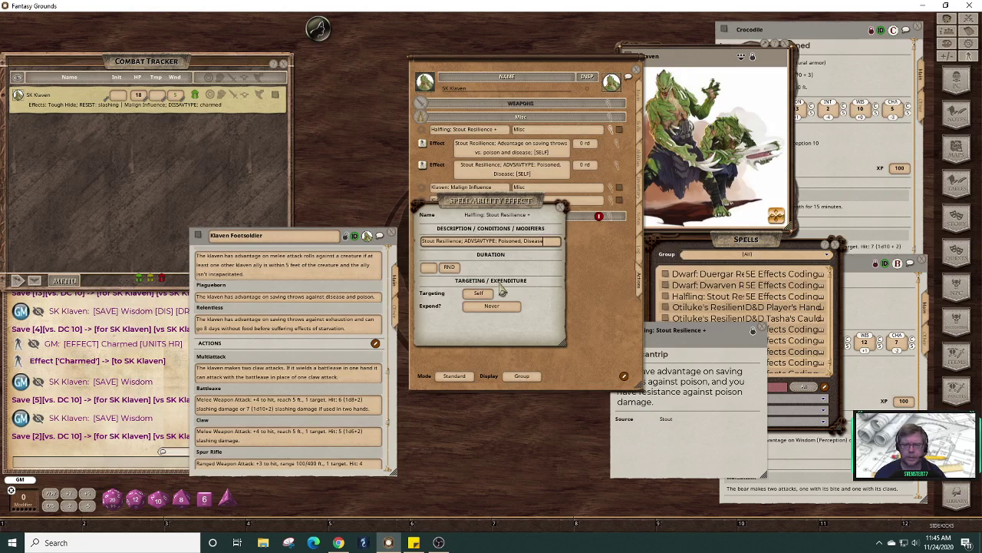
pyautogui.click(561, 207)
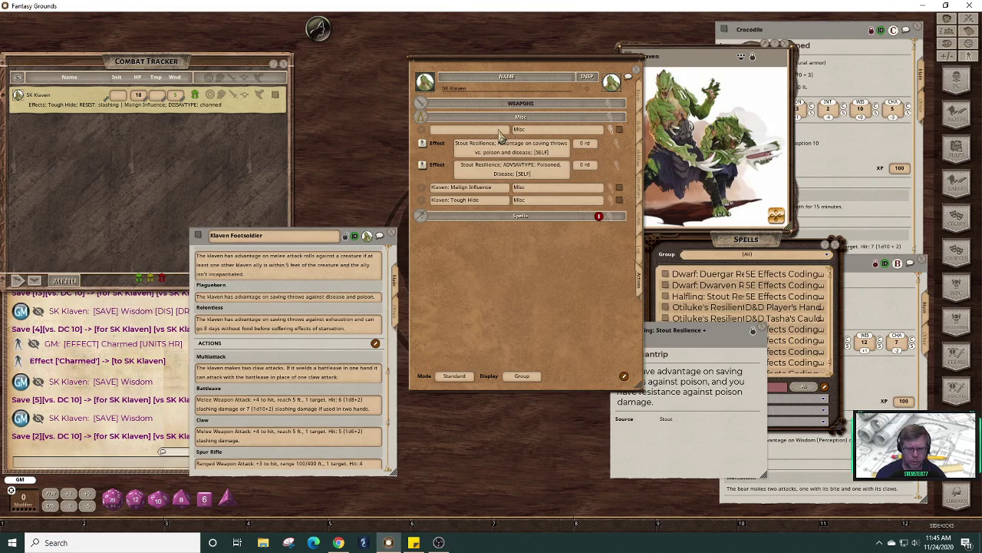
# - Rename the Halfling: Stout Resilience entry as "Klaven: Plagueborn"
pyautogui.write('Klave')
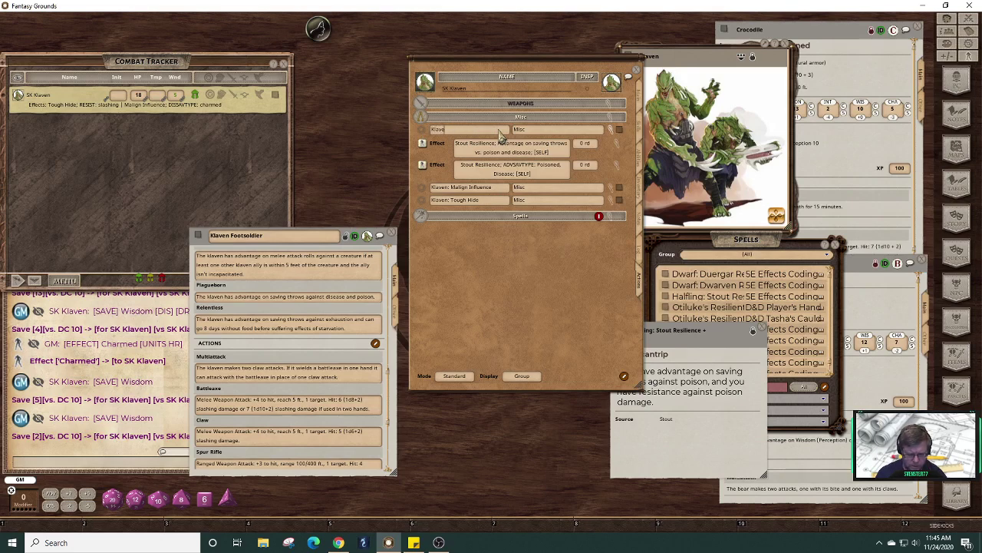
pyautogui.write('n:')
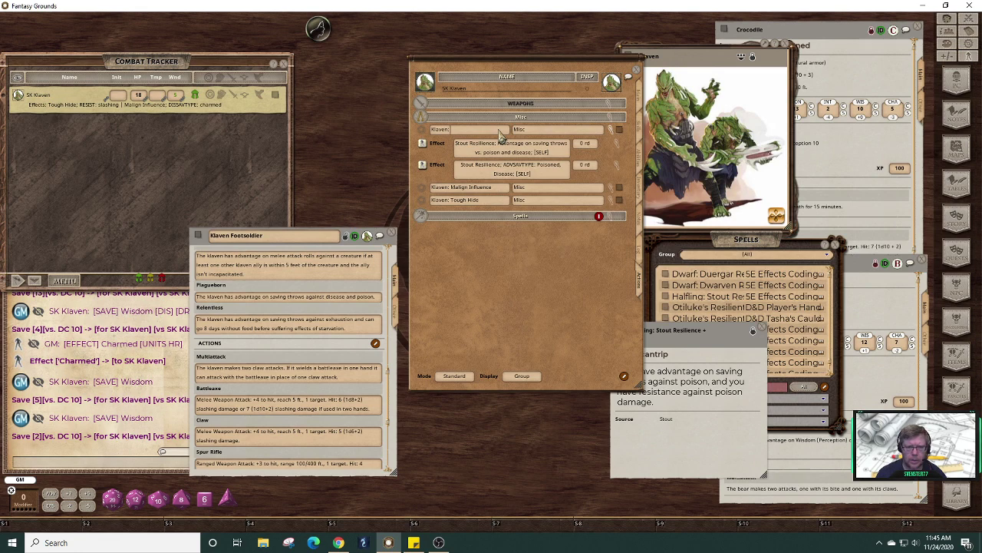
pyautogui.write(' Plagueborn')
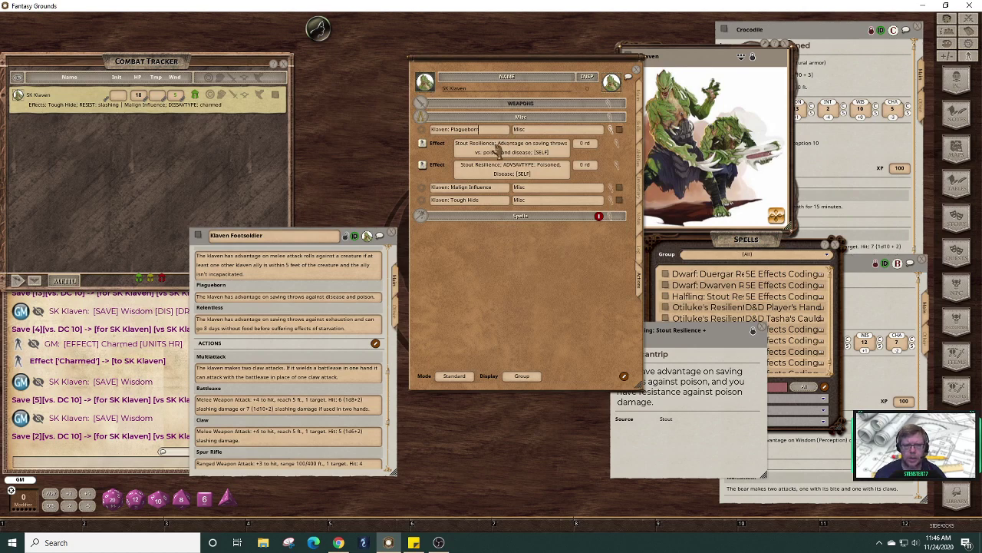
pyautogui.press('Return')
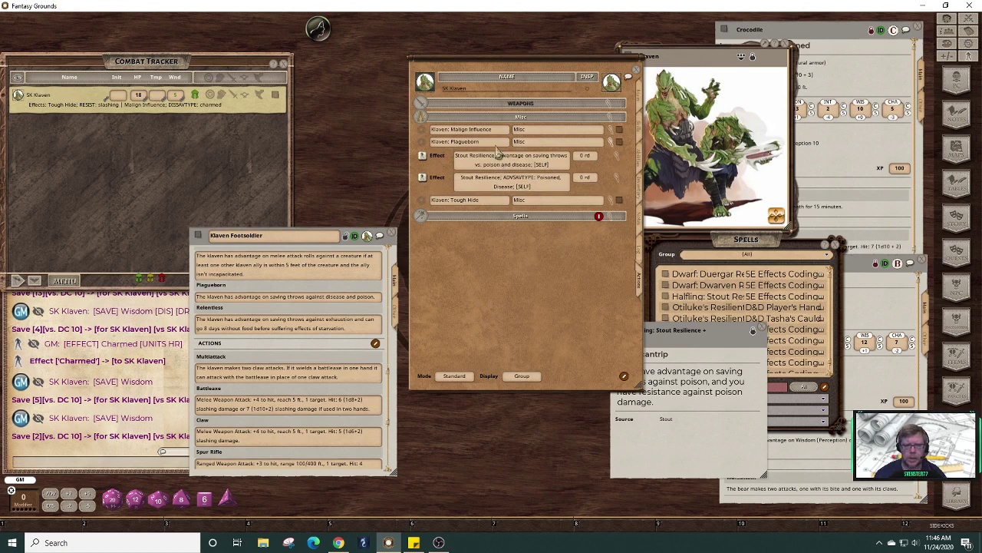
# - Replace the Stout Resilience label with Plagueborn in the first effect of Klaven: Plagueborn and close its editor
pyautogui.click(617, 159)
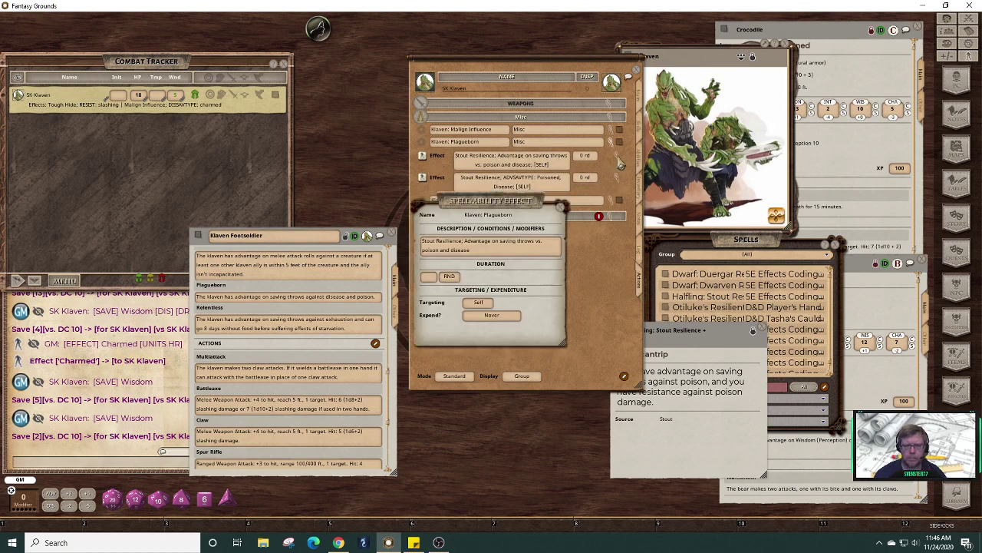
pyautogui.click(466, 249)
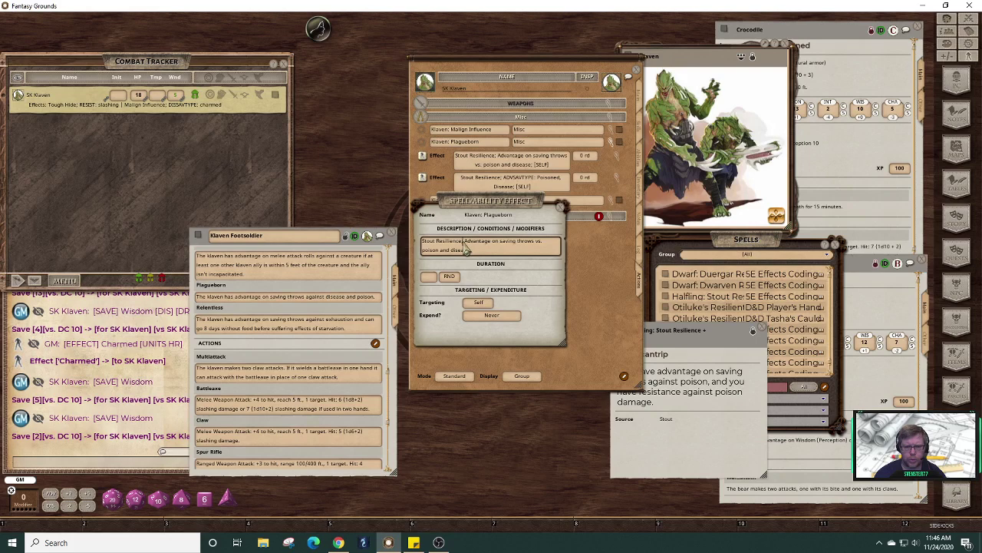
pyautogui.press('BackSpace')
pyautogui.press('BackSpace')
pyautogui.press('BackSpace')
pyautogui.press('BackSpace')
pyautogui.press('BackSpace')
pyautogui.press('BackSpace')
pyautogui.press('BackSpace')
pyautogui.press('BackSpace')
pyautogui.press('BackSpace')
pyautogui.press('BackSpace')
pyautogui.press('BackSpace')
pyautogui.press('BackSpace')
pyautogui.press('BackSpace')
pyautogui.press('BackSpace')
pyautogui.press('BackSpace')
pyautogui.press('BackSpace')
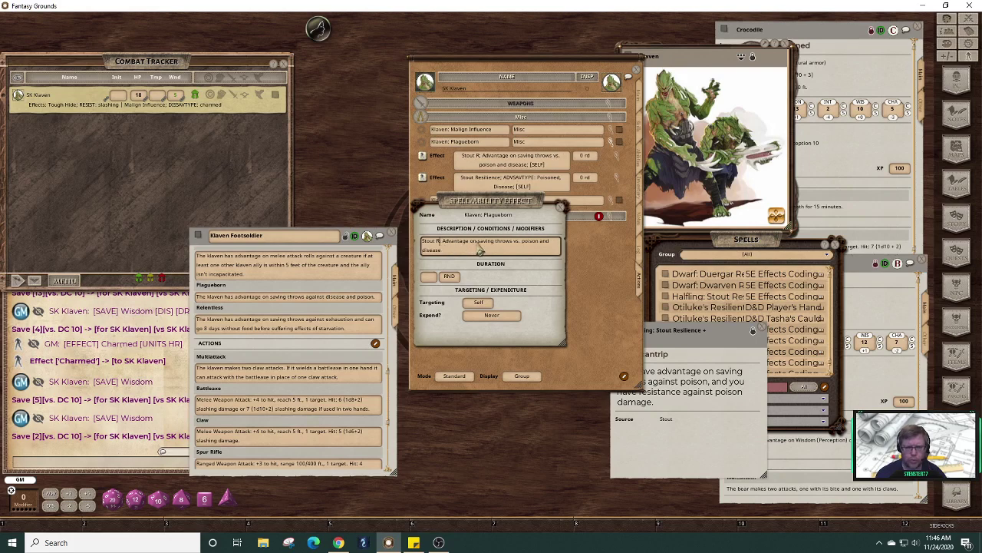
pyautogui.write('Pla')
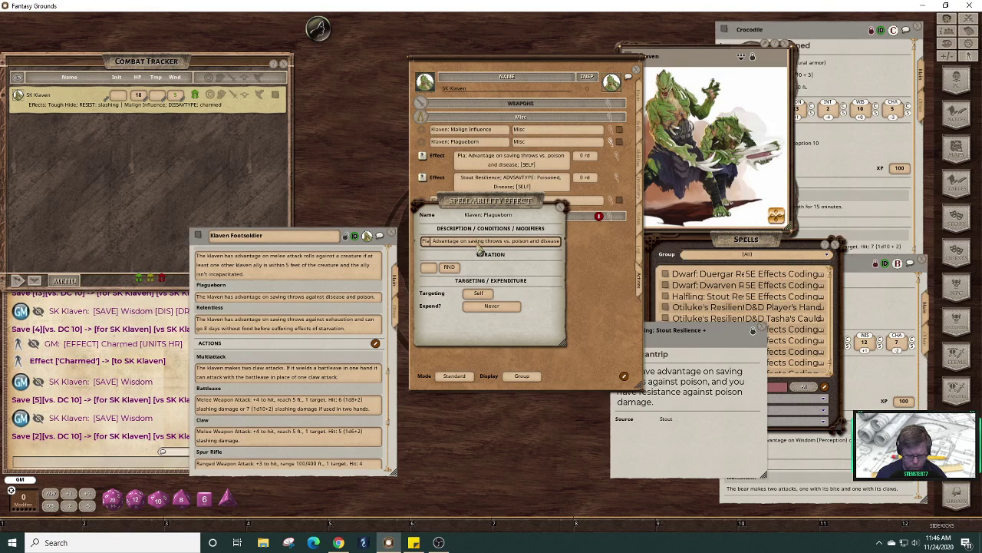
pyautogui.write('gueb')
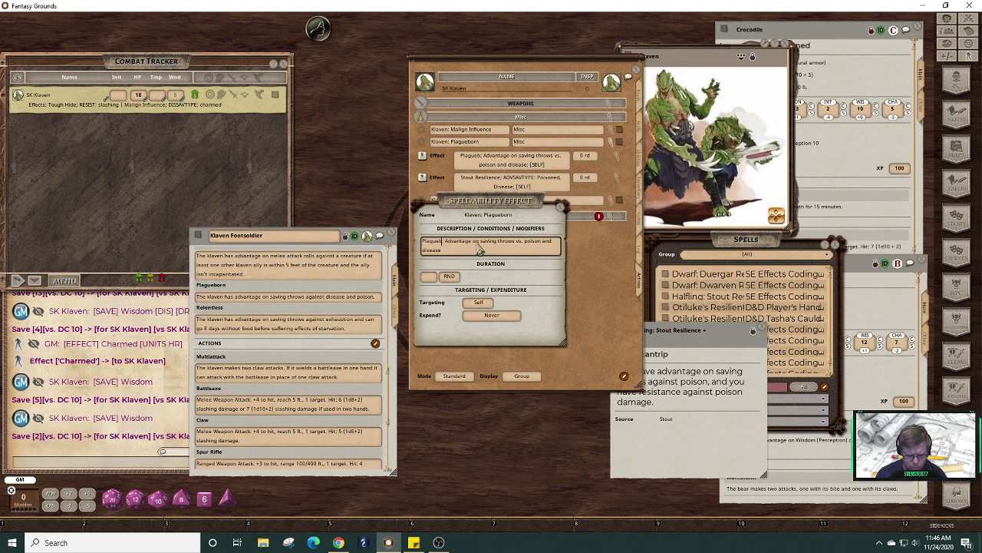
pyautogui.write('orn')
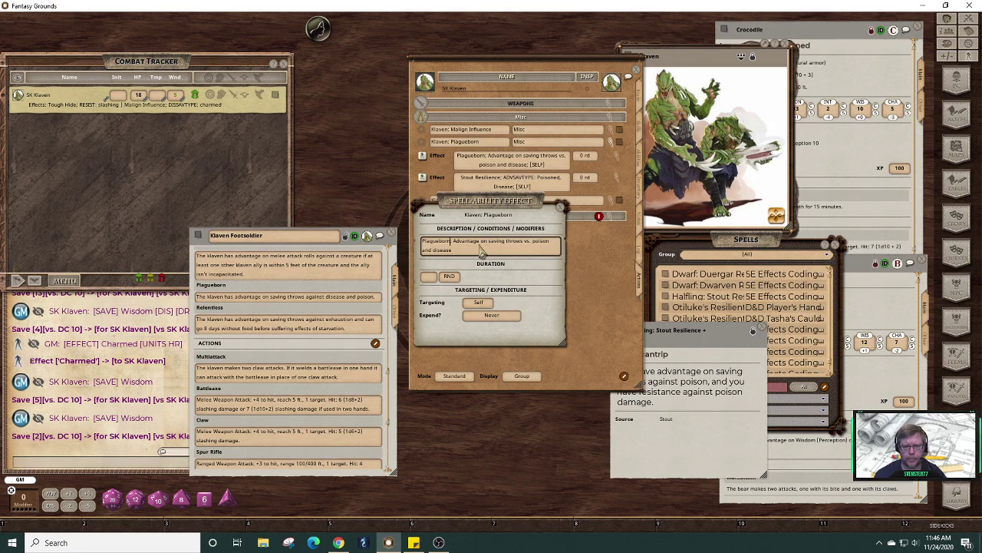
pyautogui.click(562, 208)
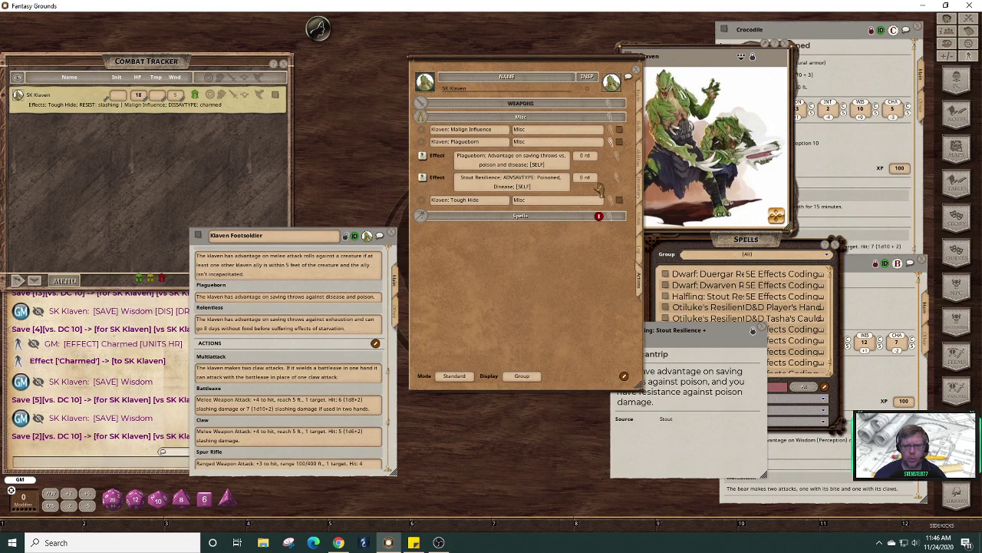
# - Replace the Stout Resilience label with Plagueborn in the second effect, the ADVSAVTYPE one, of Klaven: Plagueborn and close its editor
pyautogui.click(616, 180)
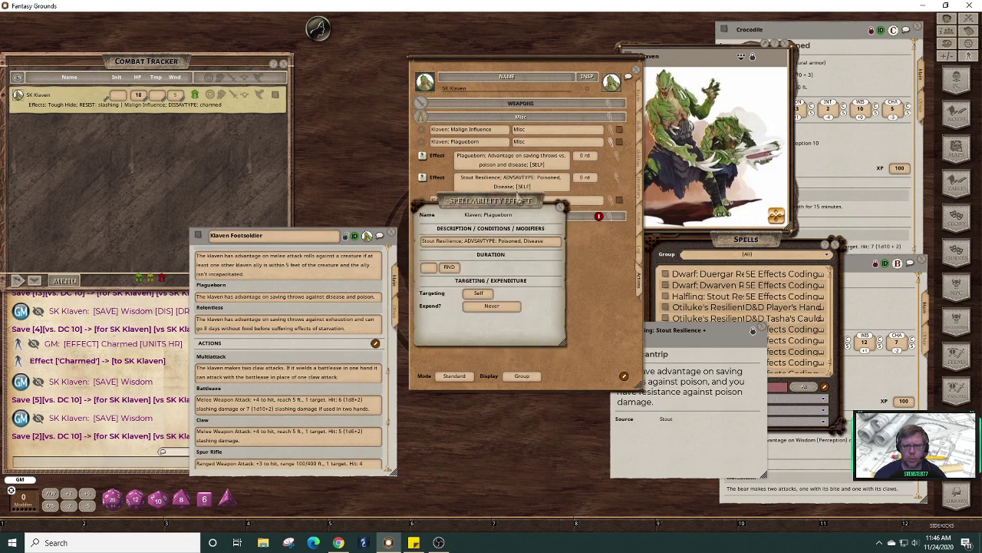
pyautogui.doubleClick(463, 243)
pyautogui.press('BackSpace')
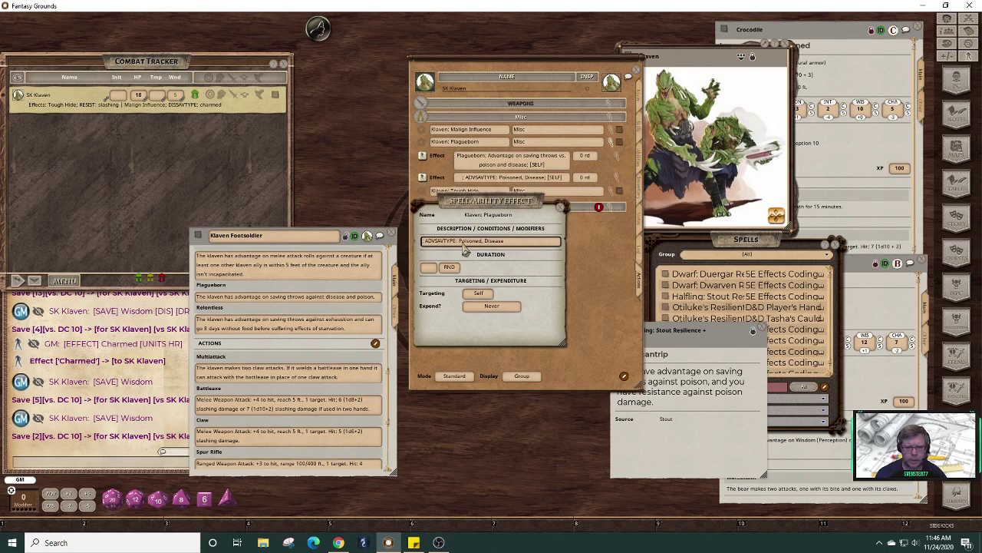
pyautogui.write('Pla')
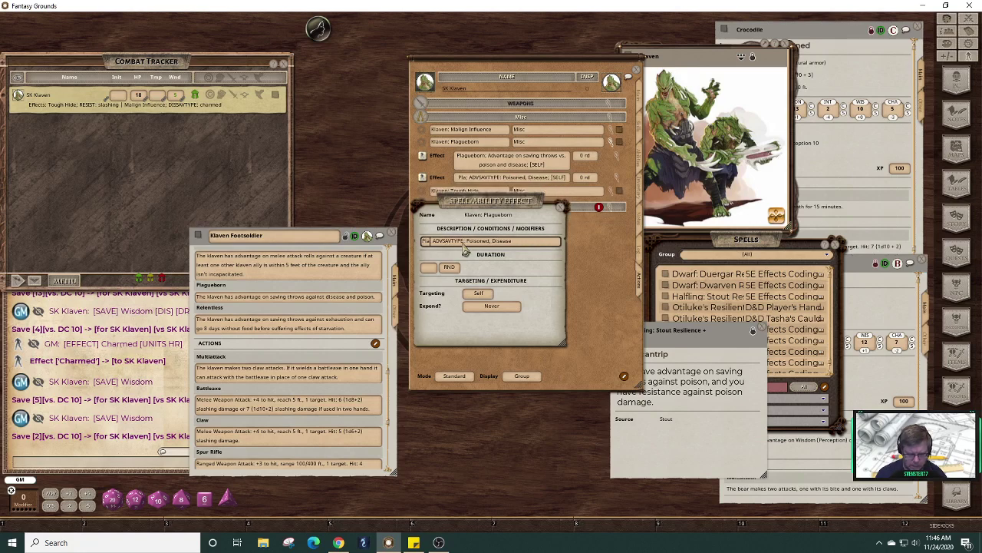
pyautogui.write('gueborn')
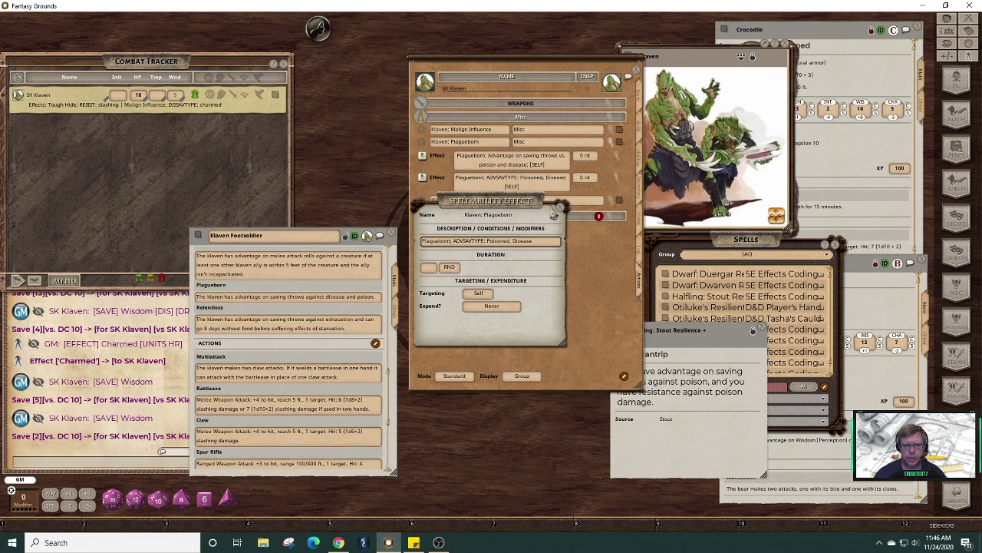
pyautogui.click(561, 206)
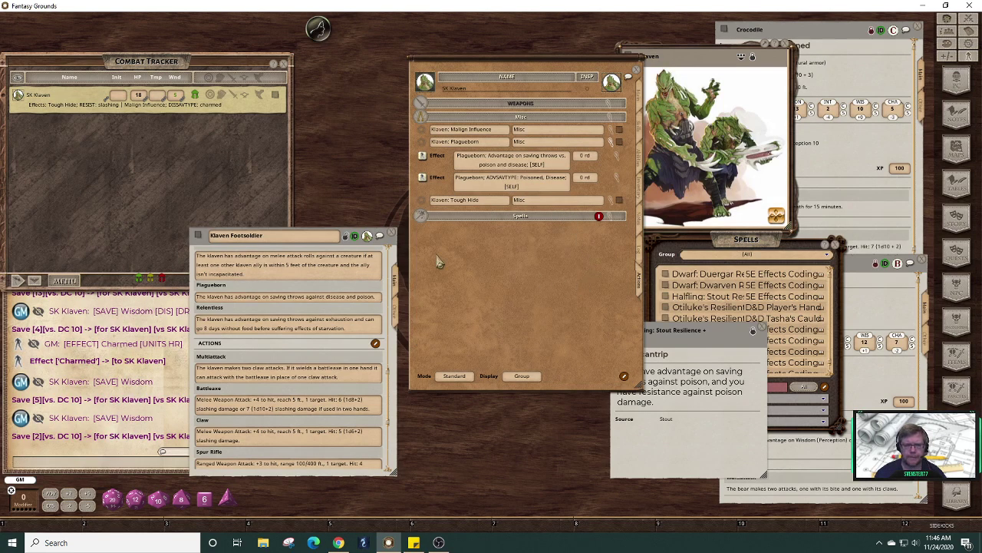
# - Move the Klaven Footsoldier sheet up beside the character sheet and examine its remaining traits and Actions section
pyautogui.scroll(1, 349, 253)
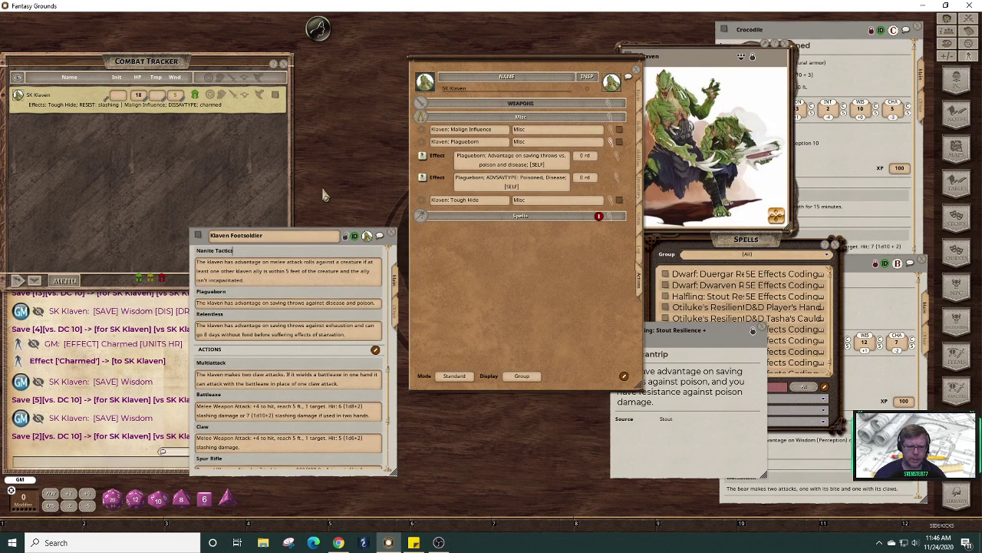
pyautogui.moveTo(394, 250); pyautogui.dragTo(351, 171)
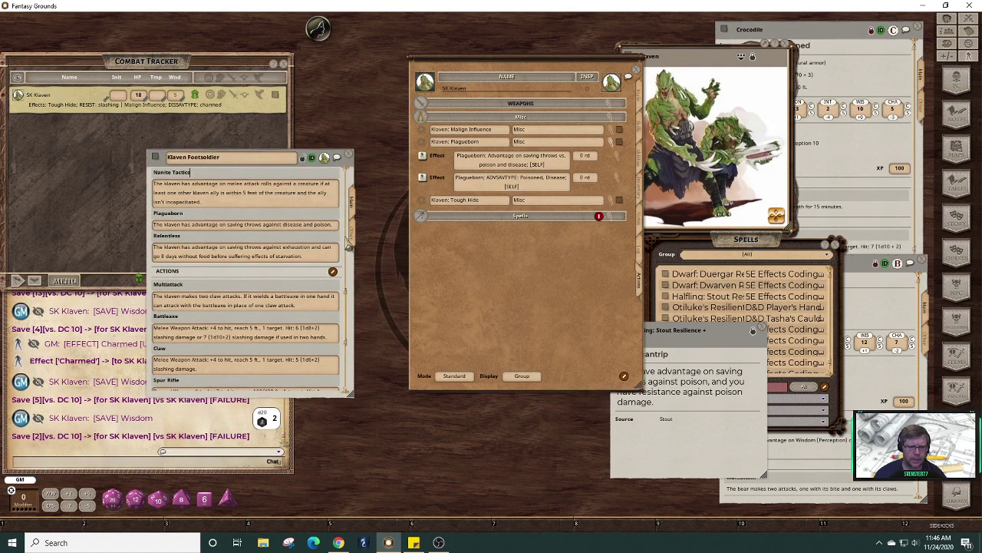
pyautogui.moveTo(347, 309); pyautogui.dragTo(364, 329)
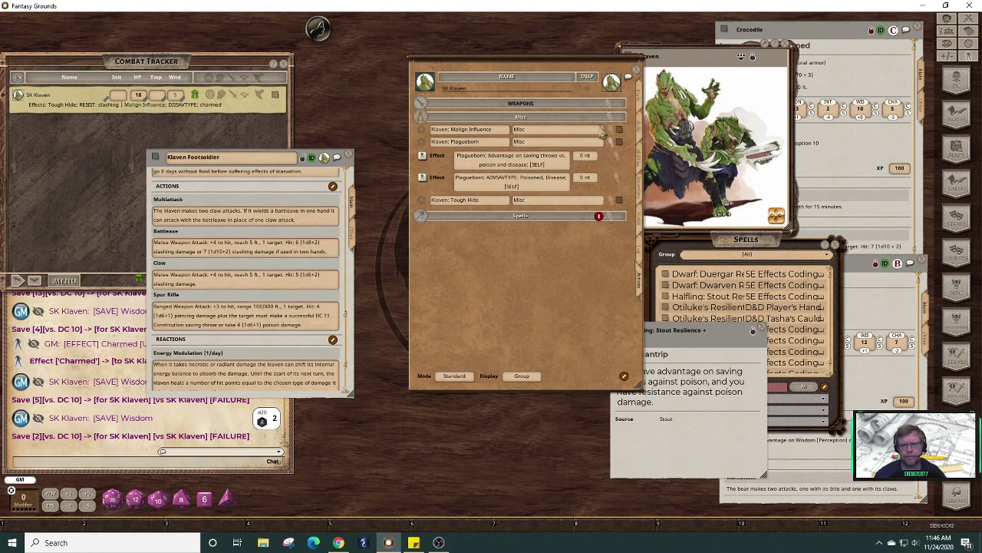
pyautogui.rightClick(491, 106)
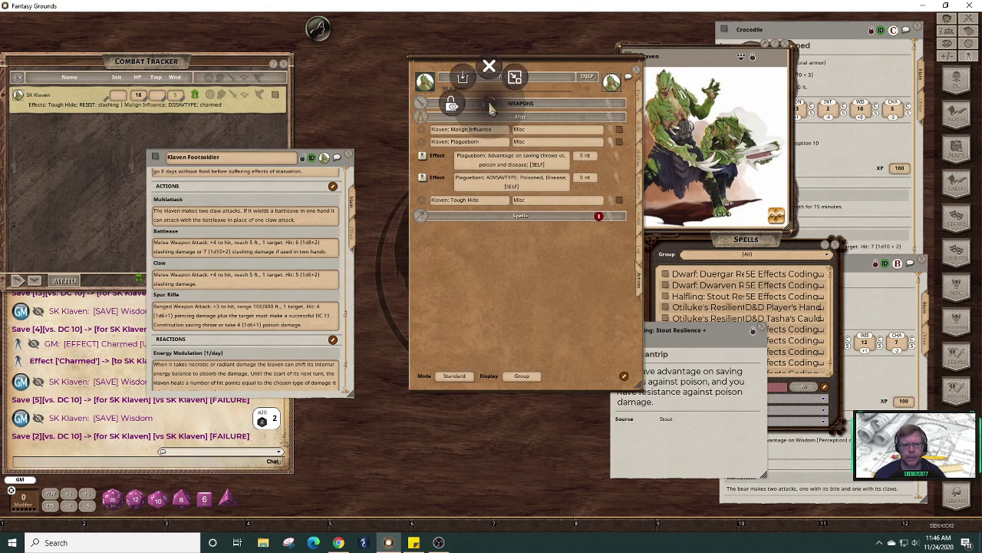
pyautogui.click(628, 376)
pyautogui.click(624, 376)
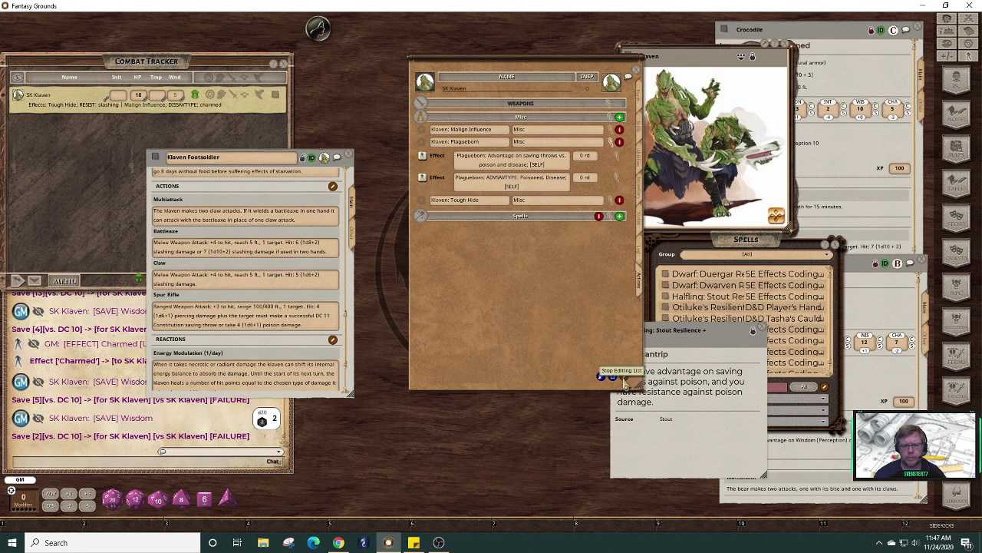
pyautogui.click(624, 376)
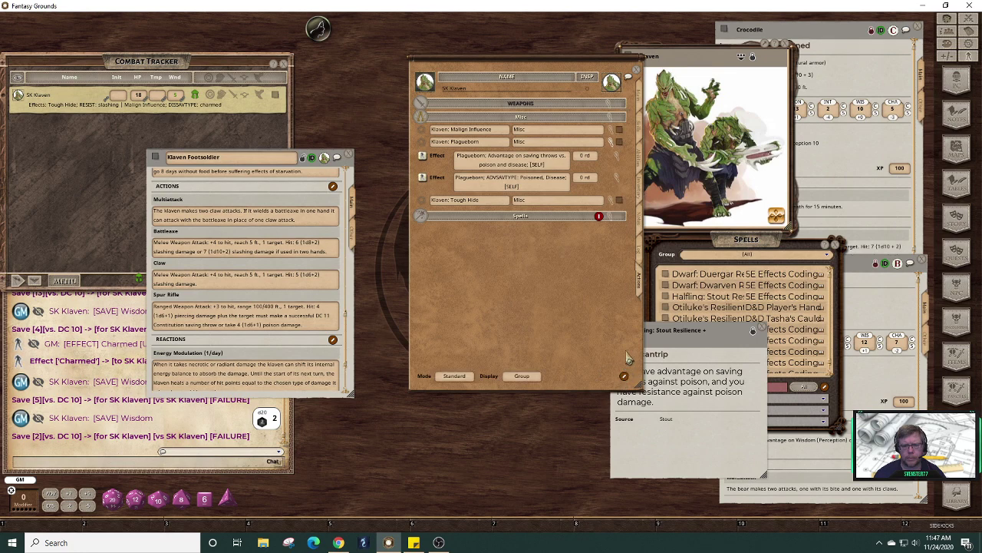
# - Search the Items list for "claw", add Claws to SK Klaven's equipment, and move the Items window clear of the sheet
pyautogui.click(641, 193)
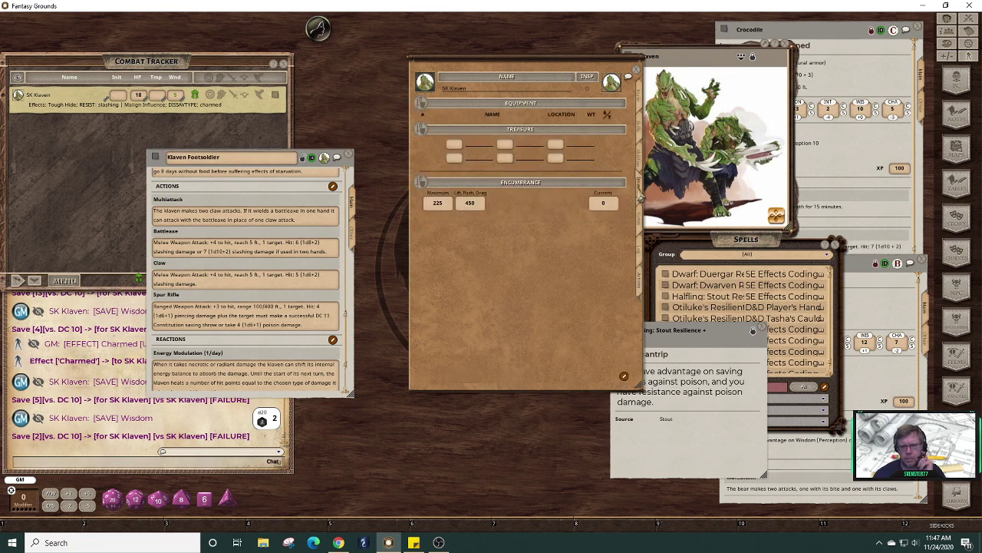
pyautogui.rightClick(455, 119)
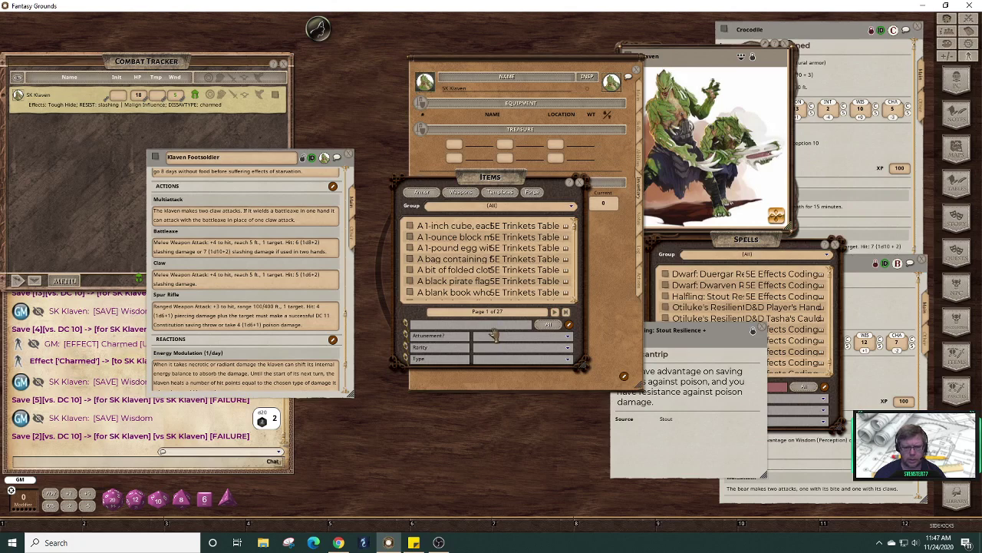
pyautogui.write('claw')
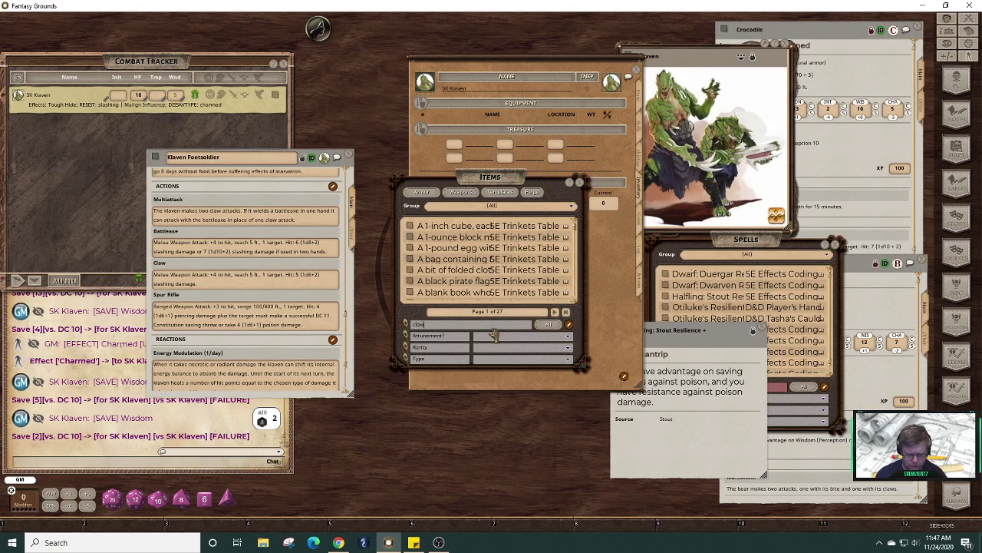
pyautogui.press('Return')
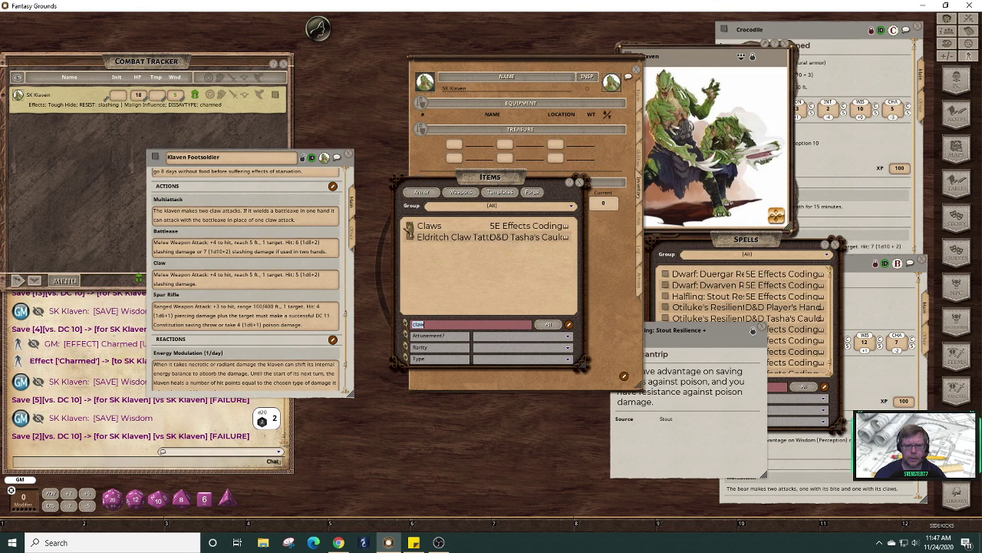
pyautogui.moveTo(464, 117); pyautogui.dragTo(465, 120)
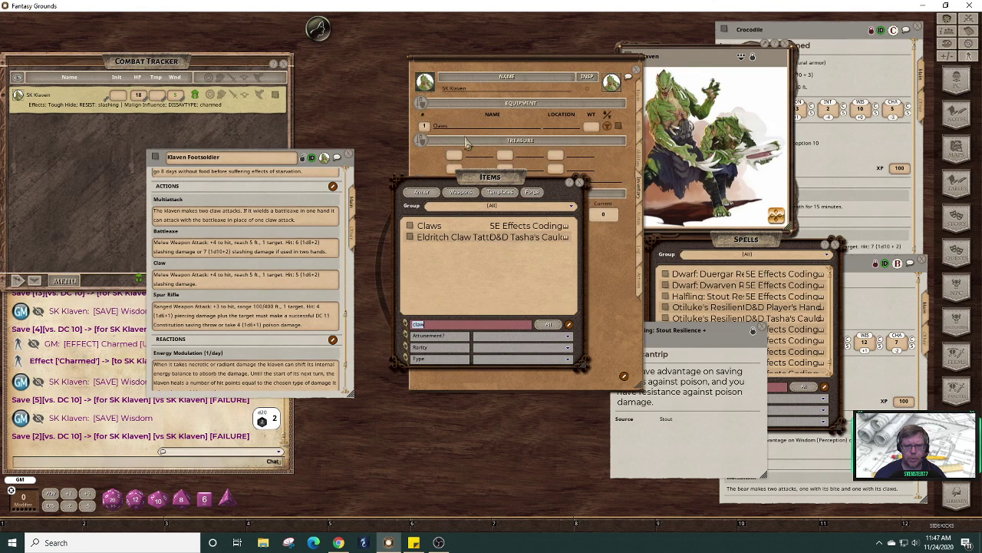
pyautogui.moveTo(420, 192); pyautogui.dragTo(715, 241)
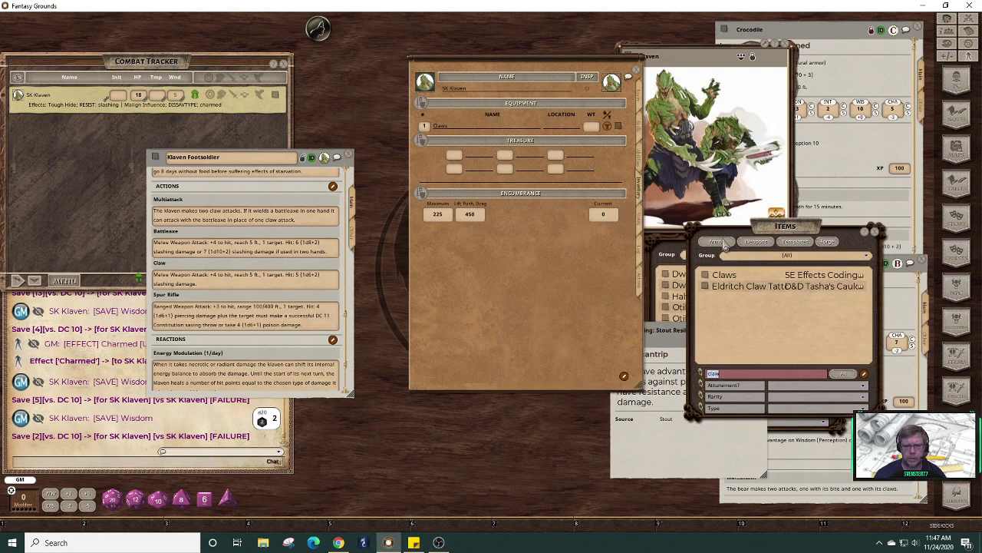
# - Unlock SK Klaven's Claws item, set its damage to 1d6+2 slashing, and lock it again
pyautogui.click(618, 126)
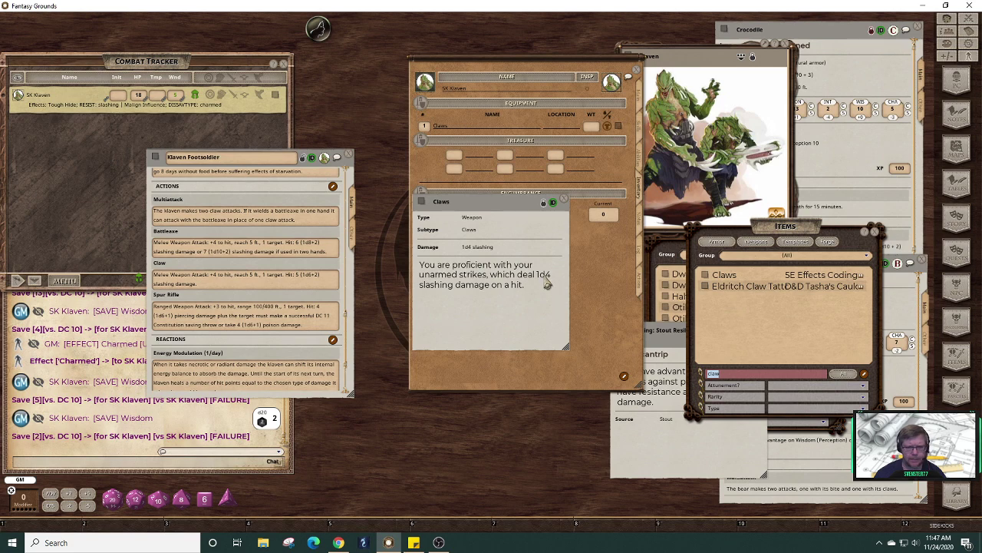
pyautogui.click(547, 212)
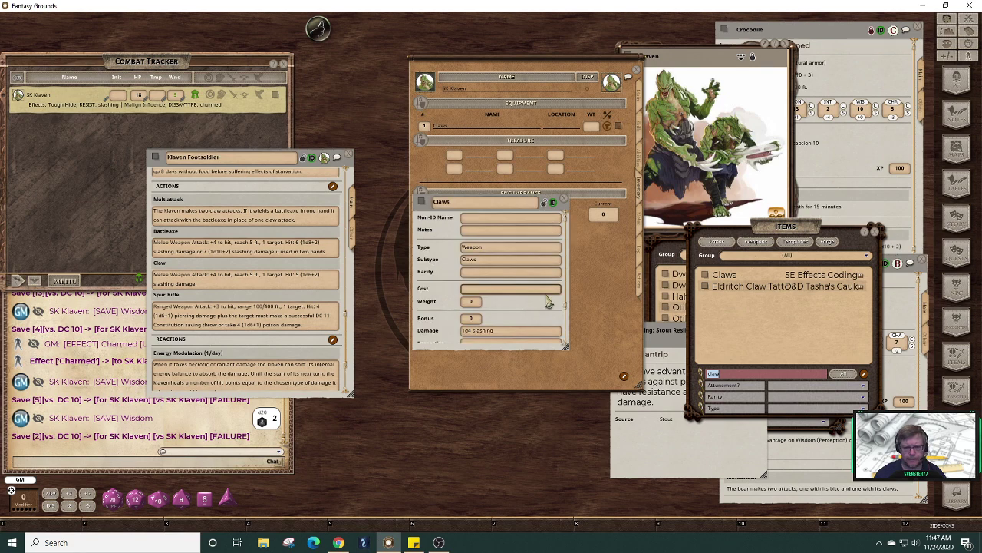
pyautogui.click(491, 303)
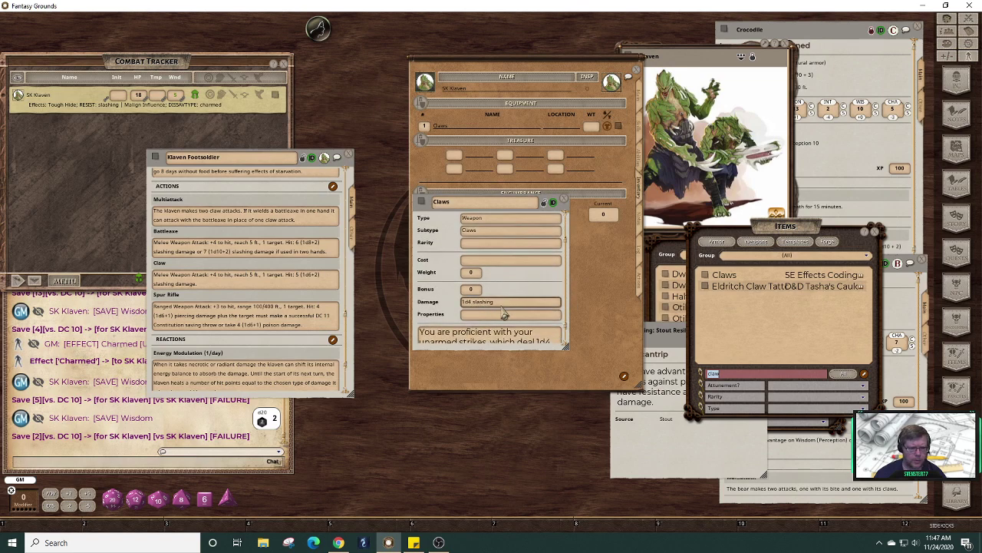
pyautogui.click(502, 305)
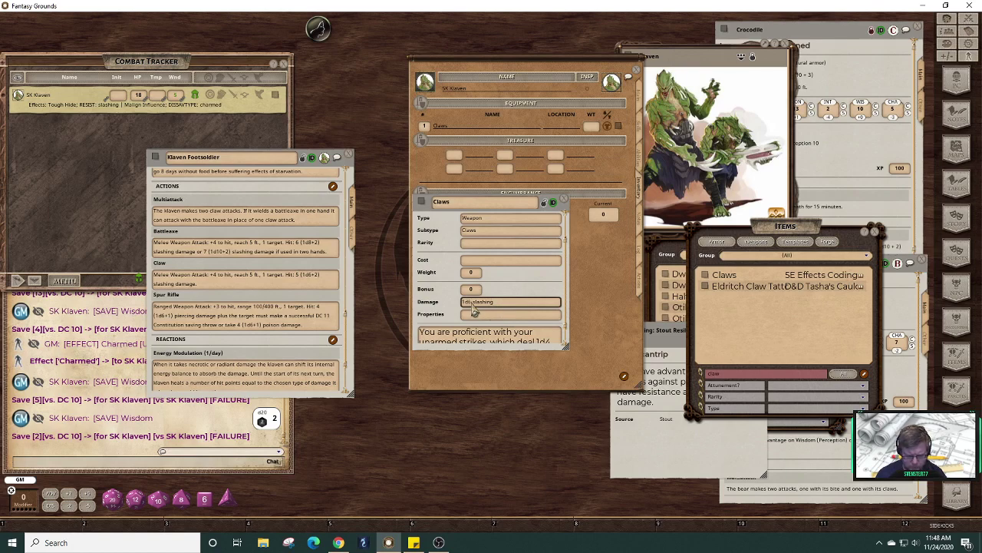
pyautogui.click(474, 310)
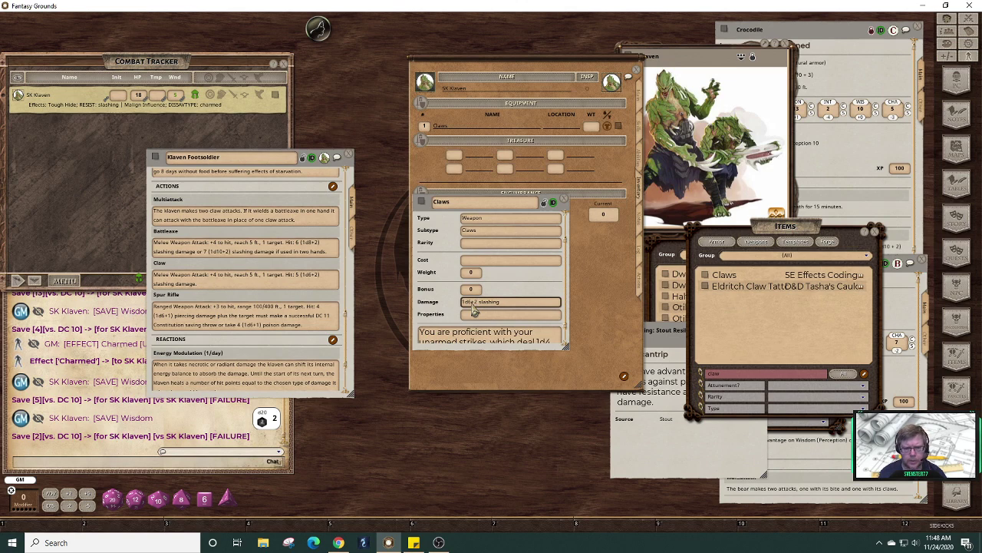
pyautogui.click(483, 313)
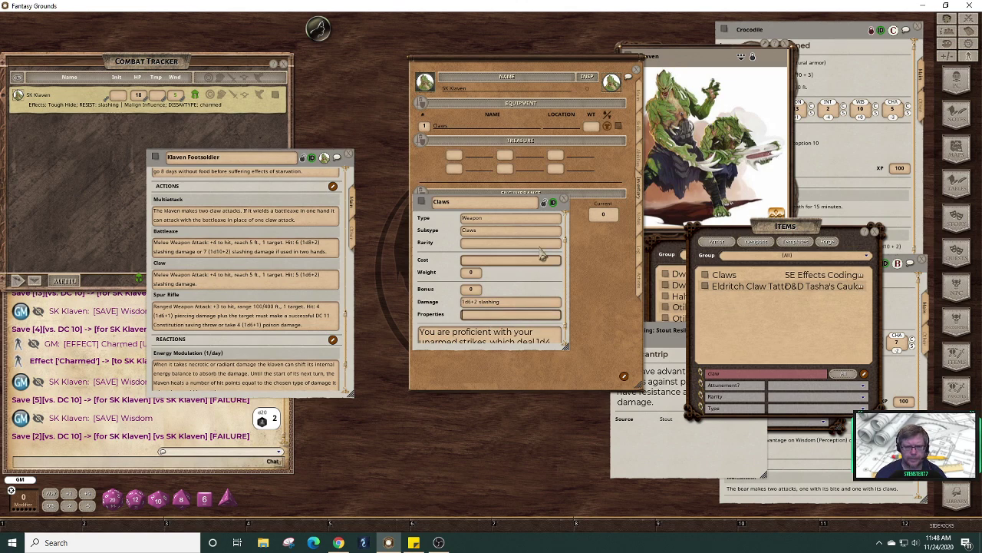
pyautogui.click(544, 202)
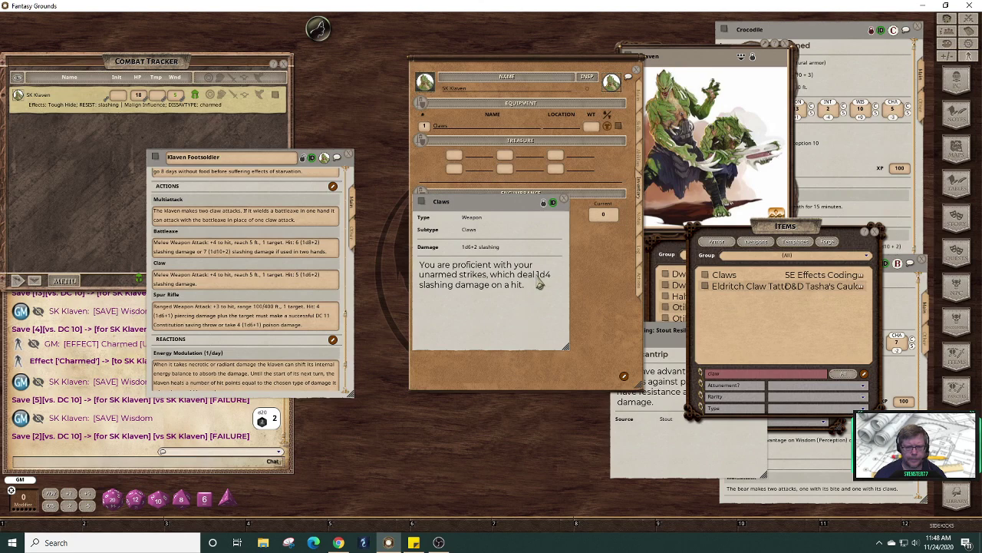
# - Change the damage in the Claws description to 1d6+2, then lock the item and close it
pyautogui.click(548, 204)
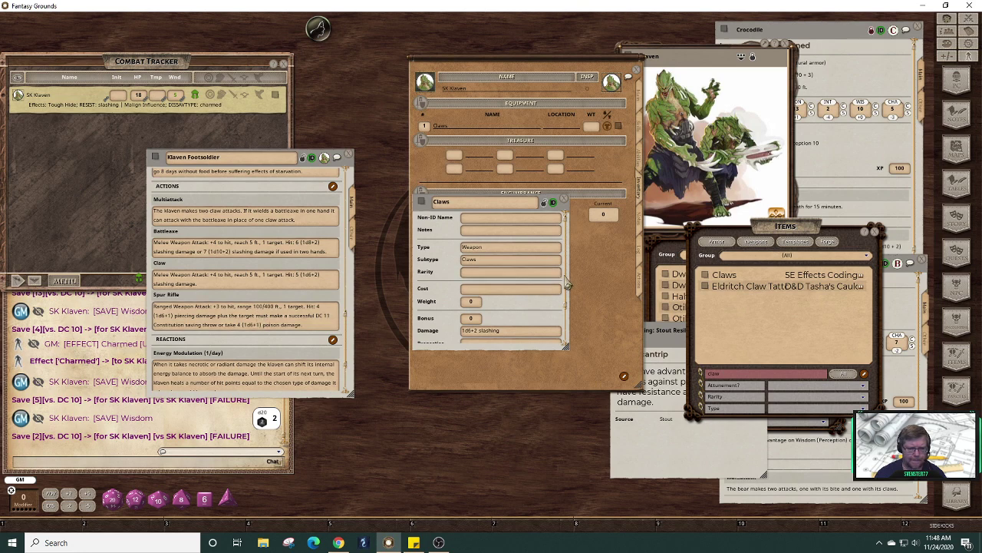
pyautogui.scroll(-2, 491, 307)
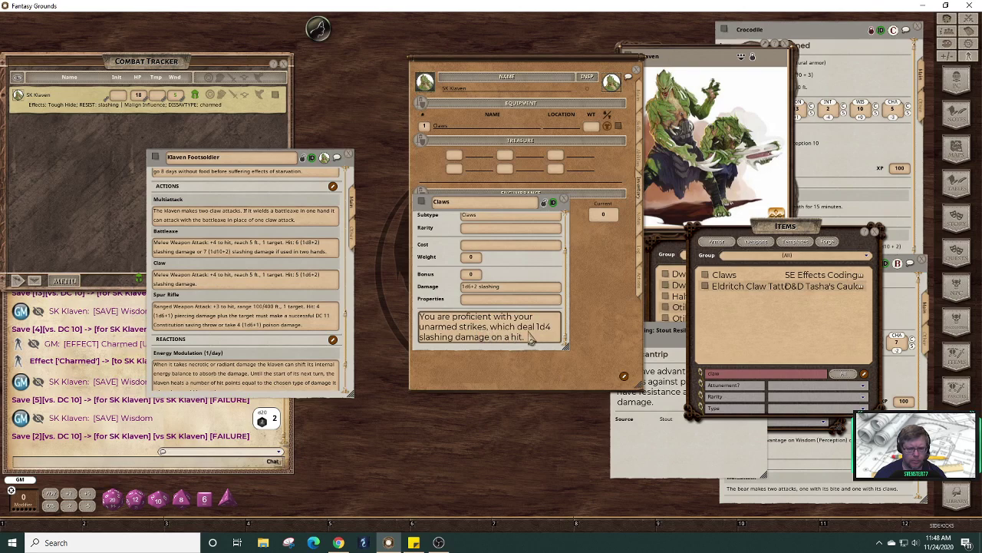
pyautogui.click(554, 336)
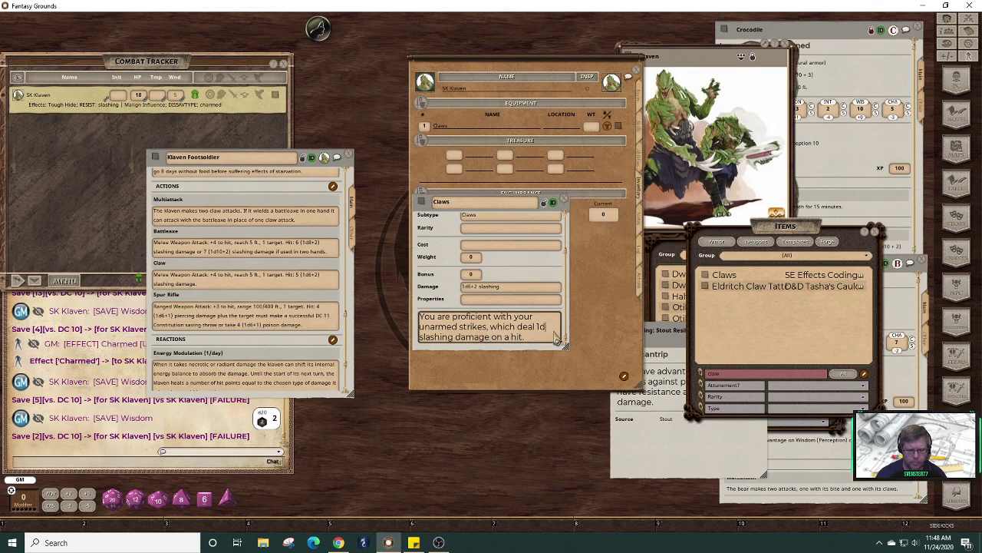
pyautogui.write('+')
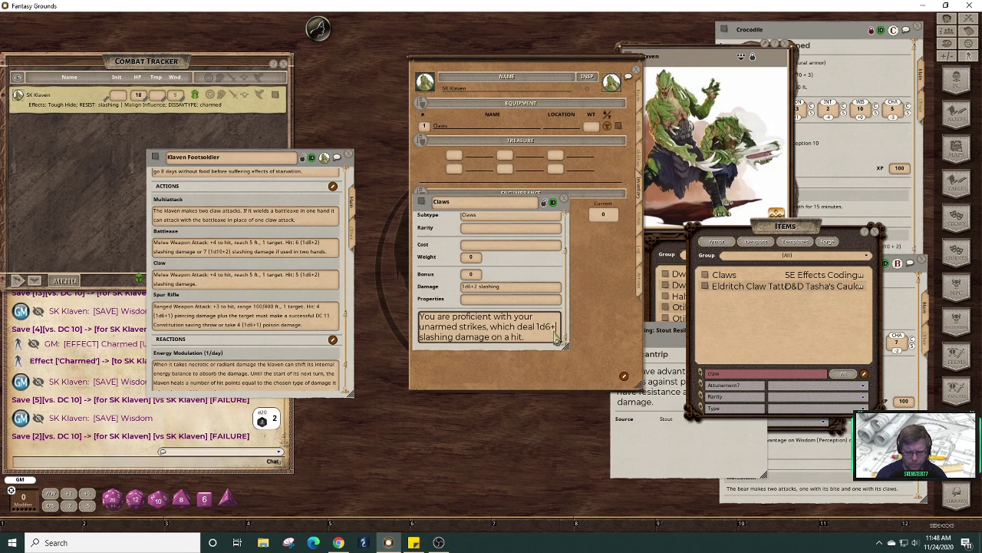
pyautogui.write('2 slashing damage on a hit.')
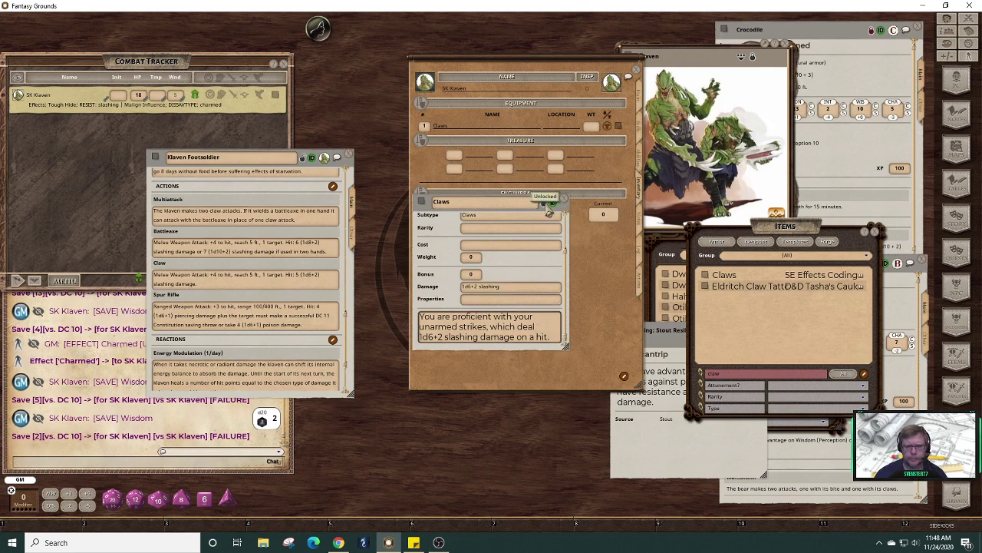
pyautogui.click(547, 213)
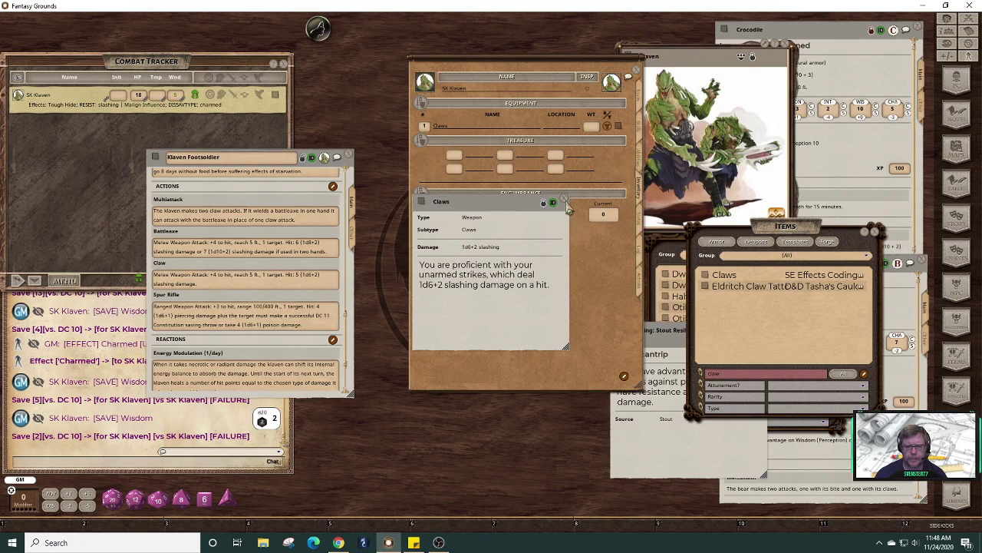
pyautogui.click(564, 198)
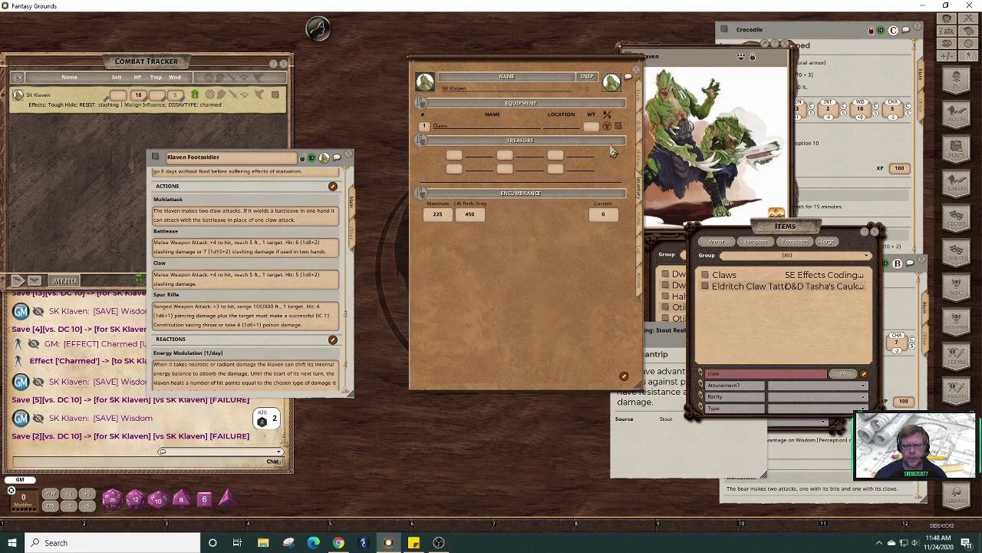
# - Check SK Klaven's actions and abilities for the claw attack, cycle the Claws item's carried state, and recheck the actions and inventory
pyautogui.click(640, 287)
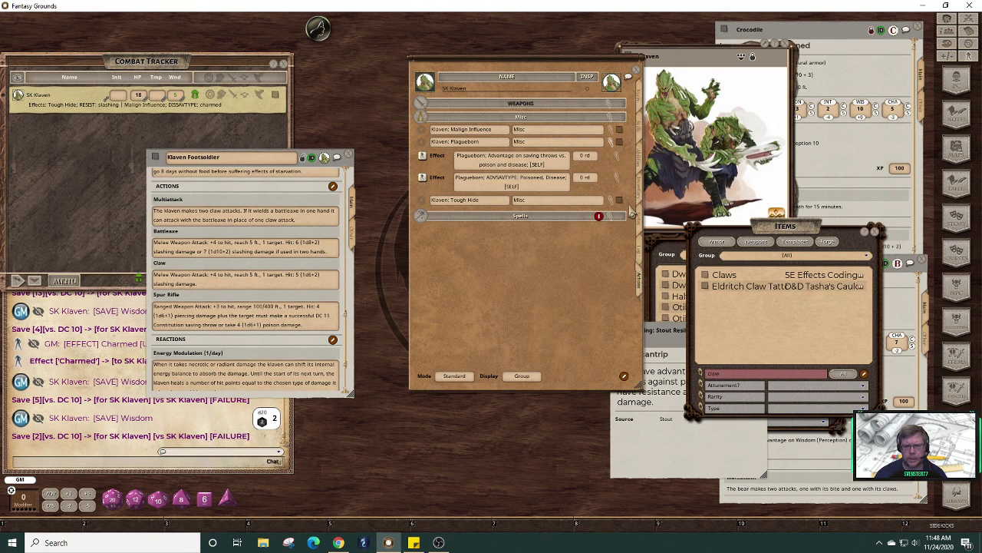
pyautogui.click(641, 162)
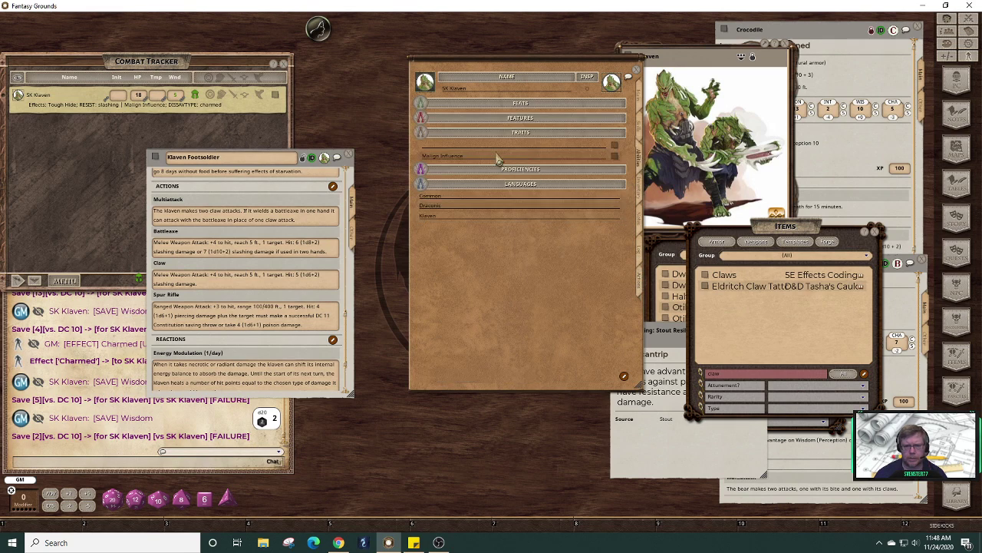
pyautogui.click(639, 195)
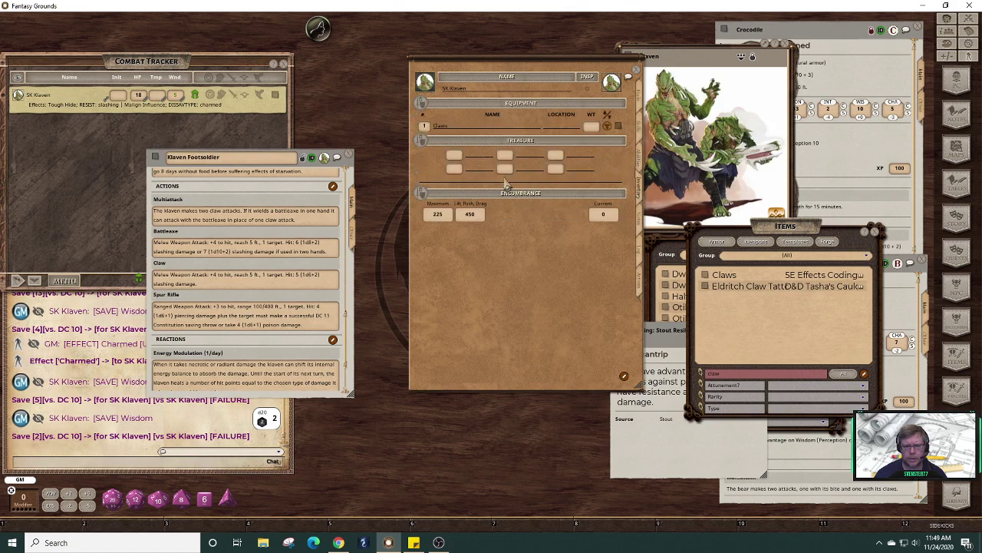
pyautogui.click(607, 128)
pyautogui.click(611, 135)
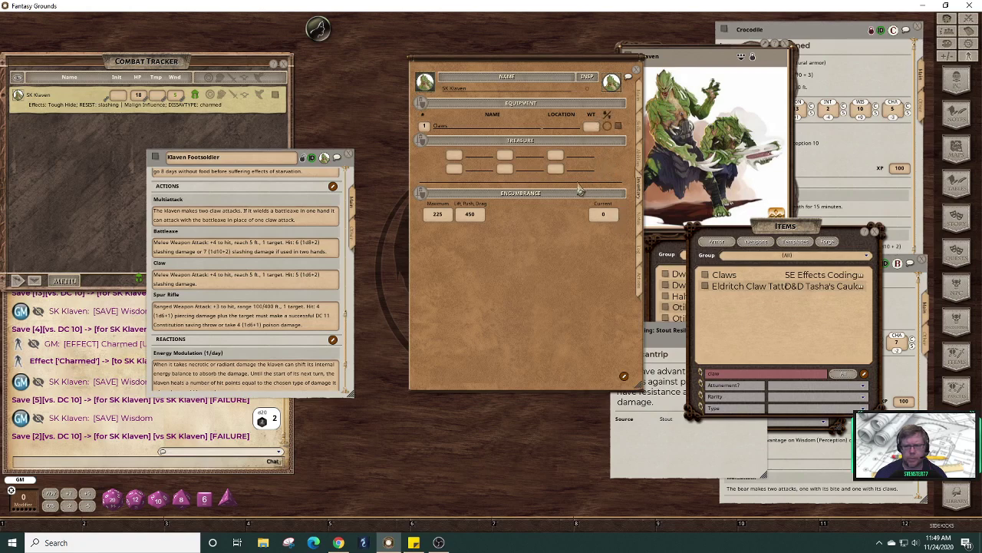
pyautogui.click(609, 128)
pyautogui.click(640, 286)
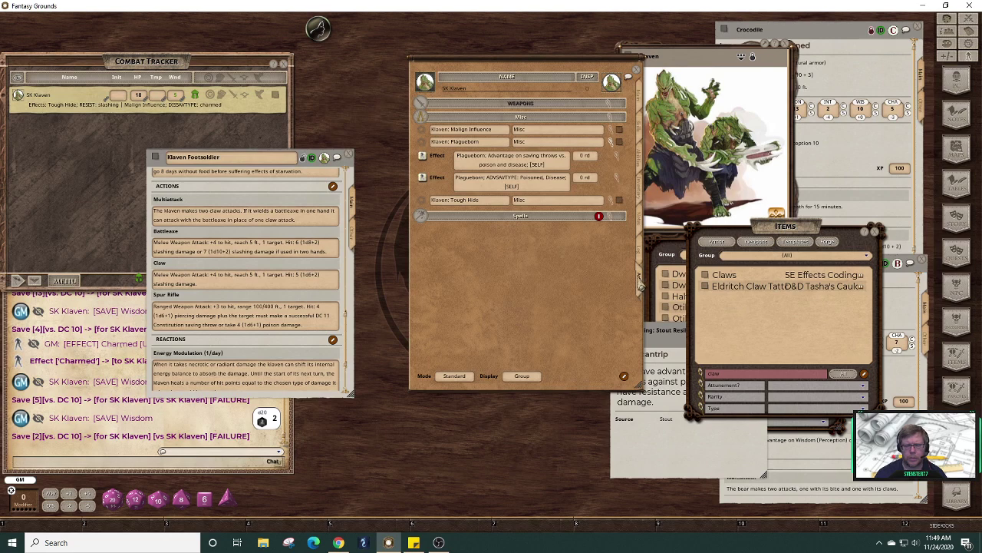
pyautogui.click(638, 189)
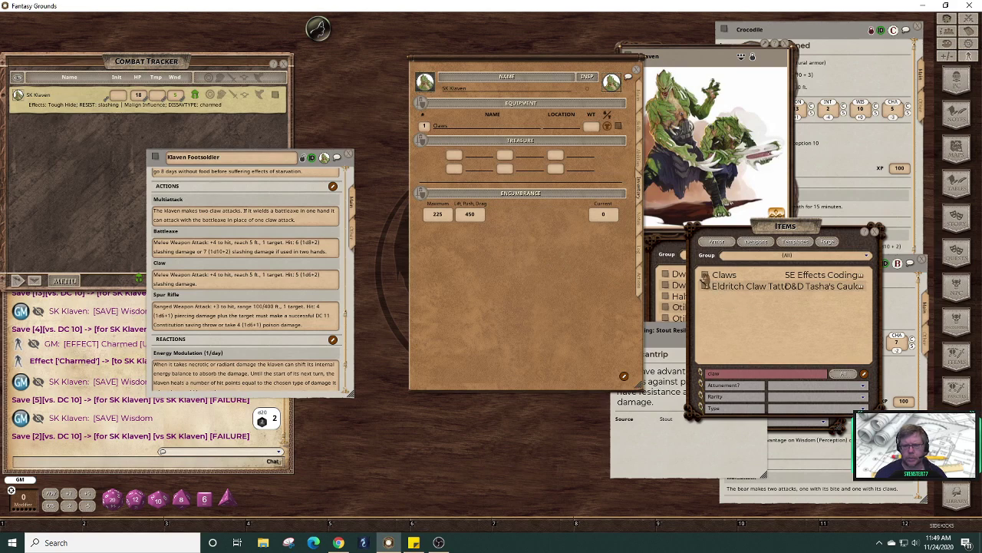
# - Try adding a second Claws item to SK Klaven's equipment and check the character's actions for the attack
pyautogui.moveTo(704, 278); pyautogui.dragTo(504, 127)
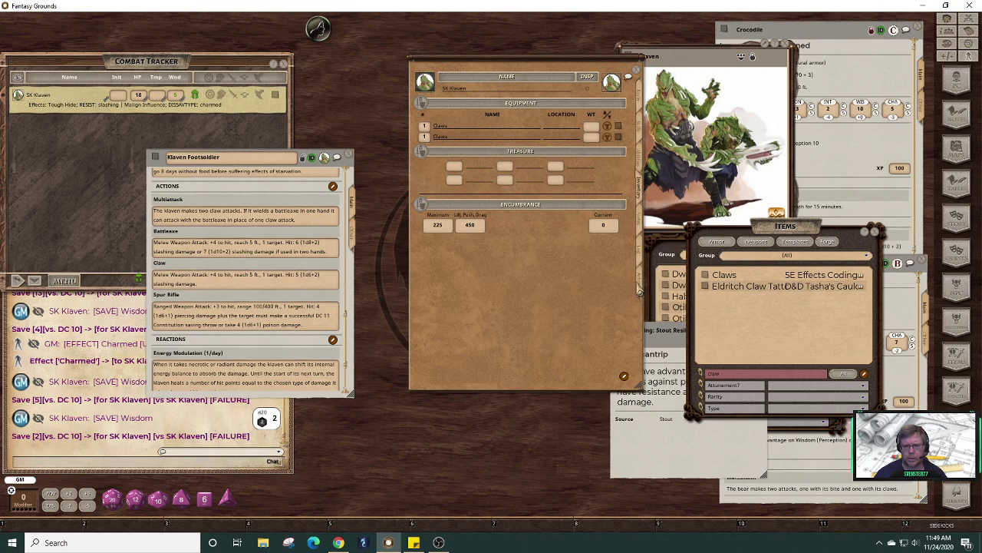
pyautogui.click(641, 288)
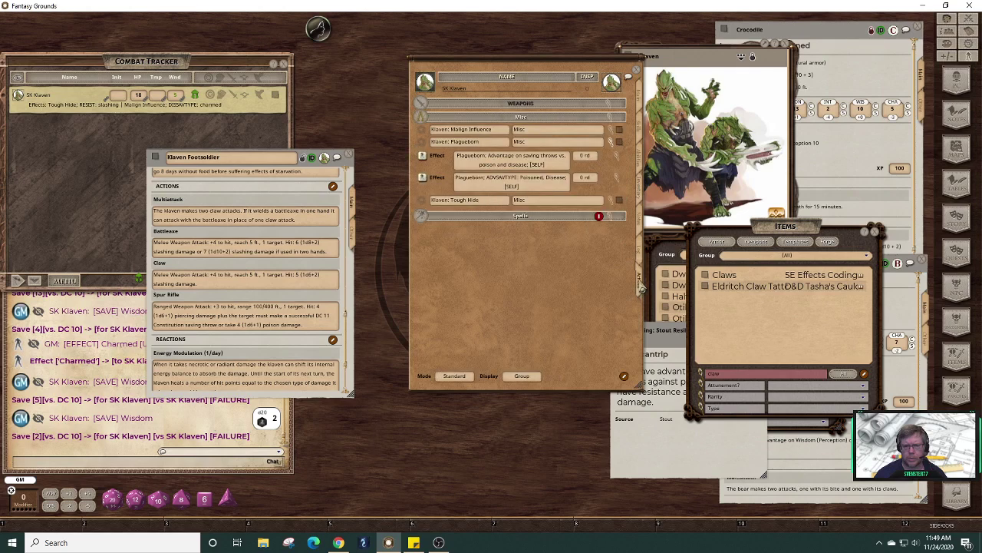
pyautogui.click(641, 198)
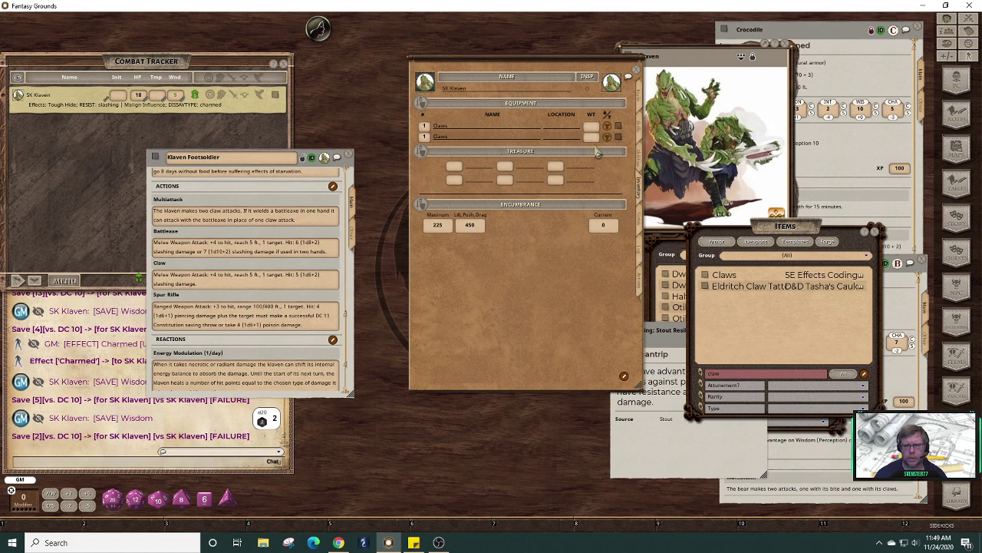
# - Inspect the second Claws item with 1d4 slashing damage and delete it from SK Klaven's equipment
pyautogui.click(623, 375)
pyautogui.click(624, 376)
pyautogui.click(618, 136)
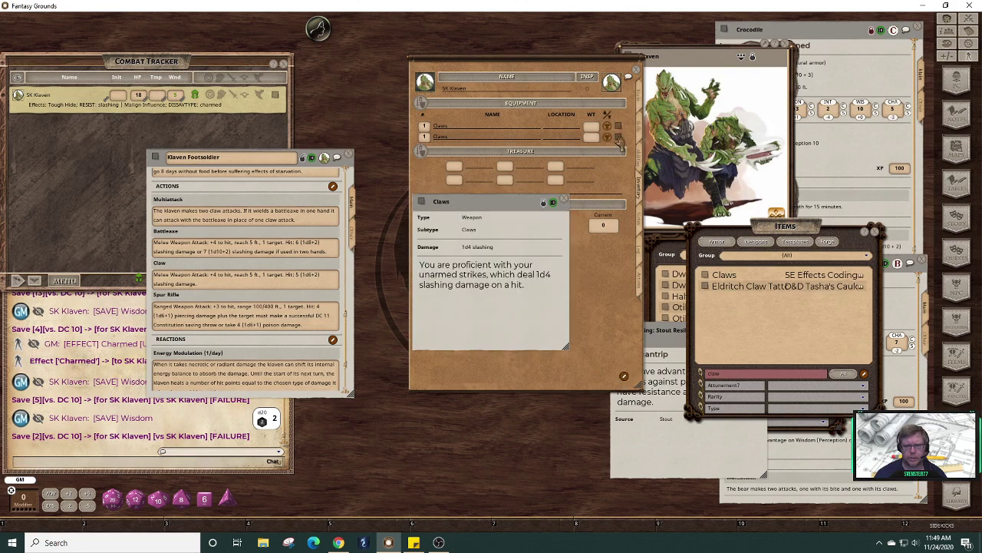
pyautogui.click(564, 200)
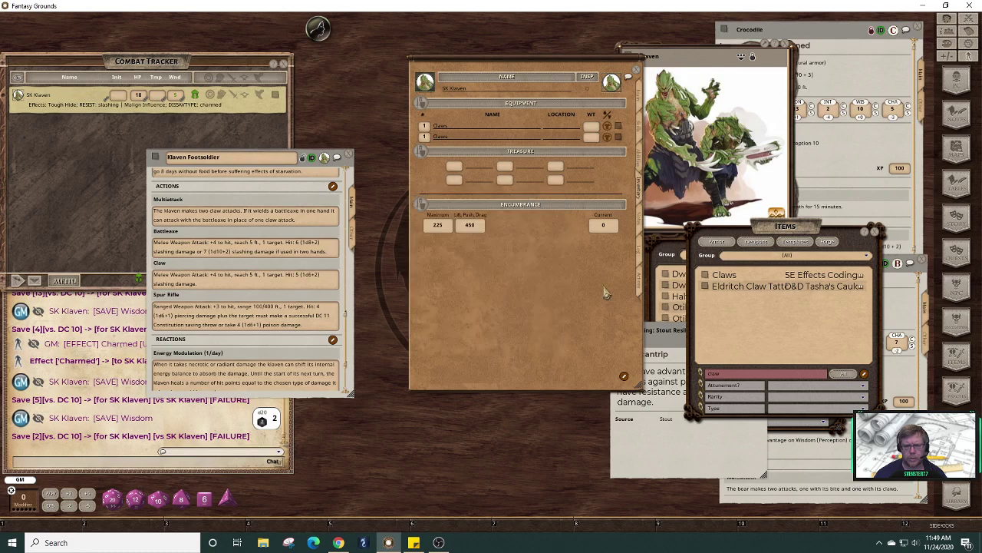
pyautogui.click(623, 376)
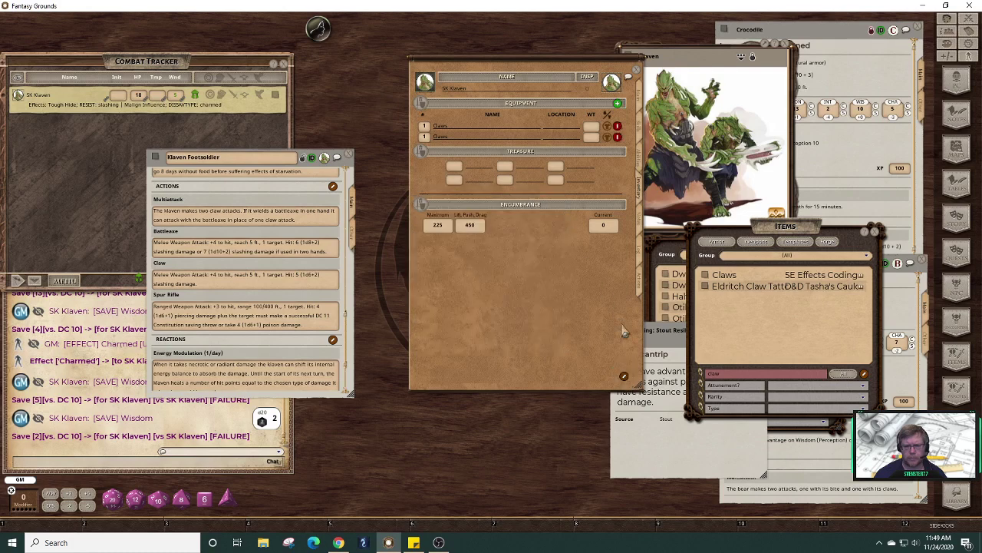
pyautogui.click(618, 136)
pyautogui.click(623, 376)
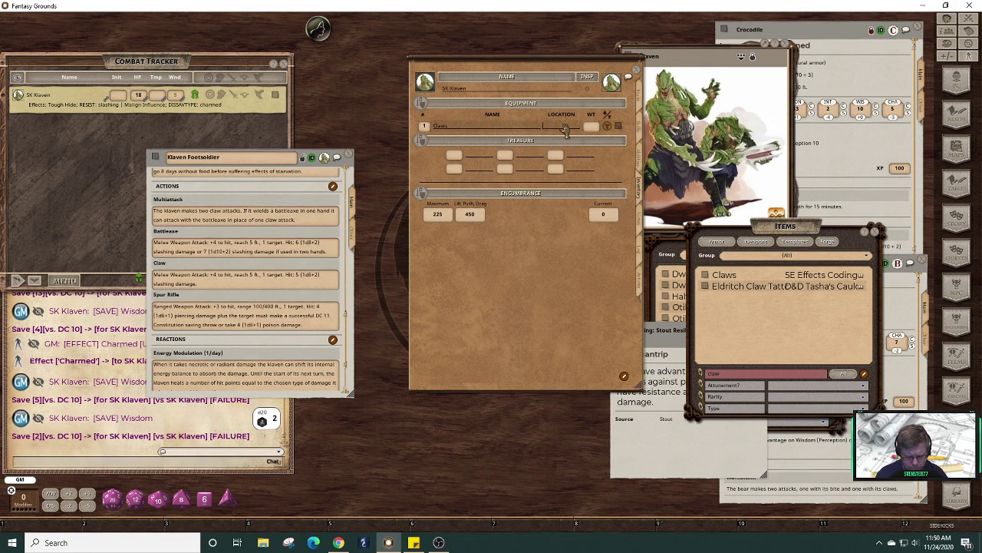
# - Set the location of SK Klaven's Claws to Hands and review the item's details
pyautogui.write('Hands')
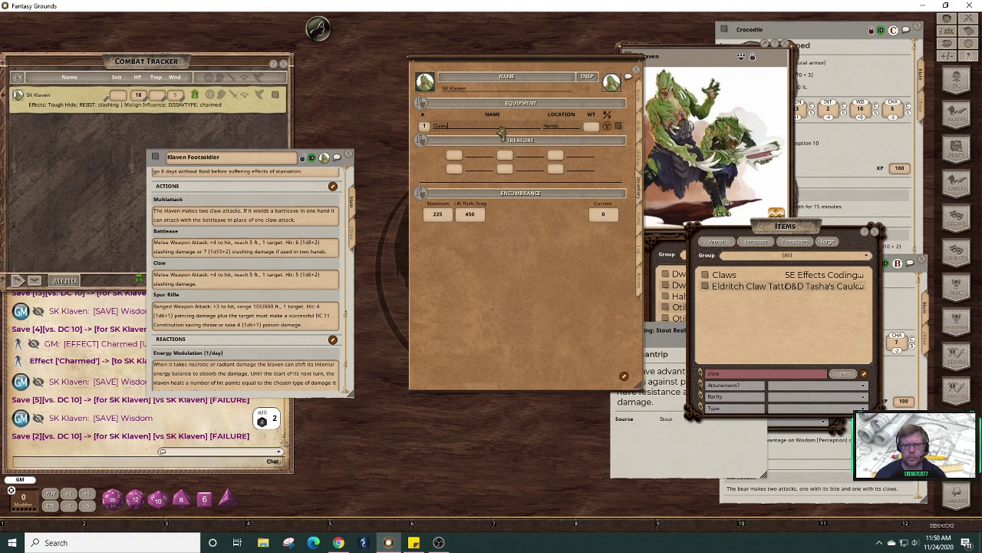
pyautogui.click(618, 126)
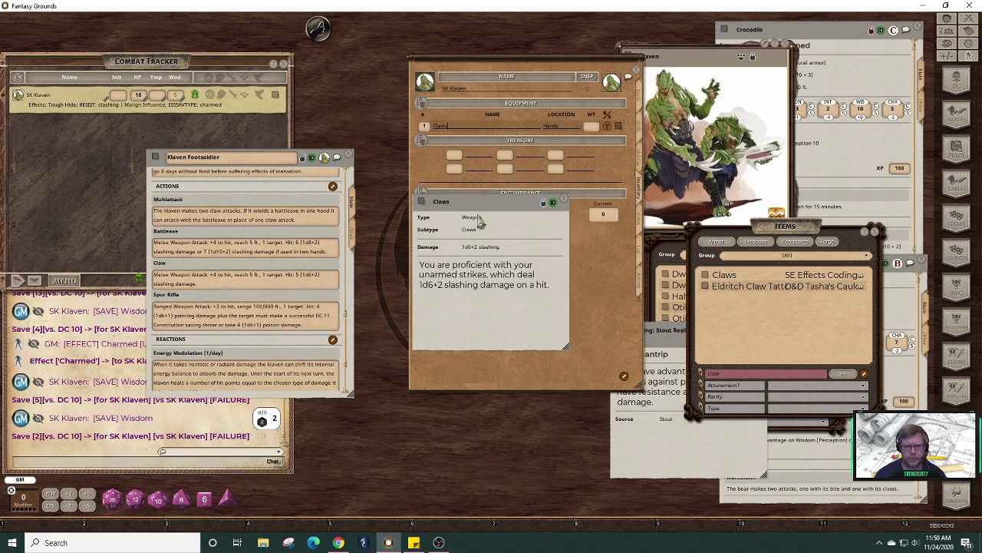
pyautogui.click(563, 202)
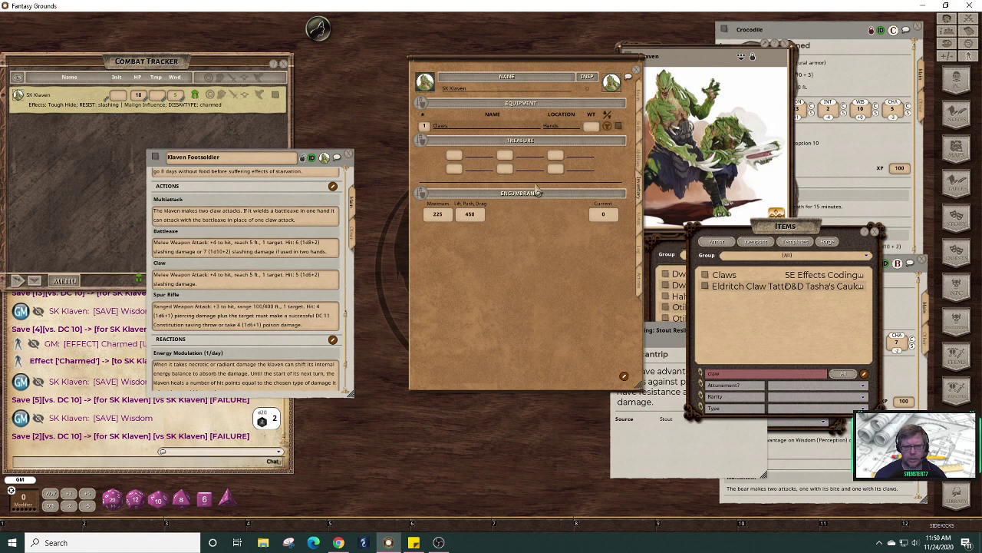
# - Search the Items list for "una", add an Unarmed Strike to SK Klaven's equipment, and check the character's actions
pyautogui.click(760, 378)
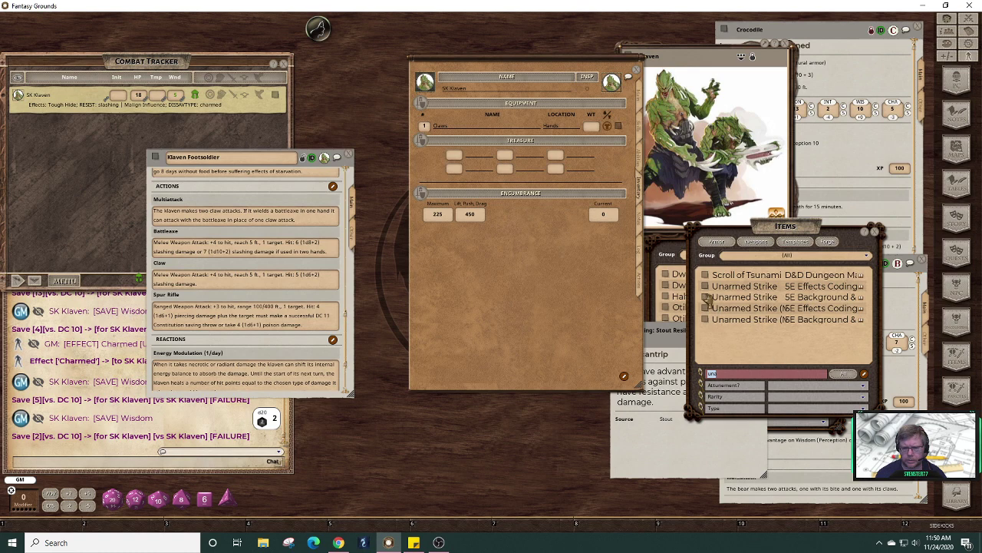
pyautogui.moveTo(708, 297); pyautogui.dragTo(500, 125)
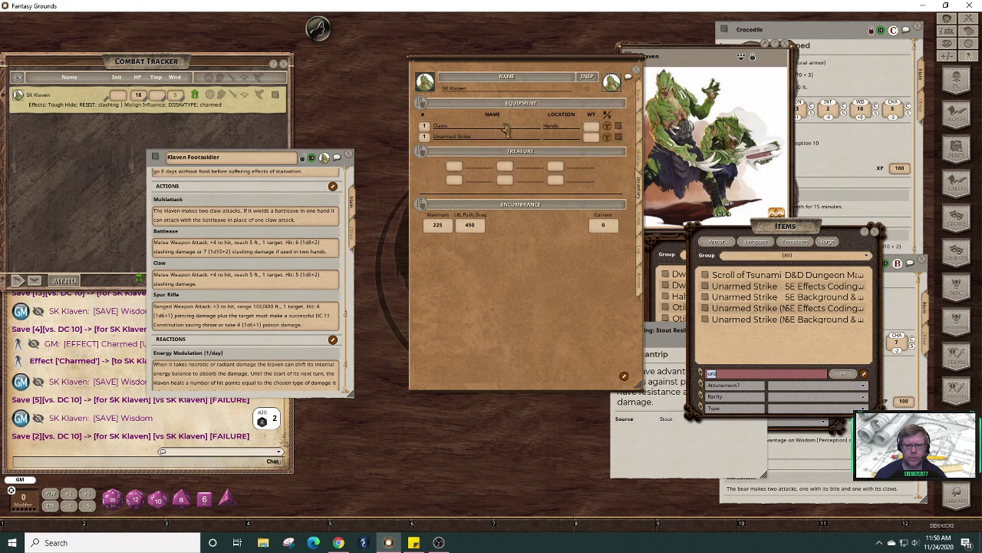
pyautogui.click(641, 284)
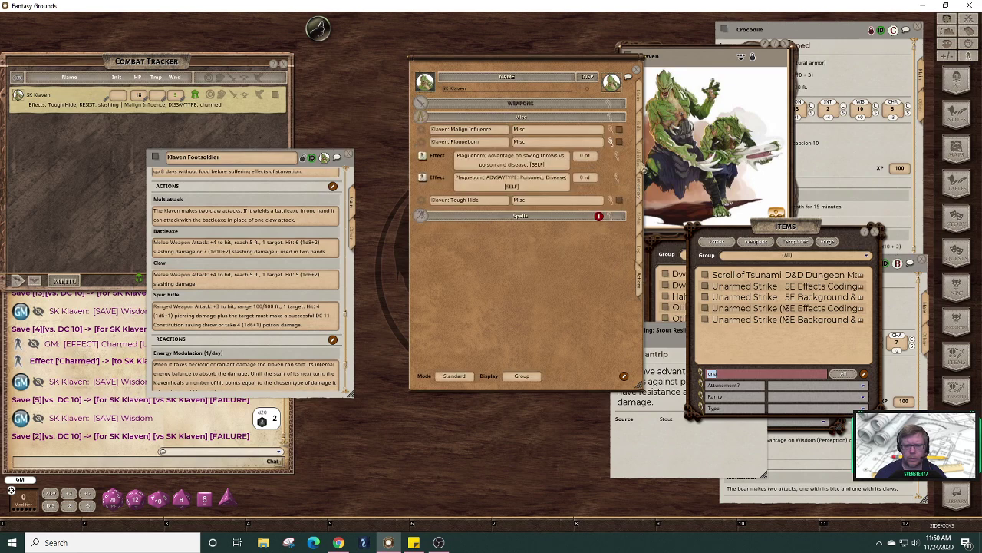
# - Close and reopen SK Klaven's character sheet and expand its collapsed Weapons section
pyautogui.click(636, 70)
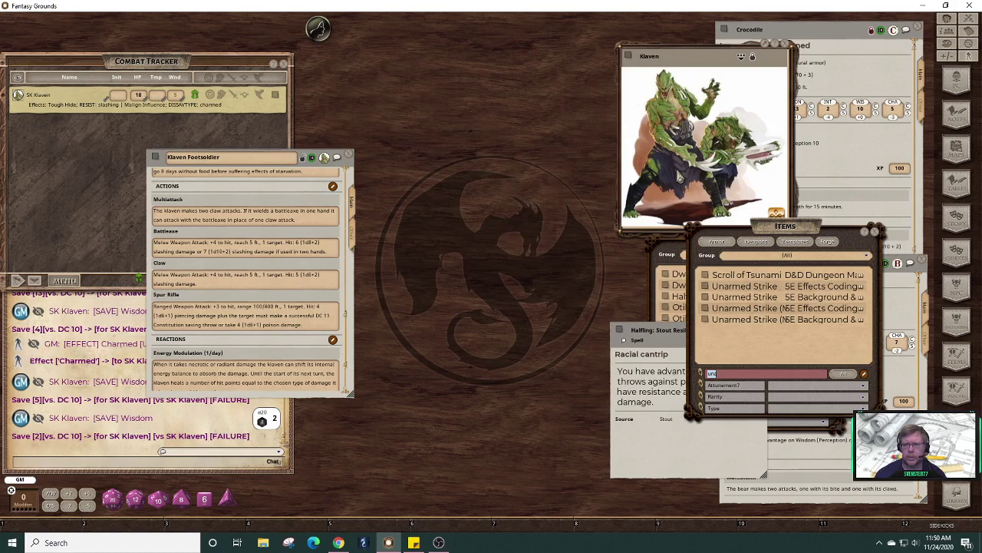
pyautogui.click(959, 85)
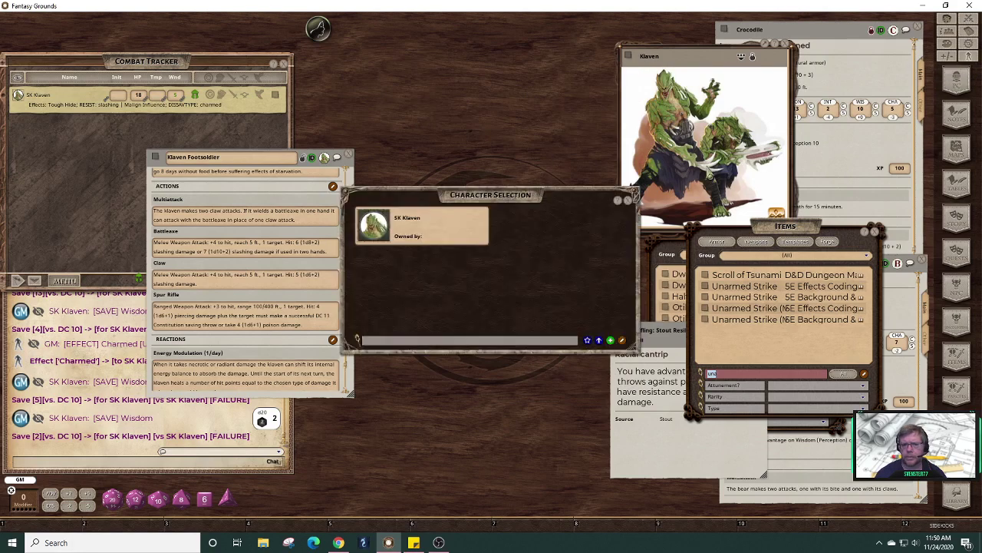
pyautogui.click(383, 229)
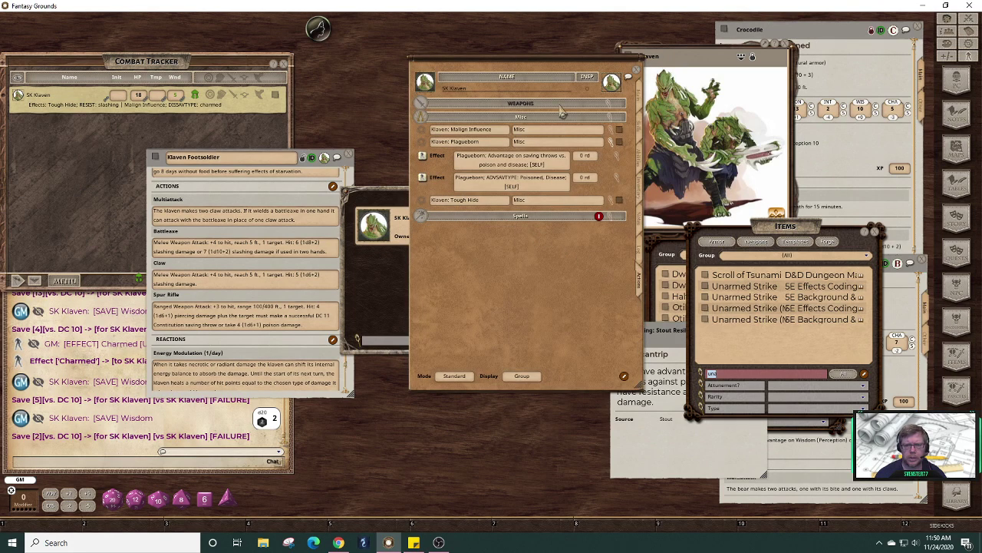
pyautogui.click(537, 110)
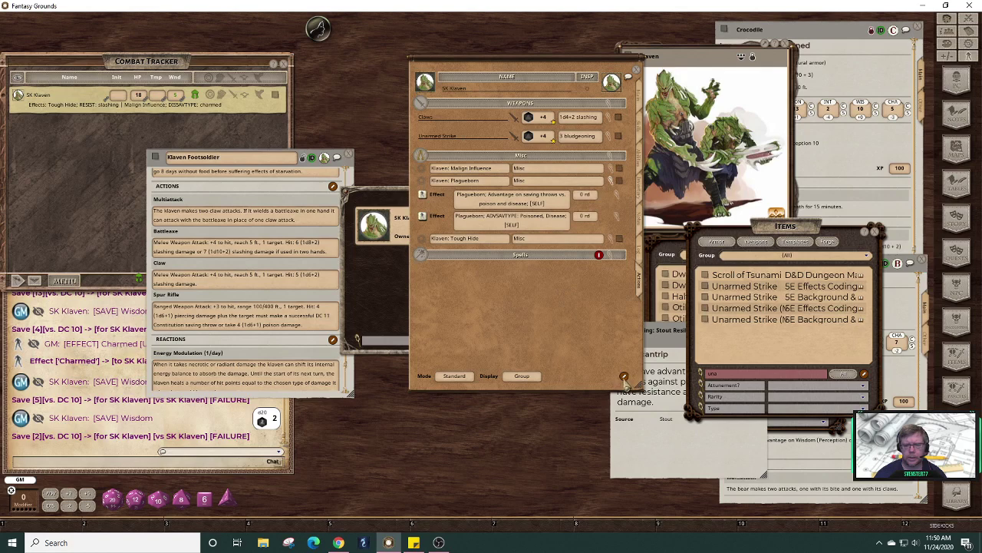
# - Delete Unarmed Strike from both SK Klaven's weapons and its equipment
pyautogui.click(624, 376)
pyautogui.click(545, 156)
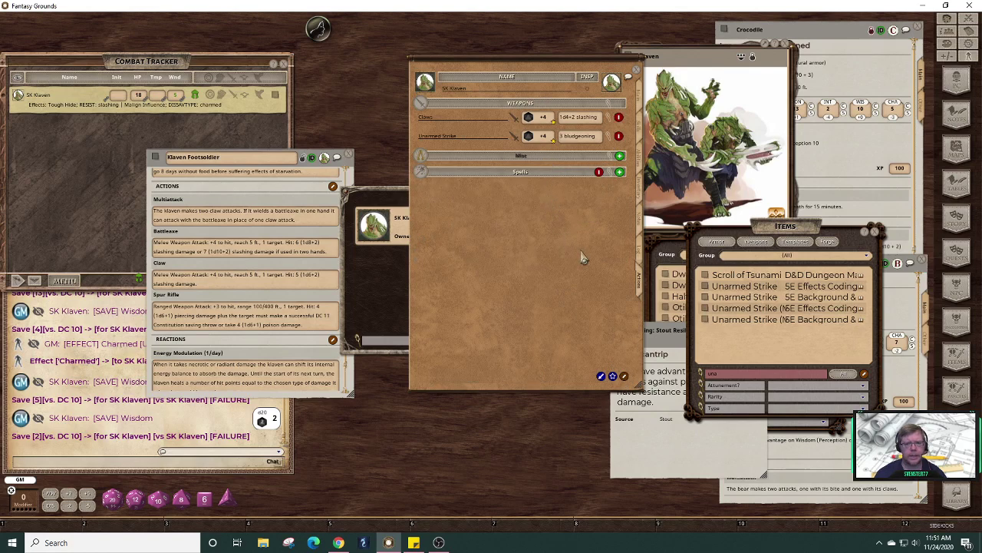
pyautogui.click(555, 157)
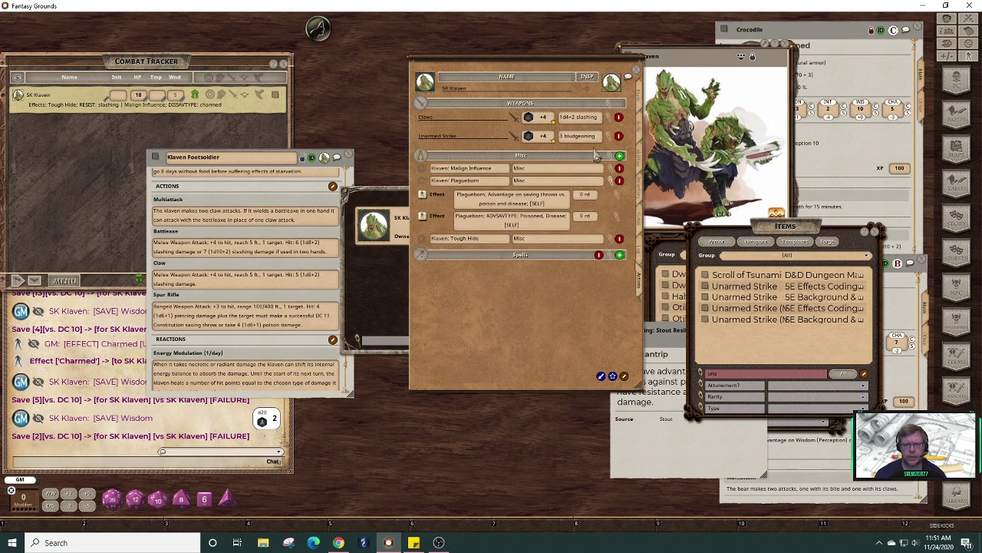
pyautogui.click(618, 136)
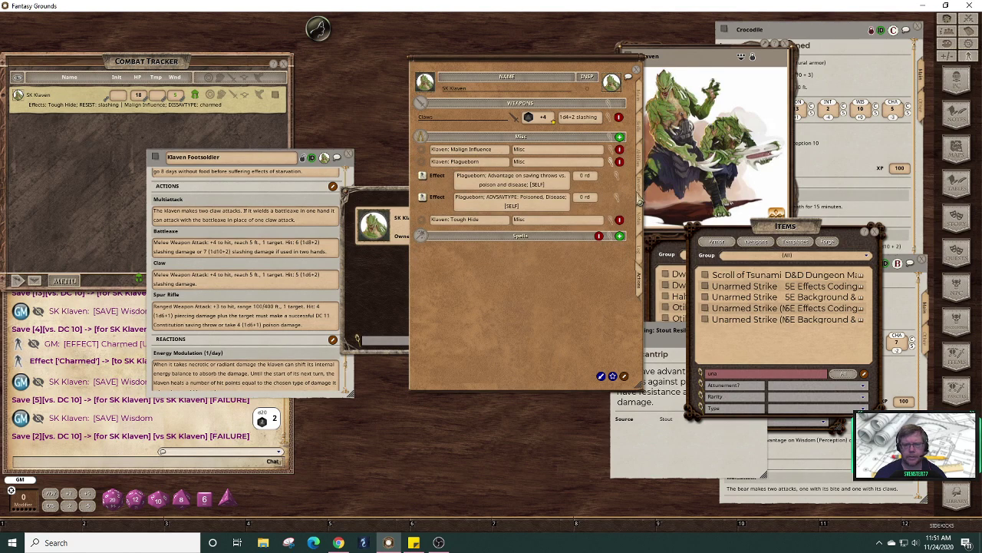
pyautogui.click(640, 198)
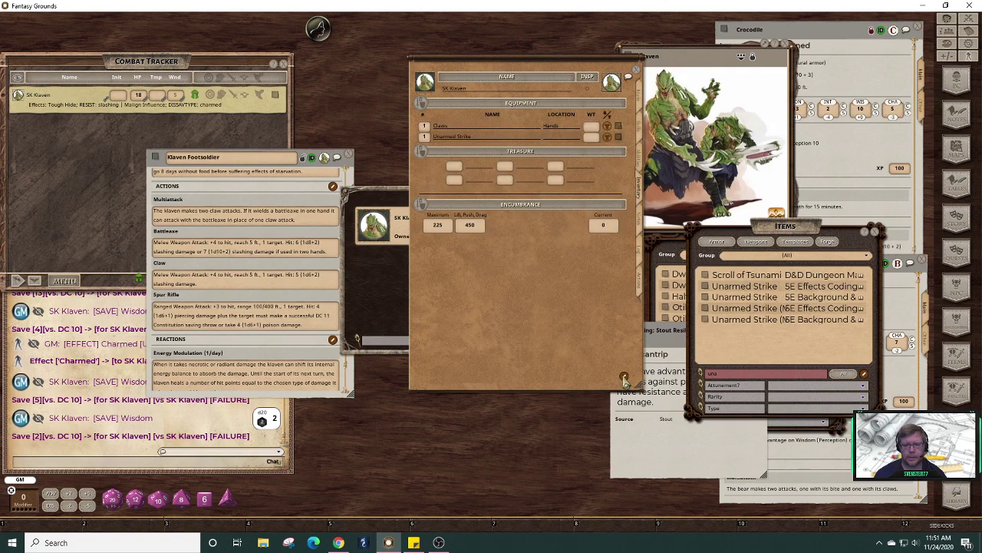
pyautogui.click(624, 378)
pyautogui.click(618, 137)
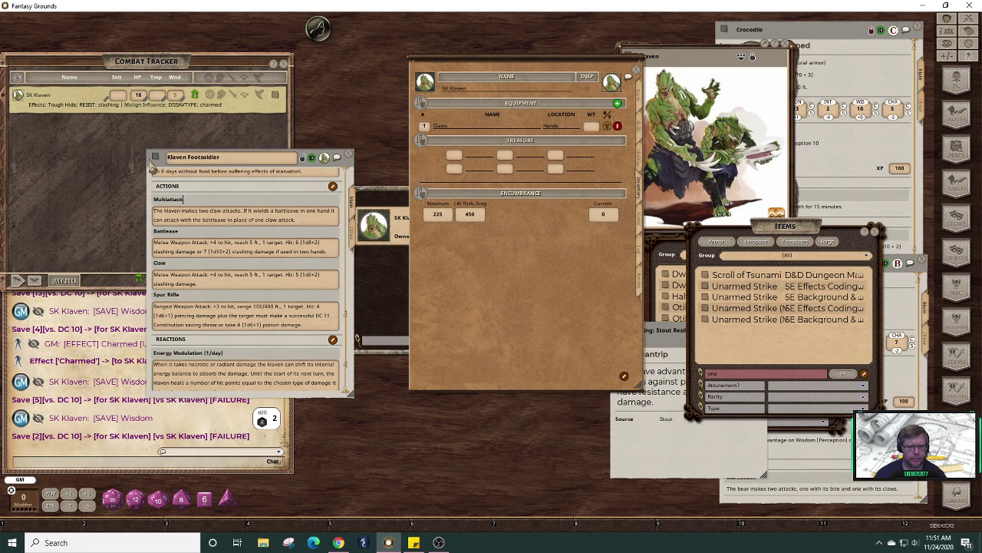
# - Move the Klaven Footsoldier sheet up, name SK Klaven's blank trait Multiattack, and open that trait
pyautogui.moveTo(153, 161); pyautogui.dragTo(129, 115)
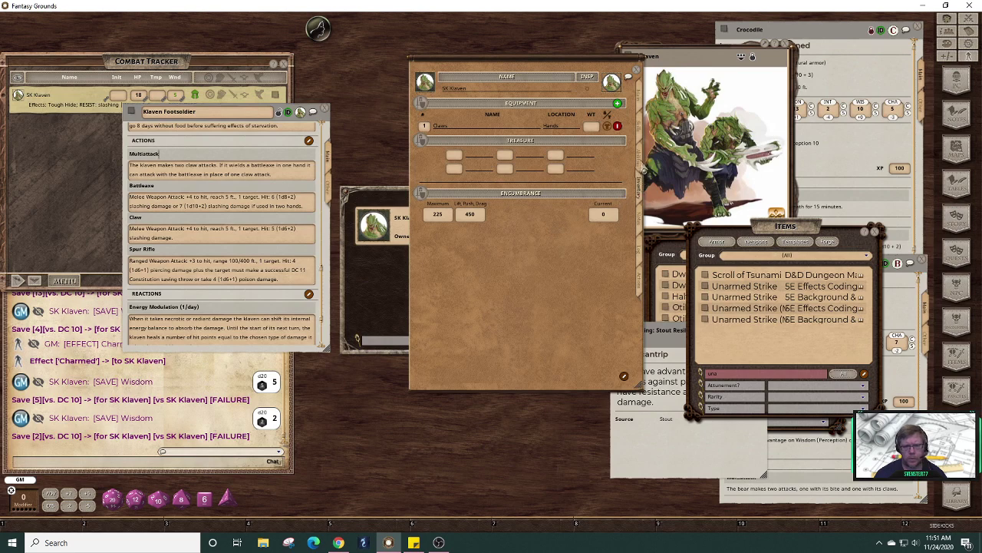
pyautogui.click(641, 162)
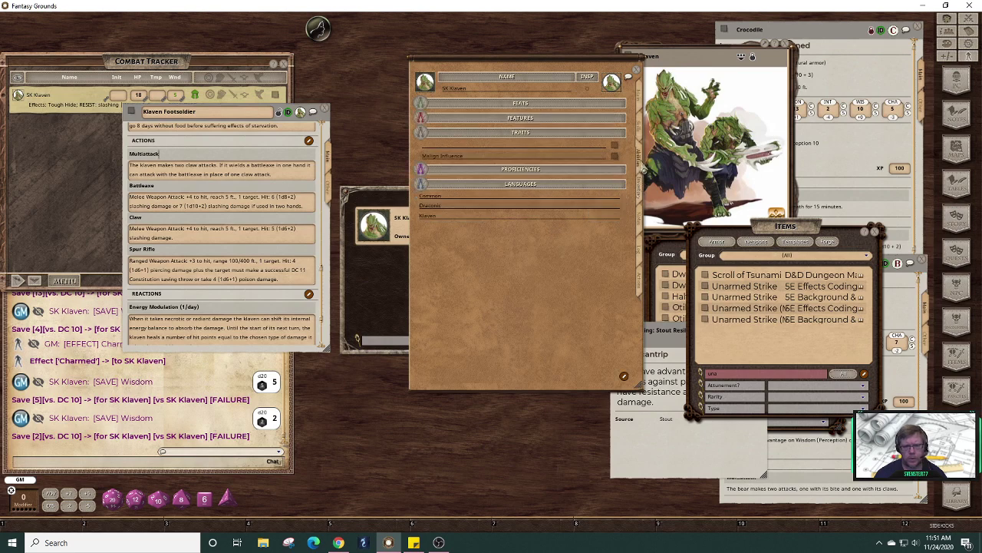
pyautogui.click(542, 148)
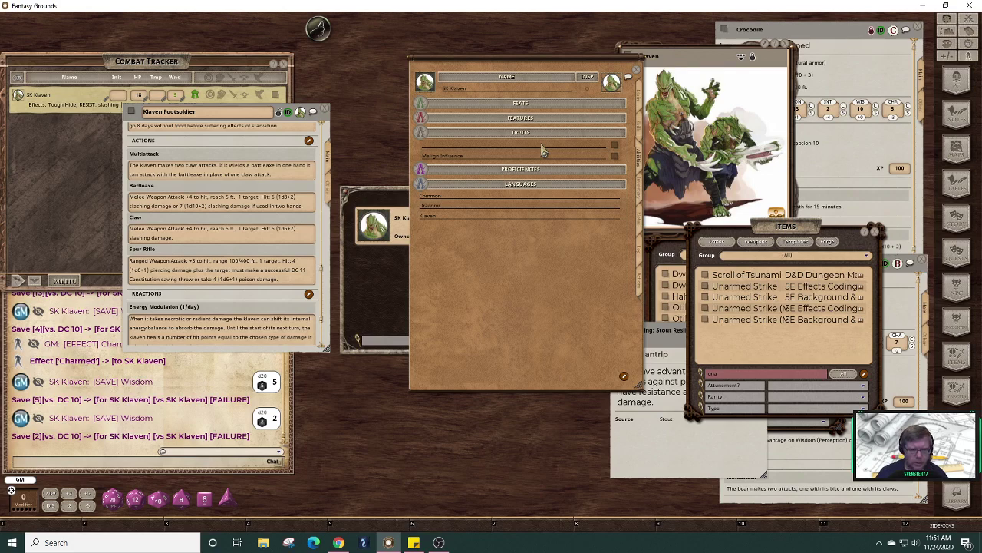
pyautogui.write('Multiattack')
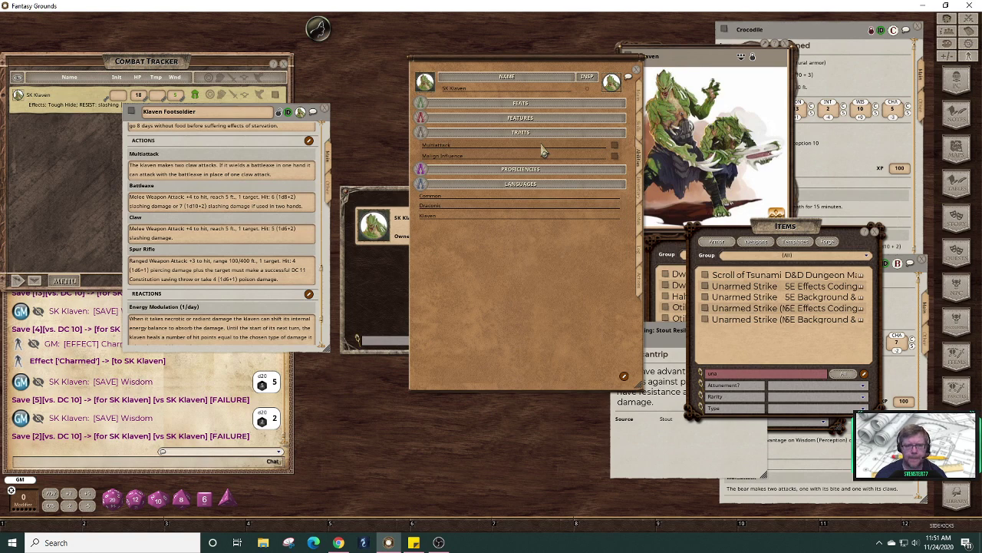
pyautogui.click(614, 151)
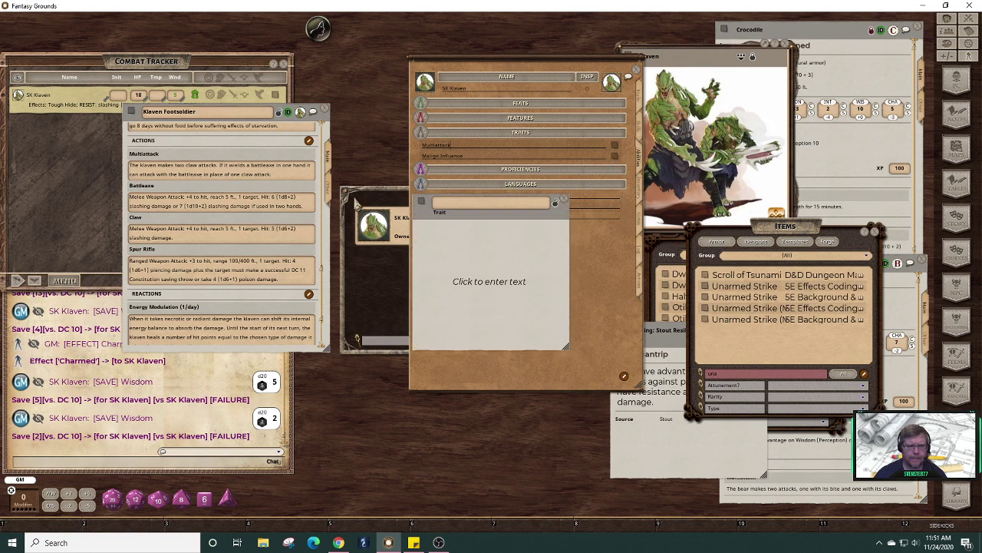
pyautogui.moveTo(129, 197); pyautogui.dragTo(184, 196)
pyautogui.click(185, 170)
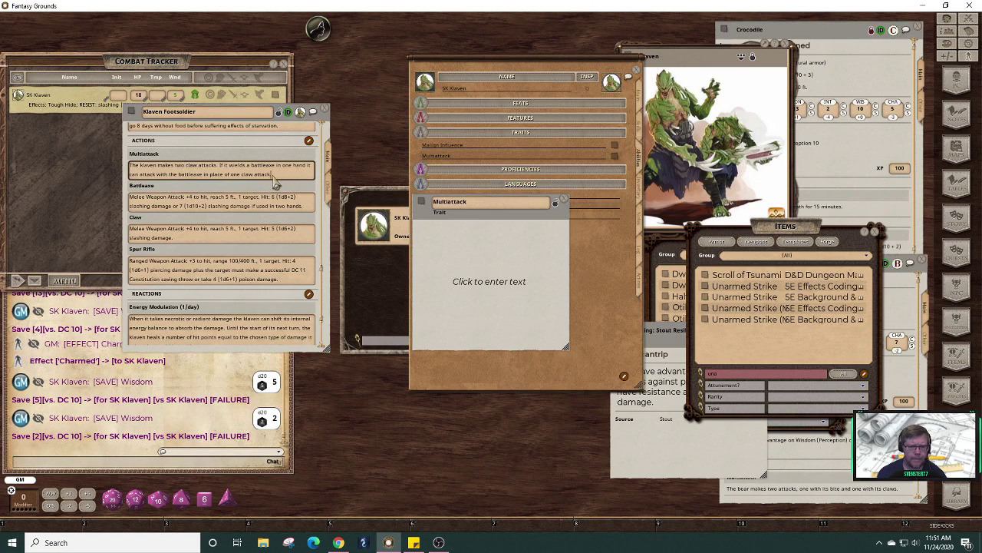
pyautogui.moveTo(266, 166); pyautogui.dragTo(274, 182)
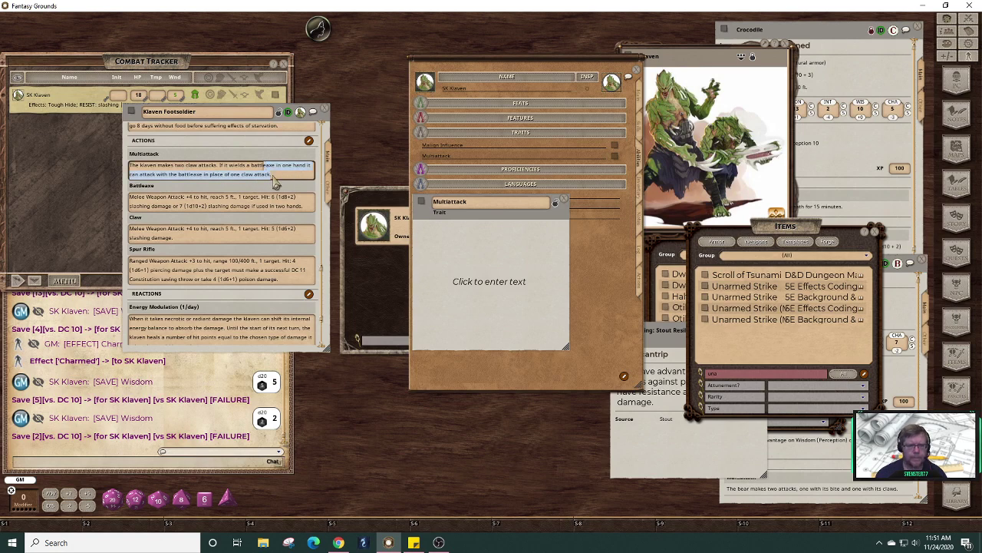
pyautogui.hotkey('shift', 'Left')
pyautogui.hotkey('shift', 'Left')
pyautogui.hotkey('shift', 'Left')
pyautogui.hotkey('shift', 'Left')
pyautogui.hotkey('shift', 'Left')
pyautogui.hotkey('shift', 'Left')
pyautogui.hotkey('shift', 'Left')
pyautogui.hotkey('shift', 'Left')
pyautogui.hotkey('shift', 'Left')
pyautogui.hotkey('shift', 'Left')
pyautogui.hotkey('shift', 'Left')
pyautogui.hotkey('shift', 'Left')
pyautogui.hotkey('shift', 'Left')
pyautogui.hotkey('shift', 'Left')
pyautogui.hotkey('shift', 'Left')
pyautogui.hotkey('shift', 'Left')
pyautogui.hotkey('shift', 'Left')
pyautogui.hotkey('shift', 'Left')
pyautogui.hotkey('shift', 'Left')
pyautogui.hotkey('shift', 'Left')
pyautogui.hotkey('ctrl', 'shift', 'Left')
pyautogui.hotkey('ctrl', 'shift', 'Left')
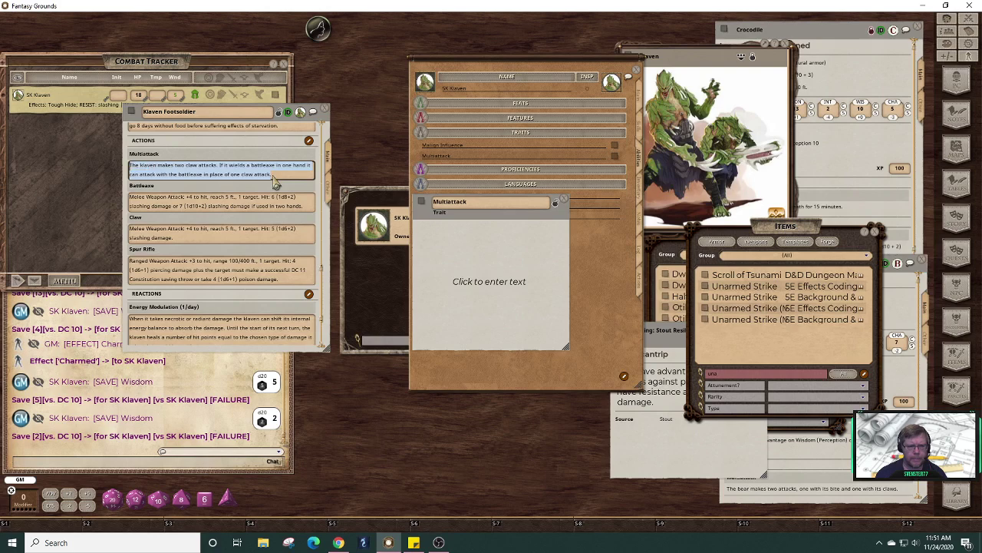
pyautogui.click(323, 201)
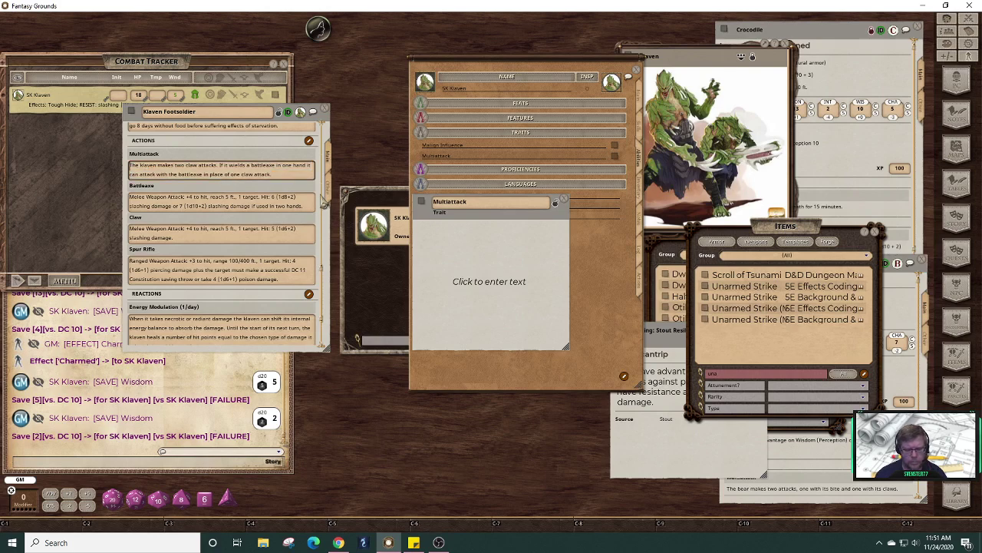
pyautogui.click(276, 176)
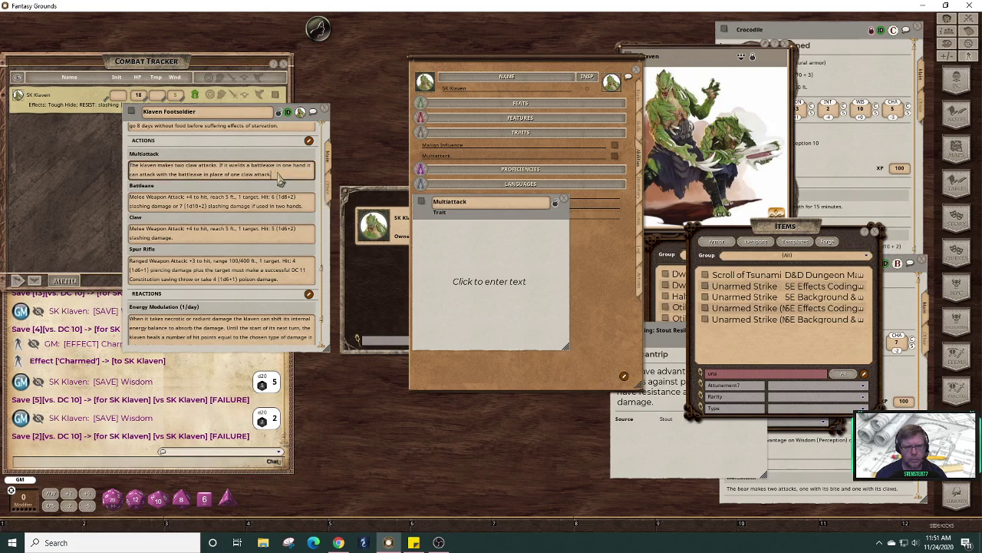
# - Copy the Klaven Footsoldier's full Multiattack description into SK Klaven's Multiattack trait, and close that trait
pyautogui.tripleClick(144, 168)
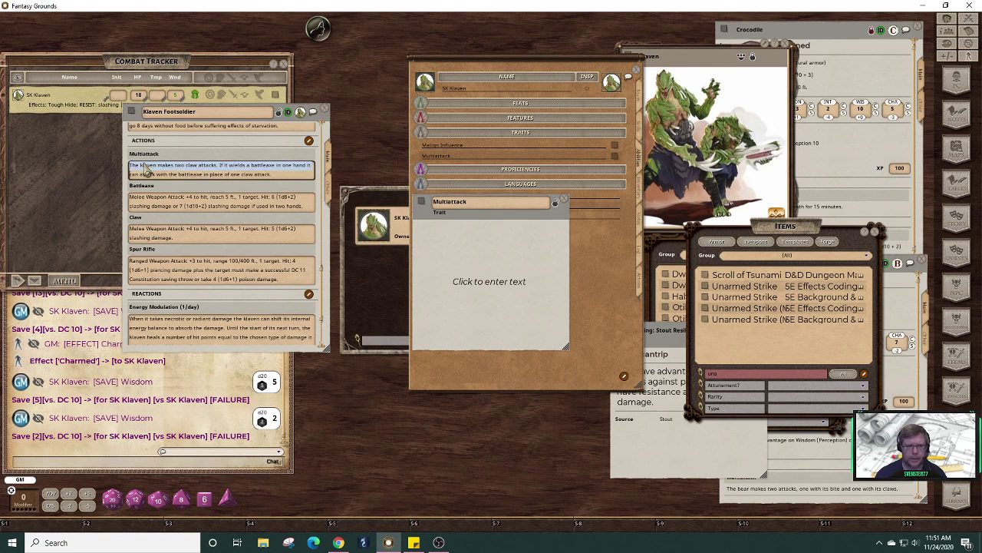
pyautogui.hotkey('shift', 'Right')
pyautogui.hotkey('shift', 'Right')
pyautogui.hotkey('shift', 'Right')
pyautogui.hotkey('shift', 'Right')
pyautogui.hotkey('shift', 'Right')
pyautogui.hotkey('shift', 'Right')
pyautogui.hotkey('shift', 'Right')
pyautogui.hotkey('shift', 'Right')
pyautogui.hotkey('shift', 'Right')
pyautogui.hotkey('shift', 'Right')
pyautogui.hotkey('shift', 'Right')
pyautogui.hotkey('shift', 'Right')
pyautogui.hotkey('shift', 'Right')
pyautogui.hotkey('shift', 'Right')
pyautogui.hotkey('shift', 'Right')
pyautogui.hotkey('shift', 'Right')
pyautogui.hotkey('shift', 'Right')
pyautogui.hotkey('shift', 'Right')
pyautogui.hotkey('shift', 'Right')
pyautogui.hotkey('shift', 'Right')
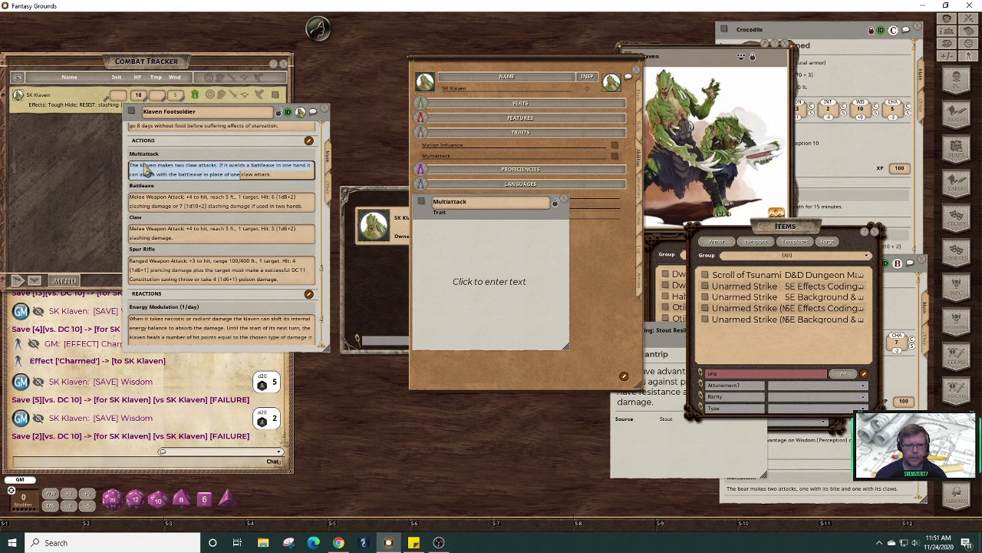
pyautogui.hotkey('shift', 'Right')
pyautogui.hotkey('shift', 'Right')
pyautogui.hotkey('shift', 'Right')
pyautogui.hotkey('shift', 'Right')
pyautogui.hotkey('shift', 'Right')
pyautogui.hotkey('shift', 'Right')
pyautogui.hotkey('shift', 'Right')
pyautogui.hotkey('shift', 'Right')
pyautogui.hotkey('shift', 'Right')
pyautogui.hotkey('shift', 'Right')
pyautogui.hotkey('shift', 'Right')
pyautogui.hotkey('shift', 'Right')
pyautogui.hotkey('shift', 'Right')
pyautogui.hotkey('ctrl', 'c')
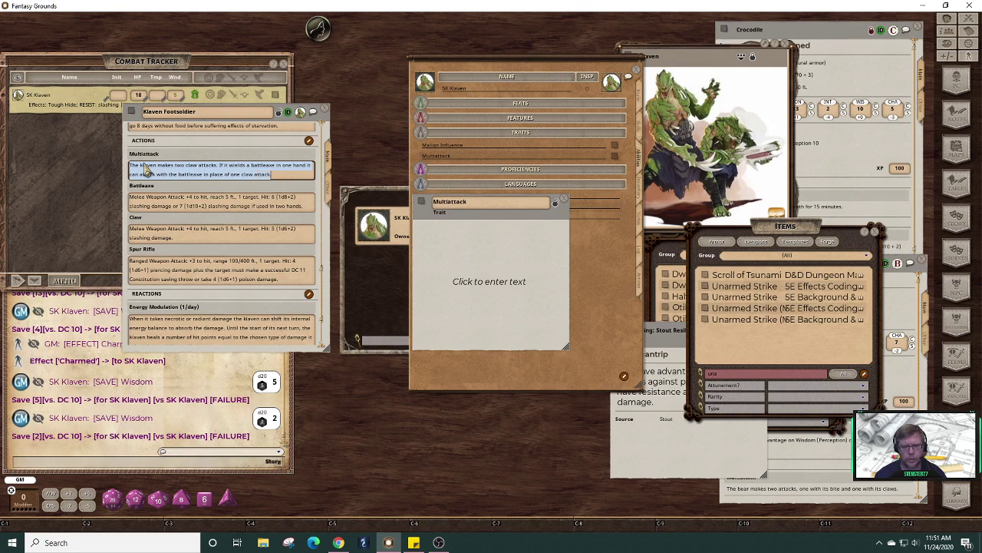
pyautogui.click(387, 144)
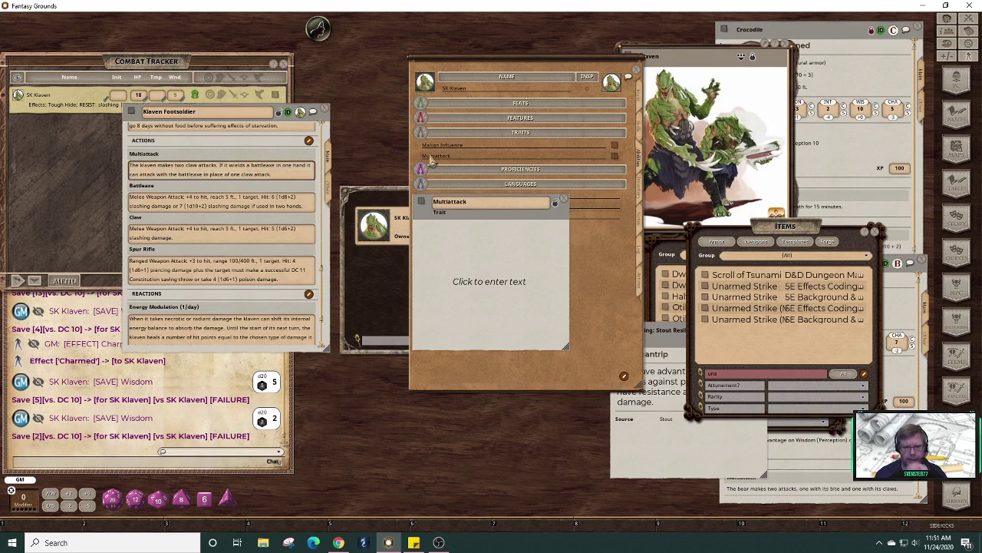
pyautogui.click(517, 238)
pyautogui.hotkey('ctrl', 'v')
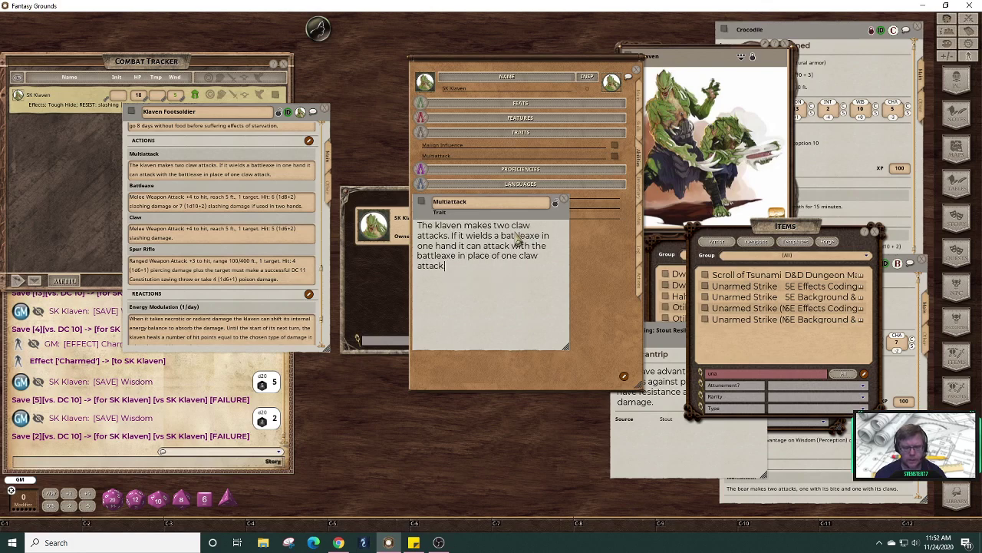
pyautogui.click(558, 213)
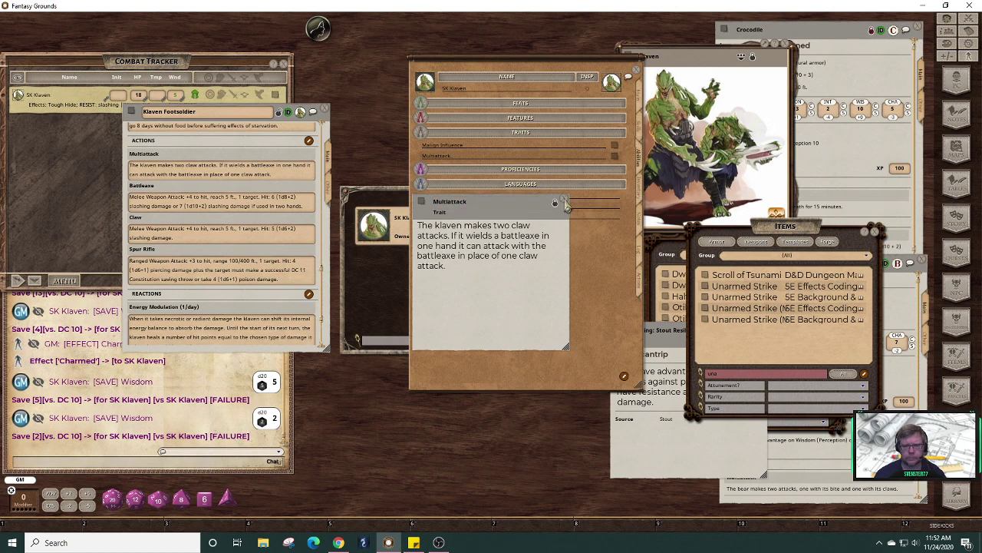
pyautogui.click(572, 201)
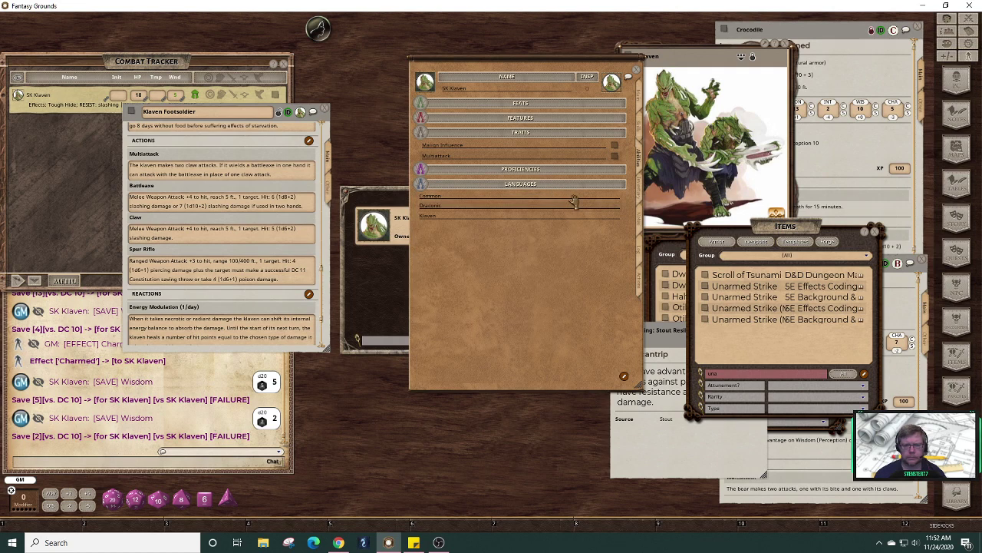
# - Add a Battleaxe proficiency to SK Klaven and finish editing the list
pyautogui.click(625, 375)
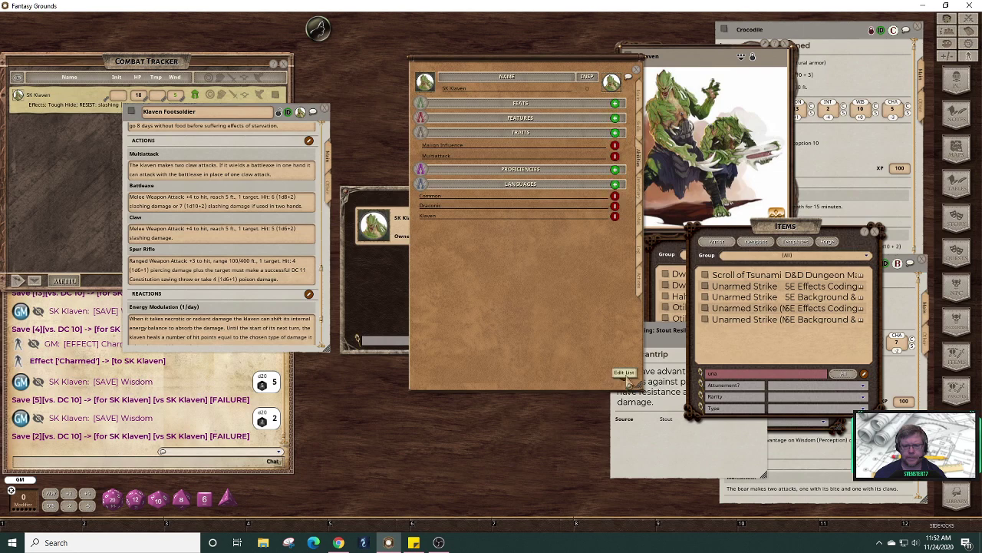
pyautogui.click(614, 170)
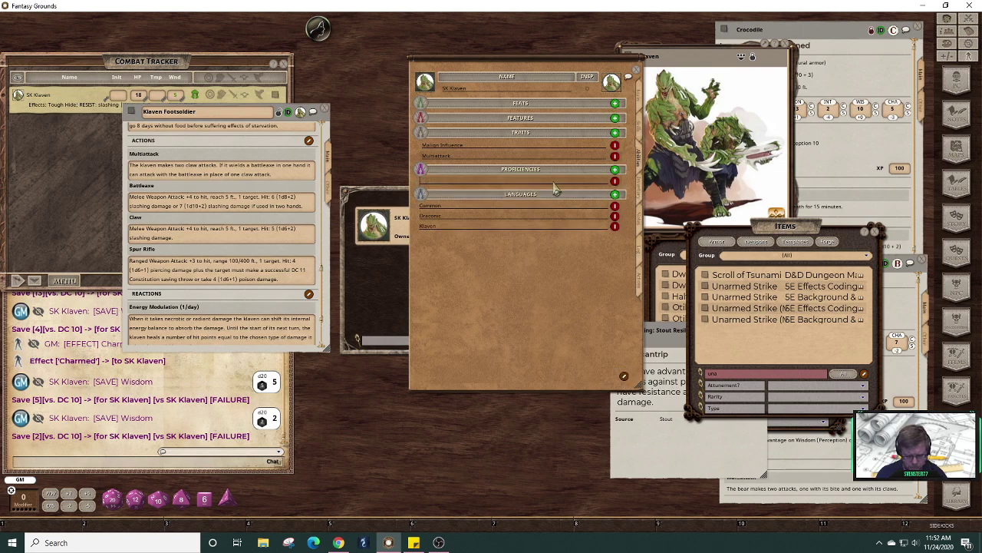
pyautogui.write('Ba')
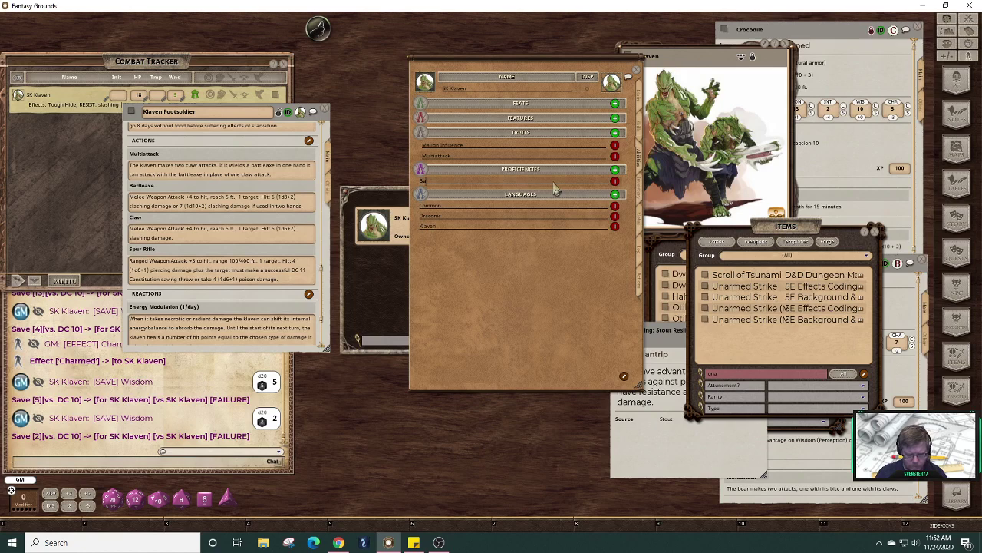
pyautogui.write('ttleaxe')
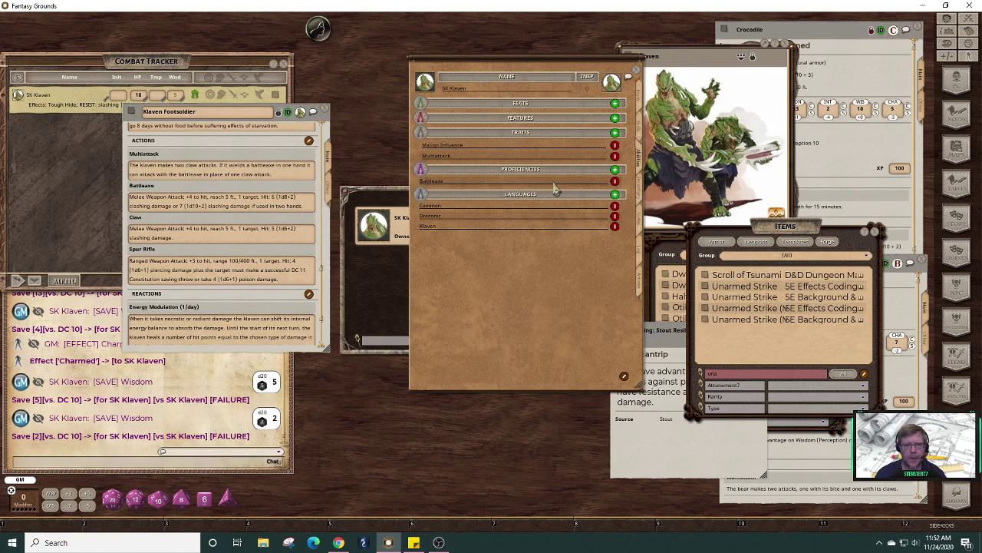
pyautogui.click(623, 376)
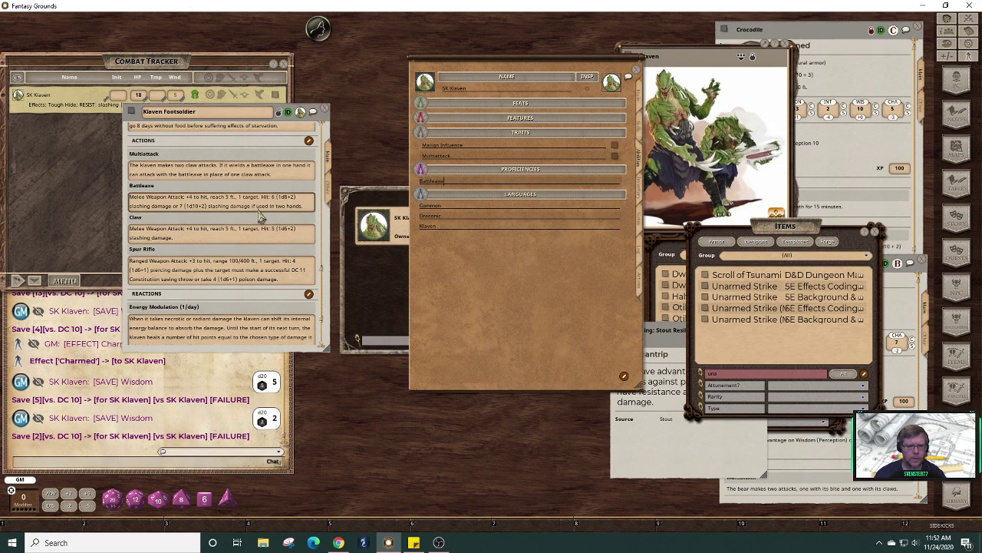
# - Add a trait named Energy Modulation to SK Klaven and open that trait
pyautogui.moveTo(295, 261); pyautogui.dragTo(315, 269)
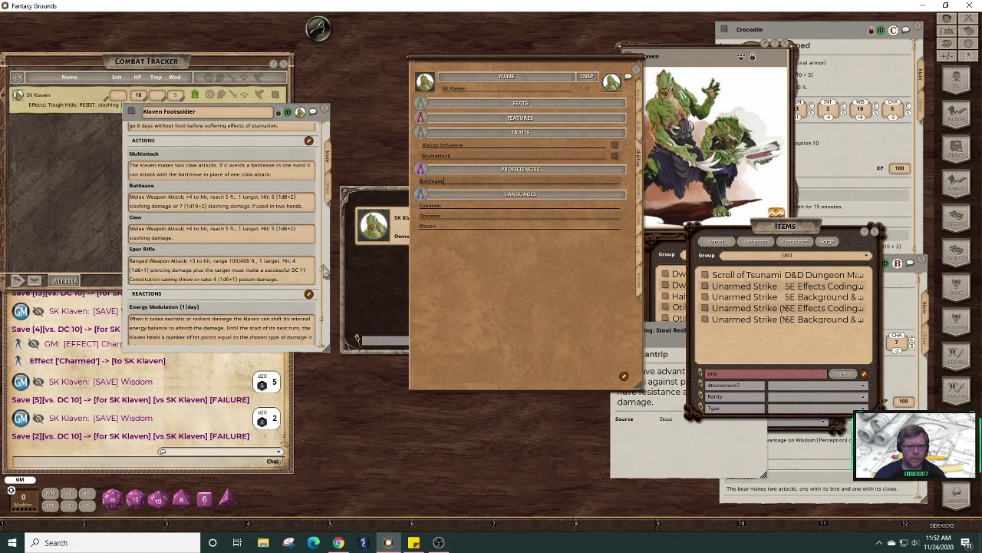
pyautogui.scroll(-3, 327, 307)
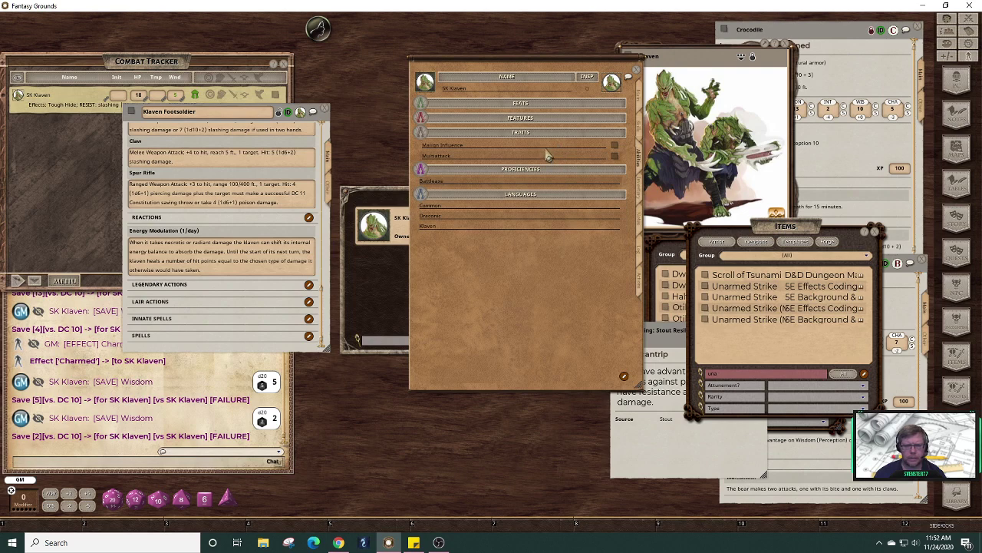
pyautogui.click(624, 375)
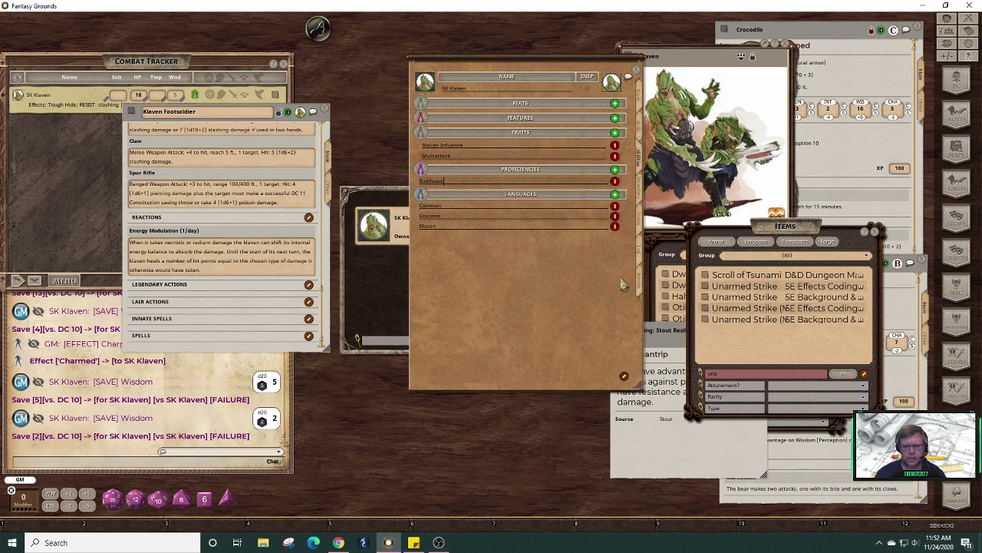
pyautogui.click(614, 132)
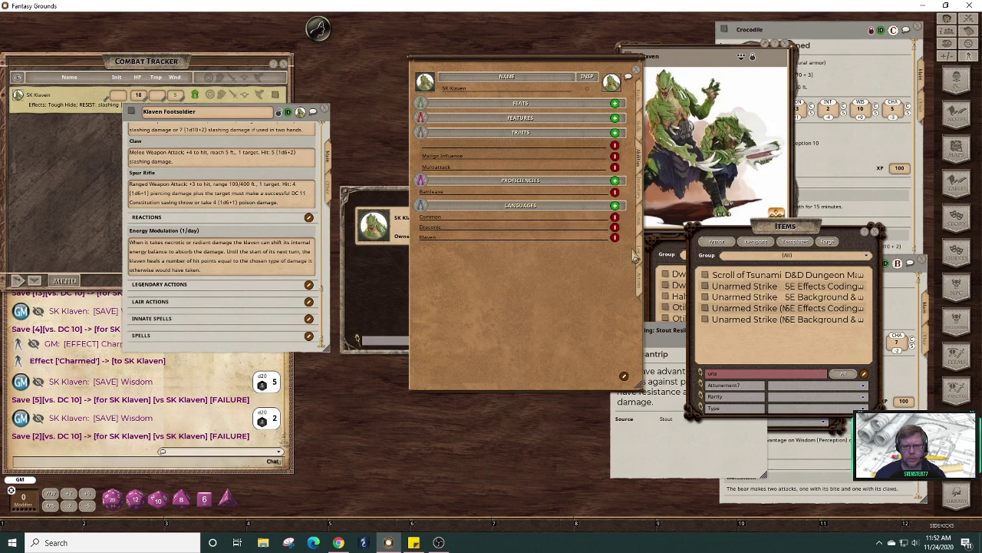
pyautogui.click(624, 375)
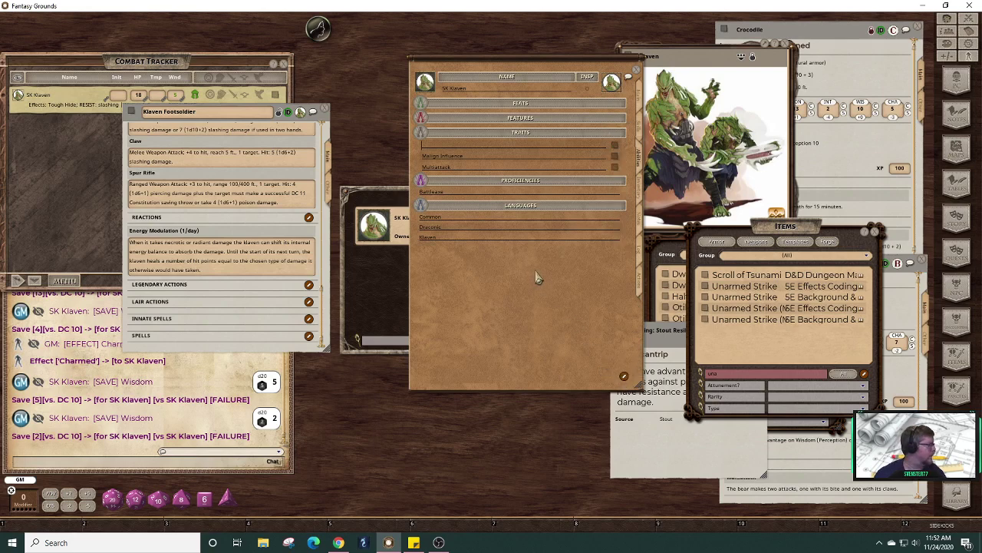
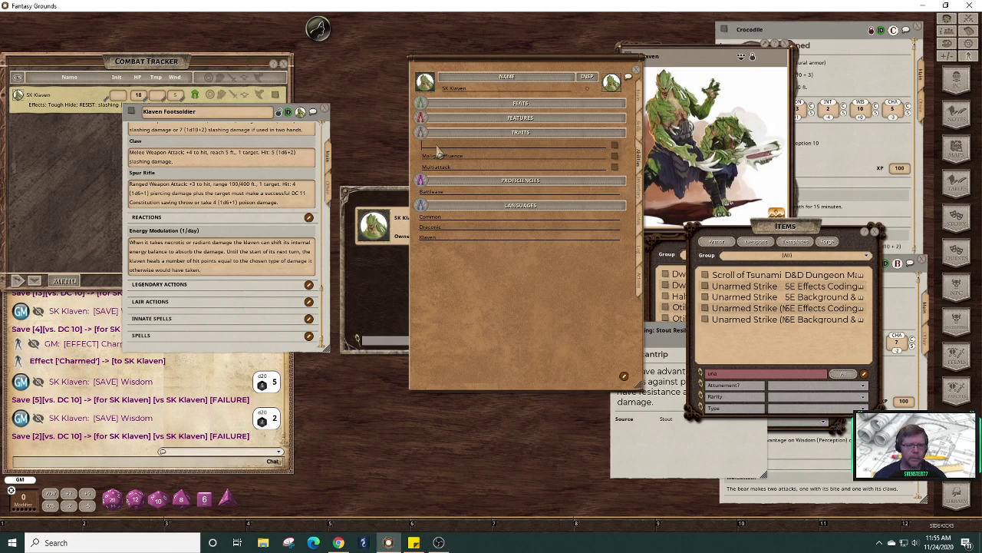
pyautogui.write('Steel')
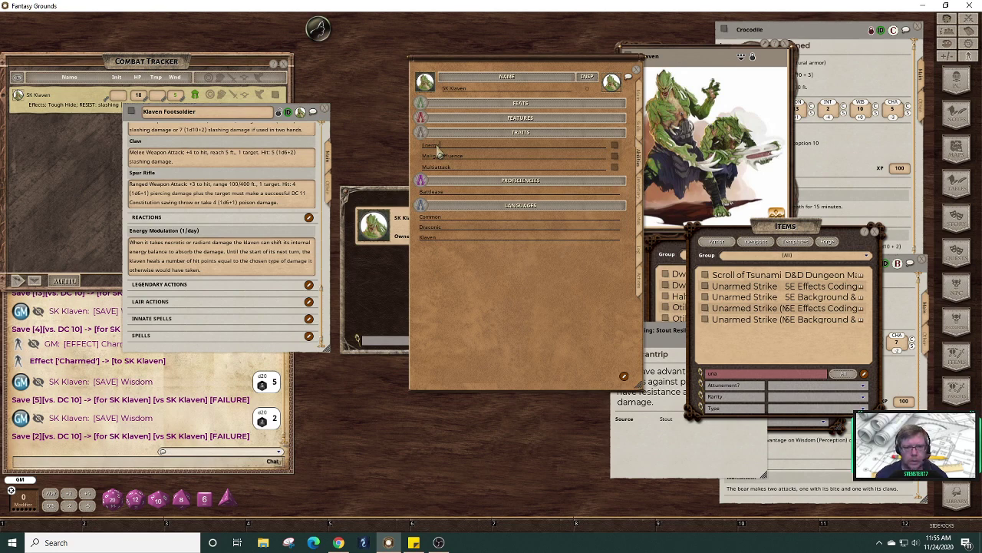
pyautogui.write(' Modulation')
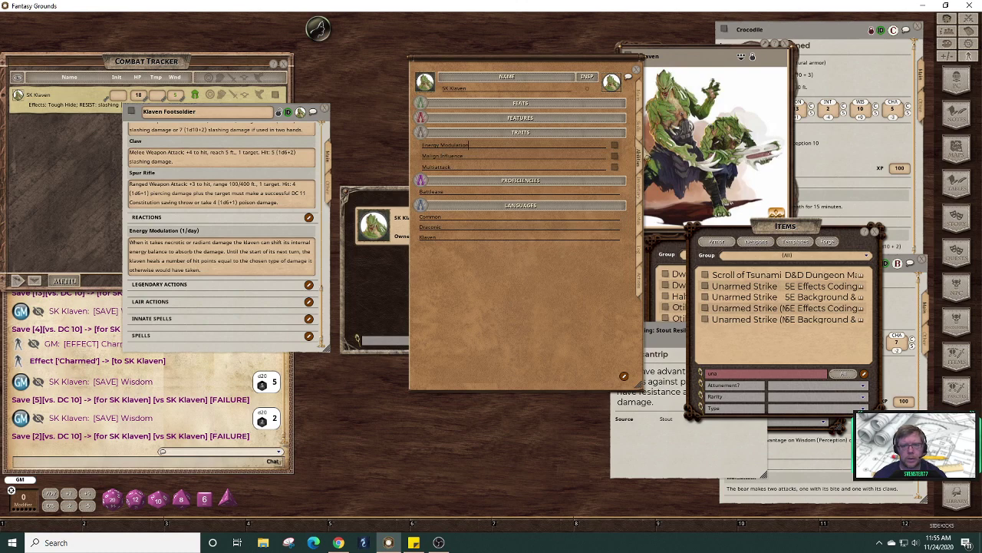
pyautogui.click(615, 146)
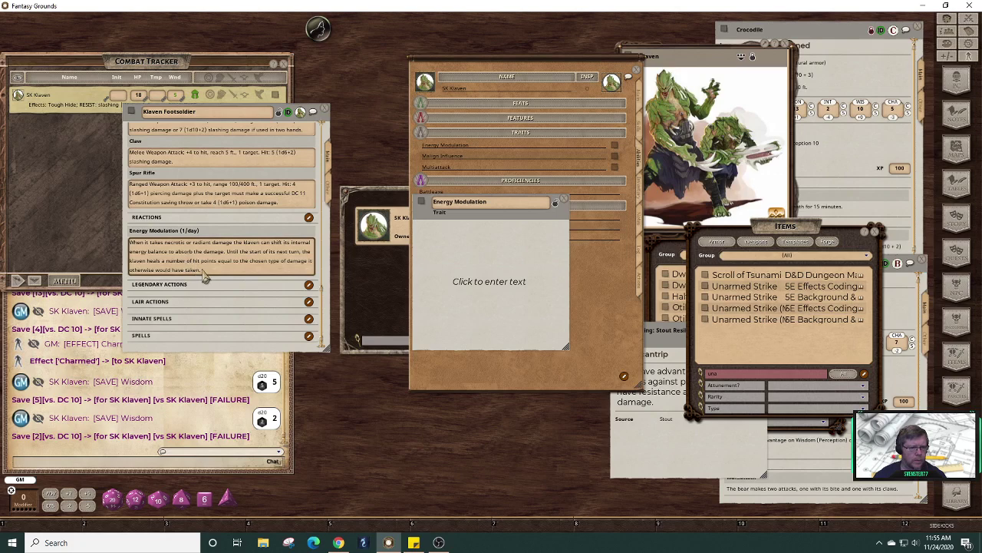
# - Try to copy the Klaven Footsoldier's Energy Modulation description into the open trait
pyautogui.hotkey('shift', 'Up')
pyautogui.hotkey('shift', 'Up')
pyautogui.hotkey('shift', 'Up')
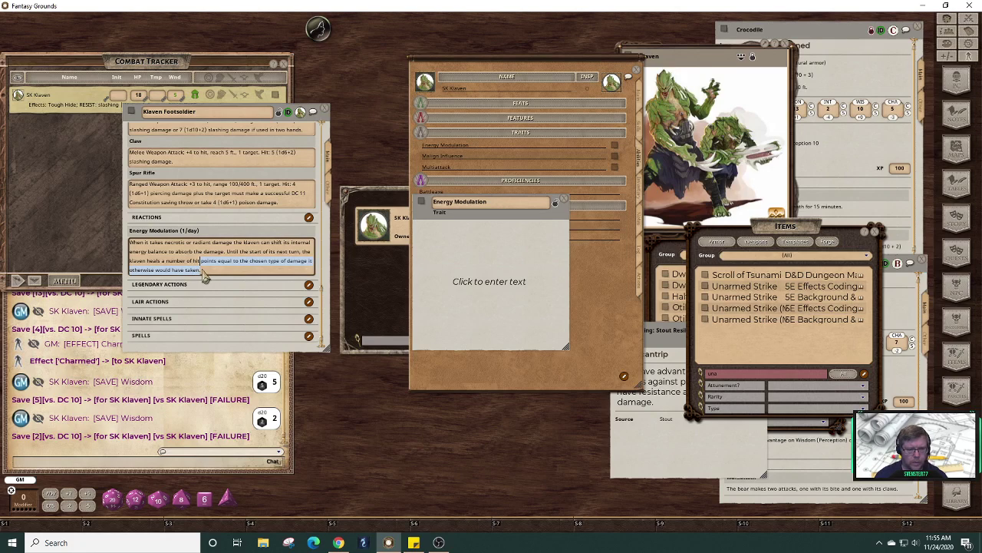
pyautogui.hotkey('shift', 'Left')
pyautogui.hotkey('shift', 'Left')
pyautogui.hotkey('shift', 'Left')
pyautogui.hotkey('shift', 'Left')
pyautogui.hotkey('shift', 'Left')
pyautogui.hotkey('shift', 'Left')
pyautogui.hotkey('shift', 'Left')
pyautogui.hotkey('shift', 'Left')
pyautogui.hotkey('shift', 'Left')
pyautogui.hotkey('shift', 'Left')
pyautogui.hotkey('shift', 'Left')
pyautogui.hotkey('shift', 'Left')
pyautogui.hotkey('shift', 'Left')
pyautogui.hotkey('shift', 'Left')
pyautogui.hotkey('shift', 'Left')
pyautogui.hotkey('shift', 'Left')
pyautogui.hotkey('shift', 'Left')
pyautogui.hotkey('shift', 'Left')
pyautogui.hotkey('shift', 'Left')
pyautogui.hotkey('shift', 'Left')
pyautogui.hotkey('shift', 'Left')
pyautogui.hotkey('shift', 'Left')
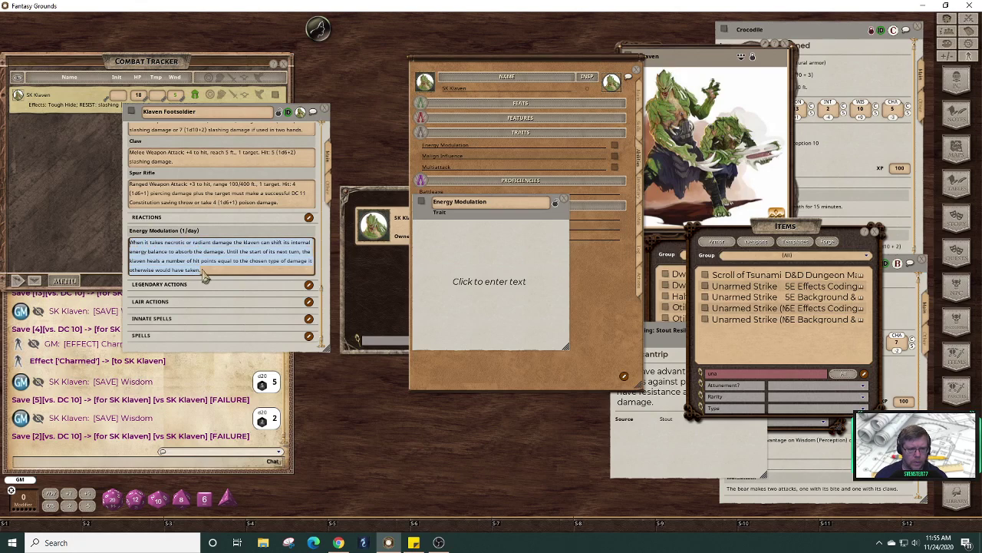
pyautogui.click(206, 278)
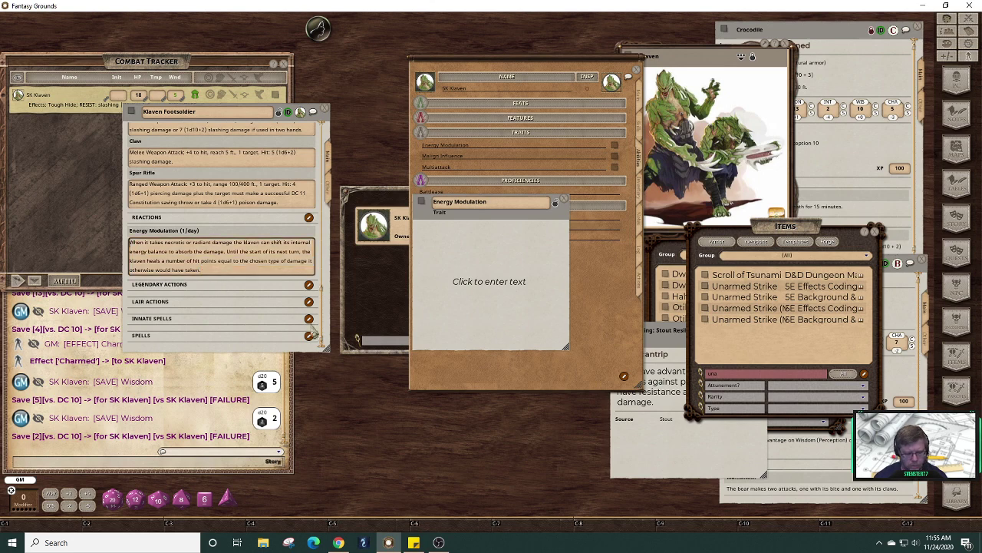
pyautogui.click(494, 267)
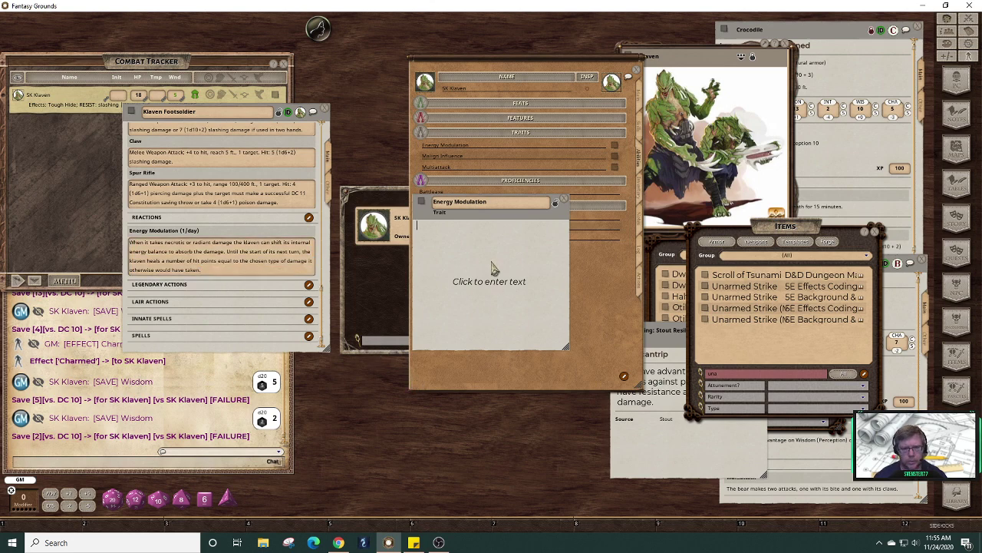
pyautogui.write('The klaven makes two claw attacks. If it wields a battleaxe in one hand it can attack with the battleaxe in place of one claw attack.')
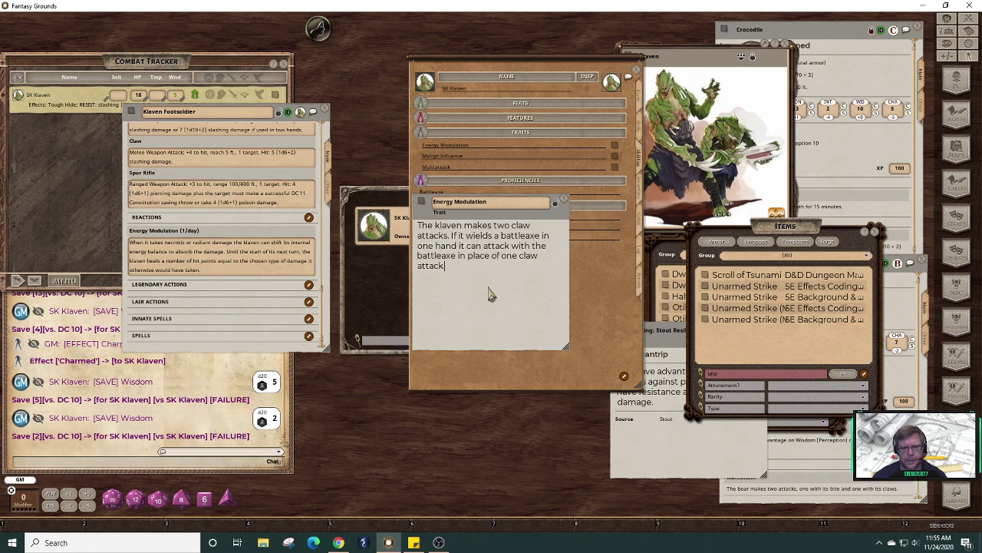
# - Replace all text in the Energy Modulation trait with the Klaven Footsoldier's full Energy Modulation reaction description
pyautogui.click(223, 261)
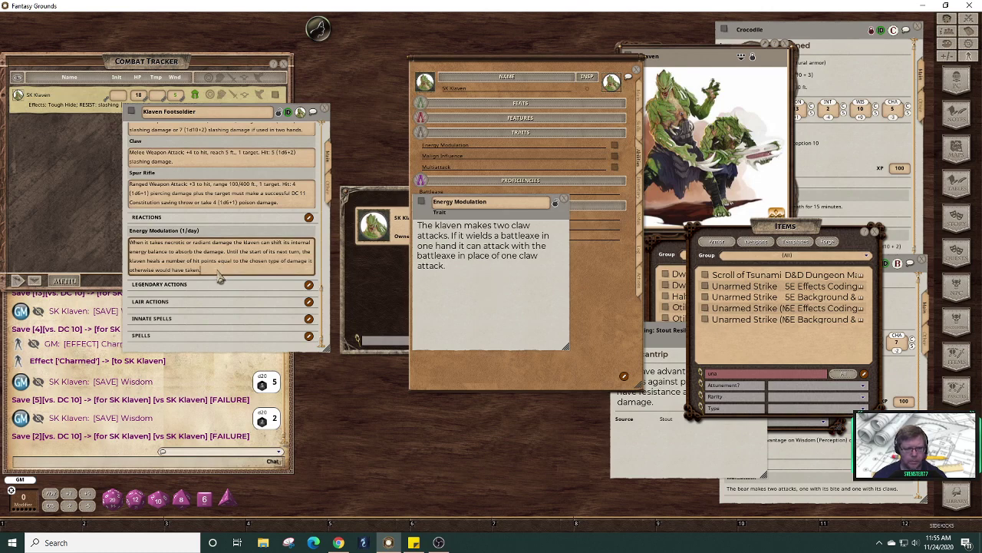
pyautogui.hotkey('ctrl', 'shift', 'End')
pyautogui.hotkey('shift', 'Up')
pyautogui.hotkey('shift', 'Up')
pyautogui.hotkey('shift', 'Left')
pyautogui.hotkey('shift', 'Left')
pyautogui.hotkey('shift', 'Left')
pyautogui.hotkey('shift', 'Left')
pyautogui.hotkey('shift', 'Left')
pyautogui.hotkey('shift', 'Left')
pyautogui.hotkey('shift', 'Left')
pyautogui.hotkey('shift', 'Left')
pyautogui.hotkey('shift', 'Left')
pyautogui.hotkey('shift', 'Left')
pyautogui.hotkey('shift', 'Left')
pyautogui.hotkey('shift', 'Left')
pyautogui.hotkey('shift', 'Left')
pyautogui.hotkey('shift', 'Left')
pyautogui.hotkey('shift', 'Left')
pyautogui.hotkey('shift', 'Left')
pyautogui.hotkey('shift', 'Left')
pyautogui.hotkey('shift', 'Left')
pyautogui.hotkey('shift', 'Left')
pyautogui.hotkey('shift', 'Left')
pyautogui.hotkey('ctrl', 'c')
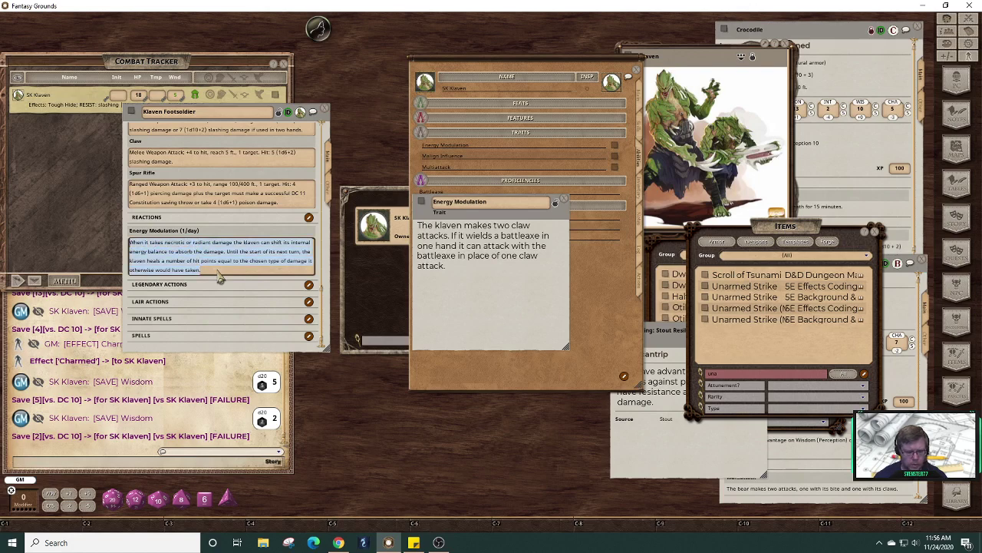
pyautogui.click(435, 321)
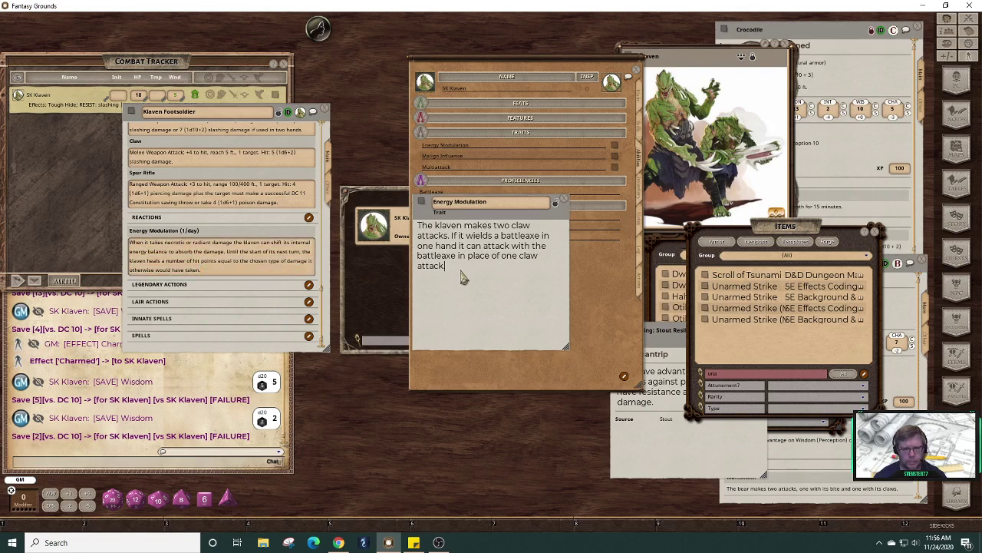
pyautogui.hotkey('ctrl', 'a')
pyautogui.hotkey('ctrl', 'v')
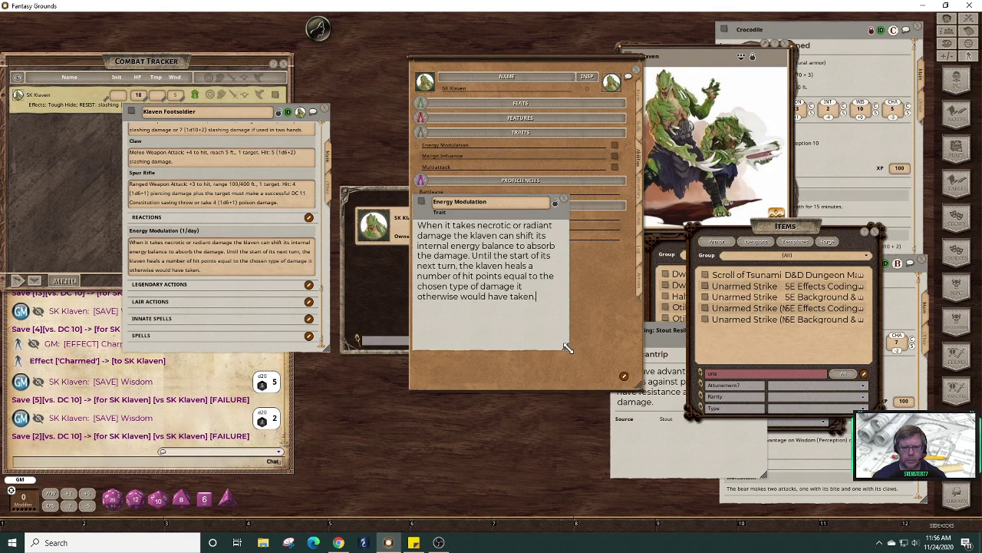
# - Widen the Energy Modulation trait window and retype the end of its description as "damage it otherwise would have taken."
pyautogui.moveTo(567, 346); pyautogui.dragTo(618, 324)
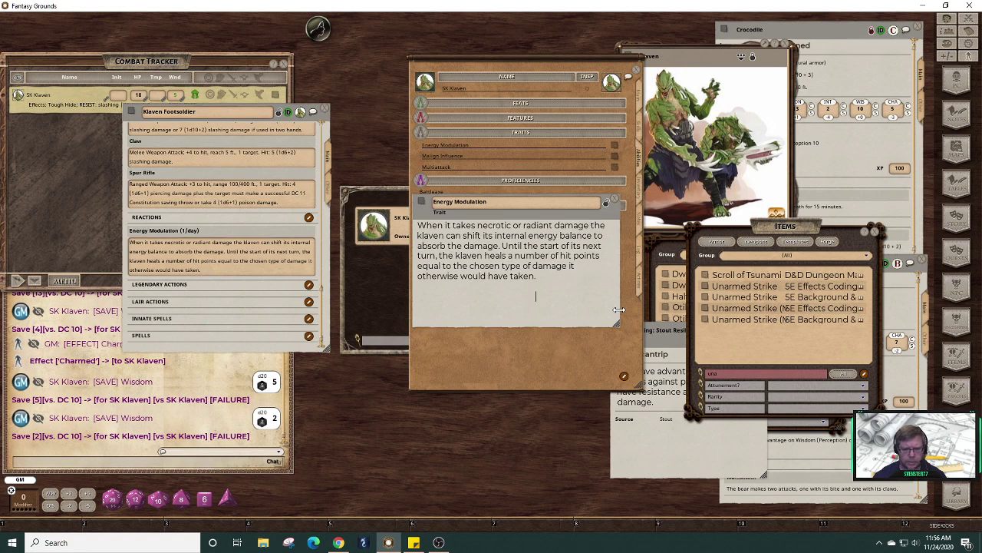
pyautogui.press('BackSpace')
pyautogui.press('BackSpace')
pyautogui.press('BackSpace')
pyautogui.press('BackSpace')
pyautogui.press('BackSpace')
pyautogui.press('BackSpace')
pyautogui.press('BackSpace')
pyautogui.press('BackSpace')
pyautogui.press('BackSpace')
pyautogui.press('BackSpace')
pyautogui.press('BackSpace')
pyautogui.press('BackSpace')
pyautogui.press('BackSpace')
pyautogui.press('BackSpace')
pyautogui.press('BackSpace')
pyautogui.press('BackSpace')
pyautogui.press('BackSpace')
pyautogui.press('BackSpace')
pyautogui.press('BackSpace')
pyautogui.press('BackSpace')
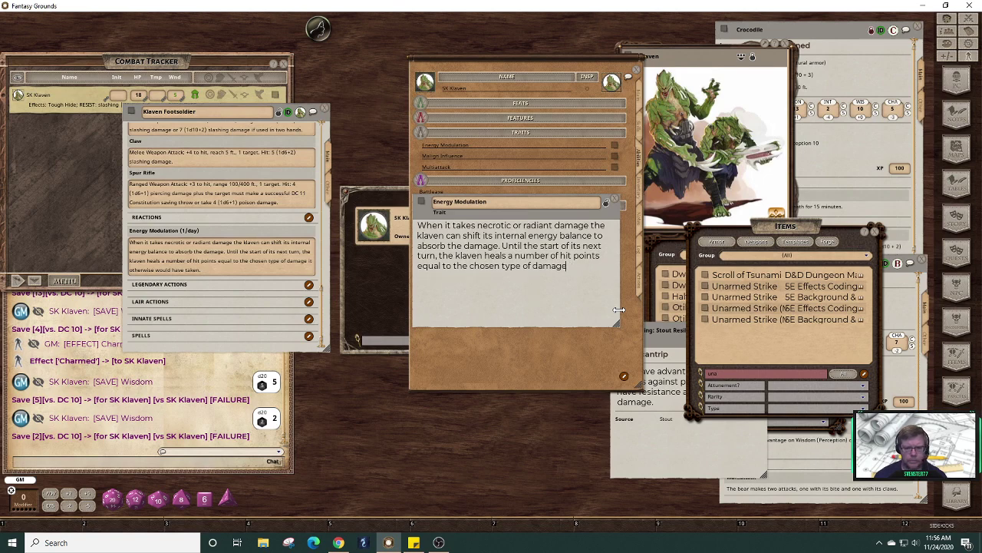
pyautogui.press('ctrl')
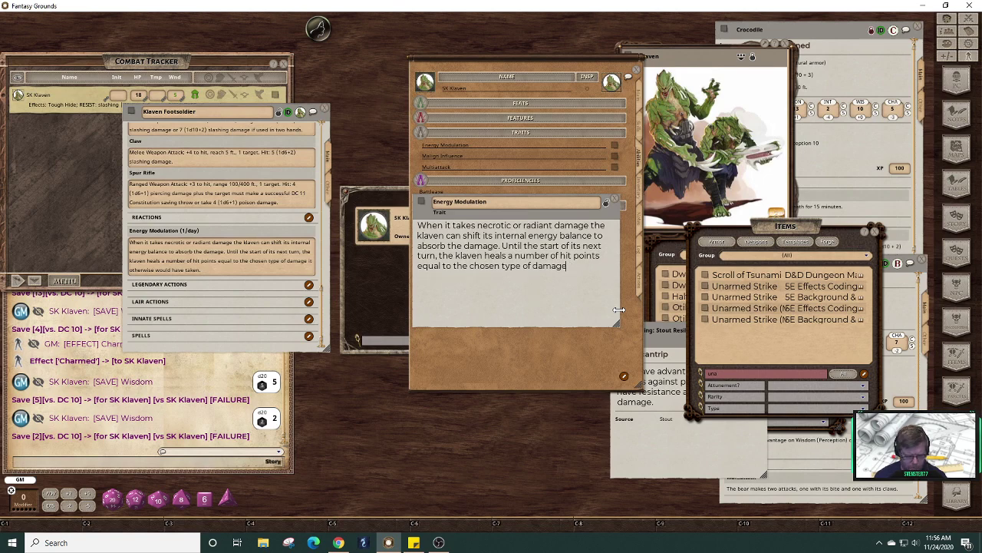
pyautogui.write('it otherwise')
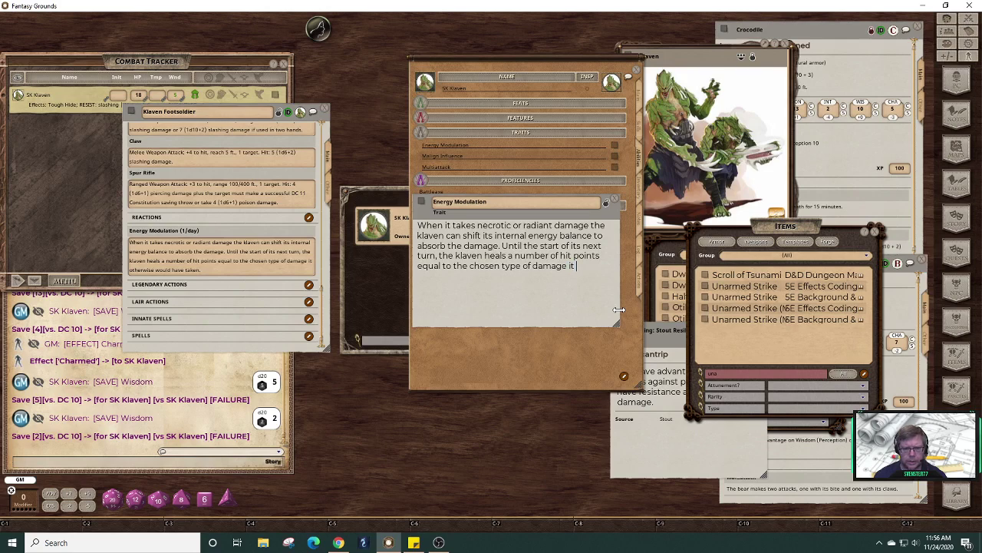
pyautogui.press('ctrl')
pyautogui.write('would have taken.')
# - Cut the whole Energy Modulation description, paste it back, widen the window further and retype the ending of "taken."
pyautogui.hotkey('ctrl', 'a')
pyautogui.hotkey('ctrl', 'x')
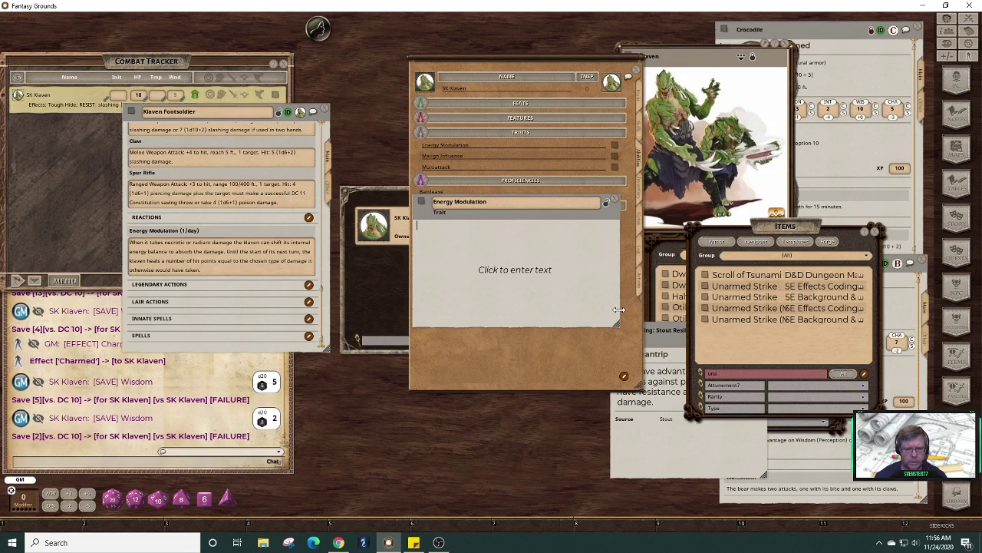
pyautogui.hotkey('ctrl', 'v')
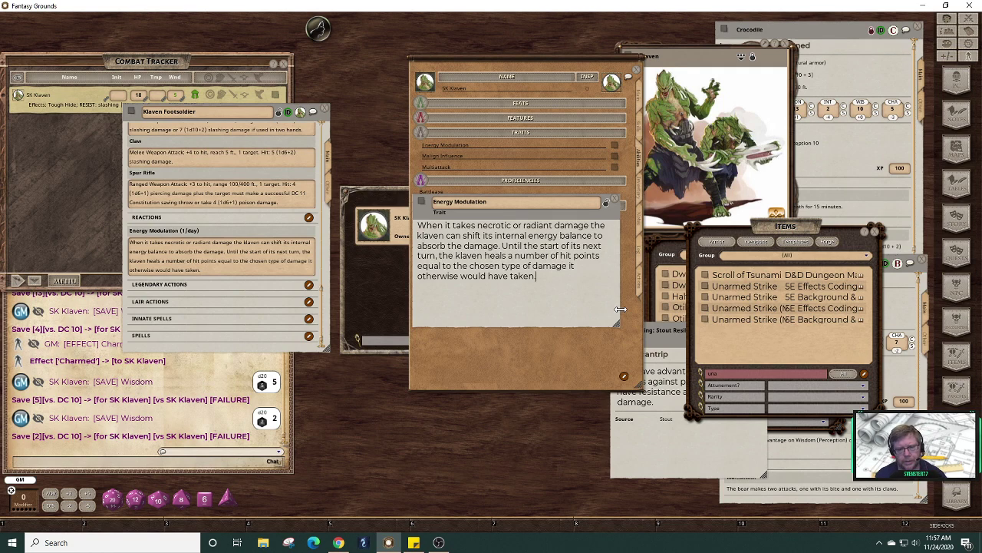
pyautogui.moveTo(620, 309); pyautogui.dragTo(635, 310)
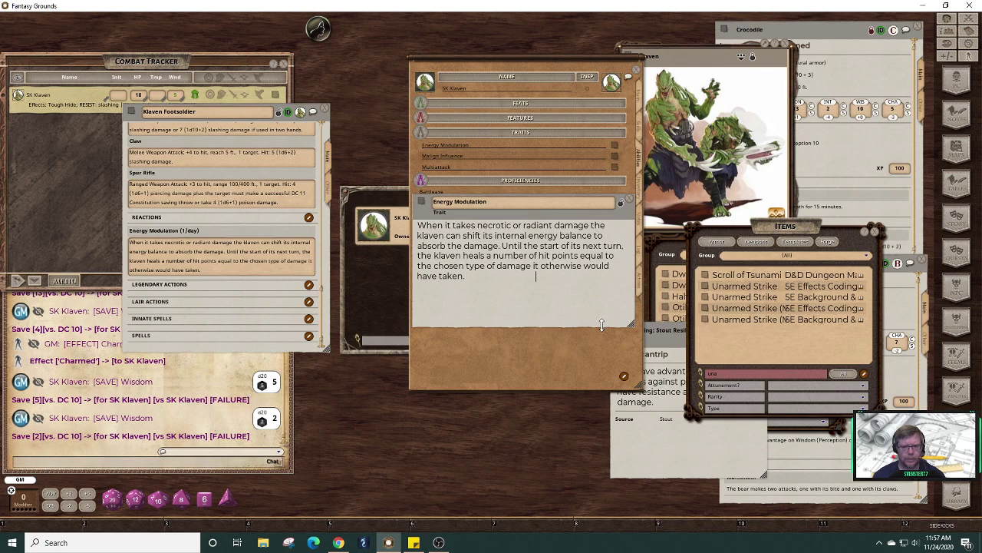
pyautogui.press('BackSpace')
pyautogui.press('BackSpace')
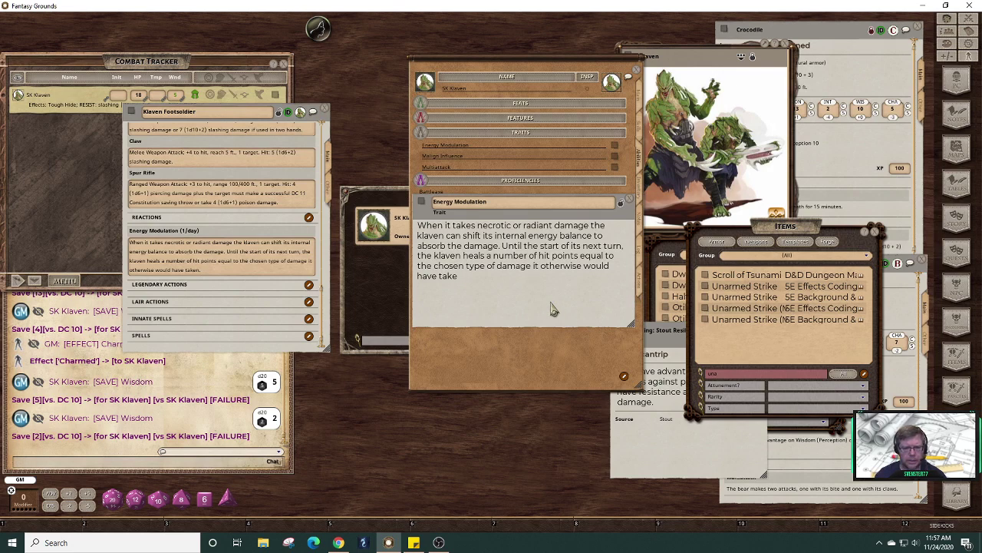
pyautogui.write('n.')
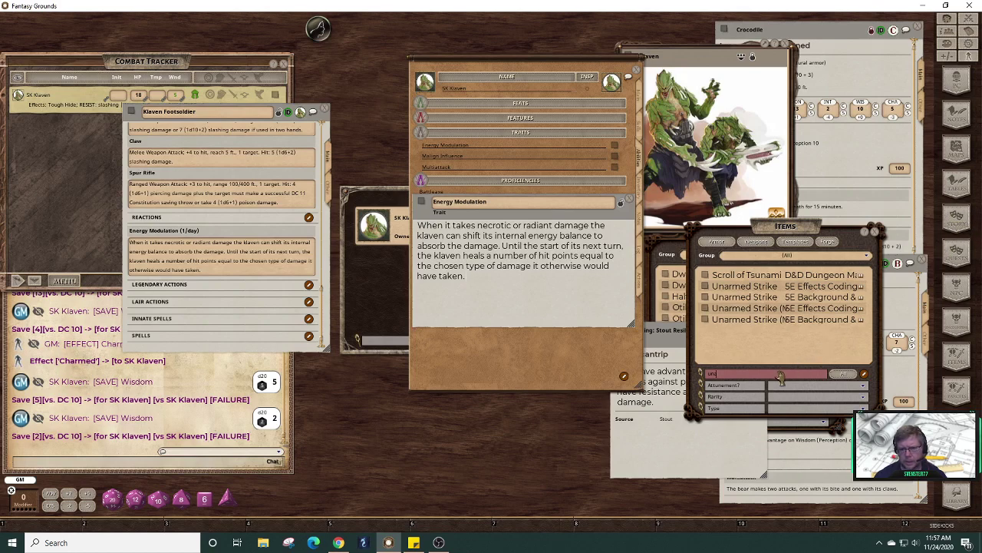
# - Close the Items list and search the Spells list for "channel"
pyautogui.click(876, 232)
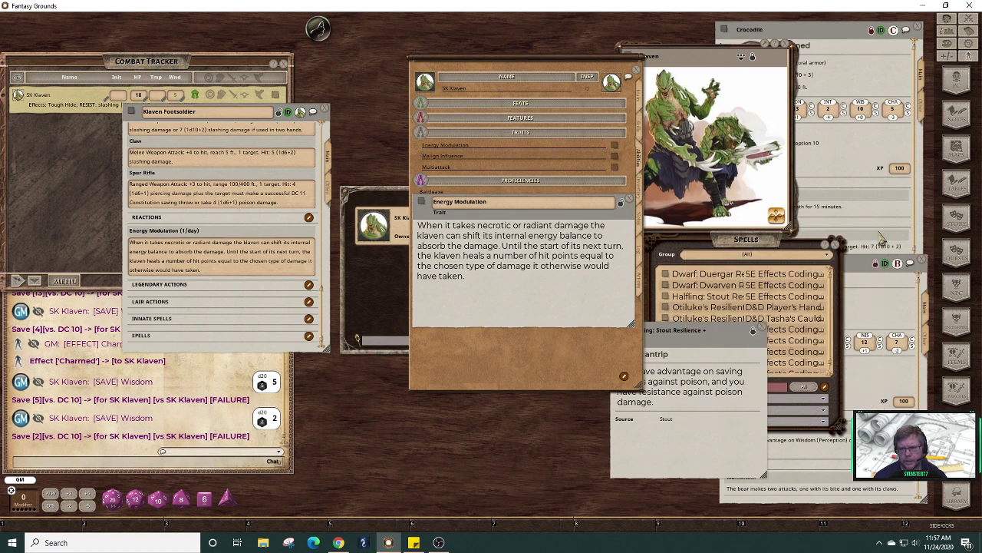
pyautogui.click(788, 361)
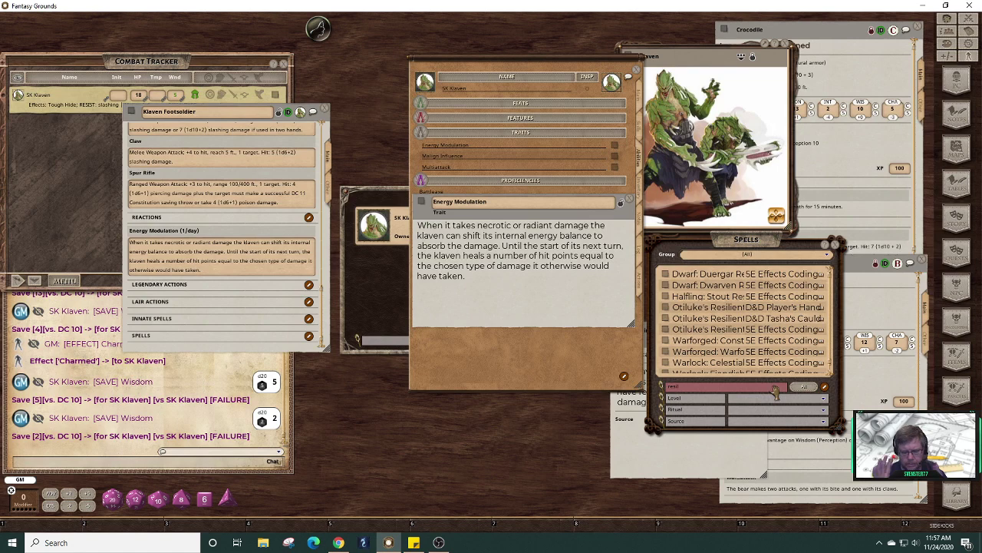
pyautogui.press('BackSpace')
pyautogui.press('BackSpace')
pyautogui.press('BackSpace')
pyautogui.press('BackSpace')
pyautogui.press('BackSpace')
pyautogui.write('channel')
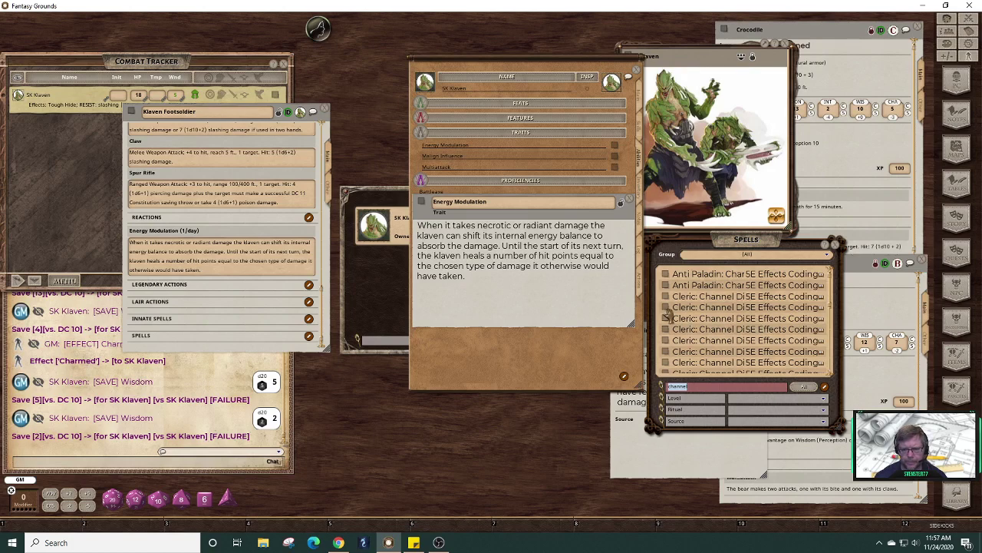
# - Open the Cleric Channel Divinity: Artisan's Blessing spell, read its description through to the end and close it
pyautogui.click(667, 318)
pyautogui.moveTo(520, 212); pyautogui.dragTo(735, 111)
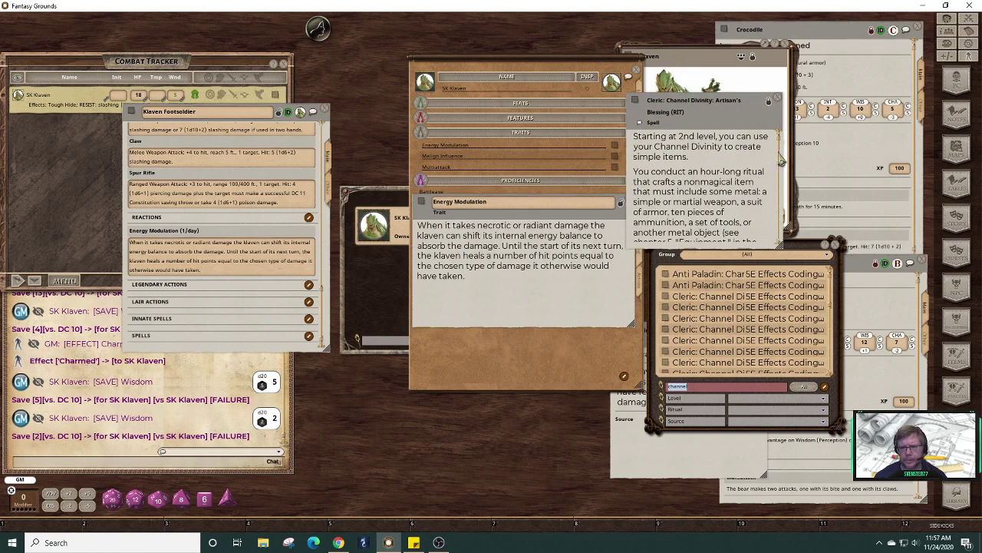
pyautogui.moveTo(778, 166)
pyautogui.mouseDown()
pyautogui.moveTo(786, 234)
pyautogui.moveTo(783, 151)
pyautogui.mouseUp()
pyautogui.moveTo(782, 151); pyautogui.dragTo(775, 234)
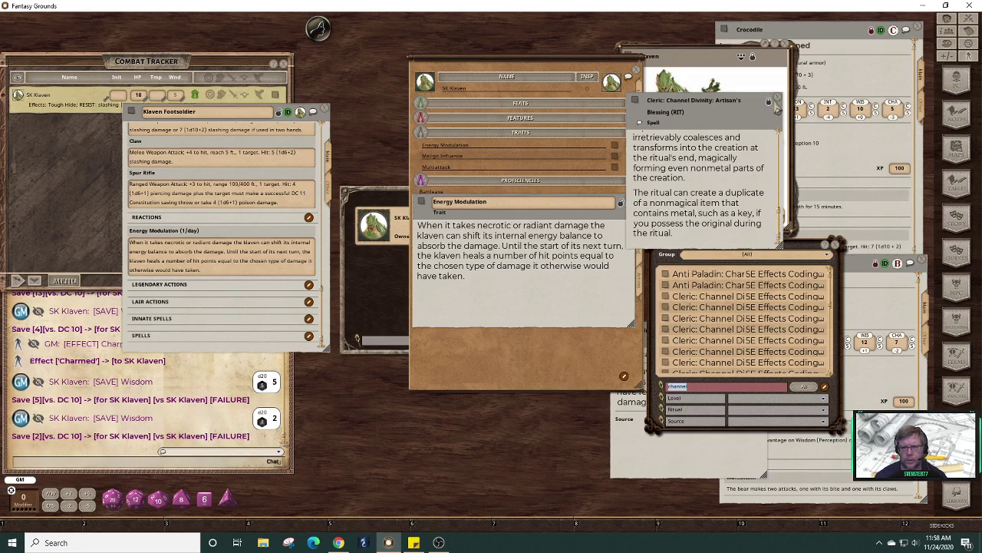
pyautogui.click(778, 98)
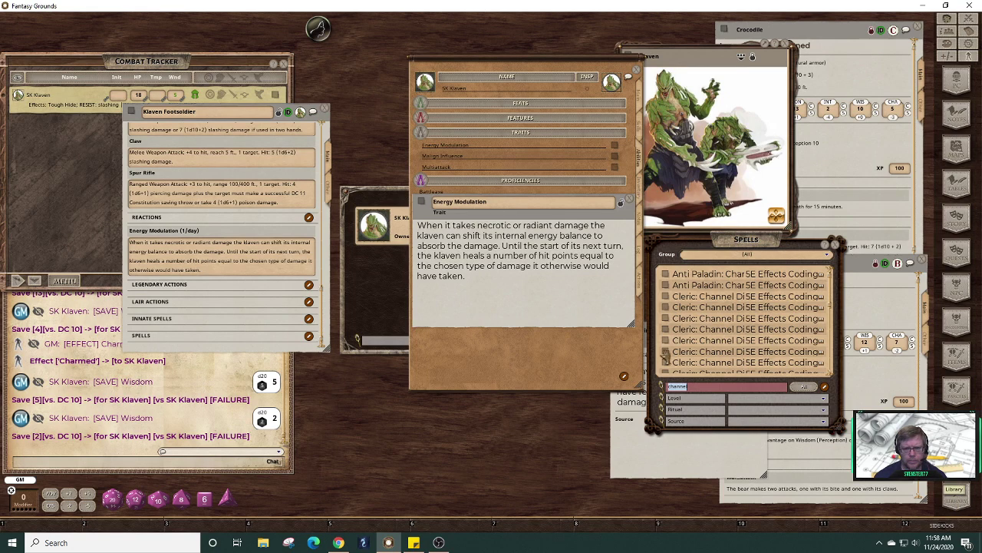
# - Open the Lucky feat from the D&D Player's Handbook in the library, read its full wording and close the feats list
pyautogui.click(955, 499)
pyautogui.moveTo(716, 132); pyautogui.dragTo(714, 173)
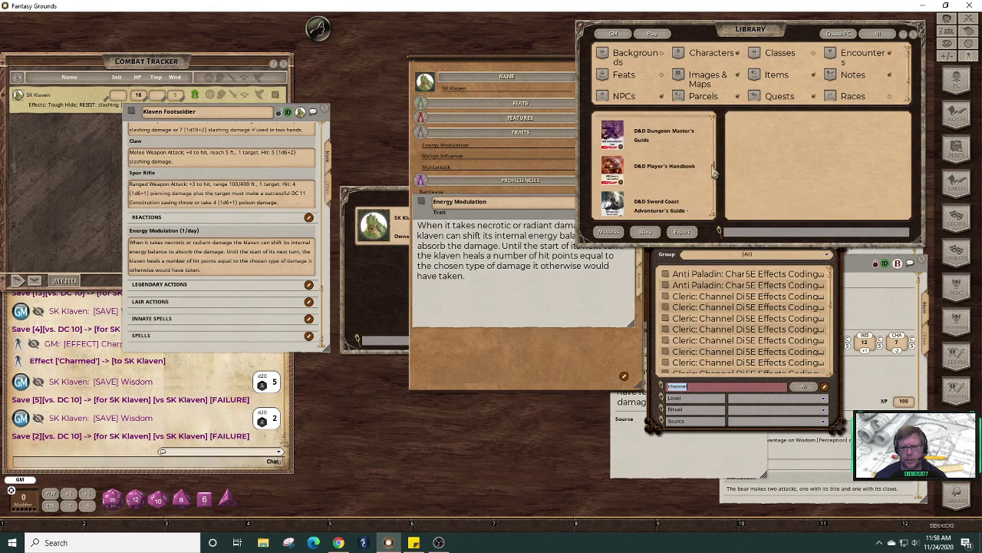
pyautogui.click(673, 171)
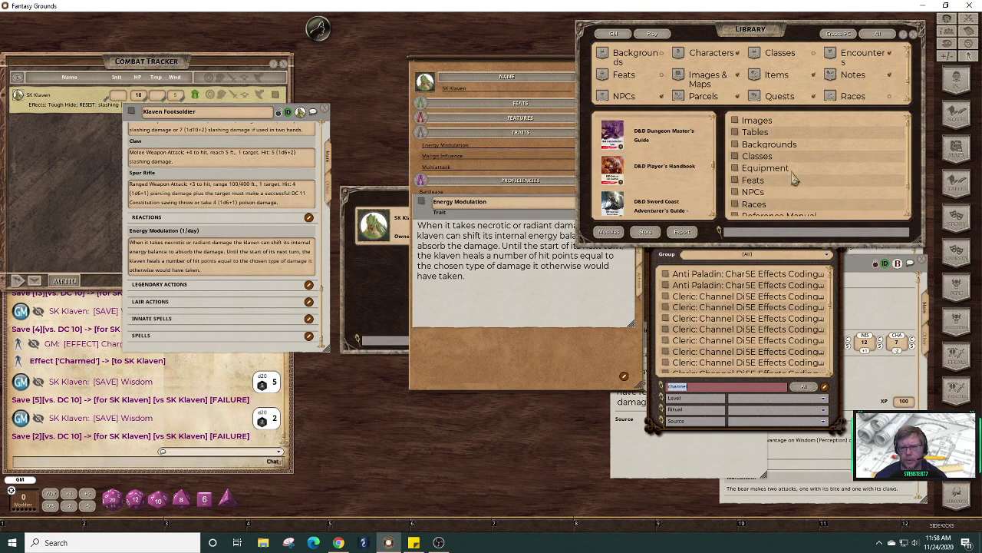
pyautogui.click(737, 181)
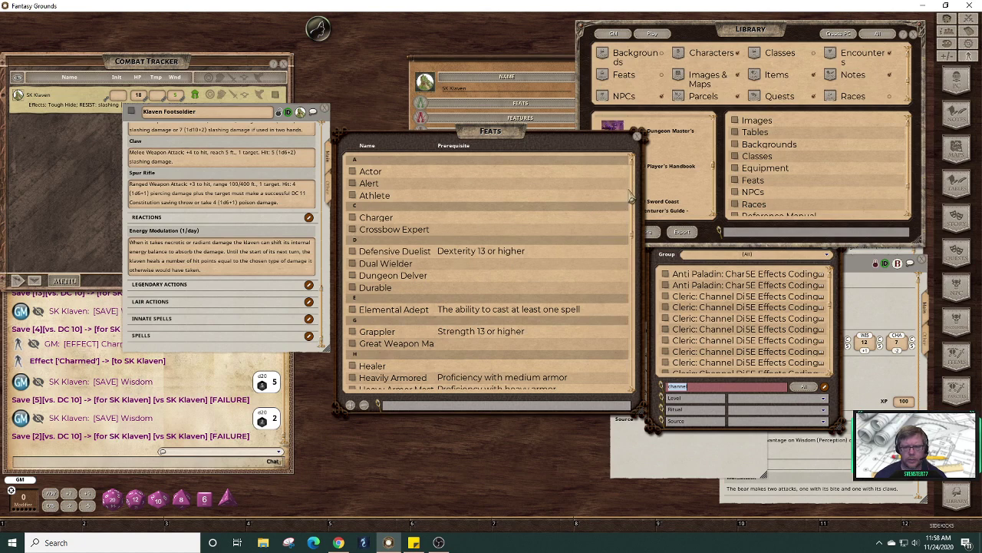
pyautogui.moveTo(630, 195); pyautogui.dragTo(630, 261)
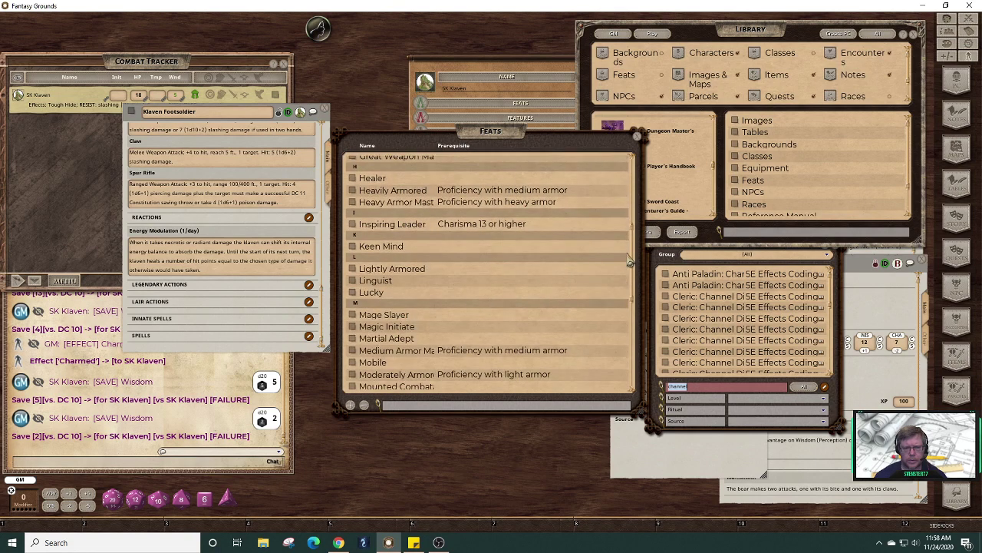
pyautogui.click(358, 292)
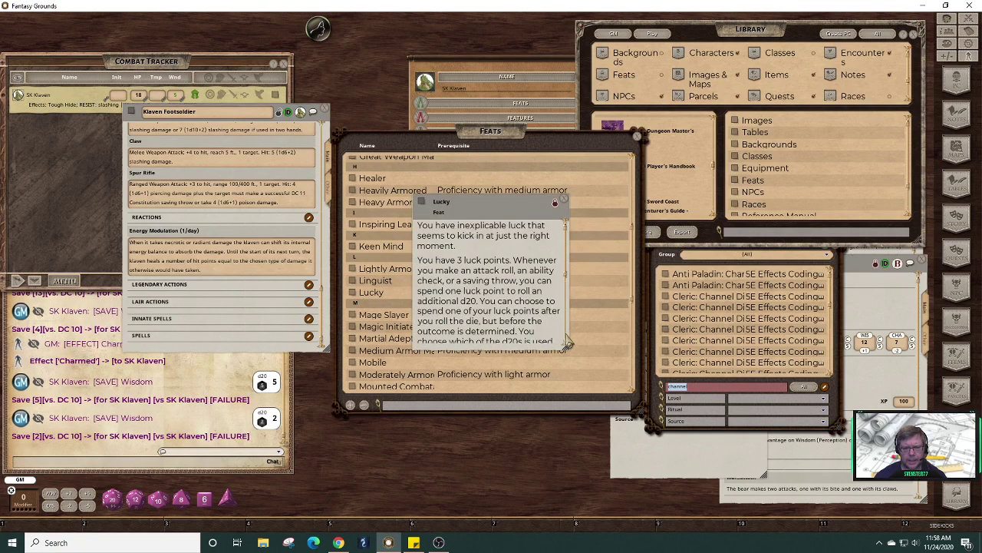
pyautogui.moveTo(565, 347); pyautogui.dragTo(667, 422)
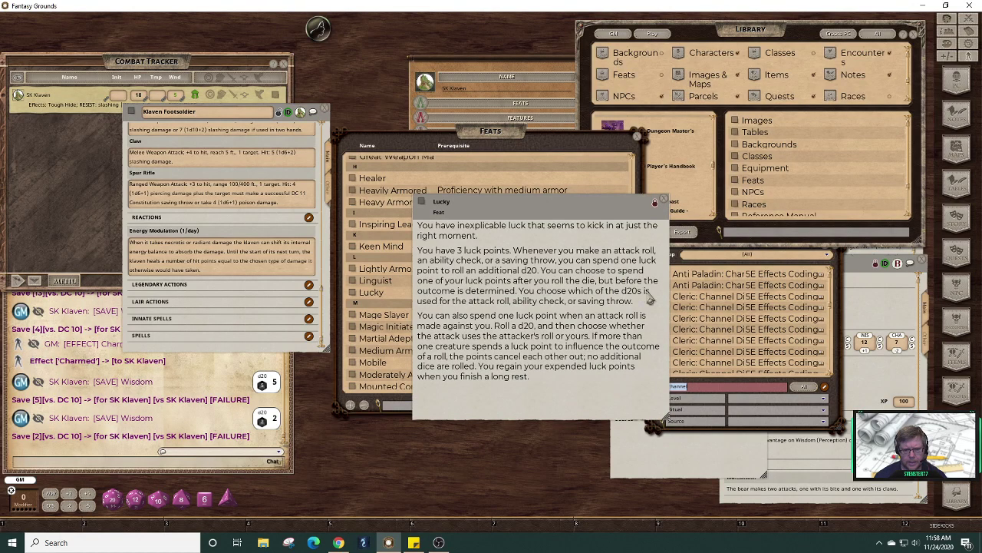
pyautogui.click(663, 199)
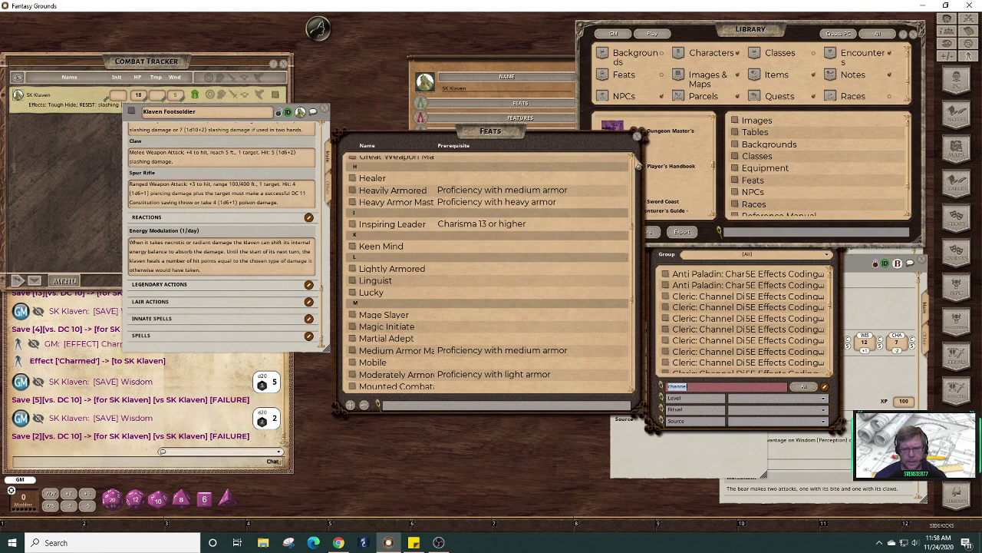
pyautogui.click(637, 136)
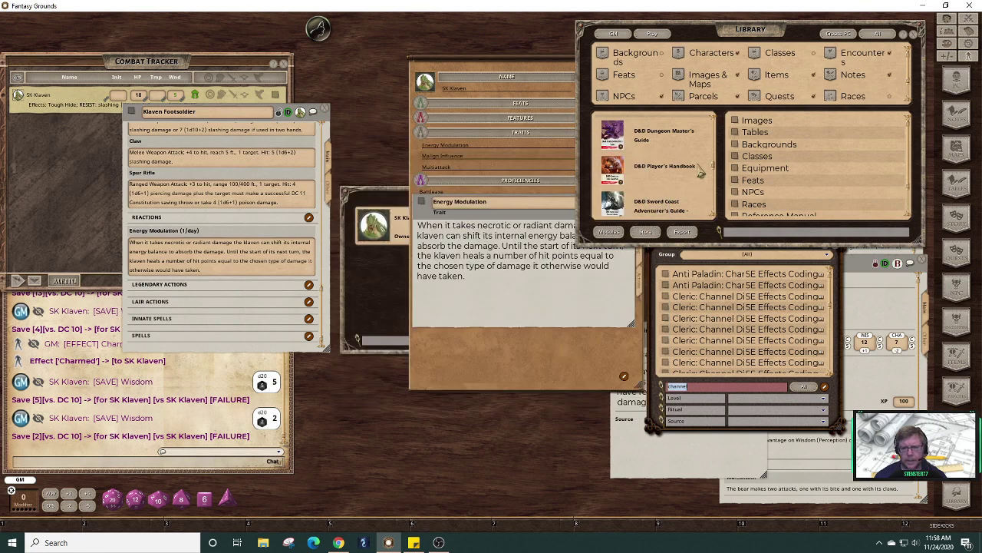
# - Open the Cleric class from the Player's Handbook and bring up its level 2 Channel Divinity feature
pyautogui.click(738, 157)
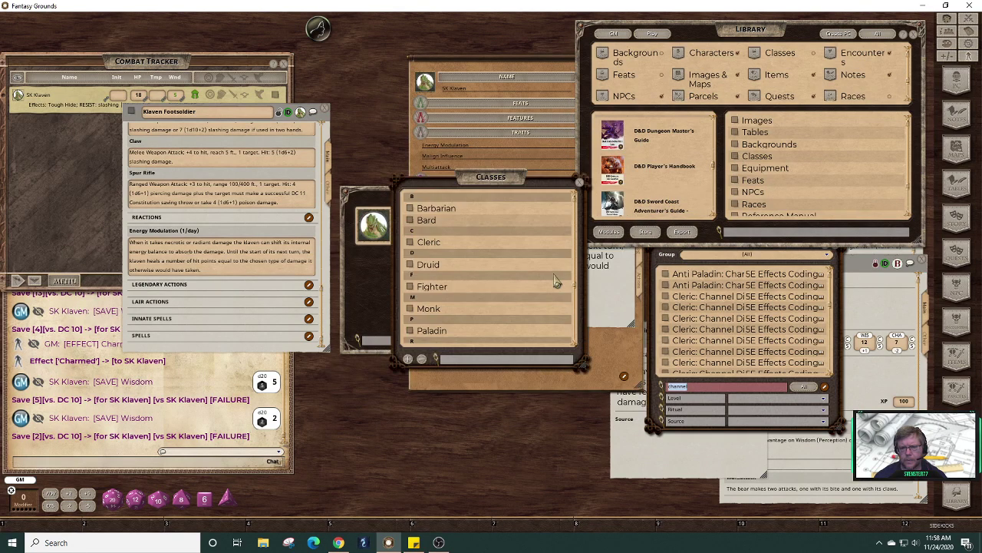
pyautogui.click(411, 246)
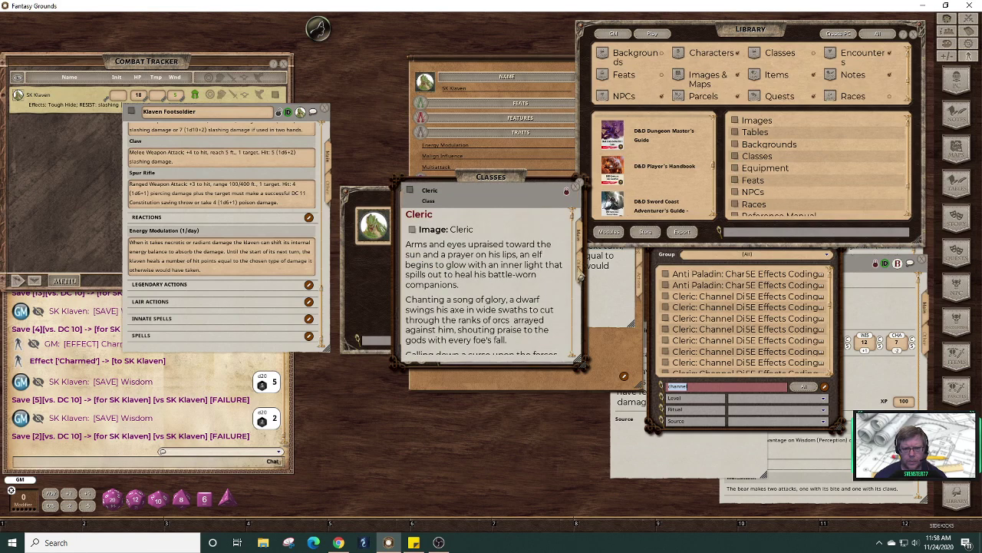
pyautogui.click(582, 270)
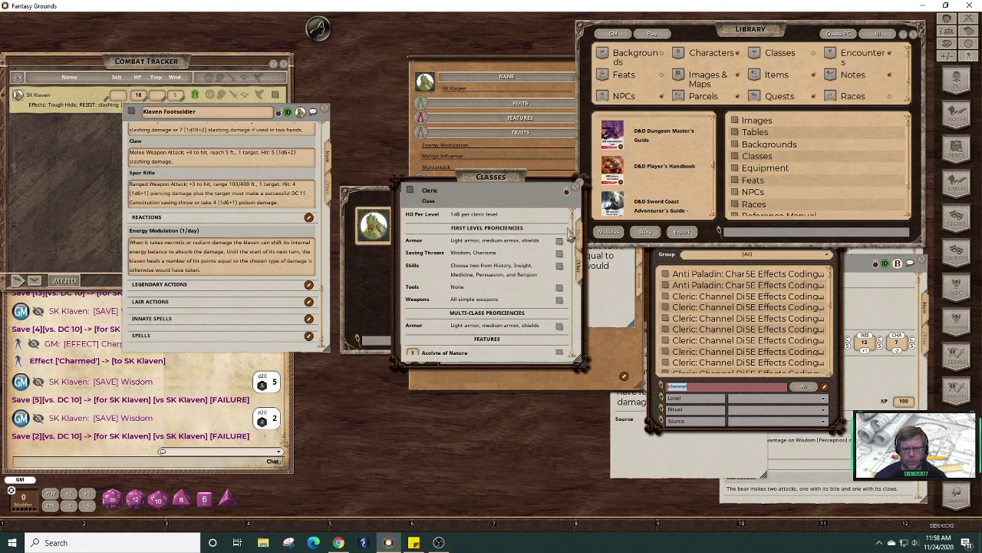
pyautogui.scroll(-3, 578, 253)
pyautogui.scroll(-1, 579, 255)
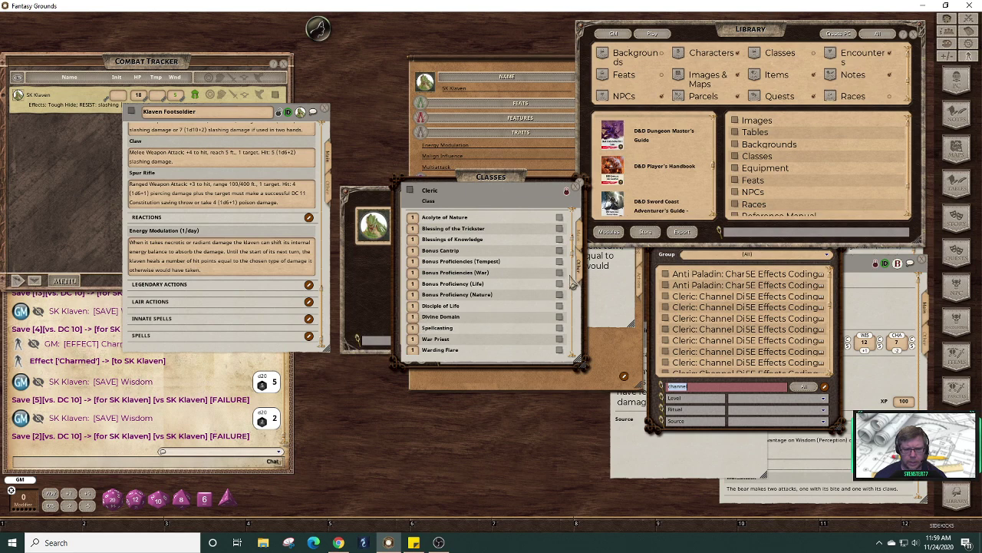
pyautogui.scroll(-4, 574, 256)
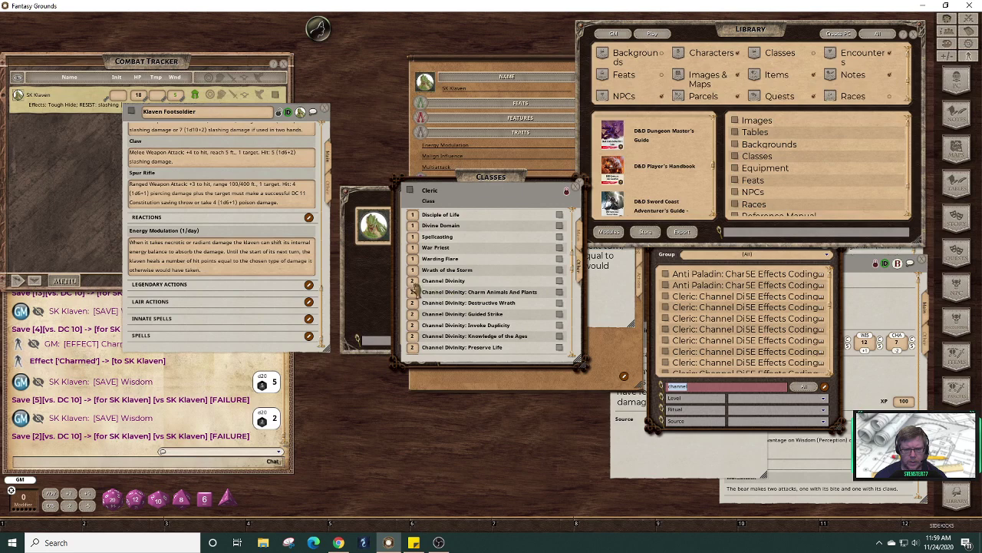
pyautogui.click(559, 280)
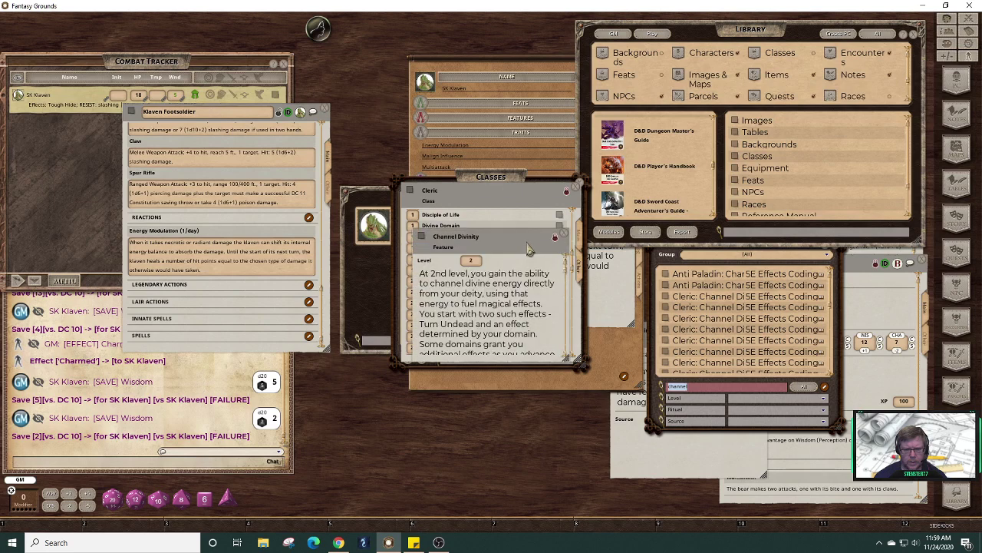
# - Close the Cleric and Classes windows, enlarge the Channel Divinity feature and place it below the Energy Modulation trait for reference
pyautogui.moveTo(528, 249); pyautogui.dragTo(345, 168)
pyautogui.click(581, 188)
pyautogui.click(581, 187)
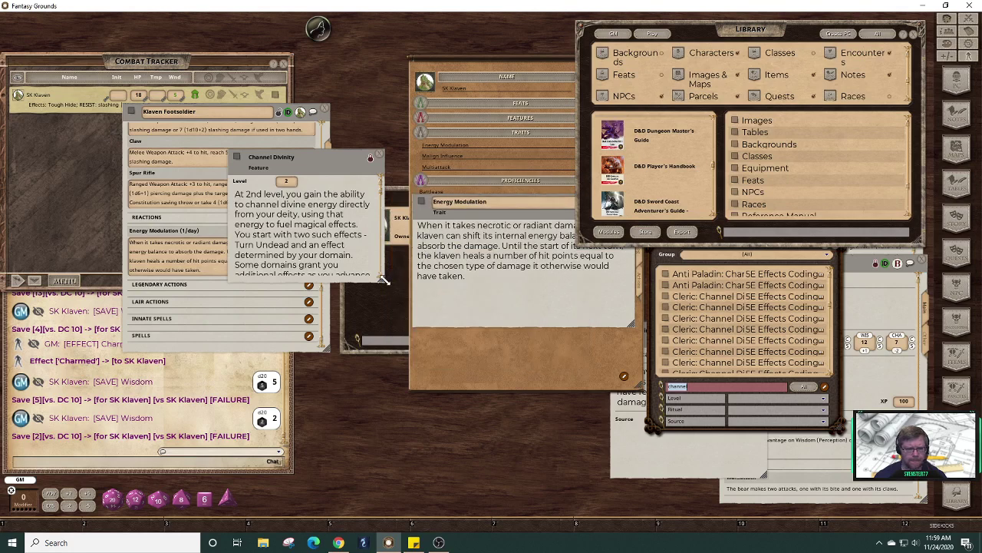
pyautogui.moveTo(384, 283); pyautogui.dragTo(423, 359)
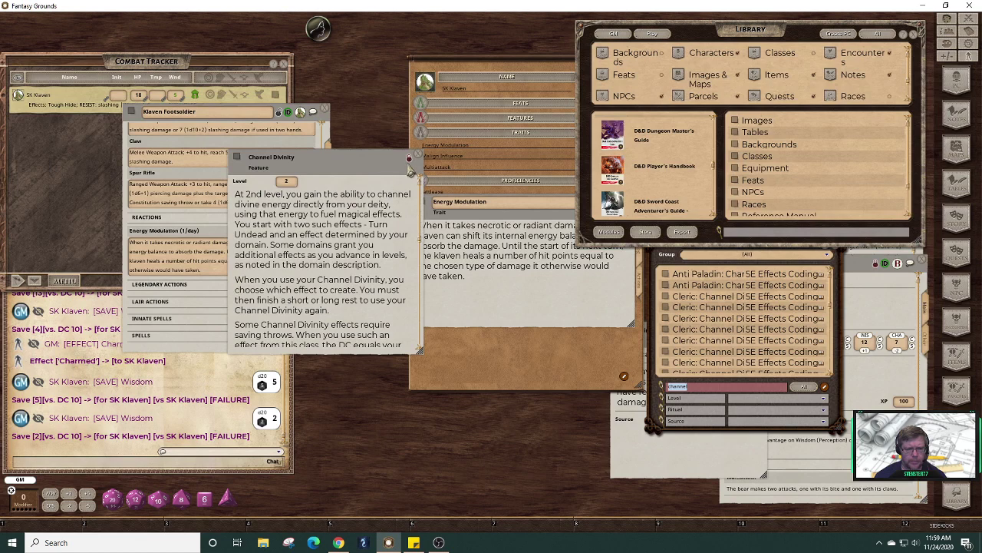
pyautogui.moveTo(249, 288); pyautogui.dragTo(301, 300)
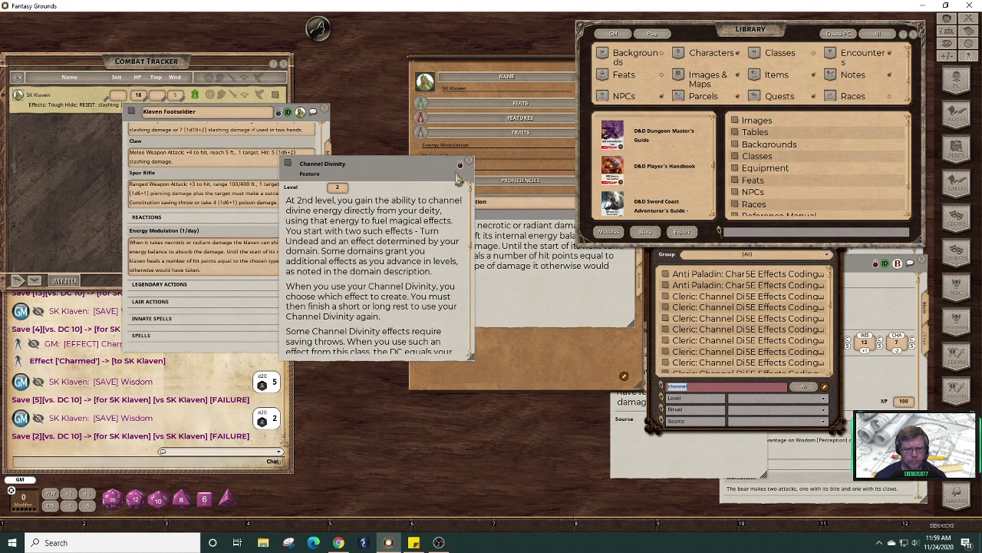
pyautogui.moveTo(382, 173); pyautogui.dragTo(393, 362)
# - Append "Once used, the klaven must finish a long rest to use Energy Manipulation again." to the Energy Modulation trait's description
pyautogui.click(498, 284)
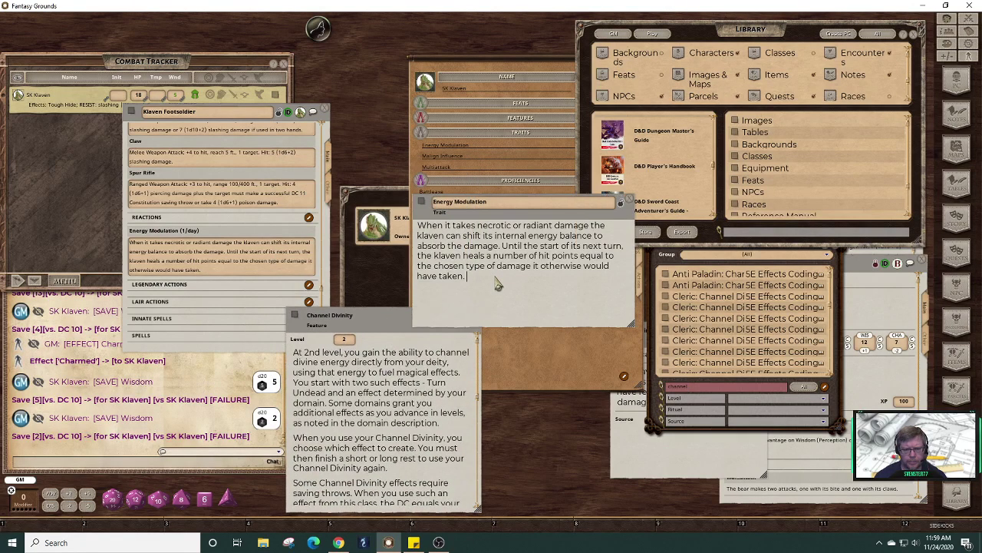
pyautogui.write('The k')
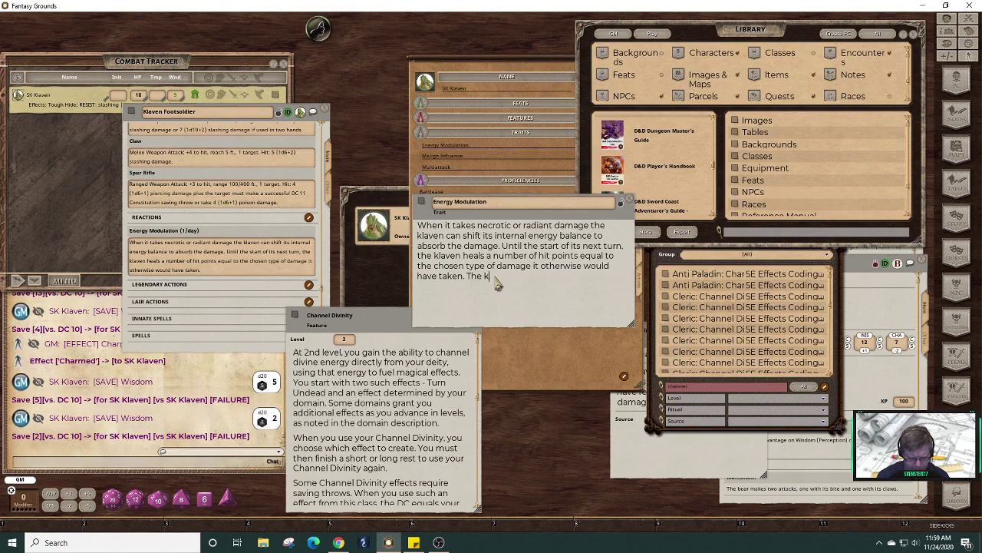
pyautogui.write('laven m')
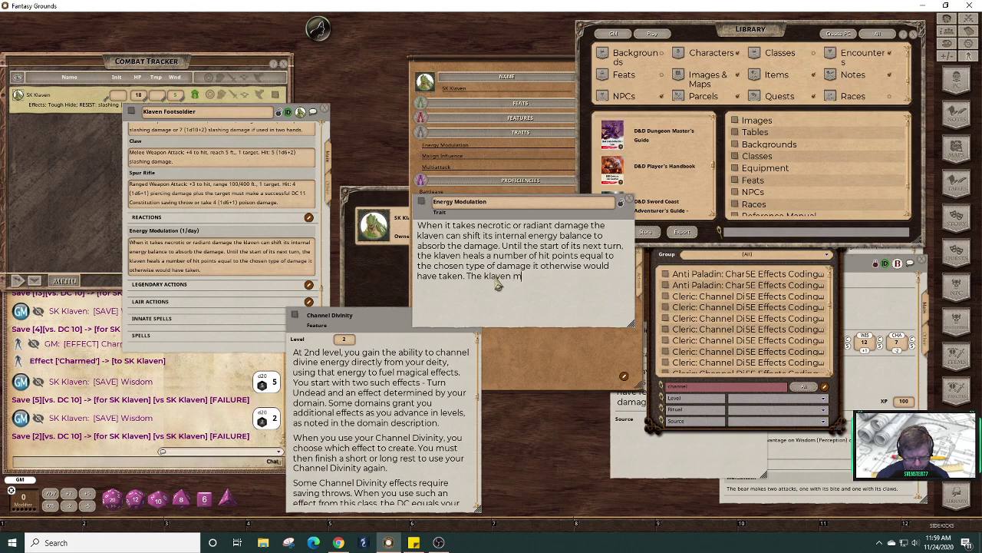
pyautogui.press('BackSpace')
pyautogui.press('BackSpace')
pyautogui.press('BackSpace')
pyautogui.press('BackSpace')
pyautogui.press('BackSpace')
pyautogui.press('BackSpace')
pyautogui.press('BackSpace')
pyautogui.press('BackSpace')
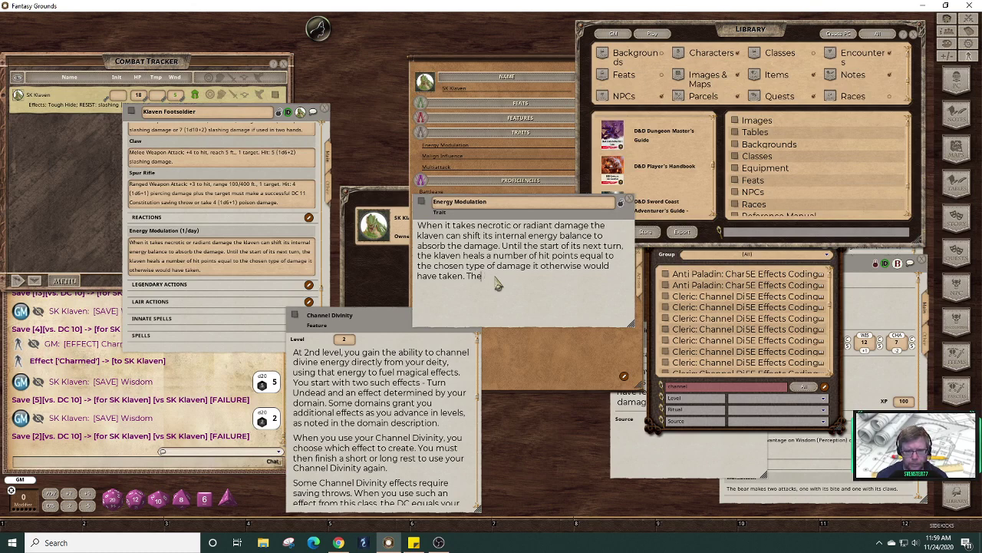
pyautogui.write('On')
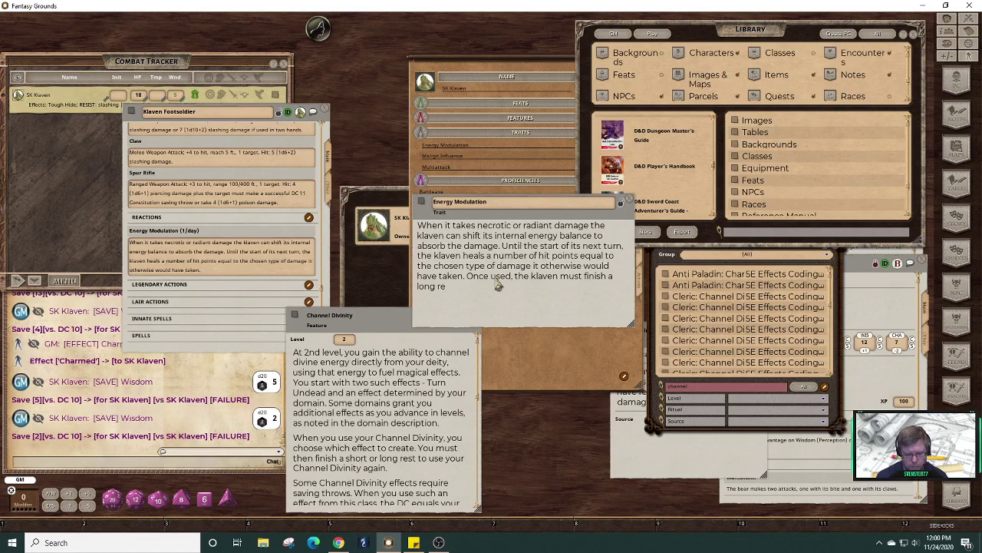
pyautogui.write('to')
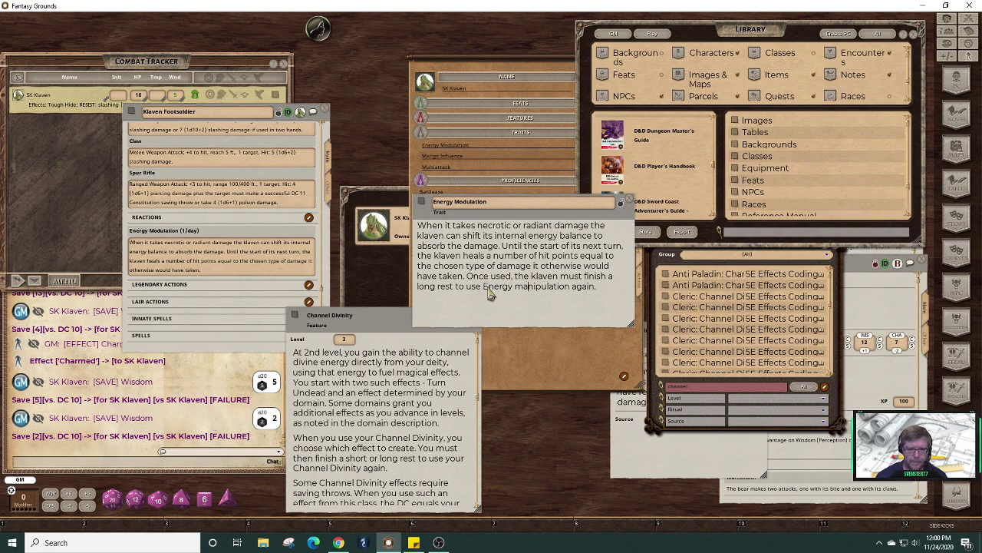
pyautogui.press('BackSpace')
pyautogui.write('M')
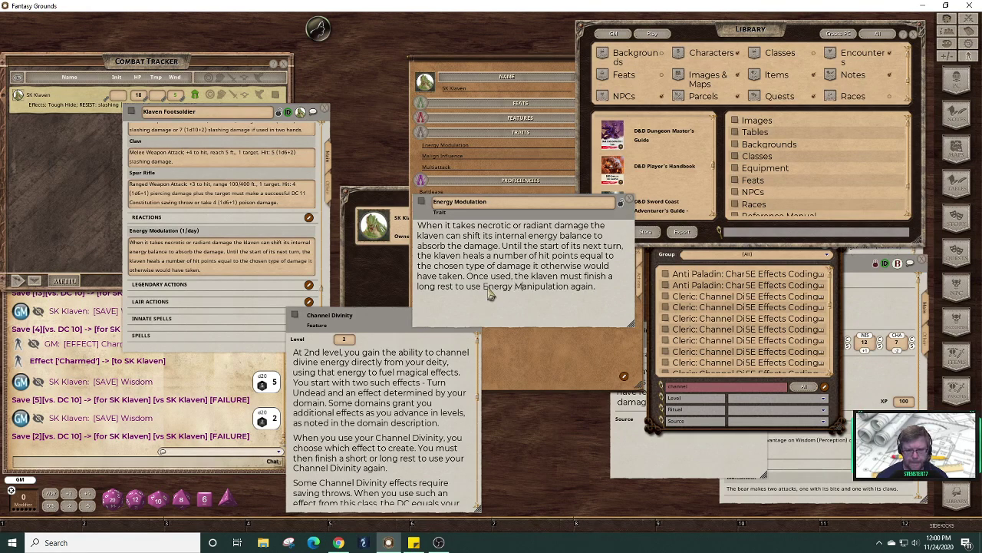
# - Close the Channel Divinity feature and move the Energy Modulation trait clear of SK Klaven's character sheet
pyautogui.click(457, 317)
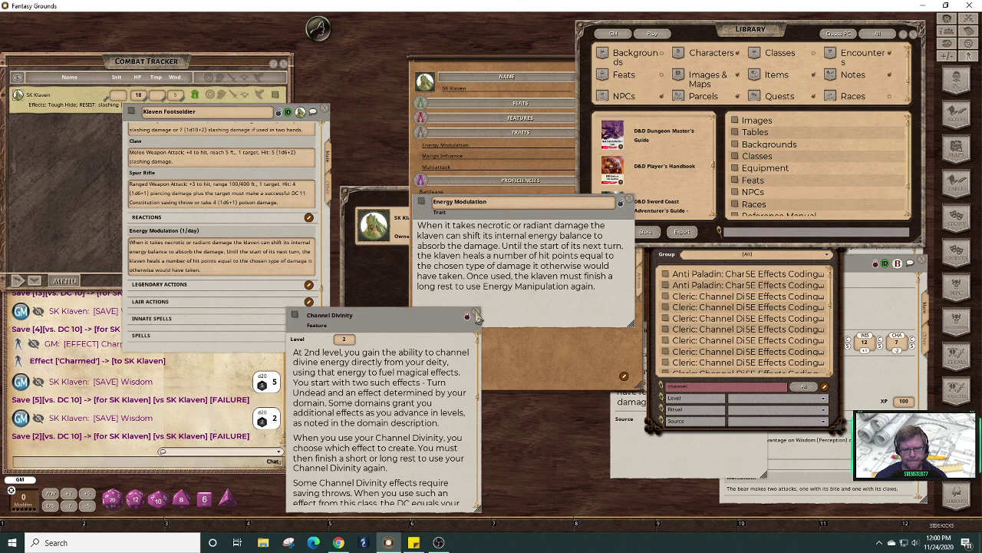
pyautogui.click(475, 316)
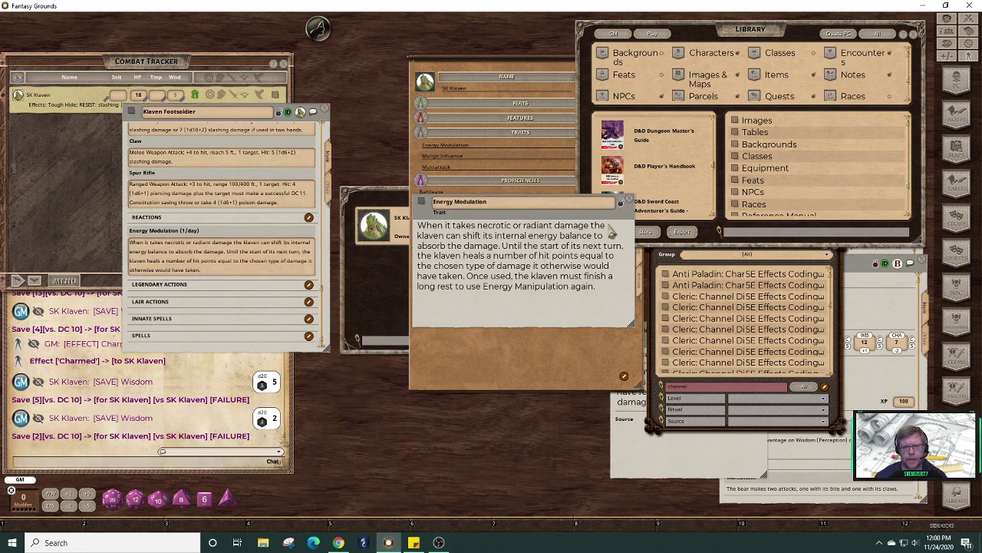
pyautogui.moveTo(619, 217); pyautogui.dragTo(534, 397)
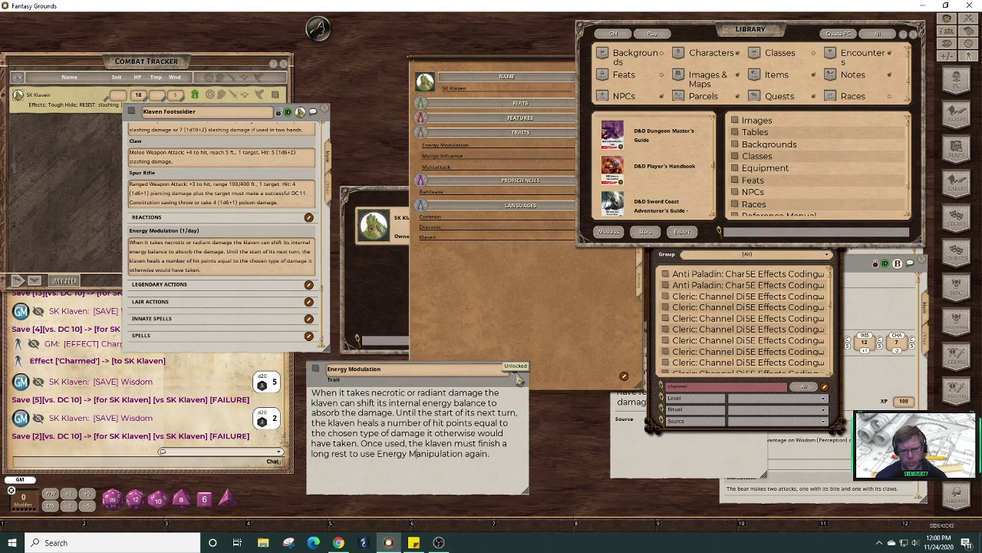
# - Bring SK Klaven's character sheet forward, show its actions and collapse the Klaven: Plagueborn power's effects
pyautogui.click(574, 357)
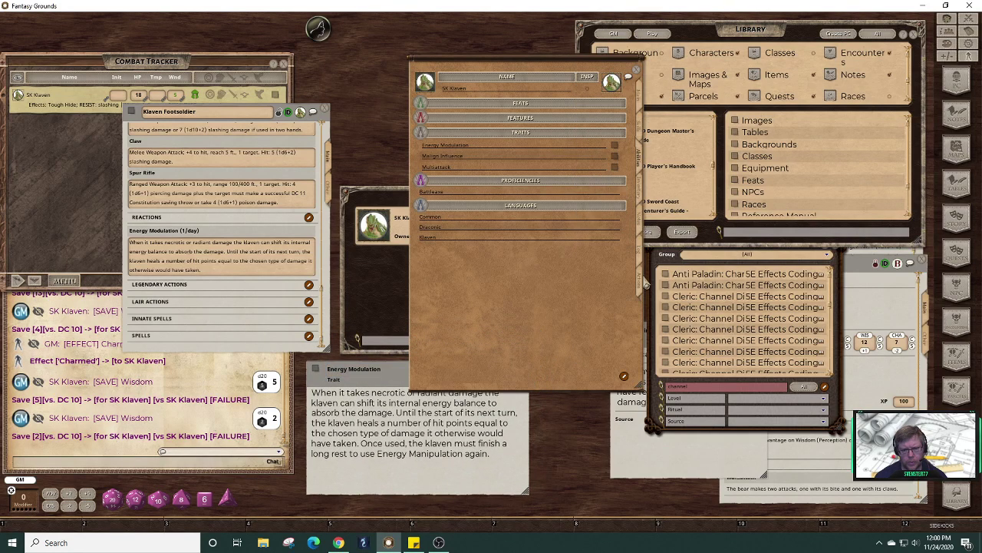
pyautogui.click(643, 285)
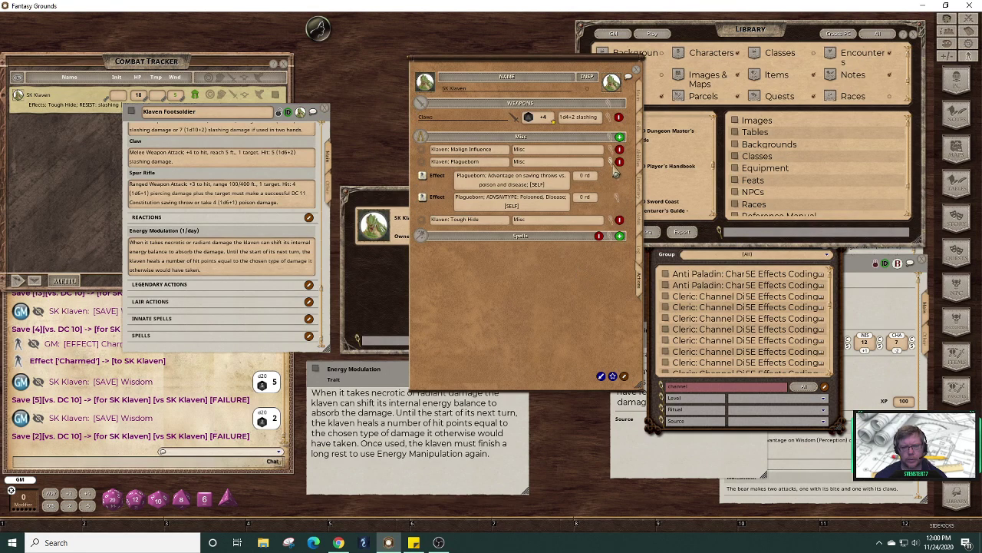
pyautogui.click(615, 172)
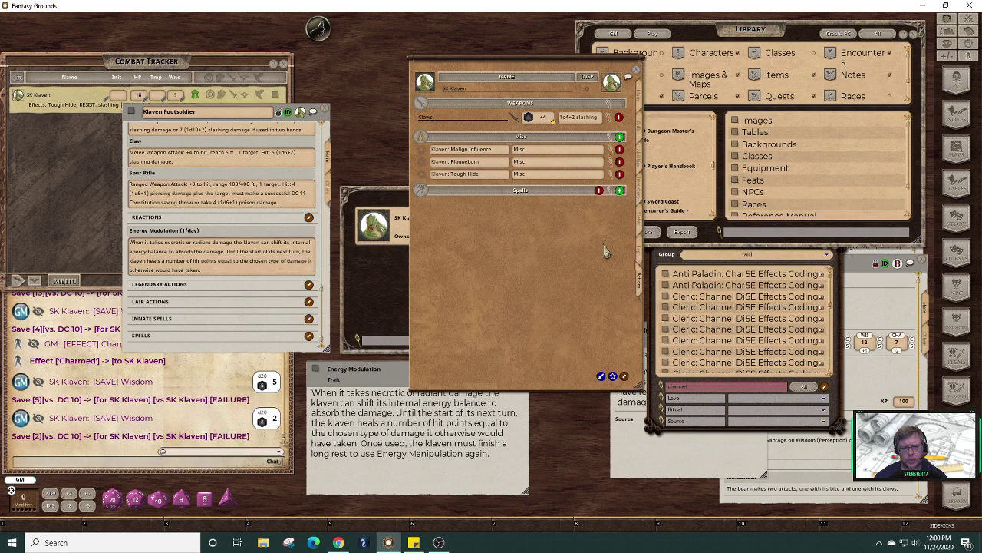
# - Add a new power named "Klaven: Energy Manipulation" to SK Klaven's actions and assign it to the Misc group
pyautogui.rightClick(499, 170)
pyautogui.click(501, 201)
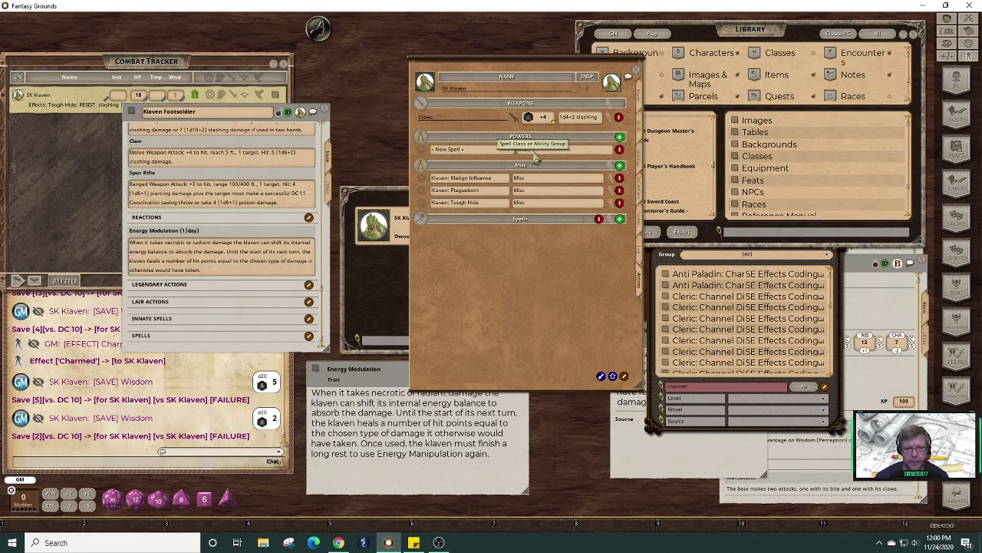
pyautogui.write('Misc')
pyautogui.click(482, 150)
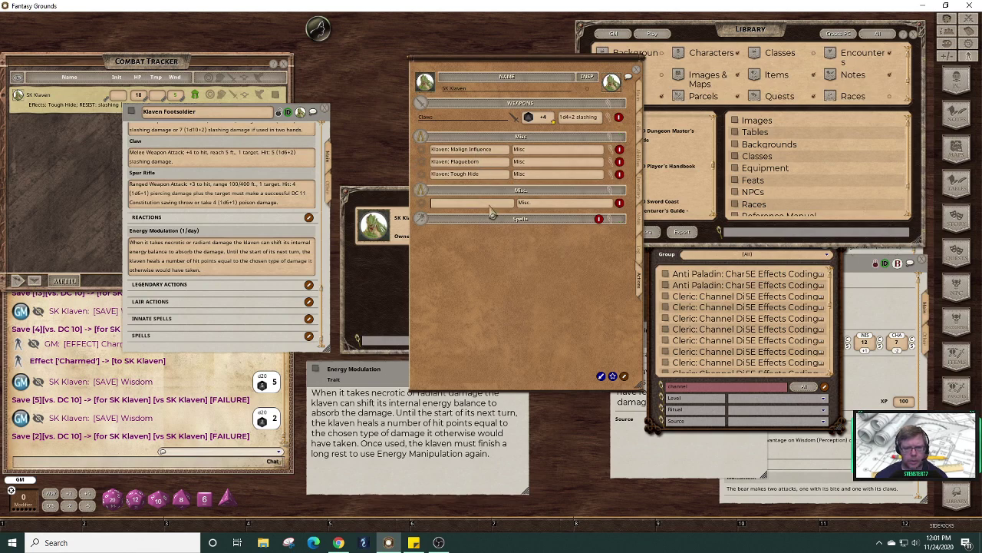
pyautogui.click(546, 205)
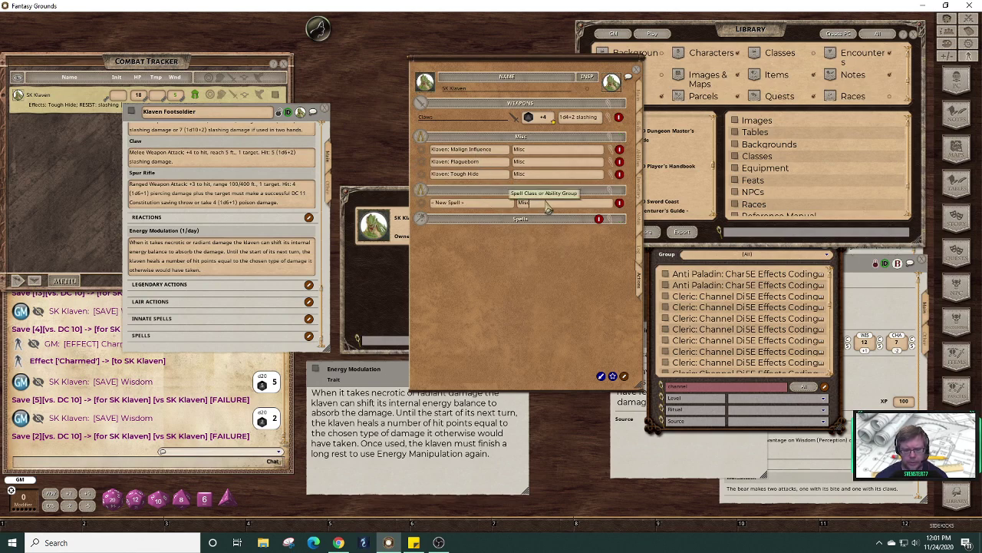
pyautogui.click(464, 208)
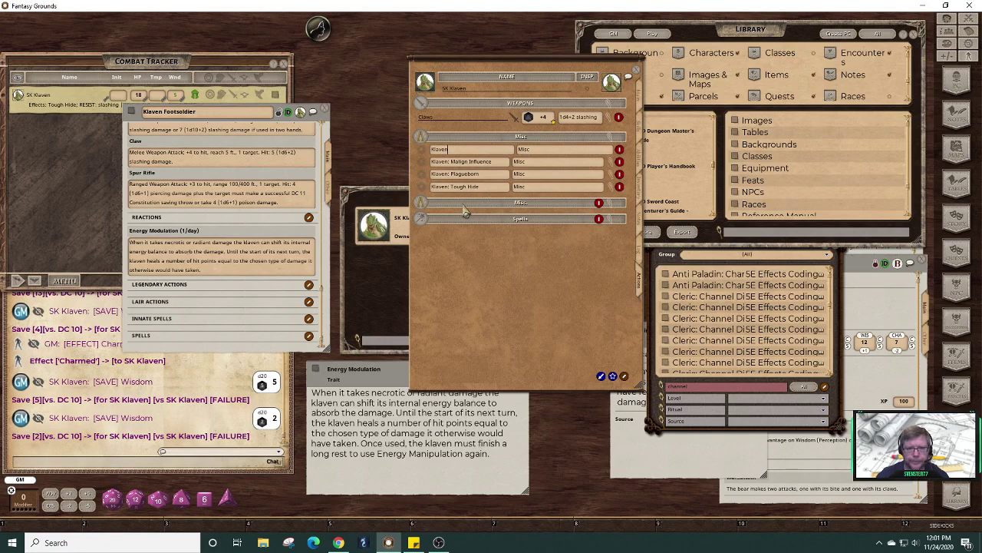
pyautogui.write('Klaven: ')
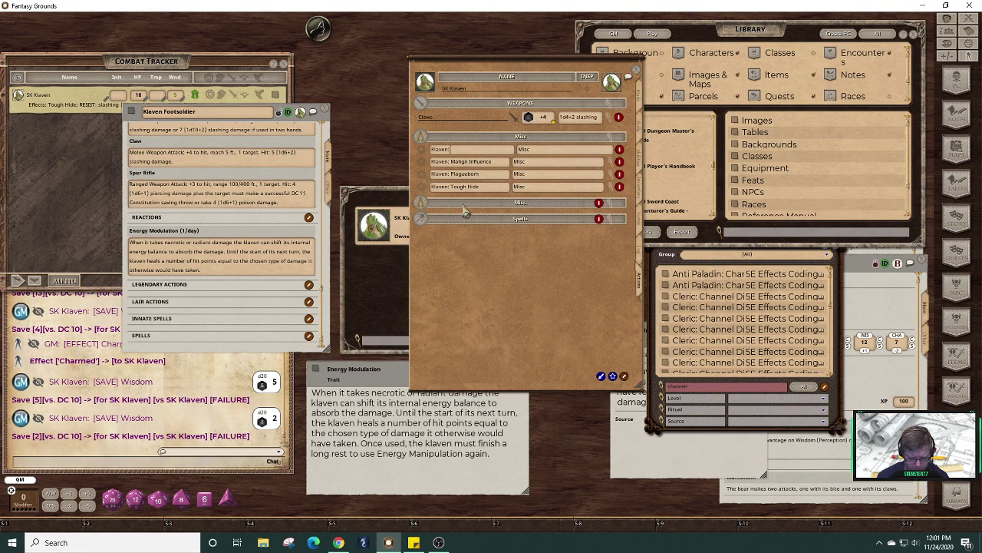
pyautogui.write('Energy Manipulation')
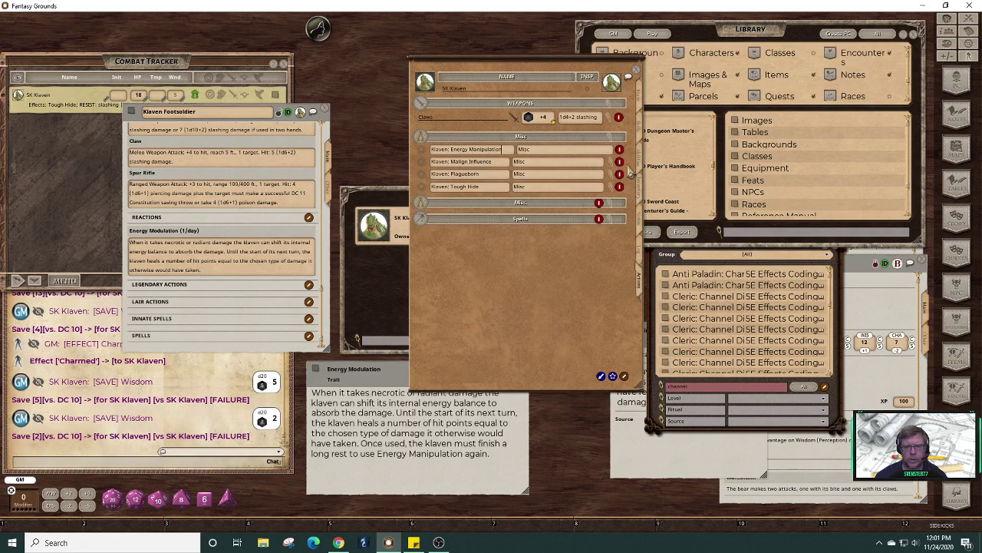
# - Delete the empty duplicate Misc. group and the empty Spells group from SK Klaven's actions
pyautogui.rightClick(487, 161)
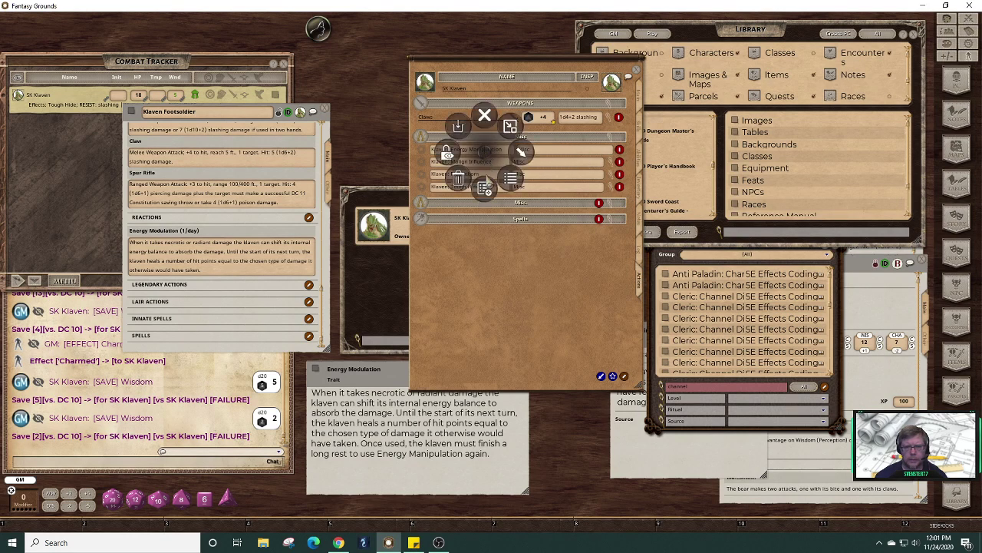
pyautogui.click(625, 381)
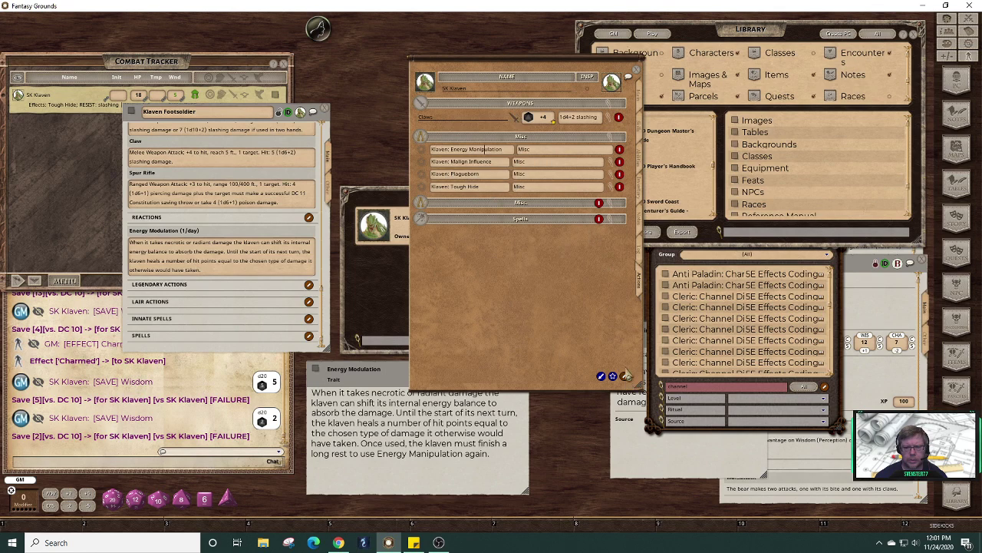
pyautogui.click(599, 203)
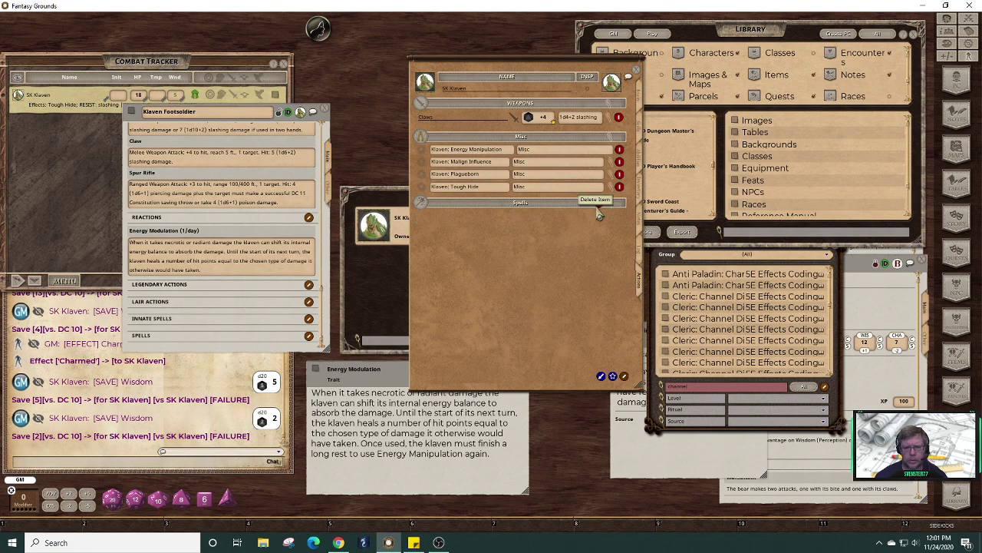
pyautogui.click(599, 203)
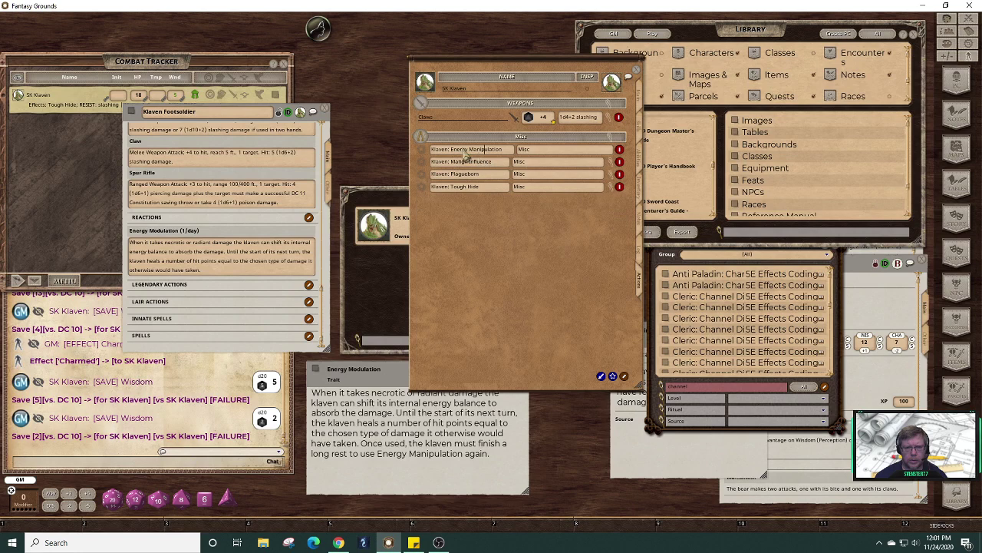
# - Add an effect to the Klaven: Energy Manipulation power and open the effect's details
pyautogui.rightClick(467, 153)
pyautogui.click(498, 159)
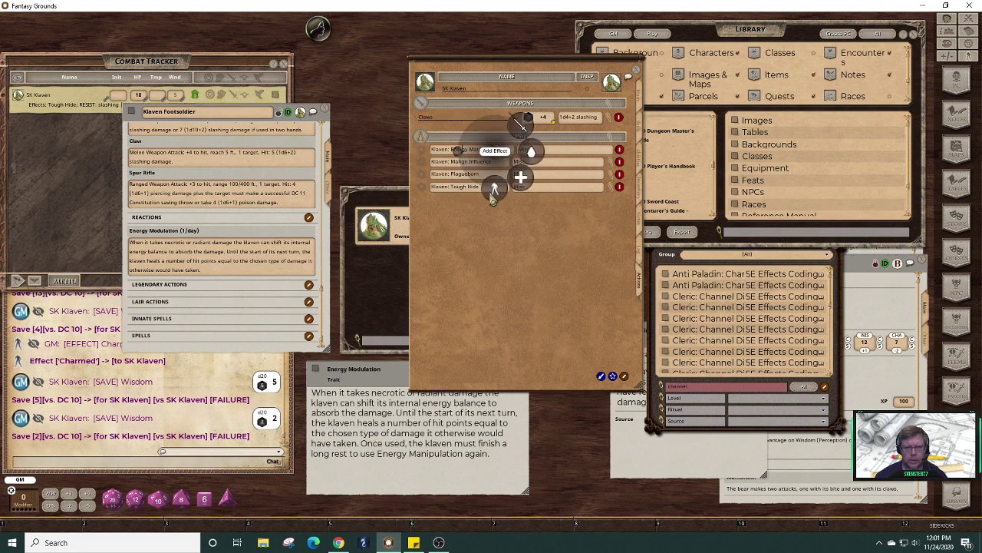
pyautogui.click(494, 192)
pyautogui.click(614, 164)
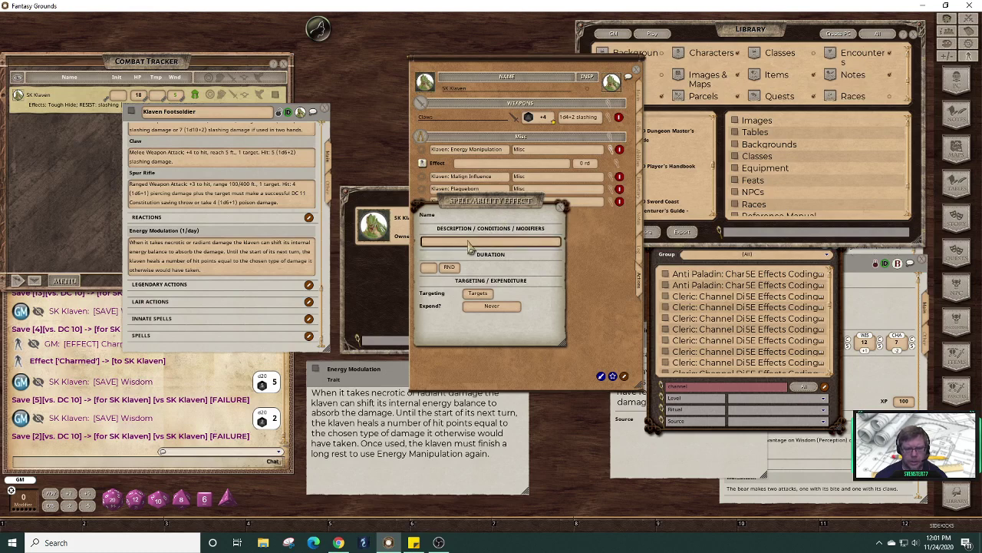
# - Begin the effect's description with "Energy Manipulation:" and move the character sheet away from the effect details and trait text
pyautogui.write('K')
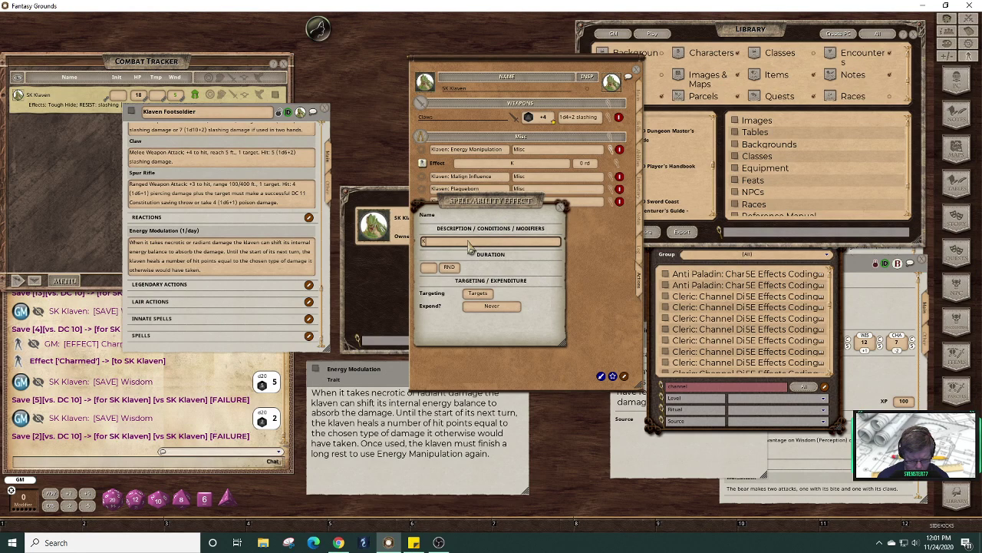
pyautogui.press('BackSpace')
pyautogui.write('Energy Mani')
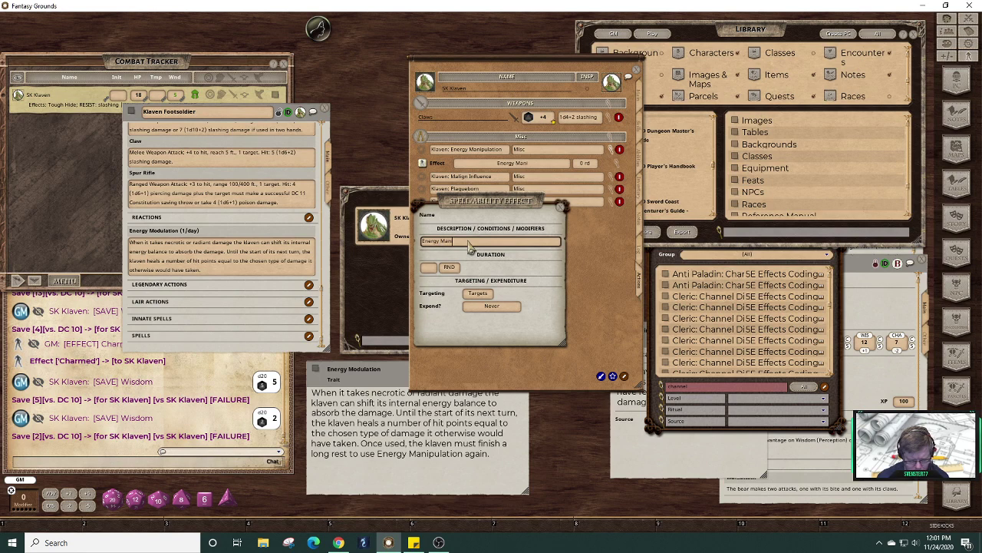
pyautogui.write('pulation')
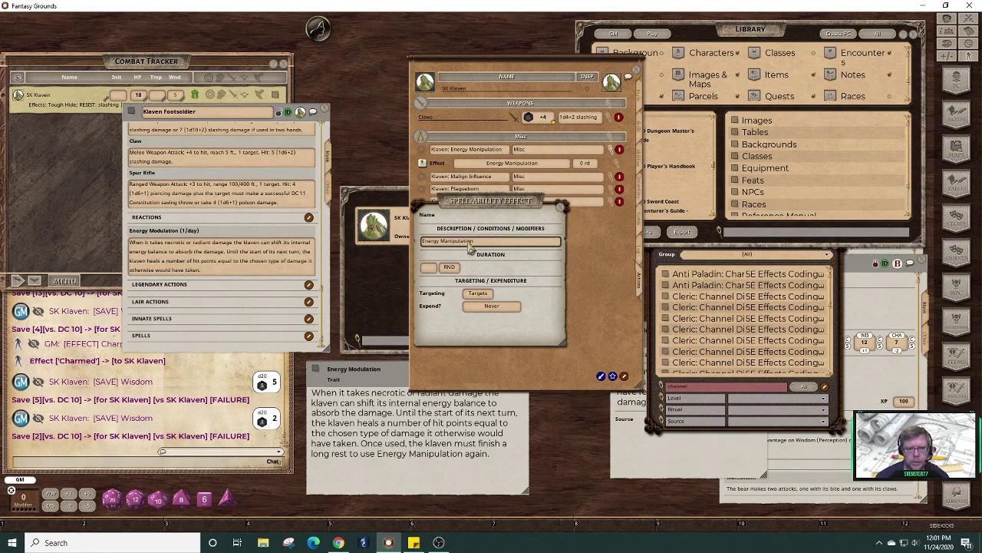
pyautogui.moveTo(562, 364); pyautogui.dragTo(742, 394)
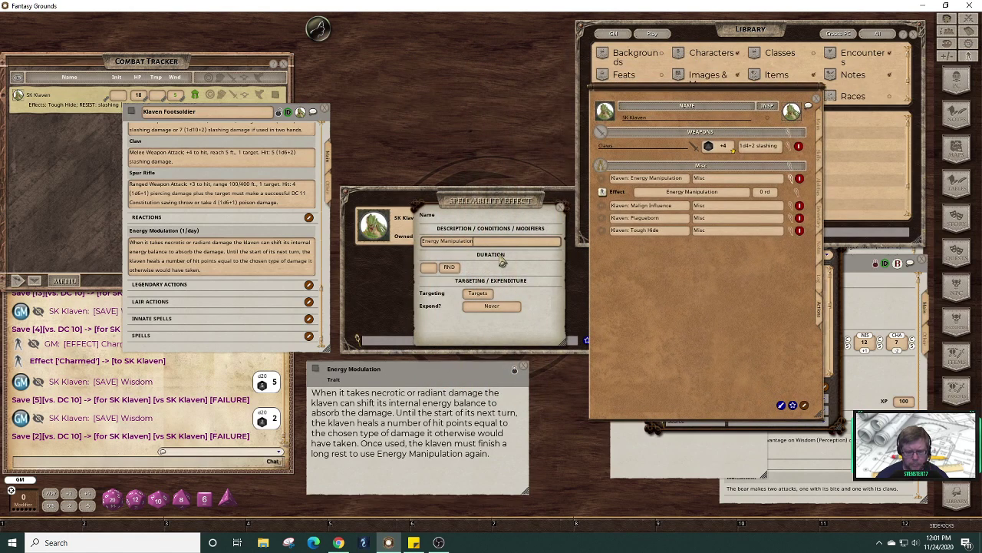
pyautogui.write(': H')
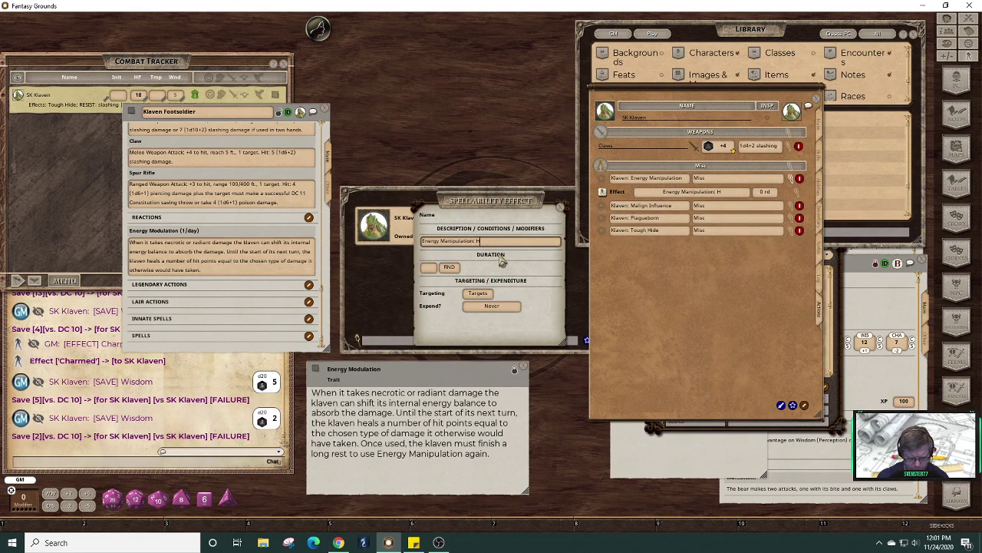
pyautogui.write('eals from')
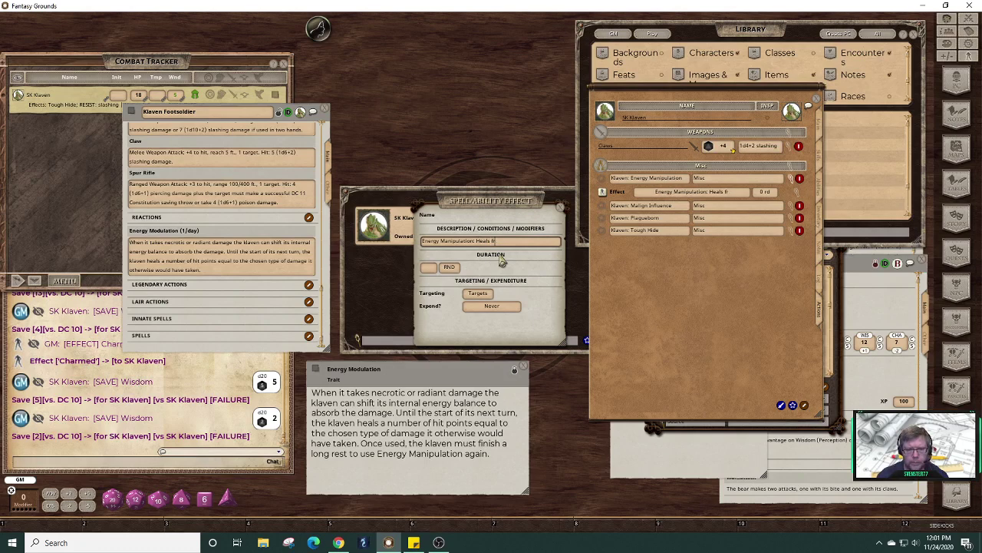
pyautogui.press('BackSpace')
pyautogui.press('BackSpace')
pyautogui.press('BackSpace')
pyautogui.press('BackSpace')
pyautogui.press('BackSpace')
pyautogui.press('BackSpace')
pyautogui.press('BackSpace')
pyautogui.press('BackSpace')
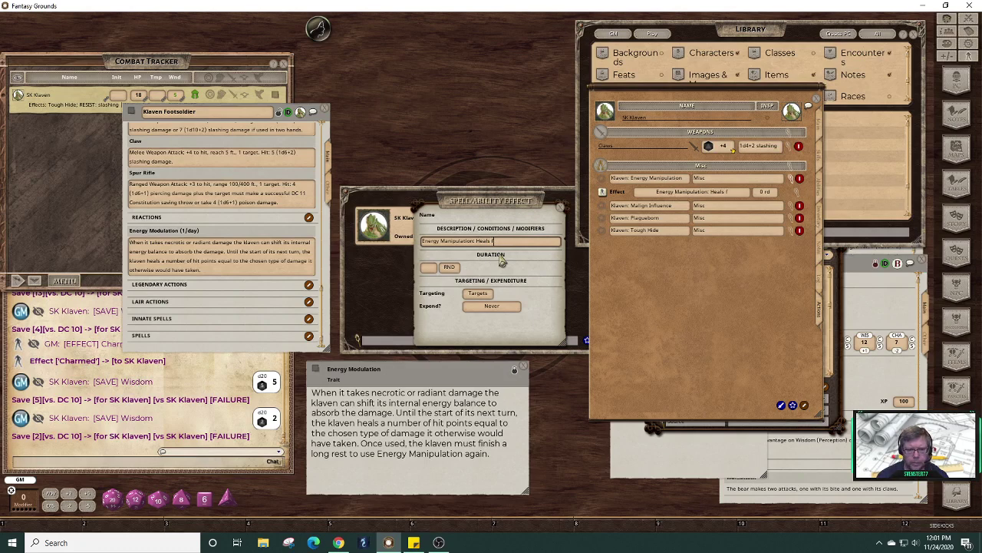
pyautogui.press('BackSpace')
pyautogui.press('BackSpace')
# - Complete the effect's description so it reads "Energy Manipulation: Necrotic or radiant dmg heals"
pyautogui.write('Necrotic')
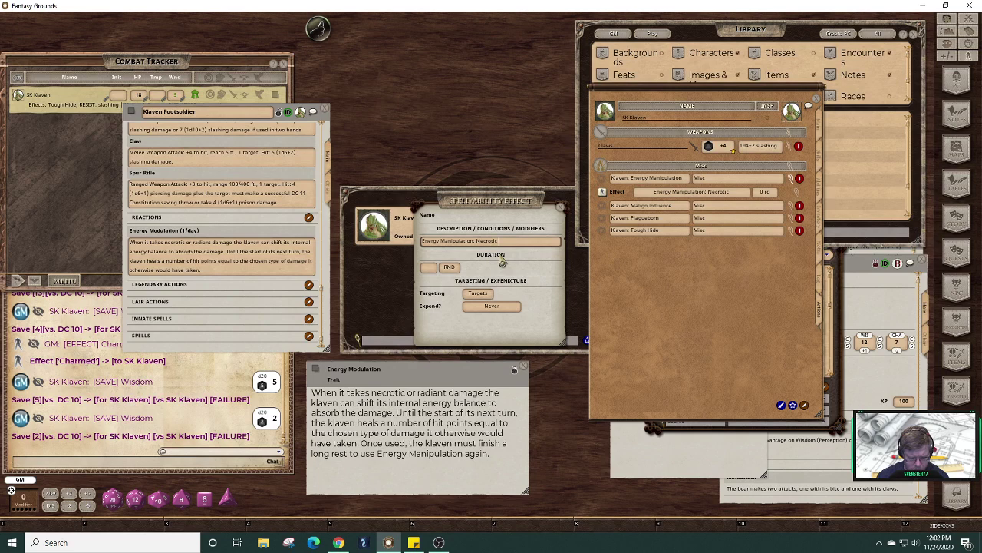
pyautogui.write(' &')
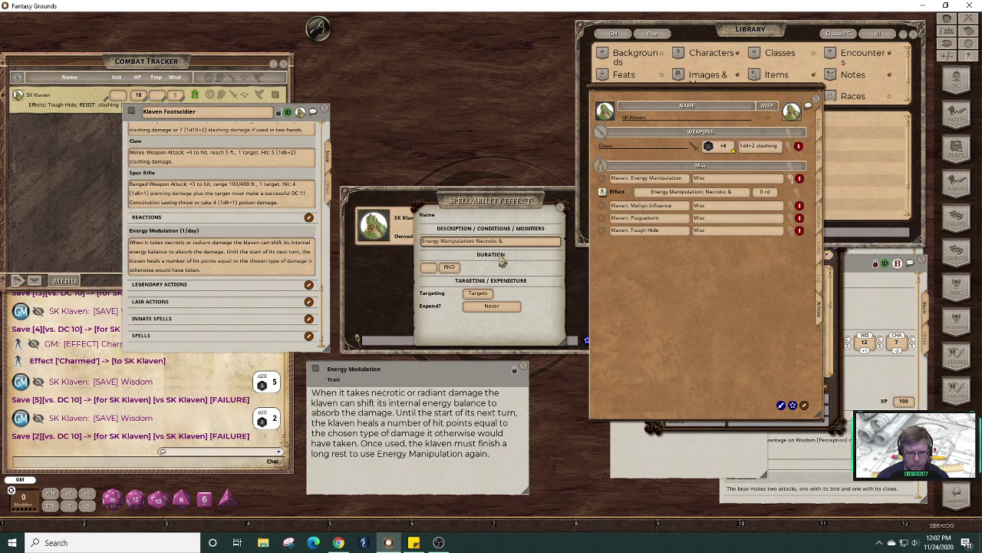
pyautogui.press('BackSpace')
pyautogui.press('BackSpace')
pyautogui.write('or r')
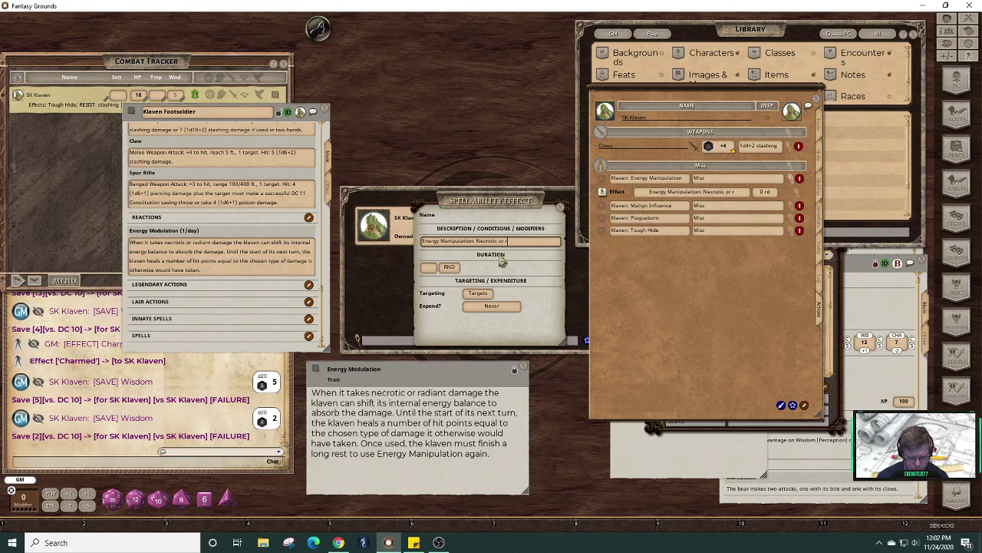
pyautogui.write('adiant d')
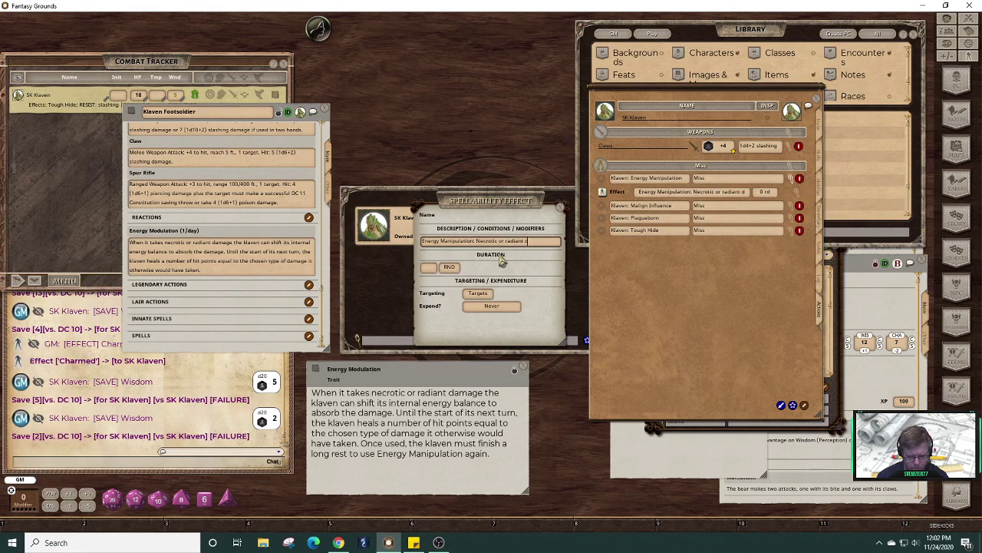
pyautogui.write('mg heals')
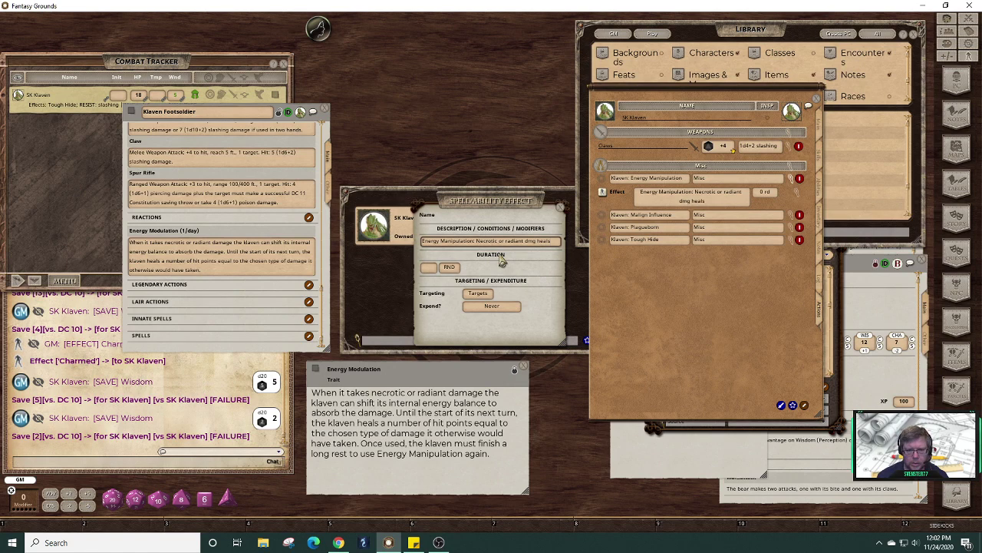
# - Target the effect at Self, put a semicolon after "Energy Manipulation" in its description, and apply it to SK Klaven
pyautogui.click(478, 294)
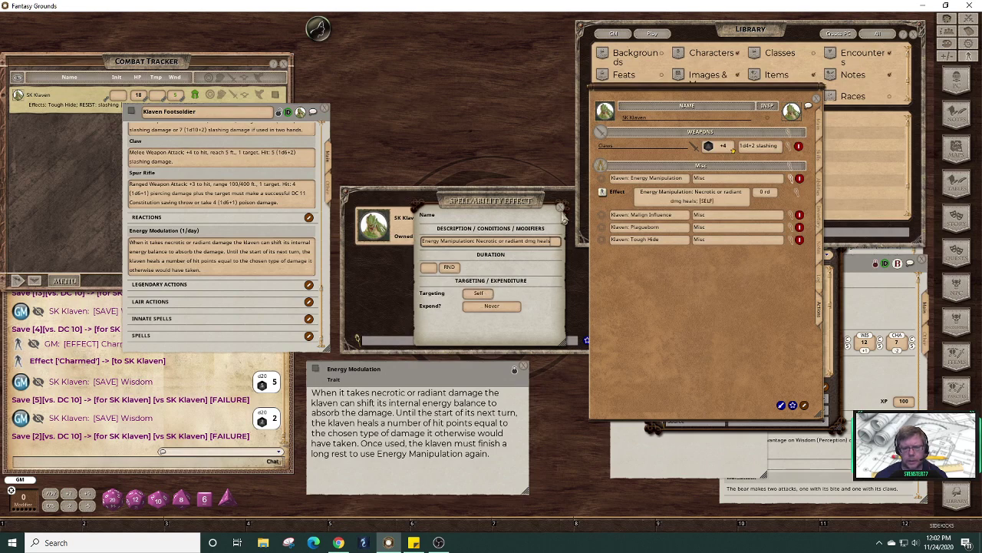
pyautogui.press('BackSpace')
pyautogui.write(';')
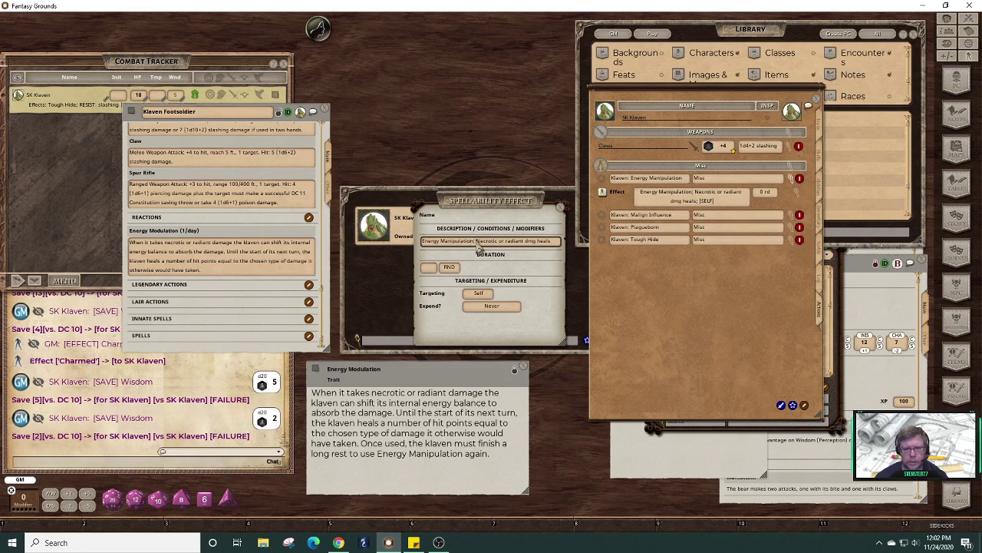
pyautogui.click(561, 207)
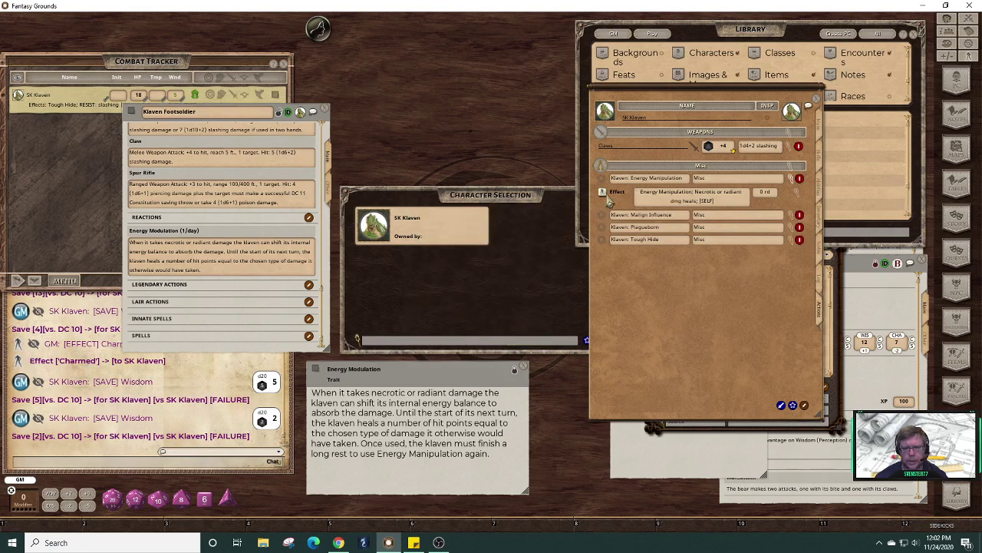
pyautogui.click(606, 198)
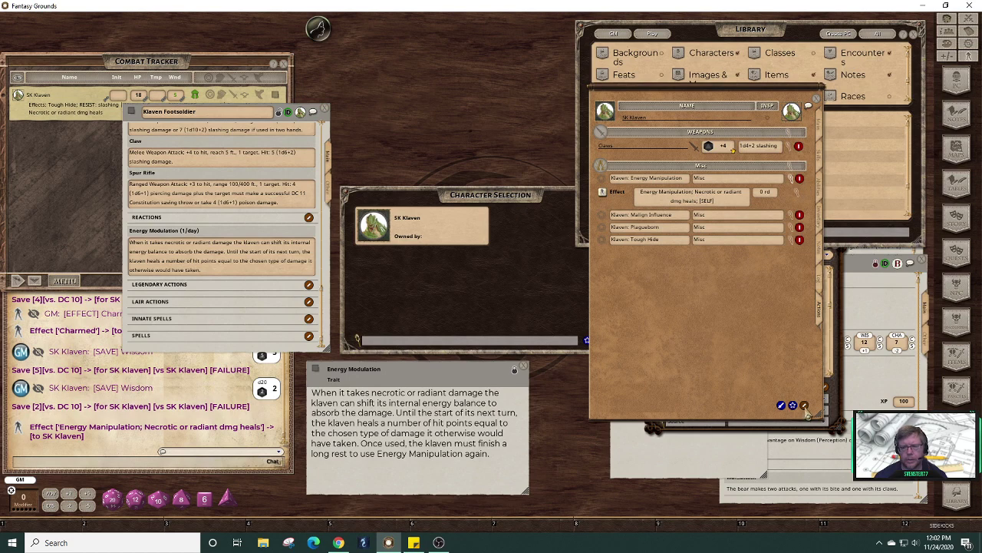
# - Copy the Energy Modulation trait text into the description of the Klaven: Energy Manipulation power, lock it and collapse the power's effect
pyautogui.click(804, 404)
pyautogui.click(798, 179)
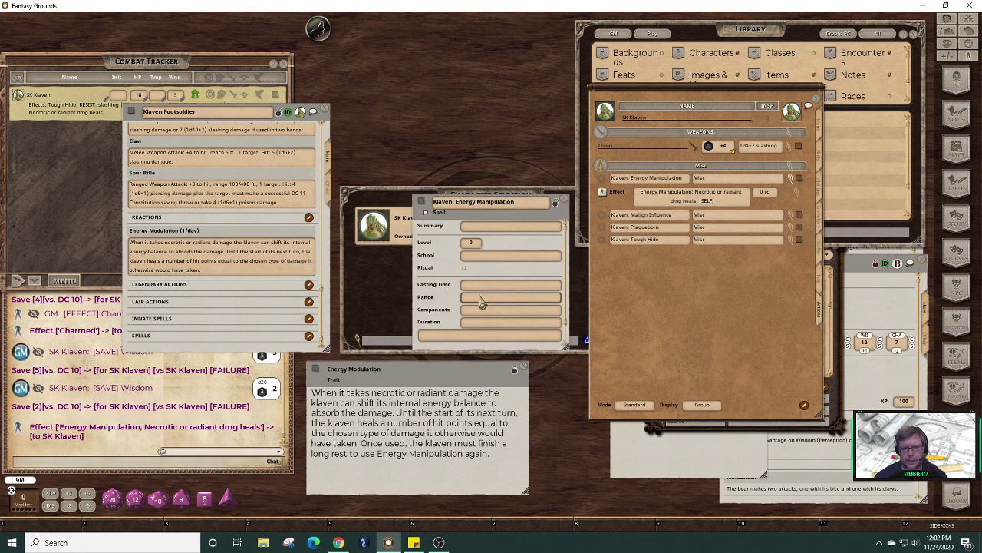
pyautogui.click(514, 371)
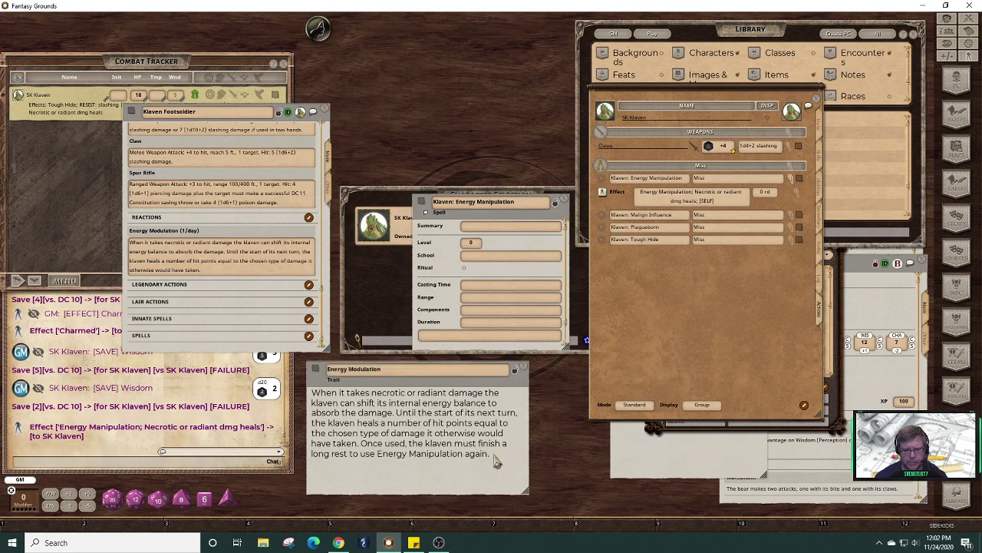
pyautogui.moveTo(495, 462); pyautogui.dragTo(537, 338)
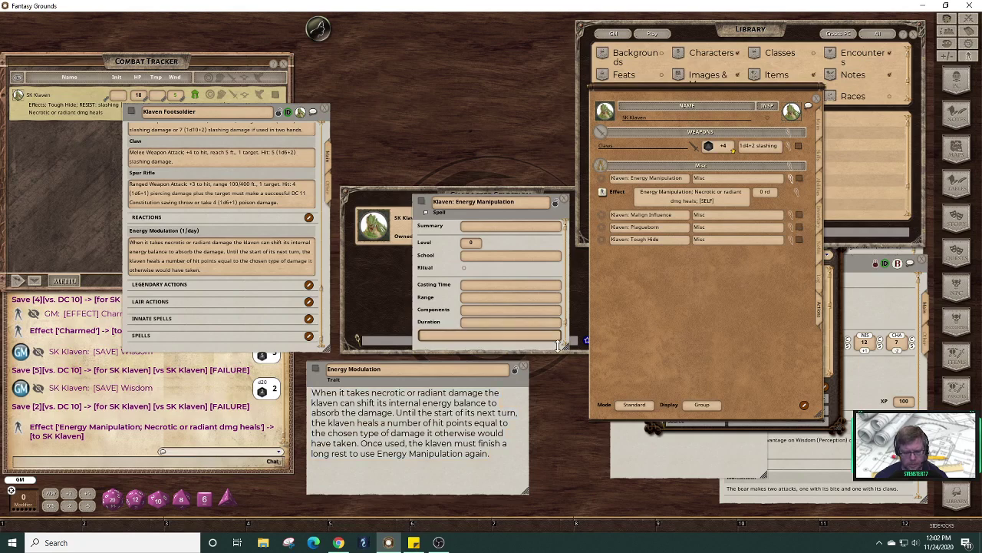
pyautogui.scroll(-3, 549, 276)
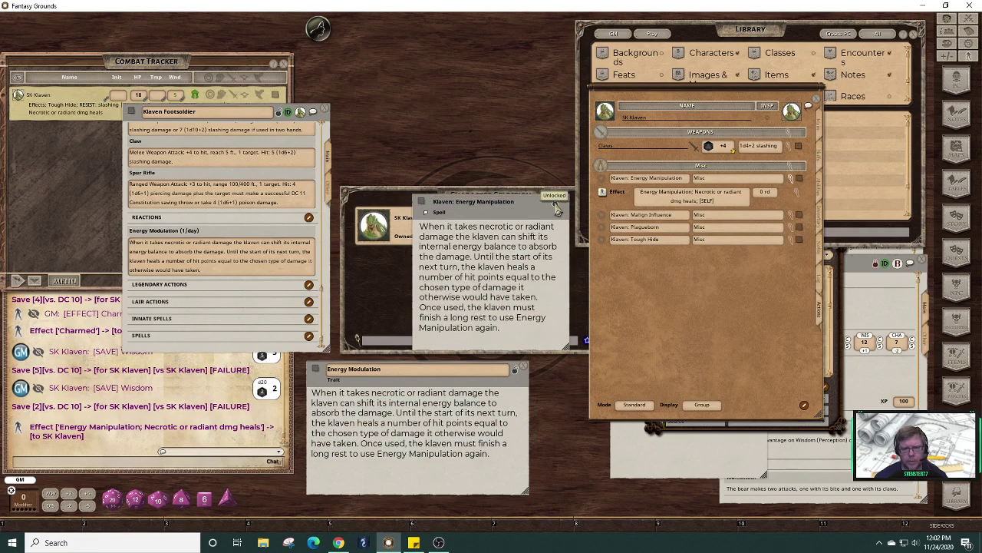
pyautogui.click(524, 367)
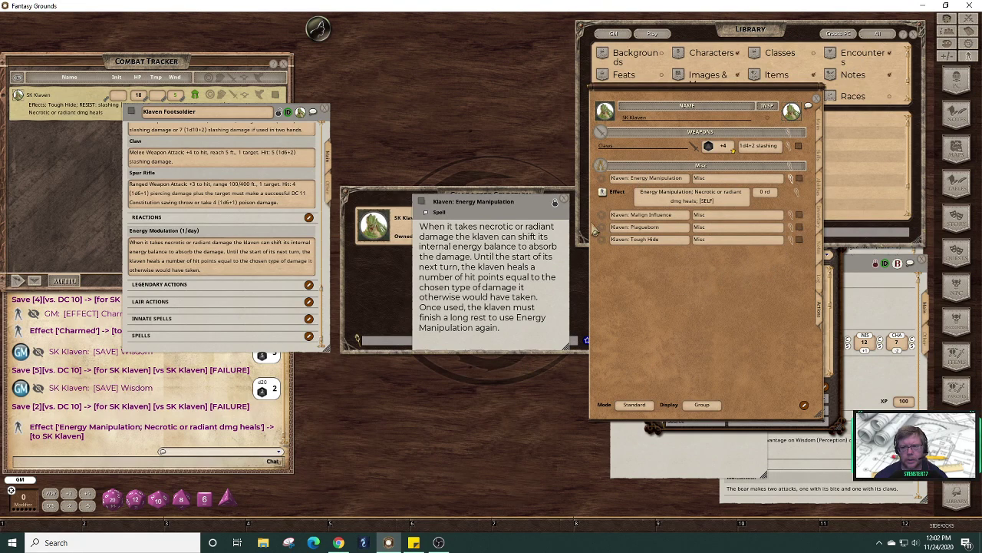
pyautogui.click(566, 202)
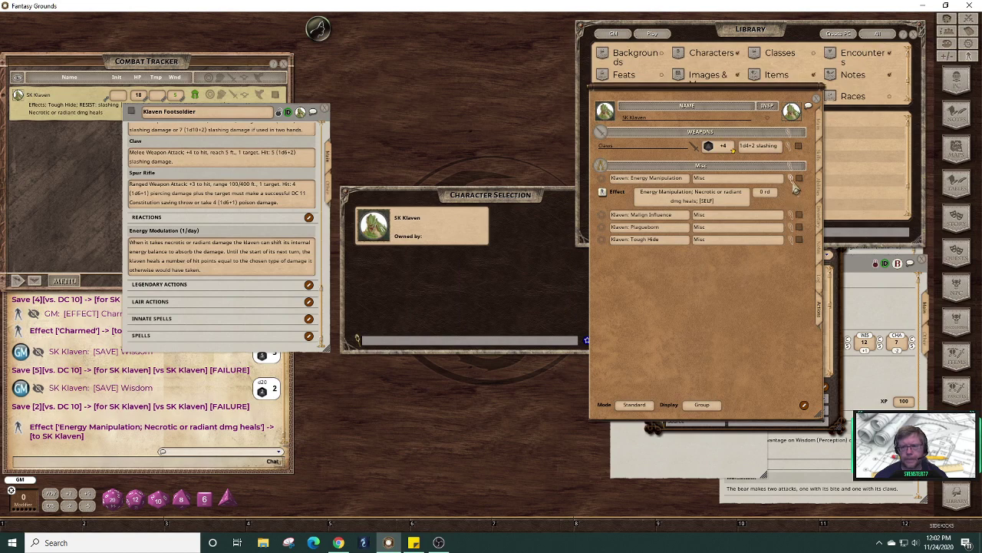
pyautogui.click(791, 179)
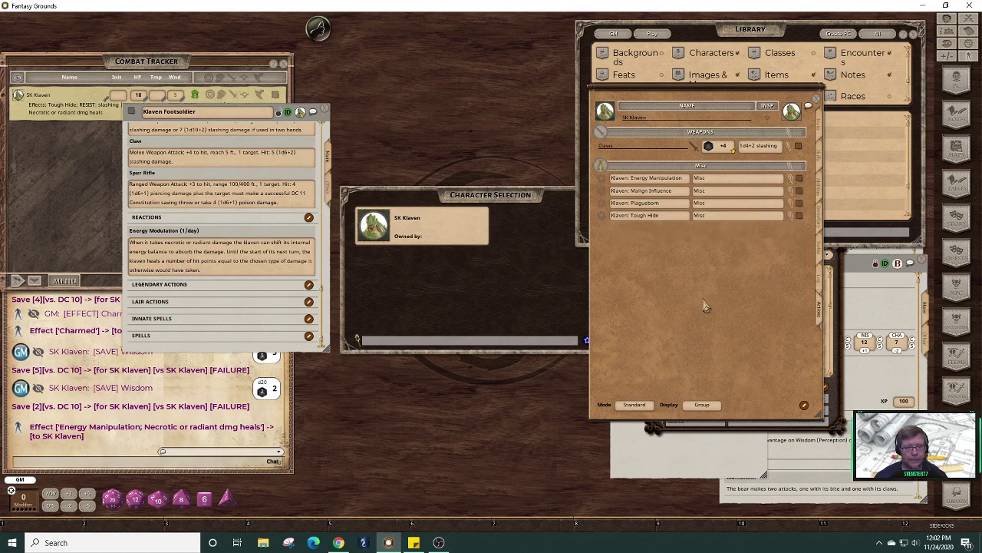
# - Move SK Klaven's character sheet clear of the Spells list and filter the list by "klaven"
pyautogui.moveTo(708, 95); pyautogui.dragTo(440, 111)
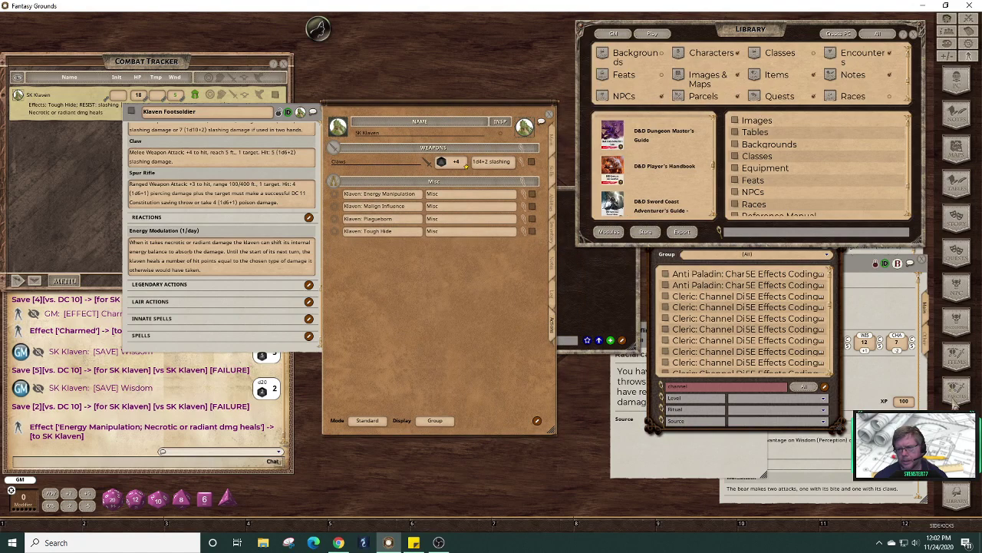
pyautogui.click(719, 231)
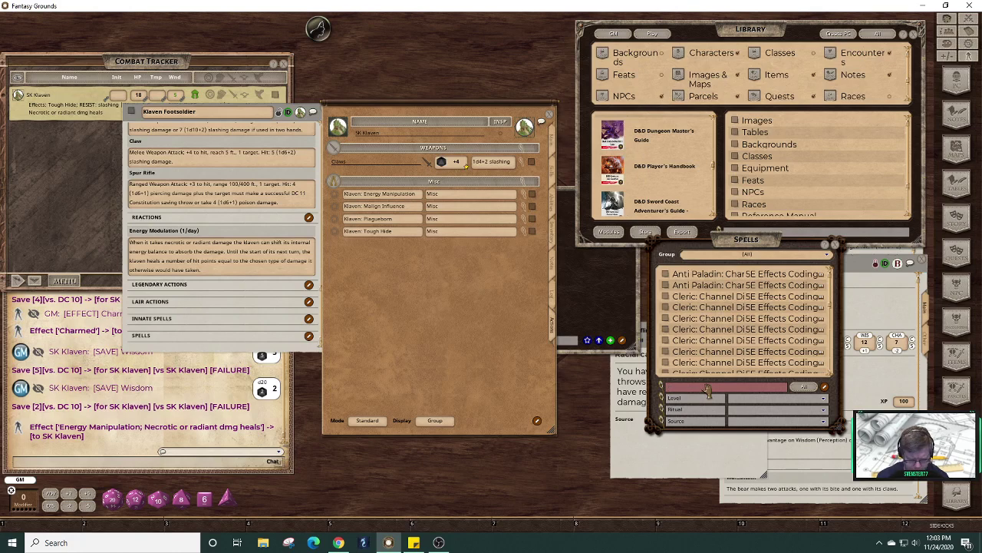
pyautogui.write('ven')
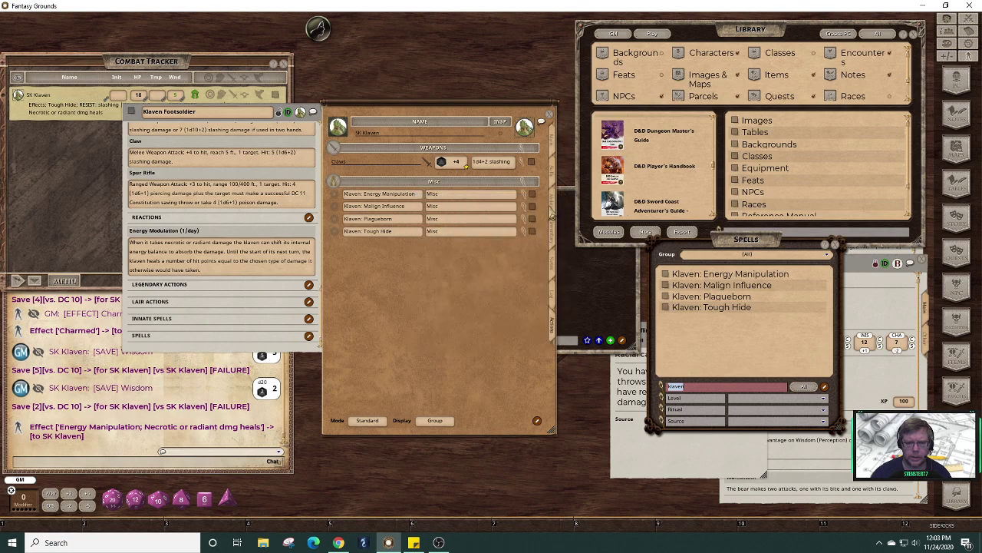
# - Check the descriptions of the Plagueborn, Malign Influence and Energy Manipulation powers on SK Klaven's sheet
pyautogui.click(533, 219)
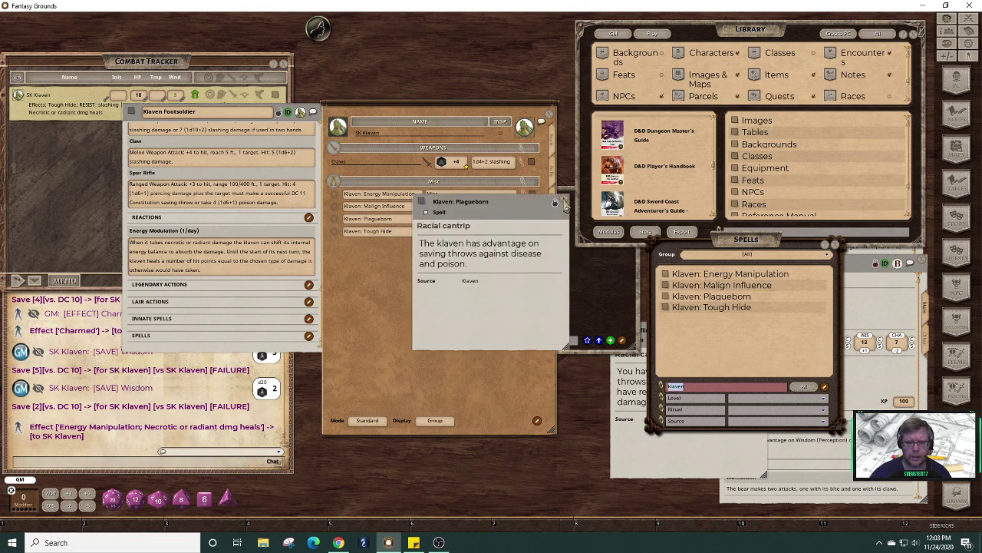
pyautogui.click(566, 198)
pyautogui.click(534, 205)
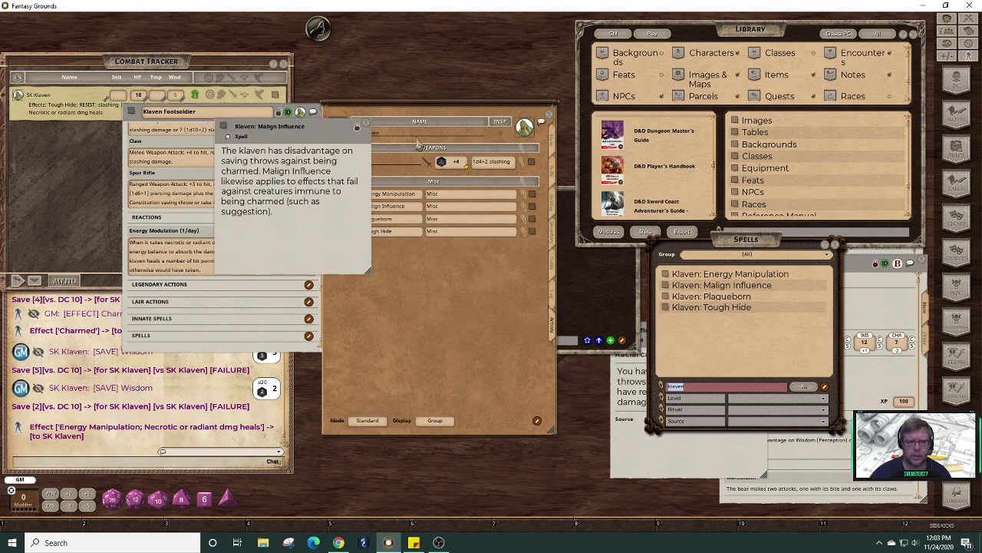
pyautogui.click(358, 126)
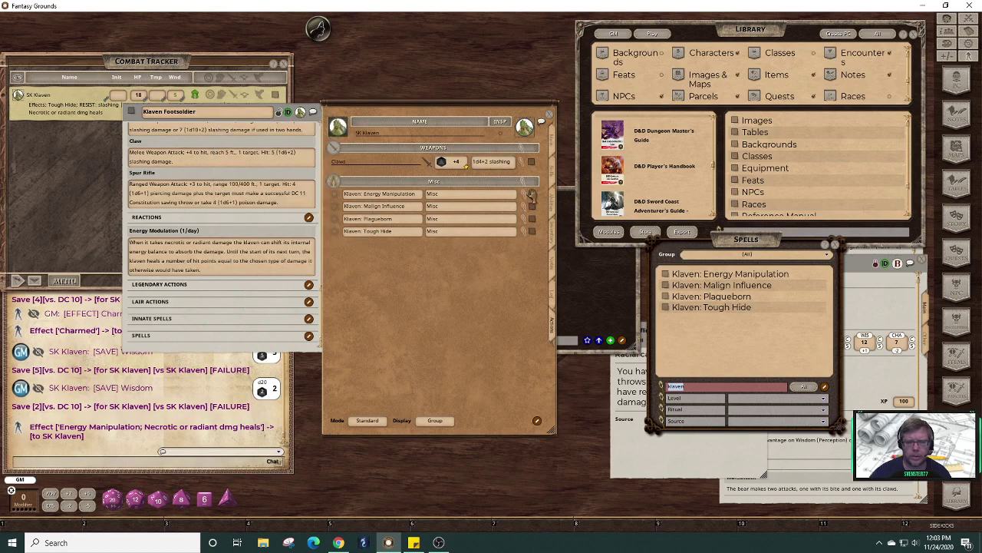
pyautogui.click(531, 197)
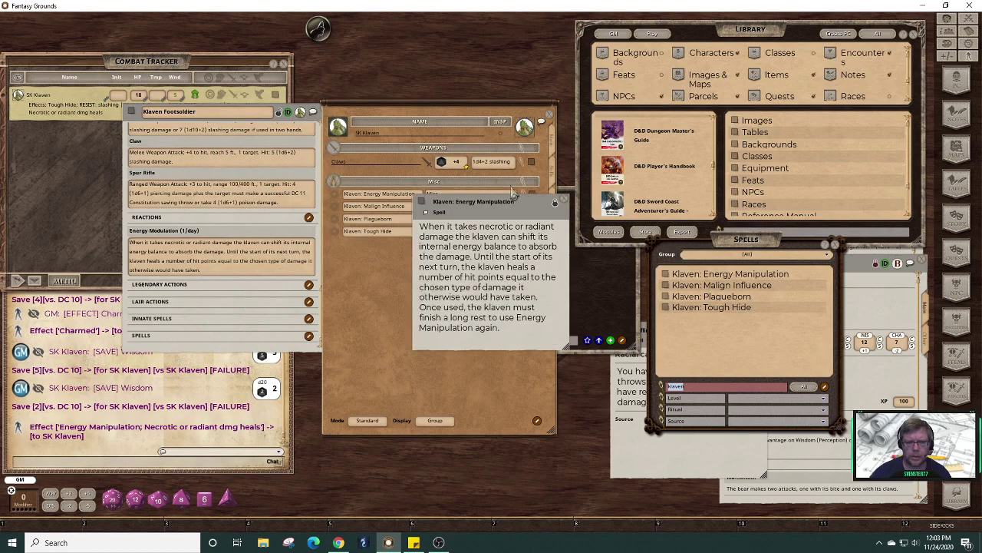
pyautogui.click(566, 200)
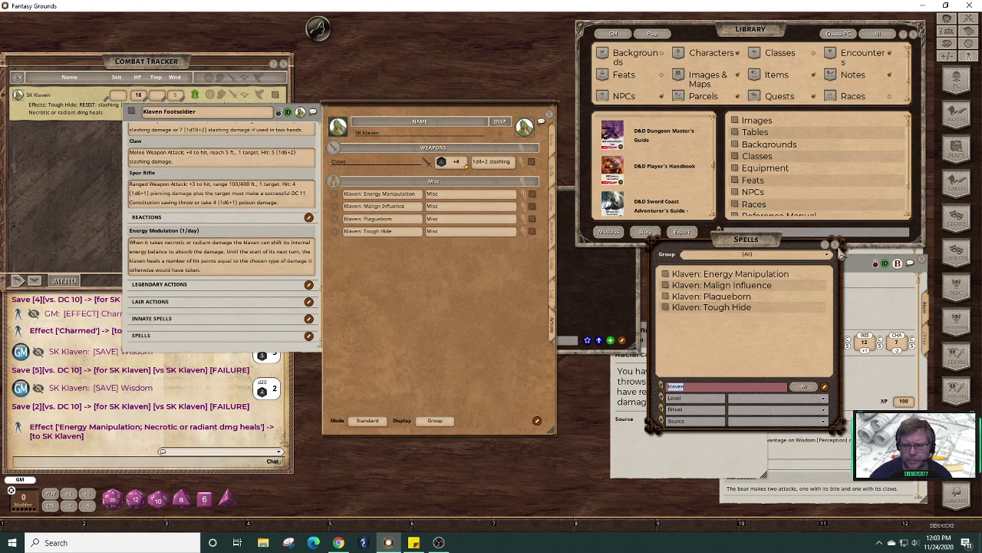
# - Open all four Klaven spells from the Spells list and set the source of Klaven: Energy Manipulation to "Klaven"
pyautogui.click(666, 308)
pyautogui.click(666, 296)
pyautogui.click(666, 285)
pyautogui.click(666, 274)
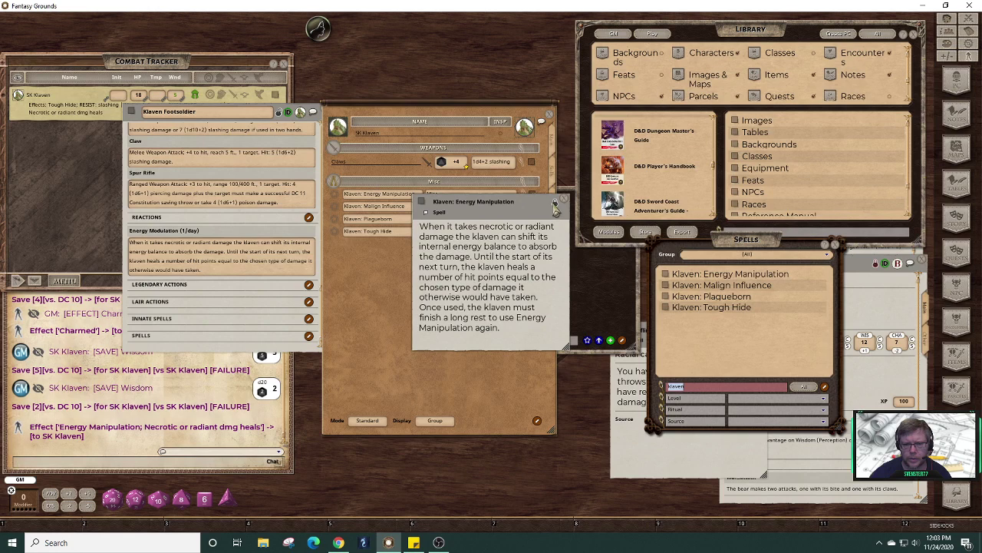
pyautogui.scroll(-5, 538, 291)
pyautogui.scroll(4, 537, 292)
pyautogui.click(549, 337)
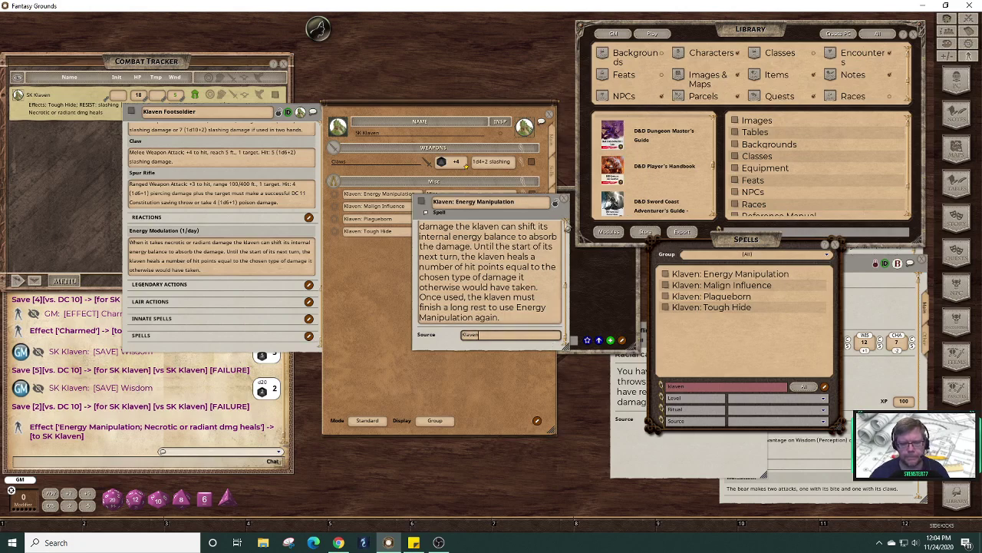
pyautogui.click(555, 203)
pyautogui.click(564, 201)
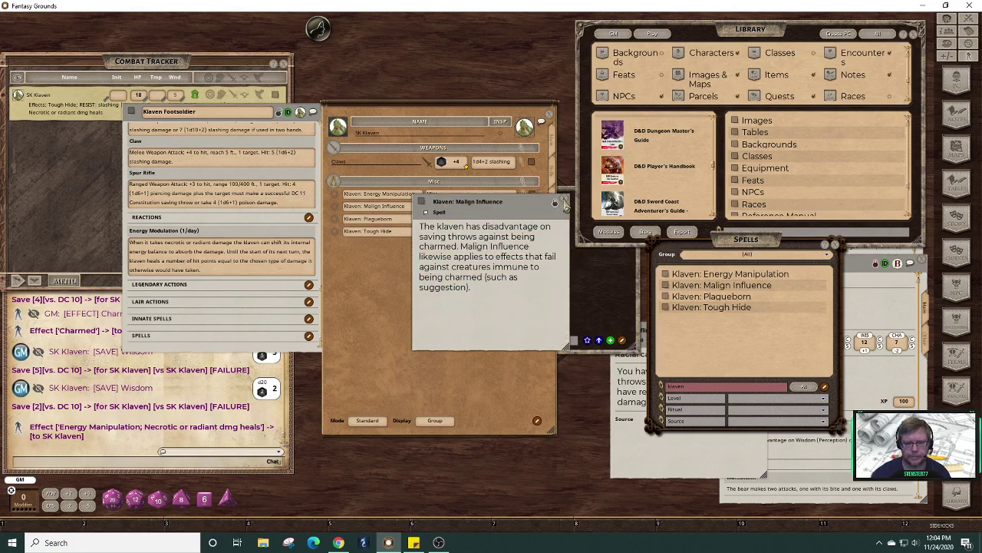
# - Set the source of the Klaven: Malign Influence spell to "Klaven", then lock and close the record
pyautogui.click(556, 202)
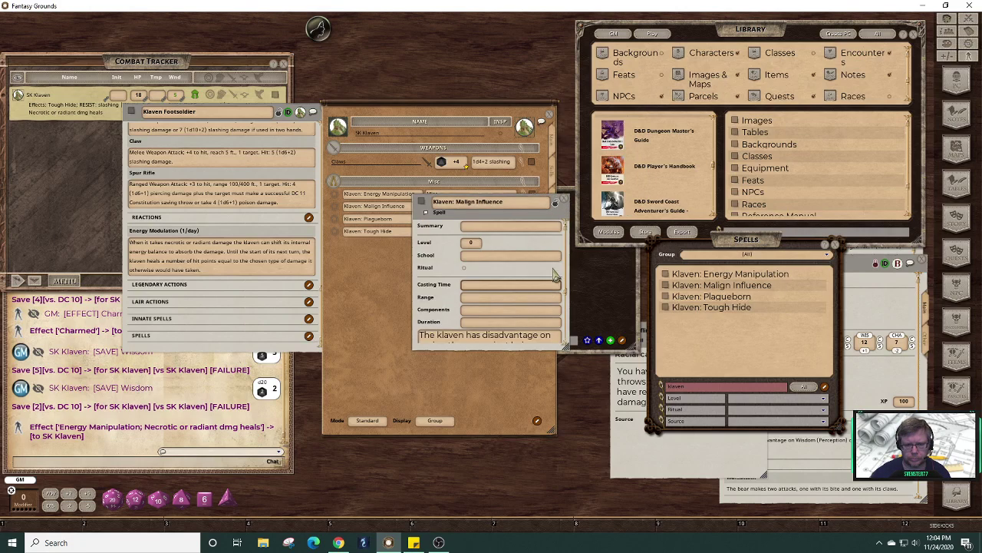
pyautogui.scroll(-3, 519, 315)
pyautogui.click(495, 338)
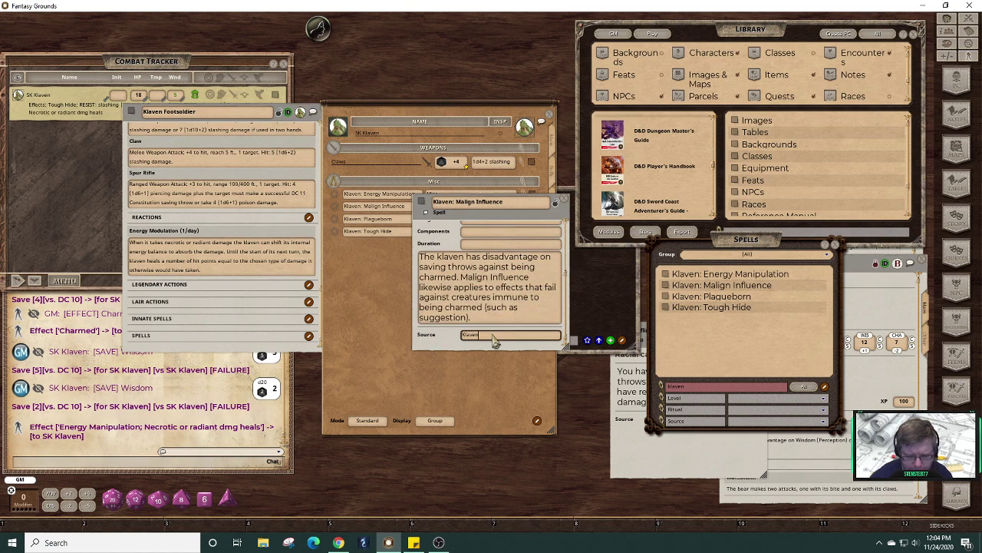
pyautogui.click(556, 205)
pyautogui.click(564, 203)
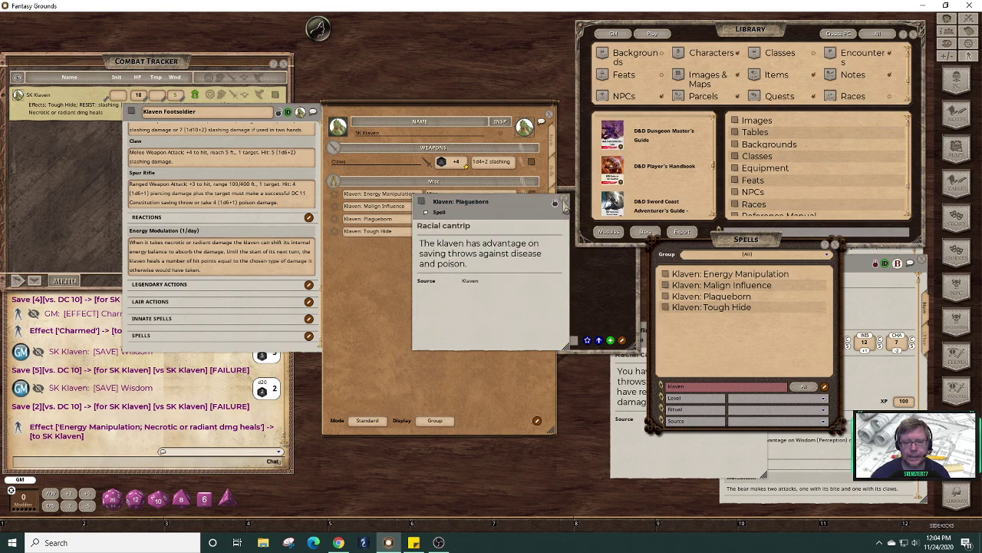
# - Close the Klaven: Plagueborn spell and set the source of Klaven: Tough Hide to "Klaven", locking the record
pyautogui.click(564, 202)
pyautogui.click(554, 203)
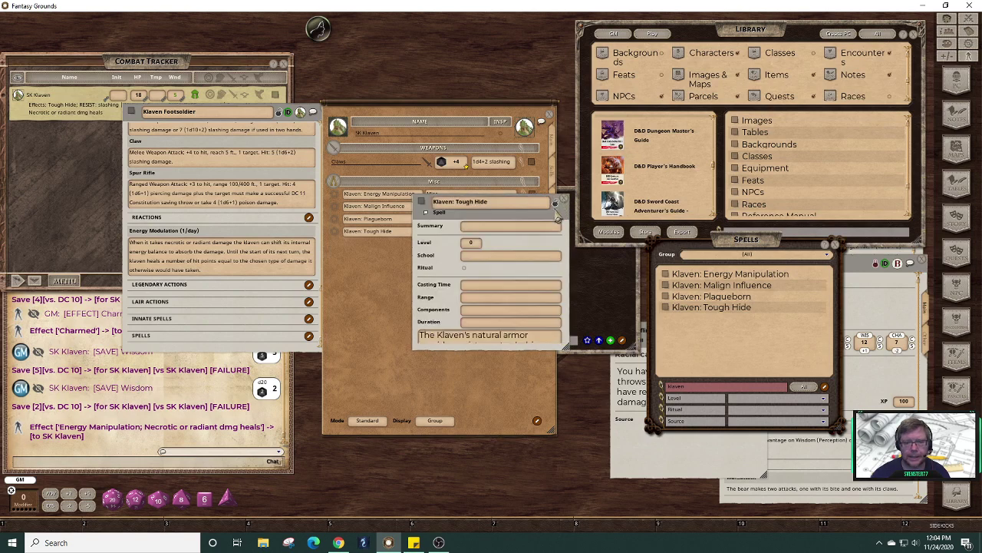
pyautogui.scroll(-2, 528, 345)
pyautogui.click(524, 338)
pyautogui.write('Glaven')
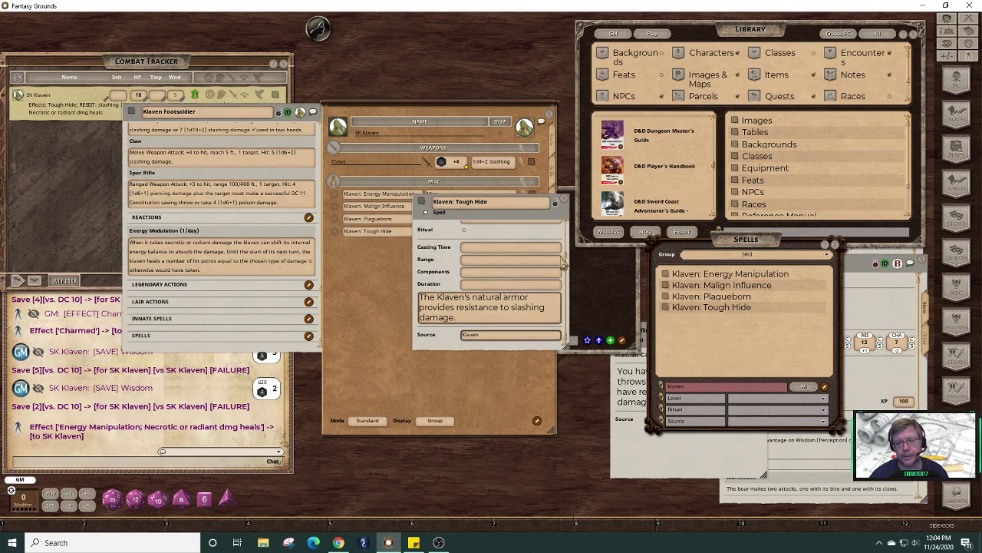
pyautogui.click(557, 205)
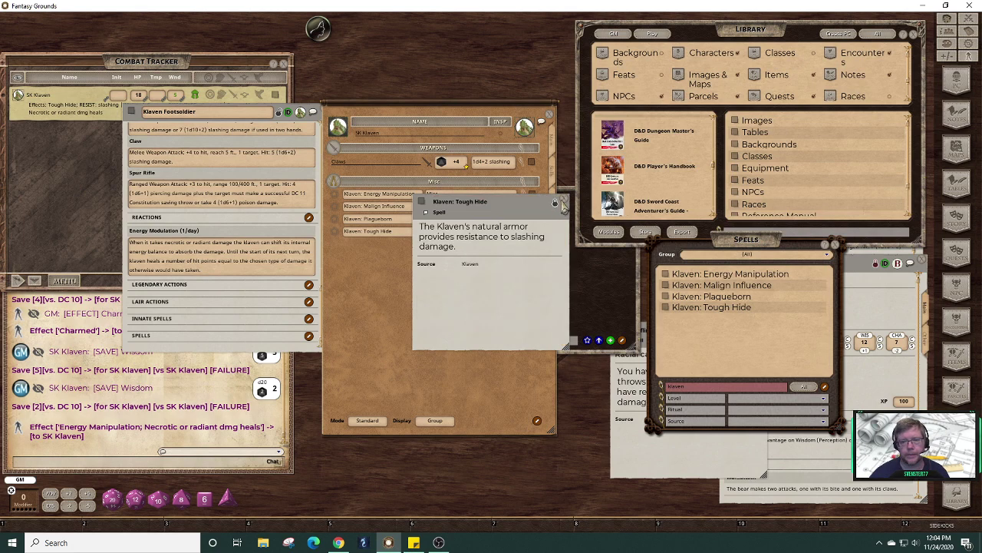
pyautogui.click(565, 199)
# - Close the Spells list and the Klaven Footsoldier record, keeping SK Klaven's actions sheet open
pyautogui.click(835, 245)
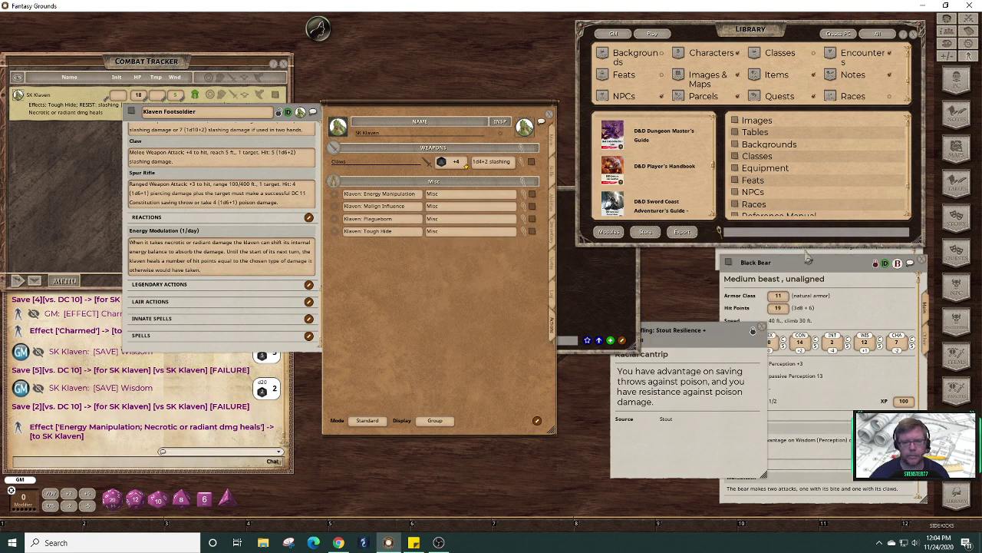
pyautogui.moveTo(440, 116); pyautogui.dragTo(495, 83)
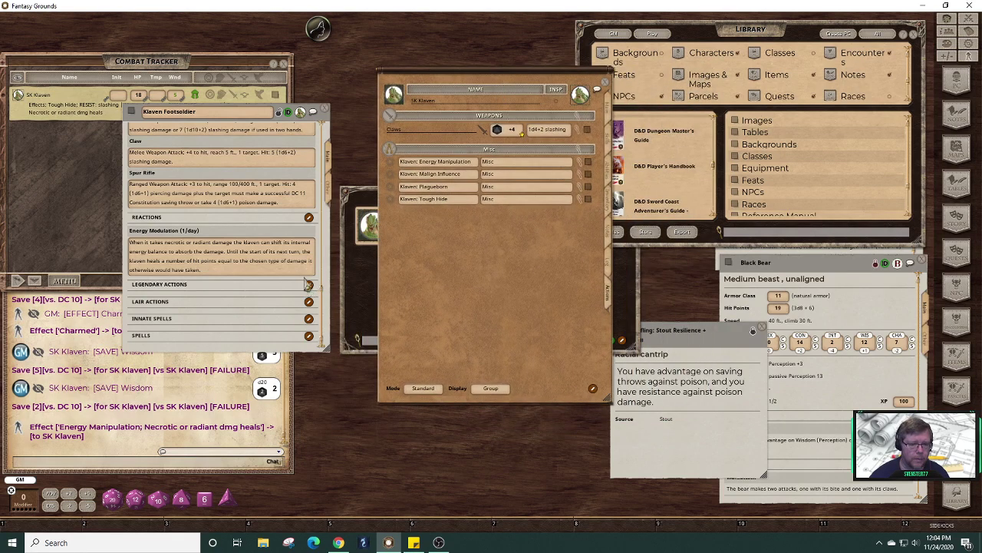
pyautogui.moveTo(323, 305); pyautogui.dragTo(321, 146)
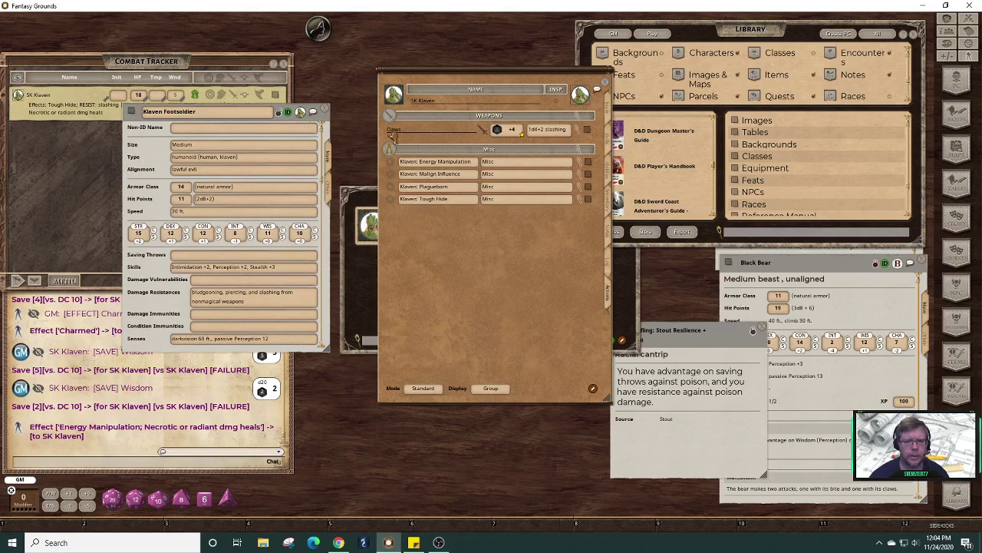
pyautogui.click(328, 114)
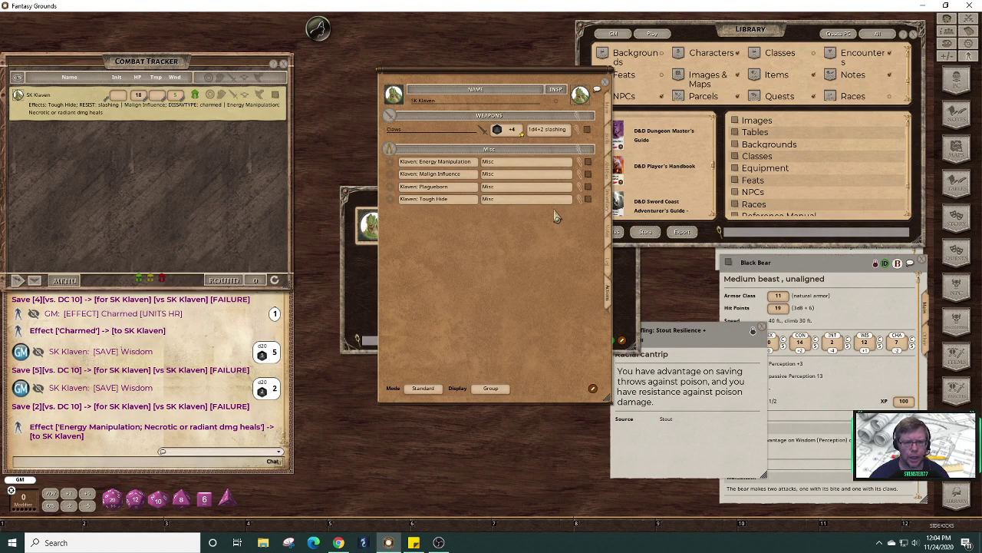
# - Close the Stout Resilience trait window and the SK Klaven sheet, and move the character selection window into free space
pyautogui.moveTo(558, 254); pyautogui.dragTo(456, 230)
pyautogui.click(762, 330)
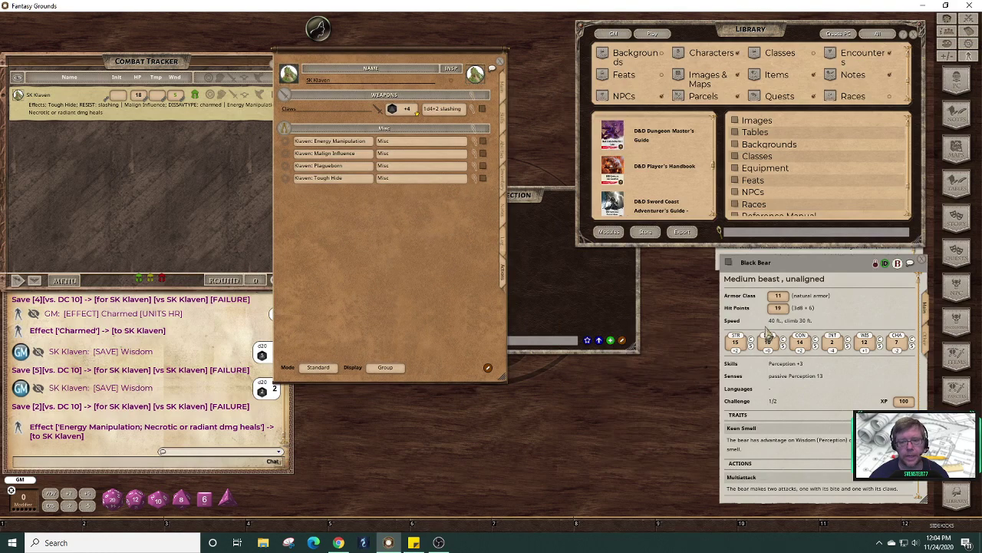
pyautogui.click(520, 247)
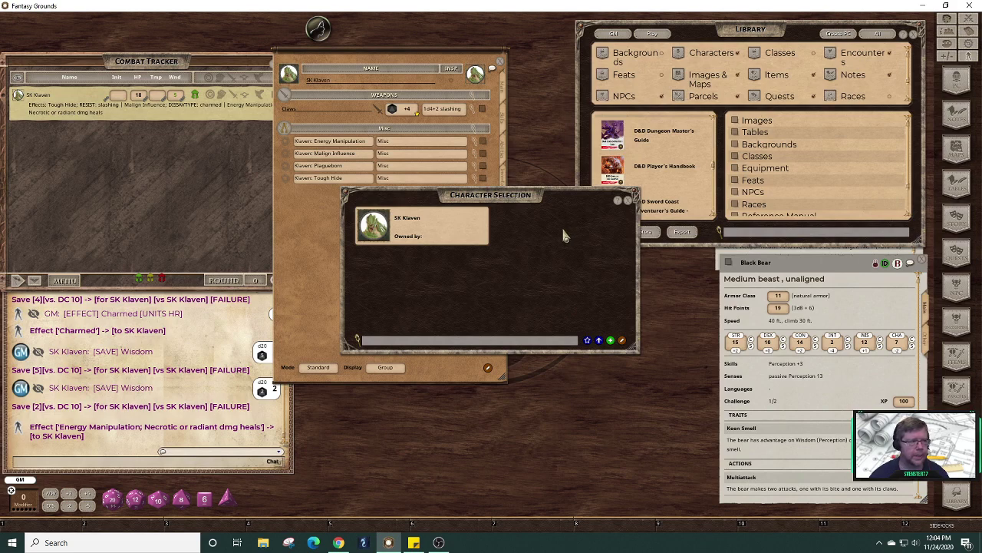
pyautogui.moveTo(564, 235); pyautogui.dragTo(523, 337)
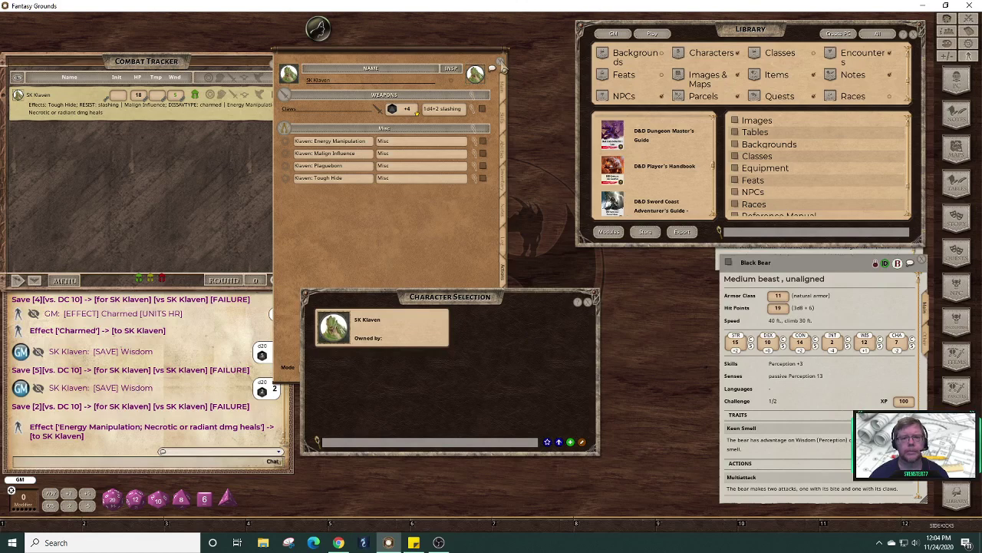
pyautogui.click(503, 90)
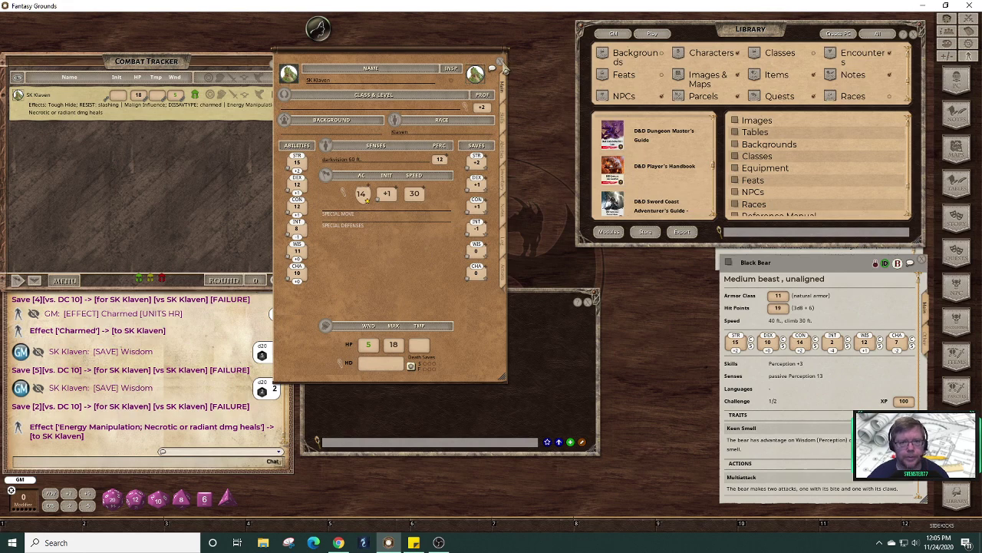
pyautogui.click(503, 64)
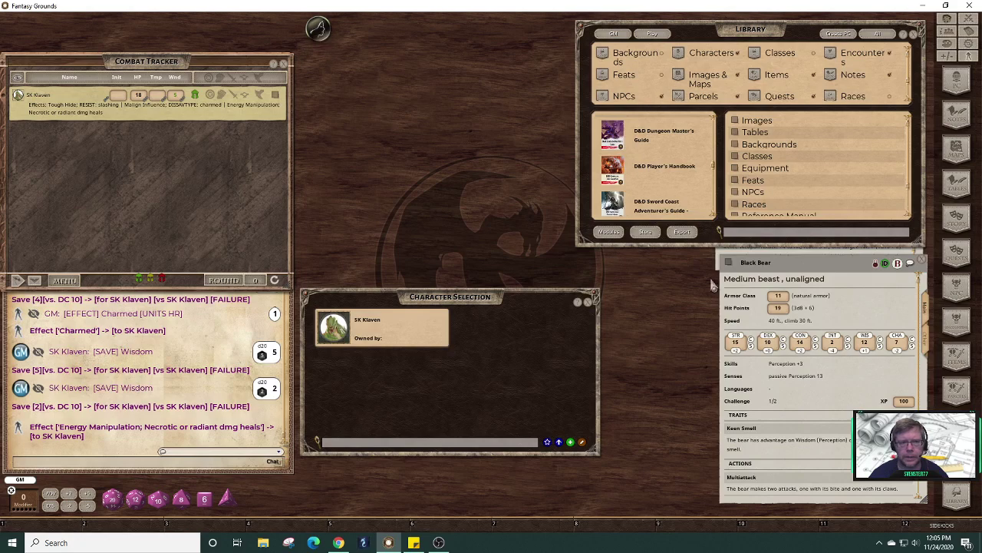
# - Place the Black Bear and Crocodile stat blocks side by side below the library window
pyautogui.moveTo(862, 314); pyautogui.dragTo(618, 308)
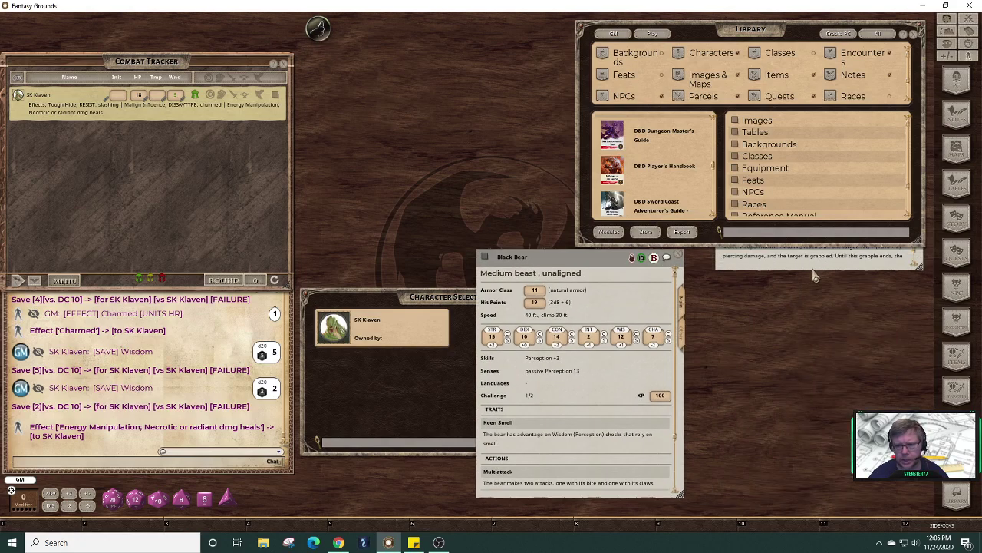
pyautogui.click(815, 265)
pyautogui.moveTo(806, 27); pyautogui.dragTo(805, 283)
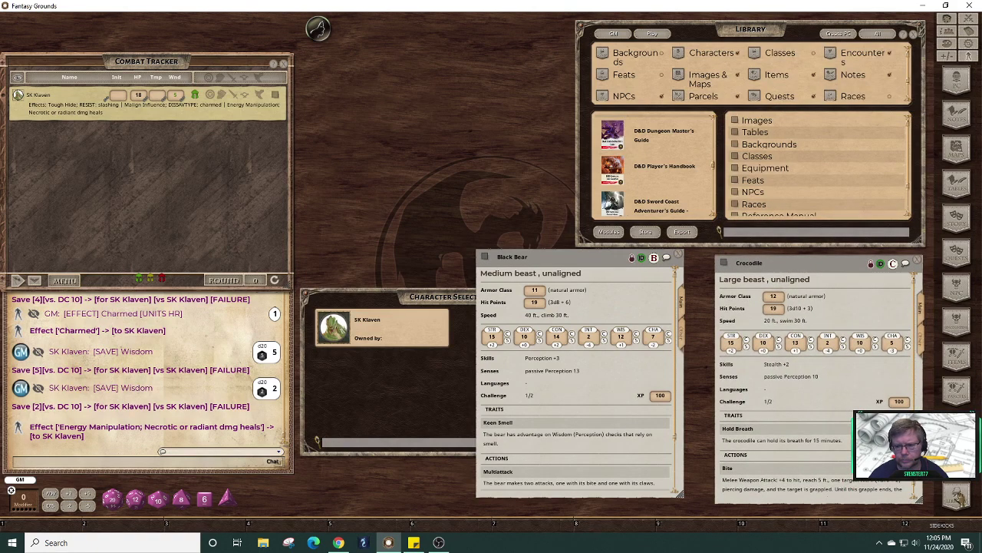
# - Create a new character named SK Crocodile from the character selection list
pyautogui.click(442, 398)
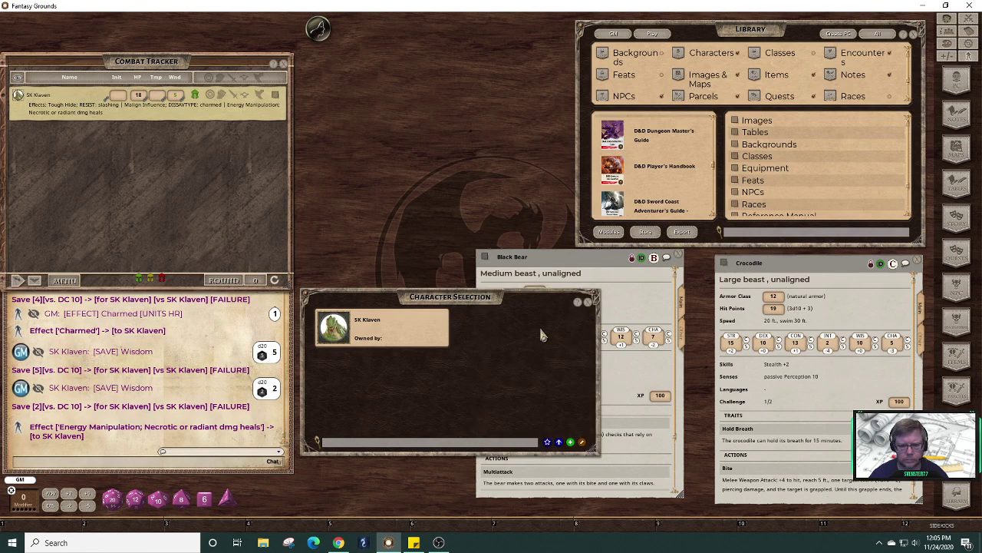
pyautogui.click(570, 442)
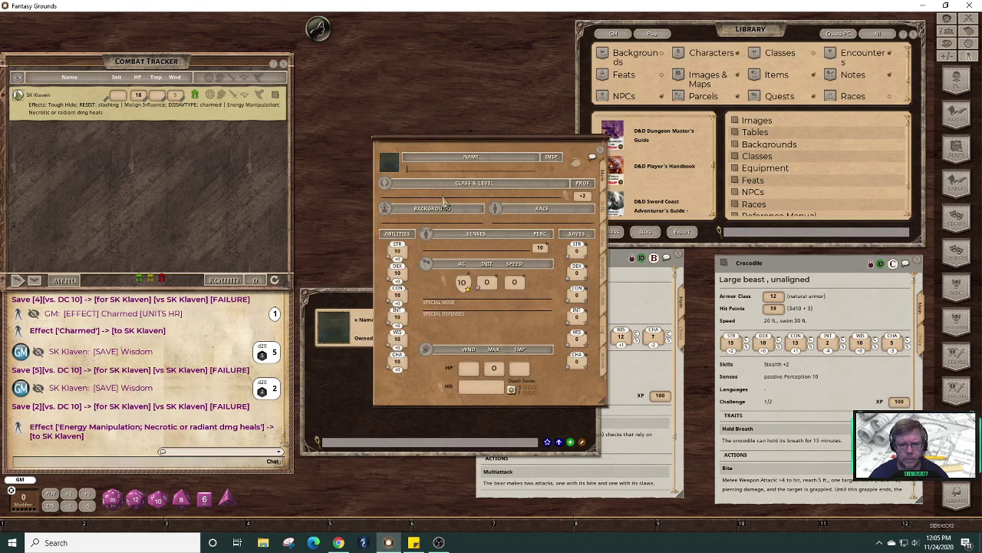
pyautogui.click(426, 175)
pyautogui.write('SK Crocodile')
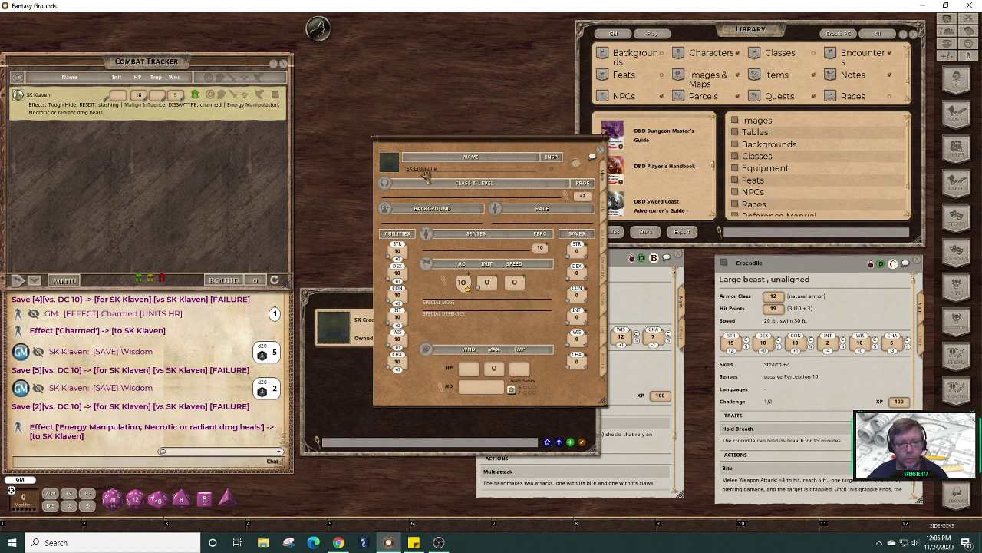
# - Arrange the new character sheet beside the Crocodile stat block and rename the character SK Awakened Crocodile
pyautogui.moveTo(528, 146); pyautogui.dragTo(459, 182)
pyautogui.click(589, 302)
pyautogui.moveTo(814, 279); pyautogui.dragTo(662, 208)
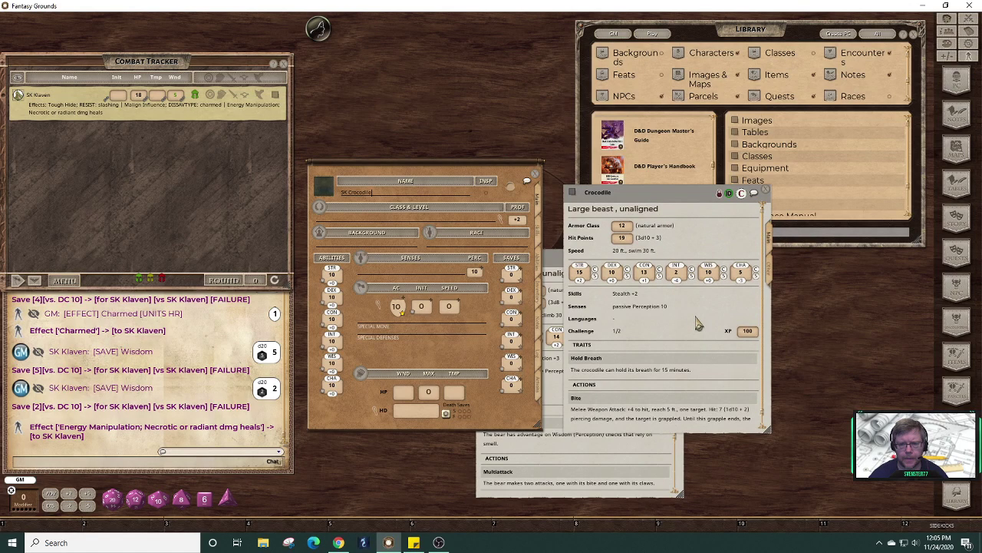
pyautogui.click(356, 193)
pyautogui.write('A ')
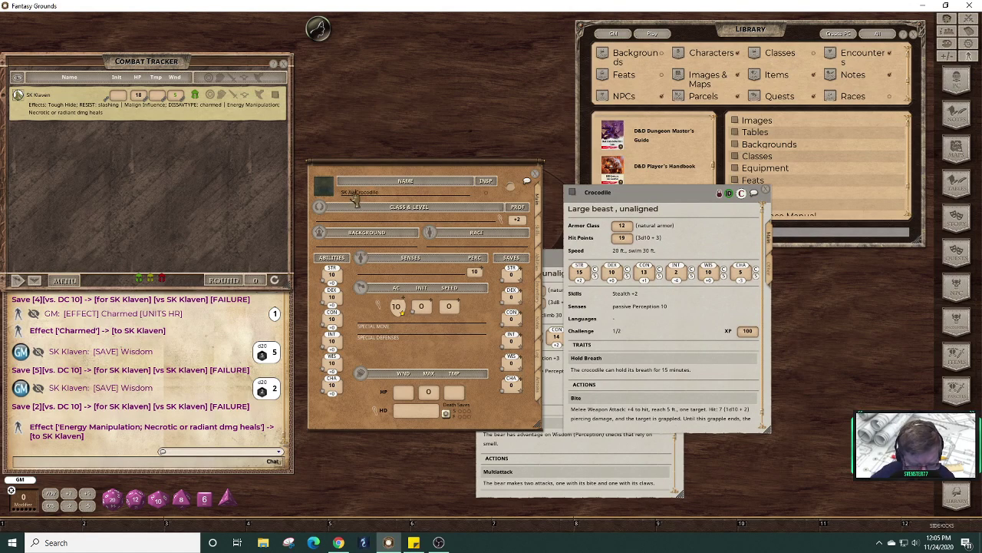
pyautogui.write('kened')
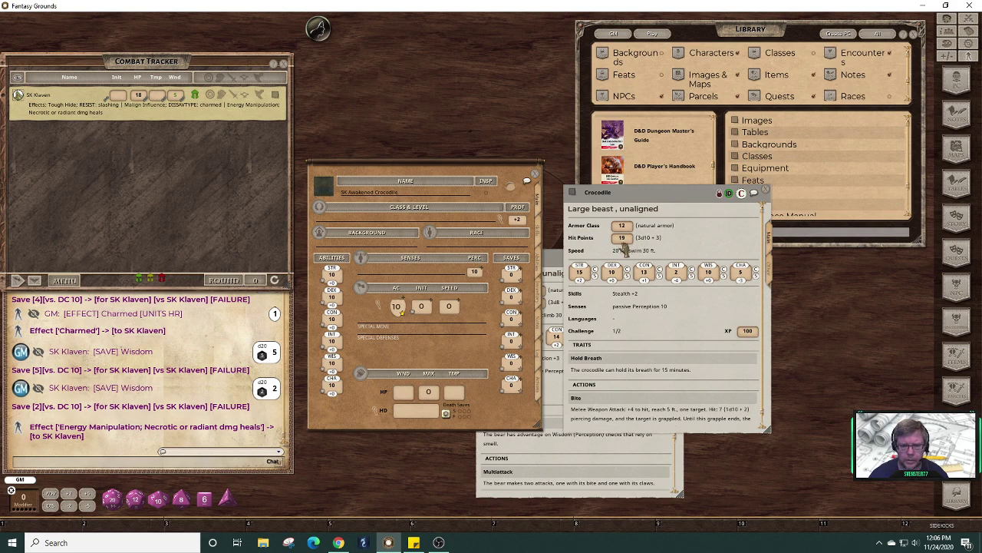
# - Set the crocodile character's maximum HP to 33, miscellaneous armor bonus to 2 and base speed to 20
pyautogui.moveTo(458, 174); pyautogui.dragTo(467, 106)
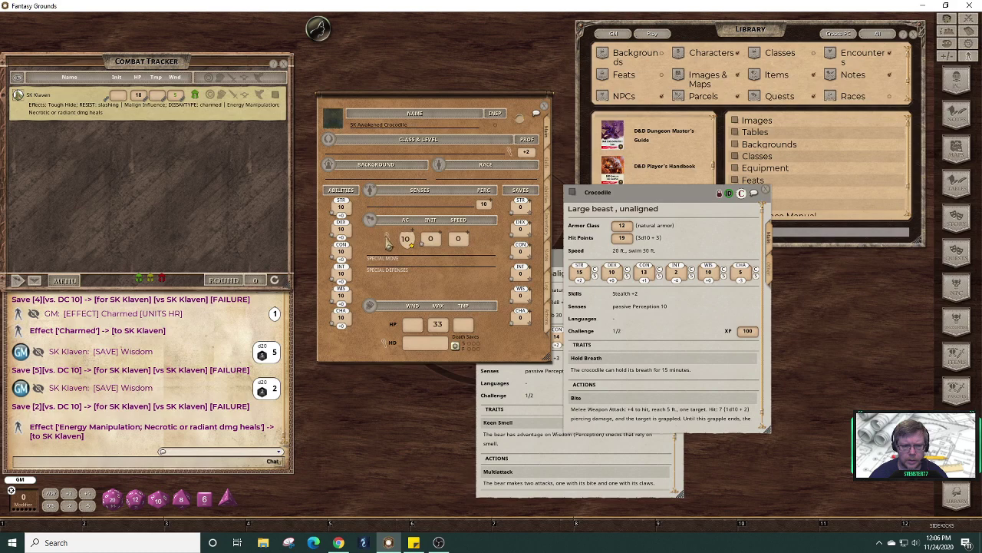
pyautogui.click(387, 241)
pyautogui.moveTo(506, 247); pyautogui.dragTo(447, 274)
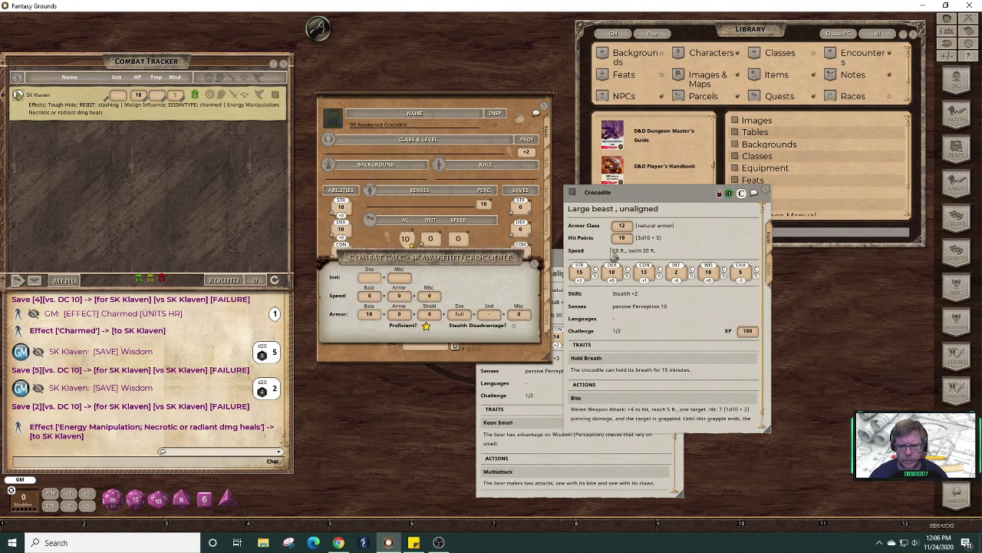
pyautogui.click(520, 316)
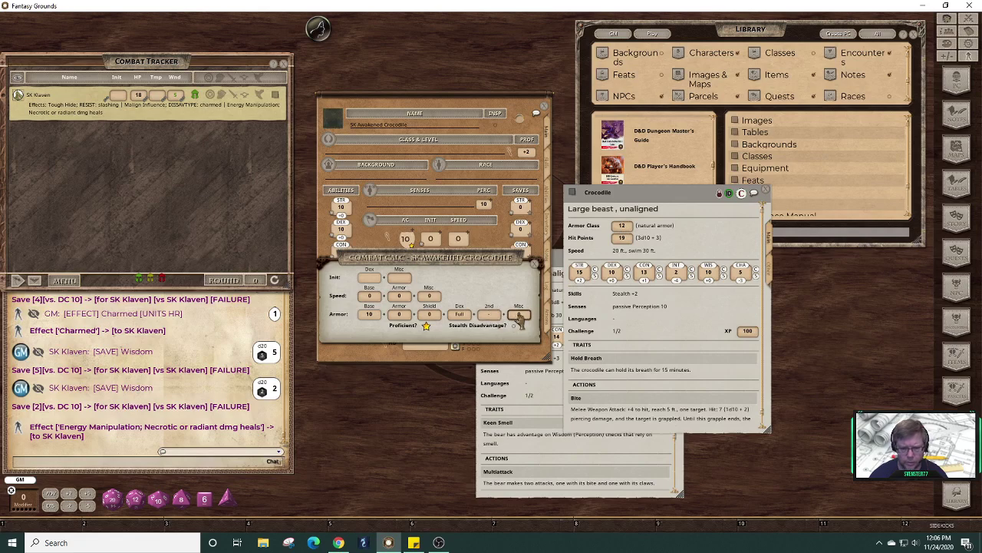
pyautogui.write('2')
pyautogui.click(371, 297)
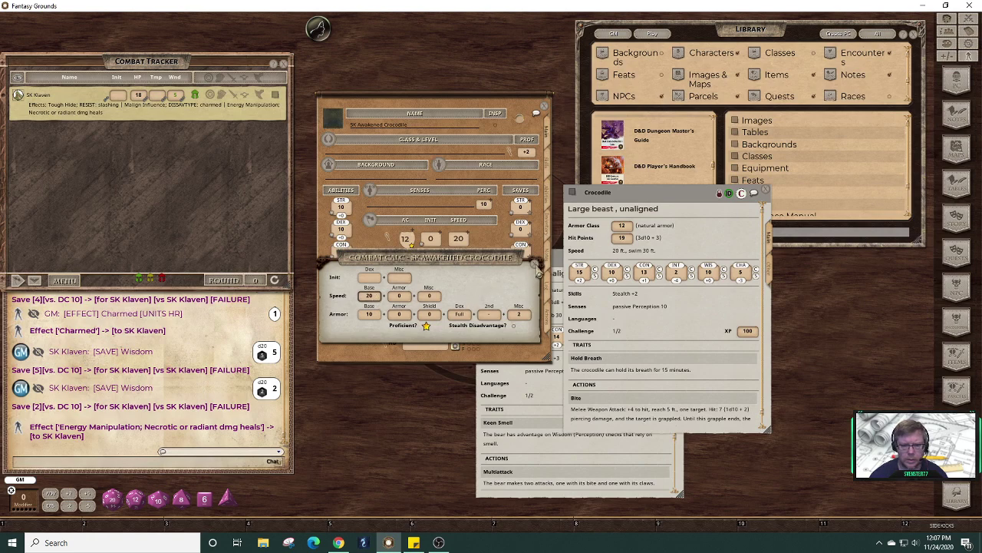
pyautogui.click(535, 264)
# - Enter "Swim 30ft." as the crocodile character's special movement
pyautogui.click(389, 260)
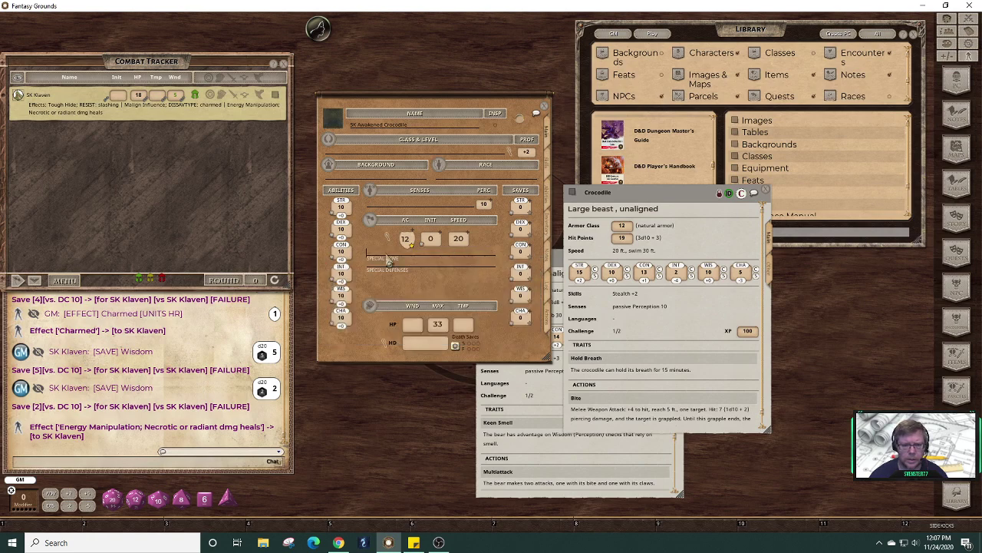
pyautogui.write('Swim')
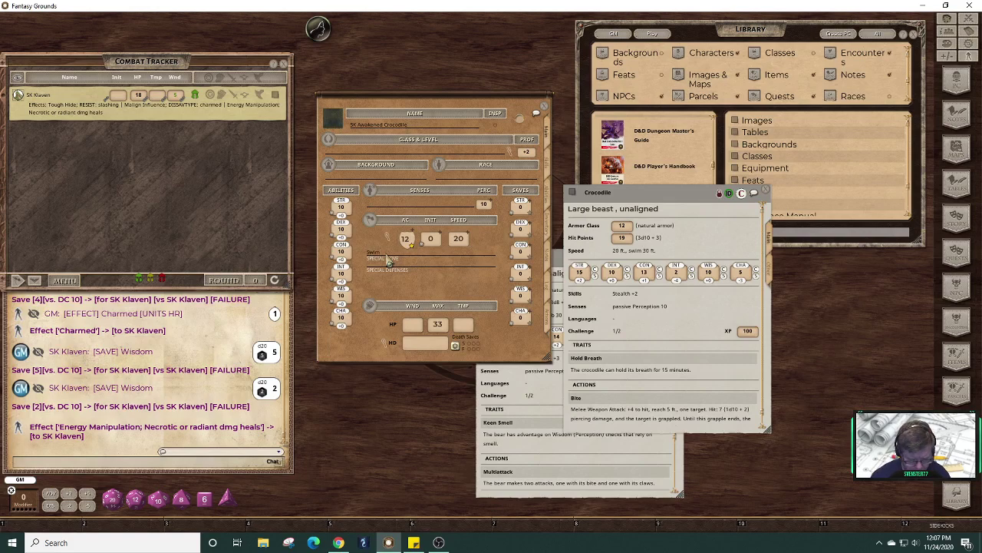
pyautogui.write(' 30ft.')
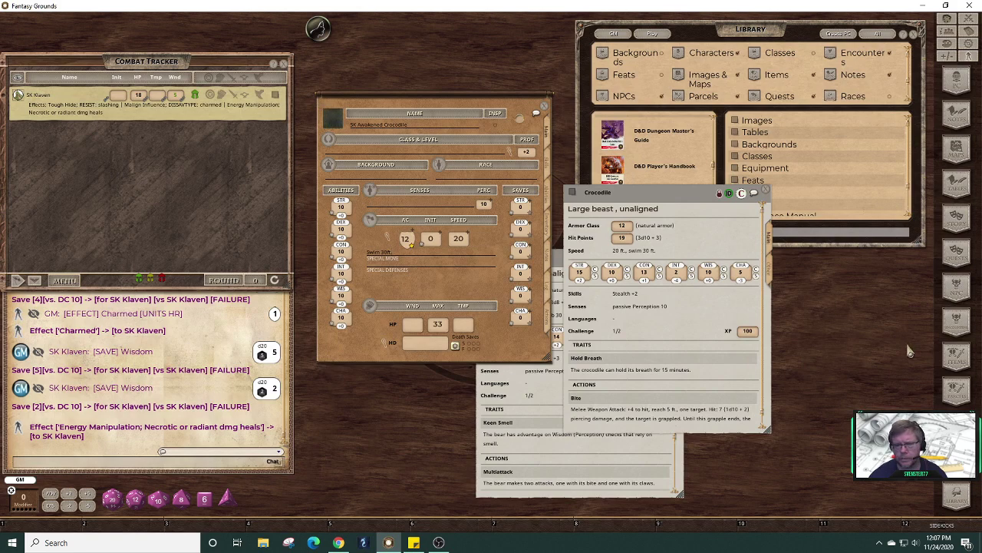
pyautogui.click(335, 121)
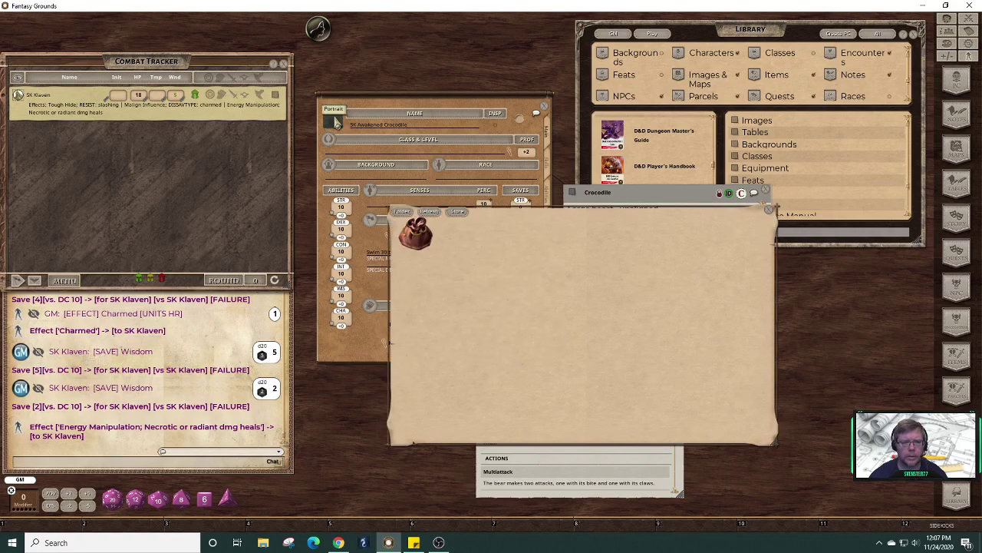
pyautogui.click(427, 236)
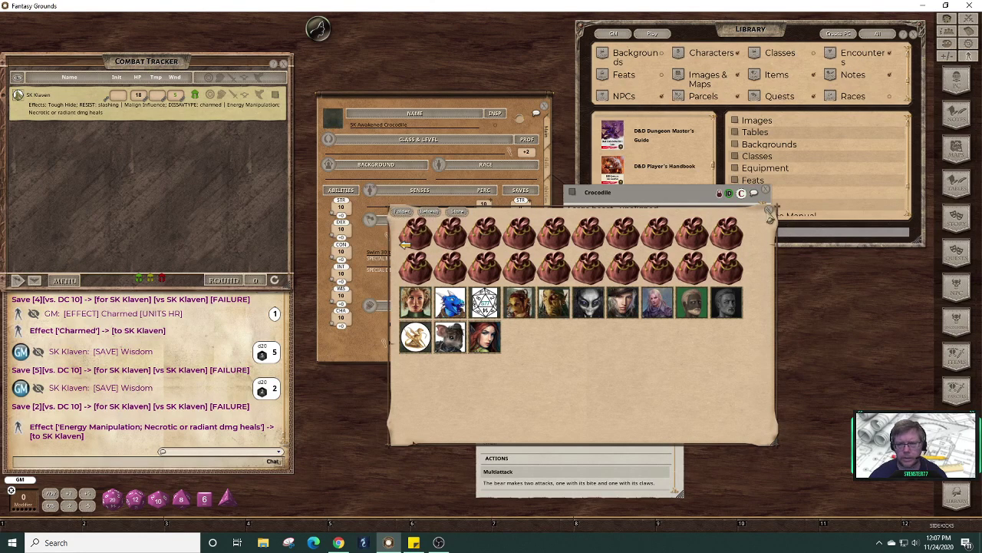
pyautogui.click(770, 210)
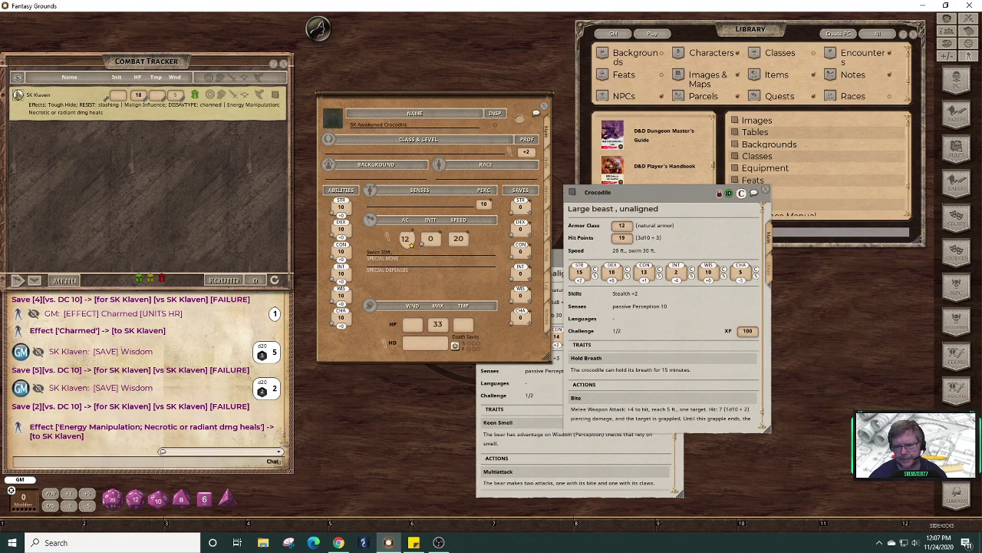
# - Search the token assets for "croc" and assign croc.png as the crocodile character's portrait, then close the assets window
pyautogui.click(738, 331)
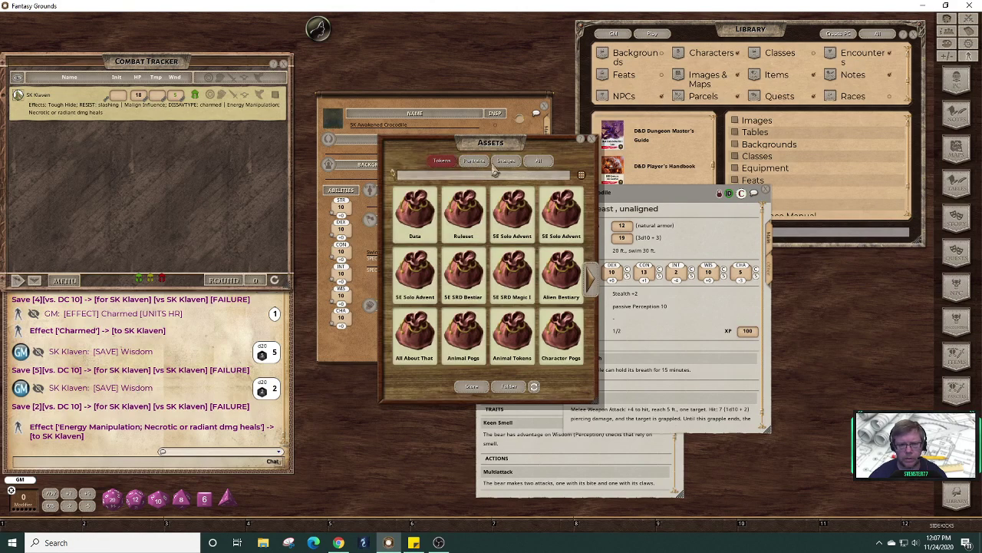
pyautogui.click(454, 176)
pyautogui.write('croc')
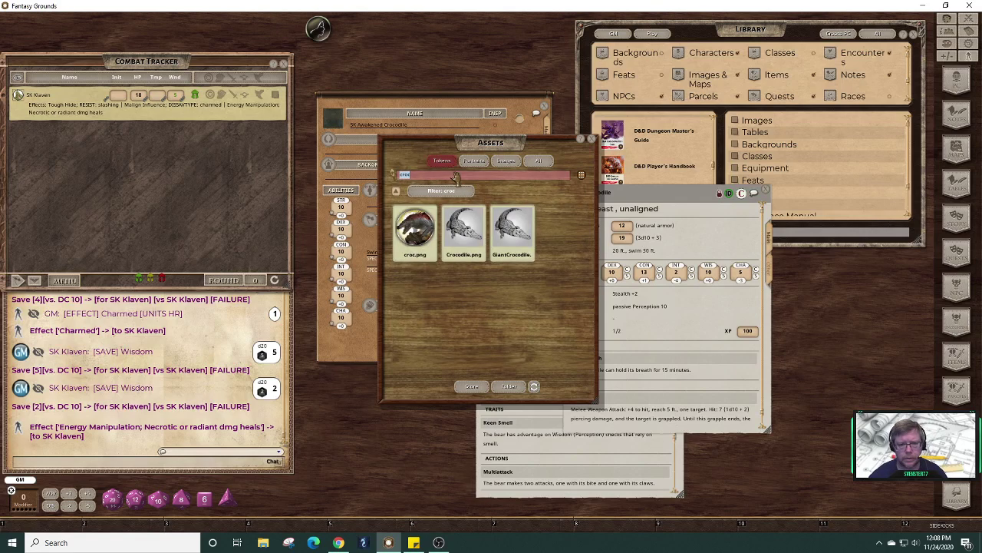
pyautogui.moveTo(434, 142); pyautogui.dragTo(624, 173)
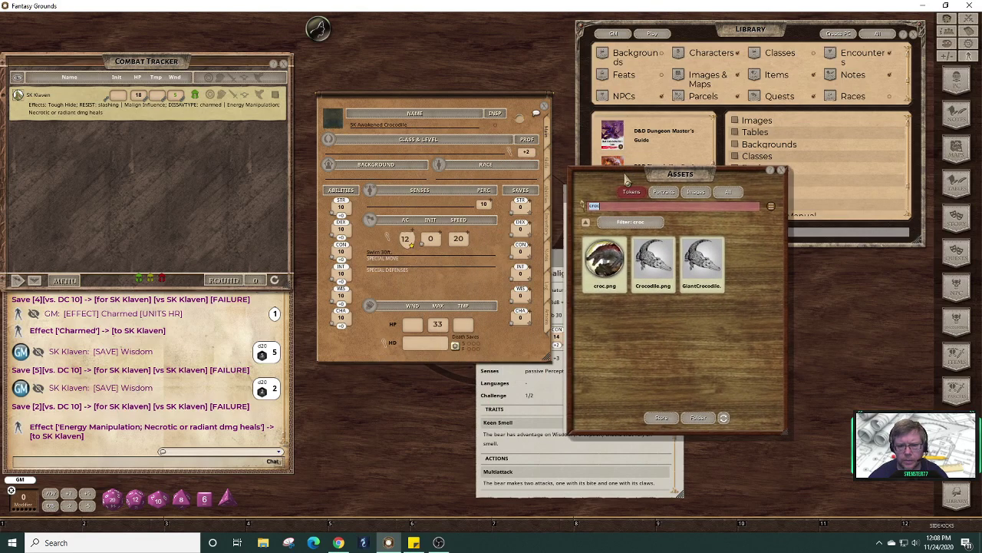
pyautogui.moveTo(610, 261); pyautogui.dragTo(333, 119)
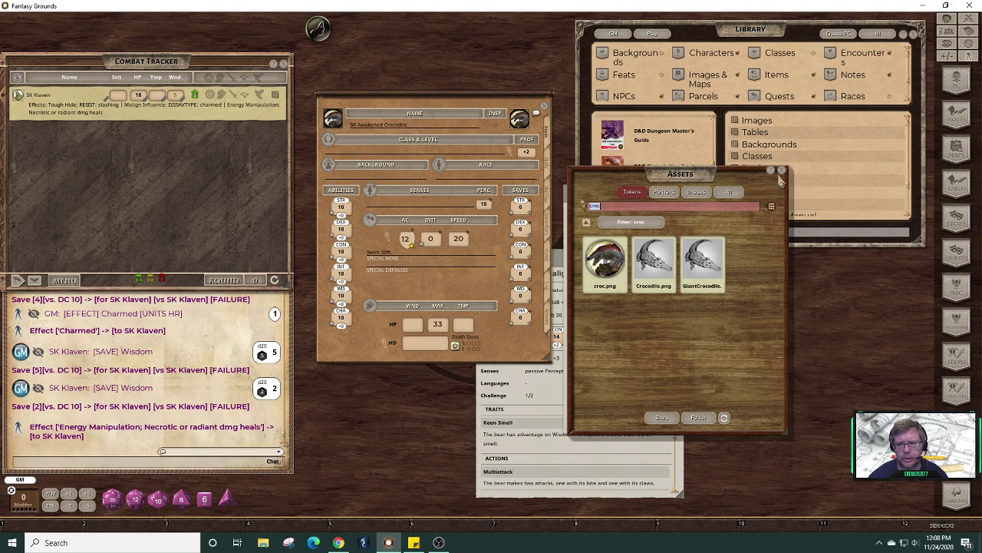
pyautogui.click(782, 171)
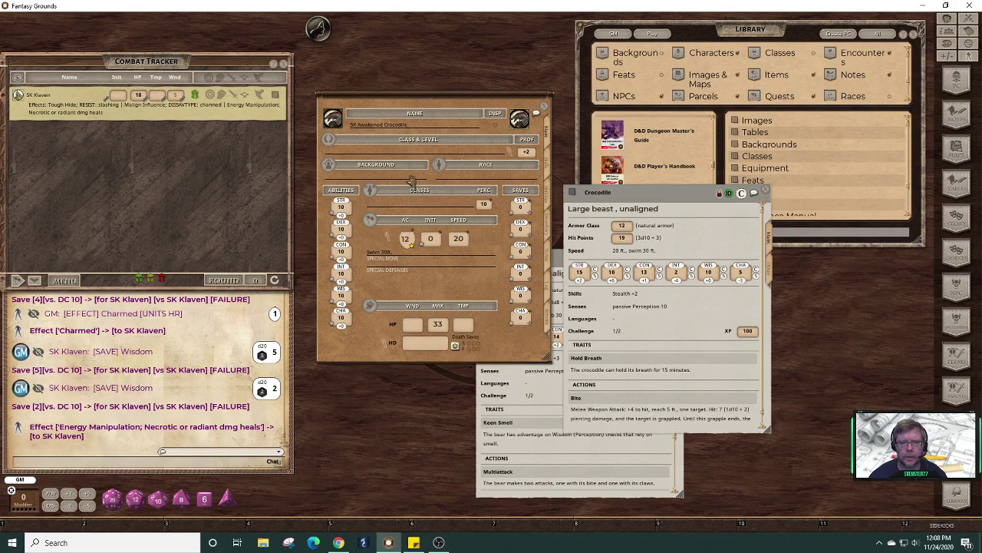
# - Enter Crocodile as the race and set the ability scores to STR 15, CON 13, INT 9 and CHA 8
pyautogui.click(459, 180)
pyautogui.write('Crocodile')
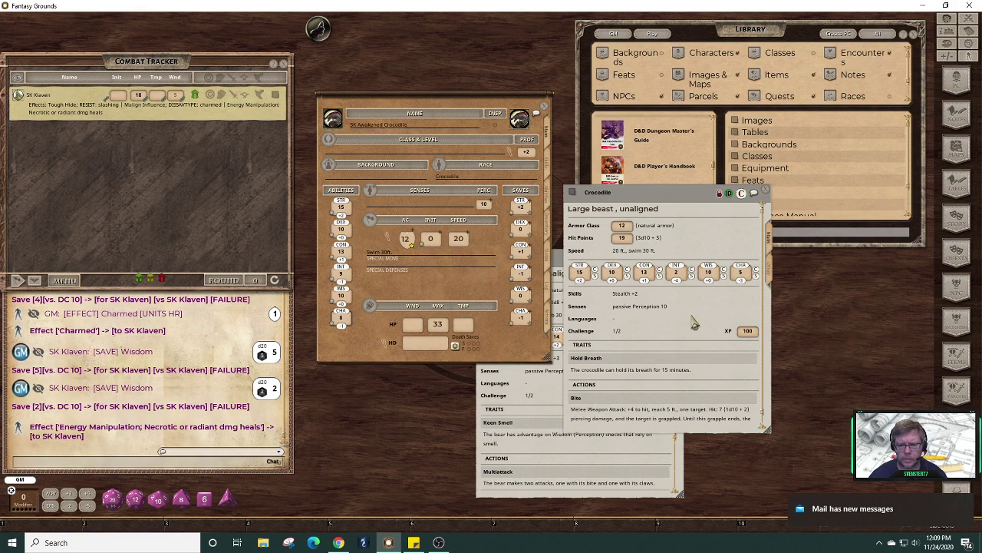
# - Mark the crocodile character as proficient in Stealth and return to its main statistics
pyautogui.click(549, 173)
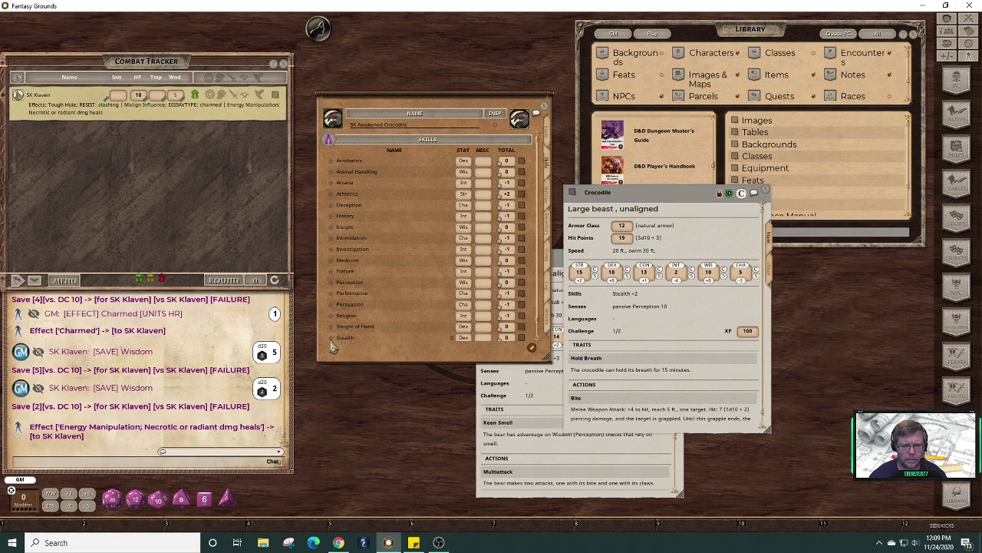
pyautogui.click(331, 337)
pyautogui.click(551, 135)
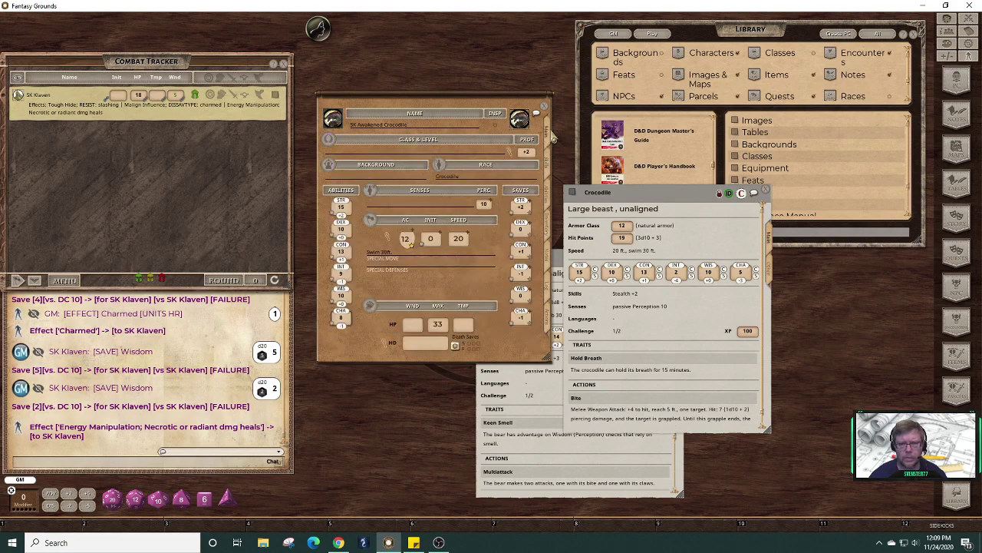
# - Enlarge the crocodile character sheet slightly and add a trait named Hold Breath
pyautogui.moveTo(501, 362); pyautogui.dragTo(508, 387)
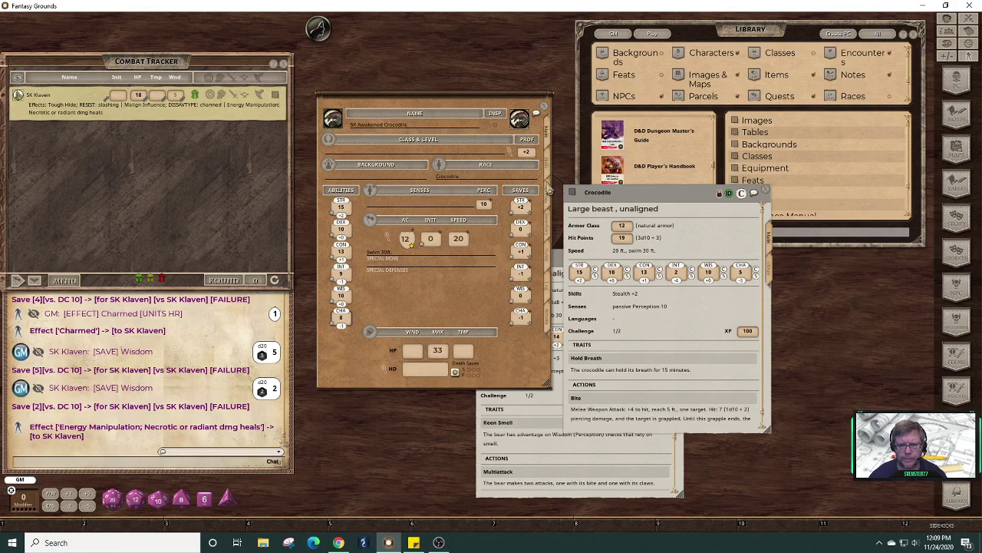
pyautogui.click(549, 202)
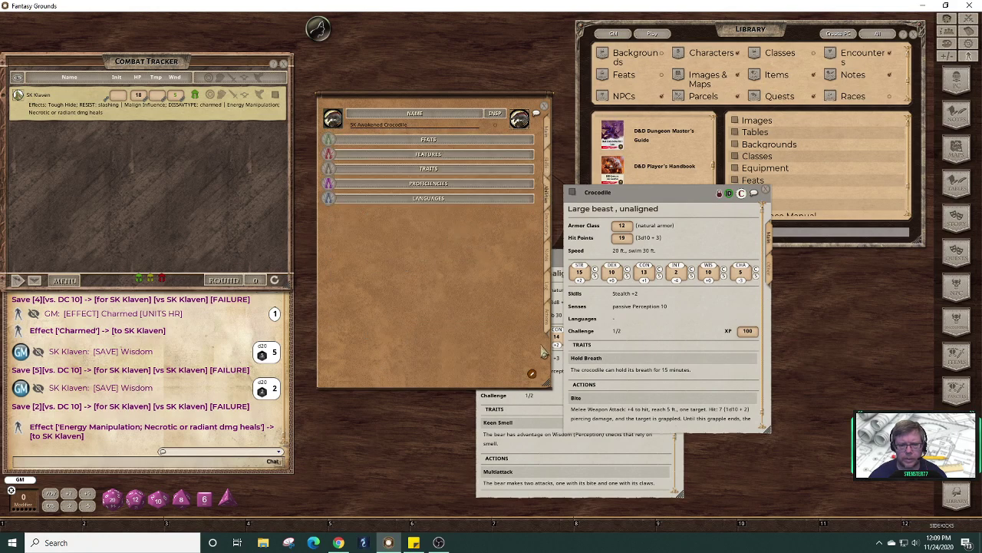
pyautogui.click(535, 377)
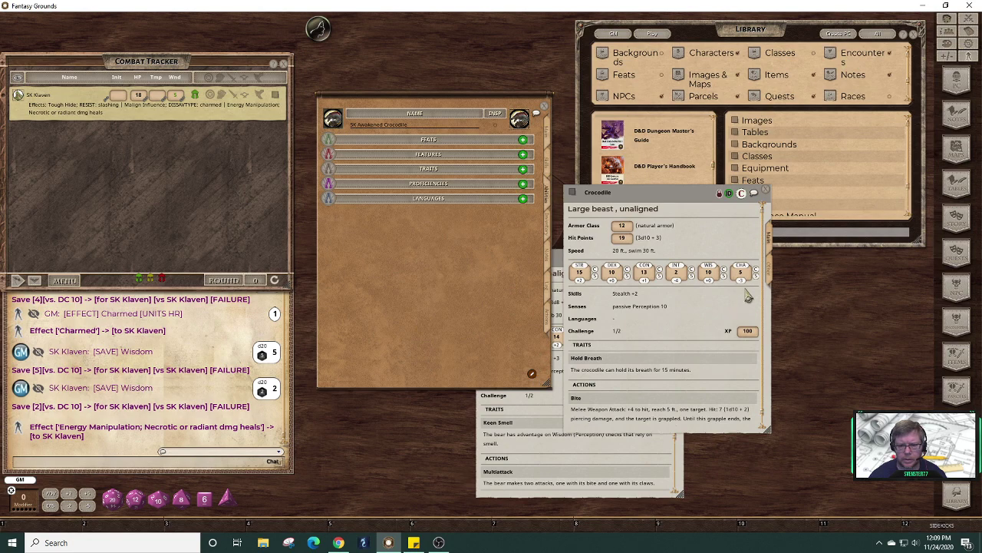
pyautogui.click(523, 170)
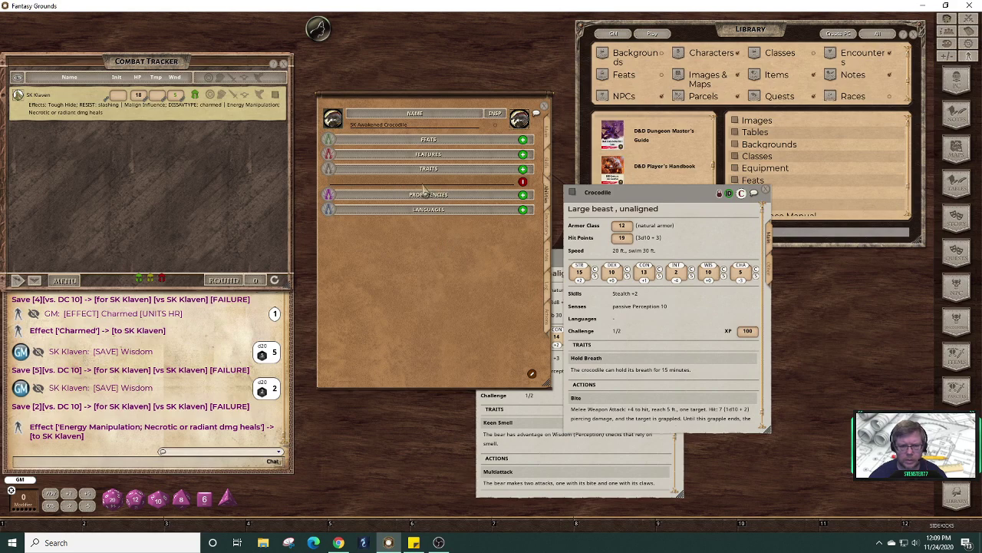
pyautogui.write('Hold Breath')
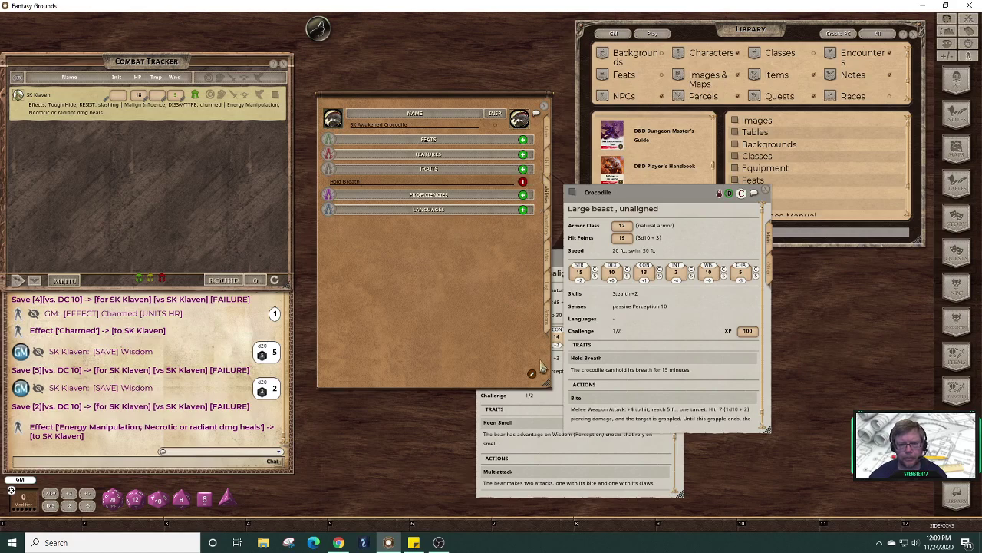
pyautogui.click(532, 374)
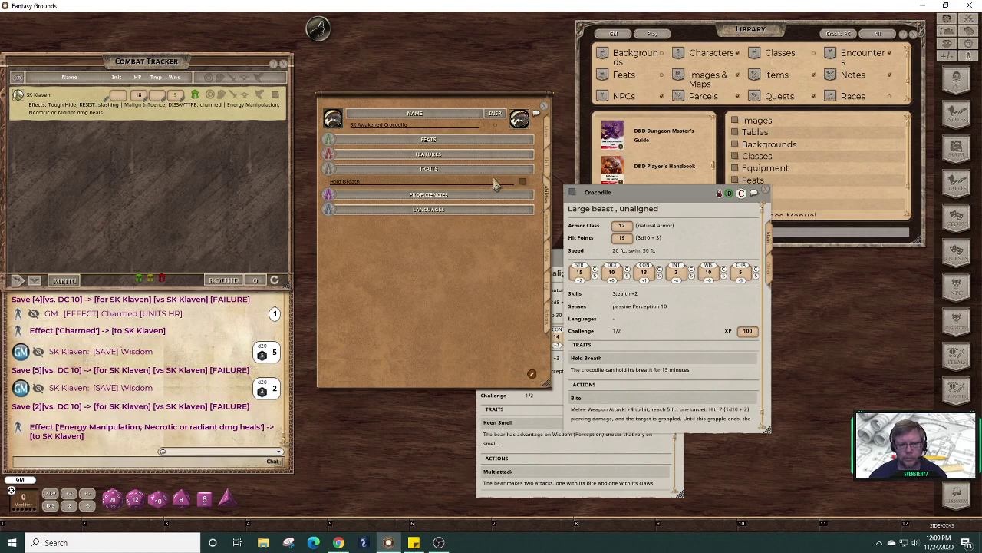
# - Enter "The crocodile can hold its breath for 15 minutes." as the Hold Breath trait's description and close the trait window
pyautogui.click(523, 183)
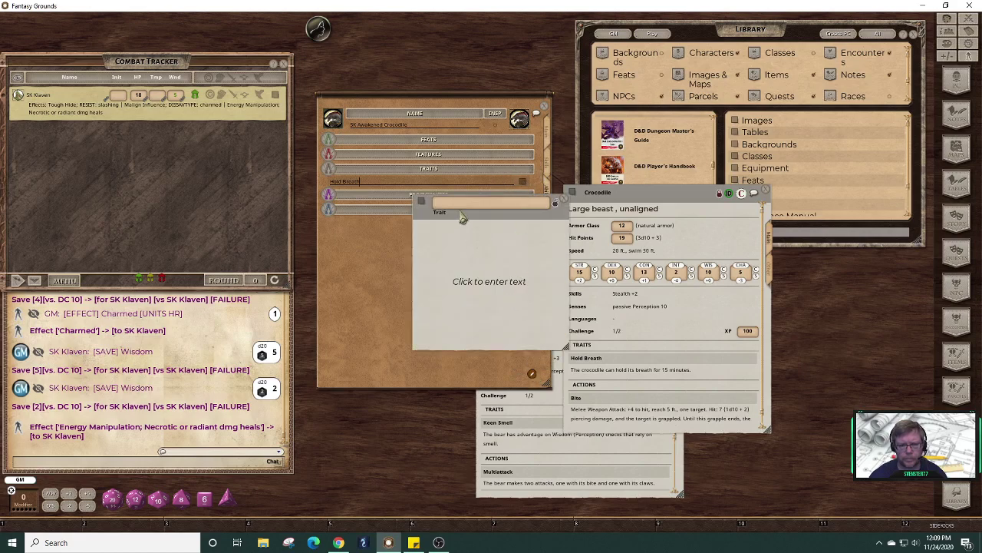
pyautogui.click(472, 287)
pyautogui.write('The cor')
pyautogui.press('BackSpace')
pyautogui.press('BackSpace')
pyautogui.write('r')
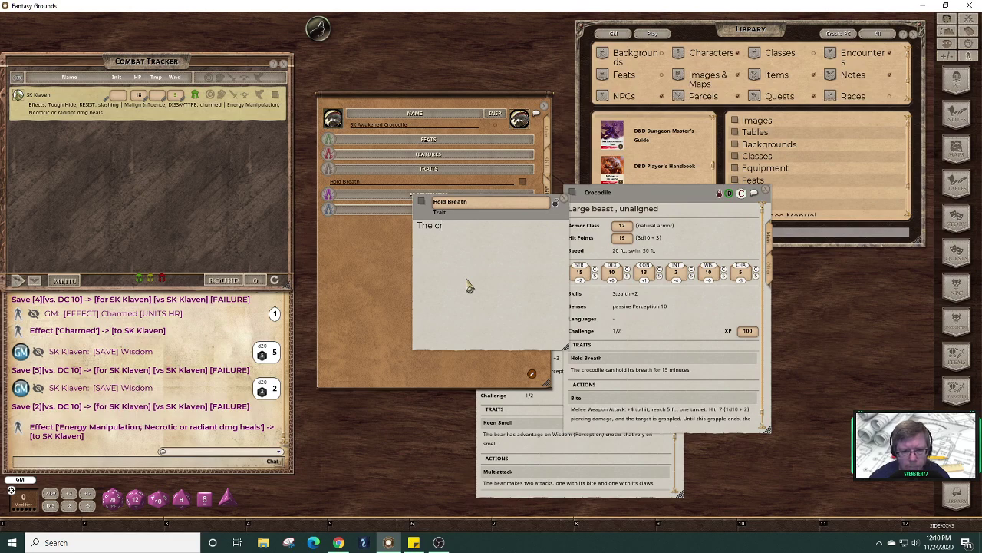
pyautogui.write('ocodile ')
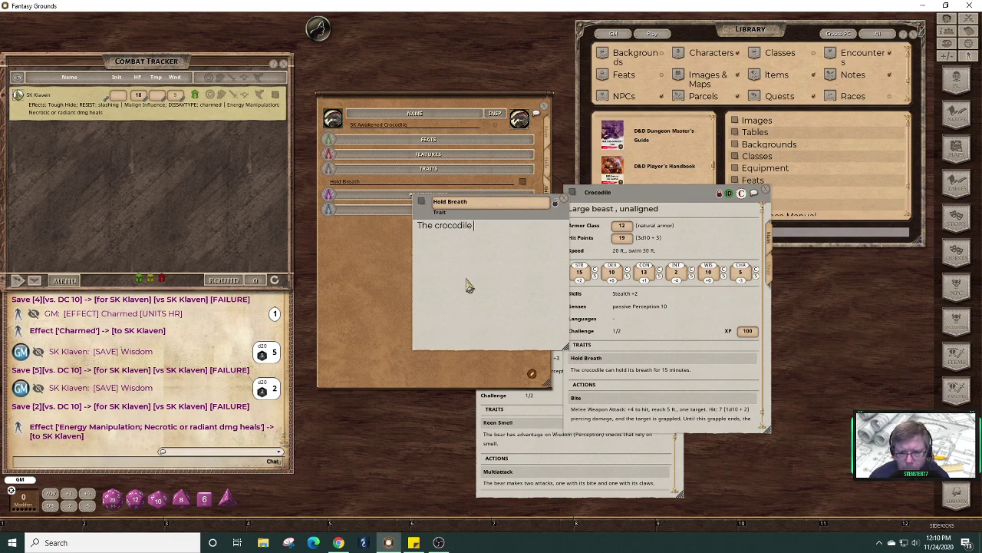
pyautogui.write('can hol')
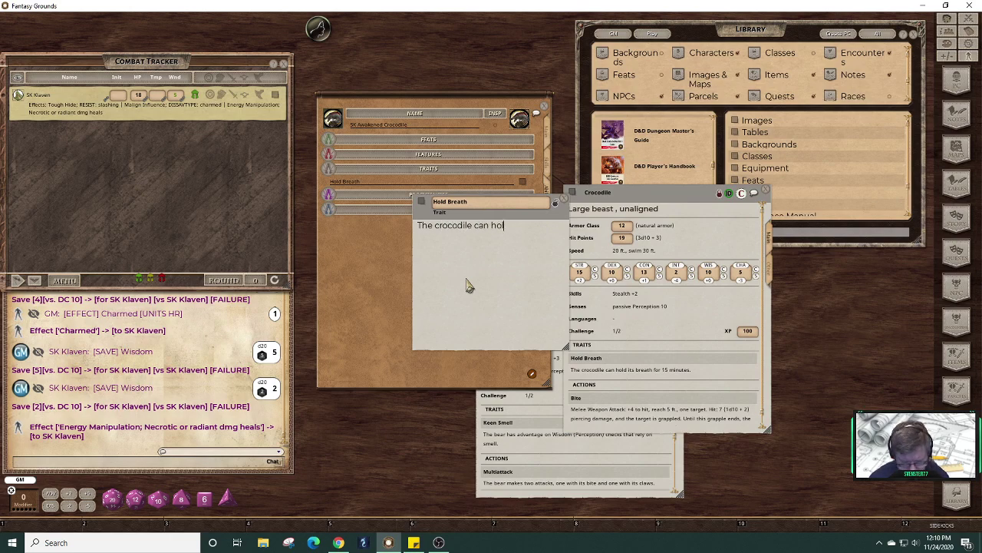
pyautogui.write('d its breath')
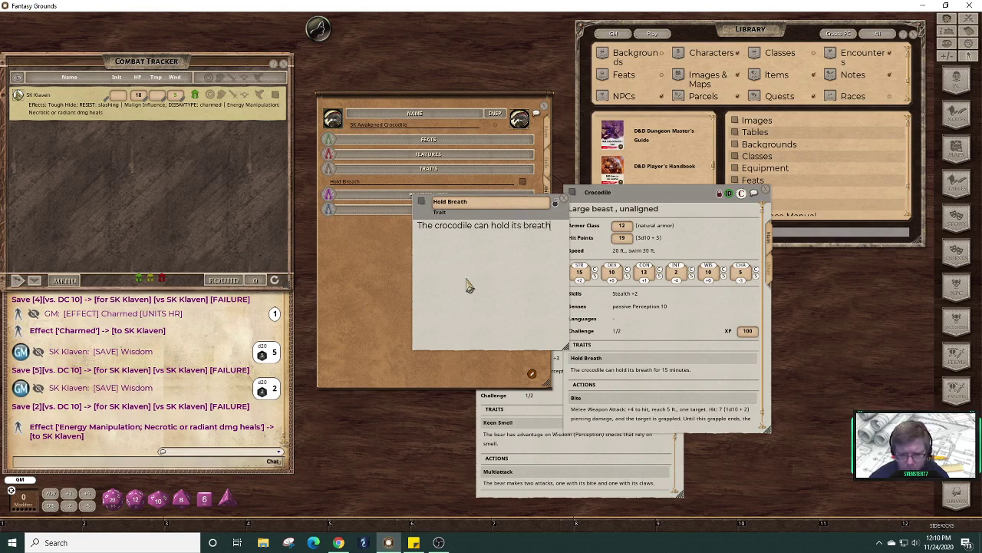
pyautogui.write(' for')
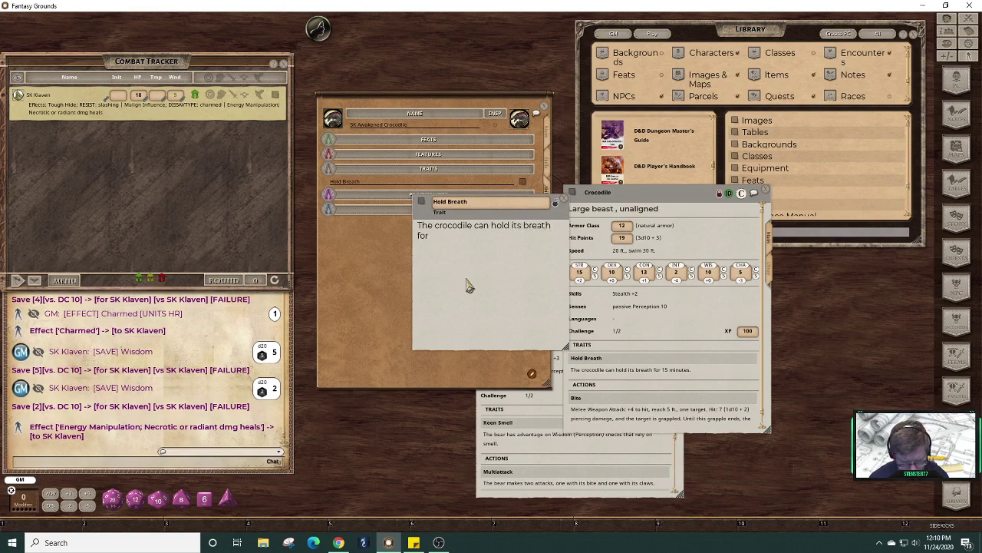
pyautogui.write(' 15 minutes.')
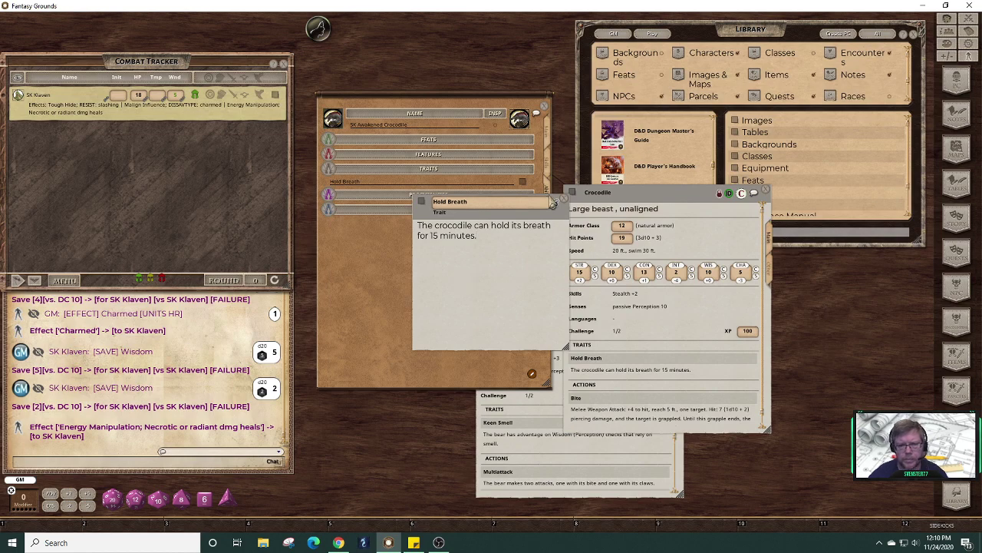
pyautogui.click(565, 199)
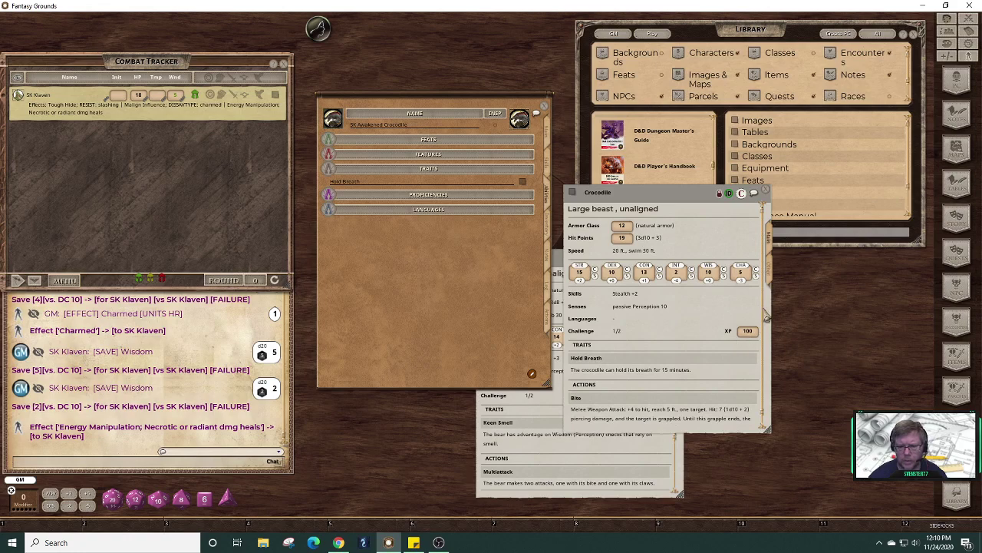
# - Search the spells for "dodge", add Action: Dodge to the crocodile character's actions and collapse its effect details
pyautogui.scroll(-1, 765, 312)
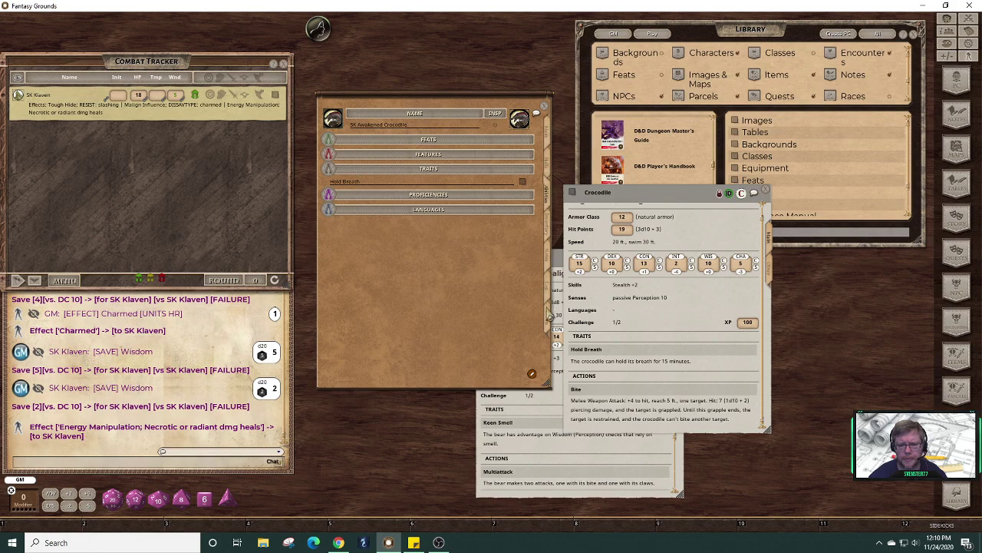
pyautogui.click(551, 315)
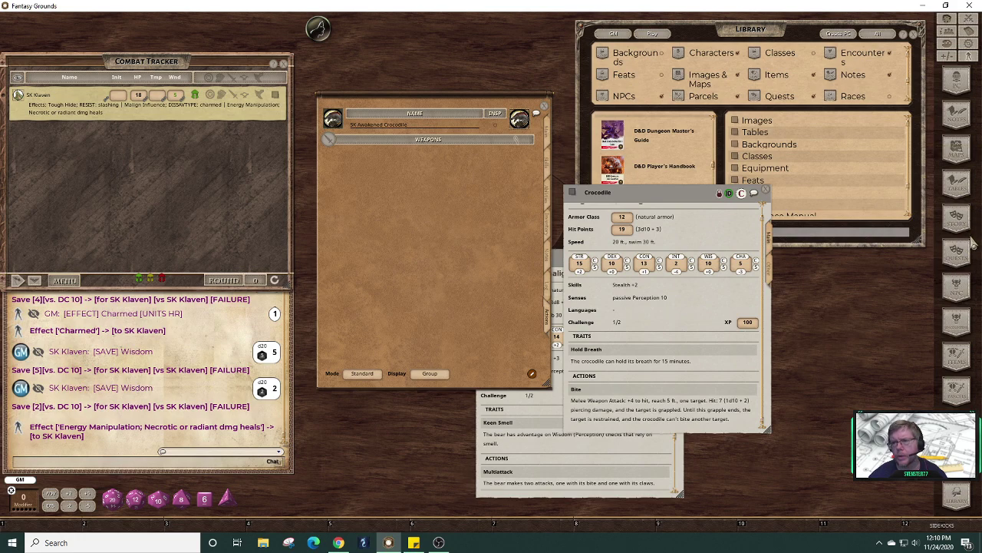
pyautogui.click(958, 388)
pyautogui.moveTo(811, 248); pyautogui.dragTo(894, 159)
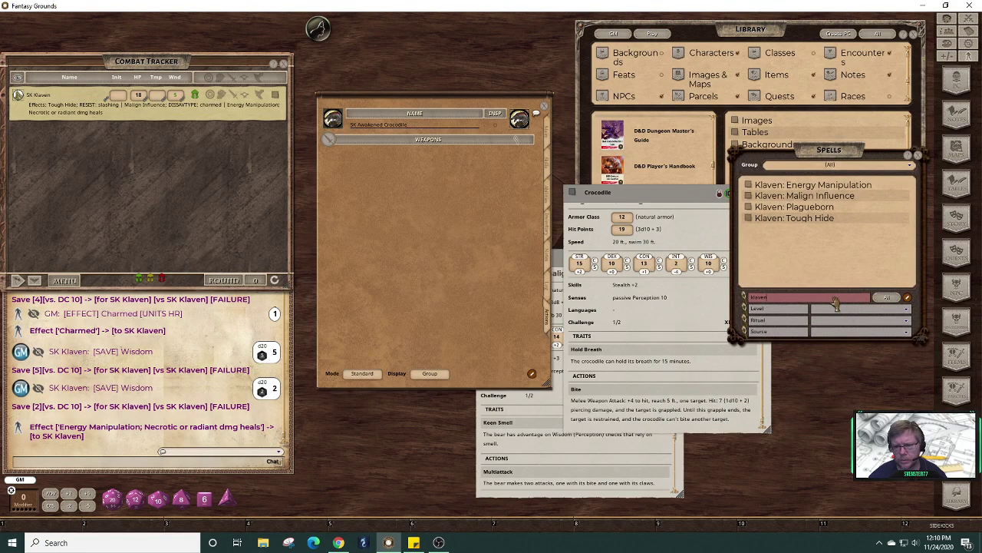
pyautogui.press('BackSpace')
pyautogui.write('dodge')
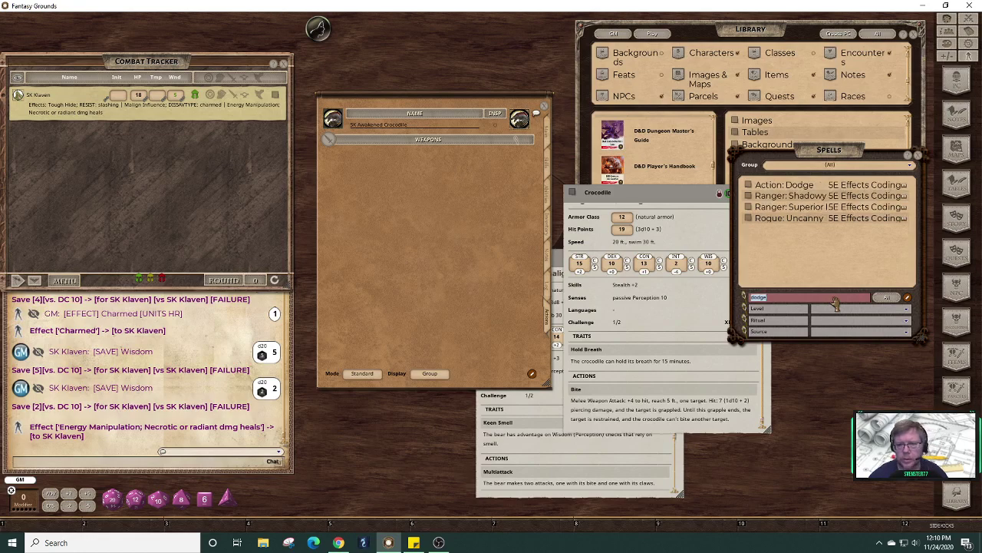
pyautogui.moveTo(551, 182)
pyautogui.mouseDown()
pyautogui.moveTo(439, 170)
pyautogui.moveTo(460, 178)
pyautogui.mouseUp()
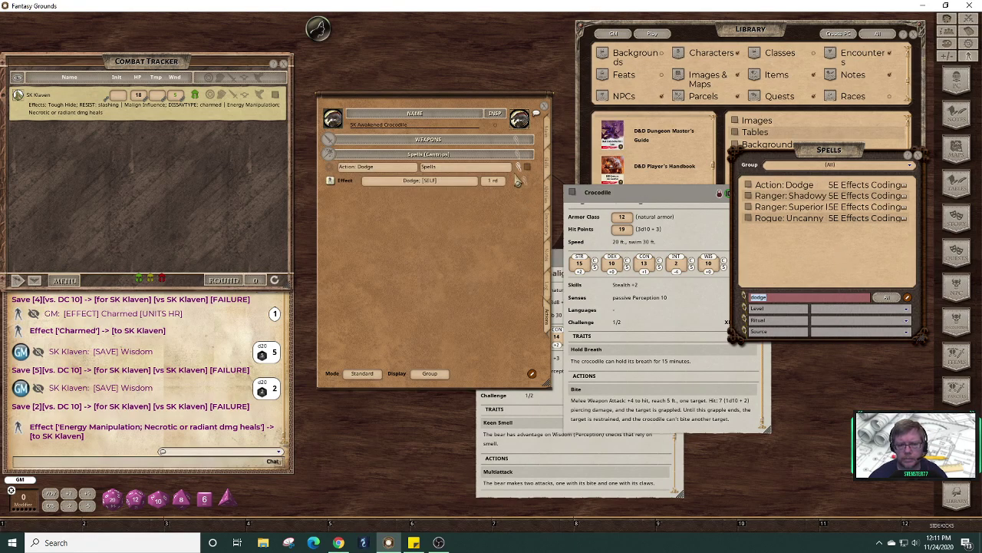
pyautogui.click(518, 166)
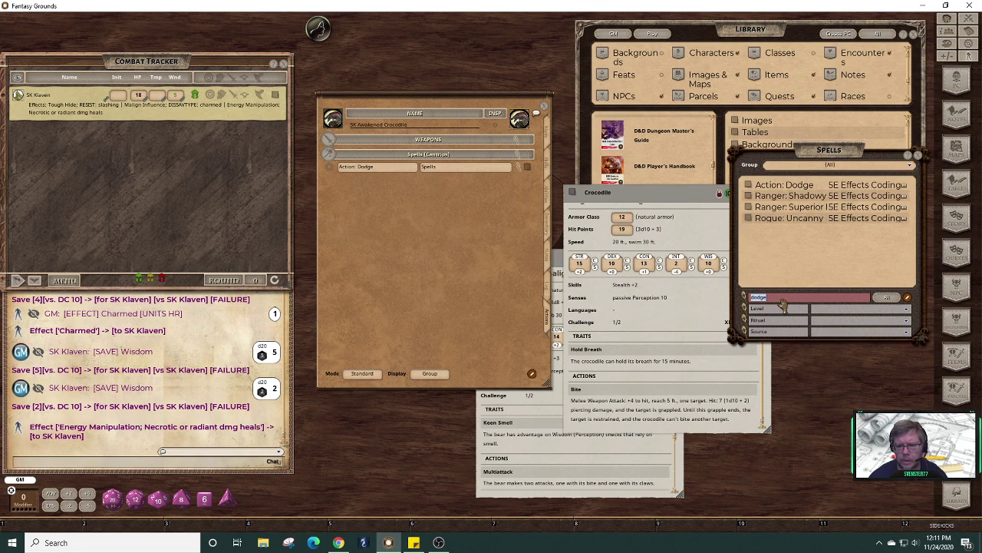
# - Search the spells for "ready", add Action: Ready to the crocodile character's actions and collapse its effect details
pyautogui.write('ready')
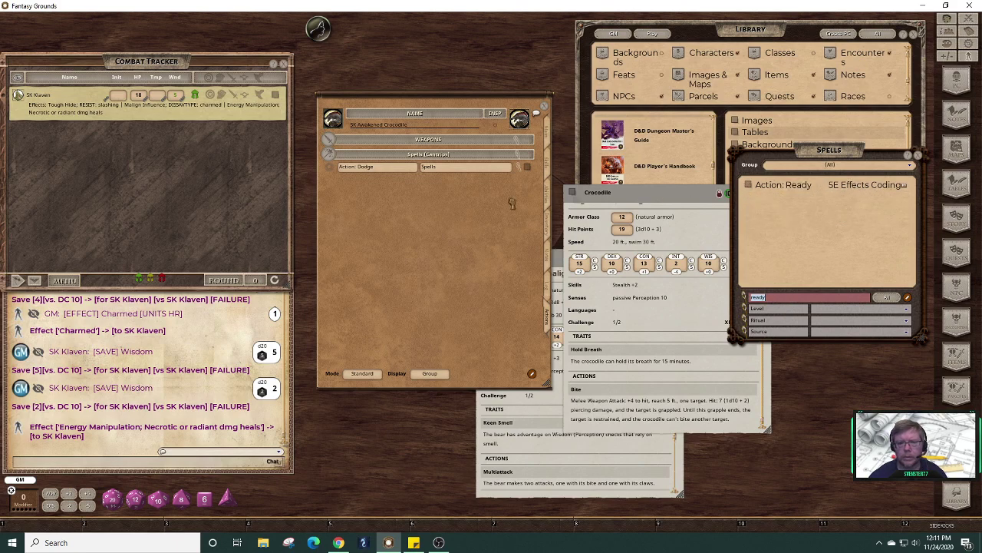
pyautogui.moveTo(555, 206); pyautogui.dragTo(541, 185)
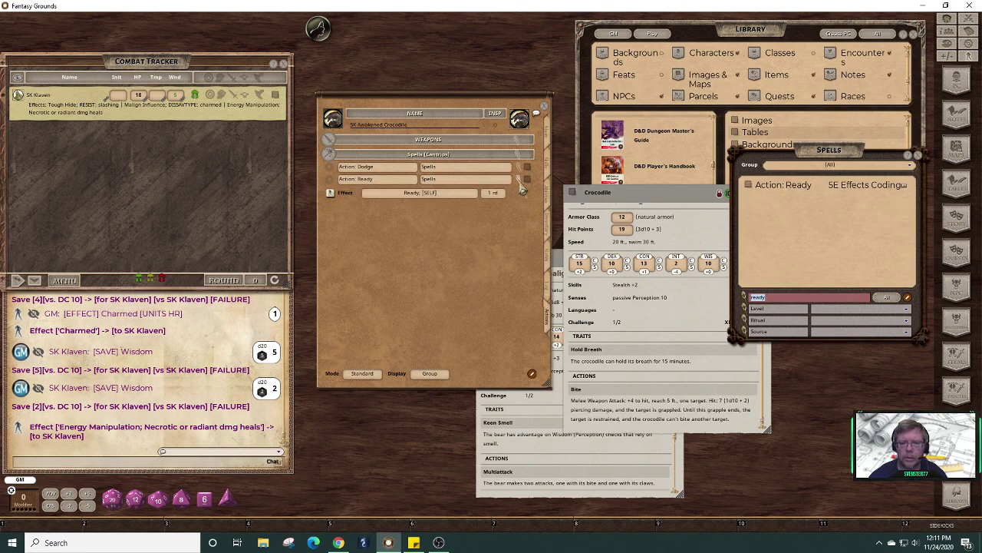
pyautogui.click(522, 192)
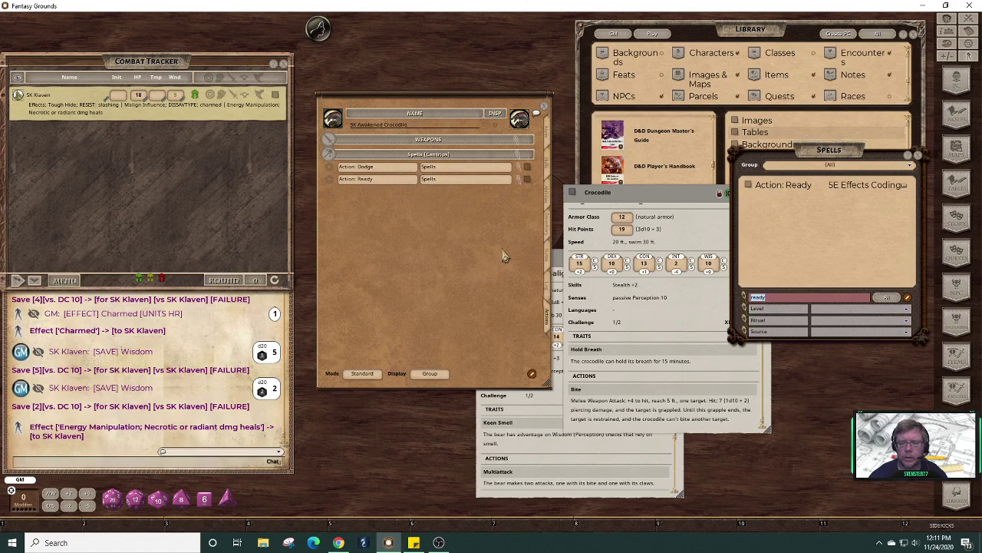
# - Set the group of Action: Ready and Action: Dodge to Actions and remove the empty Spells group
pyautogui.click(448, 181)
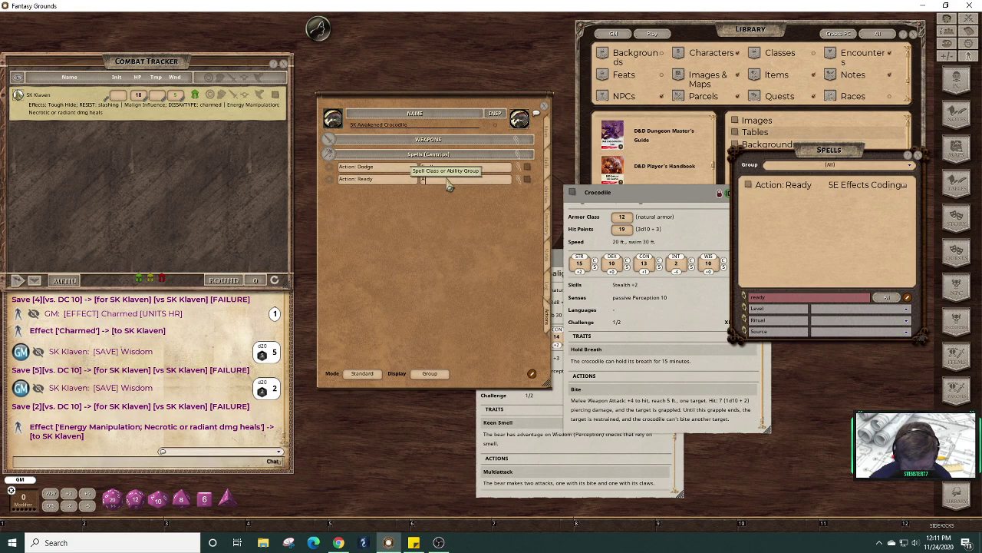
pyautogui.write('Actions')
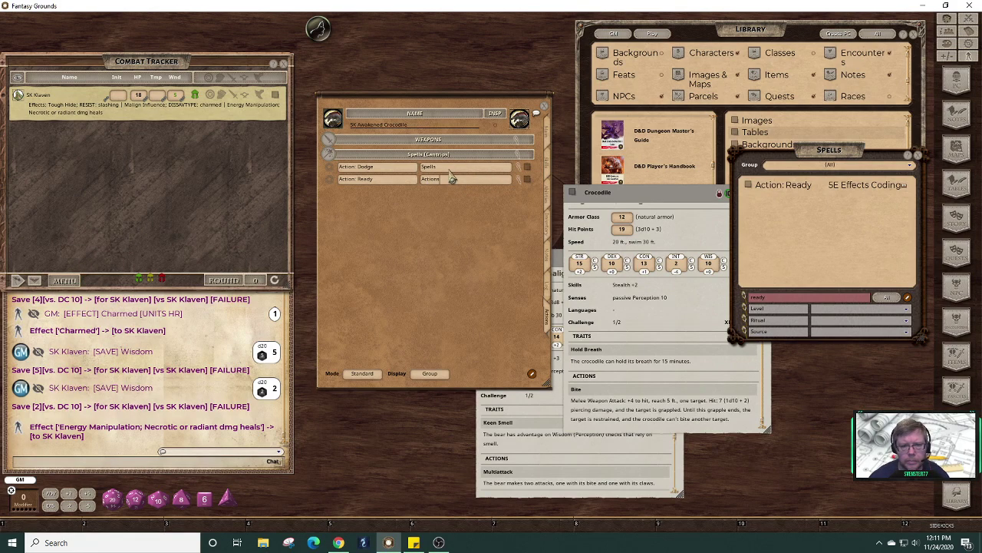
pyautogui.press('Return')
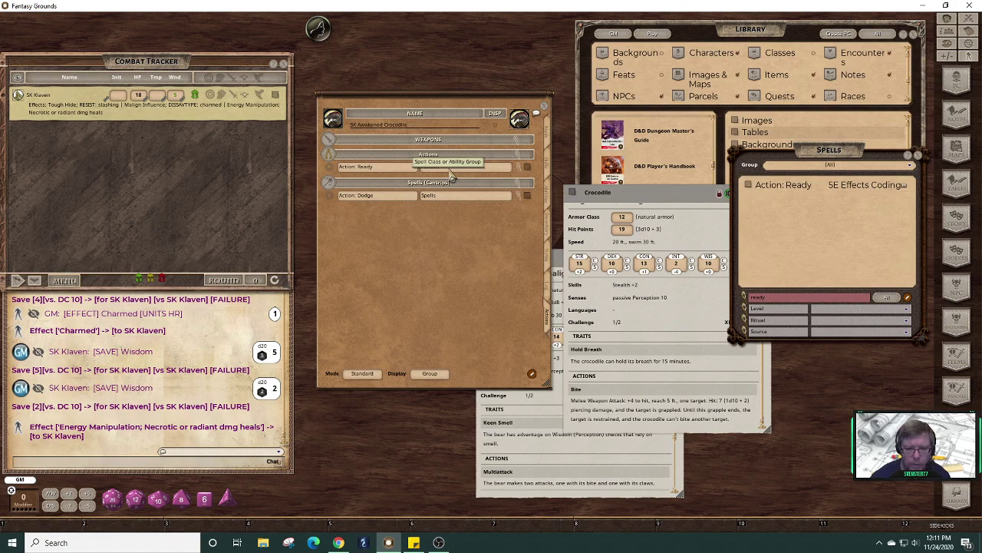
pyautogui.write('Actions')
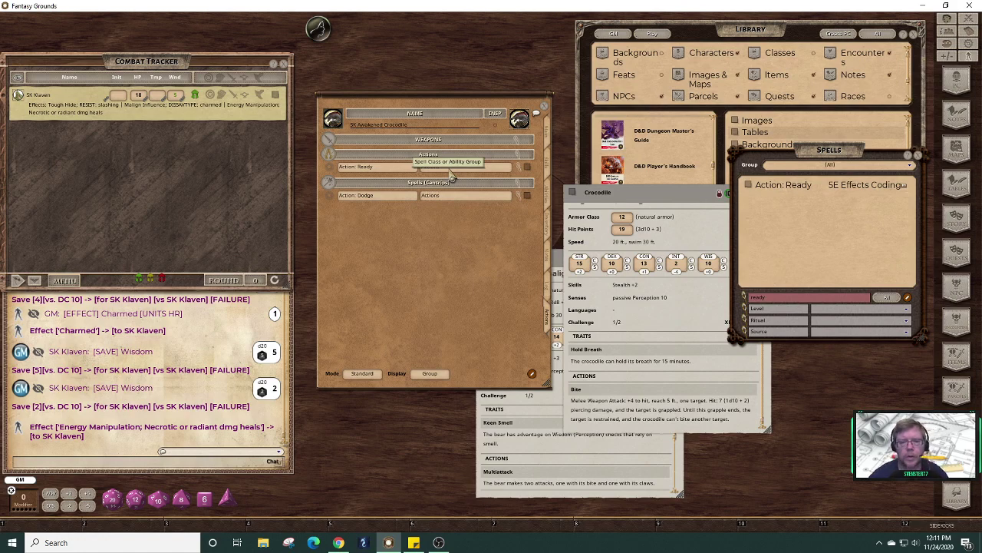
pyautogui.press('Return')
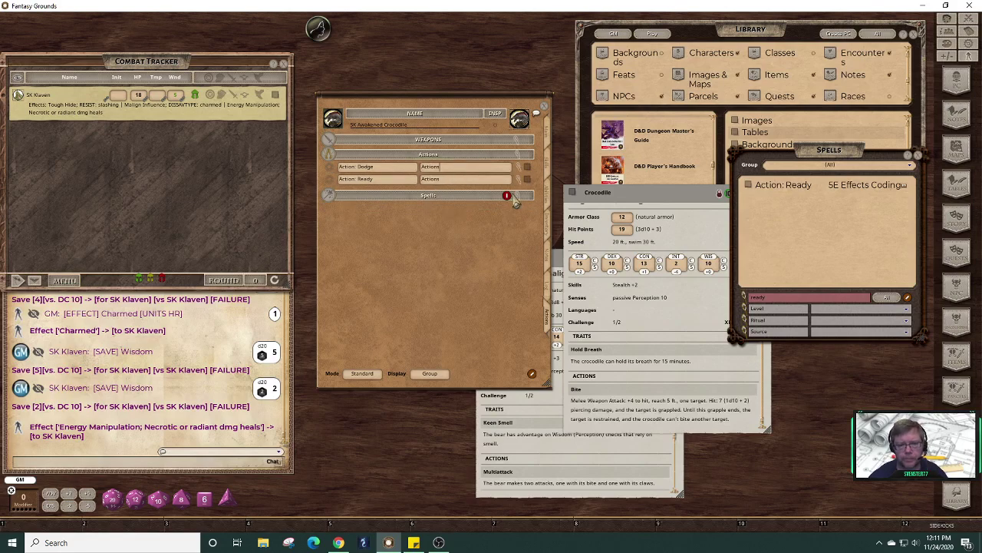
# - Create a new power named Chomp in the crocodile character's Actions group
pyautogui.rightClick(390, 187)
pyautogui.click(389, 218)
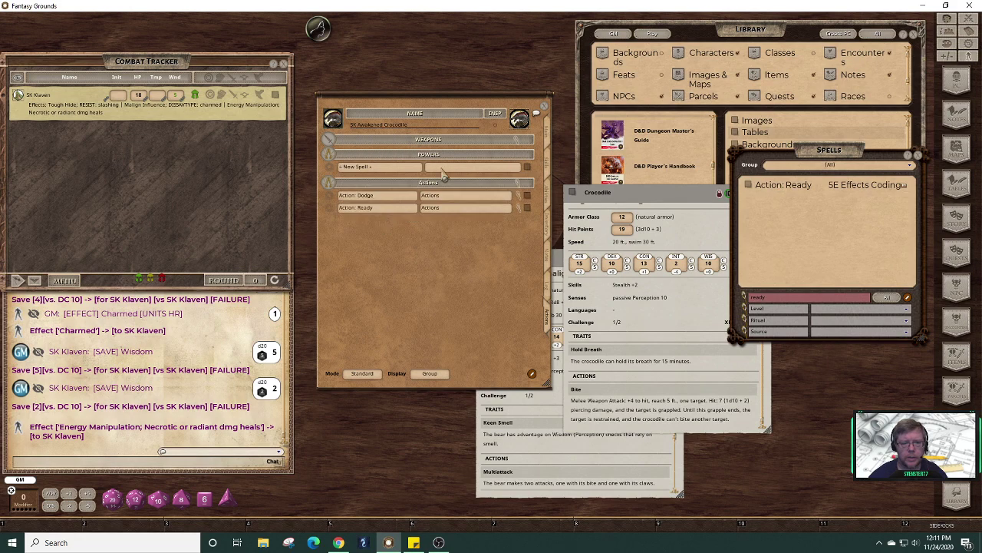
pyautogui.click(443, 170)
pyautogui.write('Action')
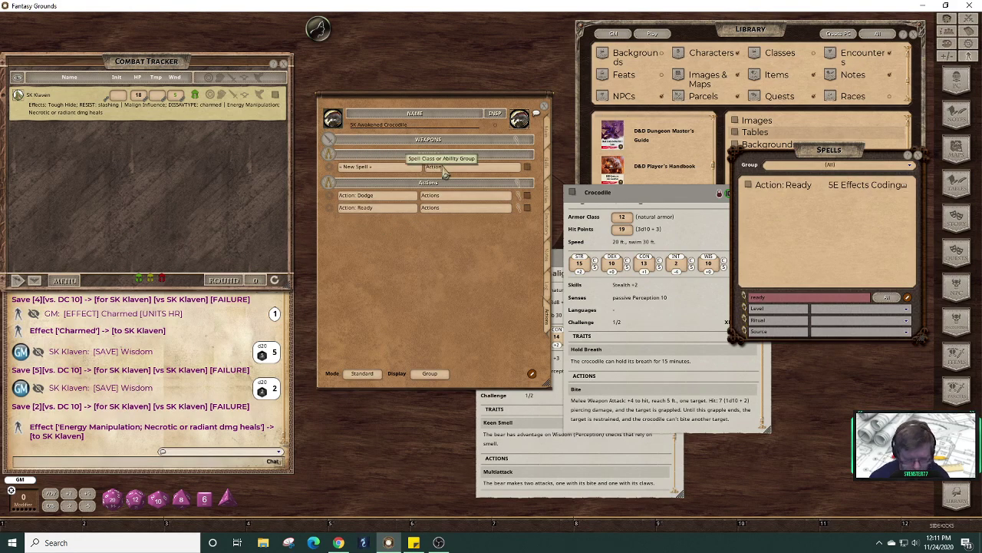
pyautogui.write('s')
pyautogui.click(379, 168)
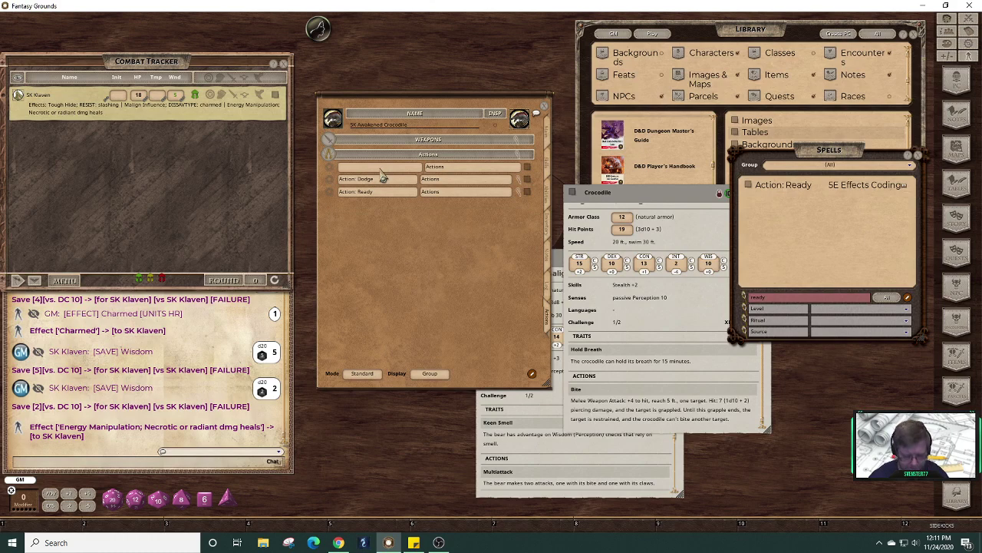
pyautogui.write('Chopm')
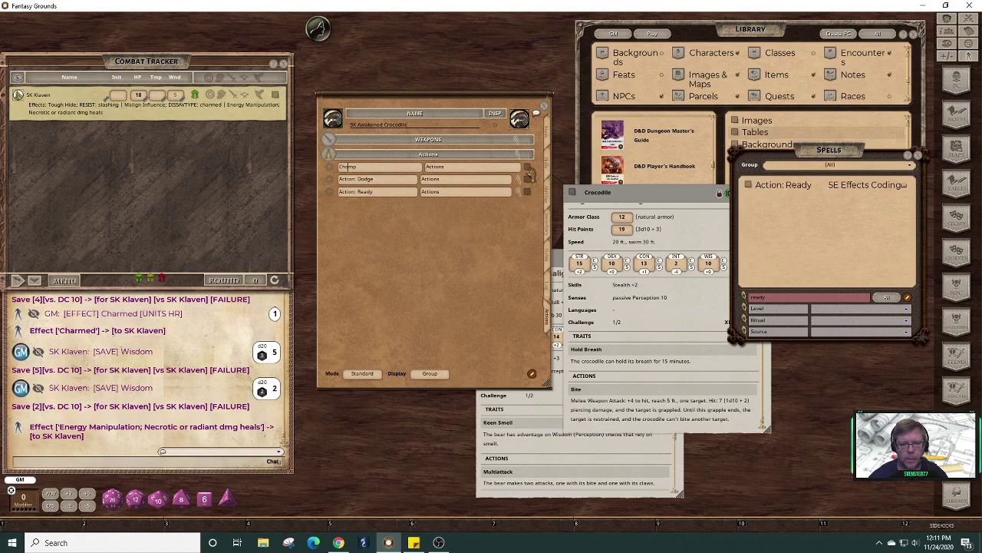
# - Add a cast action with attack and save entries to the Chomp power
pyautogui.rightClick(394, 175)
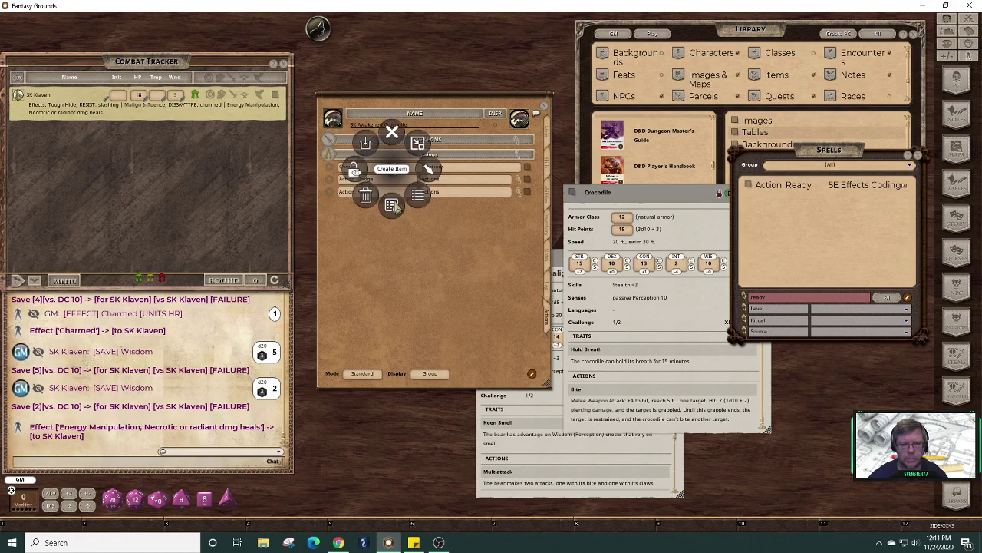
pyautogui.click(401, 207)
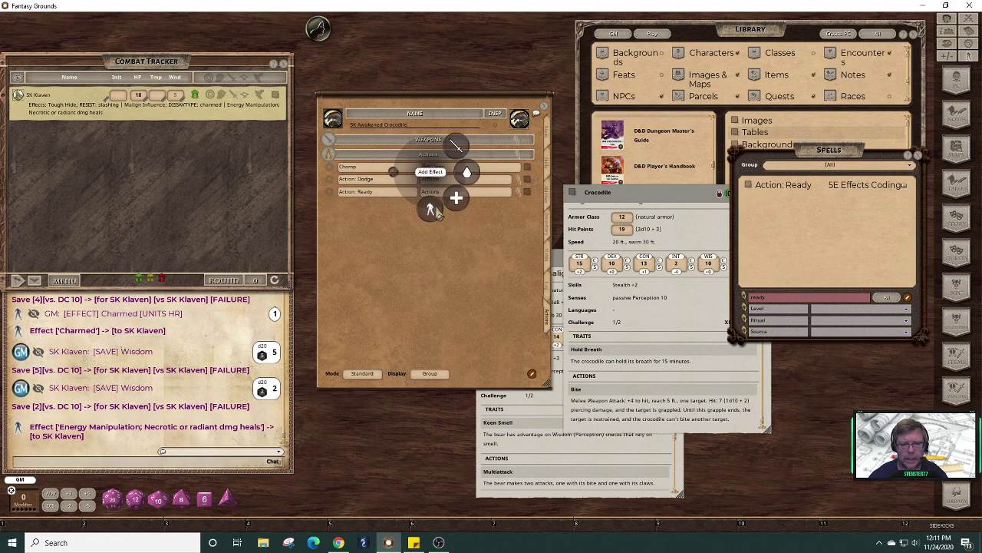
pyautogui.click(456, 164)
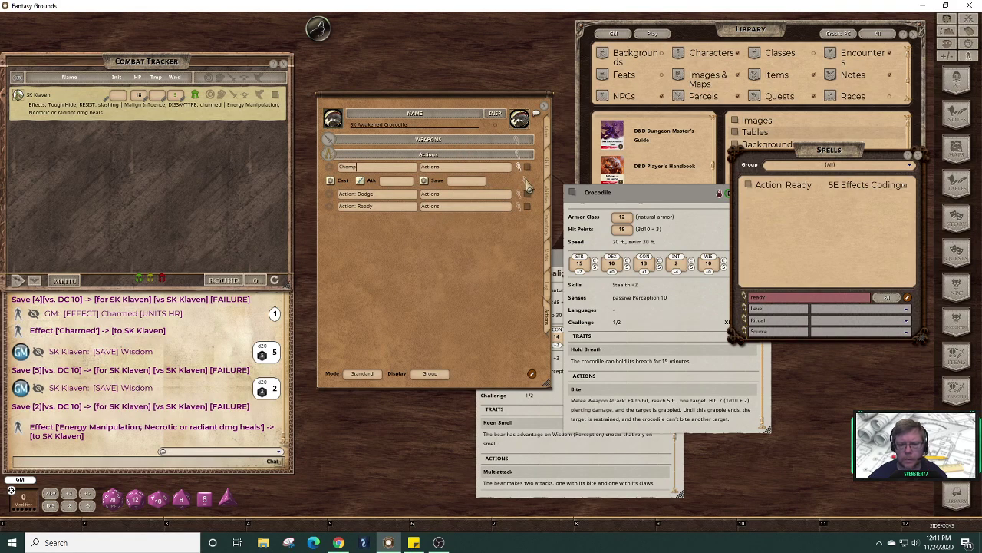
# - Configure the Chomp attack as Melee, based on Ability with the Str stat and proficiency
pyautogui.click(528, 187)
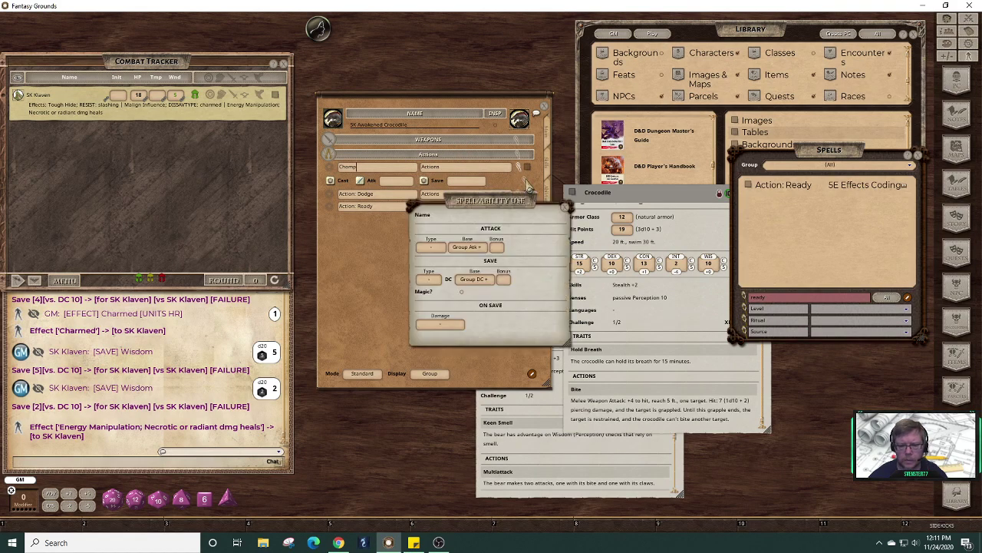
pyautogui.click(434, 248)
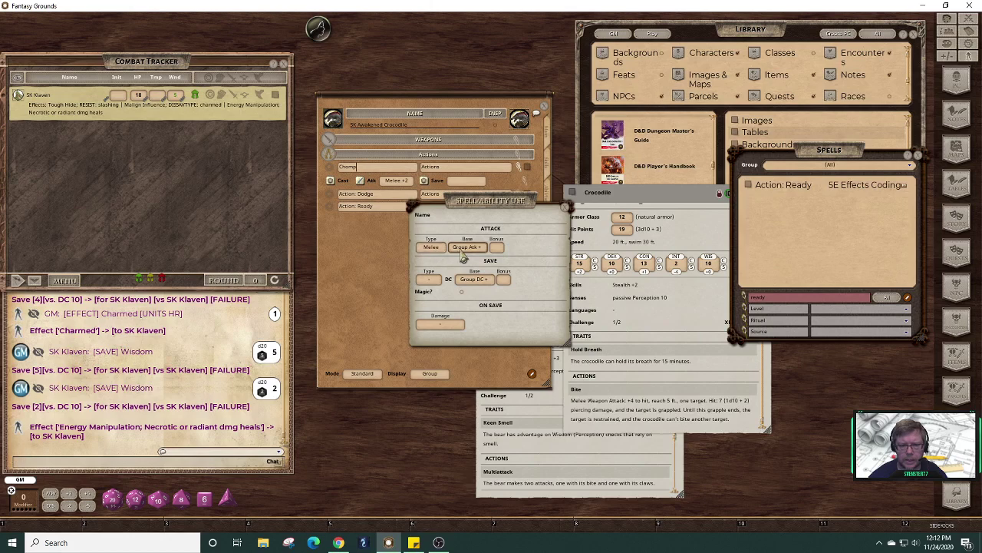
pyautogui.click(465, 249)
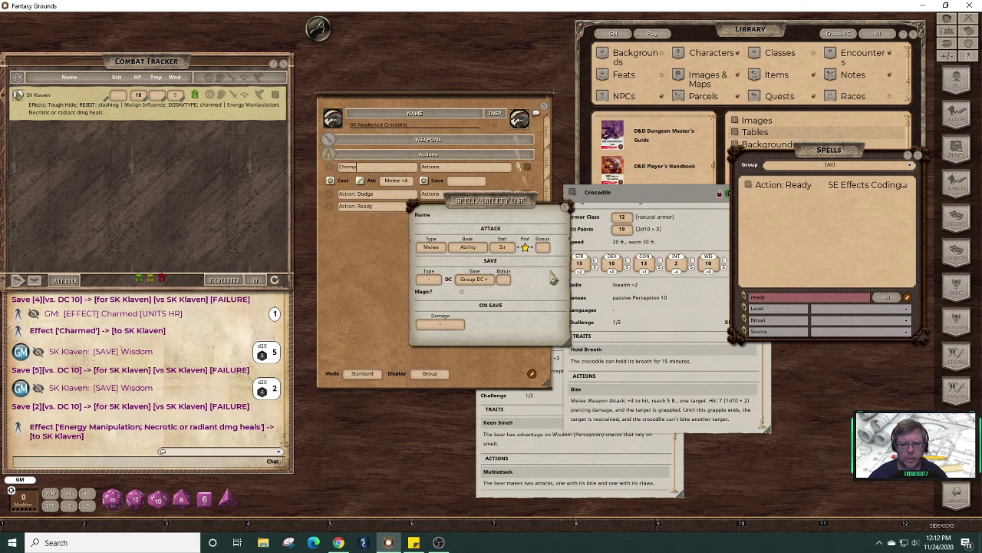
pyautogui.click(569, 208)
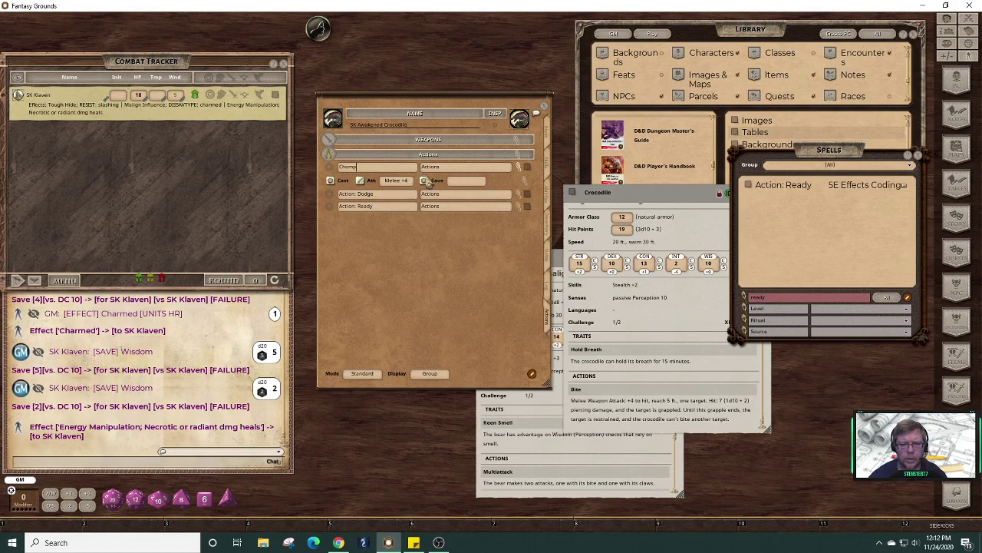
# - Add an effect entry and a damage entry to the Chomp power
pyautogui.rightClick(388, 170)
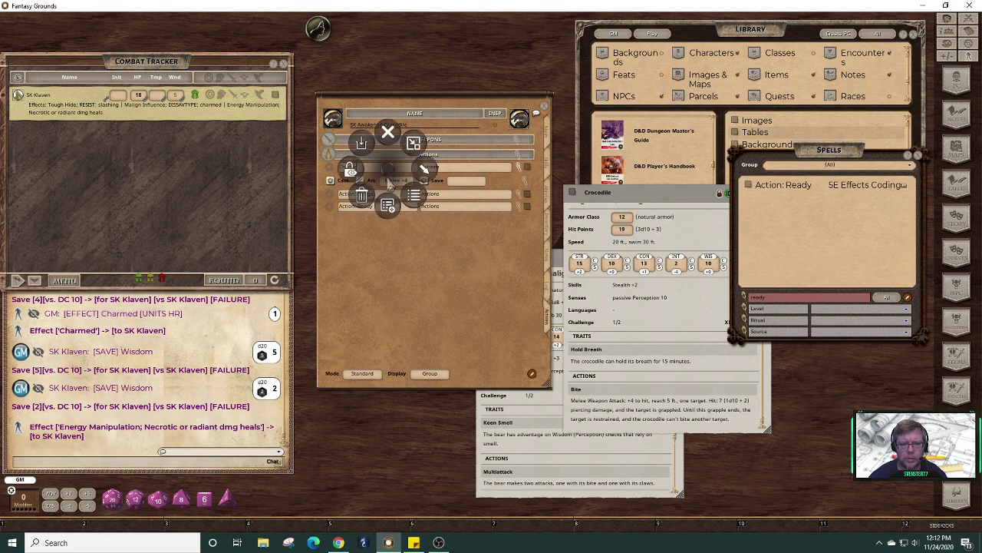
pyautogui.click(423, 168)
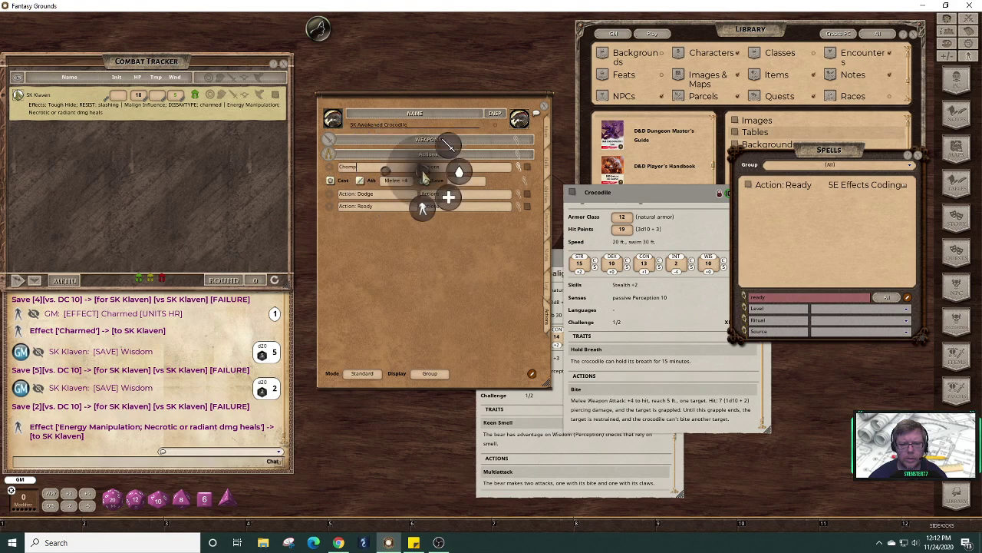
pyautogui.click(419, 211)
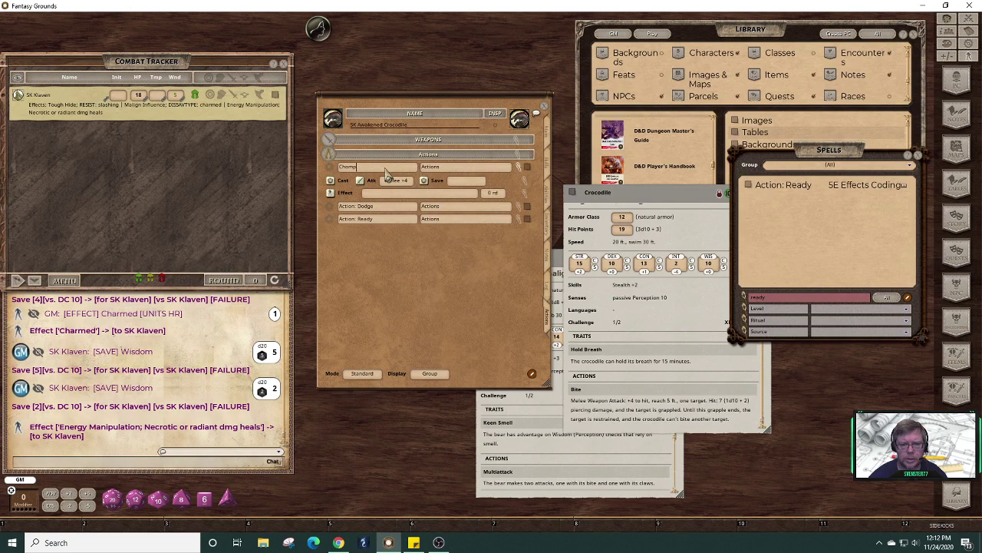
pyautogui.rightClick(387, 172)
pyautogui.click(420, 169)
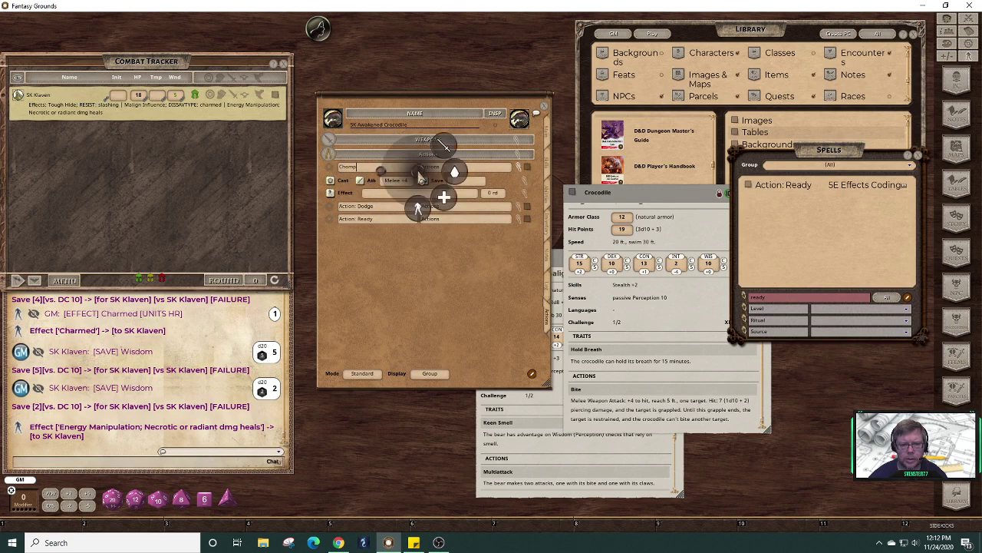
pyautogui.click(460, 178)
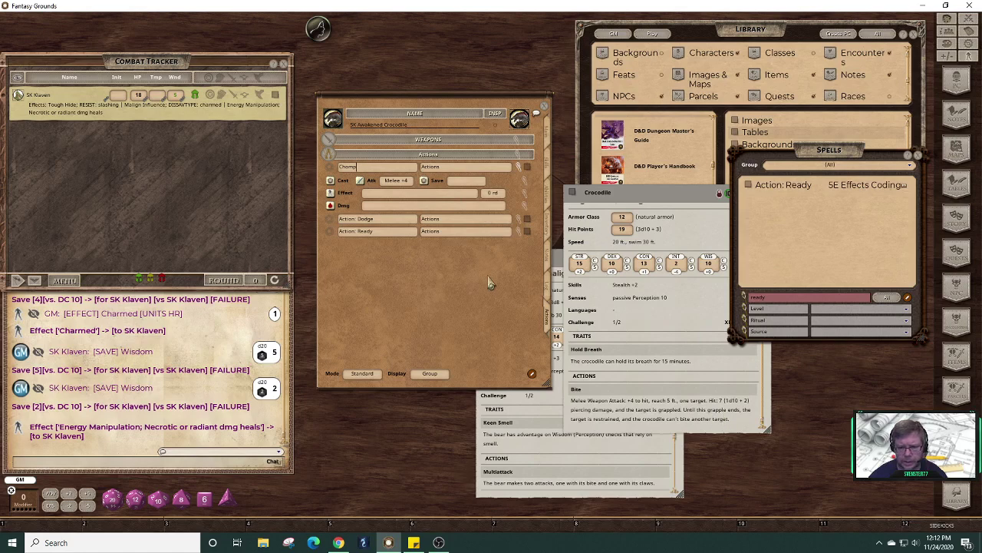
# - Set the Chomp effect's description to "Chomp; grappled"
pyautogui.click(524, 193)
pyautogui.click(455, 243)
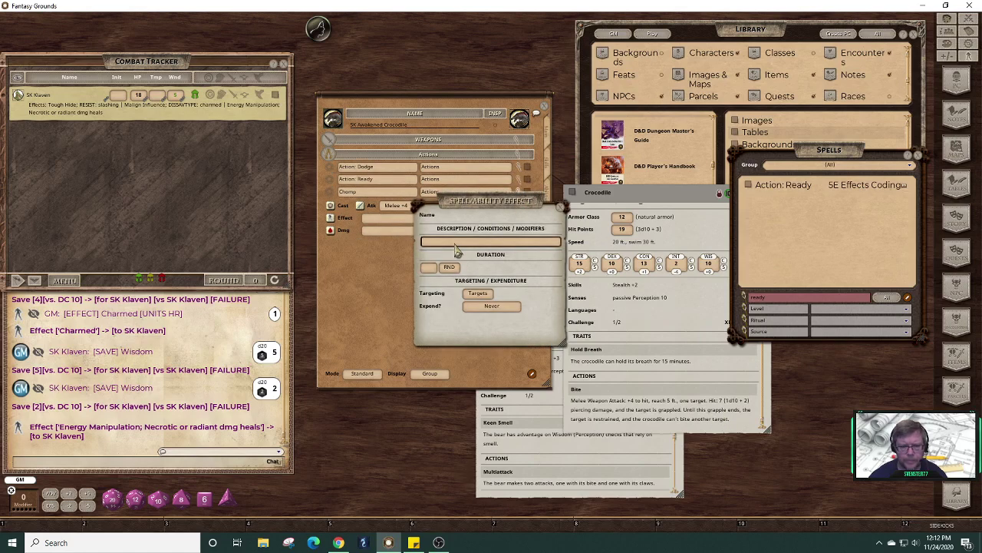
pyautogui.write('Chomp;')
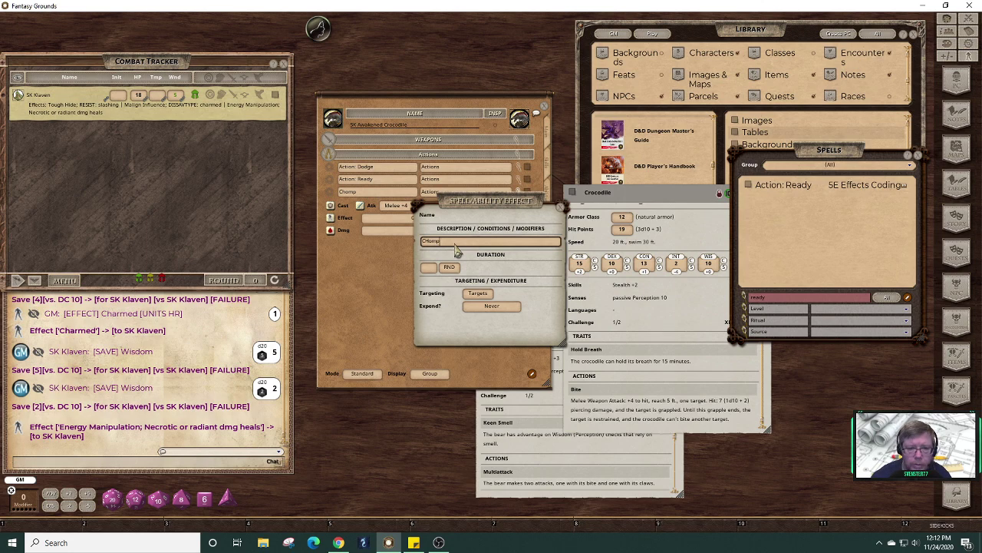
pyautogui.press('BackSpace')
pyautogui.press('BackSpace')
pyautogui.press('BackSpace')
pyautogui.press('BackSpace')
pyautogui.write('homp')
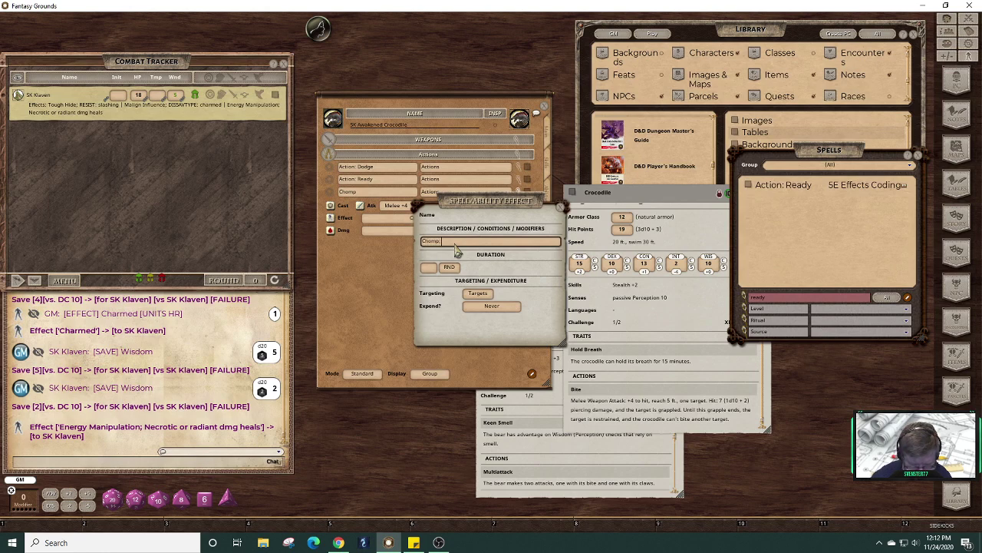
pyautogui.write('; grappled')
pyautogui.moveTo(626, 409); pyautogui.dragTo(673, 409)
pyautogui.click(505, 310)
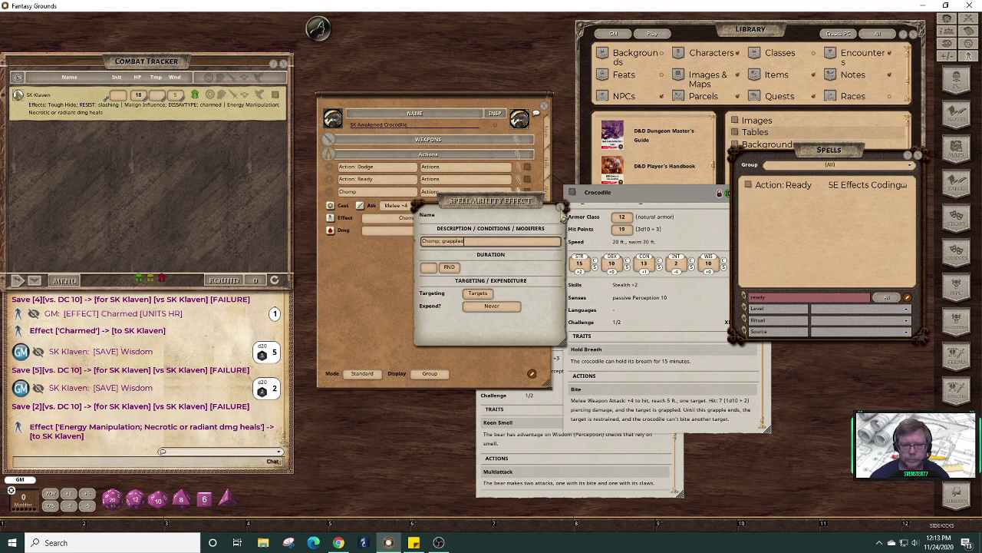
pyautogui.click(562, 207)
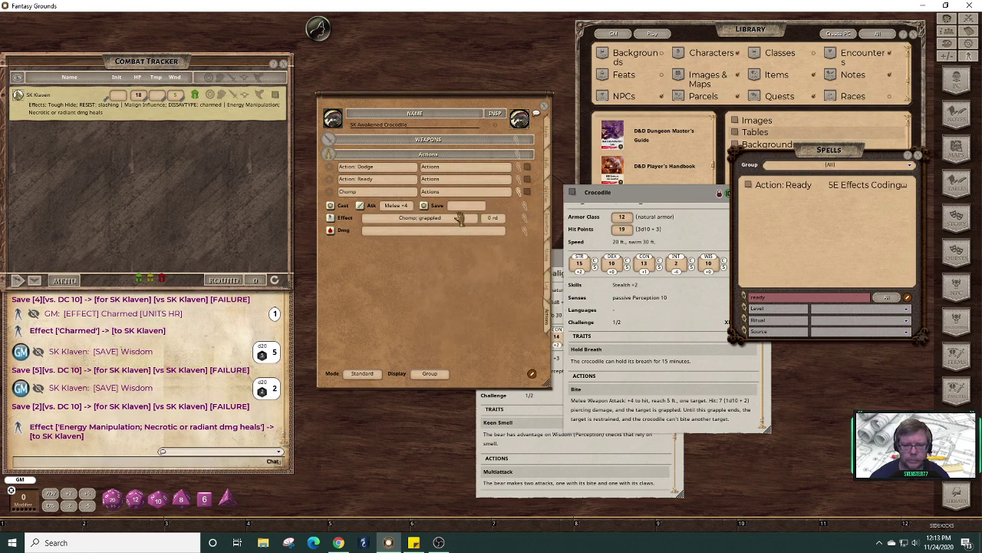
# - Set the Chomp damage to one d10 plus the Str modifier with the type piercing
pyautogui.click(528, 234)
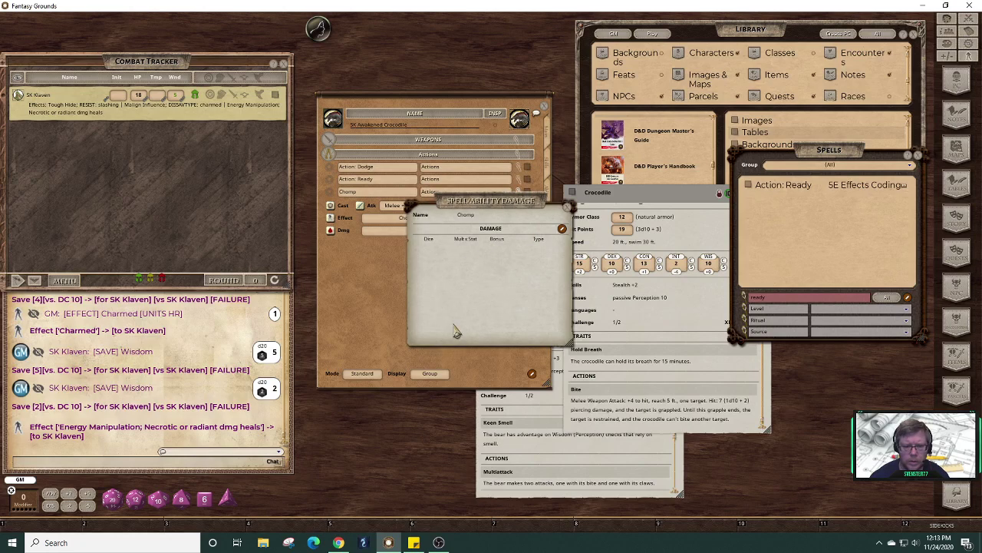
pyautogui.moveTo(158, 499); pyautogui.dragTo(454, 257)
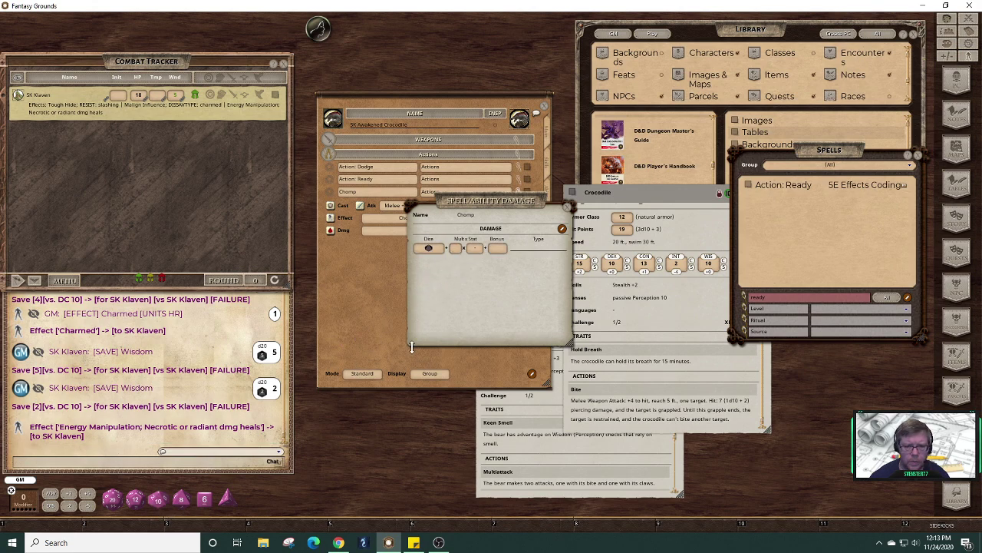
pyautogui.click(476, 249)
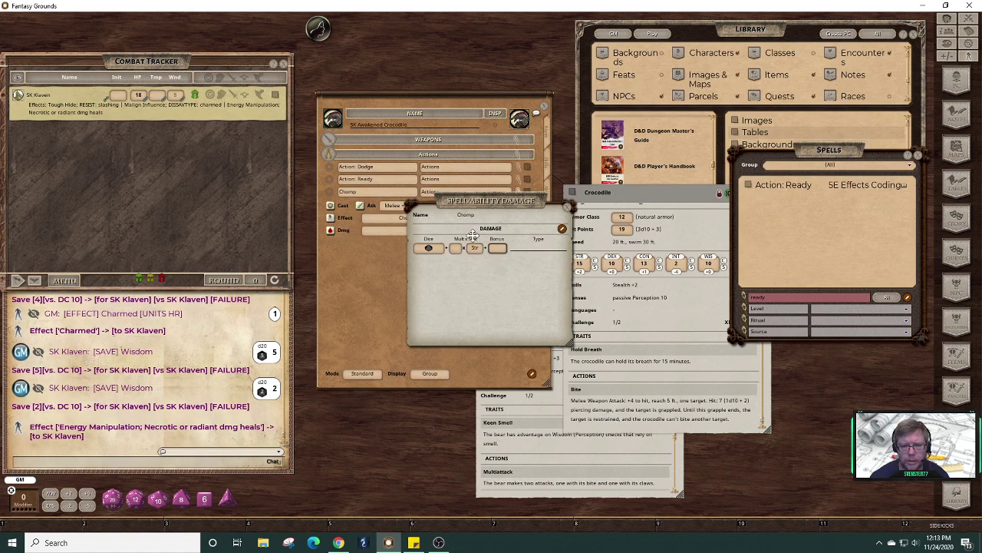
pyautogui.moveTo(479, 213); pyautogui.dragTo(429, 269)
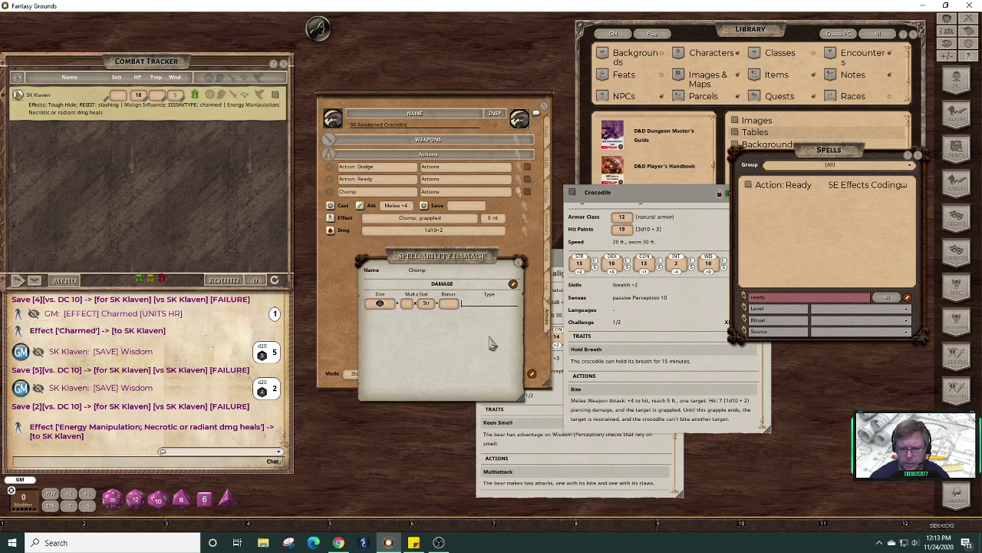
pyautogui.write('p')
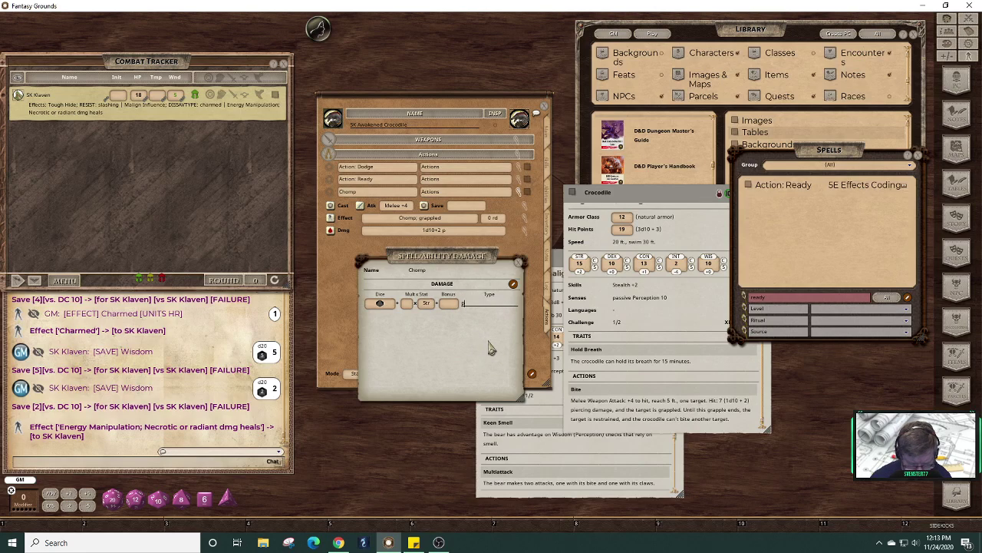
pyautogui.write('iercing')
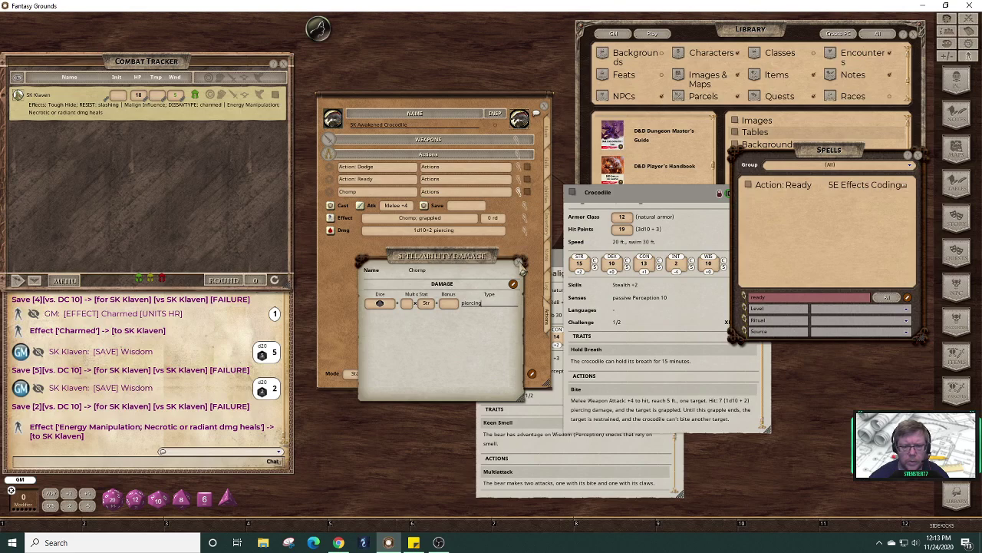
pyautogui.click(520, 262)
# - Open the Chomp power's details and set its source to Crocodile
pyautogui.click(528, 192)
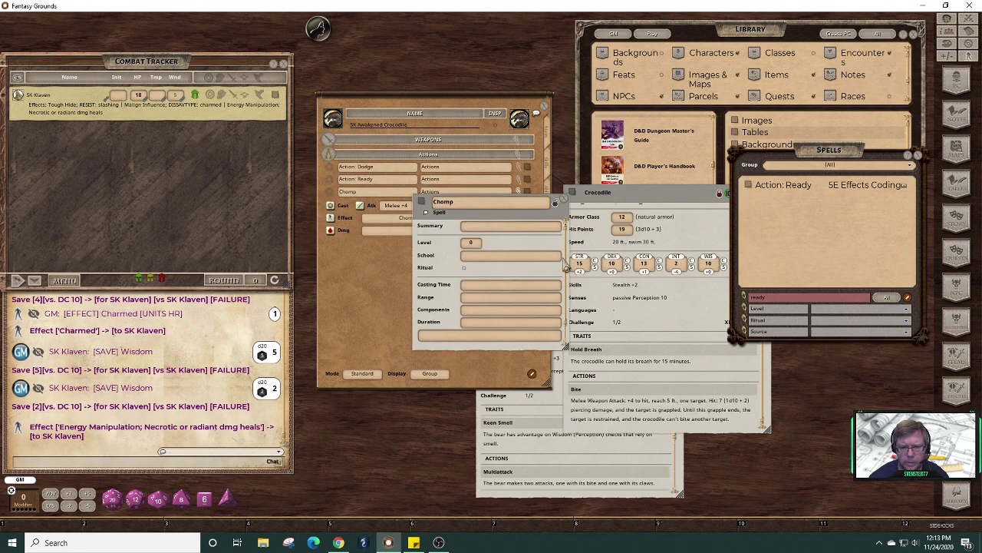
pyautogui.scroll(-1, 497, 337)
pyautogui.click(495, 338)
pyautogui.write('Crocodile')
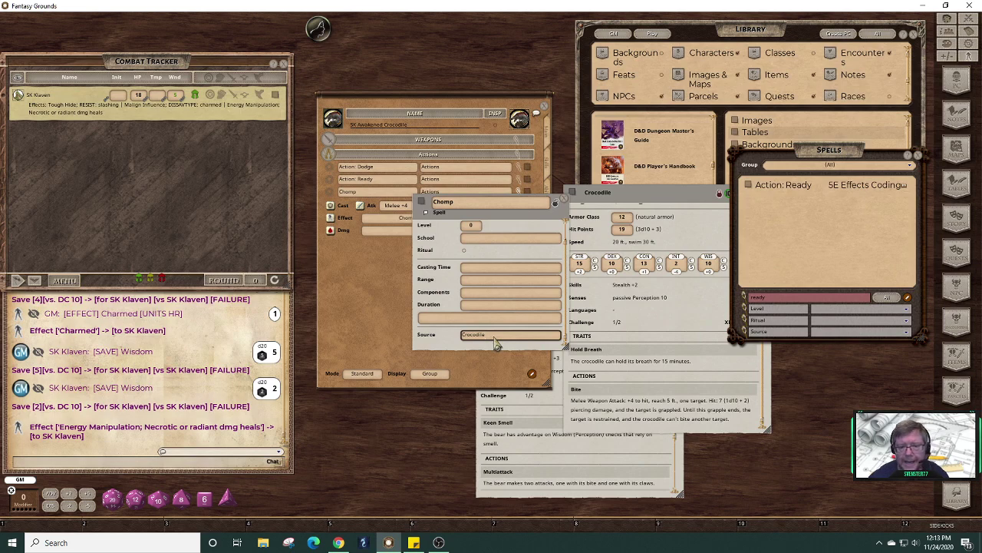
# - Begin the Chomp power's description with "When the chomp is successful, the target is grappled"
pyautogui.click(603, 414)
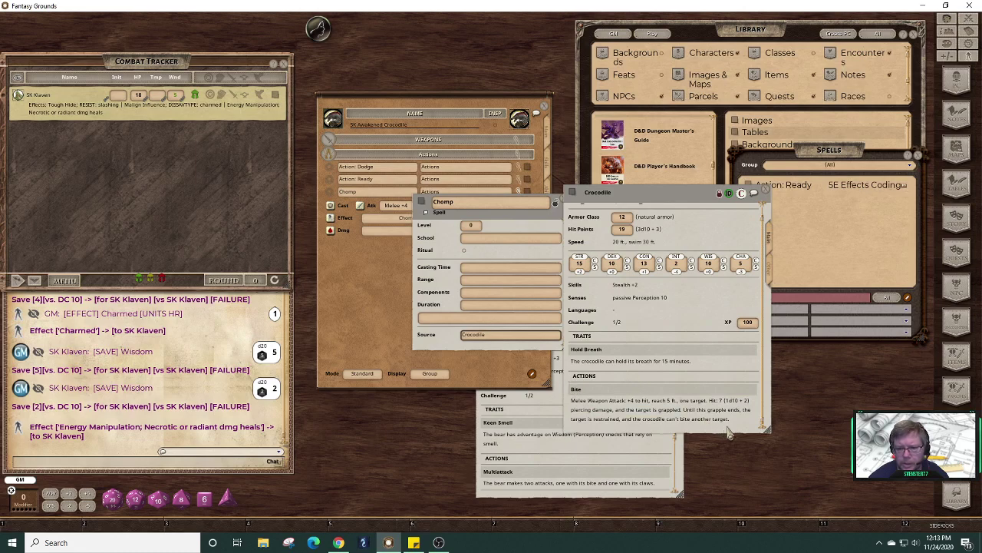
pyautogui.click(504, 320)
pyautogui.click(515, 309)
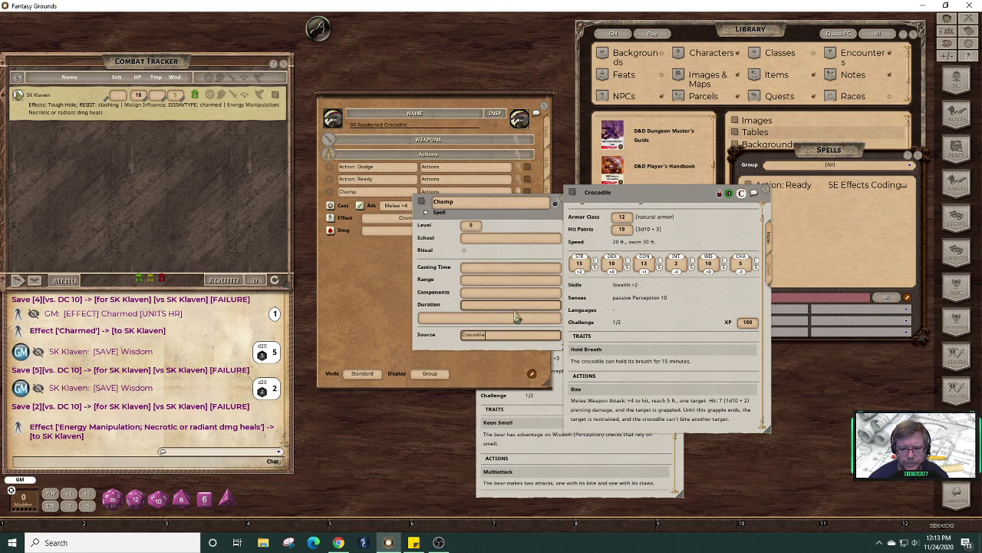
pyautogui.click(487, 321)
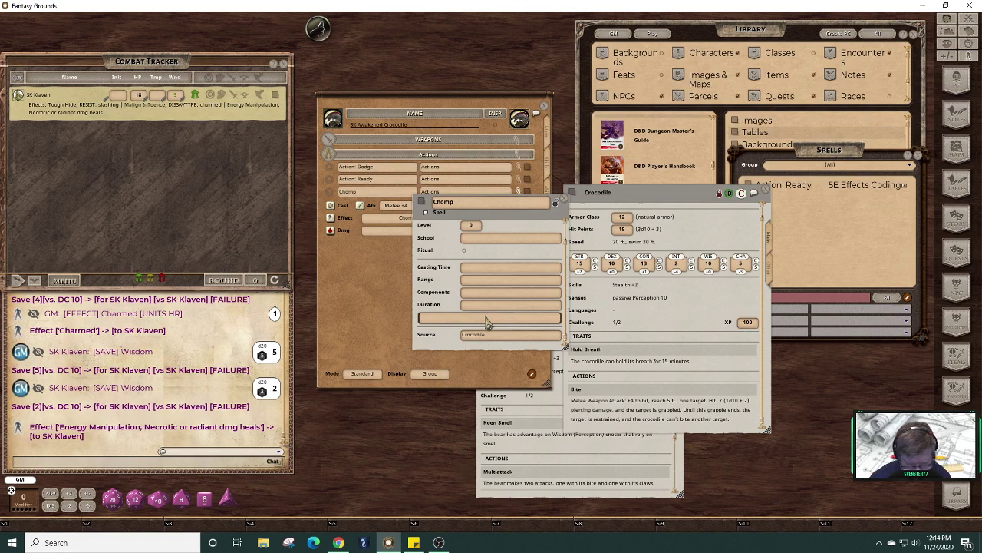
pyautogui.write('When t')
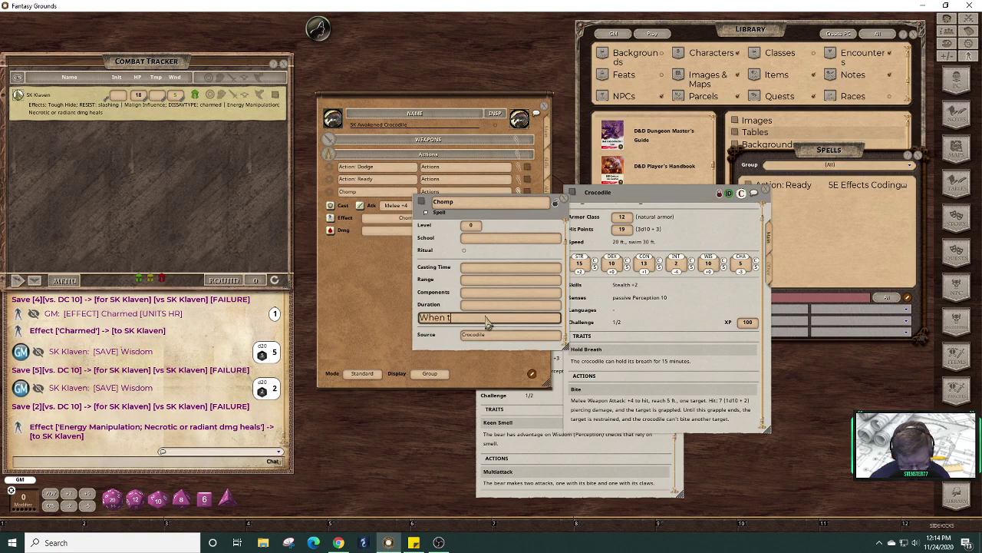
pyautogui.write('he chomp is successful!')
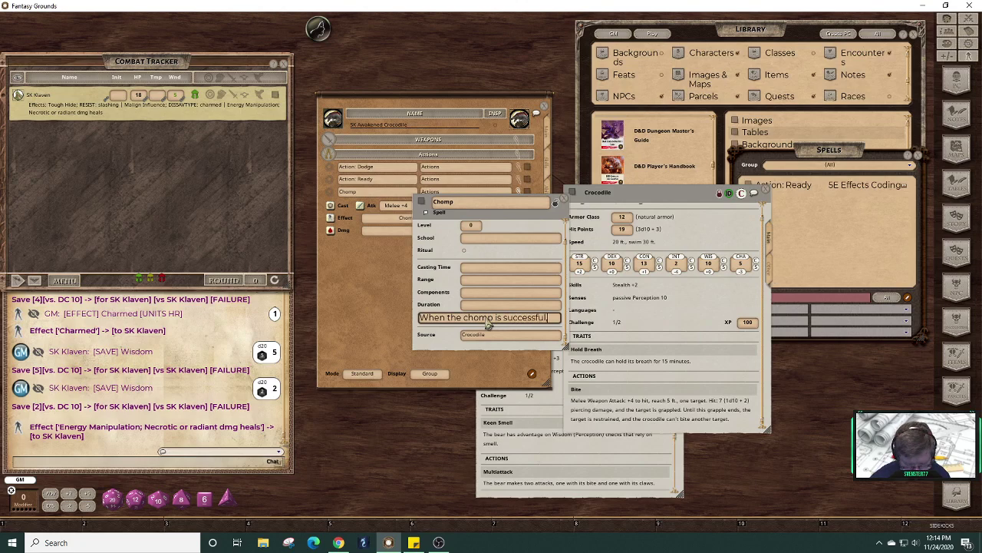
pyautogui.write(' the target is ')
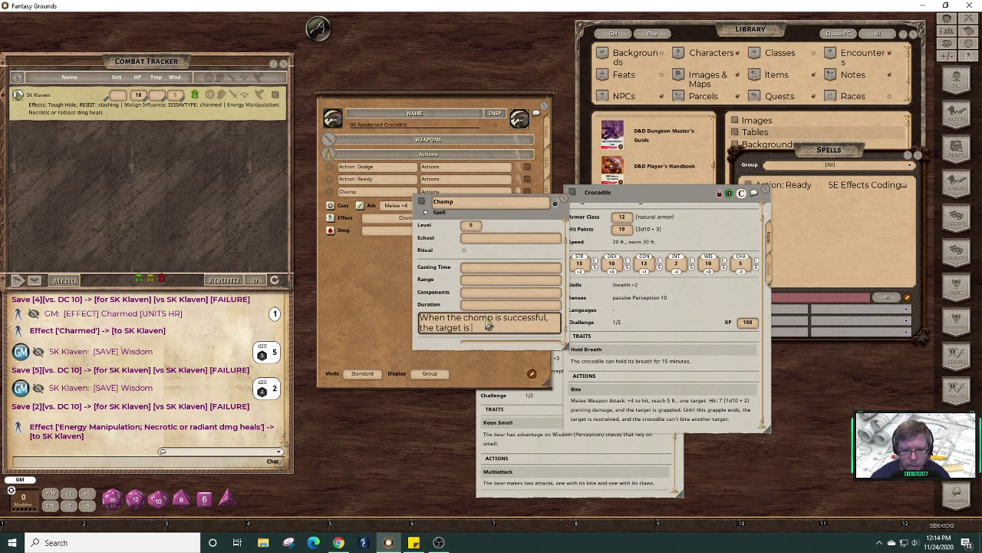
pyautogui.write('grappled')
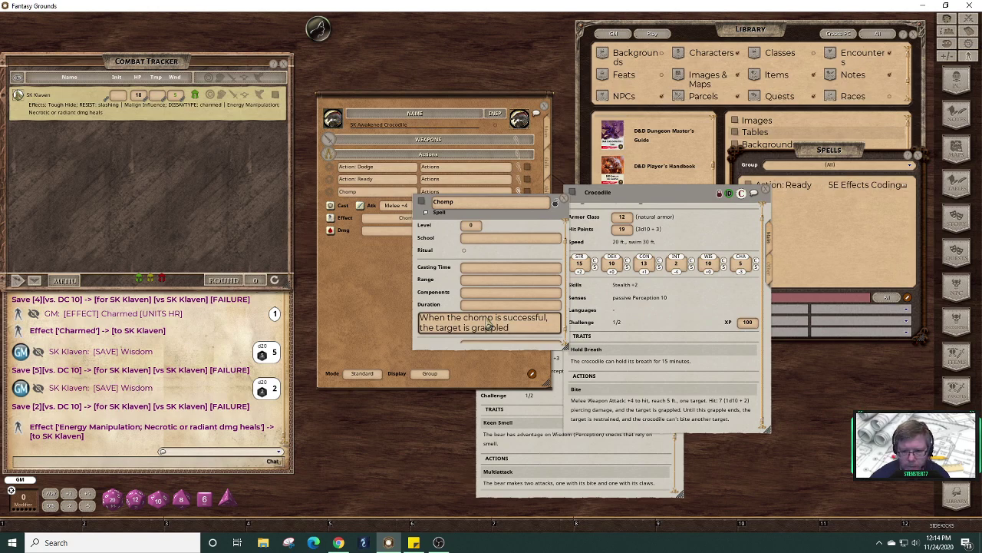
# - Complete the Chomp description with "Until the grapple ends, the target is restrained and the crocodile cannot bite another target." and close its details
pyautogui.write('. Until the gr')
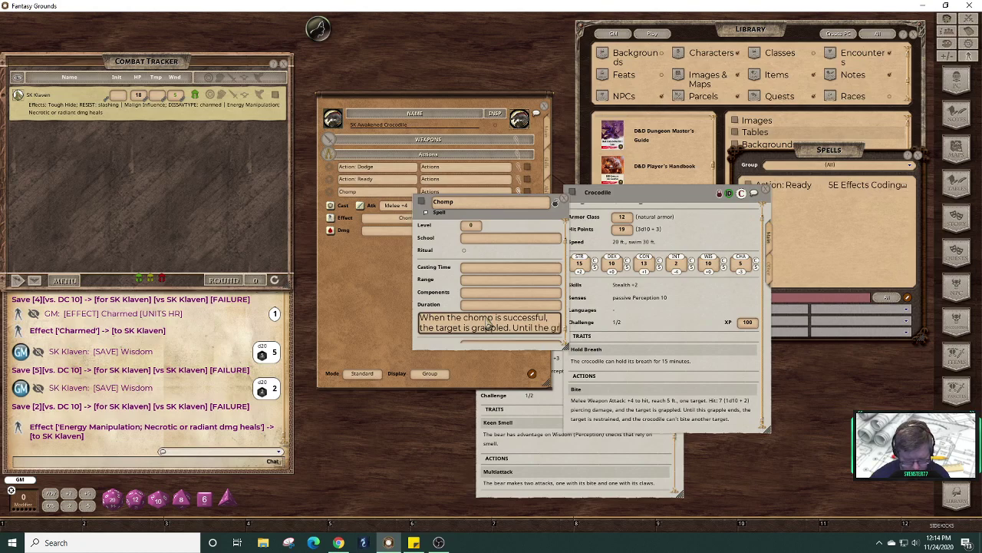
pyautogui.write('apple ends')
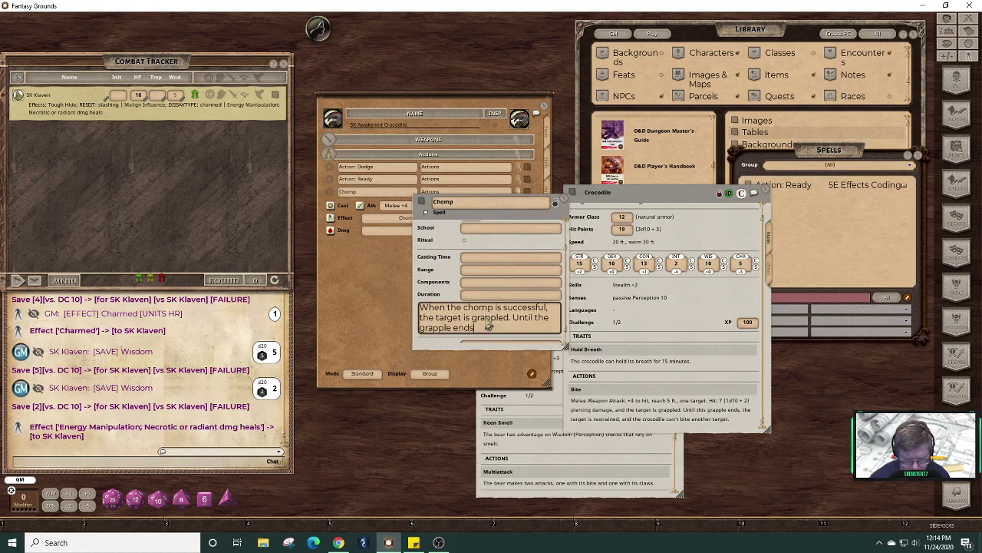
pyautogui.write(', the target ')
pyautogui.write('is restraine')
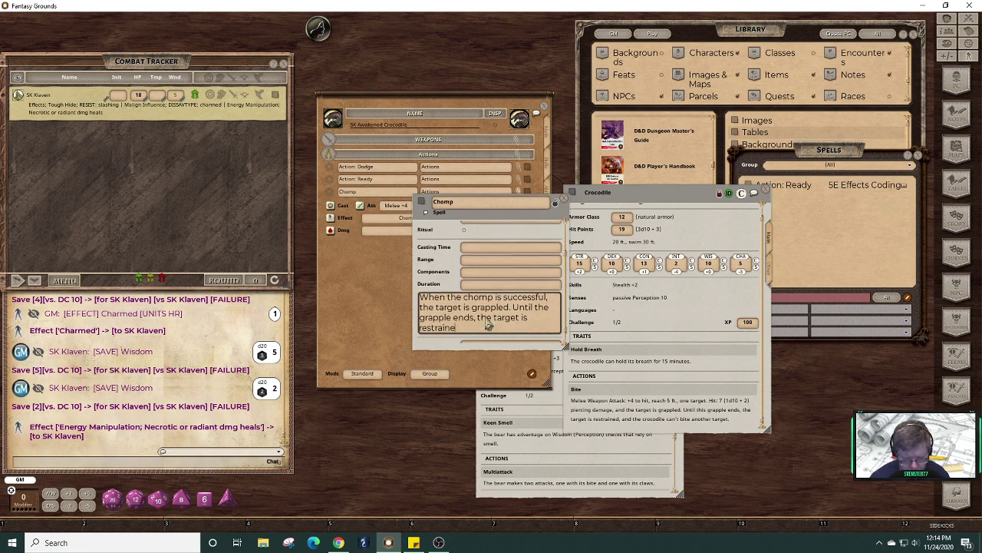
pyautogui.write('d and')
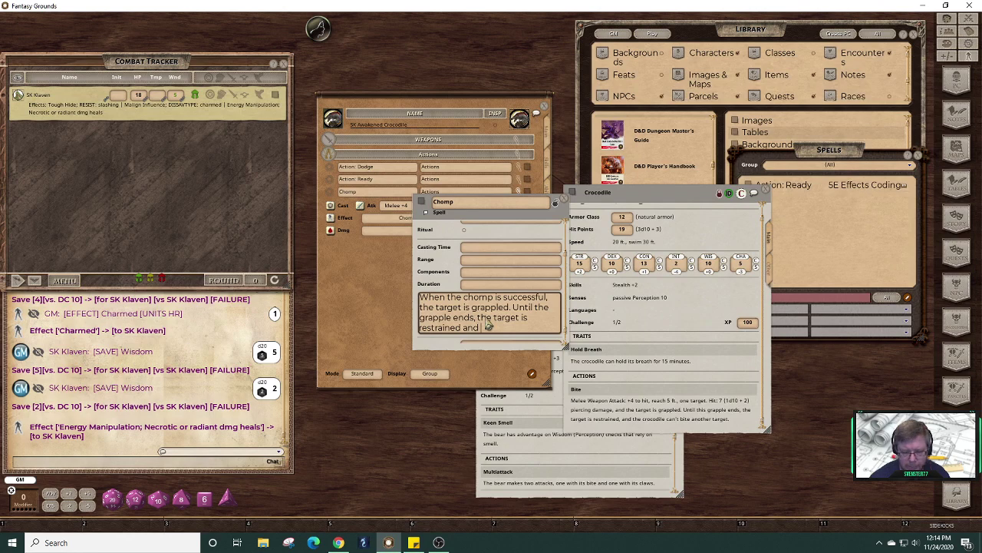
pyautogui.write(' the croco')
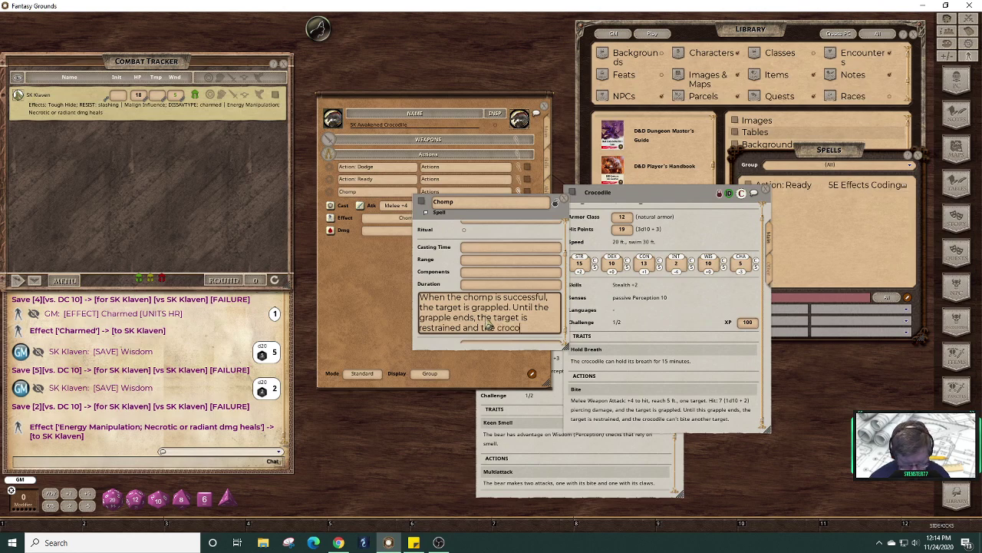
pyautogui.write('dile cannot')
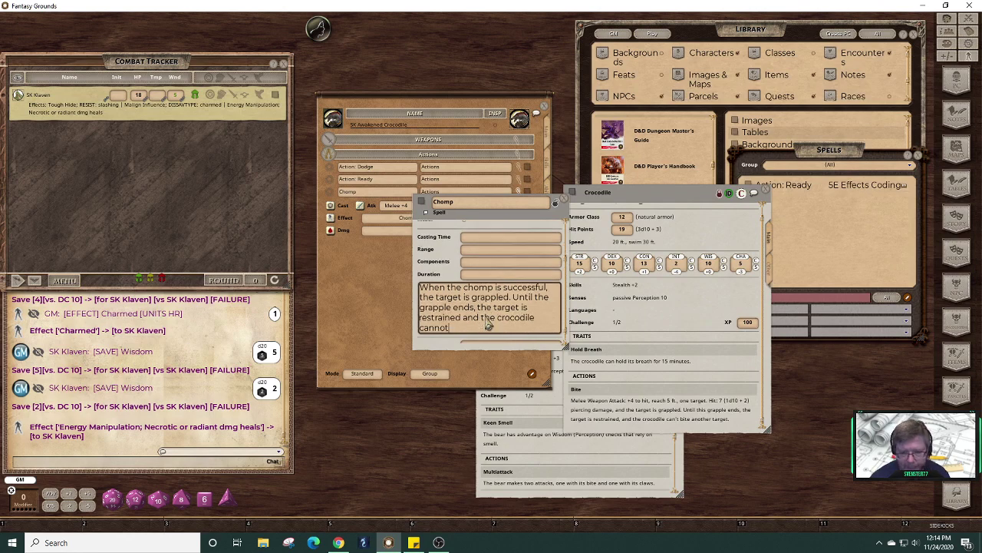
pyautogui.write(' bite ano')
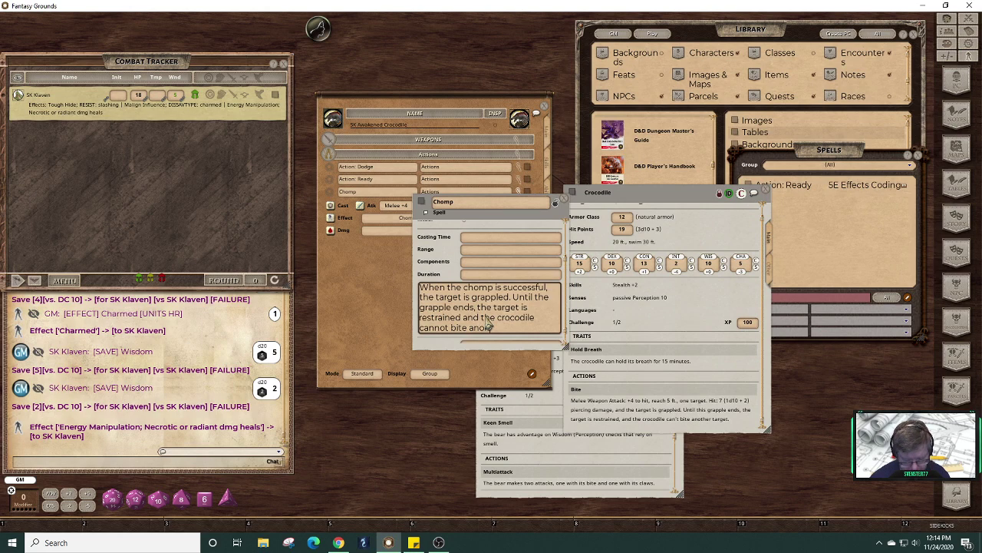
pyautogui.press('BackSpace')
pyautogui.write('other taret.')
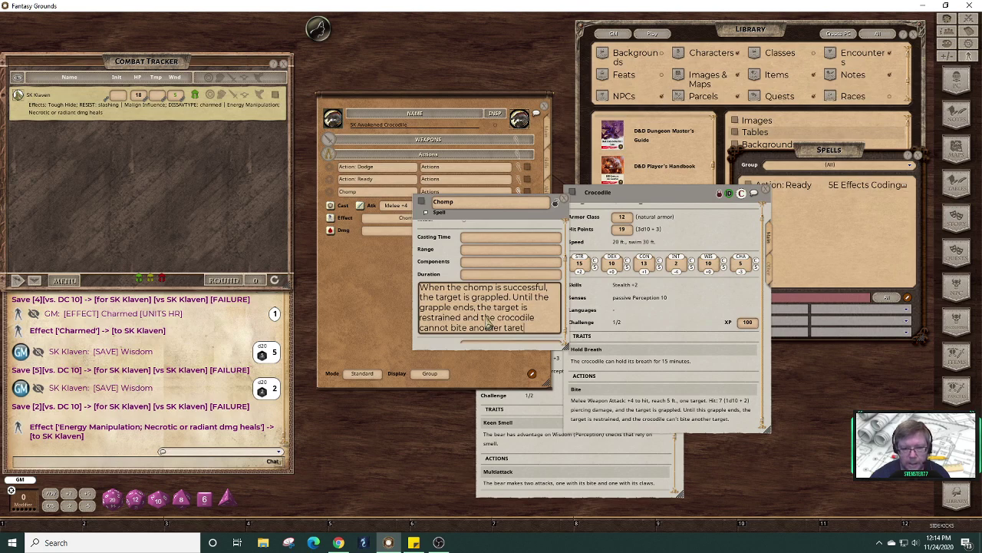
pyautogui.press('BackSpace')
pyautogui.press('BackSpace')
pyautogui.write('get')
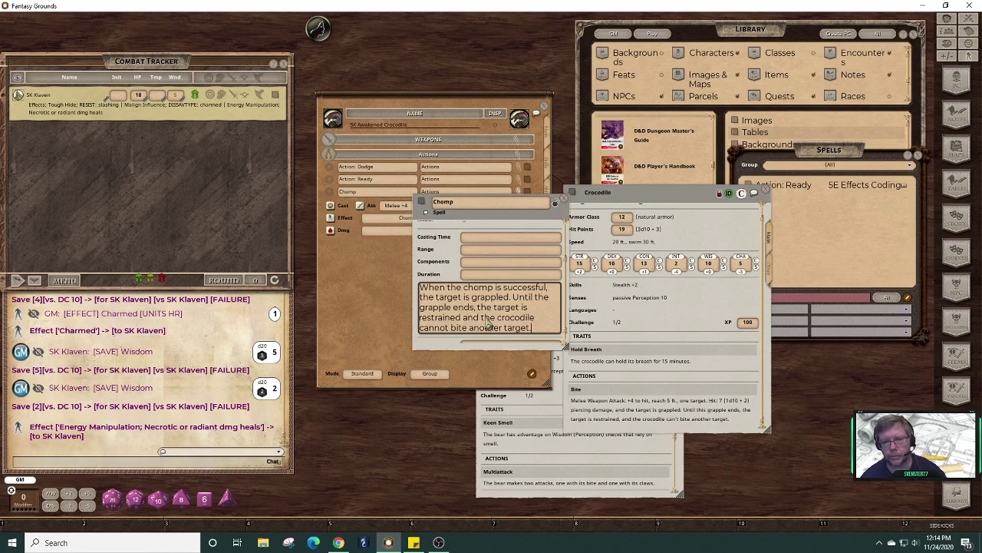
pyautogui.write('.')
pyautogui.click(488, 346)
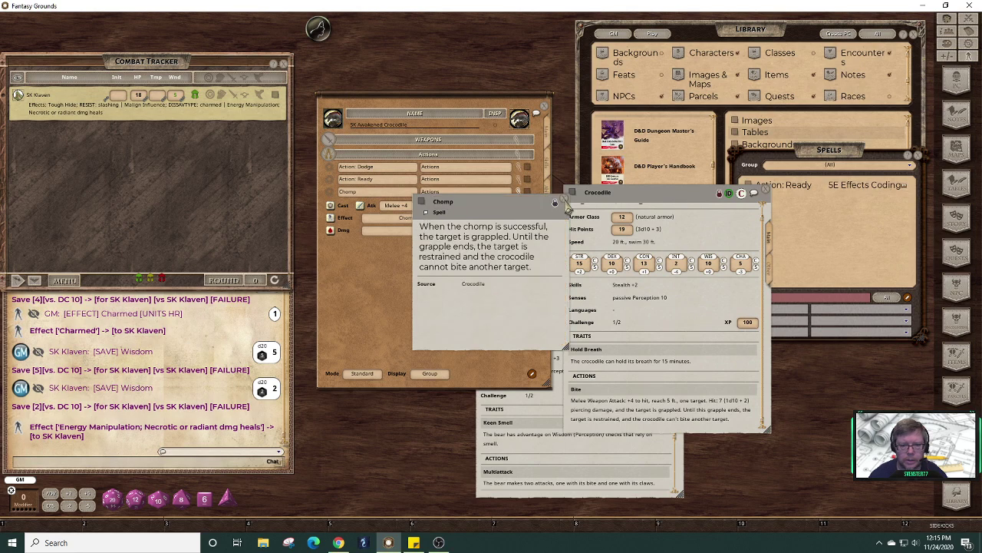
pyautogui.click(556, 201)
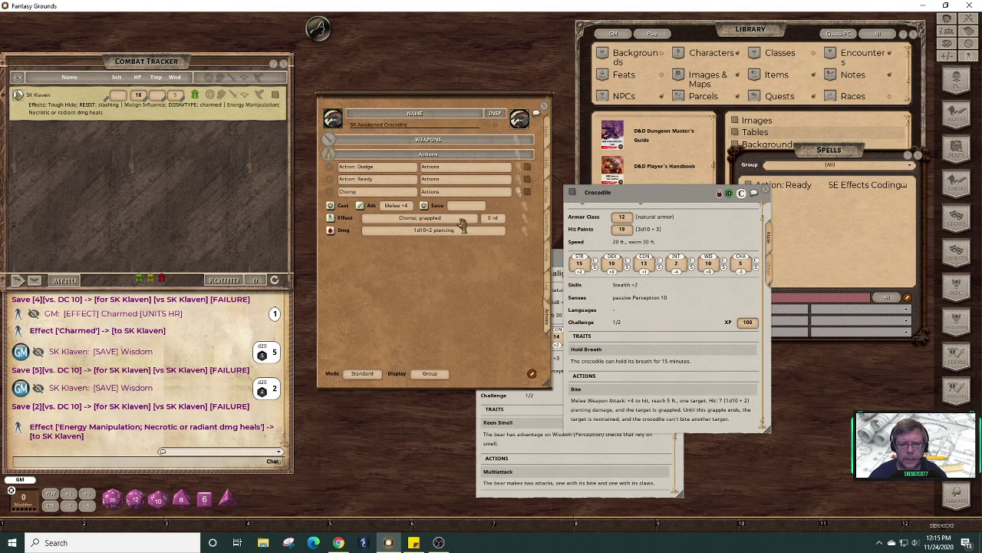
# - Extend the Chomp effect's description to "Chomp; grappled, restrained"
pyautogui.click(528, 227)
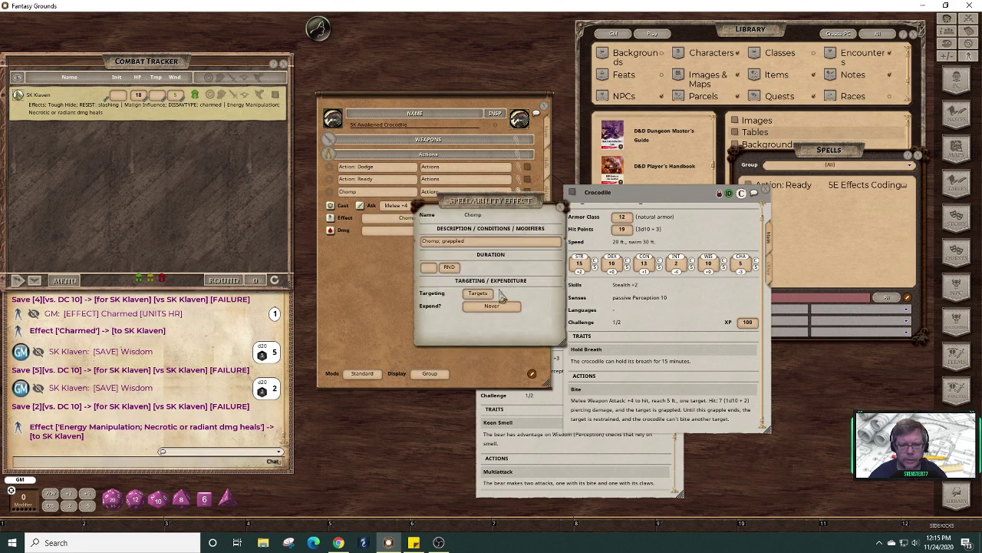
pyautogui.click(482, 242)
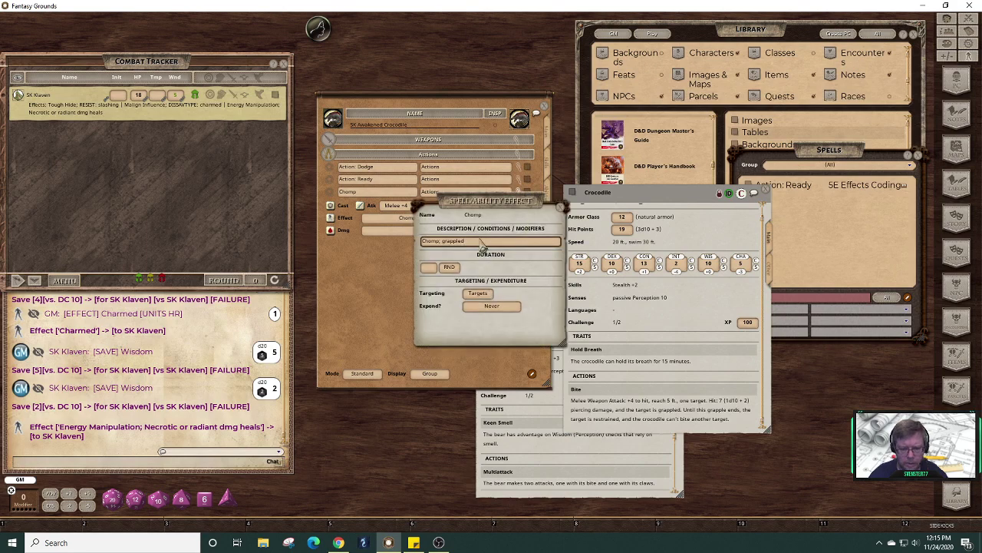
pyautogui.write(', restrained')
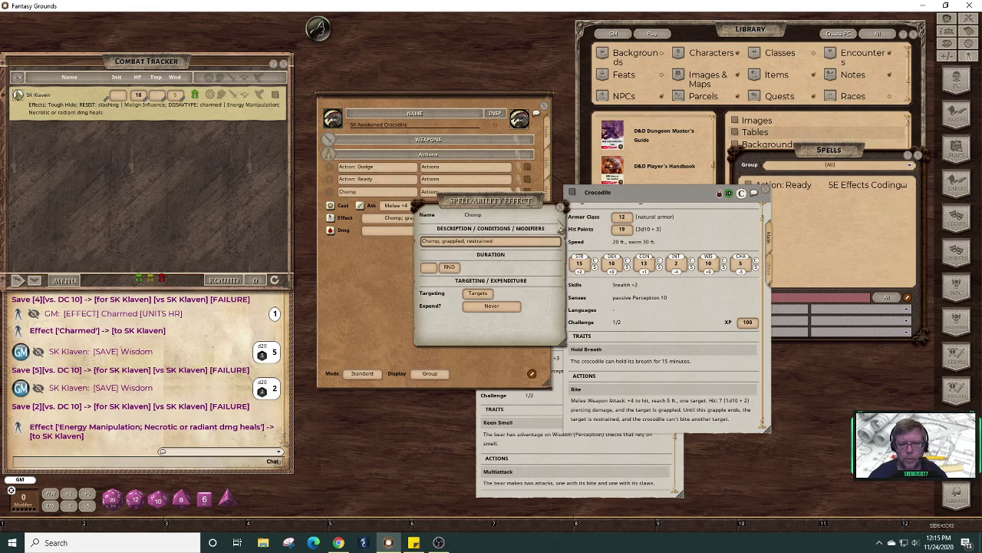
pyautogui.click(562, 208)
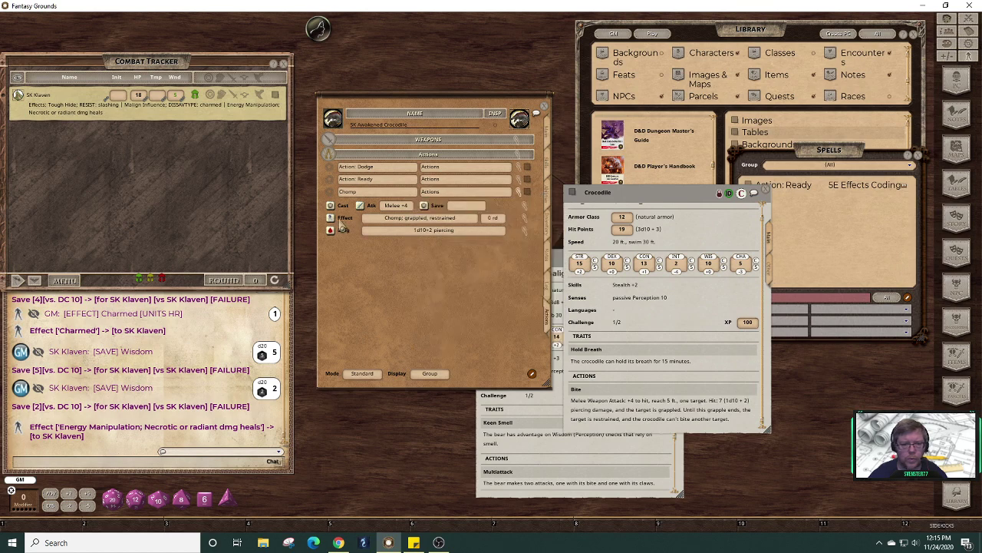
# - Apply the Chomp effect to the combatant in the combat tracker and roll the Chomp attack against it
pyautogui.moveTo(194, 115); pyautogui.dragTo(188, 115)
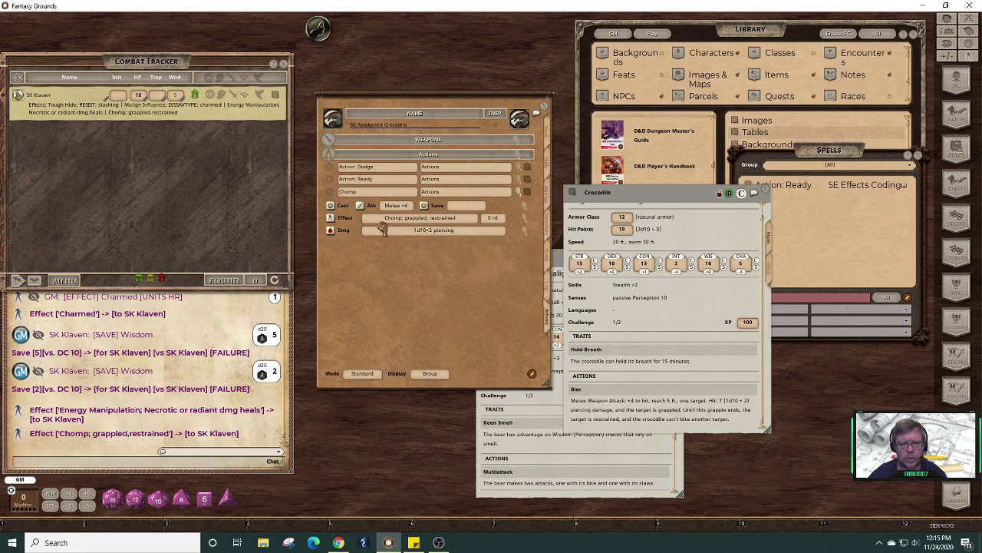
pyautogui.moveTo(324, 189); pyautogui.dragTo(192, 111)
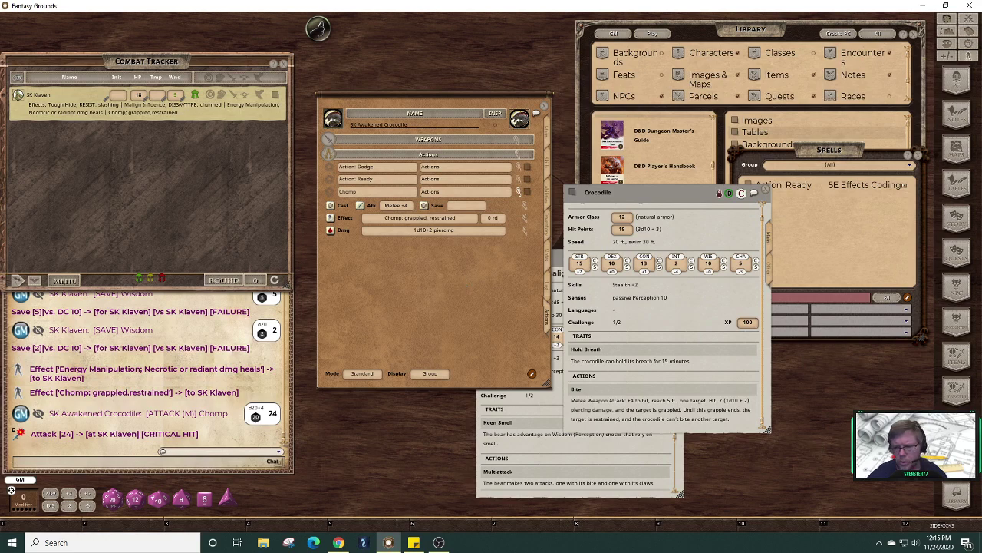
# - Find Appendix A: Conditions in the Player's Handbook reference manual and store it in shortcut slot 11
pyautogui.click(954, 496)
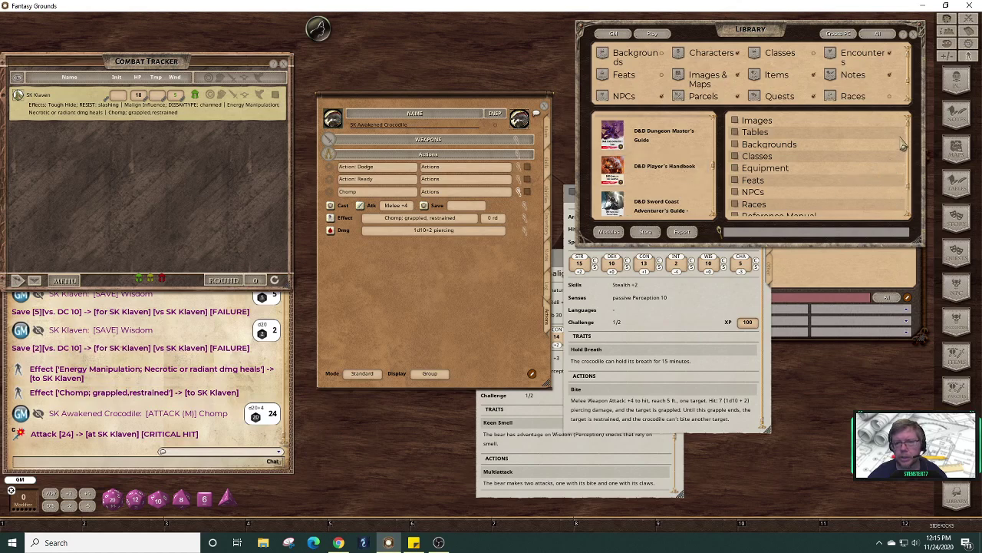
pyautogui.scroll(-1, 913, 169)
pyautogui.scroll(-1, 912, 168)
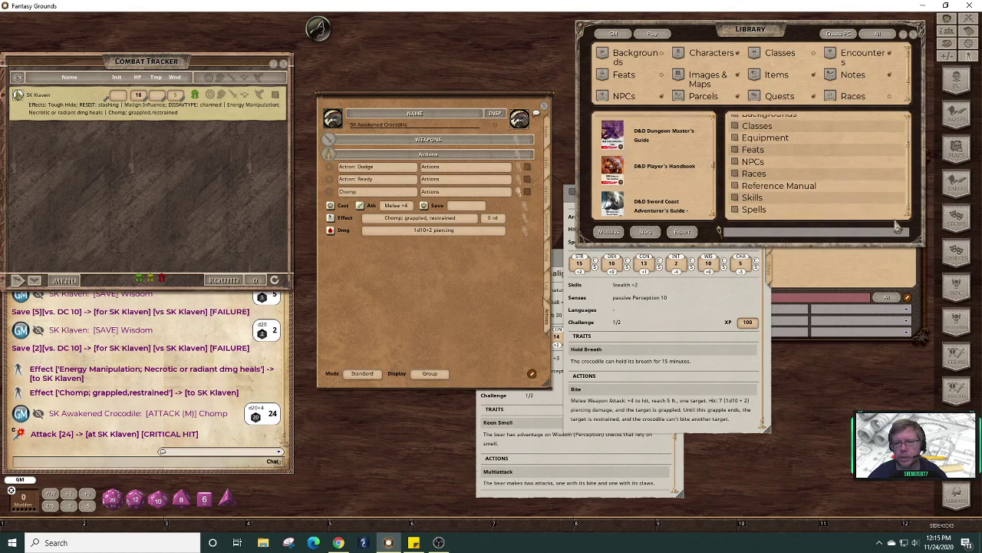
pyautogui.click(737, 186)
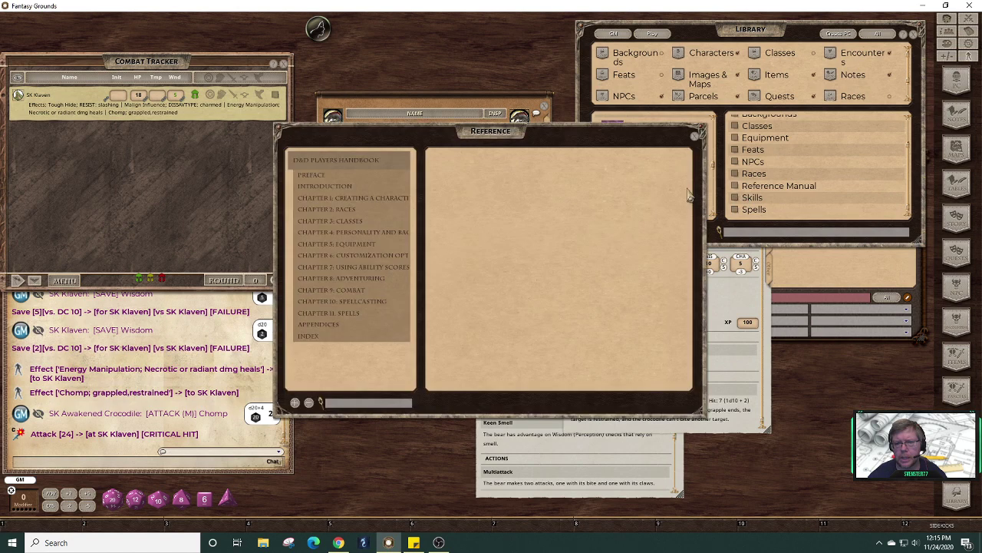
pyautogui.click(316, 330)
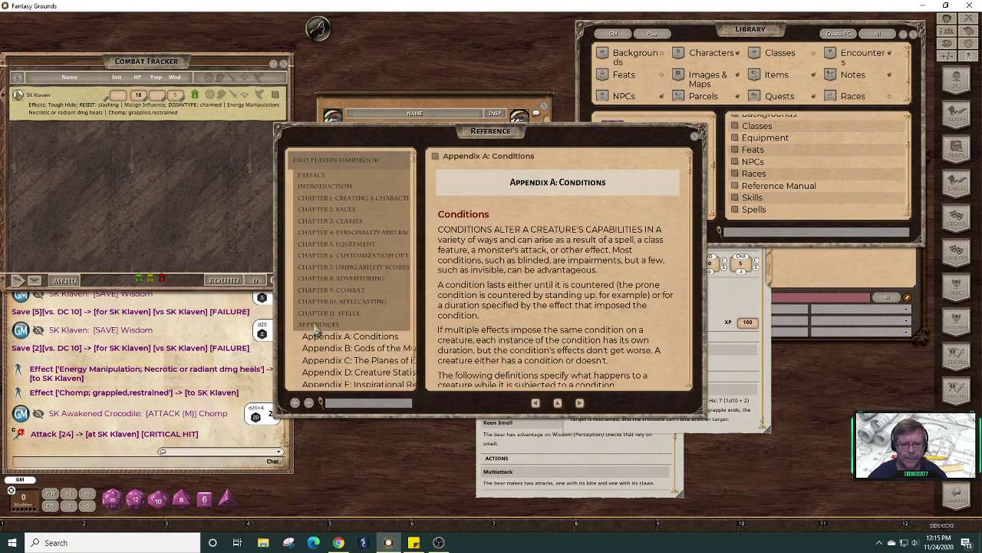
pyautogui.click(435, 163)
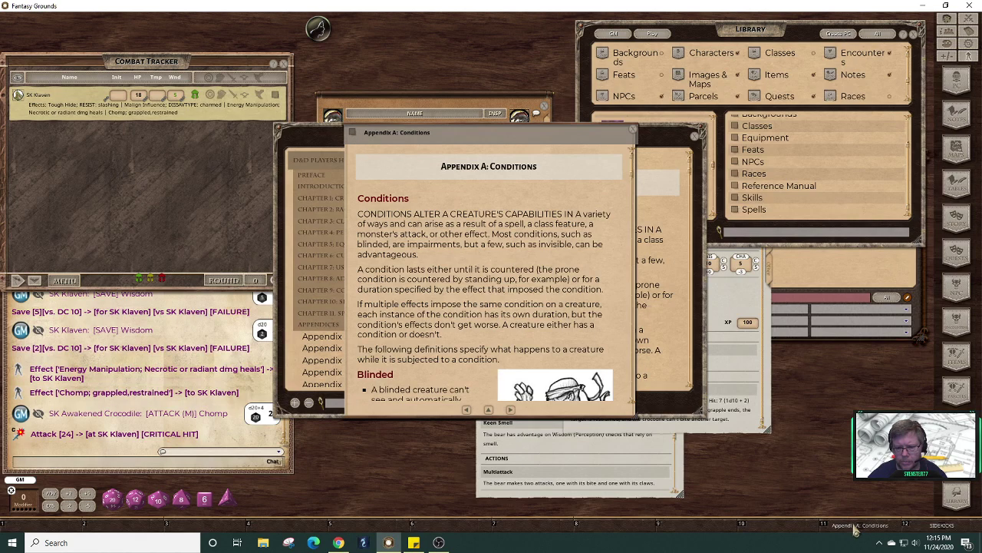
pyautogui.click(632, 129)
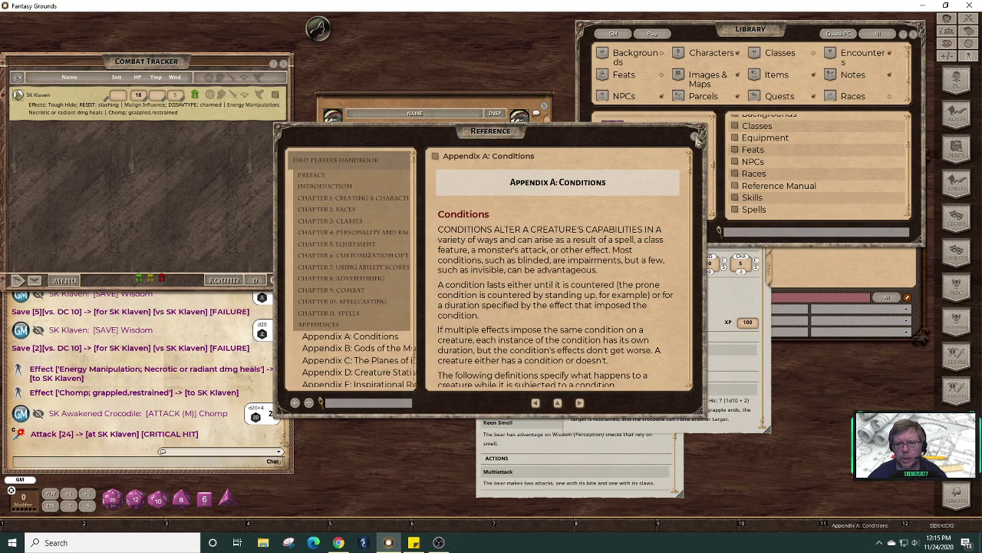
pyautogui.click(697, 137)
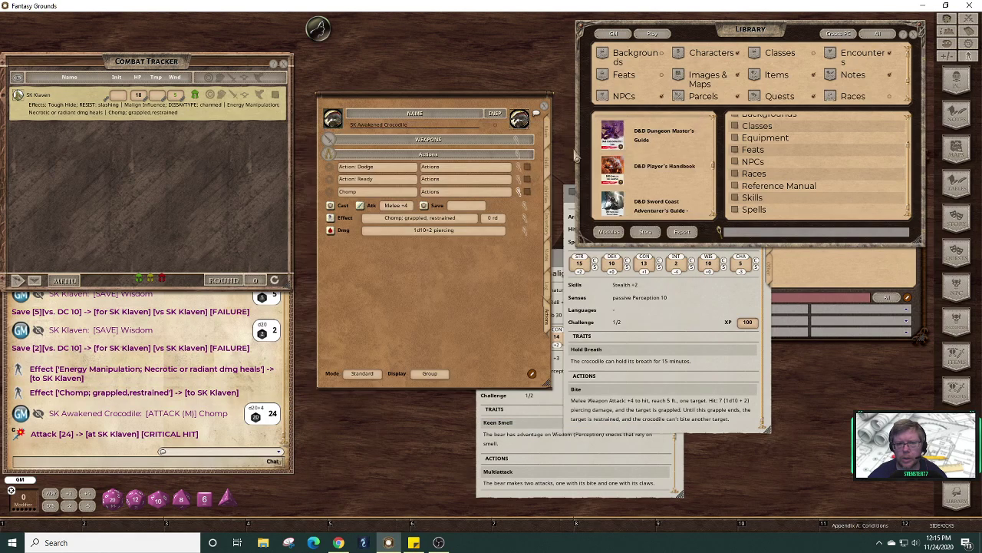
# - Open Appendix A: Conditions from its shortcut slot and read the rules for Grappled and Restrained
pyautogui.click(854, 528)
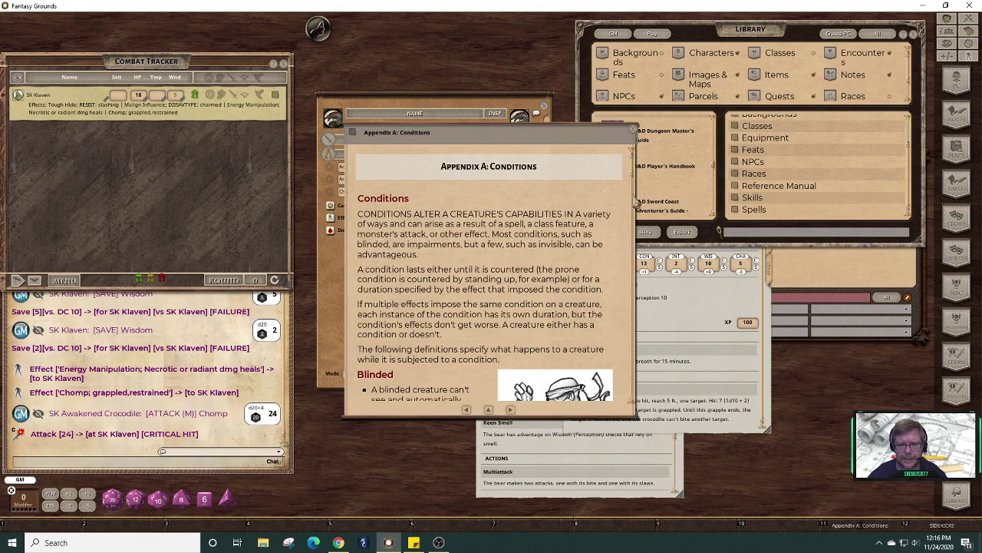
pyautogui.scroll(-5, 637, 206)
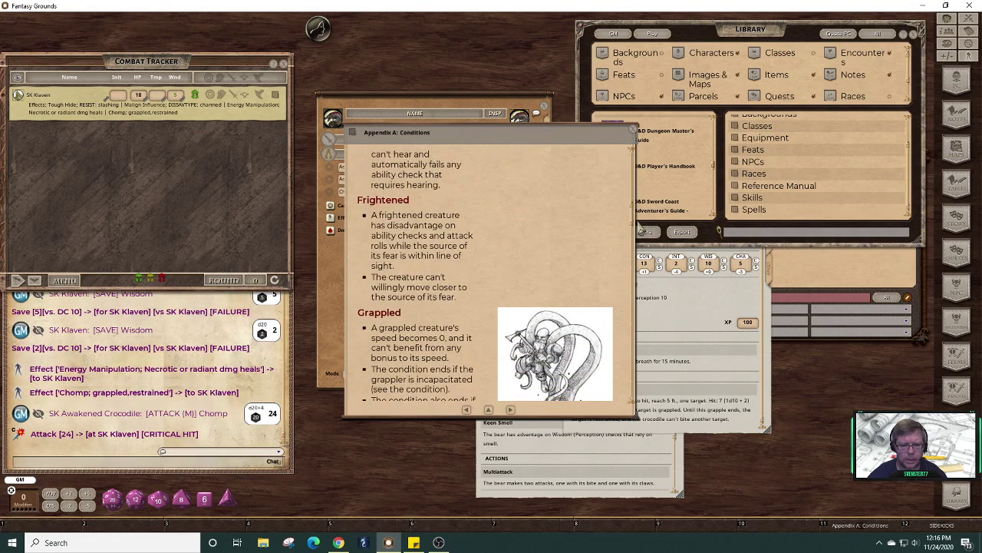
pyautogui.scroll(-3, 639, 227)
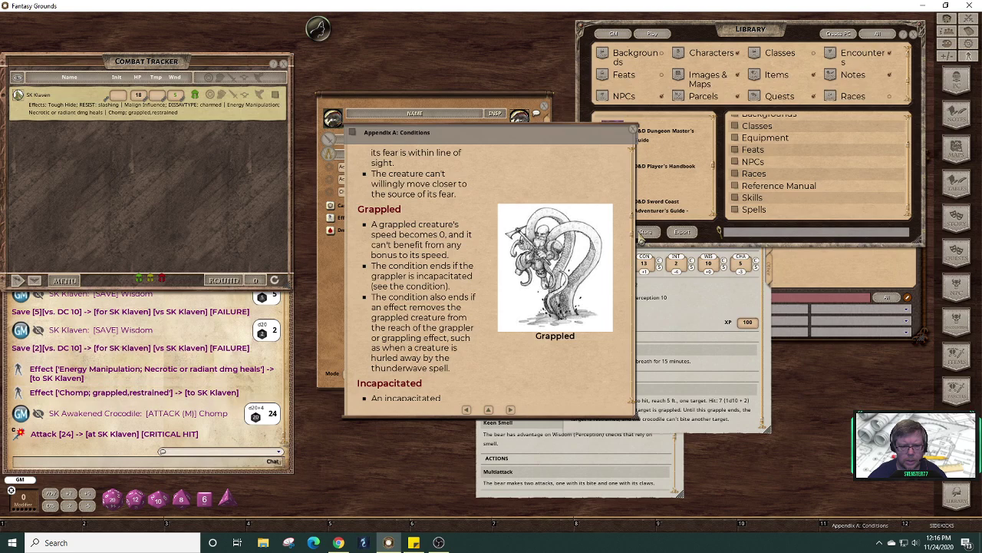
pyautogui.scroll(-15, 642, 239)
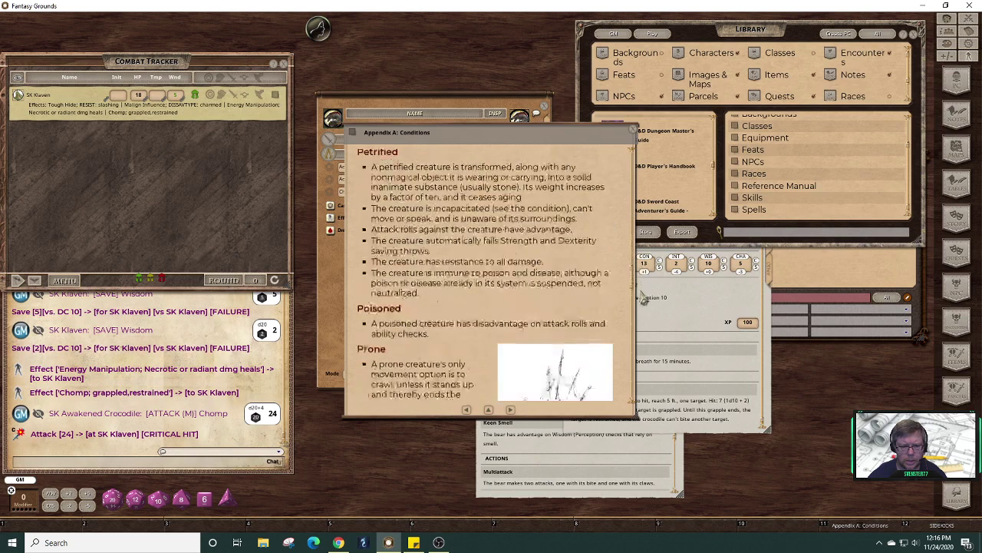
pyautogui.scroll(-3, 645, 323)
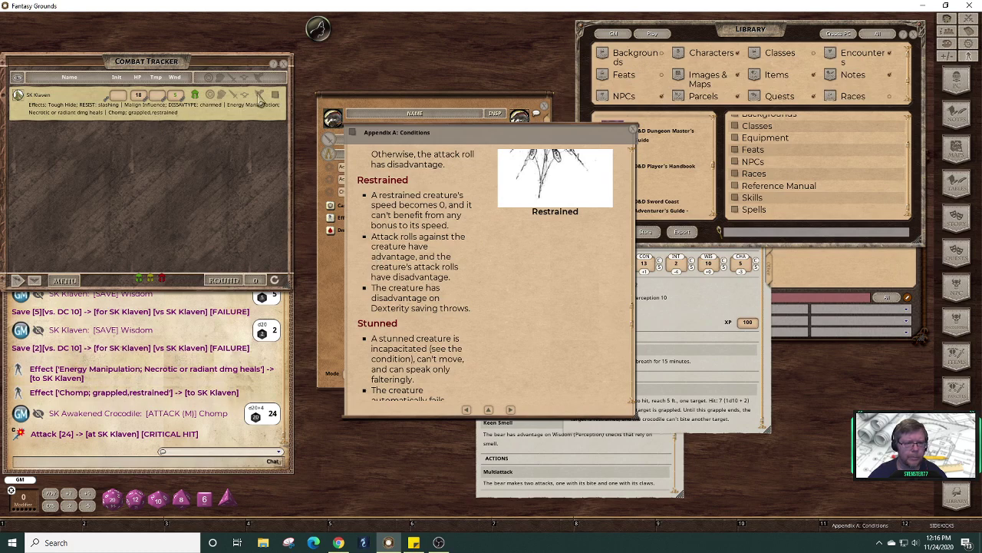
# - Capitalise both condition names in the combatant's Chomp effect in the combat tracker so it reads "Chomp; Grappled,Restrained"
pyautogui.click(257, 93)
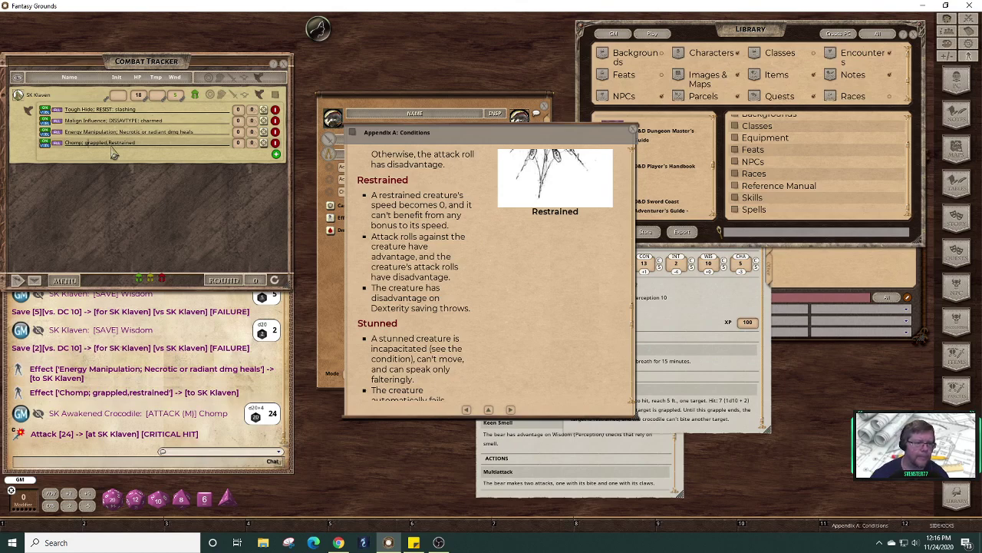
pyautogui.press('BackSpace')
pyautogui.write(';')
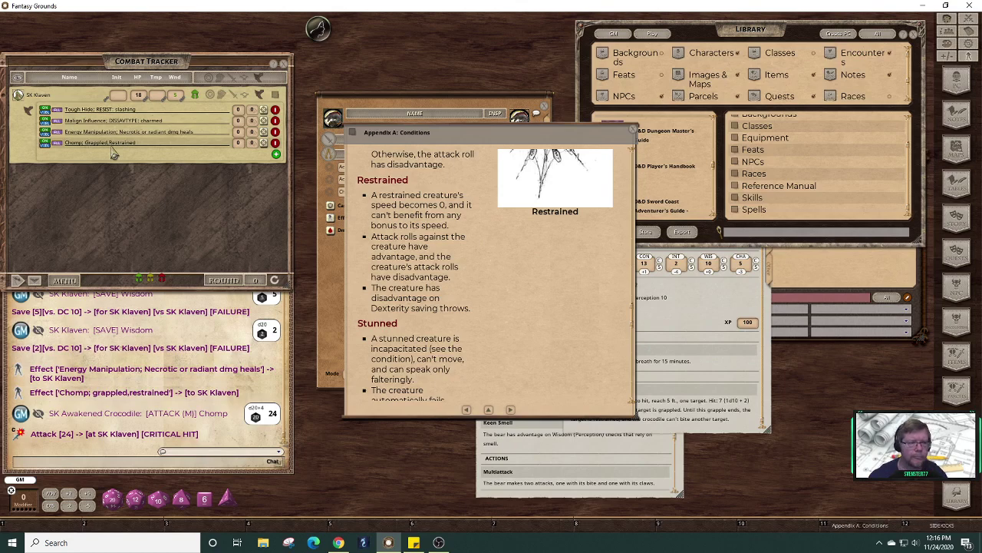
pyautogui.click(261, 96)
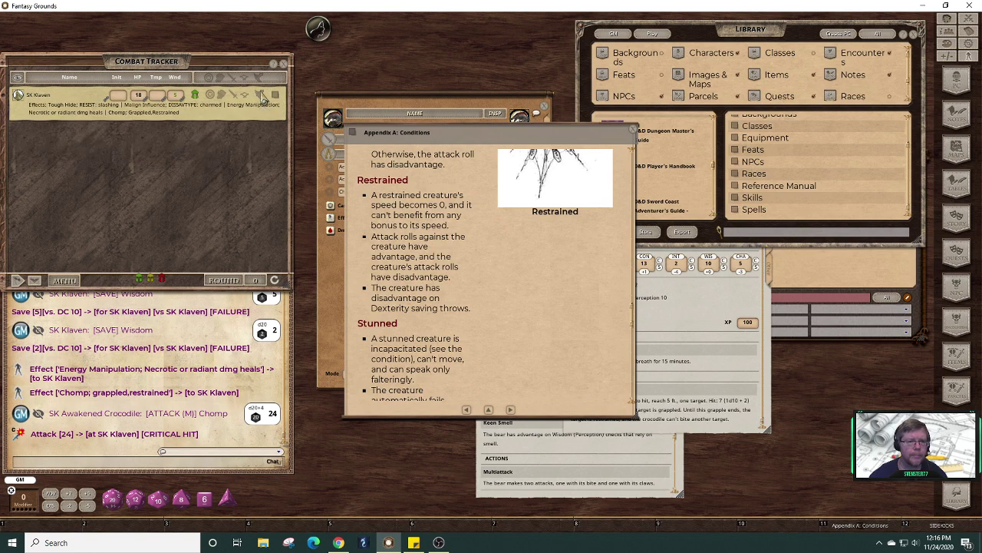
# - Roll the Crocodile's Bite attack against the combatant before and after applying the Restrained condition to it
pyautogui.click(685, 319)
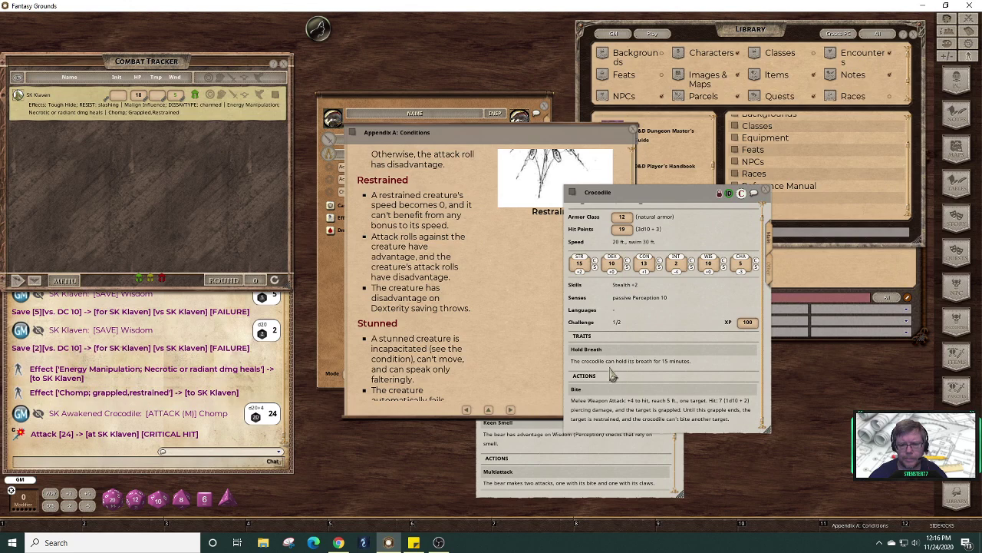
pyautogui.moveTo(609, 401); pyautogui.dragTo(120, 113)
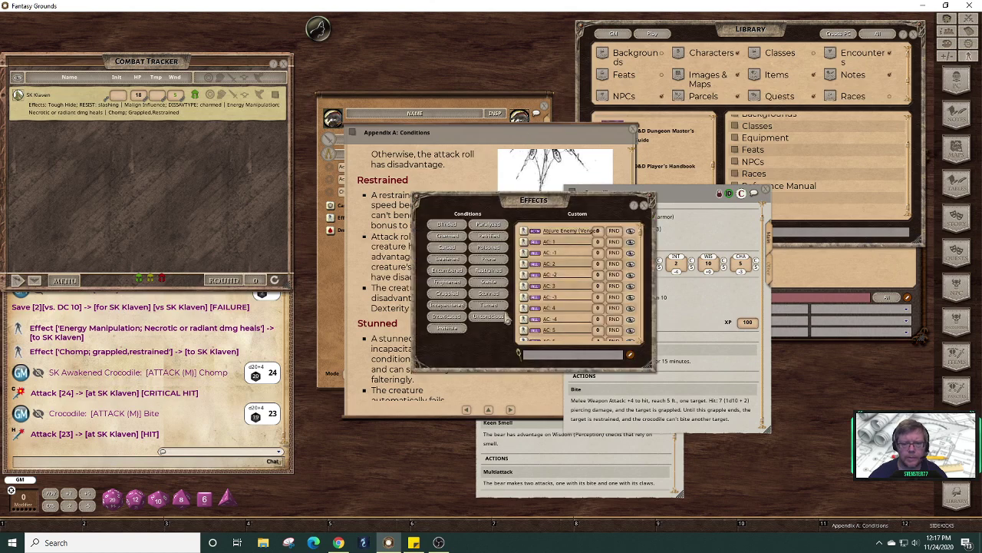
pyautogui.moveTo(488, 270); pyautogui.dragTo(210, 114)
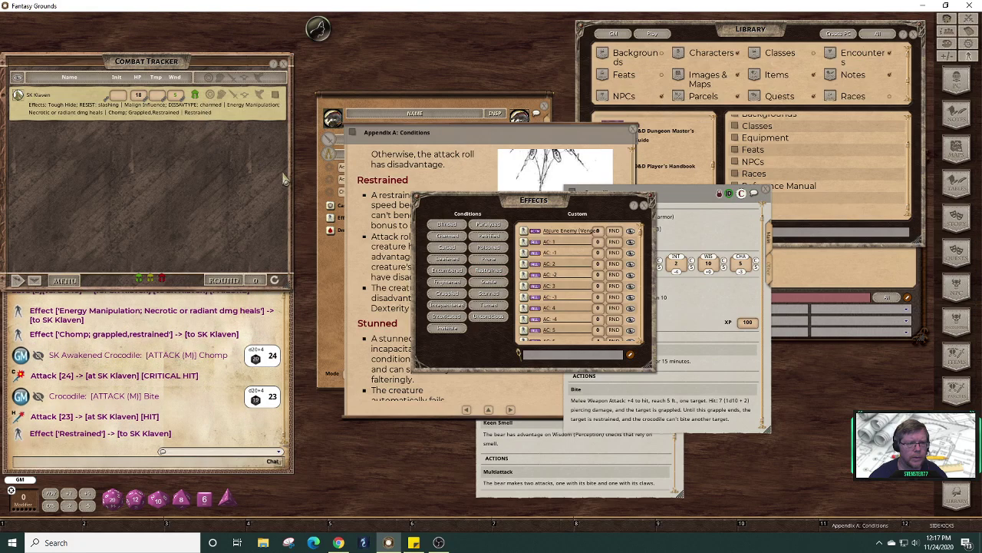
pyautogui.click(713, 234)
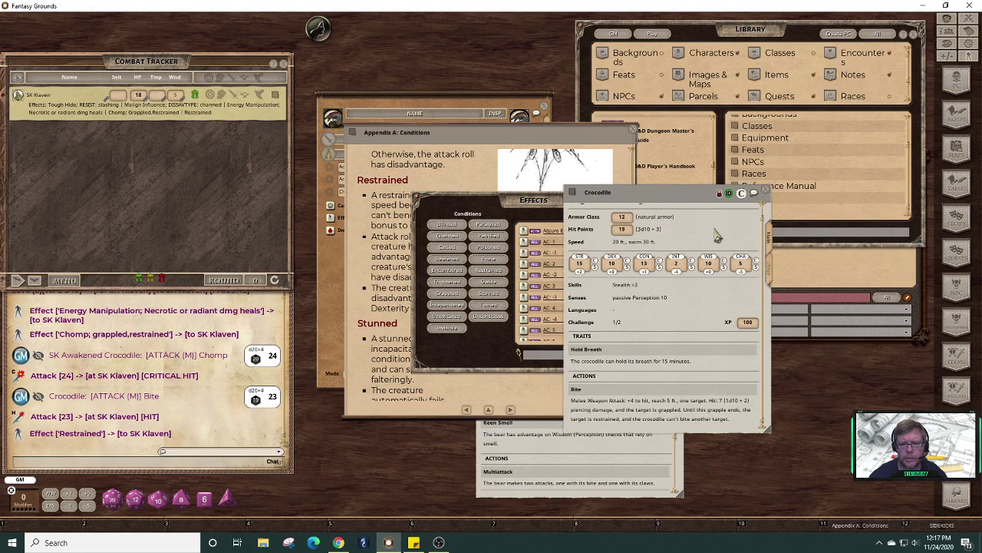
pyautogui.moveTo(588, 400); pyautogui.dragTo(131, 114)
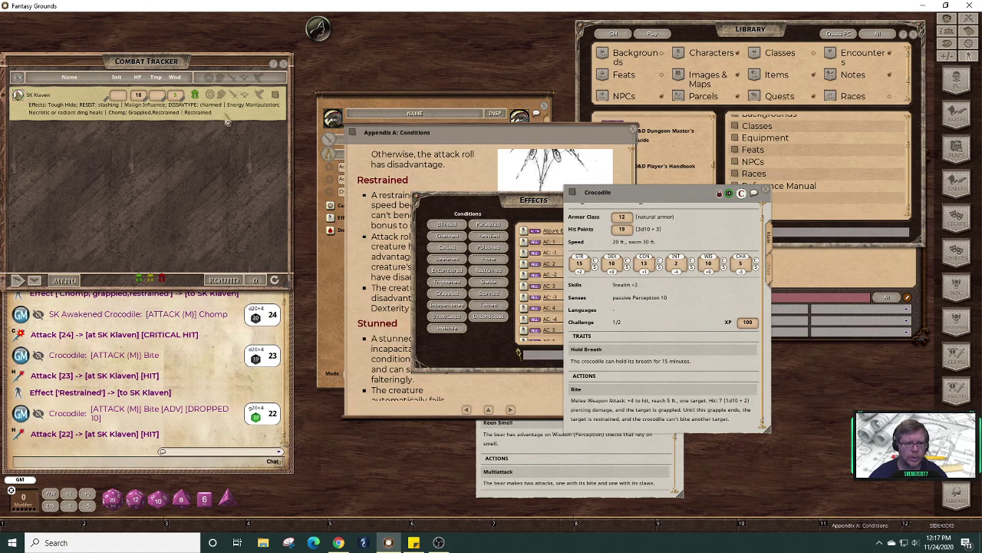
# - Change the combatant's Chomp effect to "Chomp; Grappled; Restrained" and delete the separate Restrained effect
pyautogui.click(259, 95)
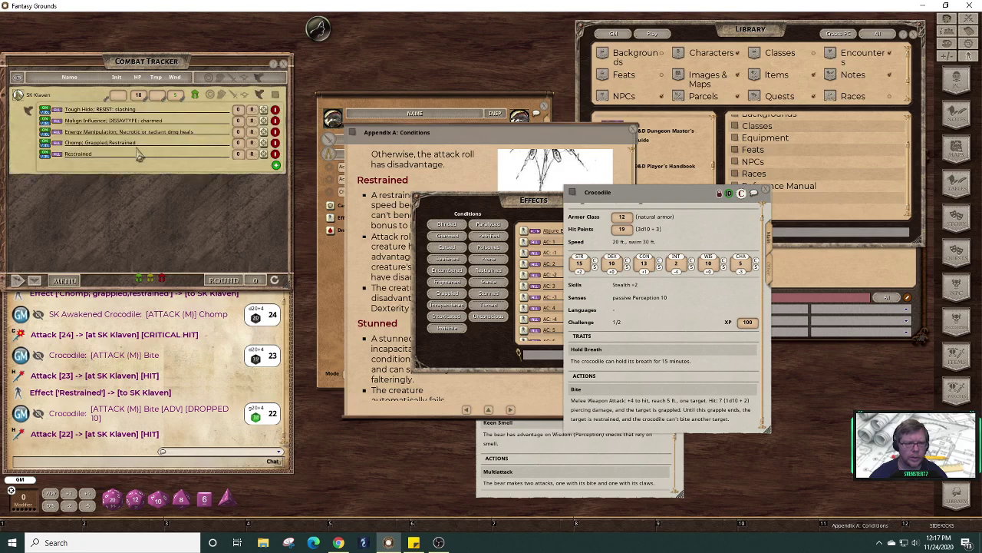
pyautogui.click(110, 143)
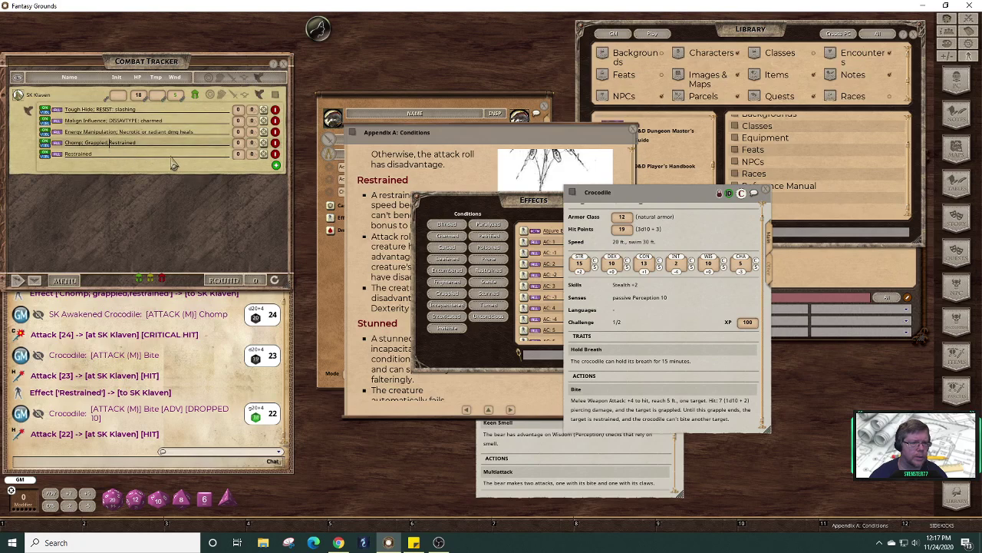
pyautogui.press('BackSpace')
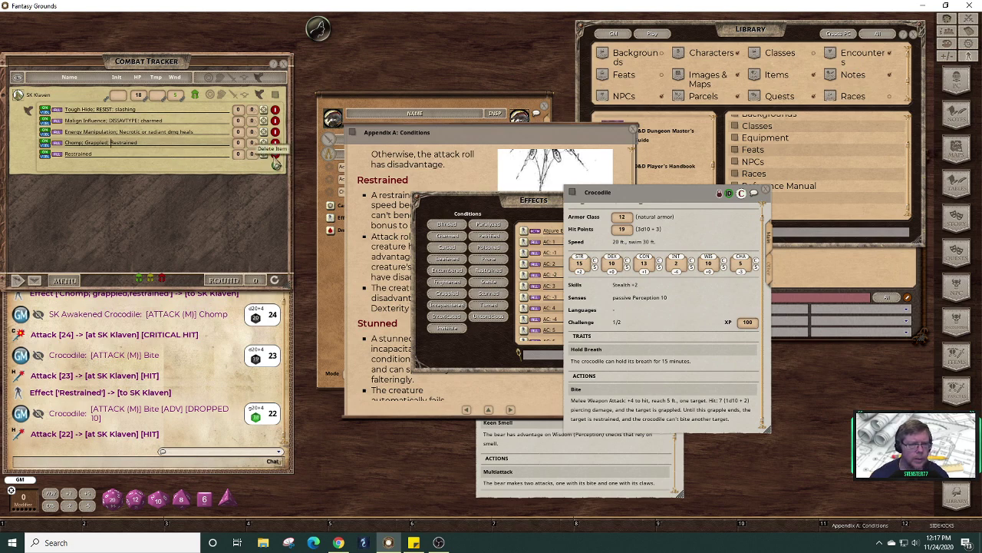
pyautogui.click(275, 154)
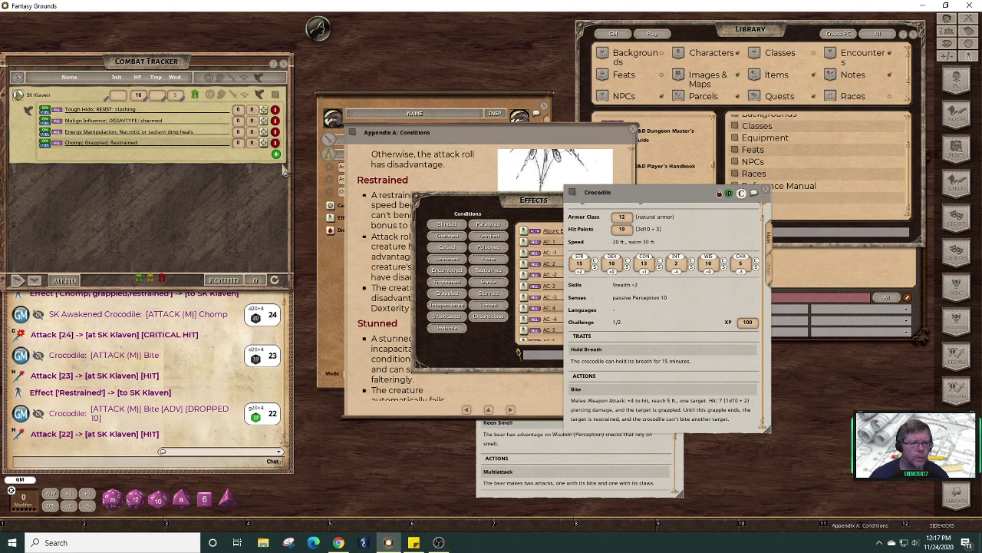
pyautogui.click(261, 94)
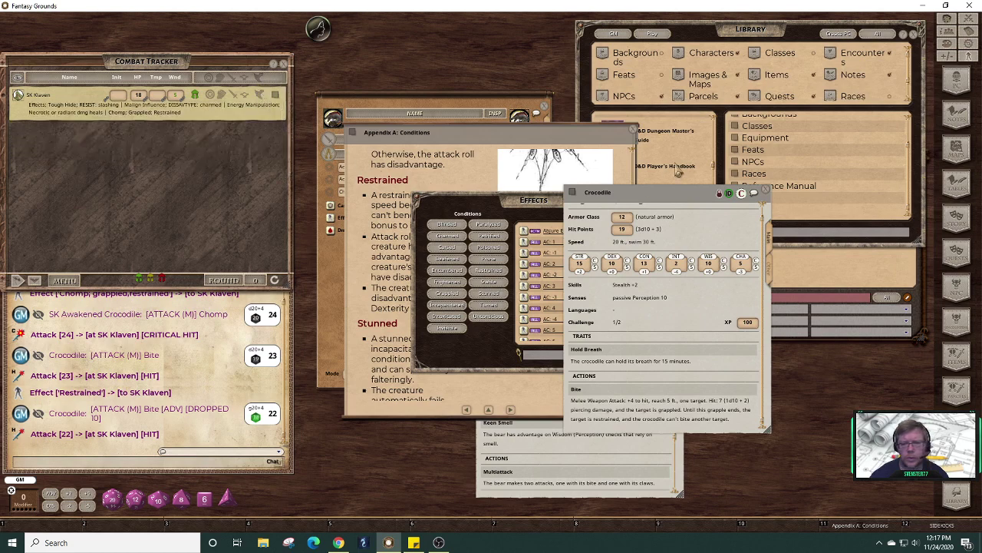
# - Roll the Crocodile's Bite against the combatant with the corrected effect, and close the Effects and Appendix A: Conditions windows
pyautogui.moveTo(609, 403); pyautogui.dragTo(164, 109)
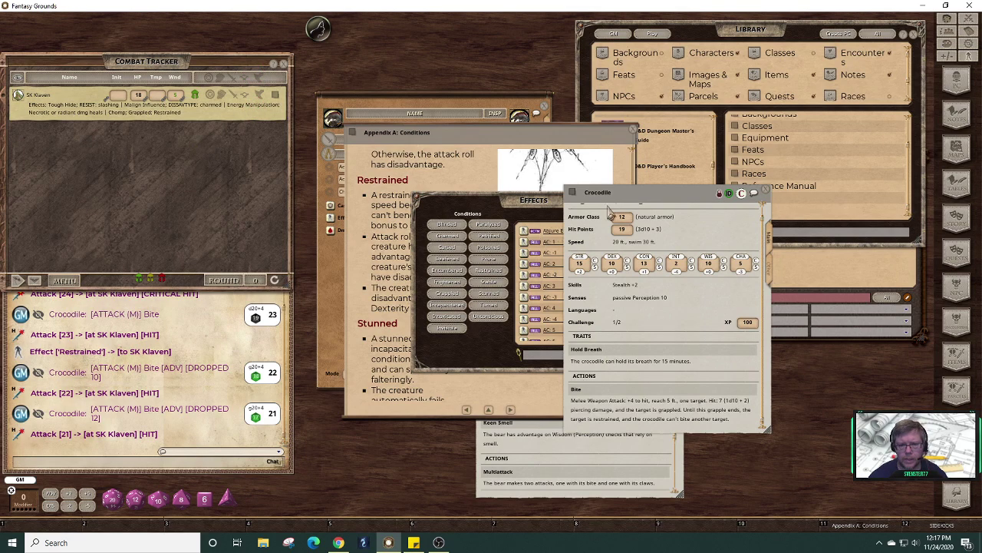
pyautogui.click(484, 203)
pyautogui.click(644, 205)
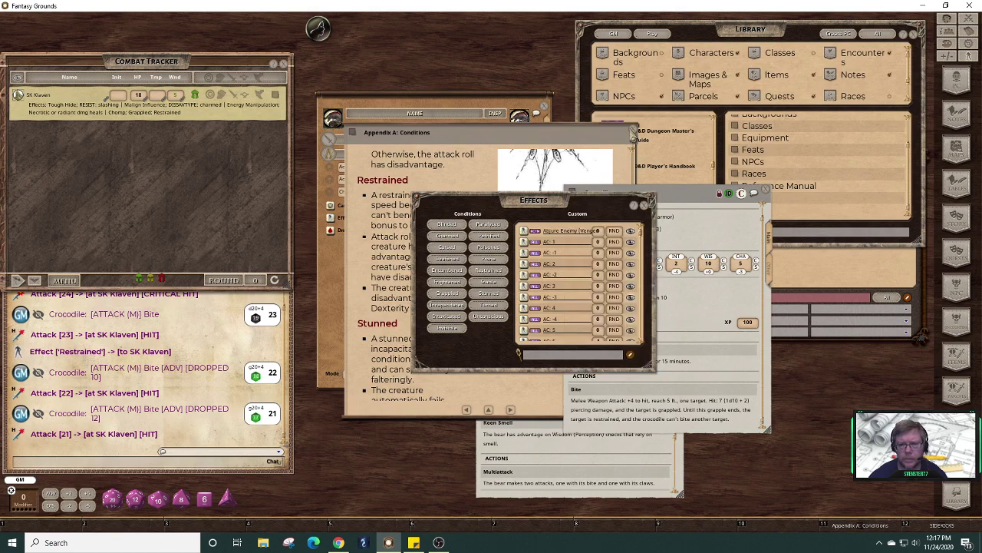
pyautogui.click(633, 133)
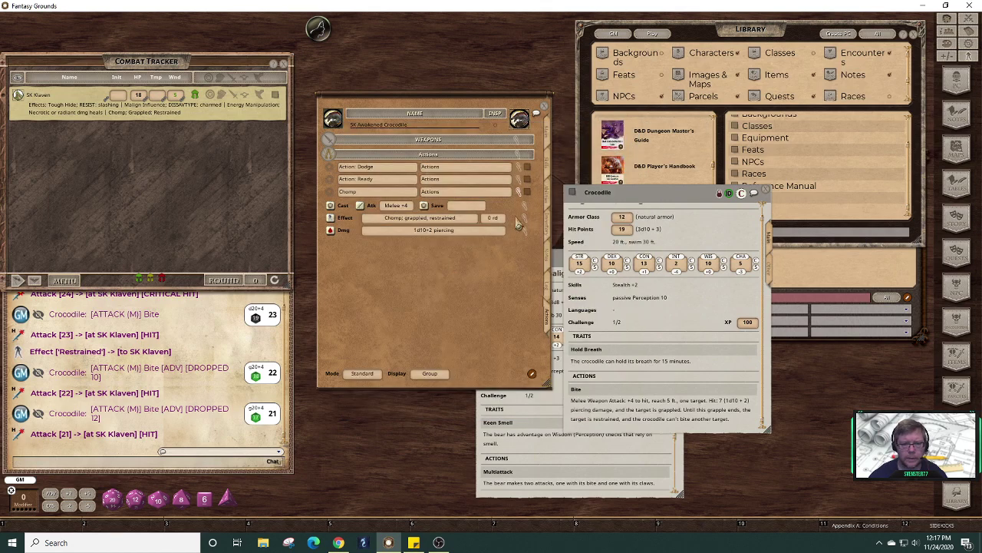
# - Change the effect description of the sidekick's Chomp power to "Chomp; Grappled; Restrained"
pyautogui.click(527, 223)
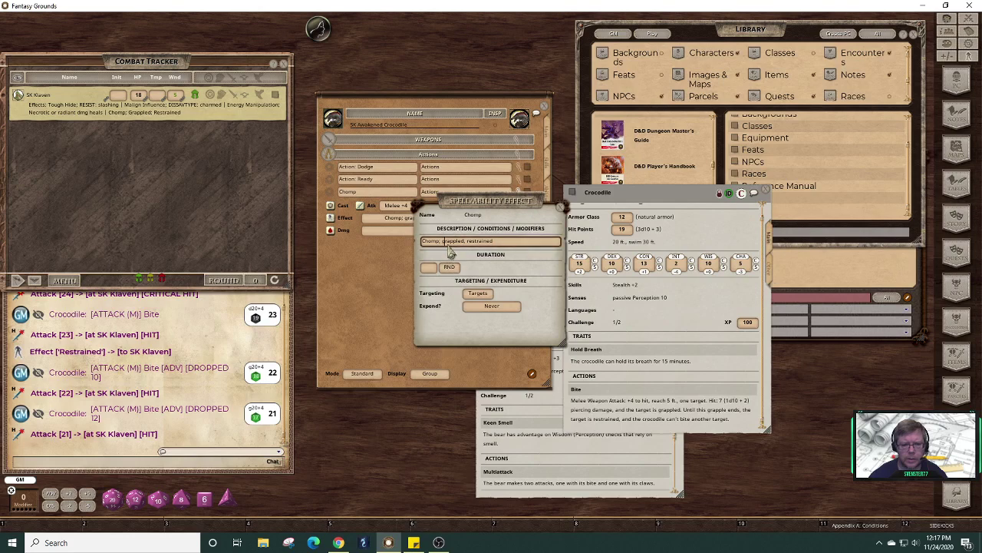
pyautogui.press('Delete')
pyautogui.write('G')
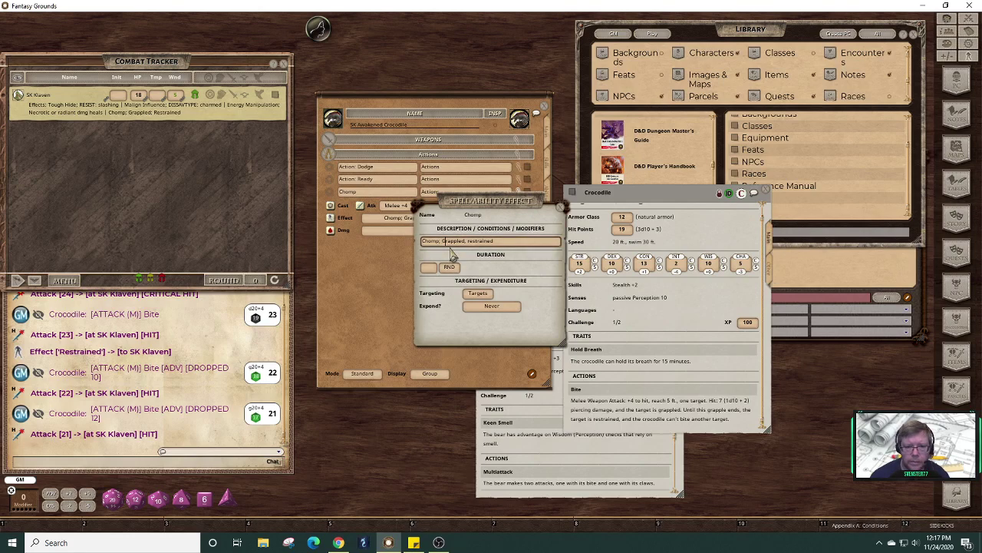
pyautogui.press('BackSpace')
pyautogui.write(';')
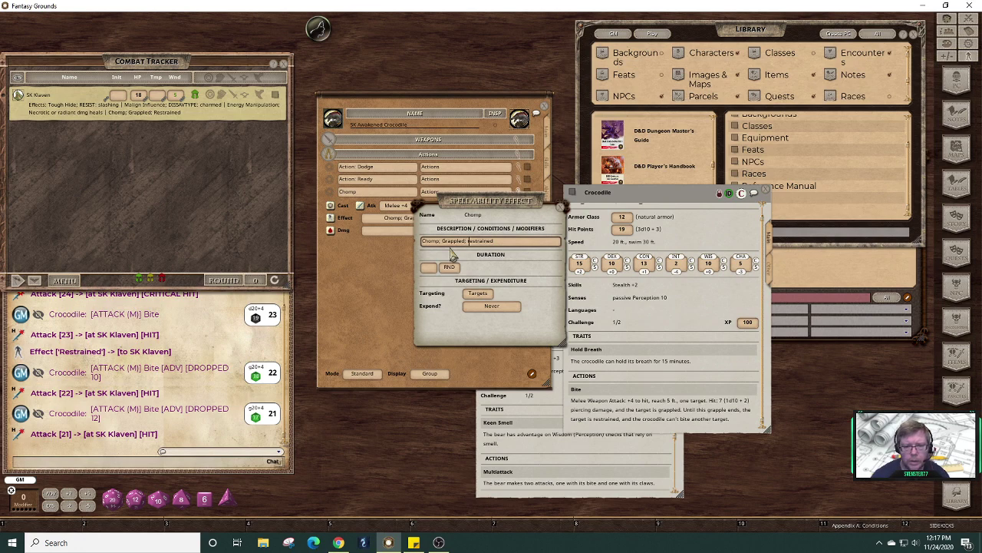
pyautogui.press('Delete')
pyautogui.write('R')
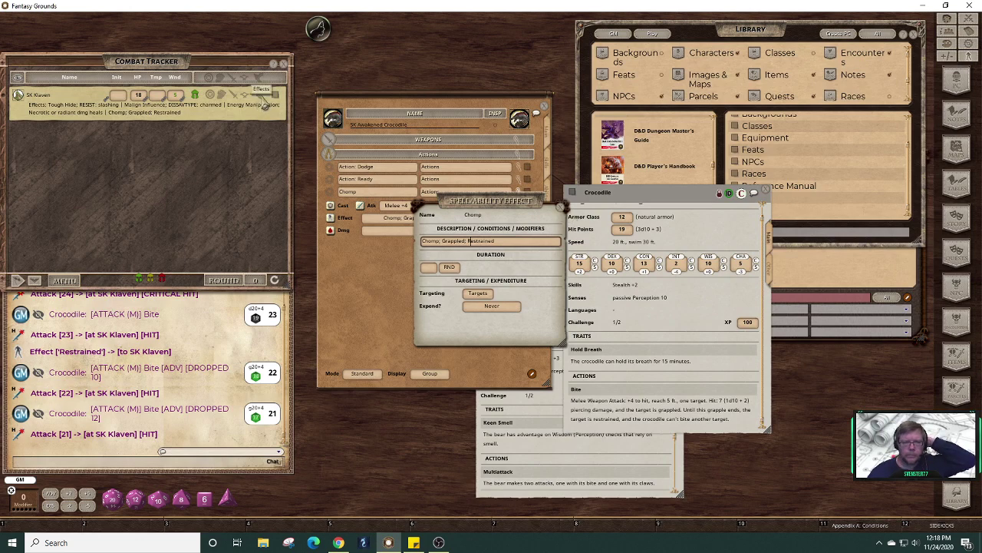
# - Delete the Chomp effect from the combatant in the combat tracker and close the power's effect details
pyautogui.click(257, 94)
pyautogui.click(275, 144)
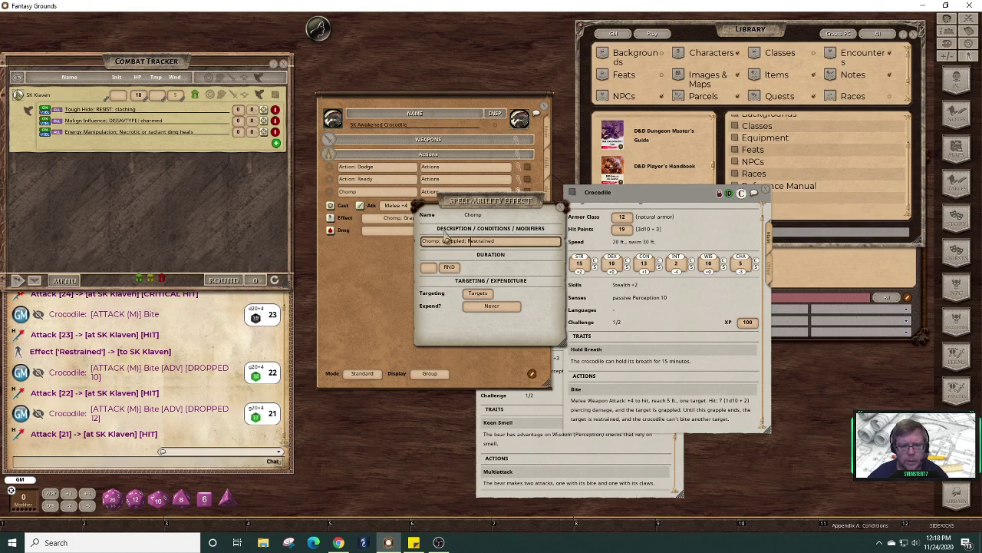
pyautogui.click(562, 206)
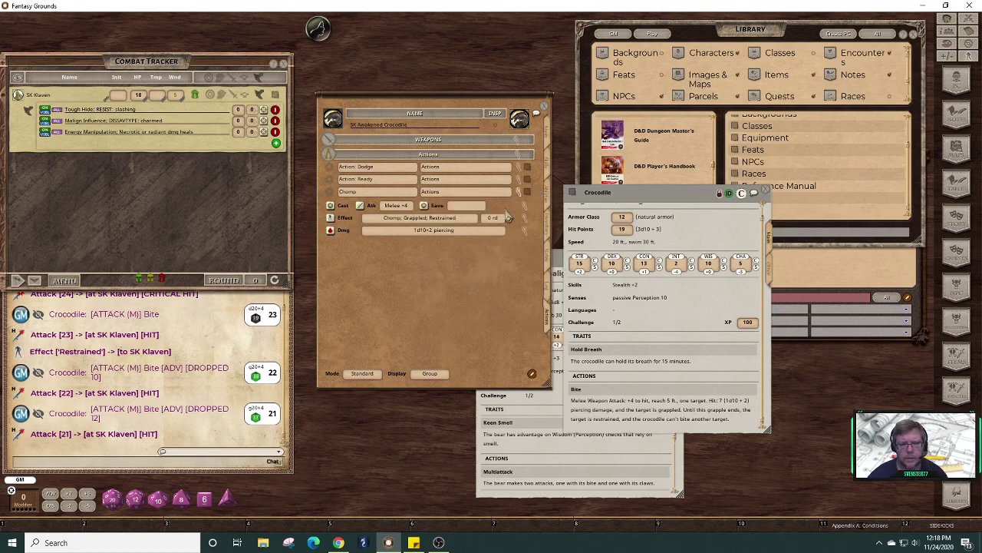
# - Test the sidekick's corrected Chomp effect and attack roll on the combatant, and remove the effect from the combat tracker
pyautogui.click(332, 219)
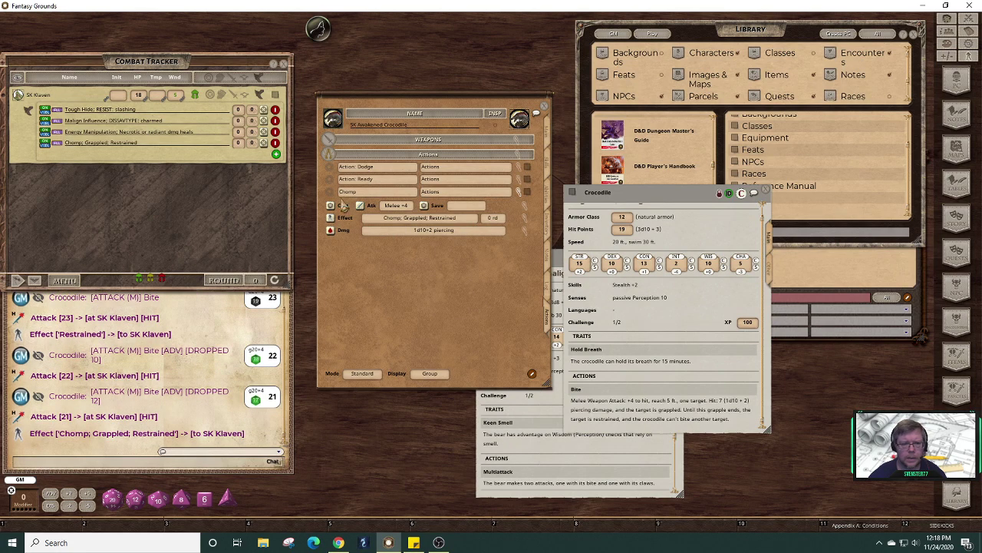
pyautogui.doubleClick(361, 208)
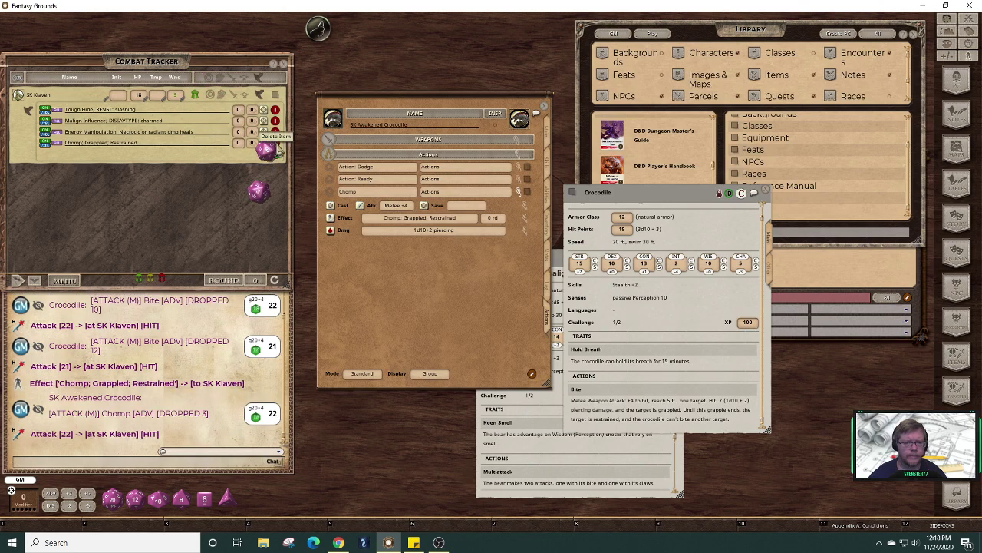
pyautogui.click(274, 142)
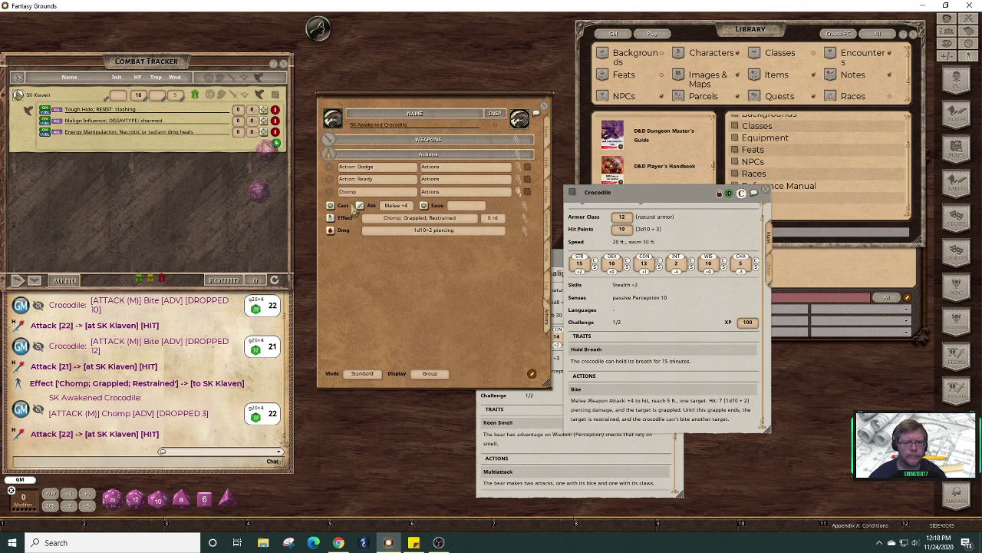
pyautogui.click(260, 96)
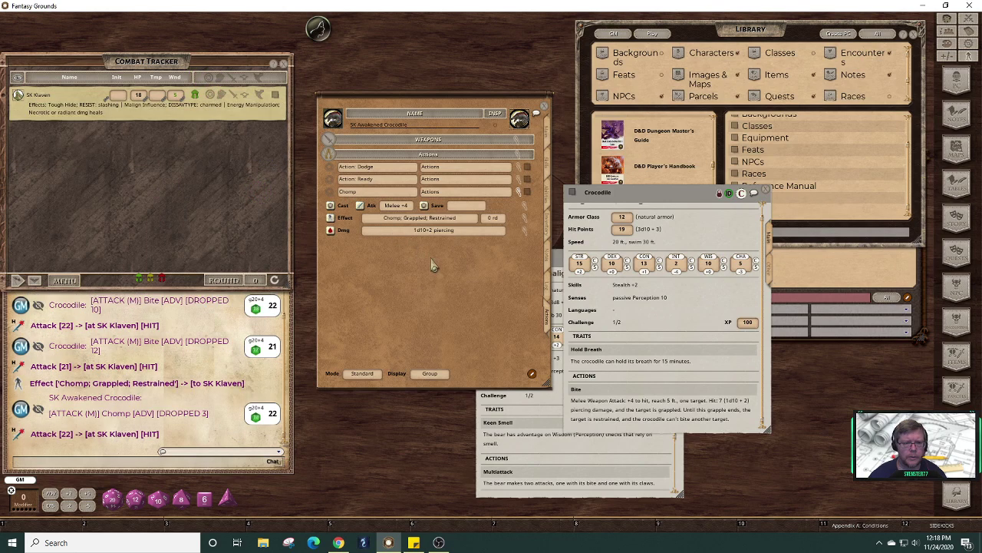
# - Collapse the Chomp power's details and set the awakened crocodile's size to Large in its personal notes
pyautogui.click(519, 193)
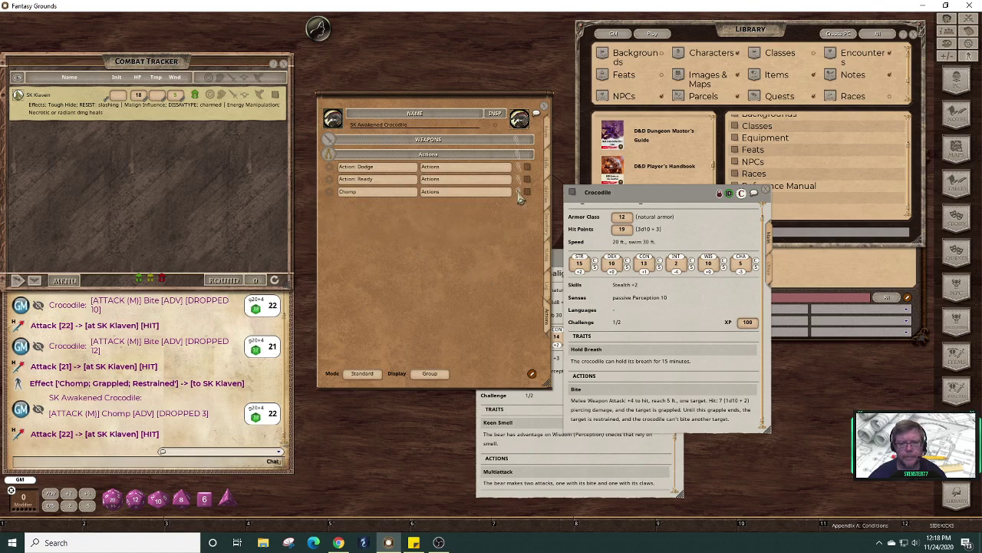
pyautogui.click(548, 266)
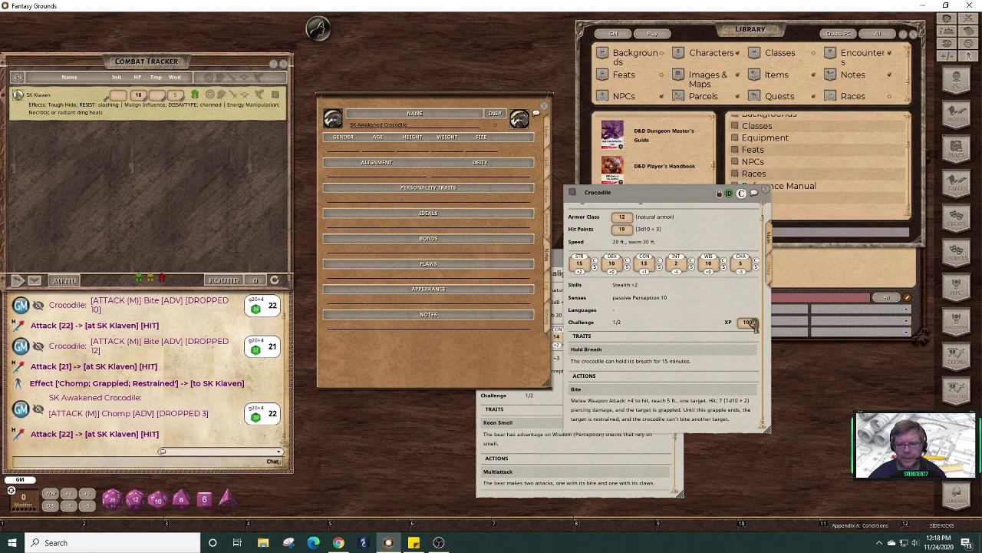
pyautogui.scroll(1, 765, 324)
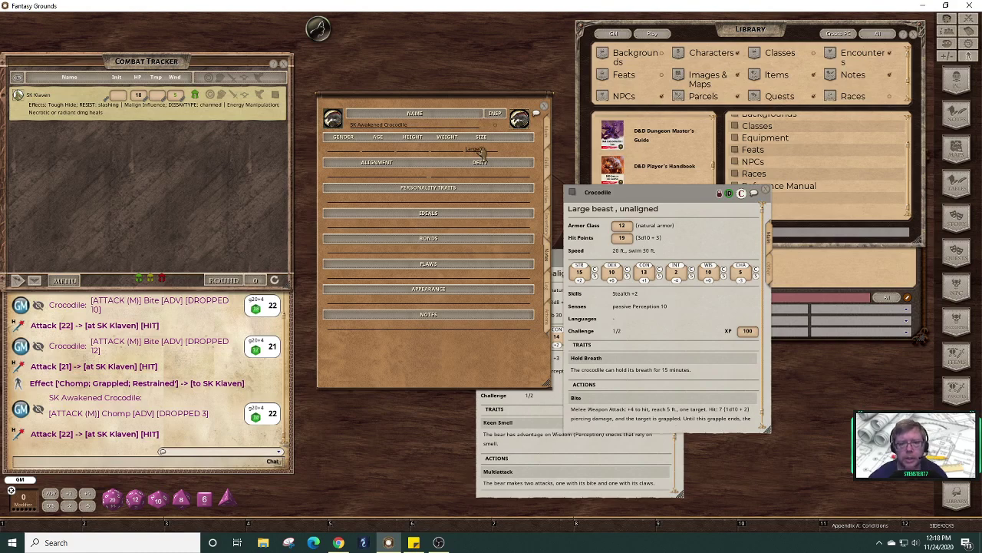
pyautogui.click(343, 151)
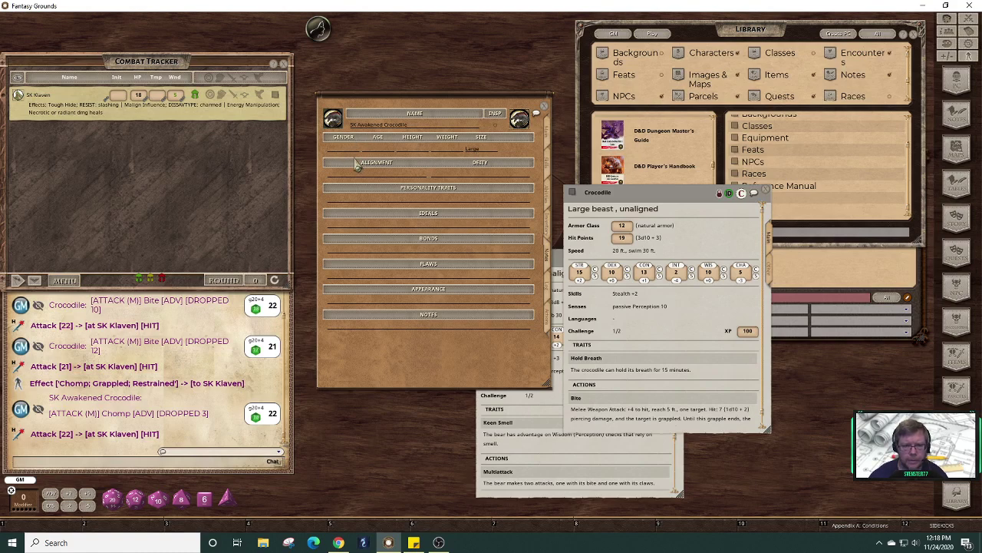
# - Set the awakened crocodile's gender to Female and its age to 4 in the personal notes
pyautogui.write('Female')
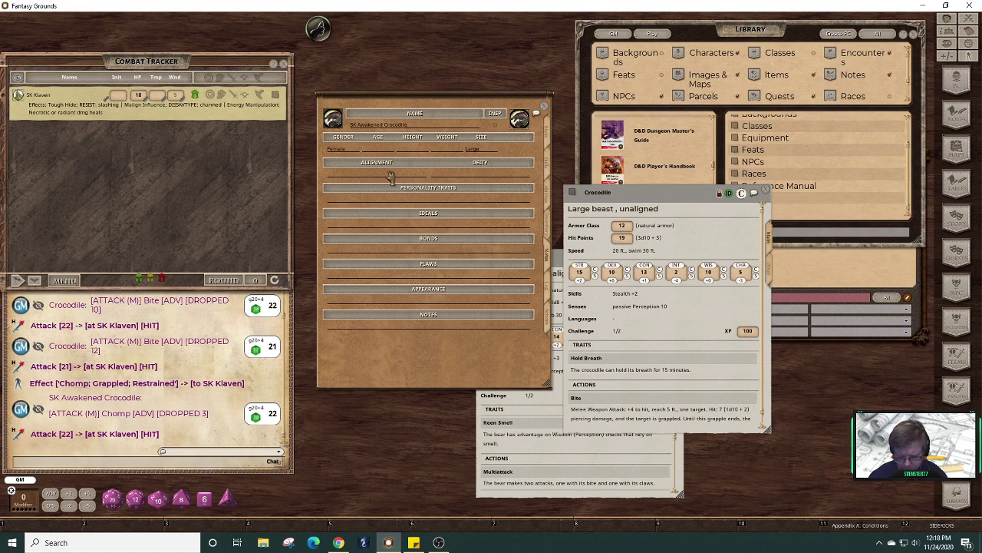
pyautogui.press('Tab')
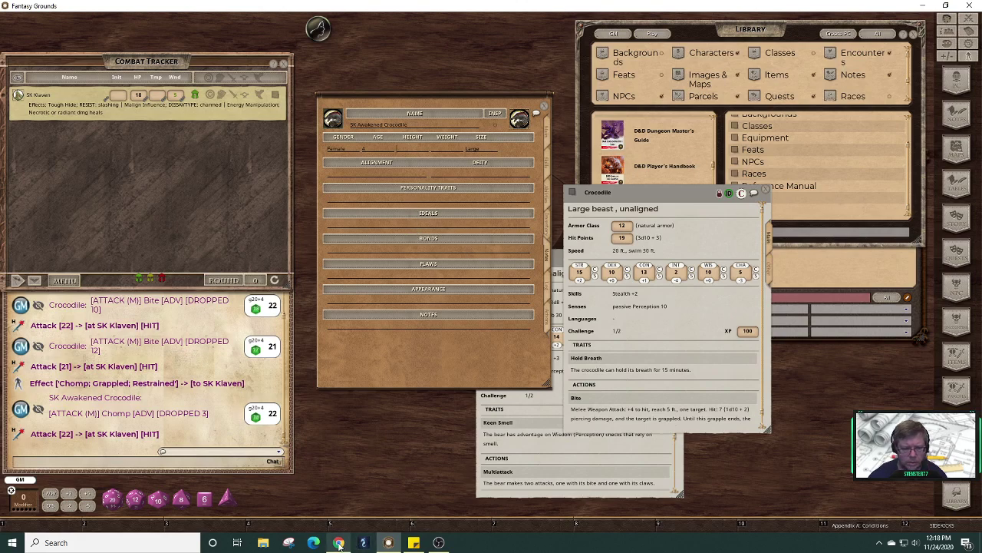
pyautogui.moveTo(340, 543)
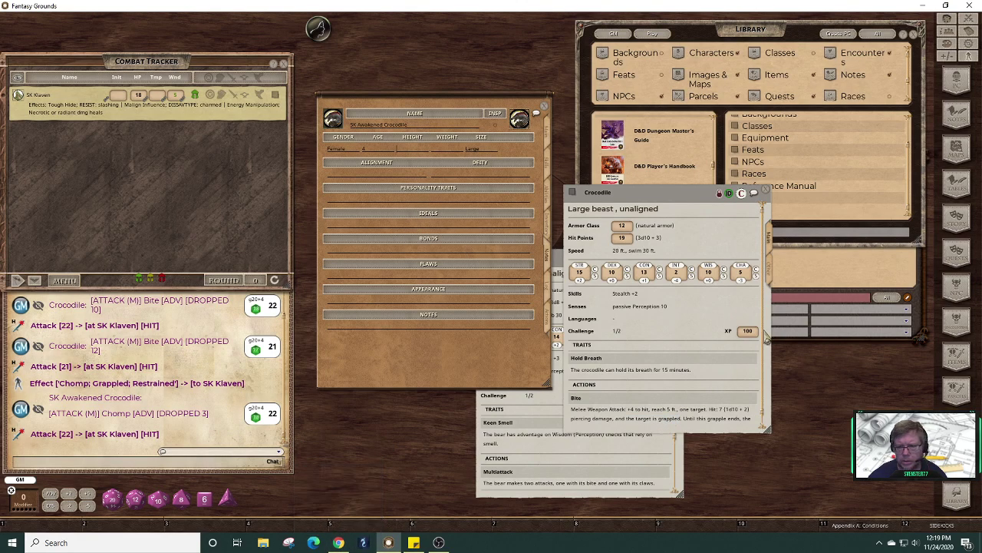
# - Look over the Crocodile record, place it beside the Black Bear record, and return the sidekick's sheet to its main page
pyautogui.click(770, 272)
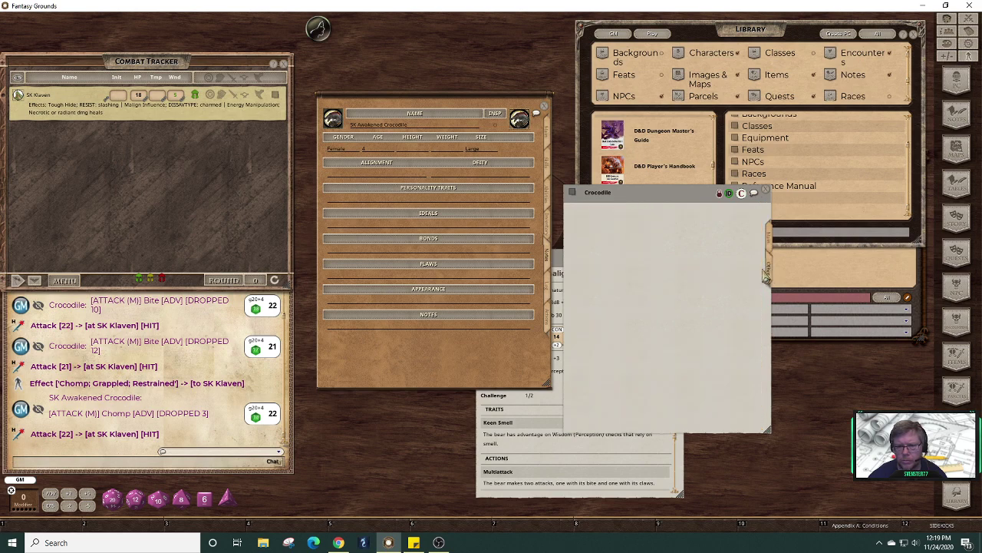
pyautogui.click(769, 244)
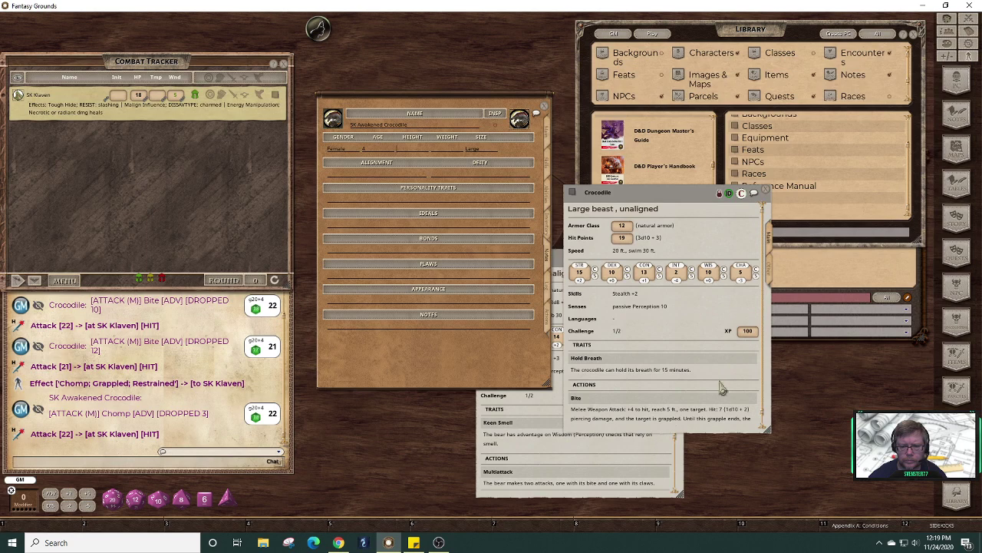
pyautogui.moveTo(729, 332); pyautogui.dragTo(882, 394)
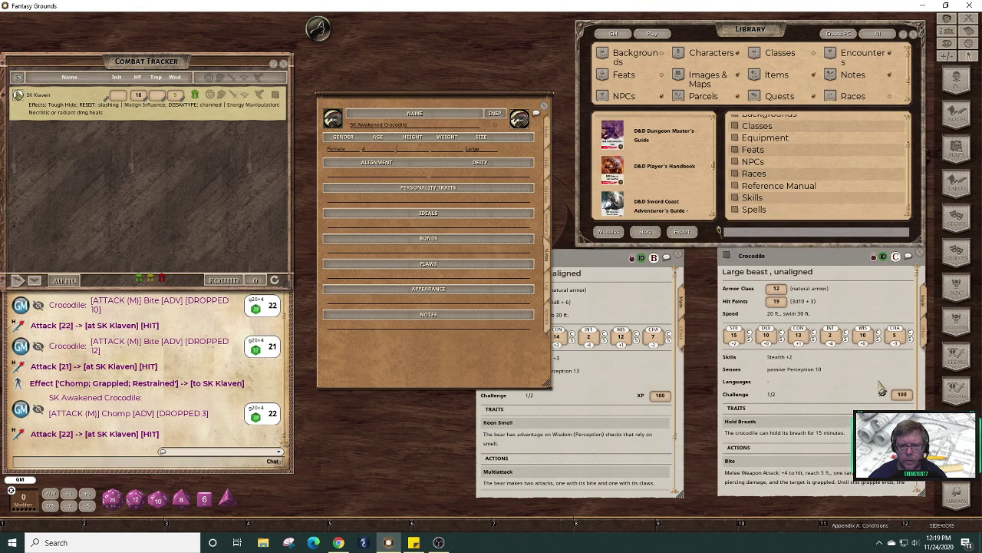
pyautogui.click(649, 387)
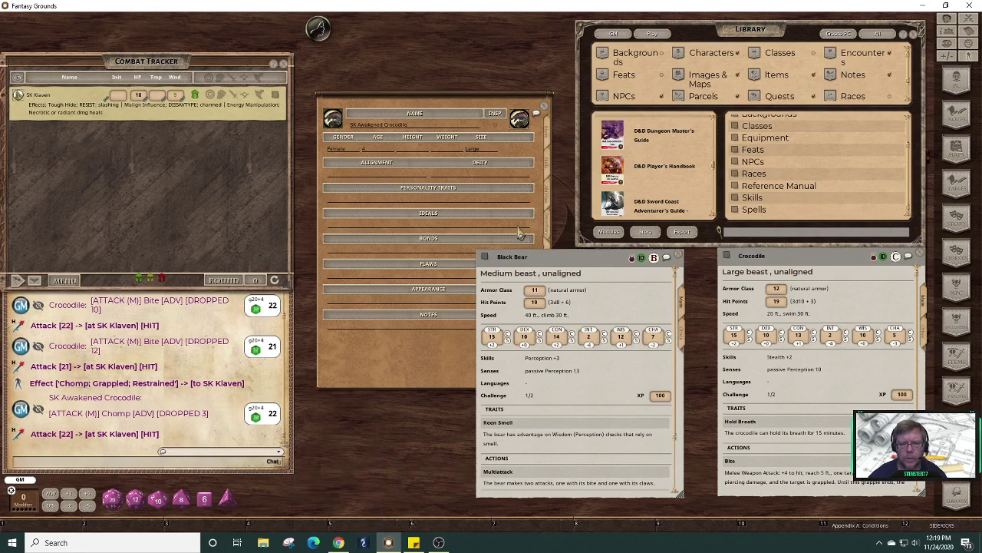
pyautogui.click(550, 140)
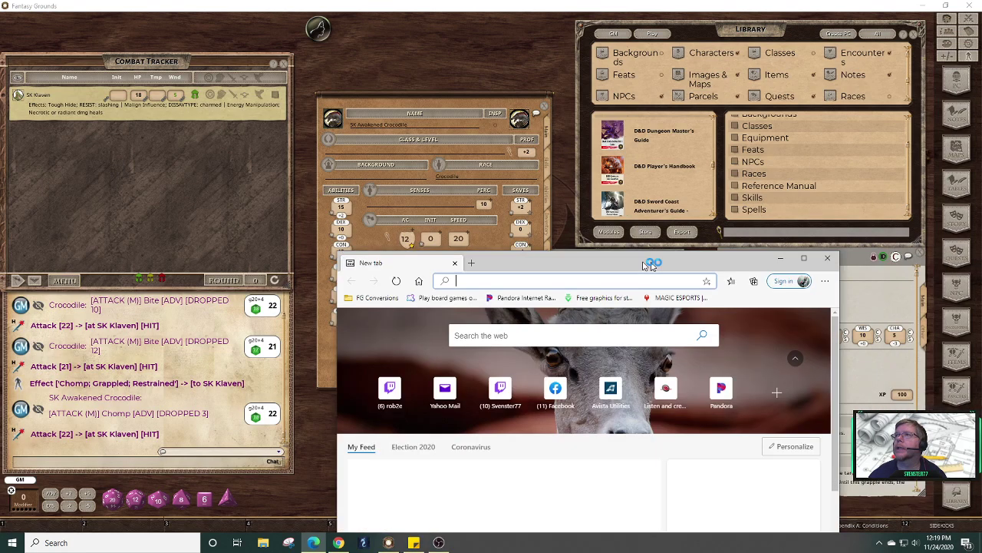
# - Switch to the Edge browser, move its window over the sidekick's sheet, and search the web for "largest crocodile stats"
pyautogui.moveTo(649, 258); pyautogui.dragTo(555, 101)
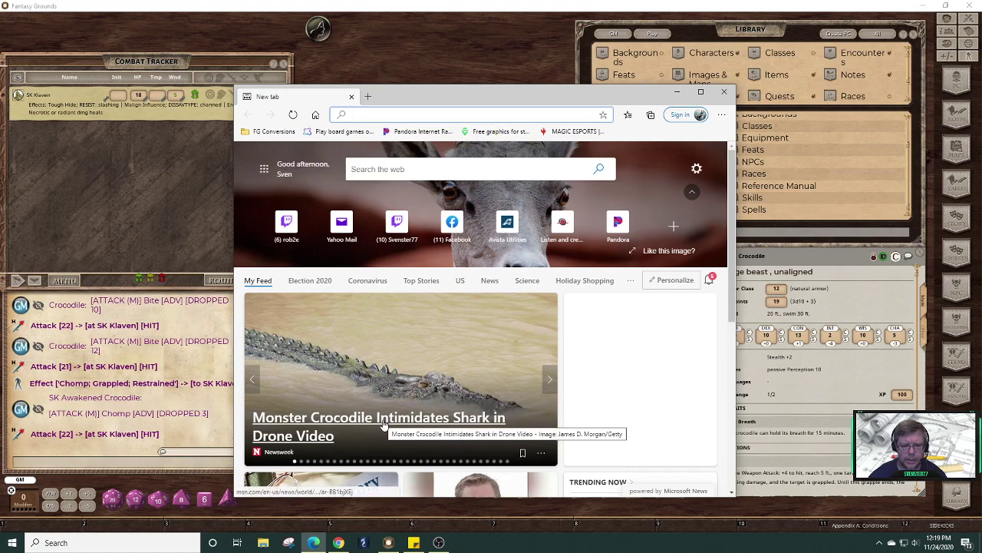
pyautogui.click(419, 168)
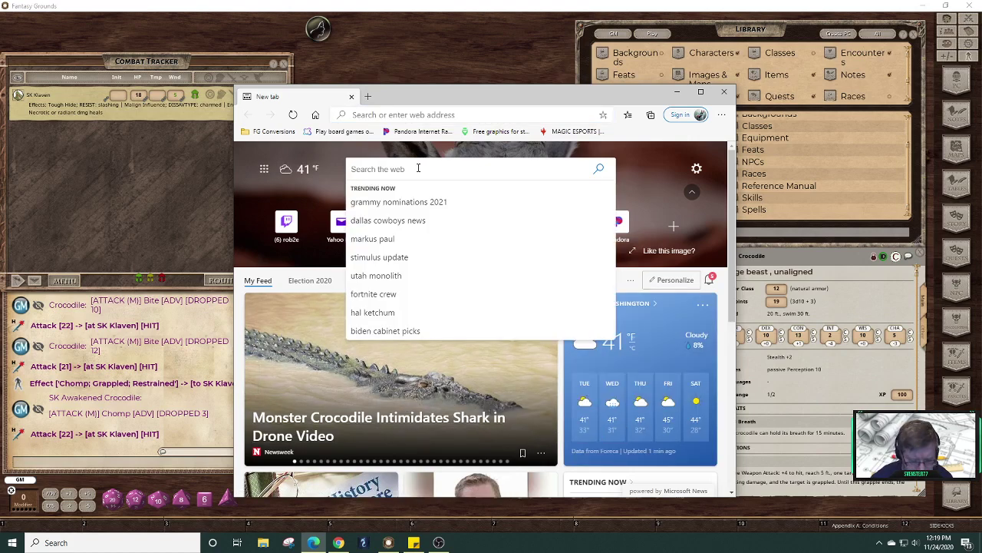
pyautogui.write('l')
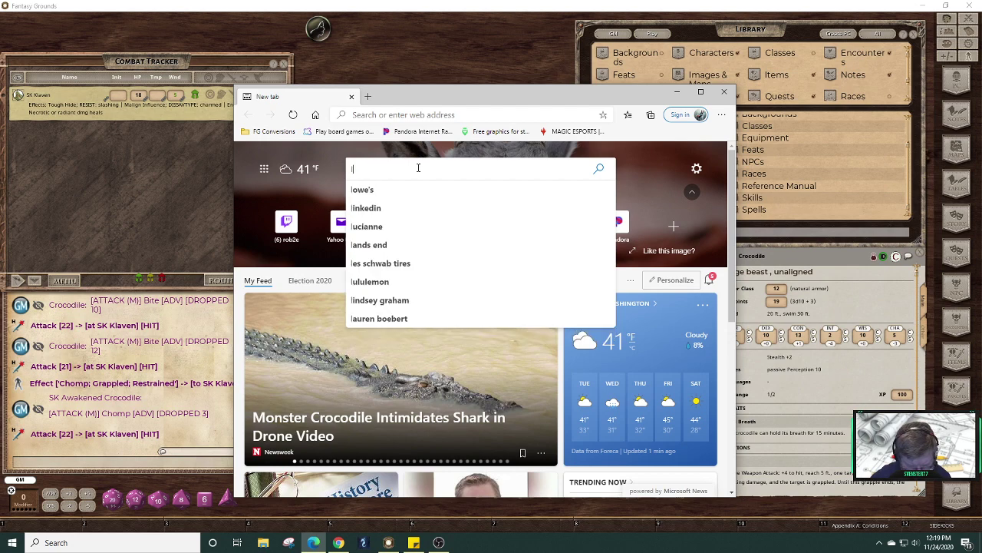
pyautogui.write('argest c')
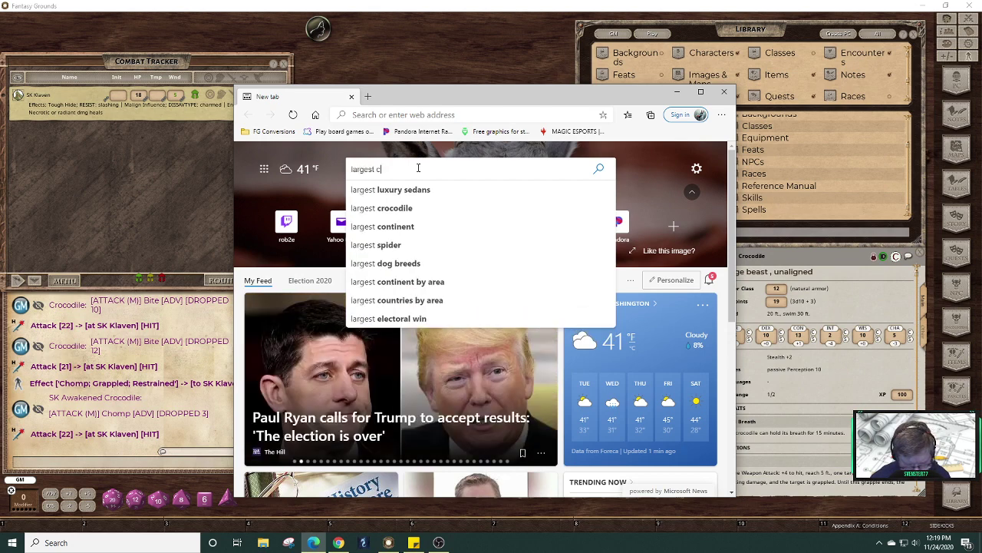
pyautogui.write('rocodile')
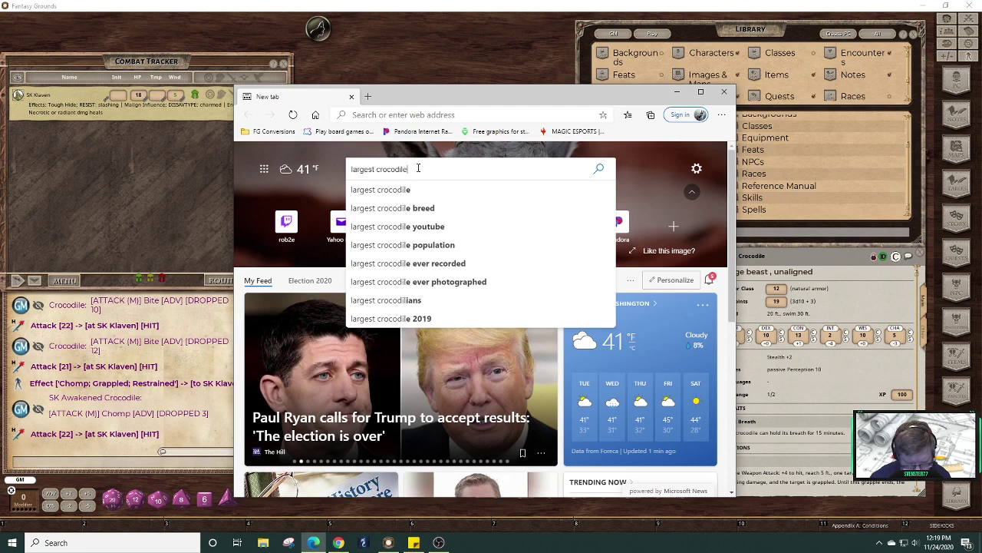
pyautogui.write(' stats')
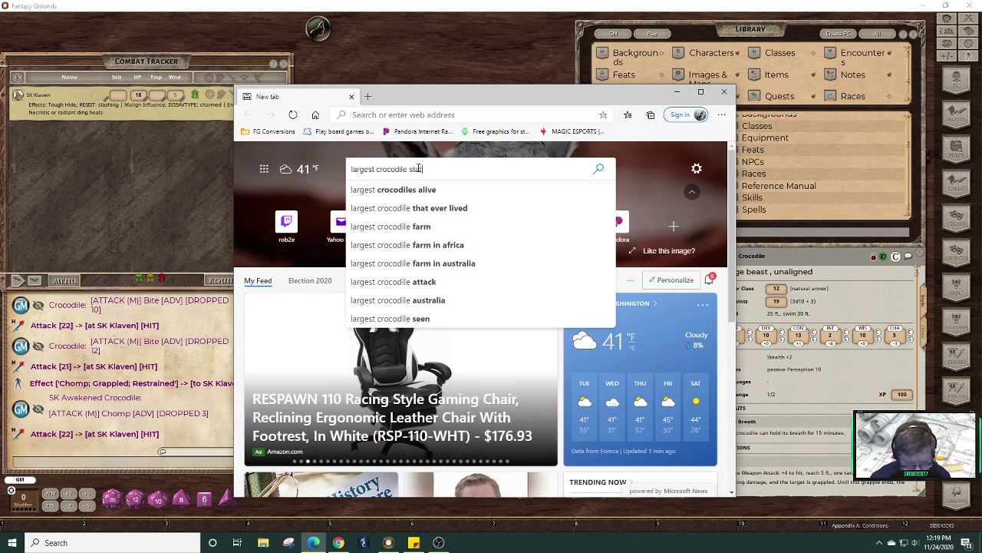
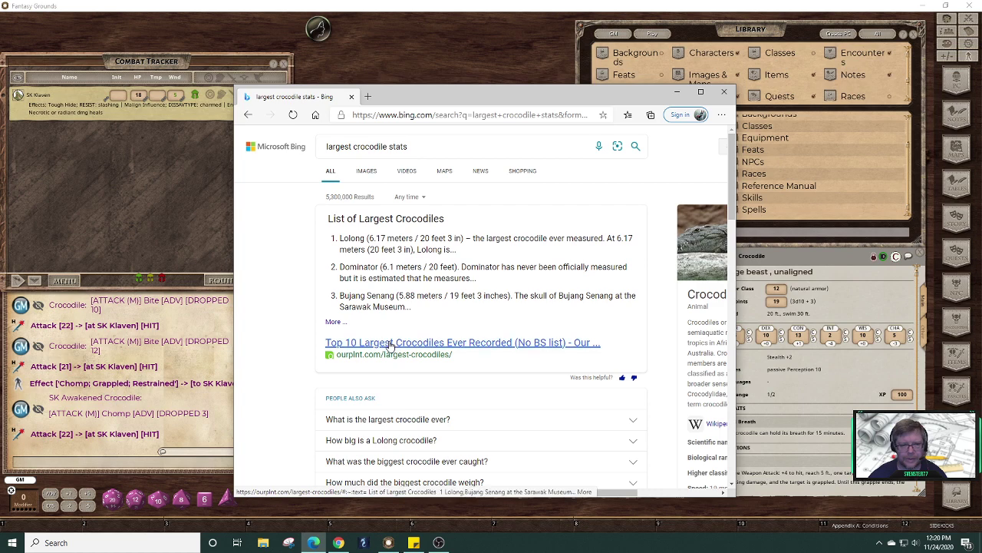
# - Open the article "Top 10 Largest Crocodiles Ever Recorded" and look through it as far as the saltwater crocodile species section
pyautogui.click(390, 343)
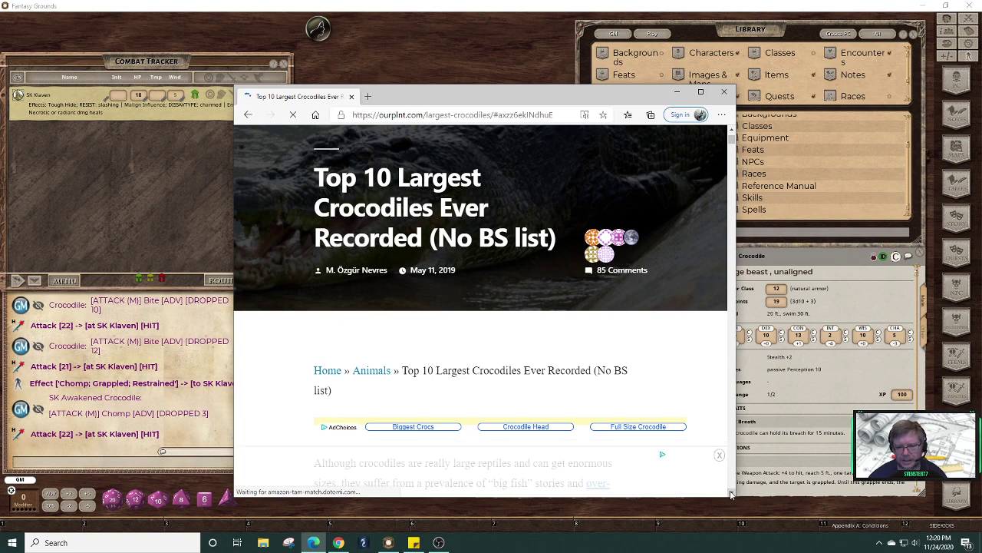
pyautogui.scroll(-5, 731, 494)
pyautogui.scroll(-3, 731, 493)
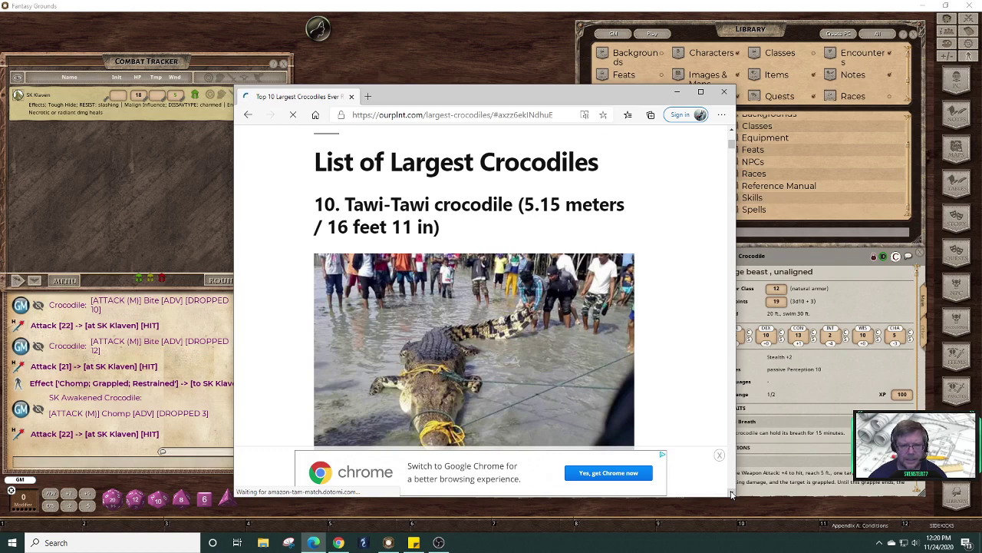
pyautogui.scroll(-1, 731, 494)
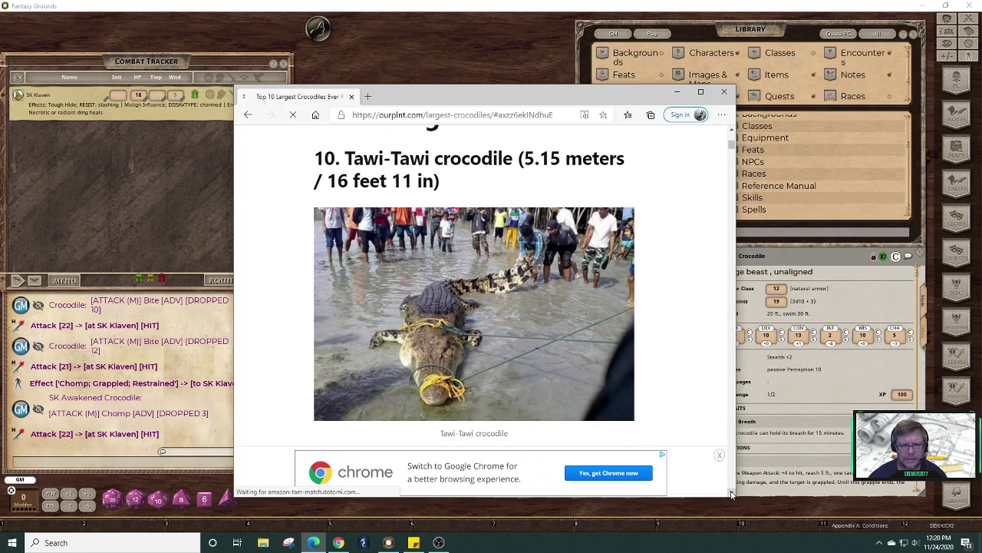
pyautogui.scroll(-3, 730, 494)
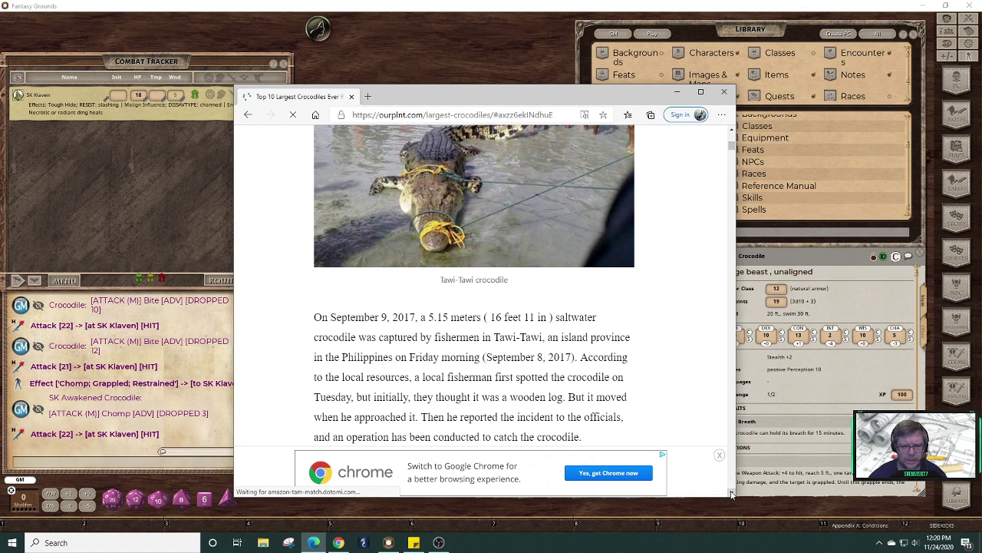
pyautogui.scroll(-1, 730, 493)
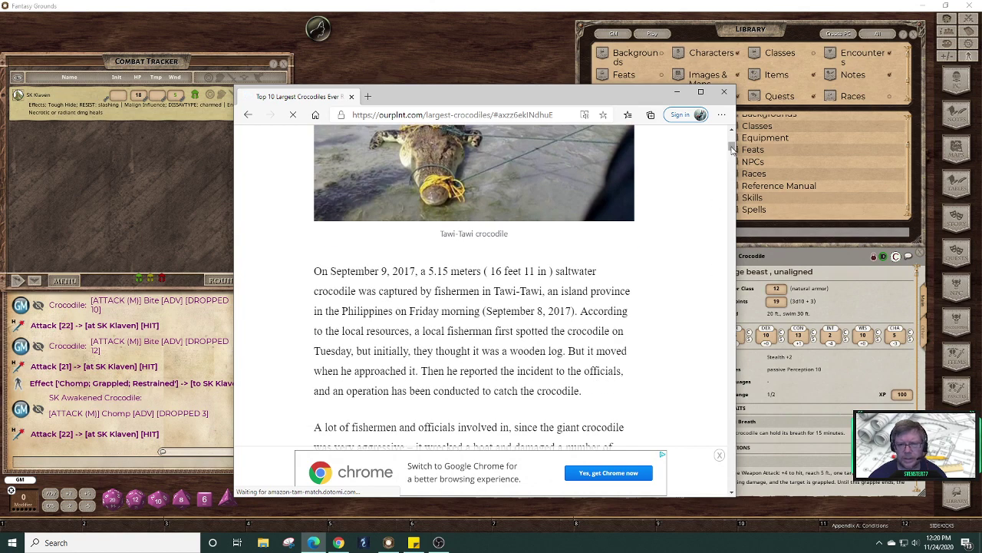
pyautogui.moveTo(746, 237); pyautogui.dragTo(736, 331)
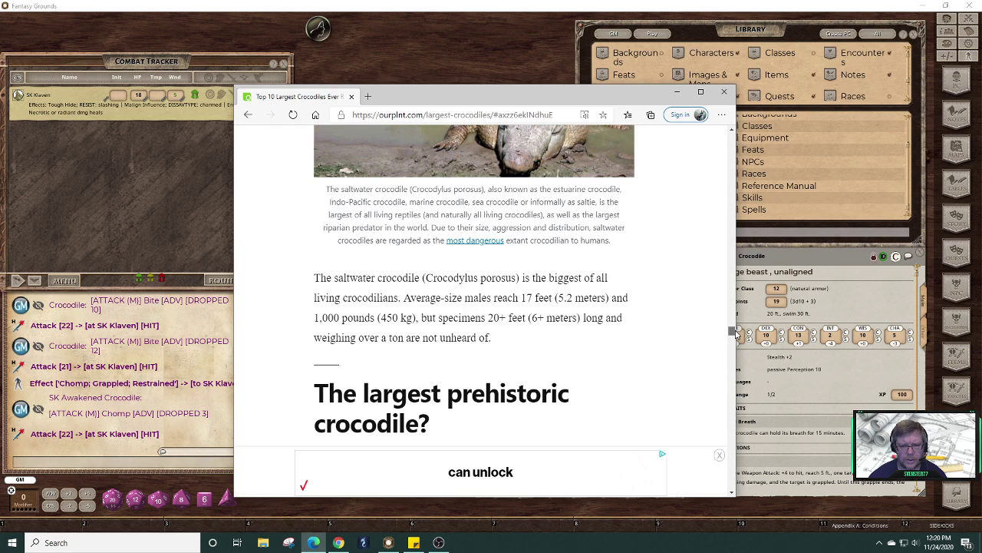
# - Examine the article's Panjang, Lapu-Lapu and Smaug entries for crocodile lengths, weights and ages
pyautogui.scroll(3, 735, 331)
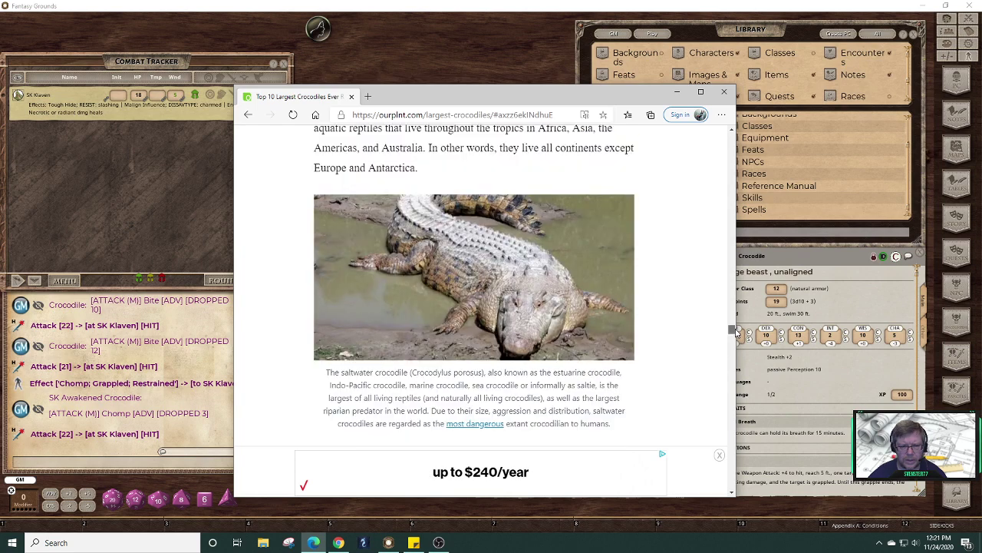
pyautogui.scroll(5, 736, 330)
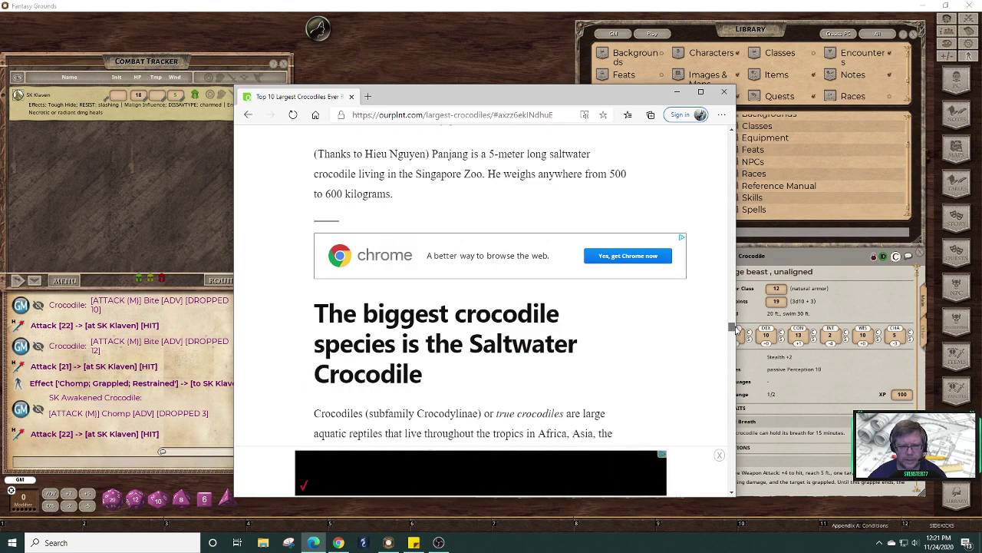
pyautogui.scroll(1, 736, 330)
pyautogui.scroll(2, 735, 330)
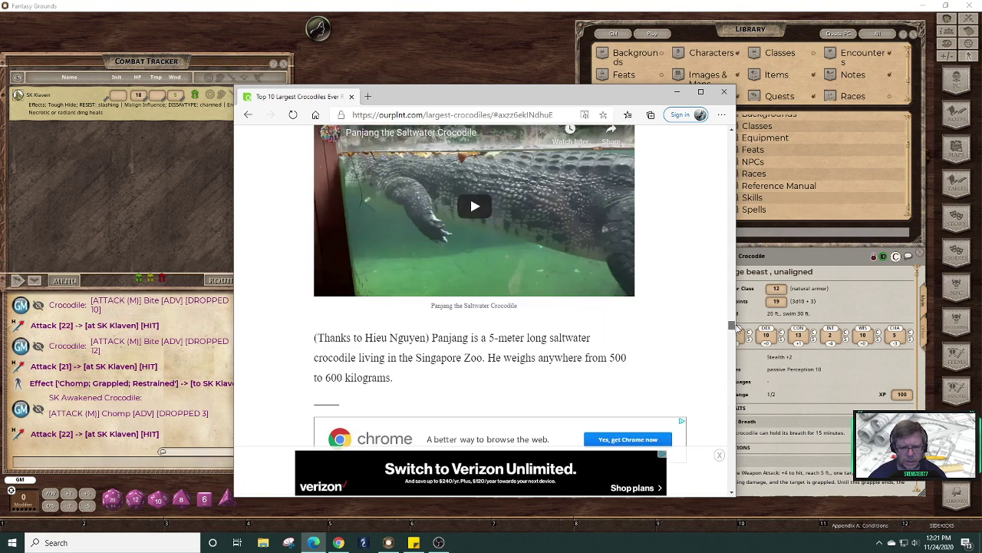
pyautogui.scroll(2, 737, 328)
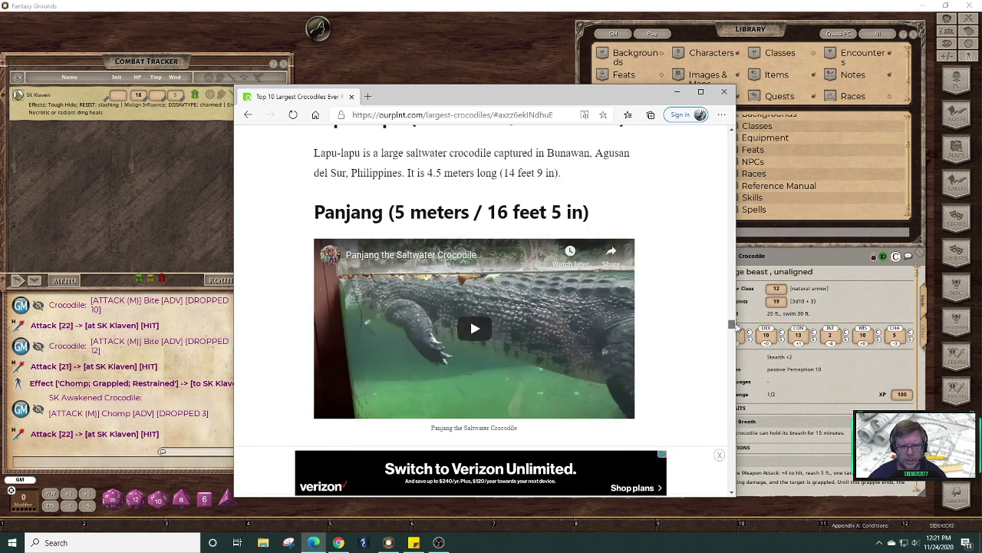
pyautogui.scroll(2, 738, 328)
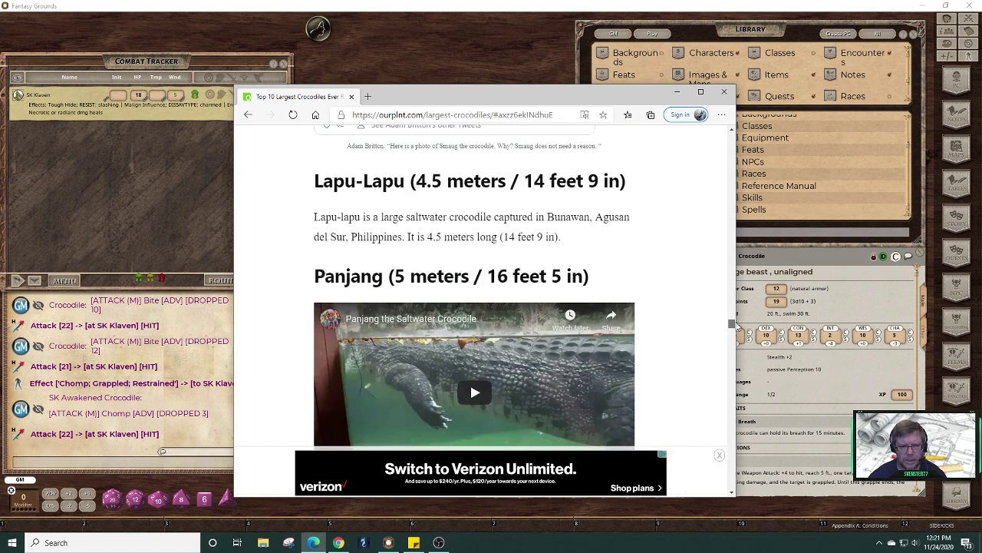
pyautogui.scroll(2, 738, 329)
pyautogui.scroll(1, 733, 323)
pyautogui.scroll(2, 733, 322)
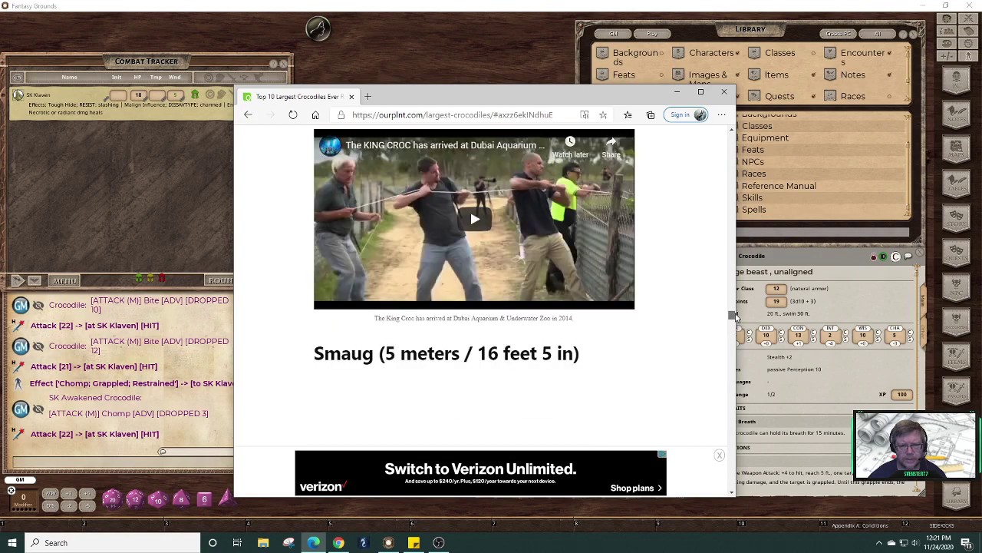
pyautogui.scroll(3, 735, 323)
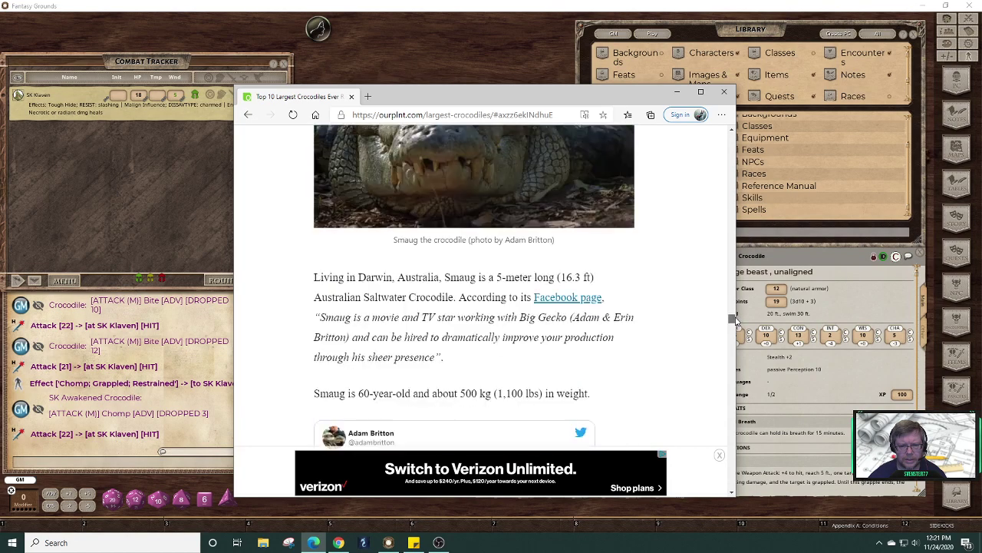
# - Examine the article's King Croc of Dubai Aquarium and Sweetheart entries for crocodile length, weight, age and history
pyautogui.scroll(10, 735, 322)
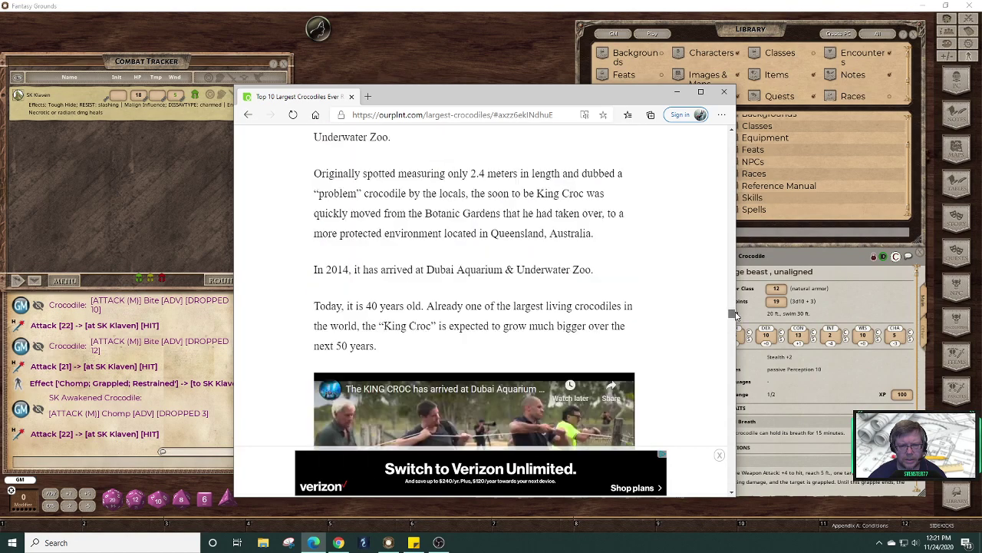
pyautogui.scroll(1, 735, 314)
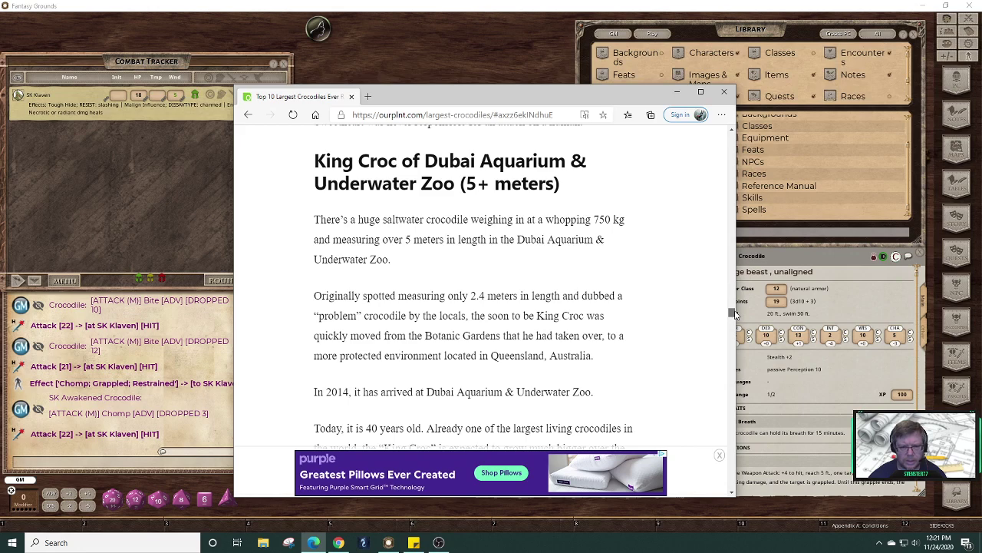
pyautogui.scroll(-2, 735, 313)
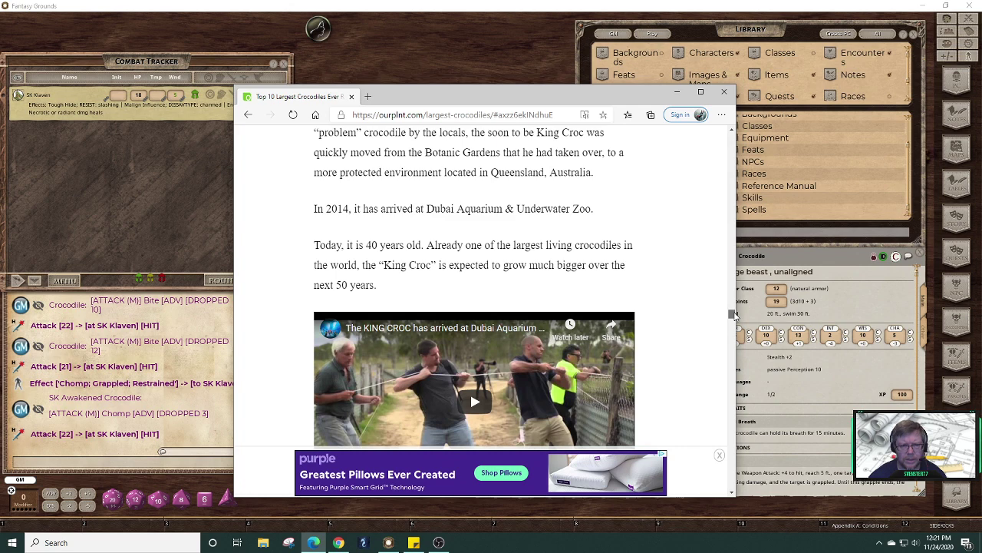
pyautogui.scroll(2, 734, 313)
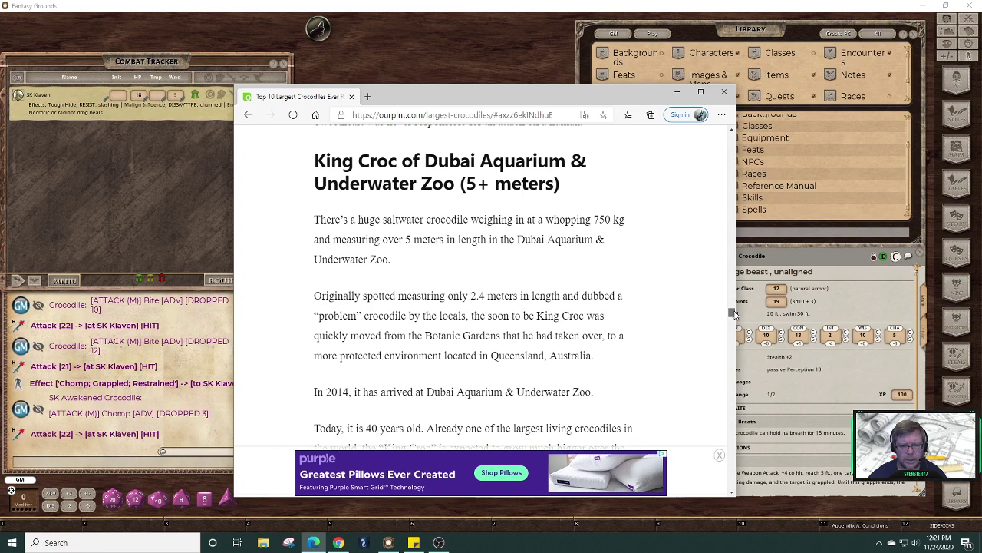
pyautogui.scroll(-5, 733, 313)
pyautogui.scroll(2, 733, 314)
pyautogui.scroll(3, 734, 315)
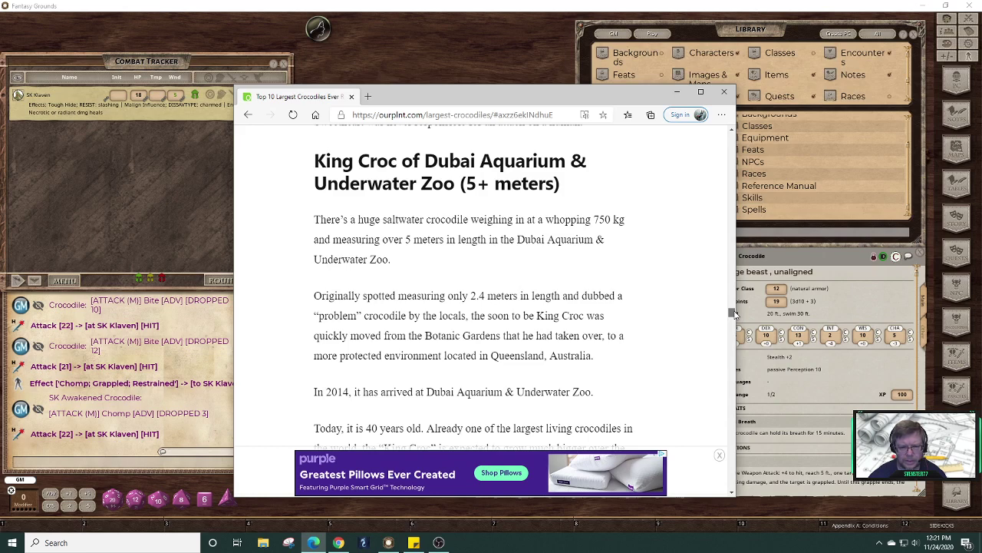
pyautogui.scroll(4, 733, 313)
pyautogui.scroll(-1, 733, 311)
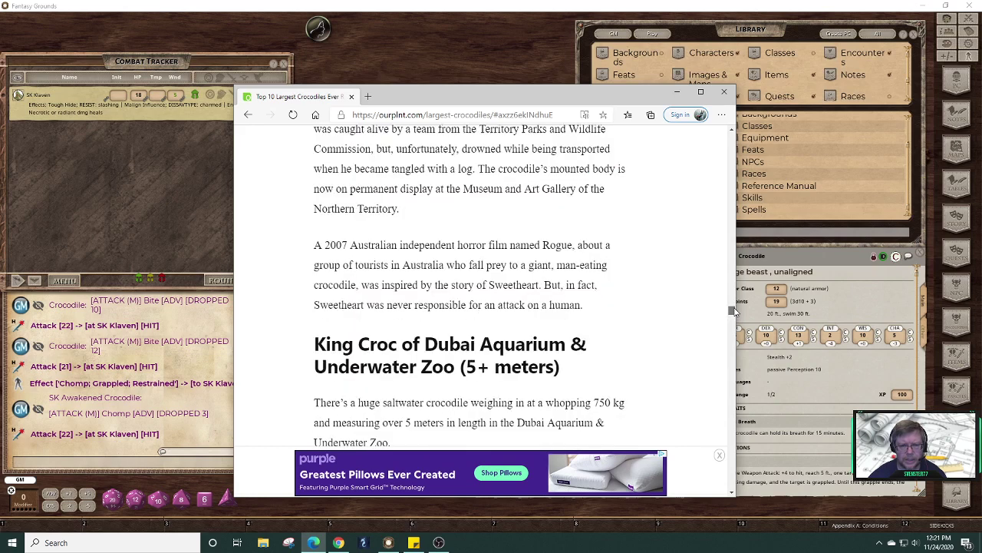
pyautogui.scroll(2, 734, 310)
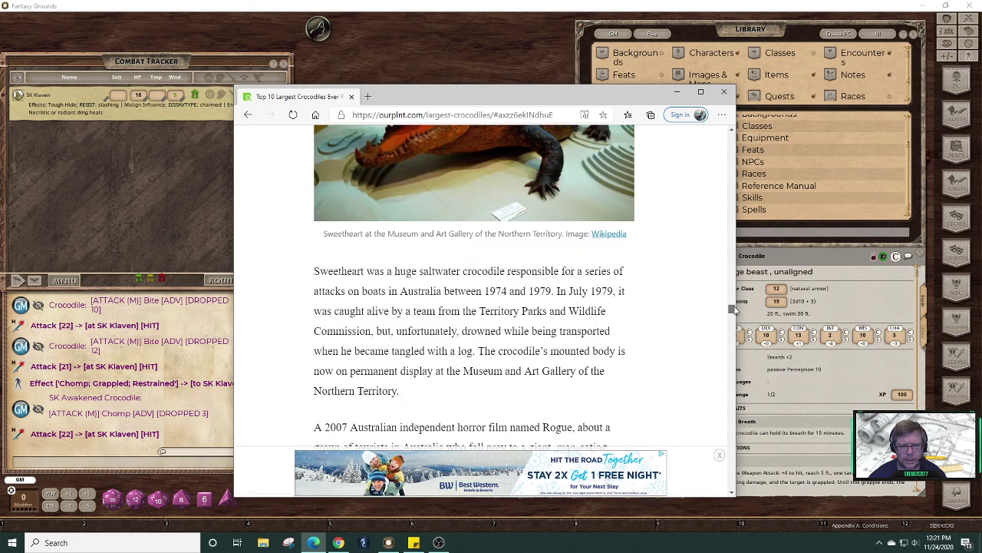
pyautogui.scroll(3, 733, 308)
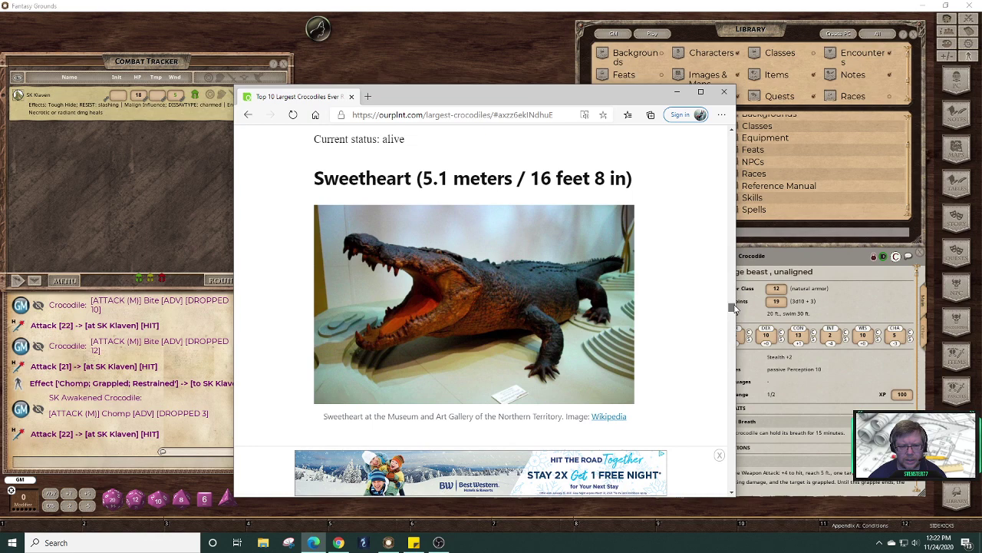
# - Examine the article's Utan entry for the crocodile's size, origin and bite force
pyautogui.moveTo(733, 307); pyautogui.dragTo(734, 301)
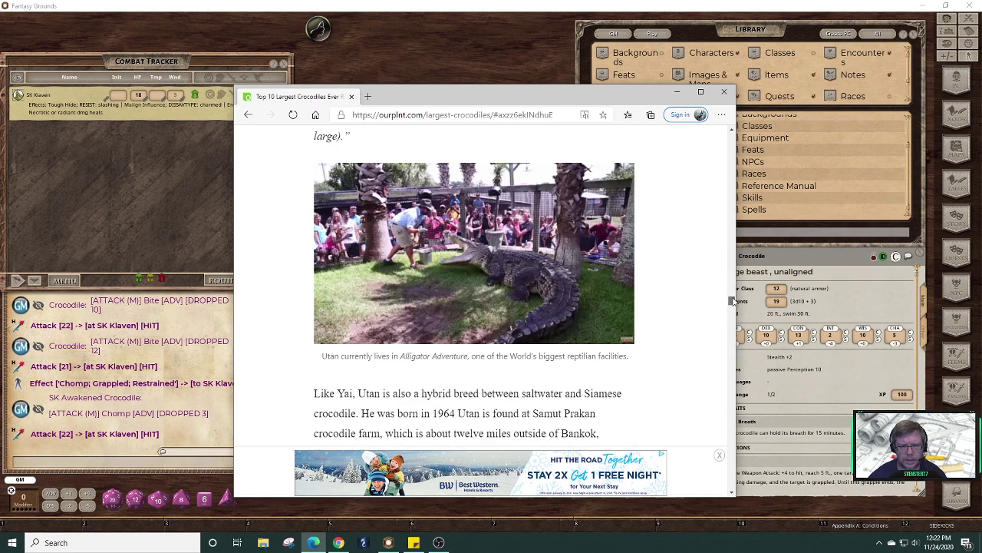
pyautogui.scroll(-2, 734, 301)
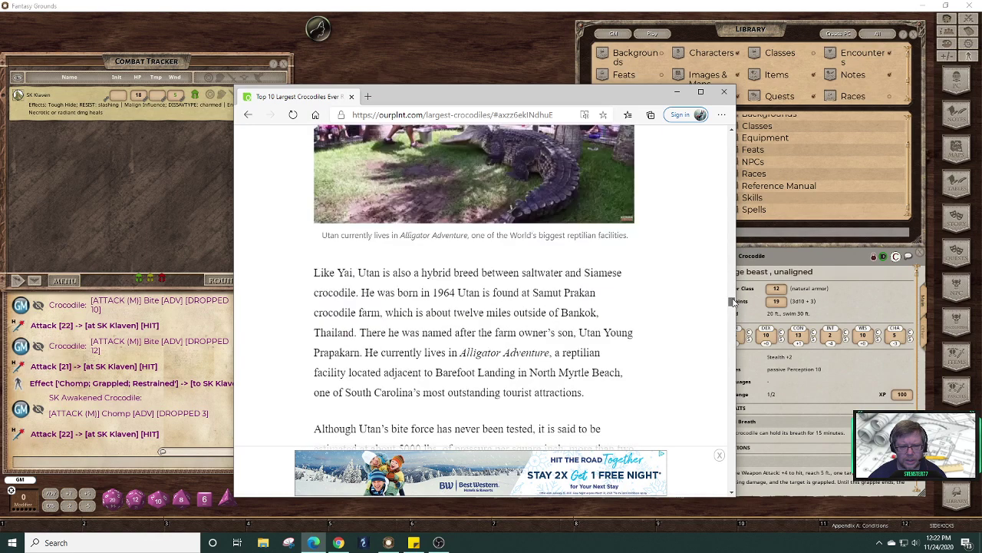
pyautogui.scroll(-2, 734, 303)
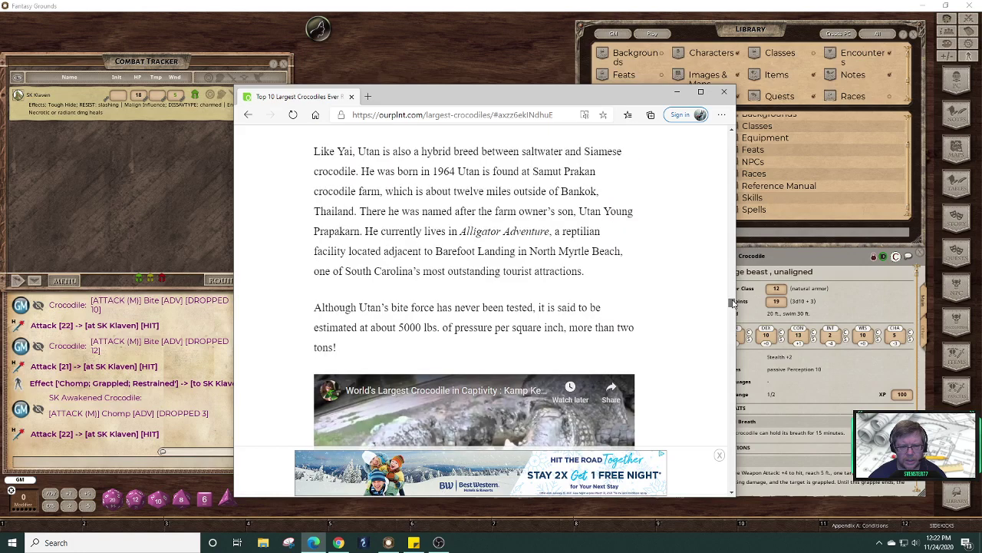
pyautogui.scroll(8, 732, 303)
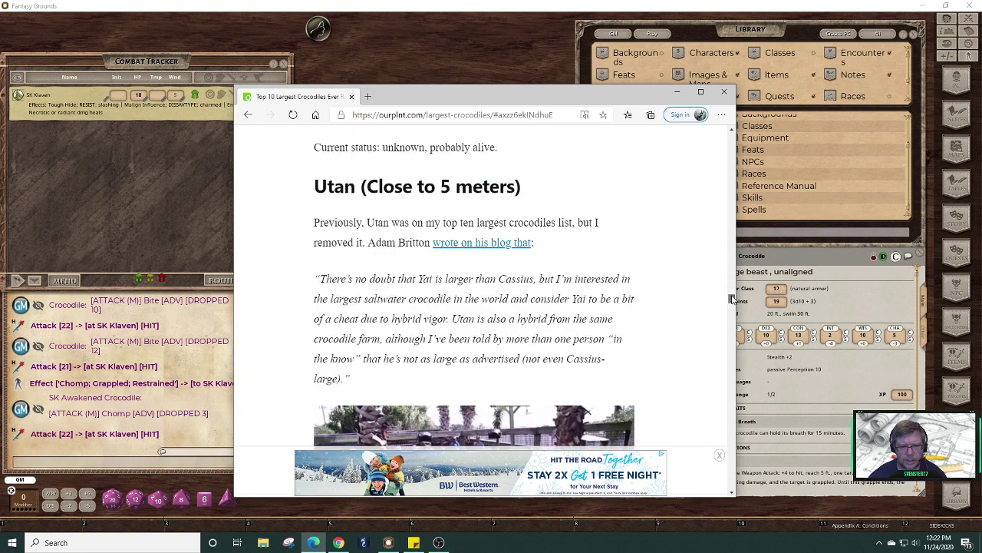
pyautogui.scroll(1, 733, 299)
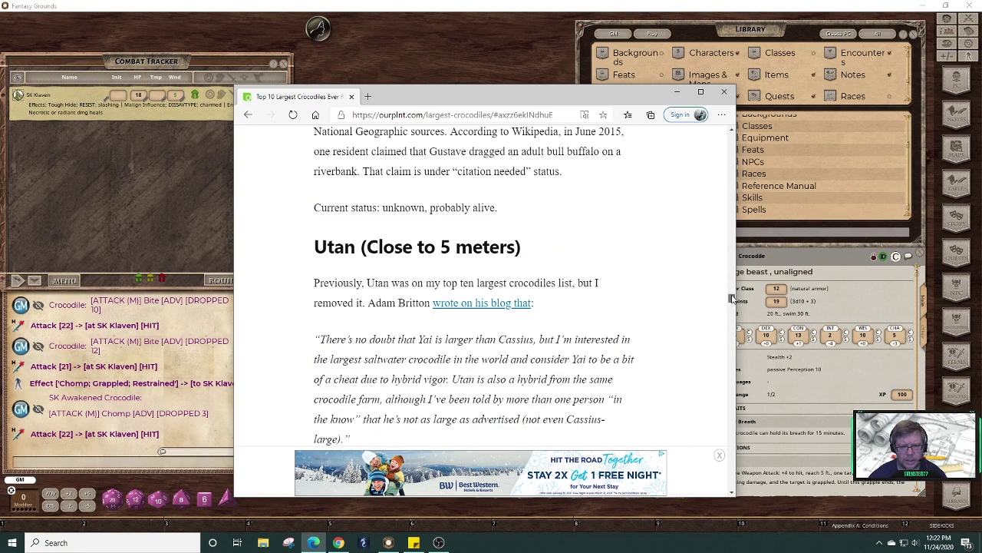
pyautogui.scroll(1, 733, 299)
# - Examine the article's Gustave entry for the Nile crocodile's estimated length, weight and age
pyautogui.scroll(8, 733, 298)
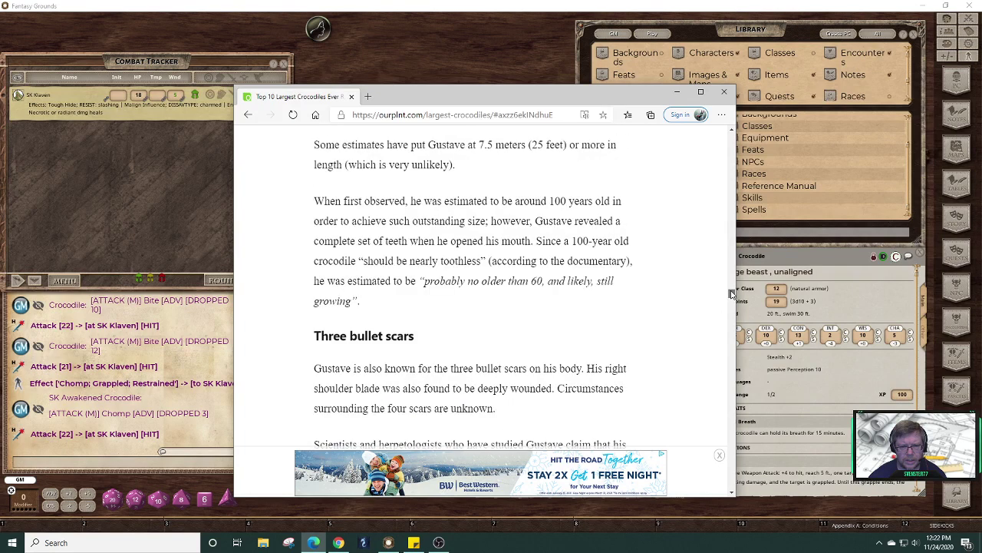
pyautogui.scroll(1, 732, 293)
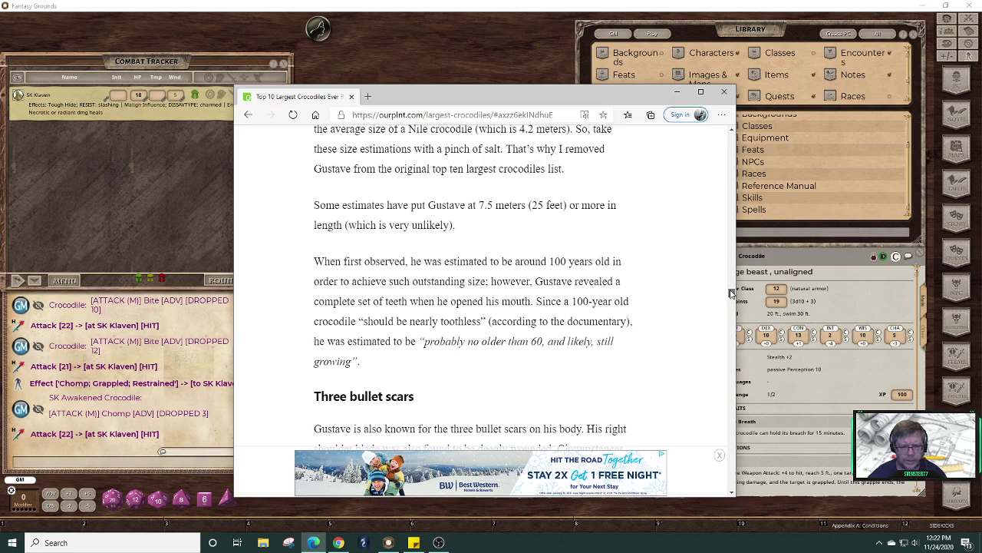
pyautogui.scroll(5, 732, 292)
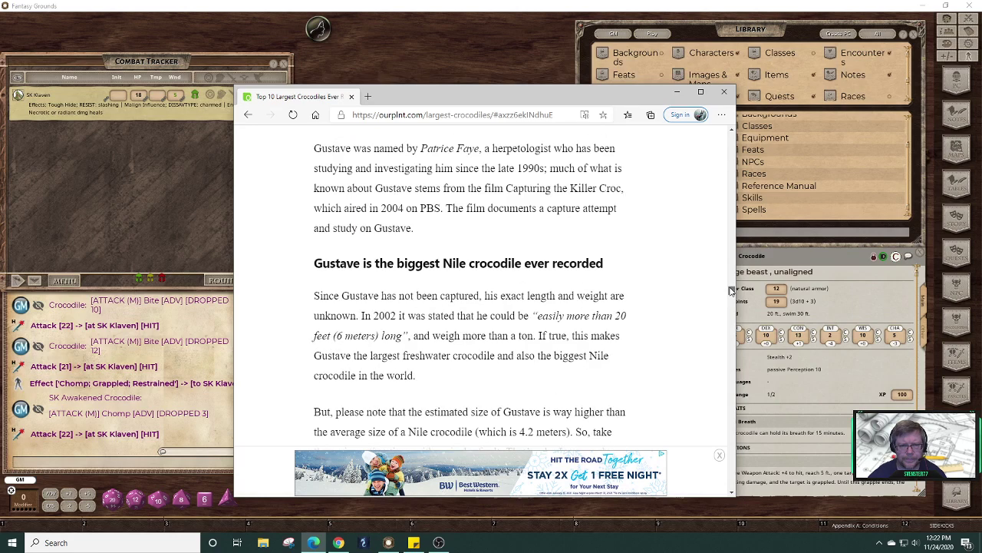
pyautogui.scroll(-3, 732, 291)
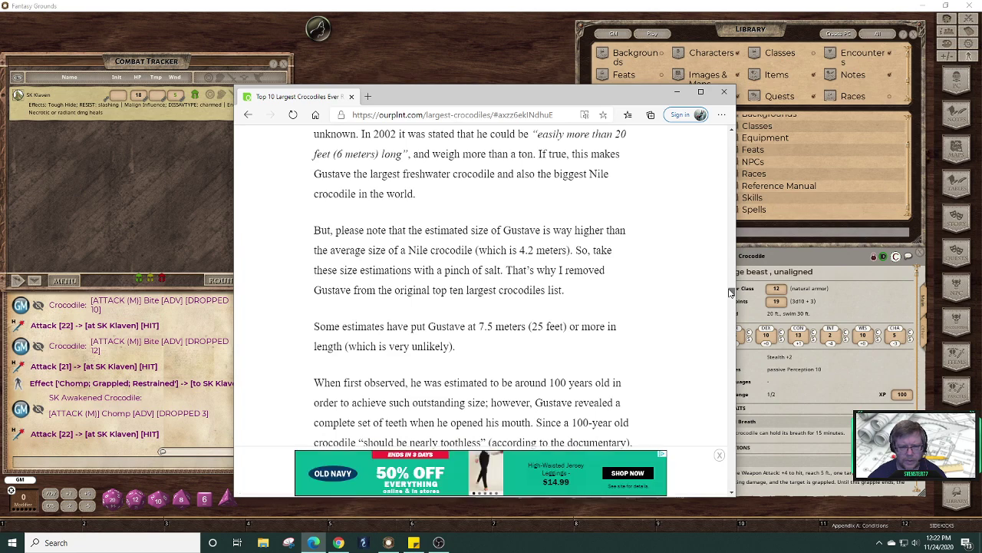
pyautogui.scroll(2, 731, 291)
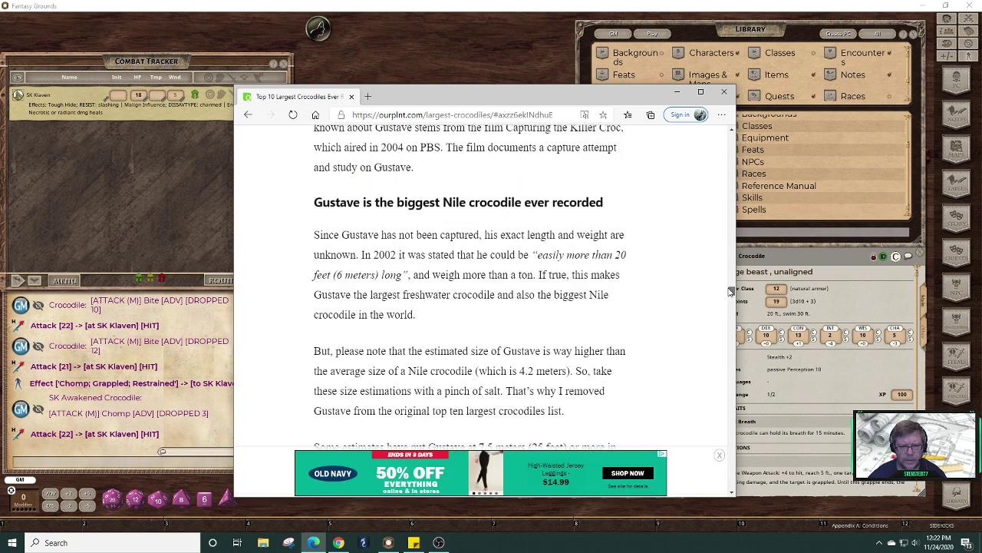
pyautogui.scroll(6, 730, 290)
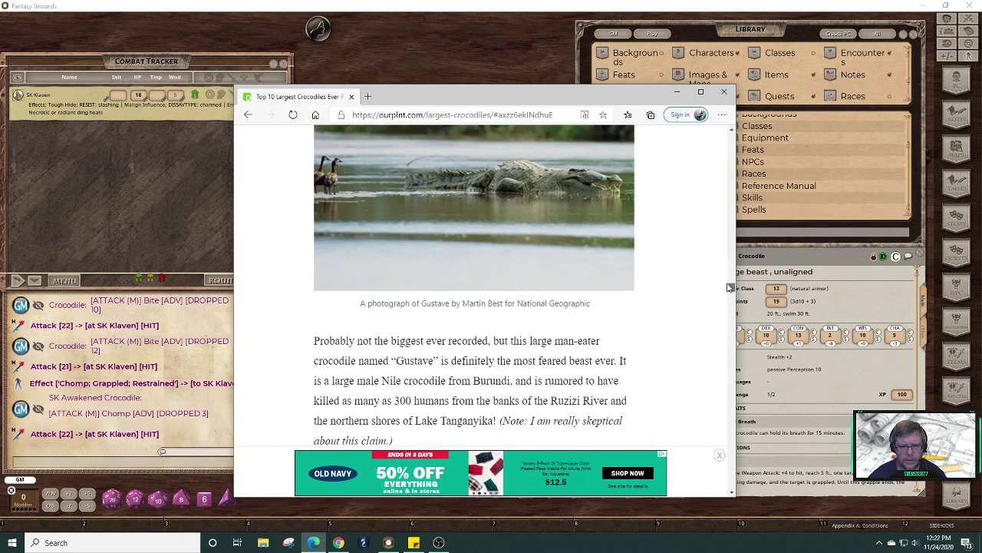
pyautogui.moveTo(730, 287); pyautogui.dragTo(722, 212)
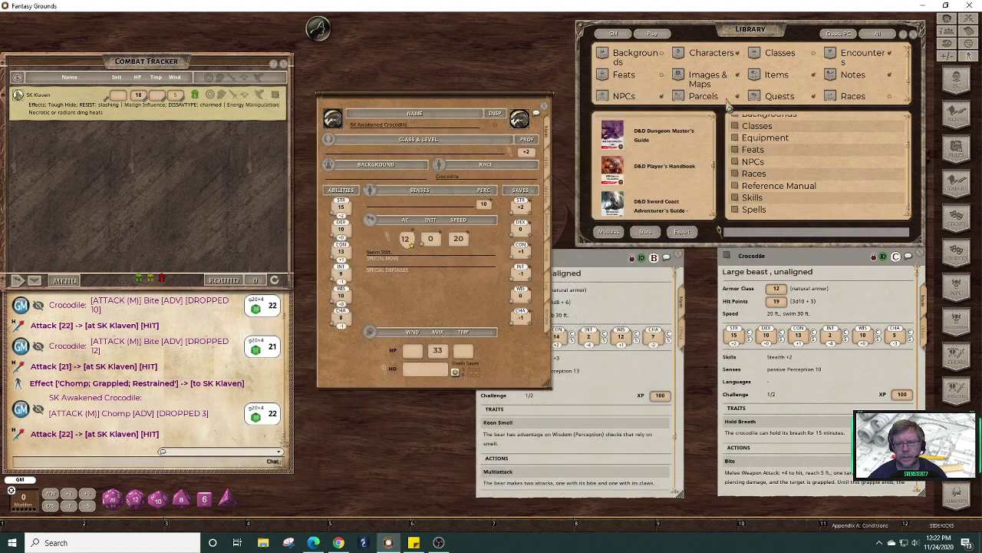
# - Close the browser and enter gender Female, age 4 and height 16 ft long in the awakened crocodile's personal details
pyautogui.click(724, 92)
pyautogui.click(618, 298)
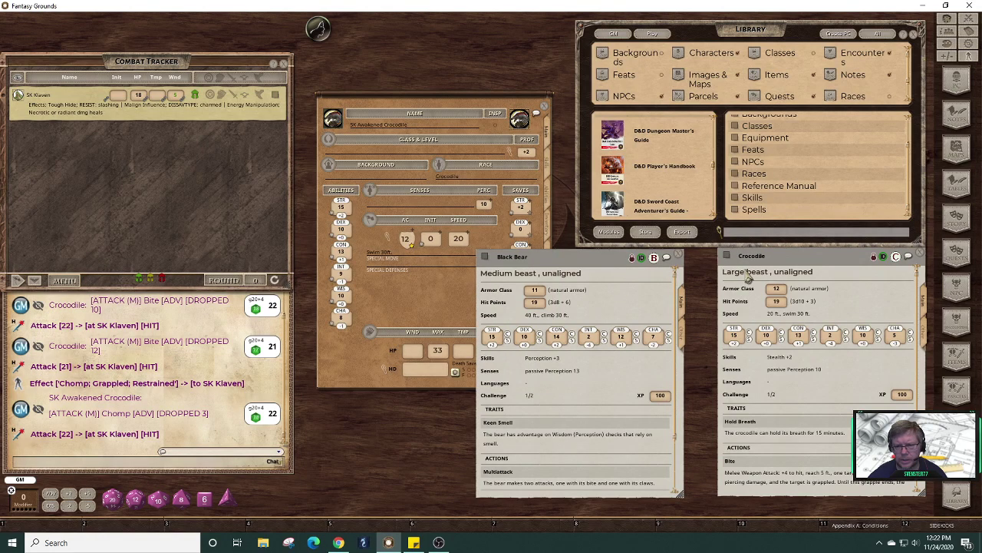
pyautogui.click(389, 304)
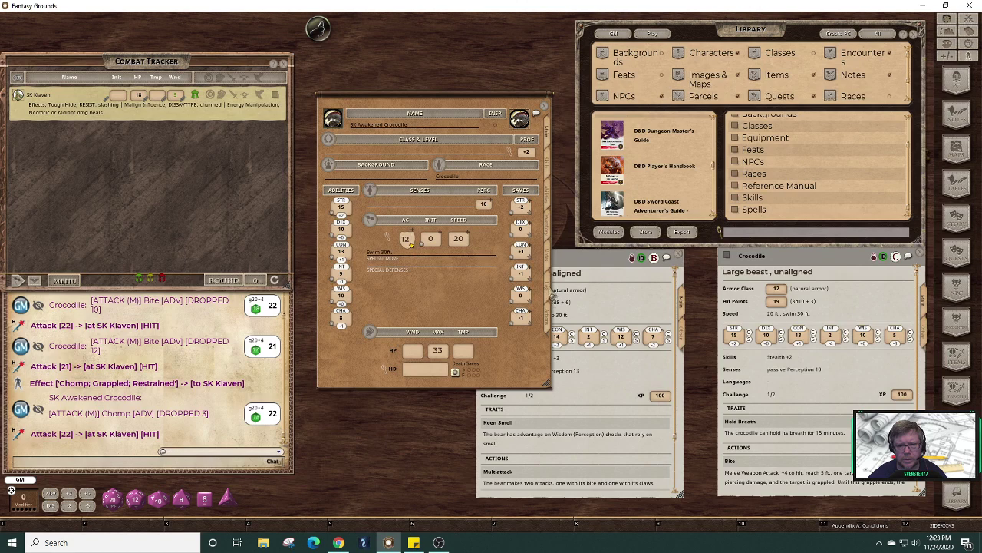
pyautogui.click(550, 260)
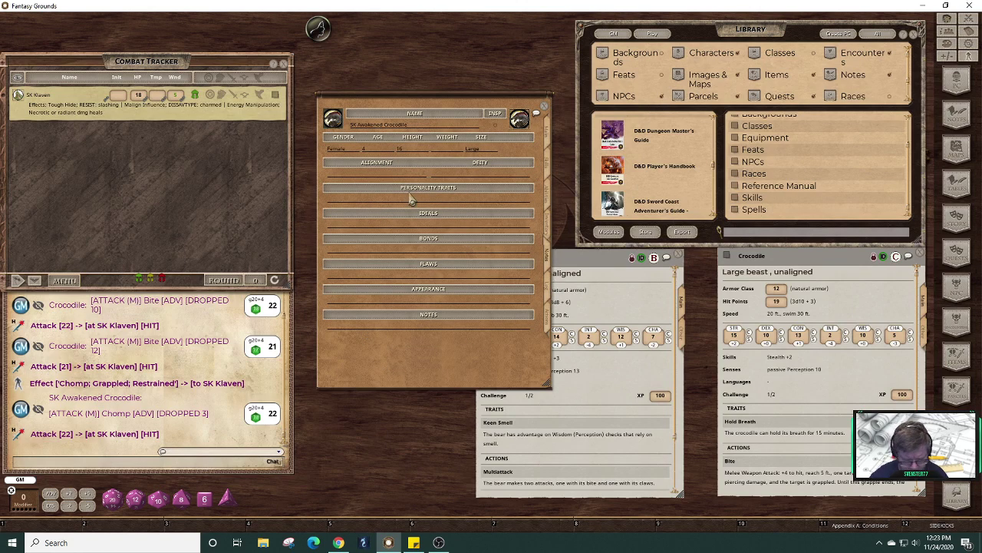
pyautogui.write('fe')
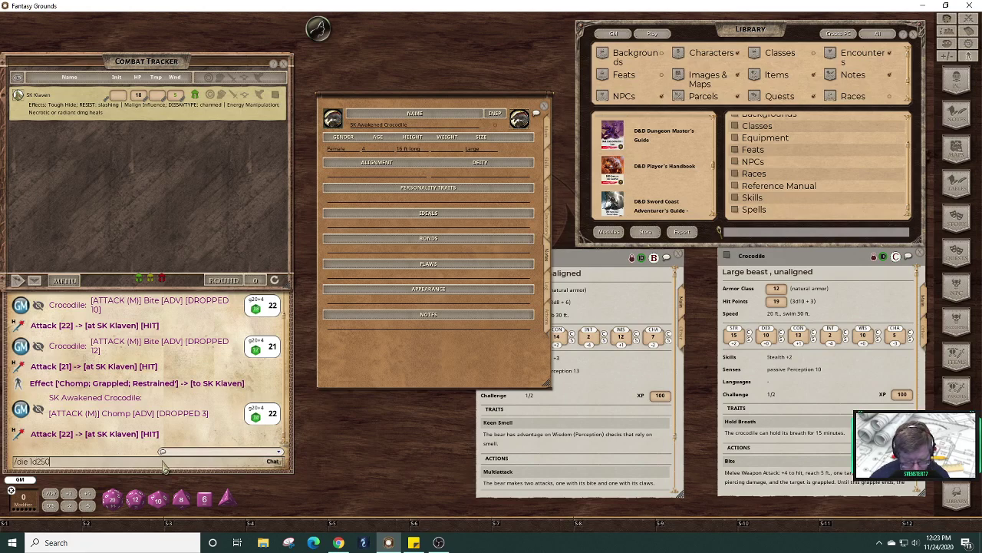
# - Roll 1d250+1000 in the chat for the crocodile's weight and enter 1193 lbs on its sheet
pyautogui.write('100')
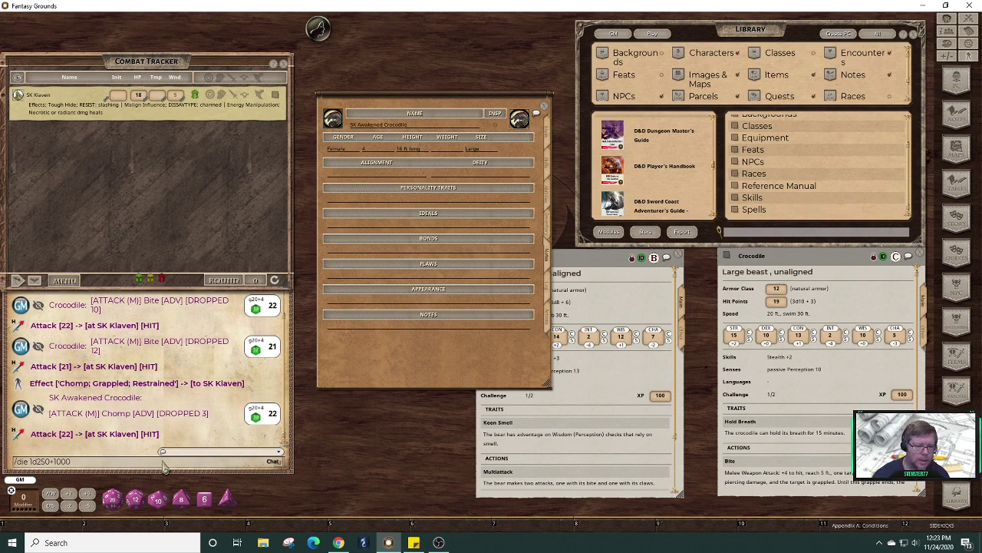
pyautogui.write('0')
pyautogui.press('Return')
pyautogui.click(431, 149)
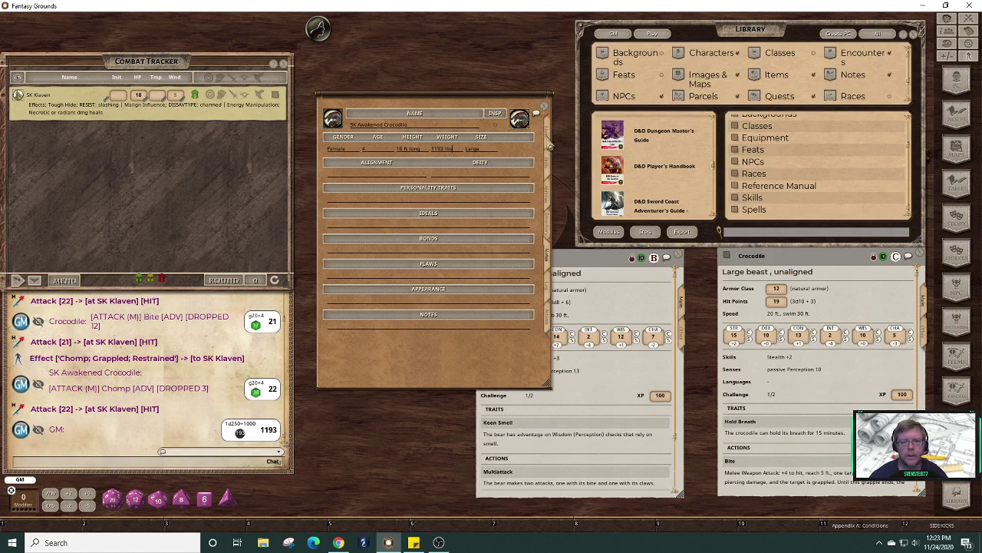
# - Add the Warrior class from D&D Tasha's Cauldron to the awakened crocodile's class and level on its main page
pyautogui.click(549, 146)
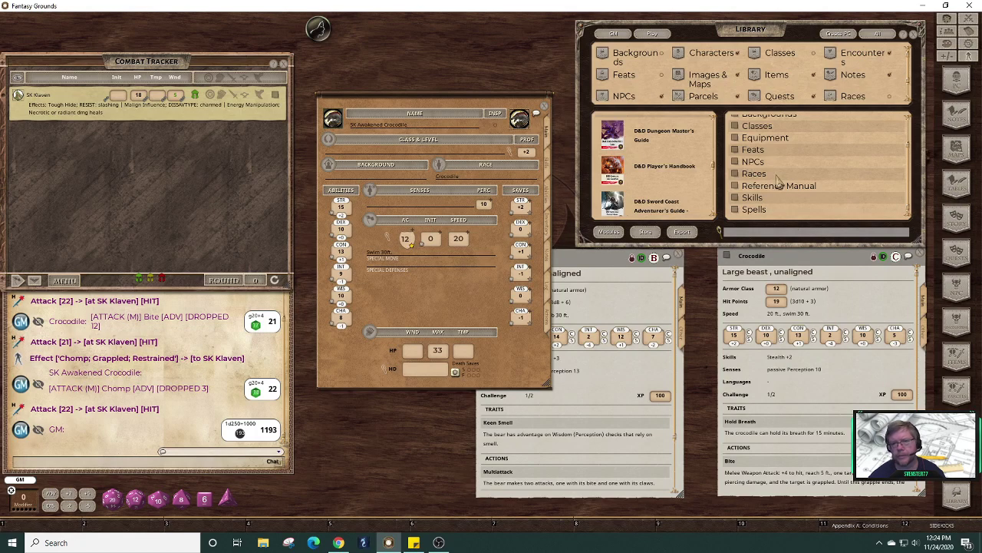
pyautogui.click(779, 52)
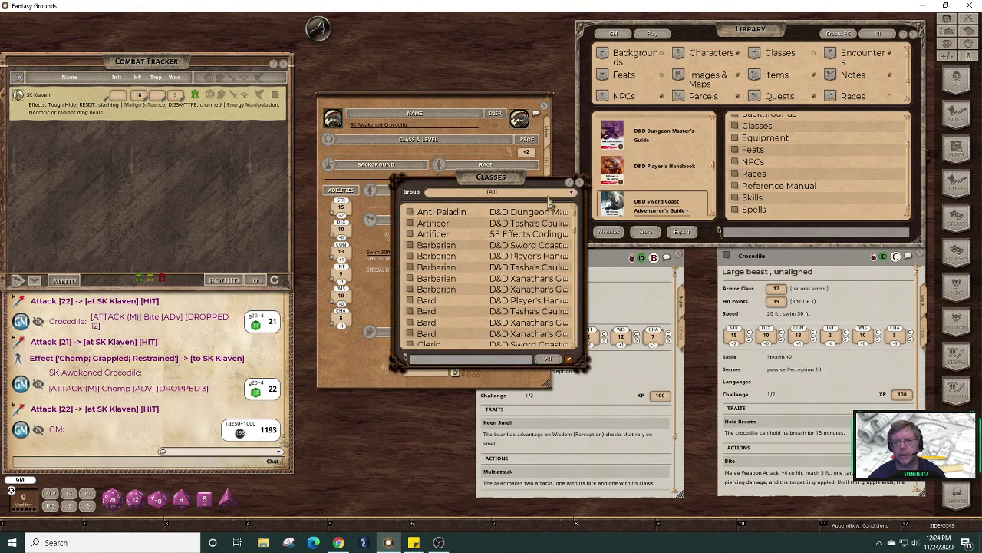
pyautogui.moveTo(538, 186); pyautogui.dragTo(716, 177)
pyautogui.moveTo(753, 221); pyautogui.dragTo(767, 342)
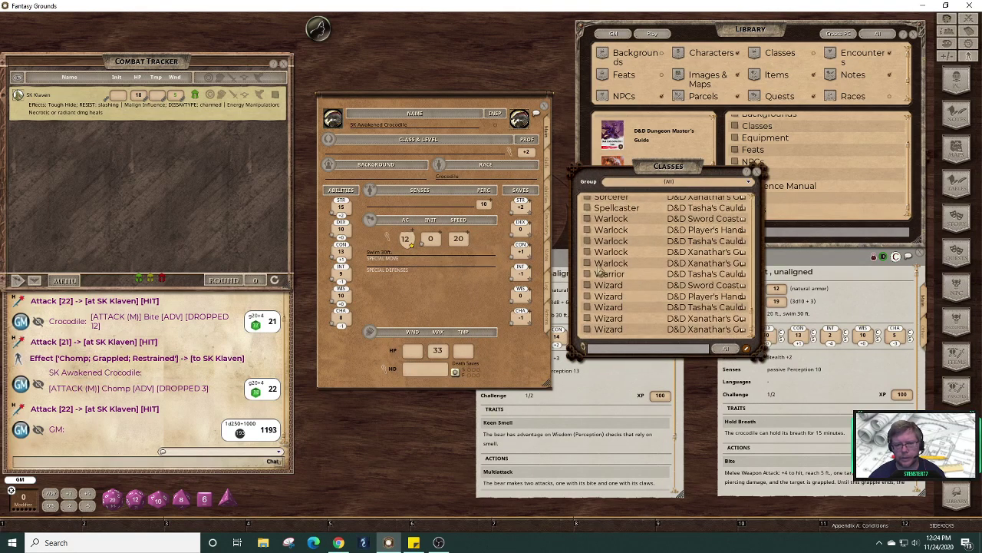
pyautogui.moveTo(399, 165); pyautogui.dragTo(382, 158)
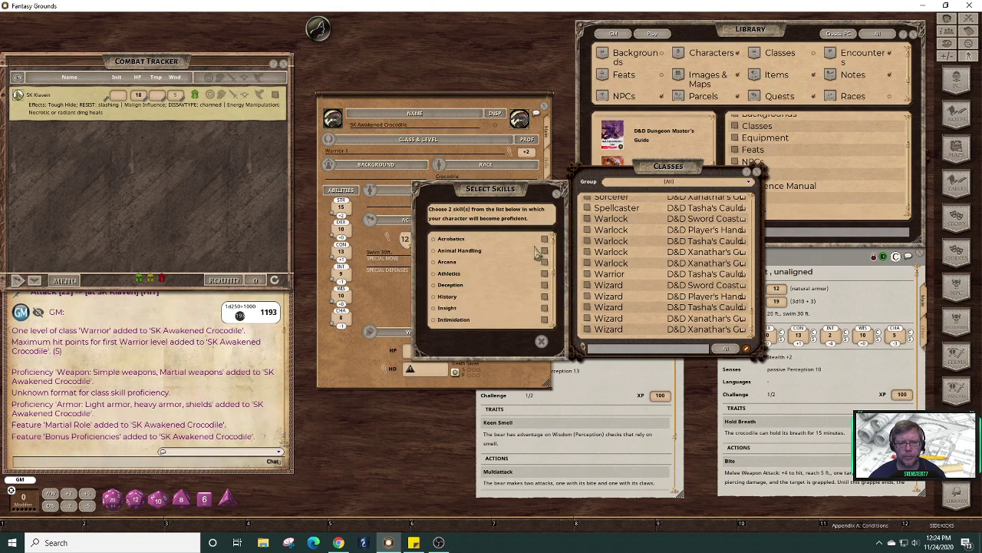
# - Choose Athletics and Intimidation as the awakened crocodile's two Warrior skill proficiencies and confirm the selection
pyautogui.moveTo(550, 187); pyautogui.dragTo(701, 68)
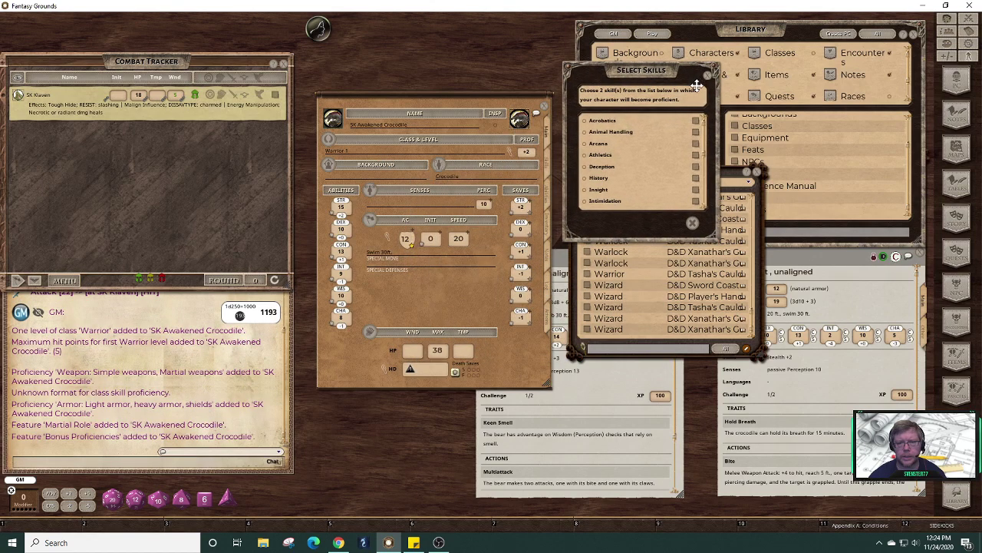
pyautogui.click(549, 167)
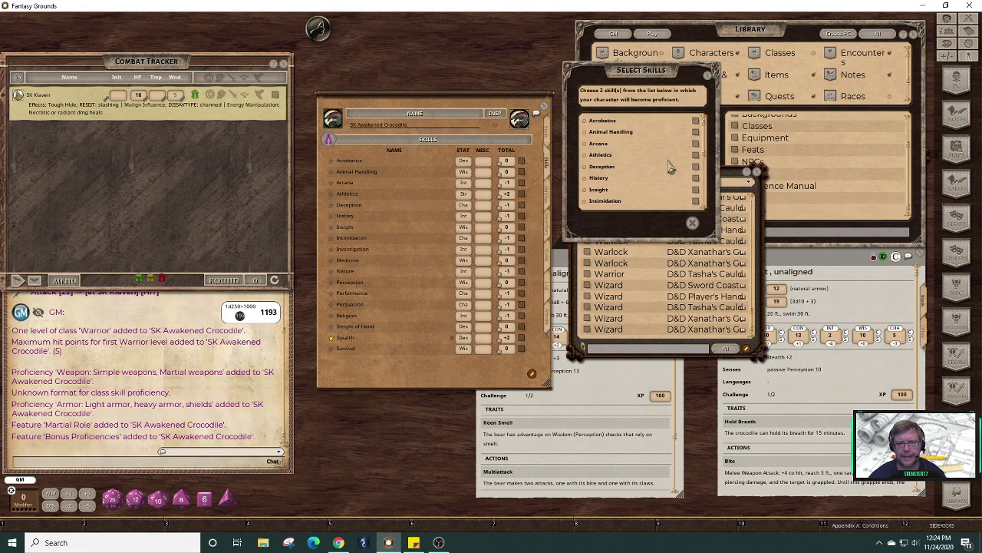
pyautogui.click(586, 156)
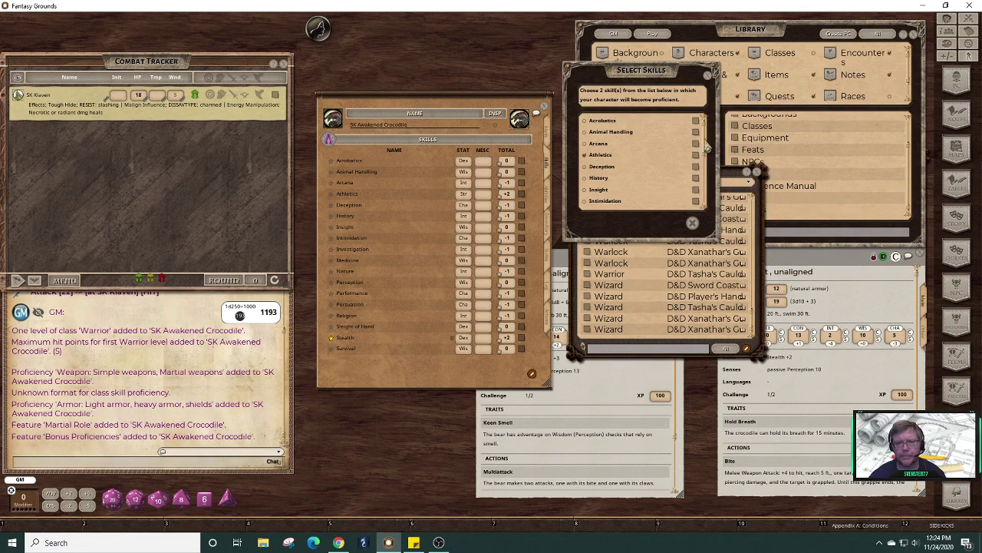
pyautogui.moveTo(707, 152)
pyautogui.mouseDown()
pyautogui.moveTo(710, 200)
pyautogui.moveTo(715, 163)
pyautogui.mouseUp()
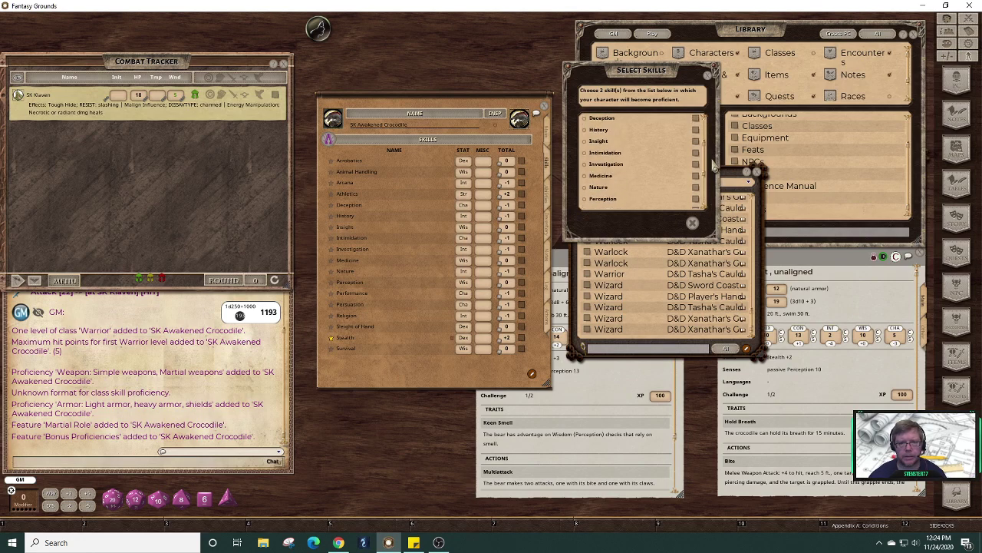
pyautogui.click(588, 154)
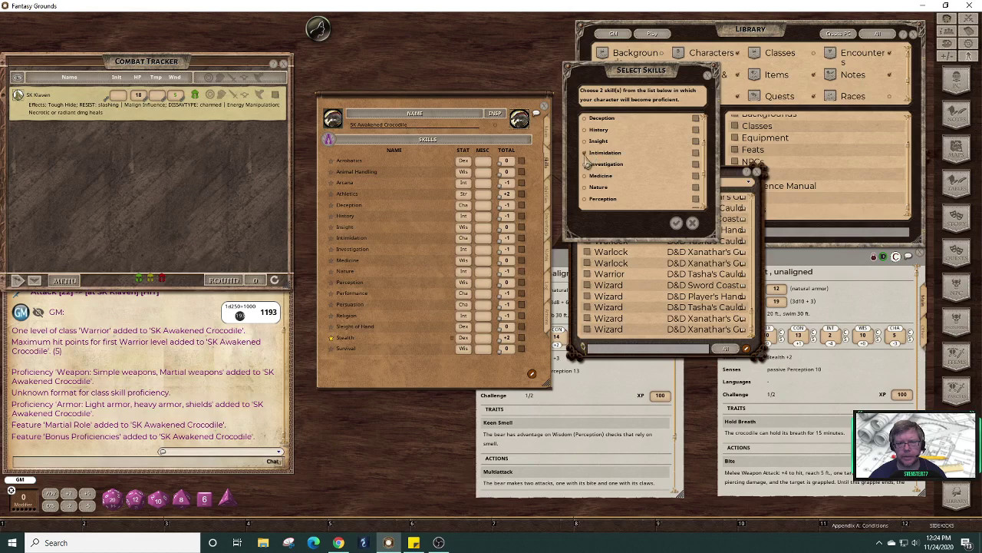
pyautogui.click(678, 223)
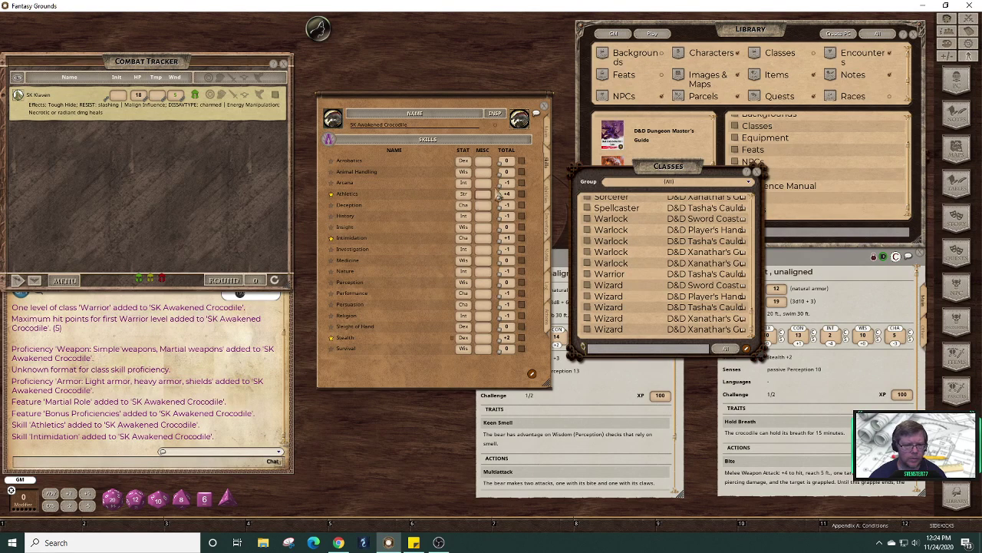
# - Open the description of the awakened crocodile's Martial Role feature and place it clear of the character sheet
pyautogui.click(549, 199)
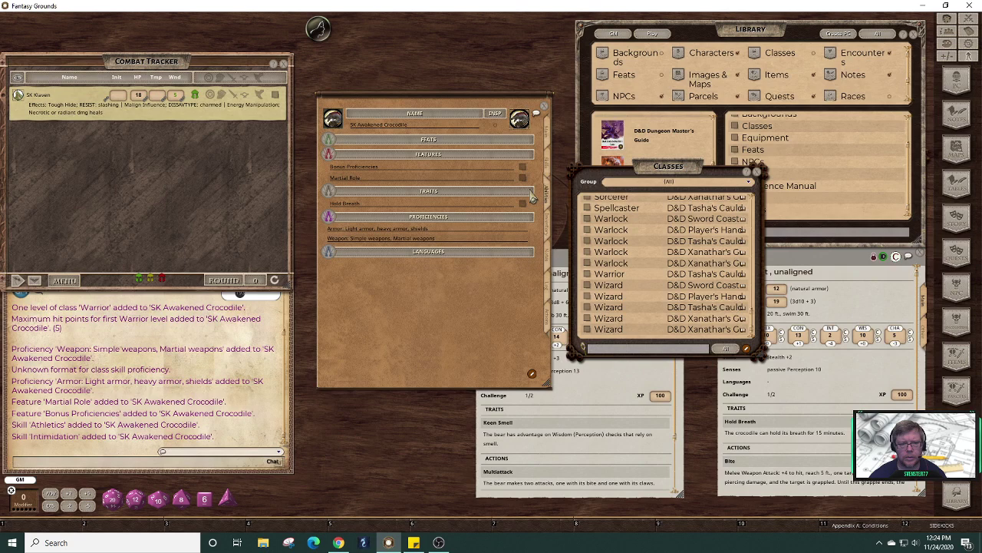
pyautogui.click(523, 178)
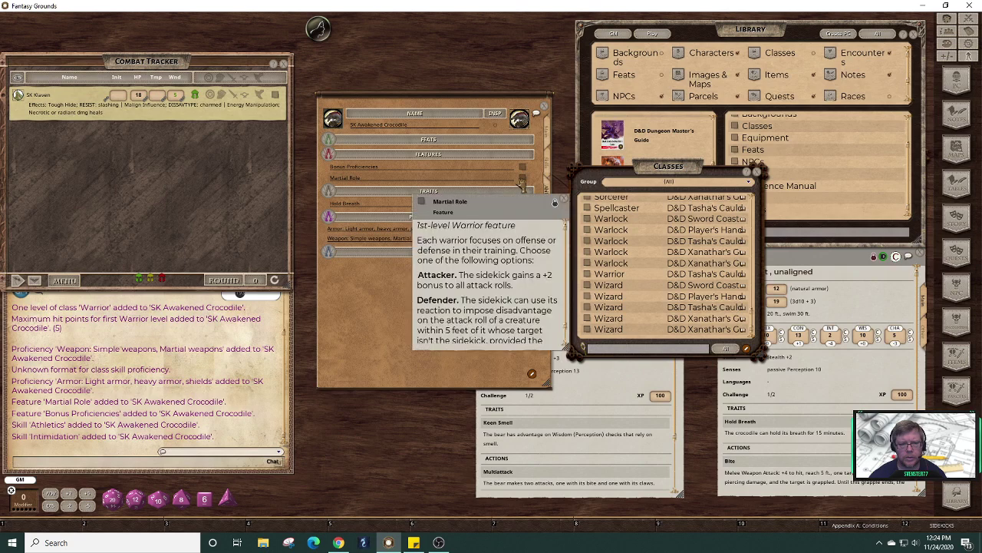
pyautogui.moveTo(522, 215); pyautogui.dragTo(266, 144)
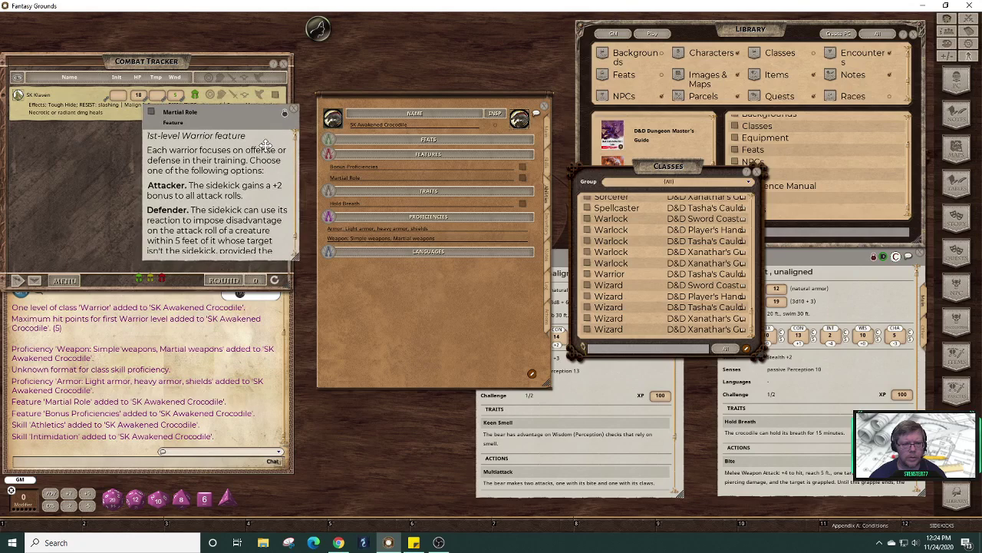
# - Set a bonus of 2 on the melee attack of the awakened crocodile's Chomp power
pyautogui.click(550, 325)
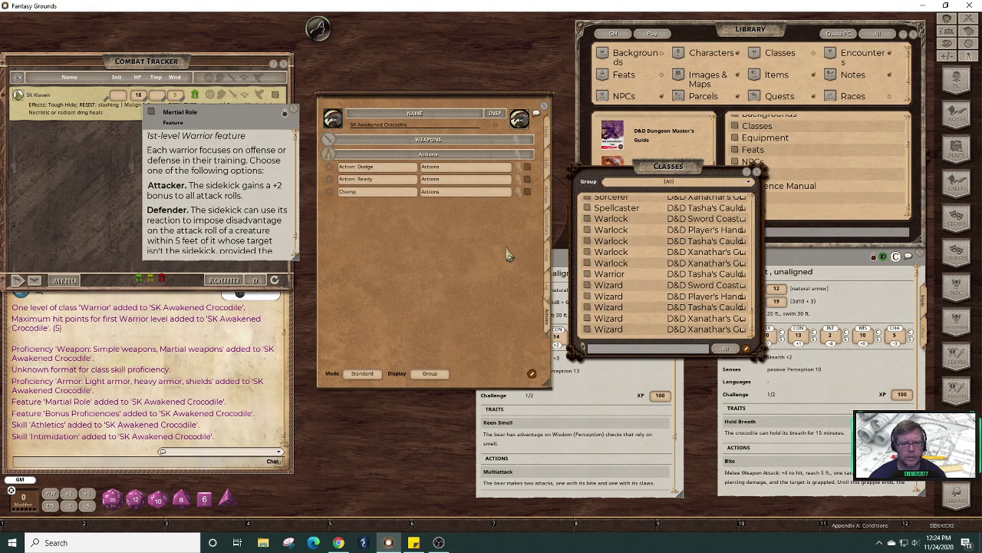
pyautogui.click(525, 192)
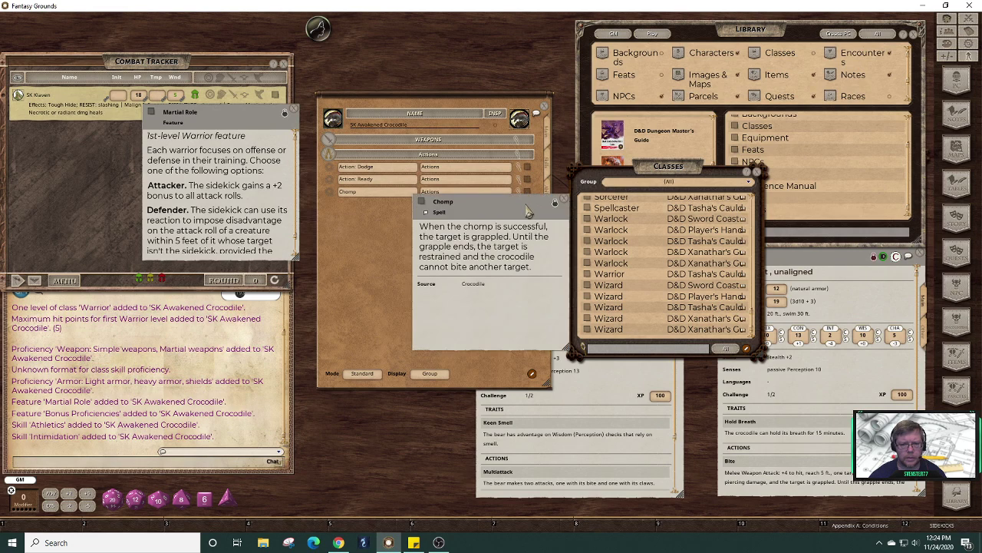
pyautogui.click(565, 199)
pyautogui.click(519, 192)
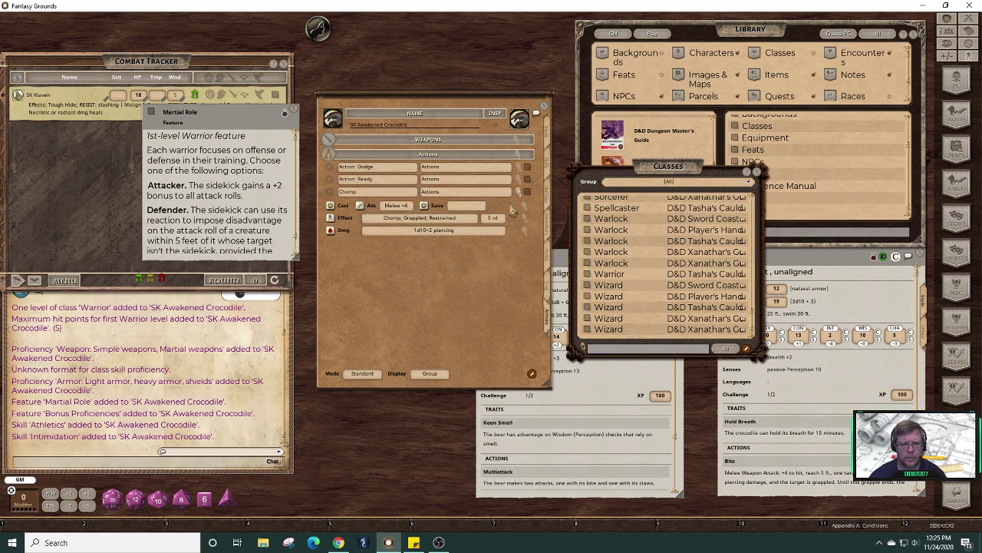
pyautogui.click(526, 205)
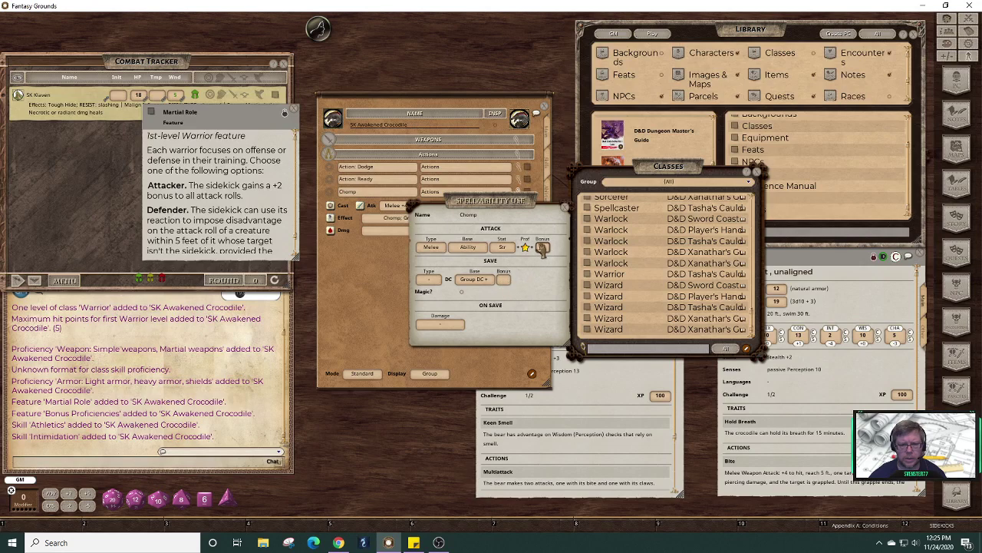
pyautogui.write('2')
pyautogui.click(566, 209)
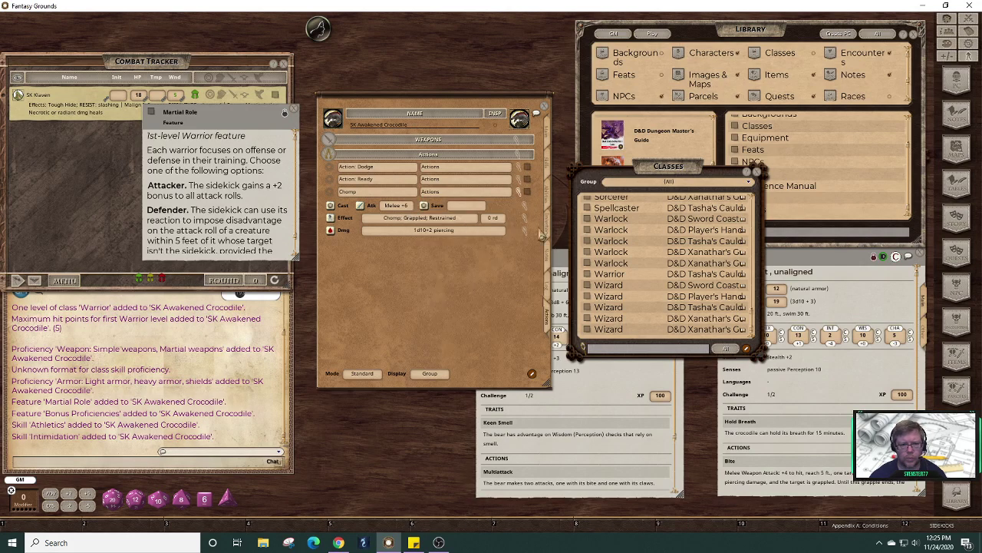
pyautogui.click(520, 192)
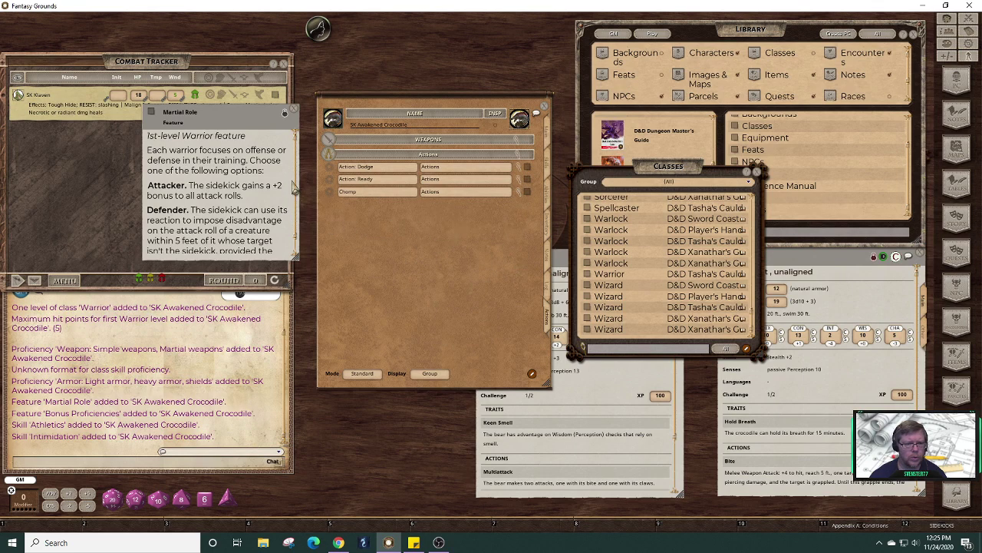
# - Rename the awakened crocodile's Martial Role feature to "Martial Role: Attacker" and close the feature description
pyautogui.scroll(-2, 298, 184)
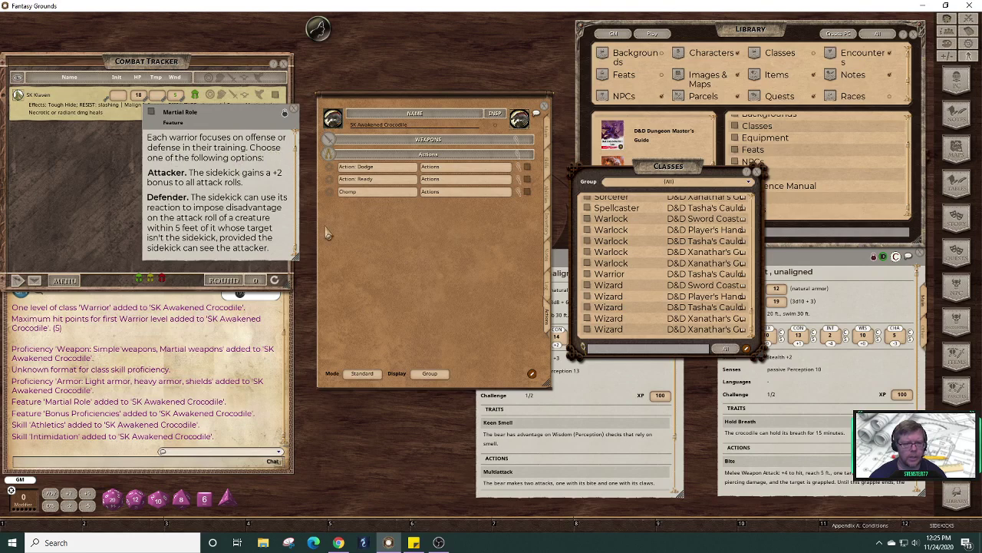
pyautogui.click(547, 201)
pyautogui.click(413, 179)
pyautogui.write(': Attacker')
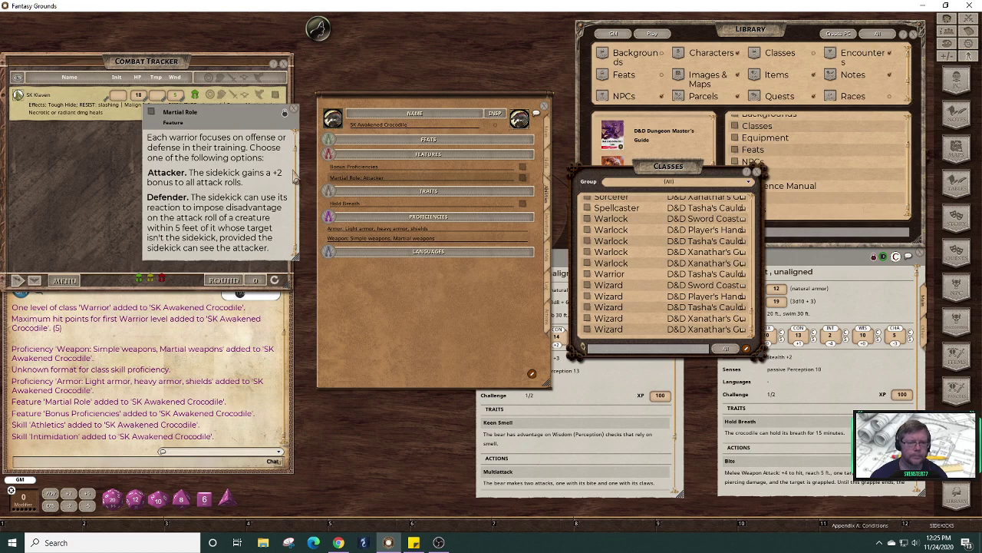
pyautogui.click(285, 113)
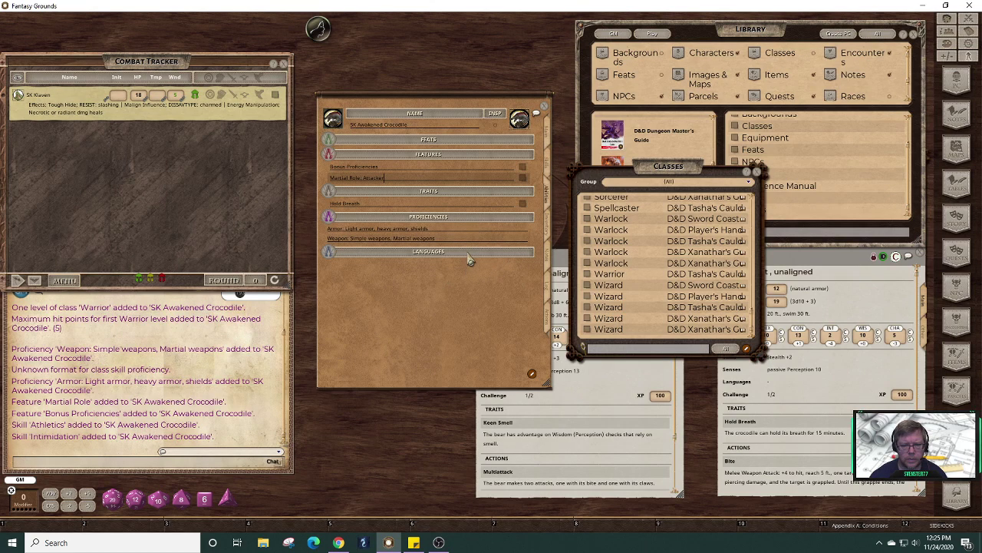
# - Add Common and Beast to the awakened crocodile's languages
pyautogui.click(531, 374)
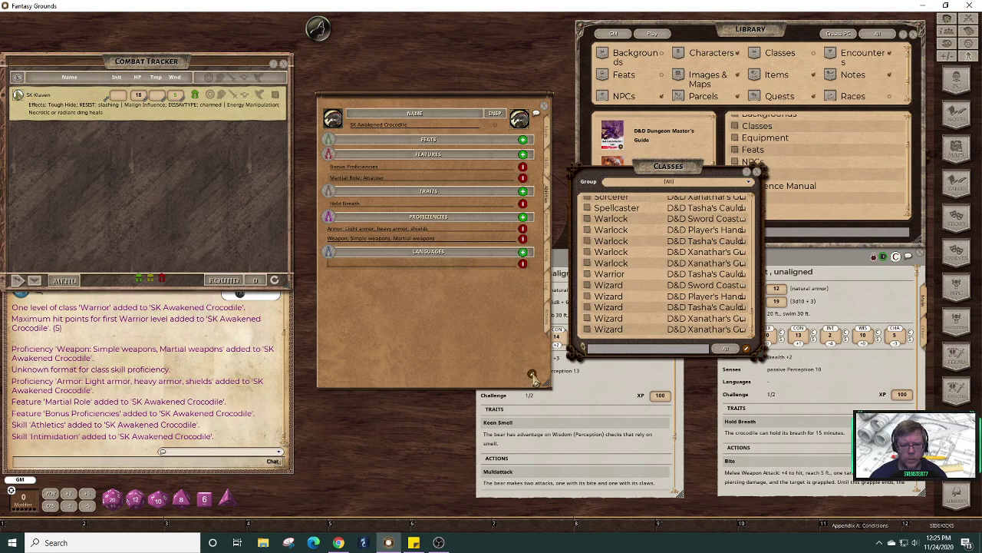
pyautogui.click(531, 374)
pyautogui.write('Common')
pyautogui.press('Return')
pyautogui.write('E')
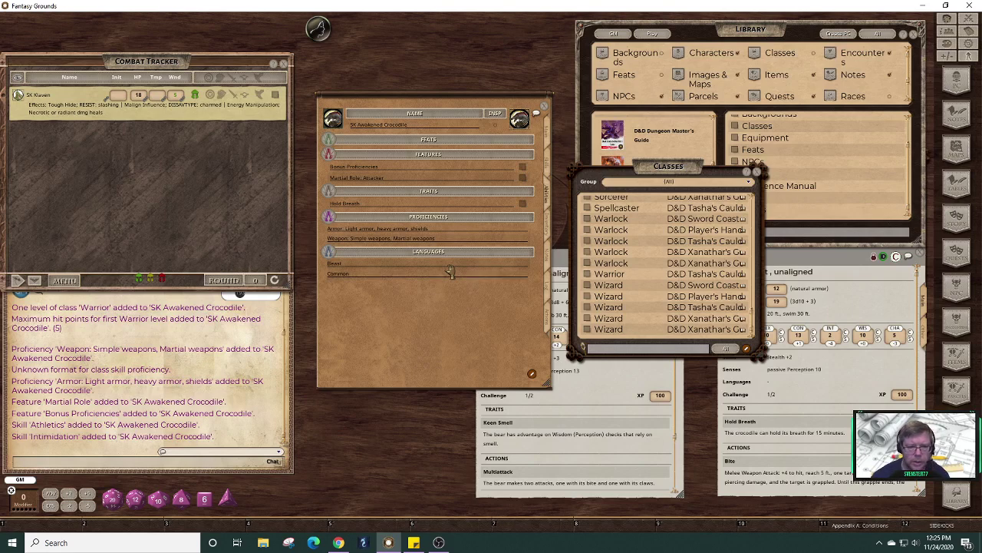
pyautogui.click(452, 274)
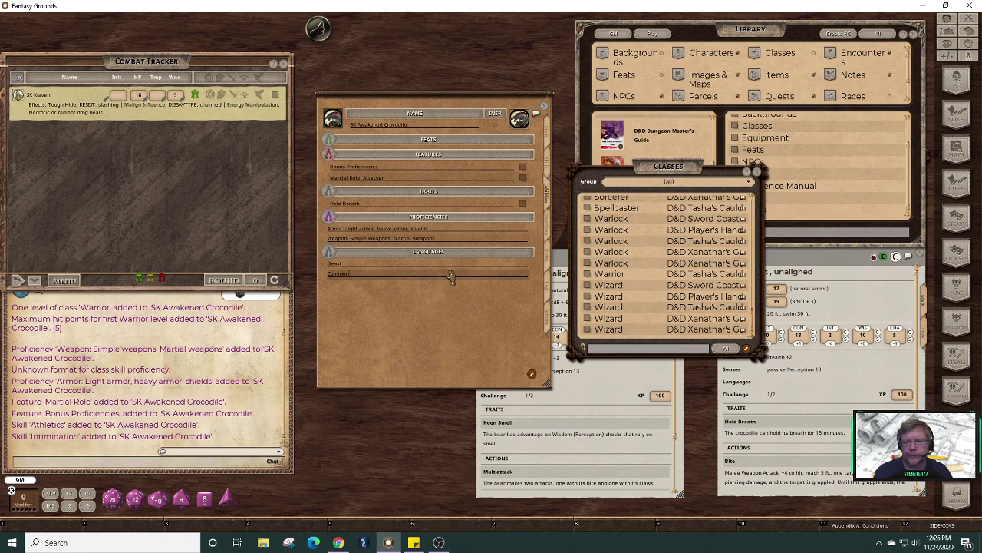
# - Add a Beast language to the campaign's language options and assign it the Khazuldum font
pyautogui.click(968, 48)
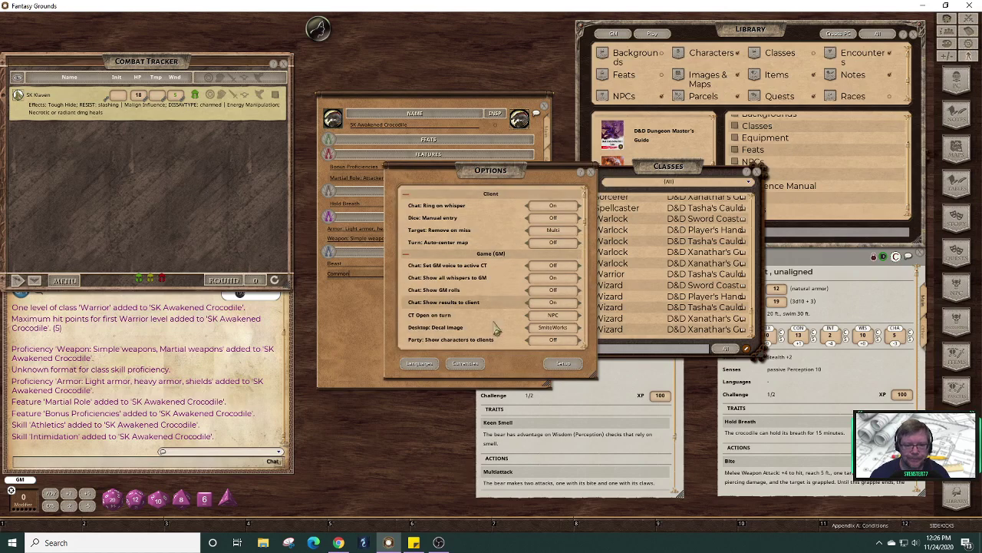
pyautogui.click(419, 363)
pyautogui.rightClick(450, 344)
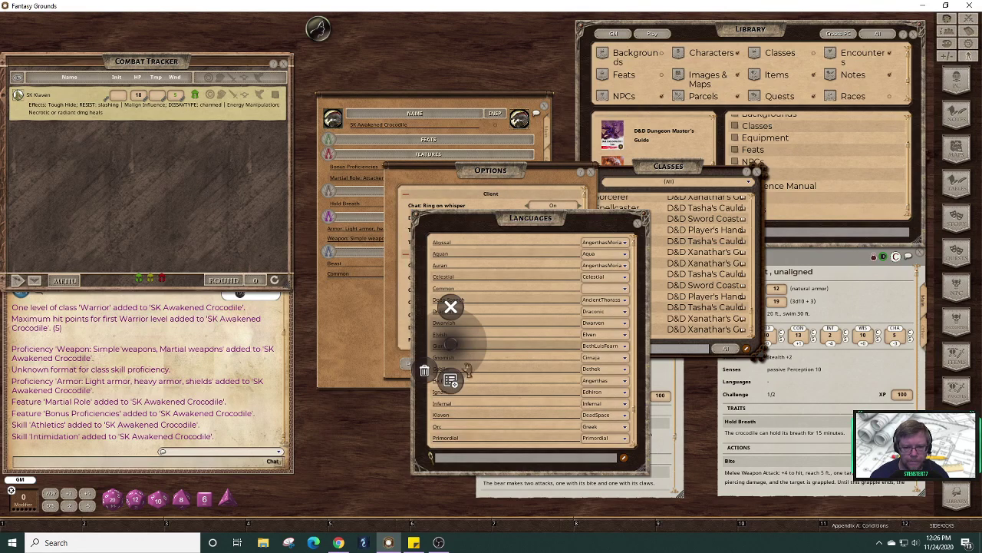
pyautogui.click(449, 382)
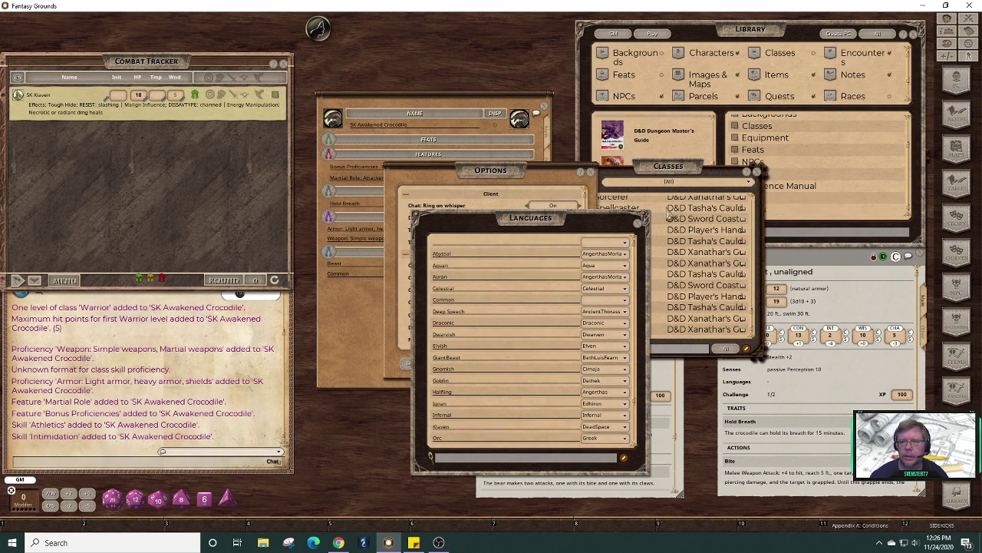
pyautogui.moveTo(584, 218); pyautogui.dragTo(684, 202)
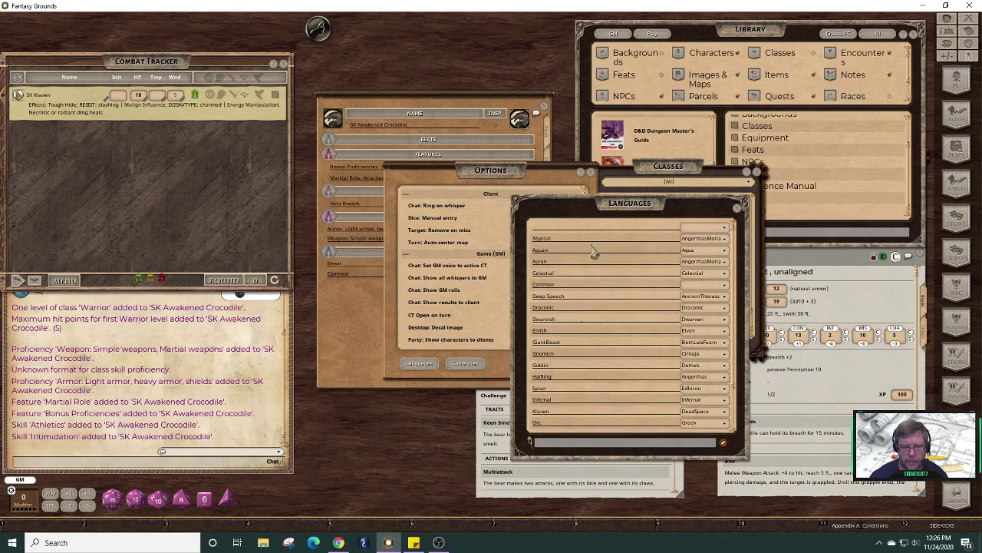
pyautogui.write('Beast')
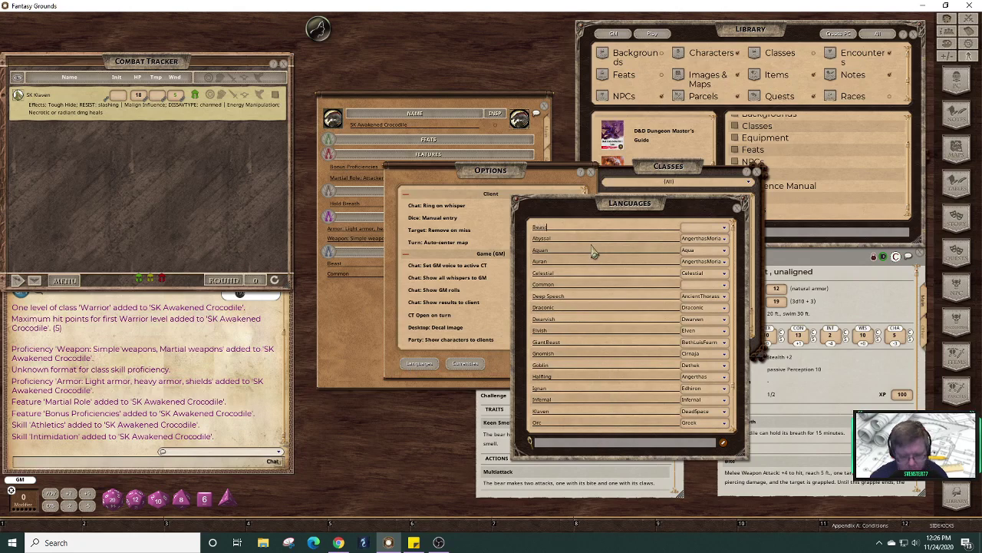
pyautogui.click(728, 236)
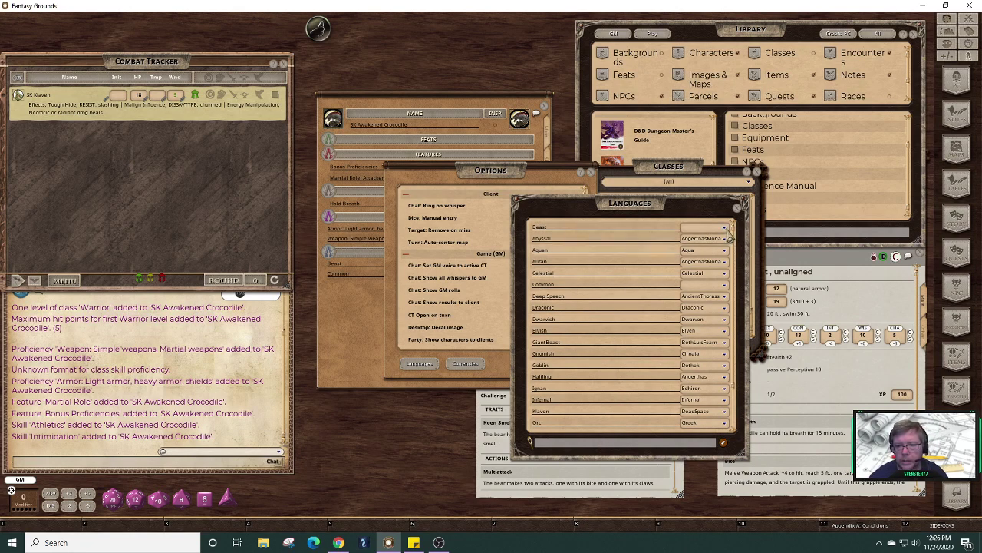
pyautogui.click(726, 228)
pyautogui.moveTo(729, 282); pyautogui.dragTo(729, 335)
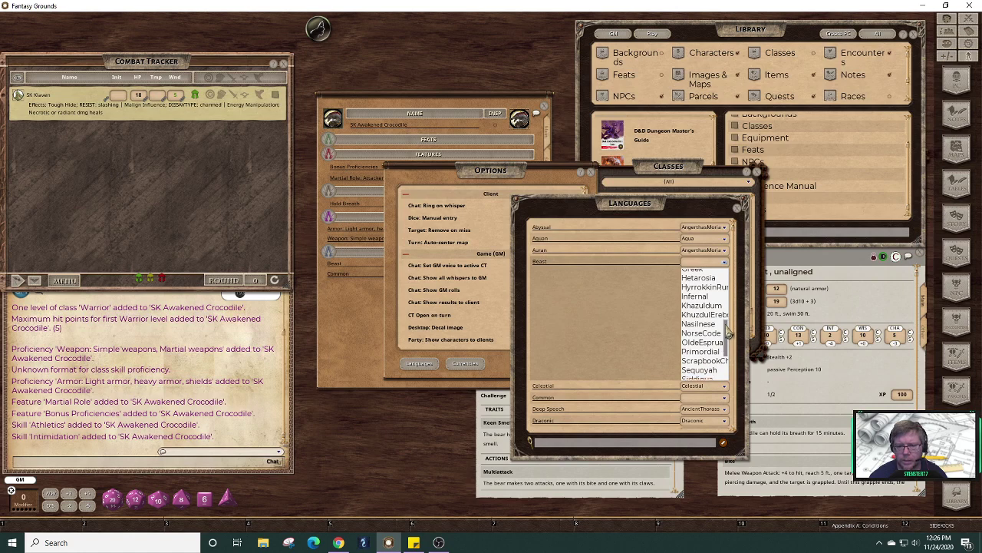
pyautogui.click(701, 297)
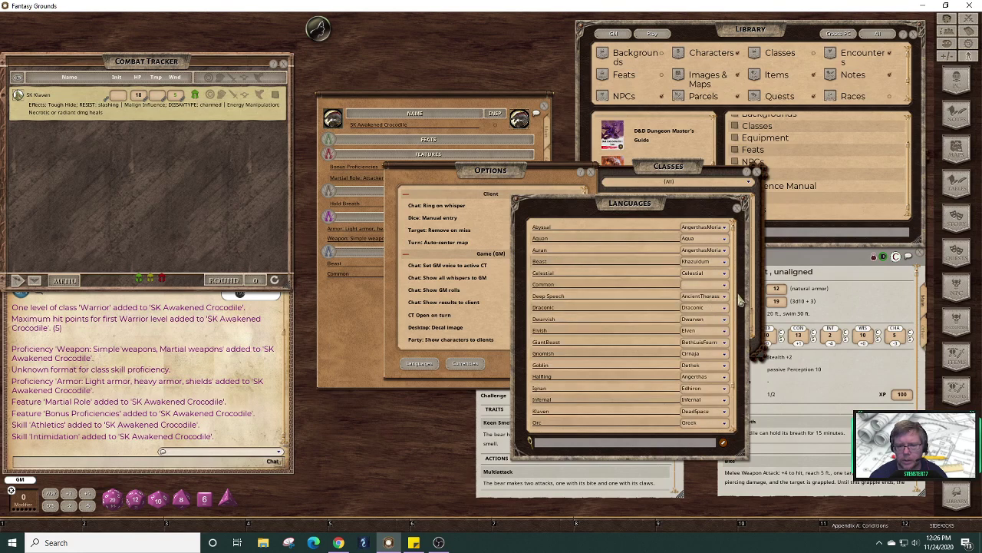
pyautogui.scroll(-3, 738, 284)
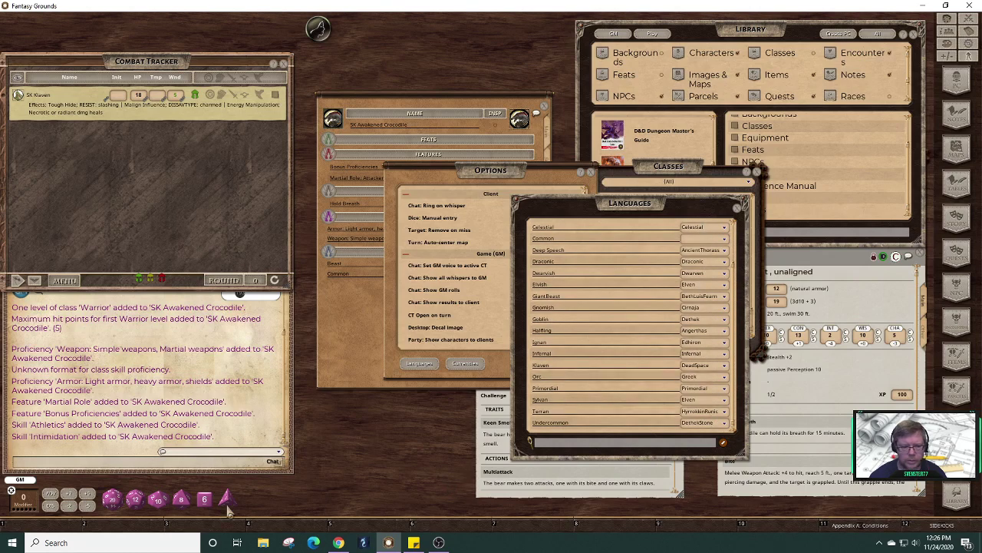
# - Send the chat message "Hello. I am going to eat you now." in the Beast language
pyautogui.click(280, 453)
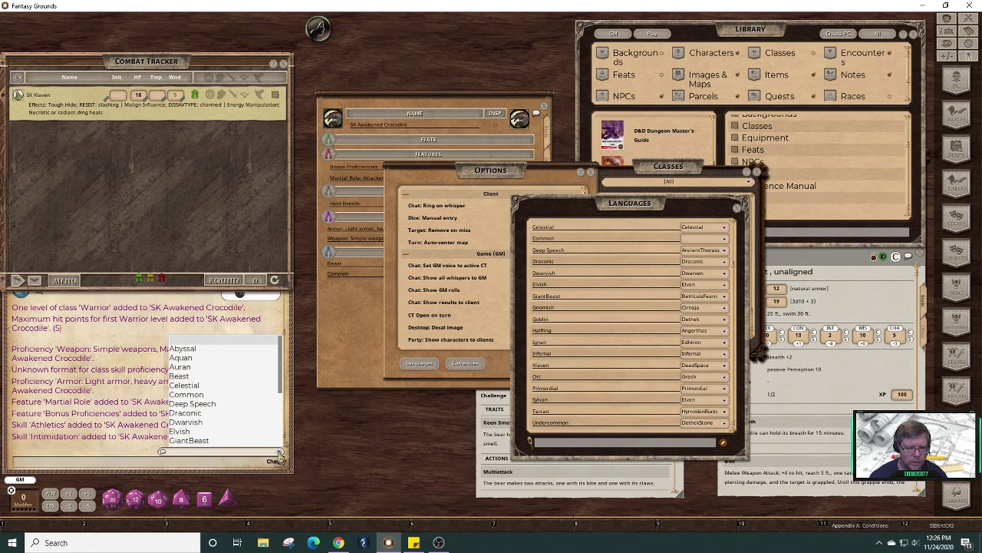
pyautogui.click(183, 376)
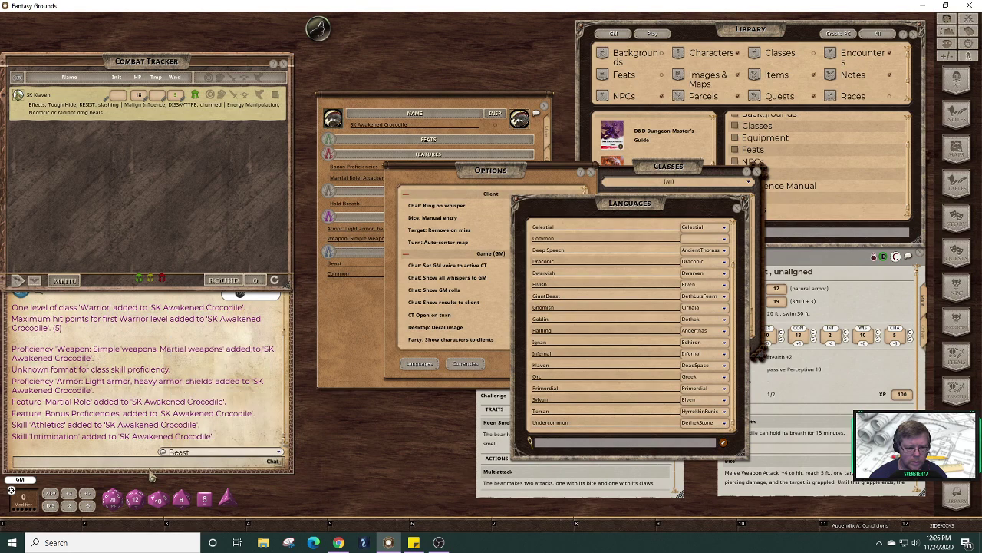
pyautogui.write('Hello')
pyautogui.write(', la')
pyautogui.press('BackSpace')
pyautogui.press('BackSpace')
pyautogui.write('I am going to eat')
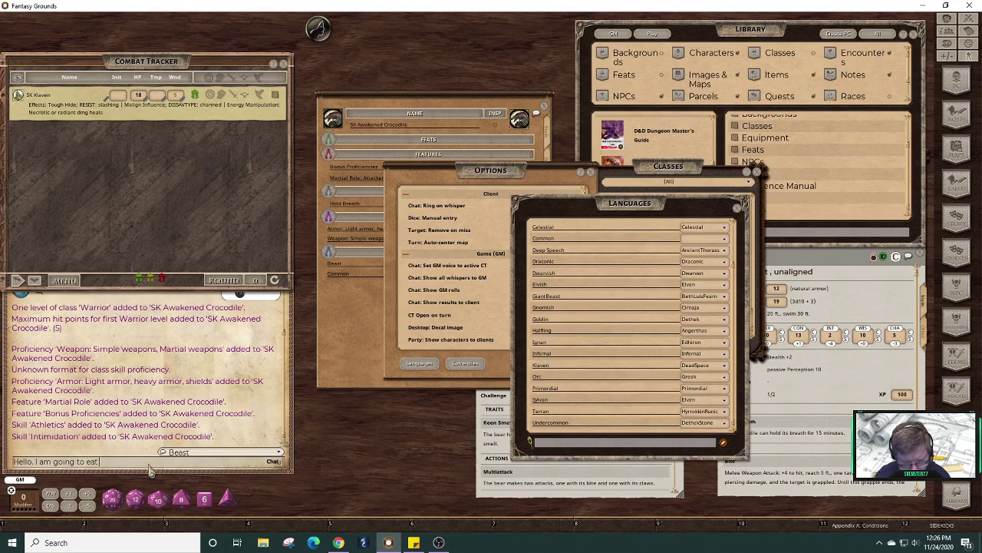
pyautogui.write(' you now.')
pyautogui.press('Return')
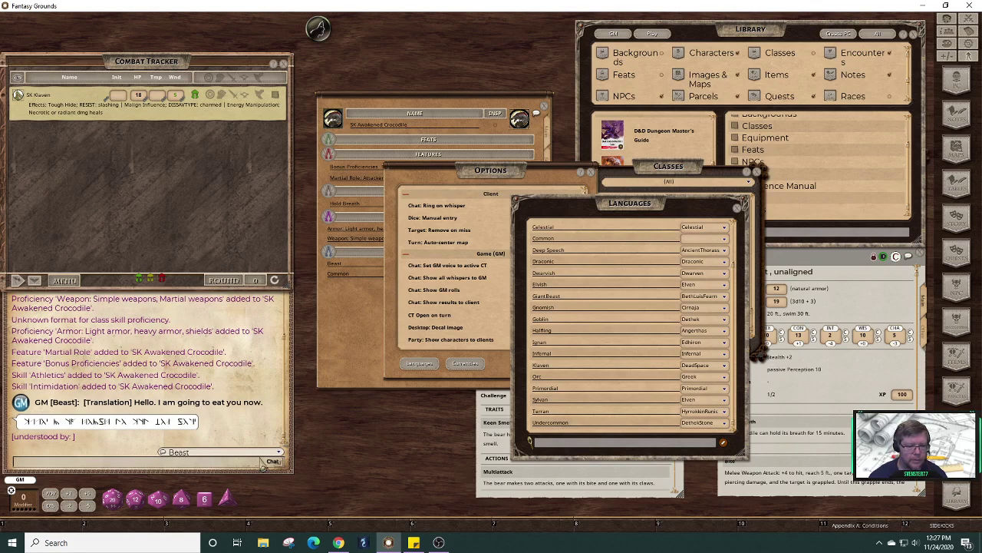
# - Reset the chat language to blank and close the Languages, Options and Classes windows
pyautogui.click(280, 452)
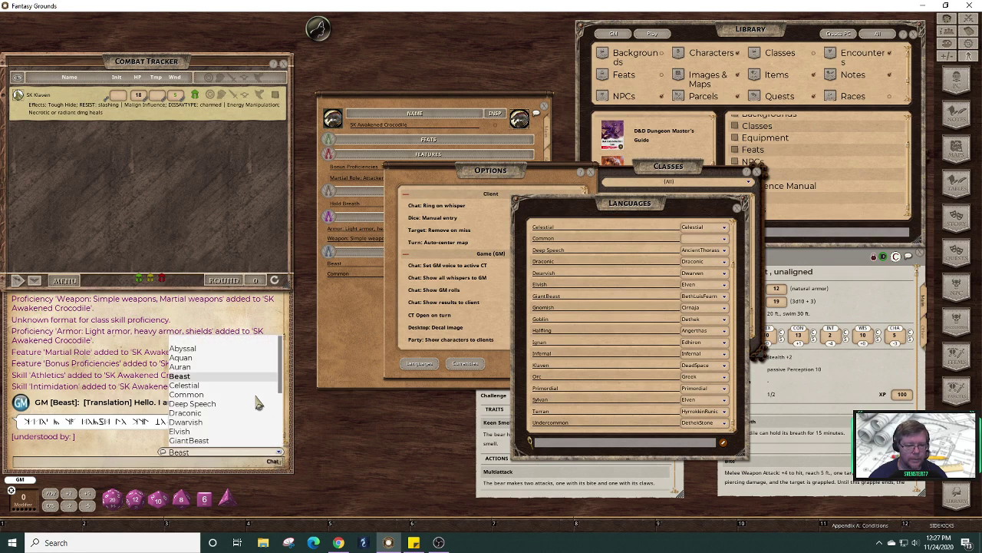
pyautogui.click(240, 346)
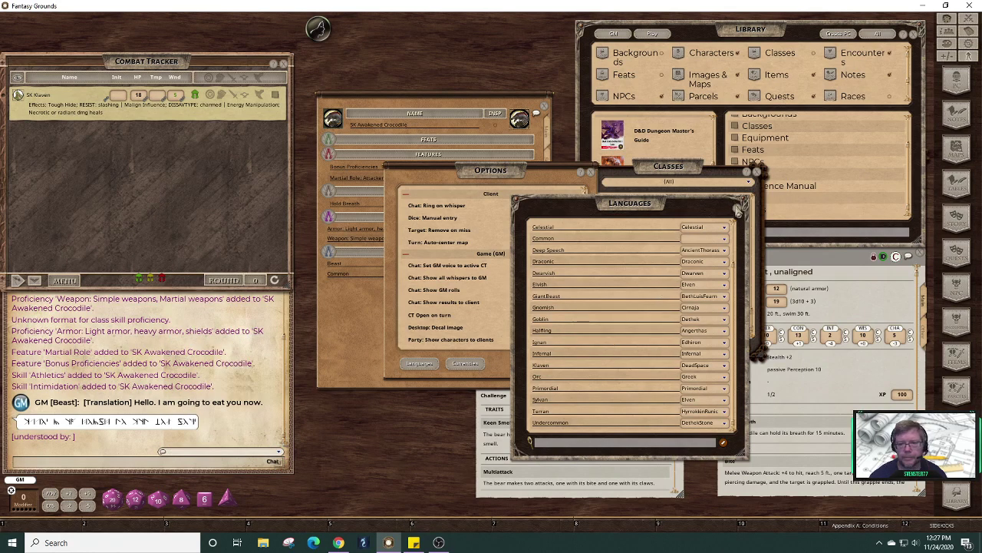
pyautogui.click(739, 210)
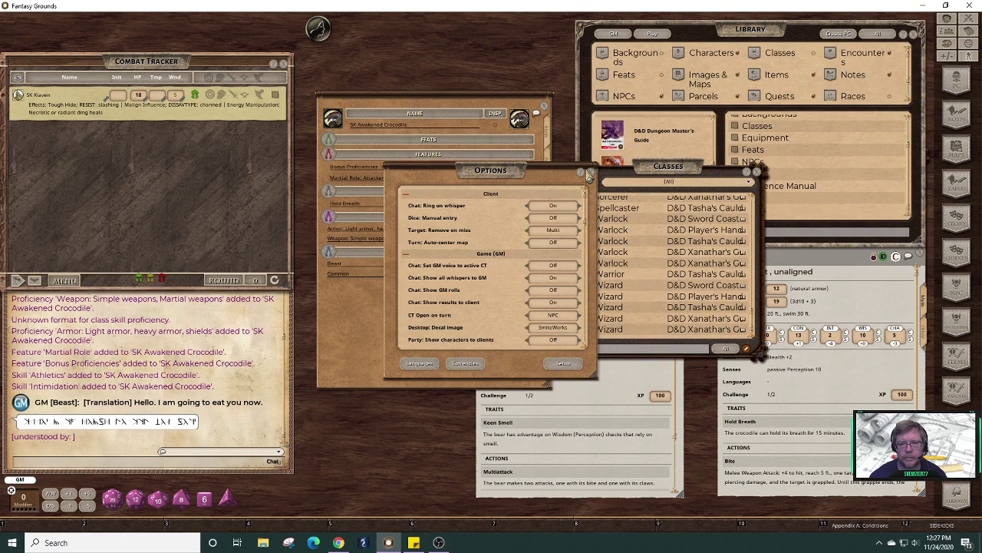
pyautogui.click(589, 175)
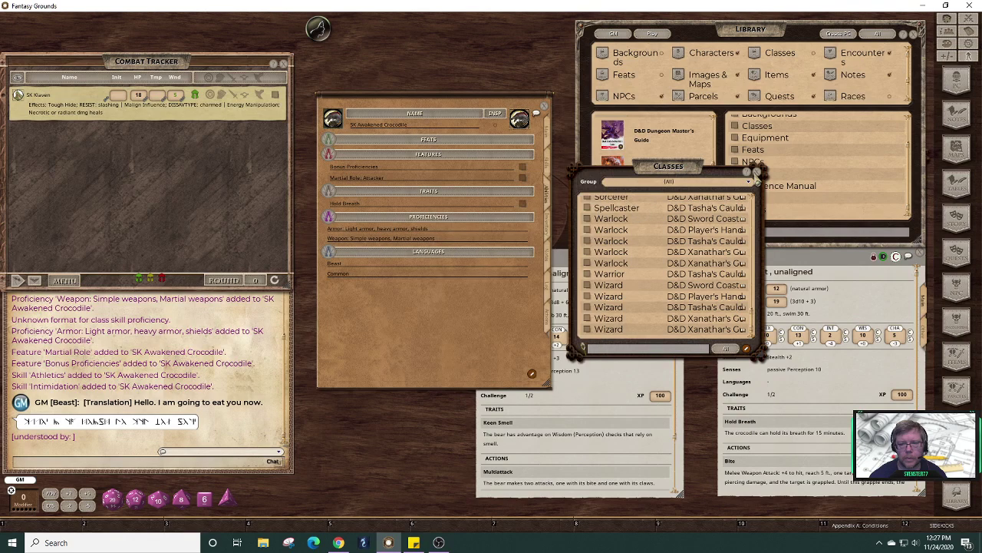
pyautogui.click(756, 174)
# - Give the awakened crocodile's hit die roll a miscellaneous bonus of 8 and roll the hit die for recovery
pyautogui.click(549, 143)
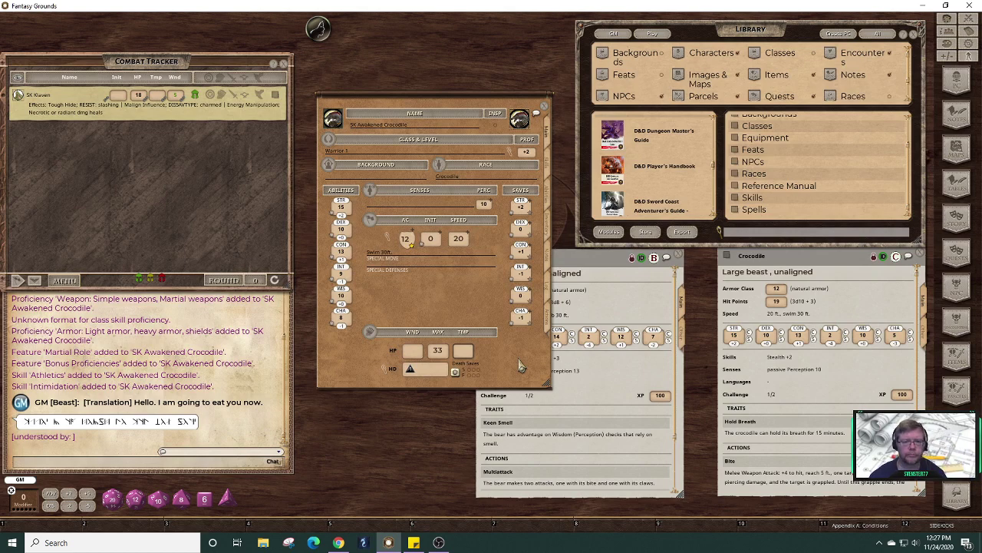
pyautogui.click(388, 370)
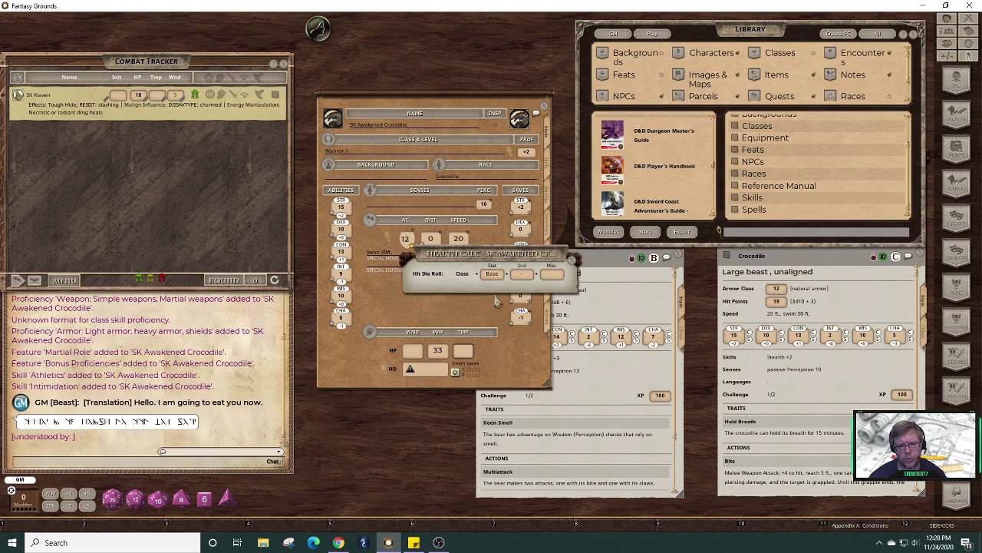
pyautogui.click(552, 276)
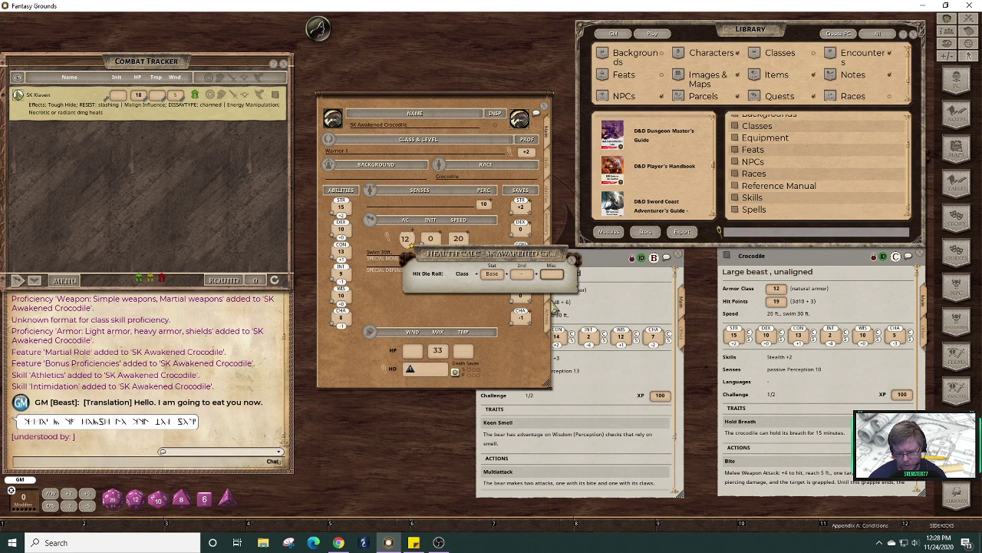
pyautogui.write('8')
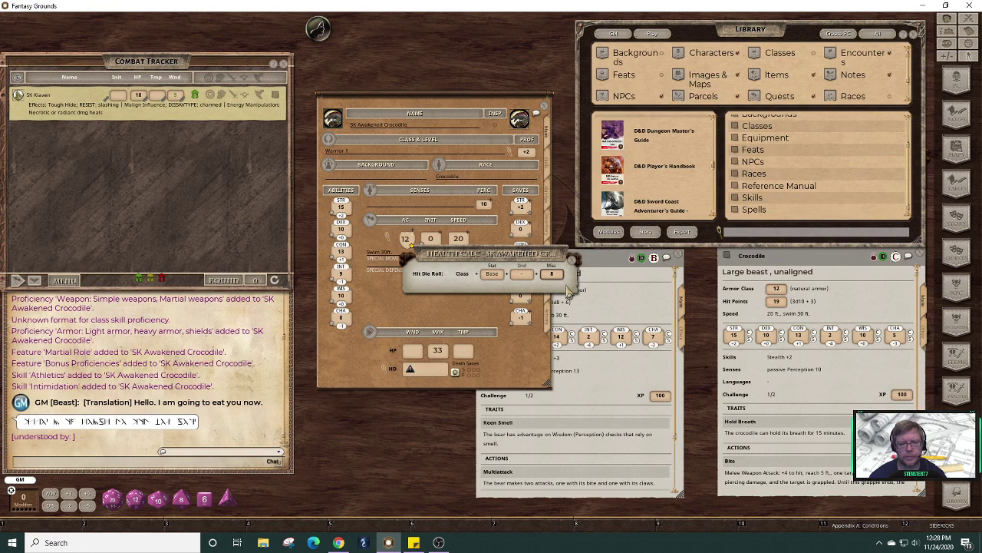
pyautogui.click(573, 260)
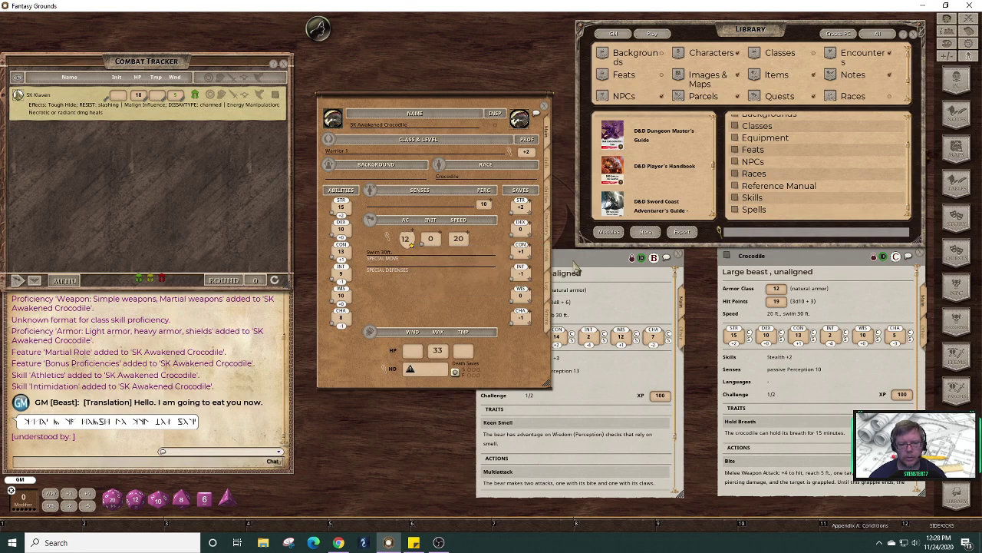
pyautogui.doubleClick(412, 370)
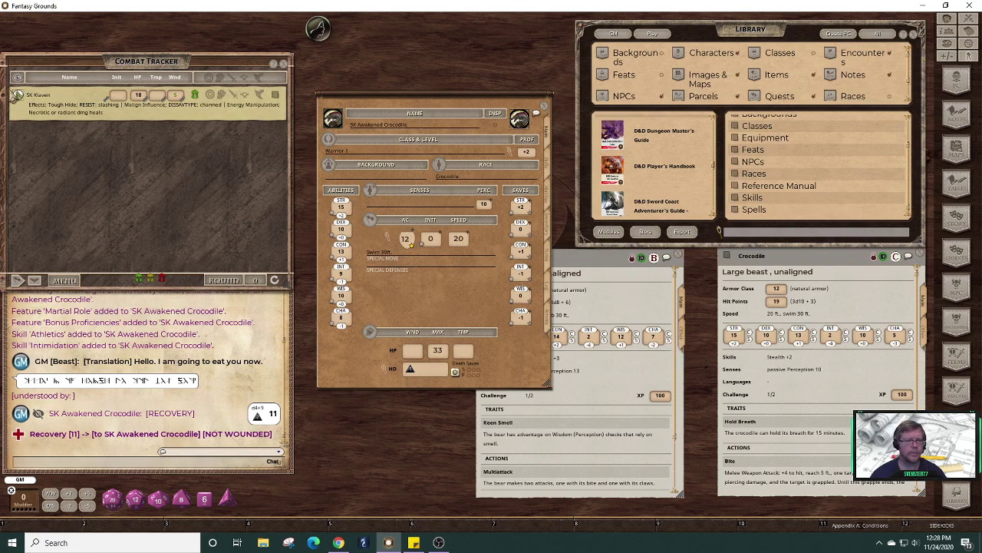
# - Open SK Klaven's character sheet from the combat tracker and check its hit die roll calculation
pyautogui.click(279, 98)
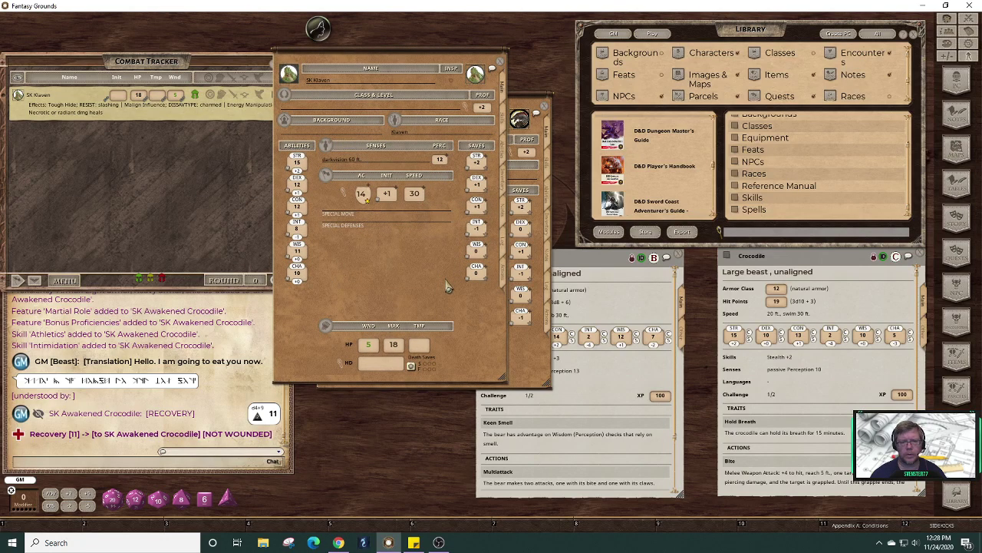
pyautogui.moveTo(446, 283); pyautogui.dragTo(445, 326)
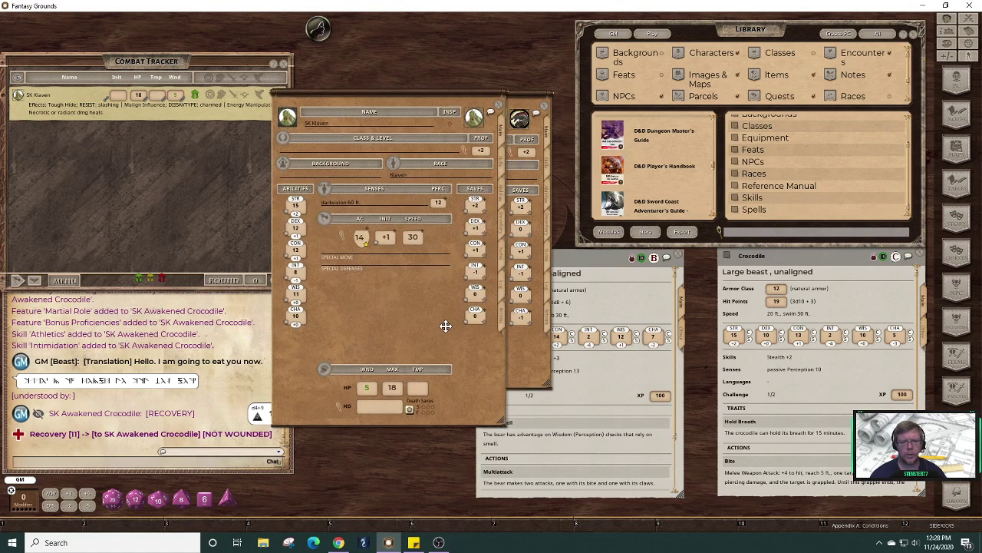
pyautogui.click(343, 413)
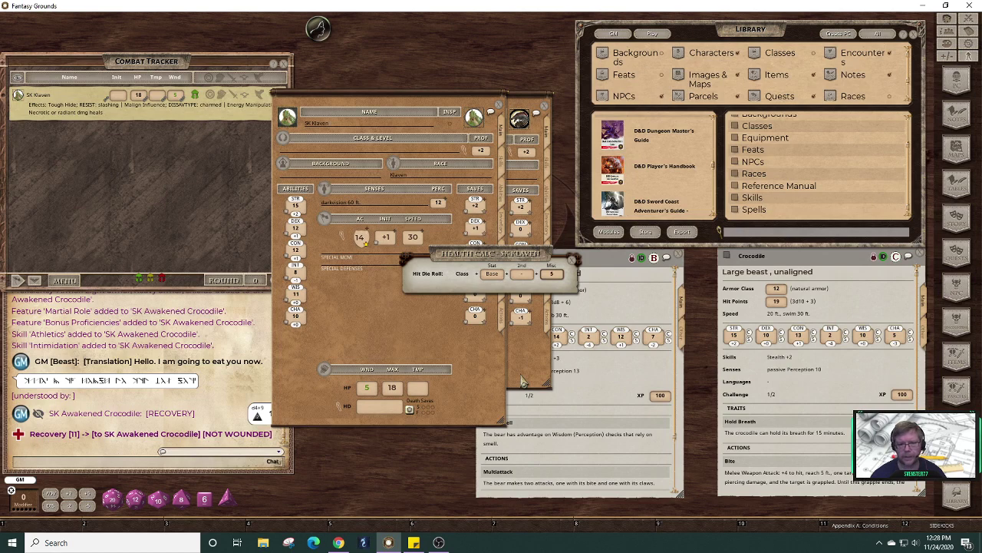
pyautogui.click(573, 264)
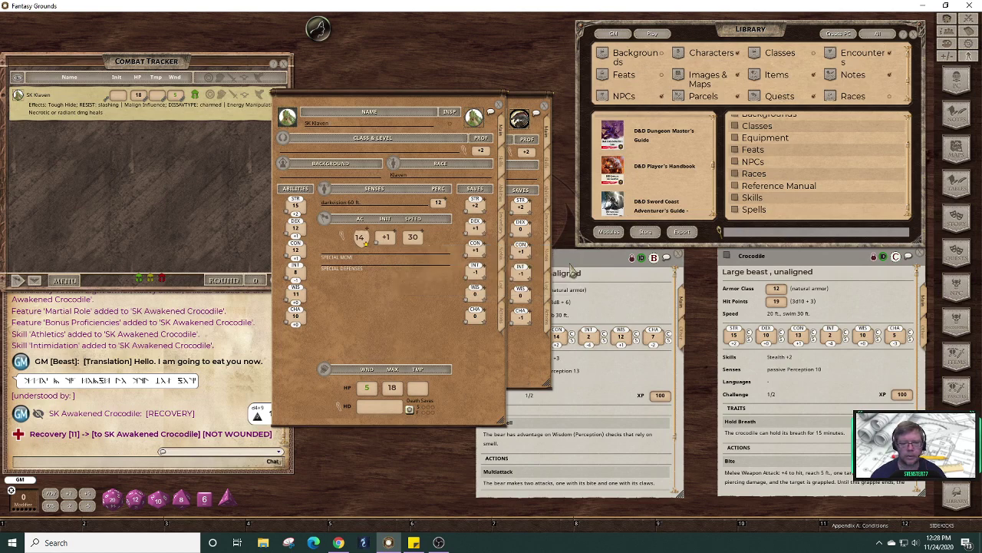
# - Set SK Klaven's gender to Male in the character notes
pyautogui.click(505, 259)
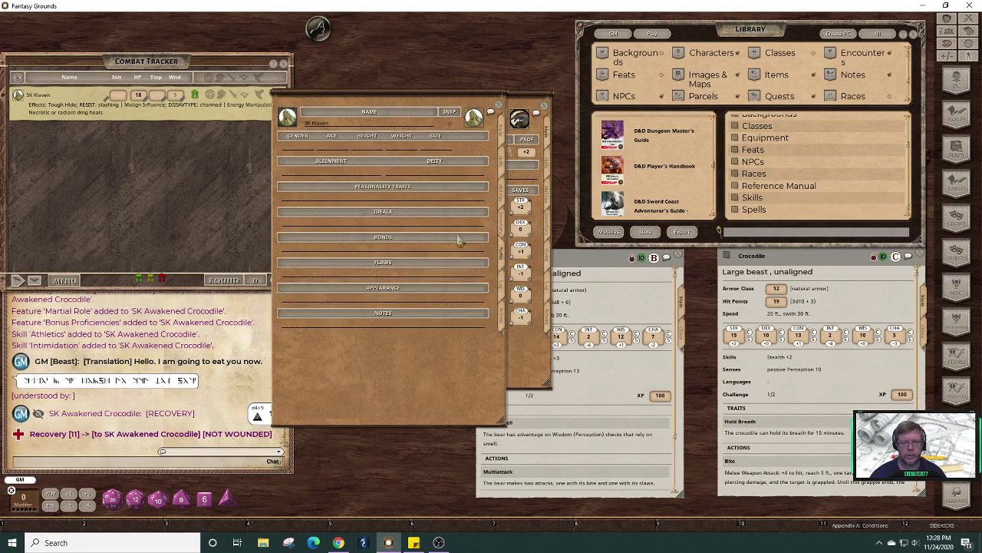
pyautogui.click(297, 148)
pyautogui.write('Male')
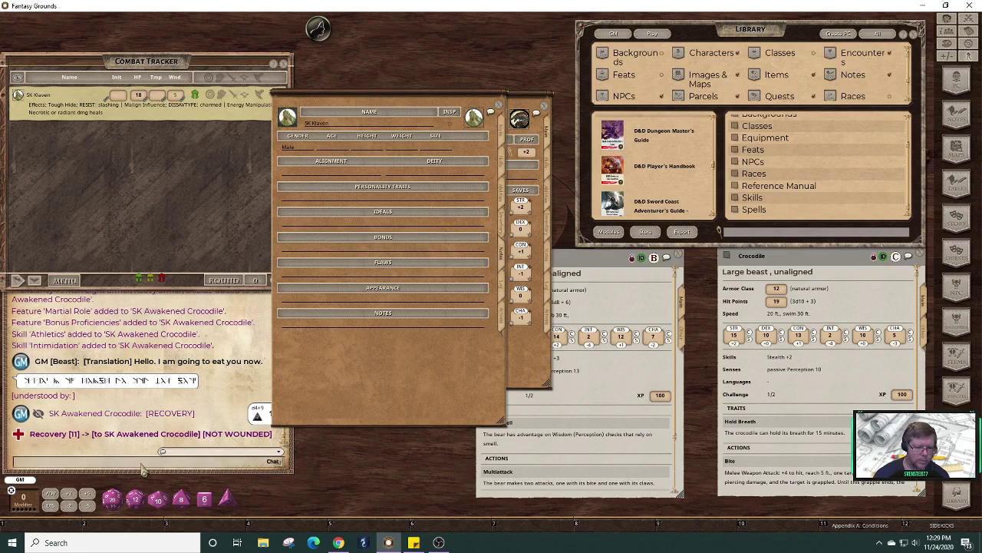
# - Roll 3d9+5 in the chat with the /die command and set SK Klaven's age to 23
pyautogui.write('/die')
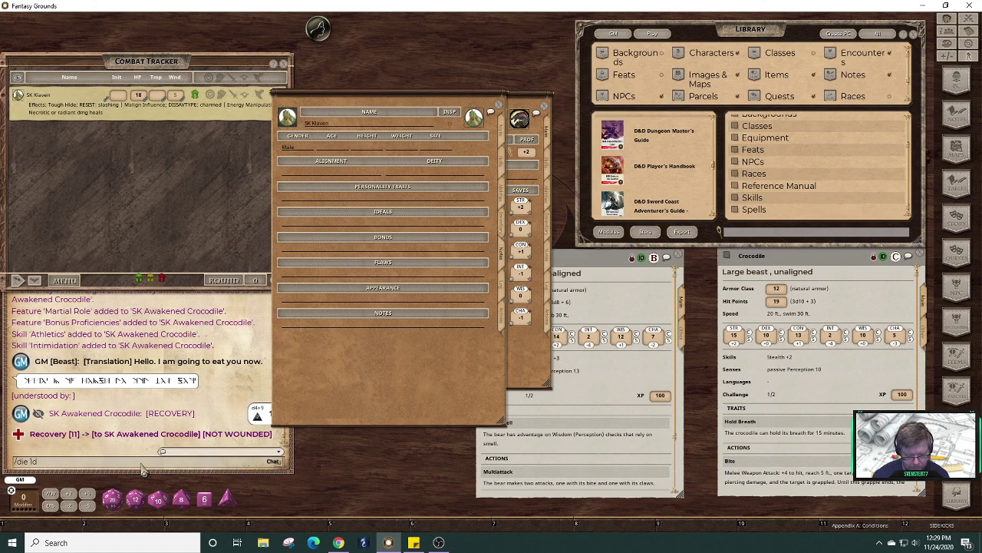
pyautogui.write('3d')
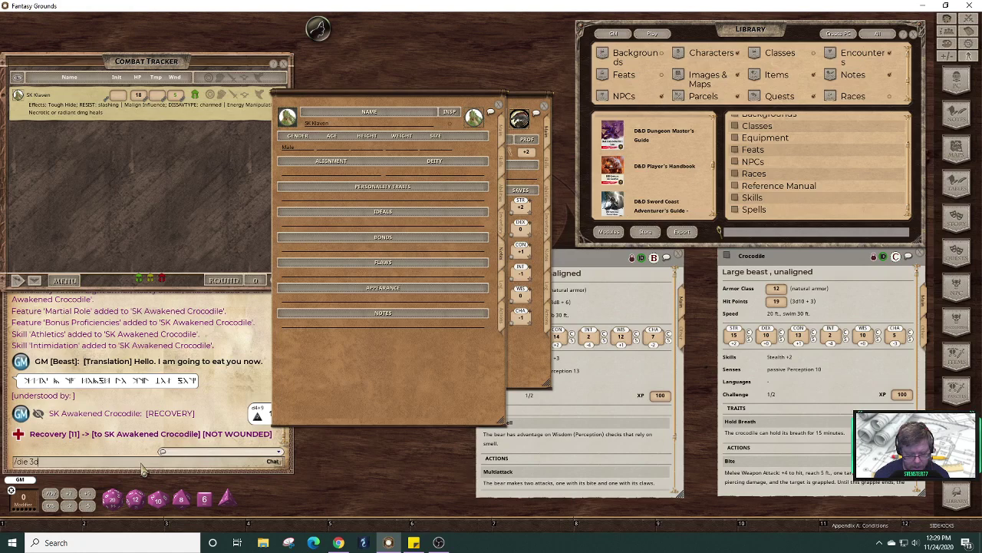
pyautogui.write('9+5')
pyautogui.press('Return')
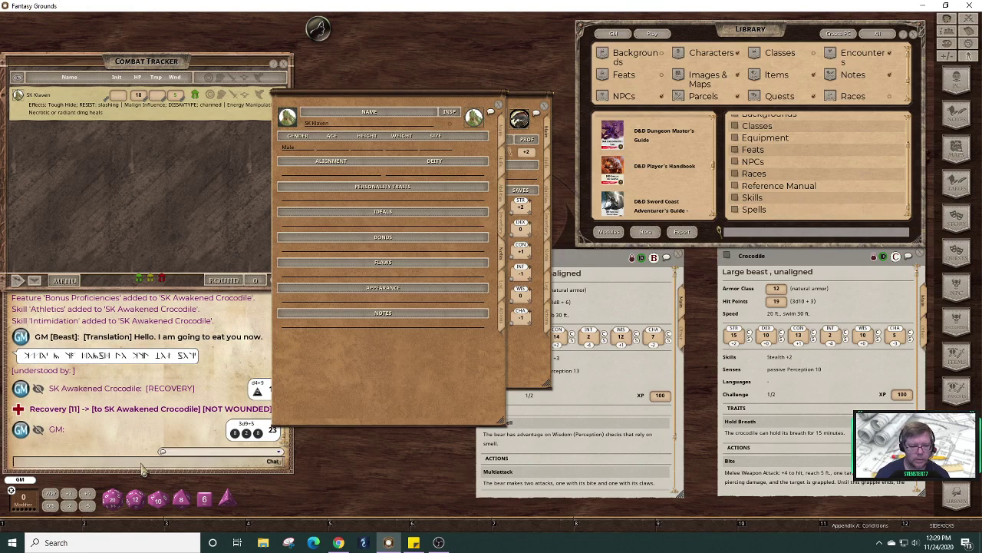
pyautogui.click(316, 146)
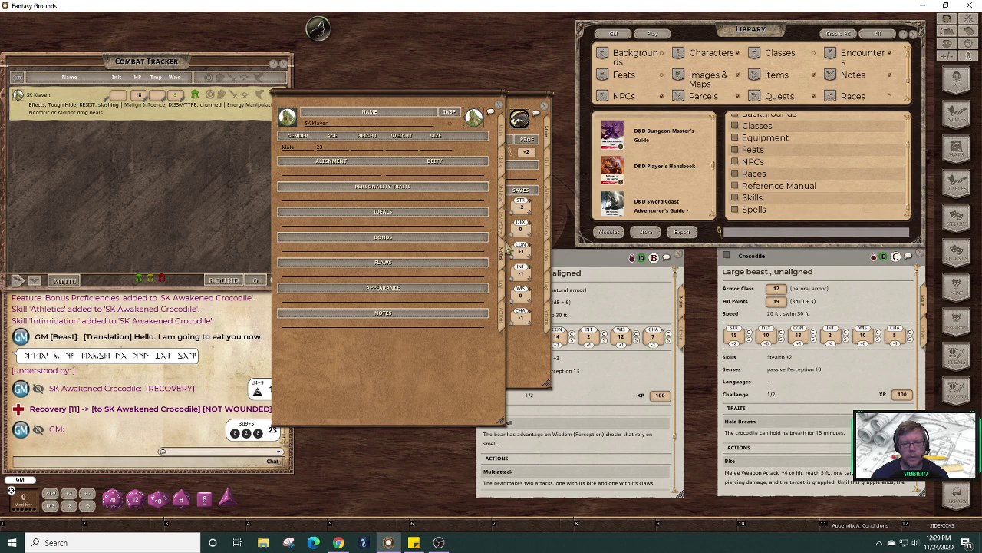
# - Search the NPCs for klaven and open the Klaven Footsoldier record
pyautogui.click(956, 286)
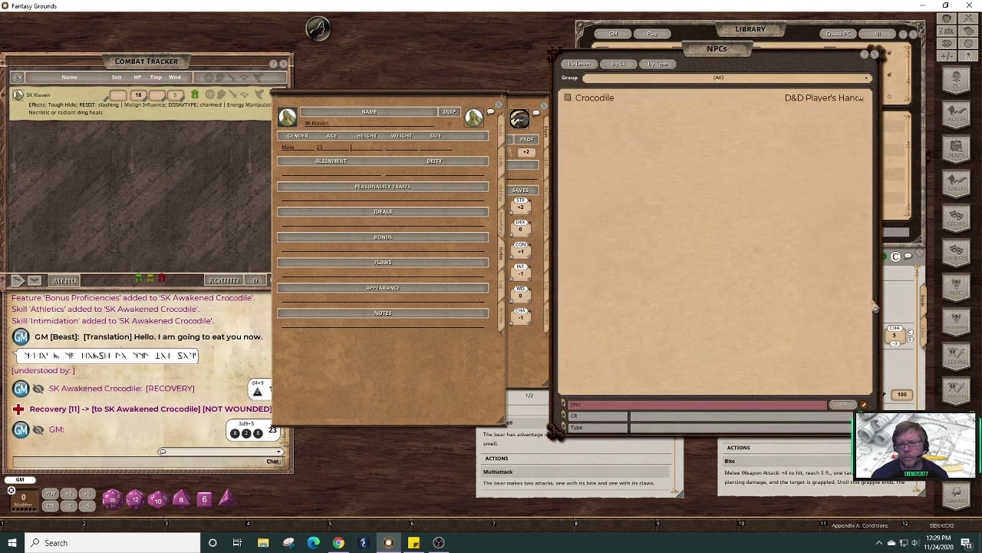
pyautogui.click(690, 407)
pyautogui.press('BackSpace')
pyautogui.press('BackSpace')
pyautogui.press('BackSpace')
pyautogui.press('BackSpace')
pyautogui.write('klaven')
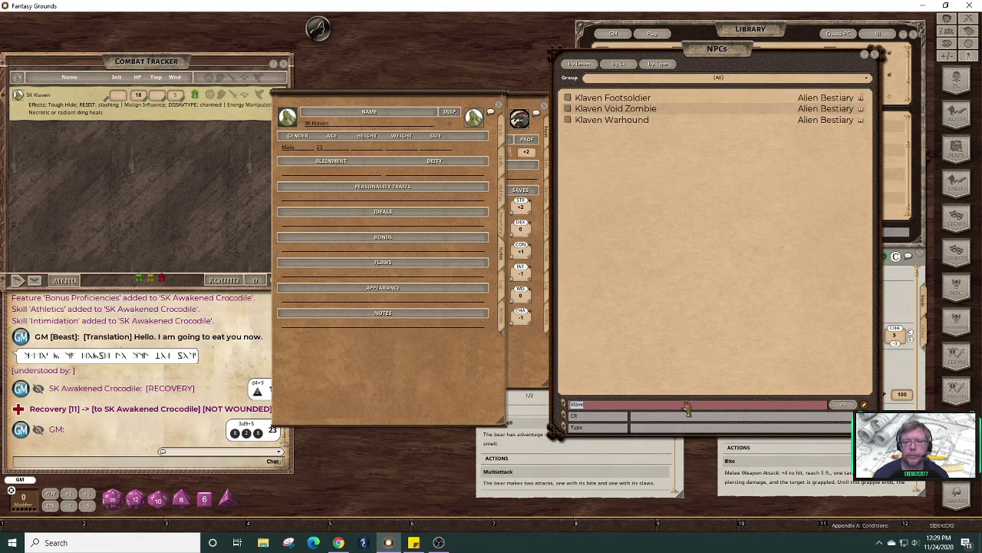
pyautogui.click(568, 98)
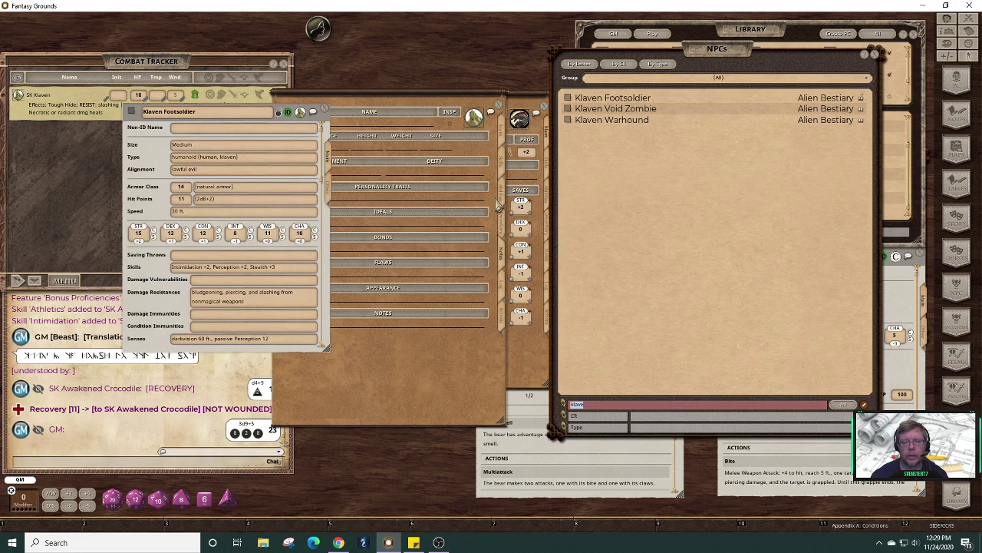
# - Close the NPC list, lock the Klaven Footsoldier record, and read through its description before closing it
pyautogui.click(875, 54)
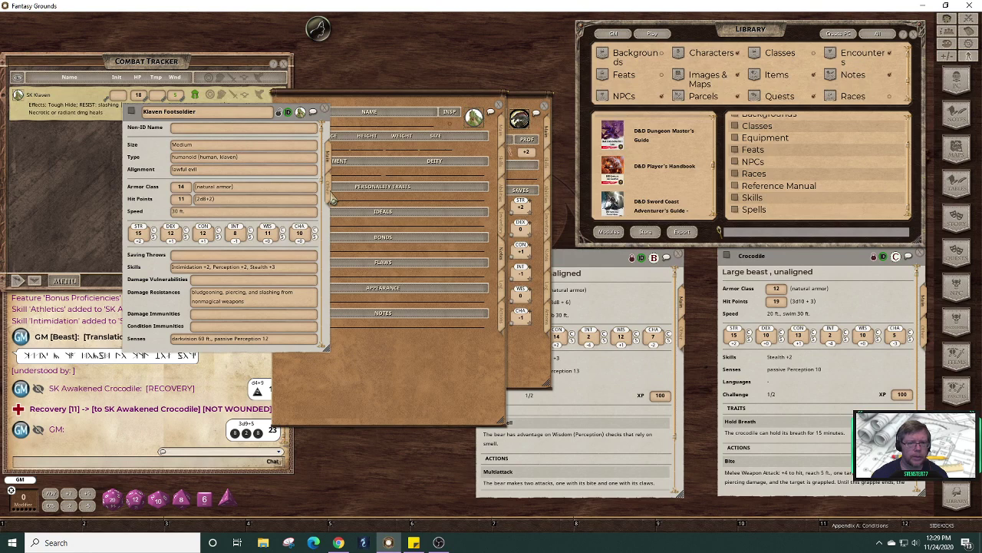
pyautogui.click(278, 112)
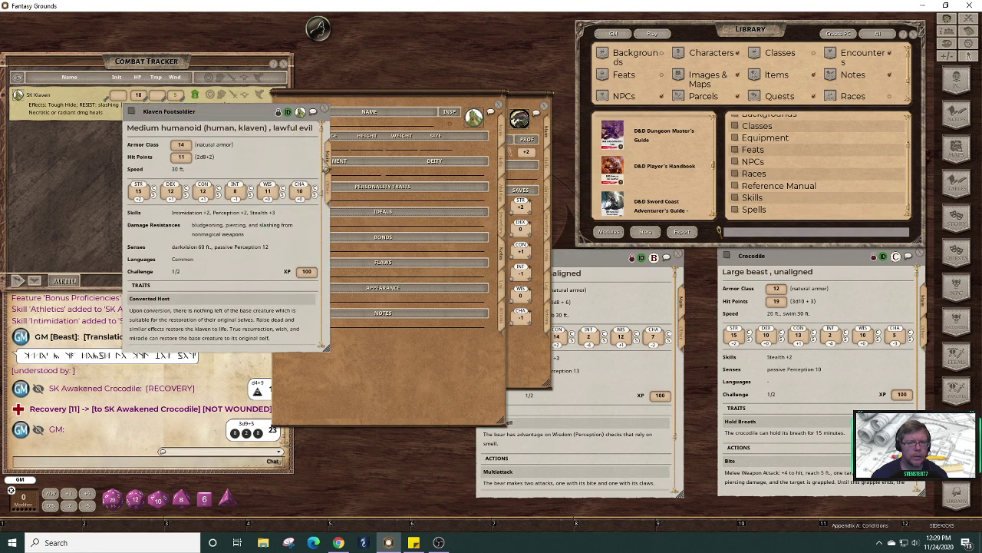
pyautogui.click(330, 194)
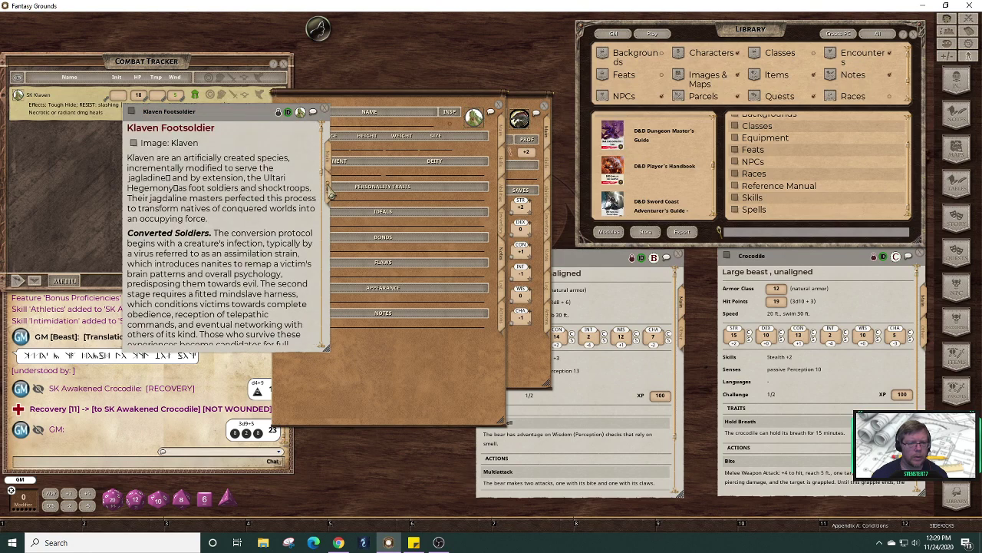
pyautogui.moveTo(325, 174); pyautogui.dragTo(325, 276)
pyautogui.scroll(-3, 325, 276)
pyautogui.scroll(6, 315, 296)
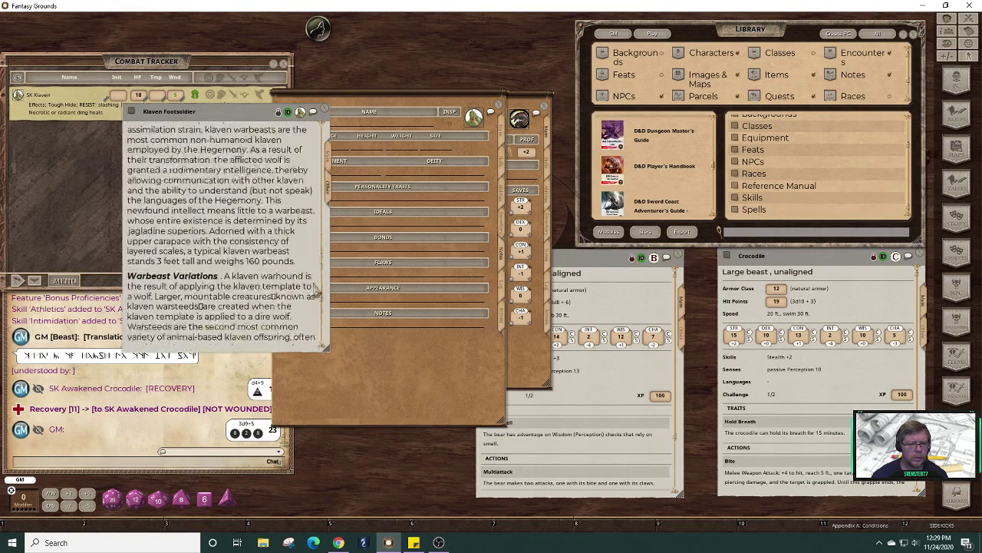
pyautogui.click(324, 109)
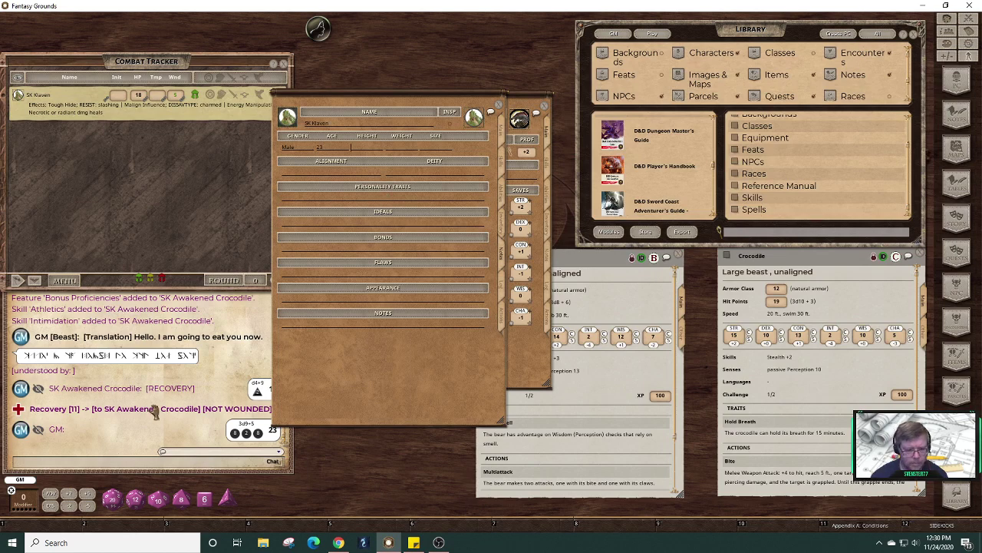
# - Roll a d12 and set SK Klaven's height to 5'11"
pyautogui.moveTo(135, 499); pyautogui.dragTo(146, 368)
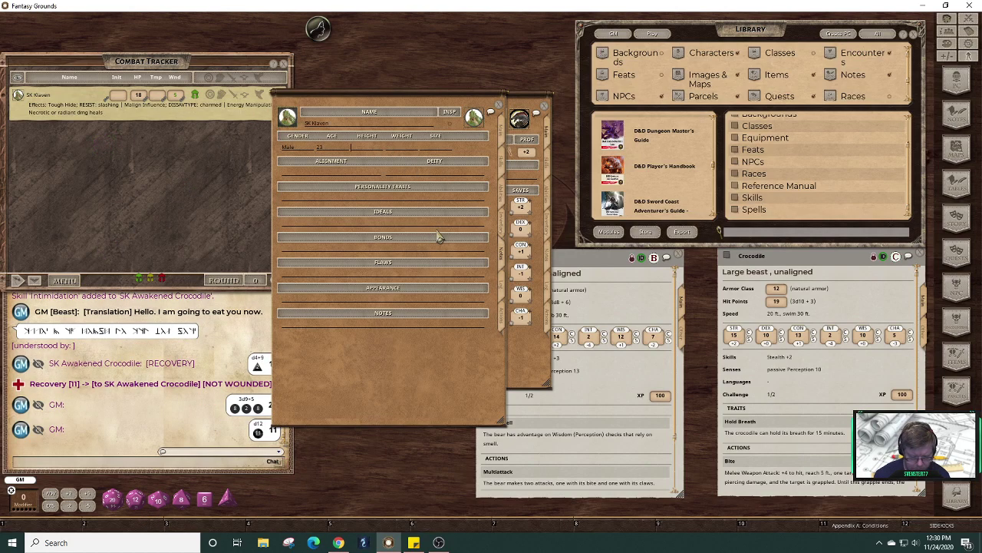
pyautogui.write("'11")
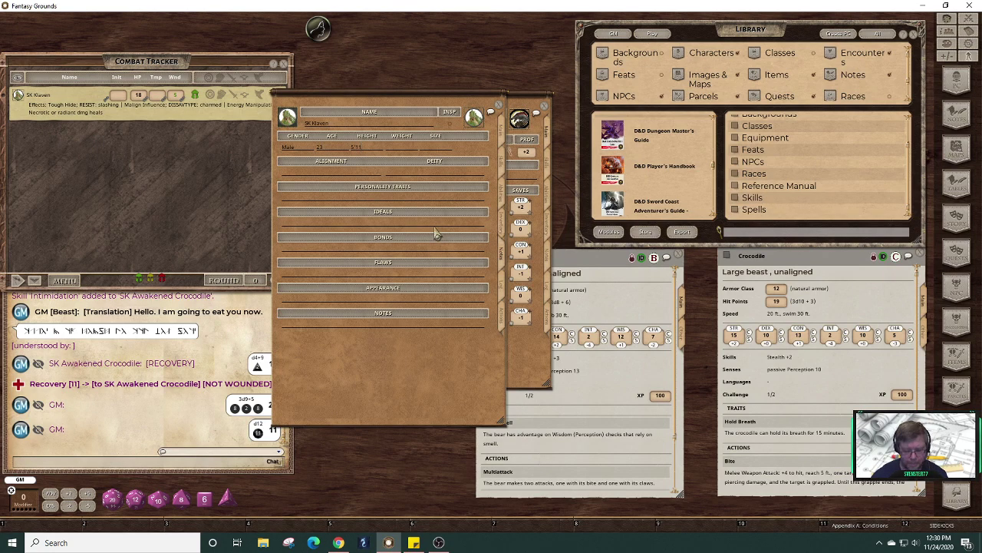
pyautogui.press('Tab')
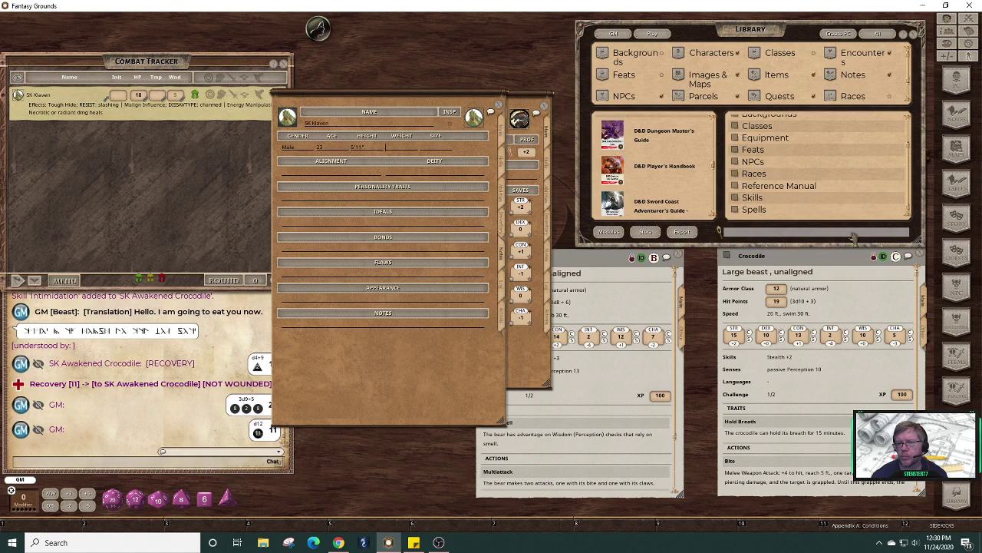
# - Look up Dragonborn in the races chapter of the Player's Handbook reference manual and open that race's list of traits
pyautogui.click(758, 189)
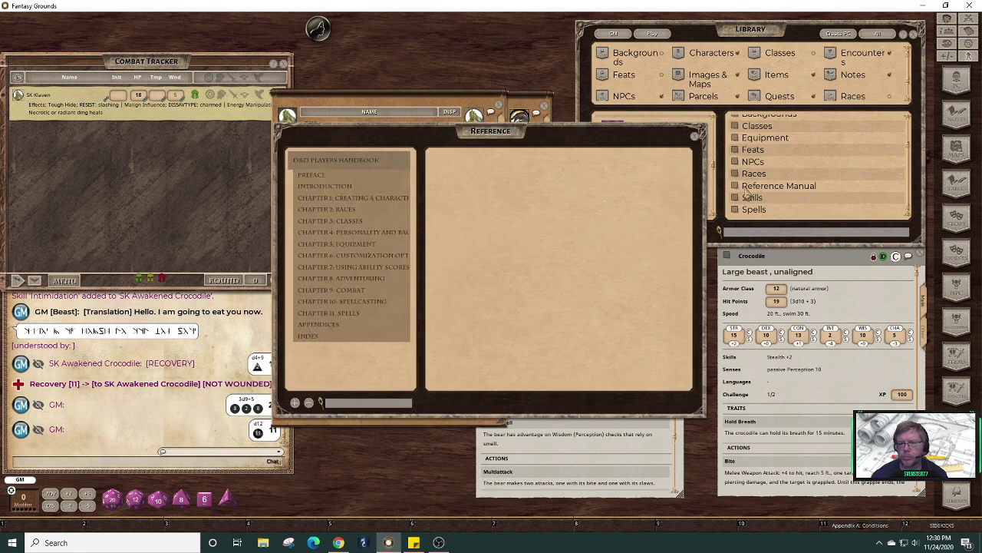
pyautogui.click(311, 209)
pyautogui.click(324, 295)
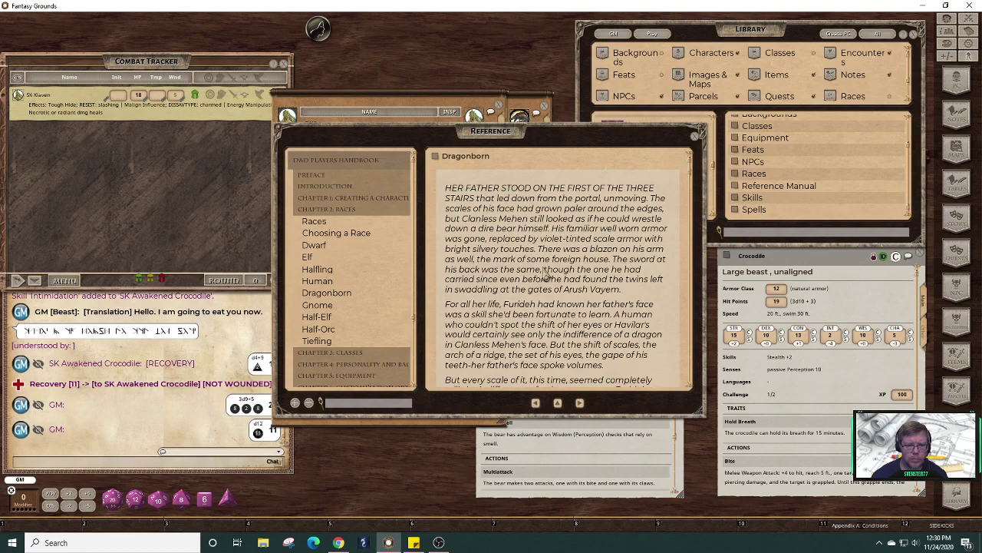
pyautogui.moveTo(690, 176); pyautogui.dragTo(721, 392)
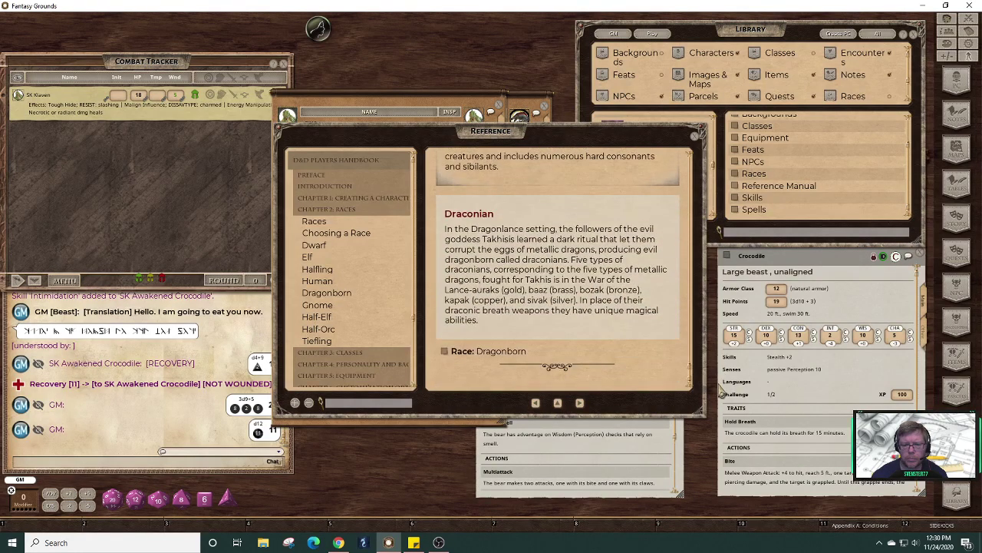
pyautogui.click(444, 351)
pyautogui.click(569, 281)
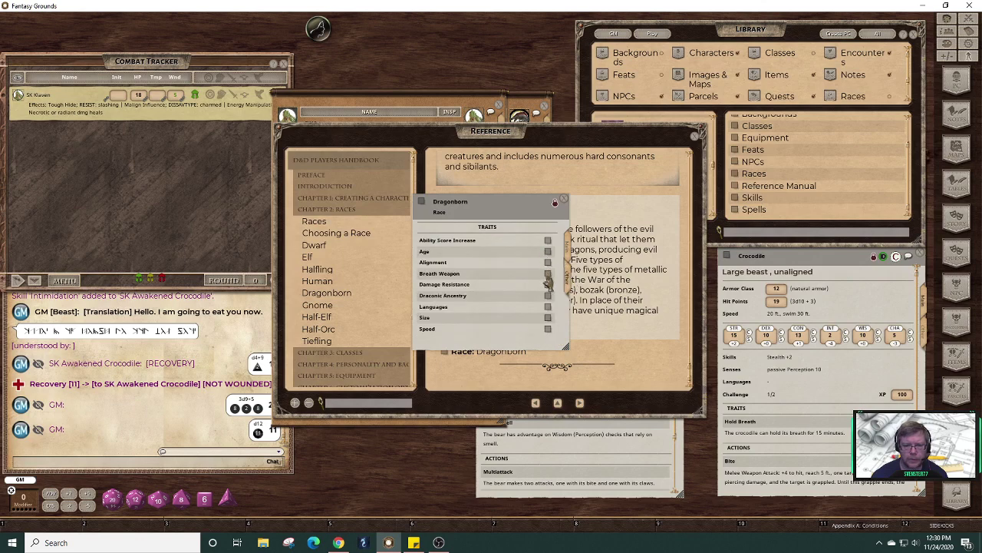
# - Read the Dragonborn's Size racial trait, and close it along with the race record and the reference manual
pyautogui.click(548, 319)
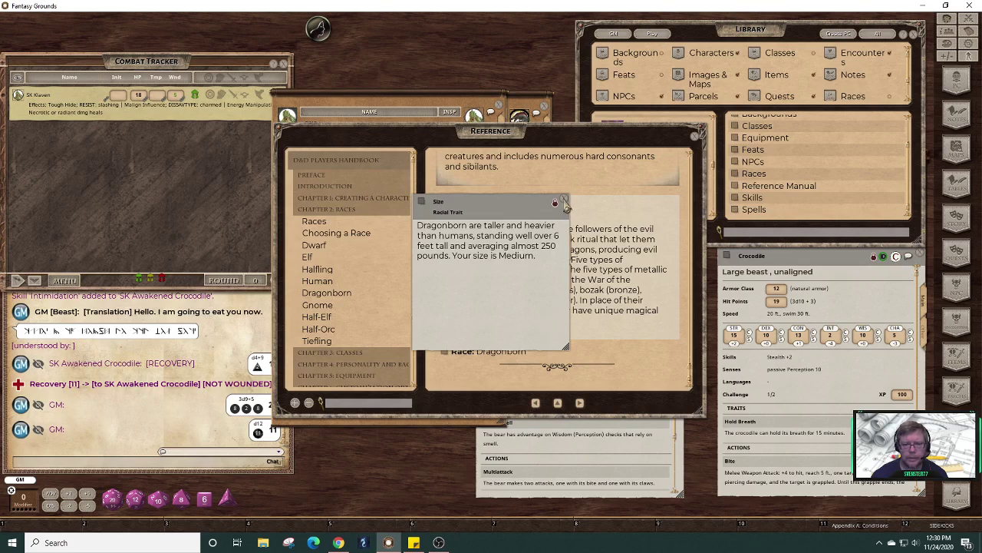
pyautogui.click(566, 200)
pyautogui.click(565, 200)
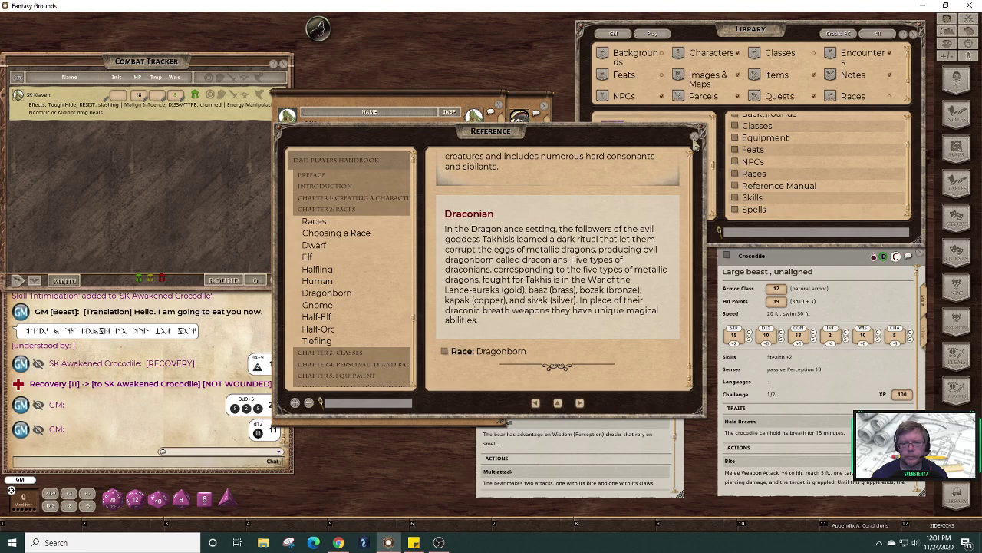
pyautogui.click(695, 136)
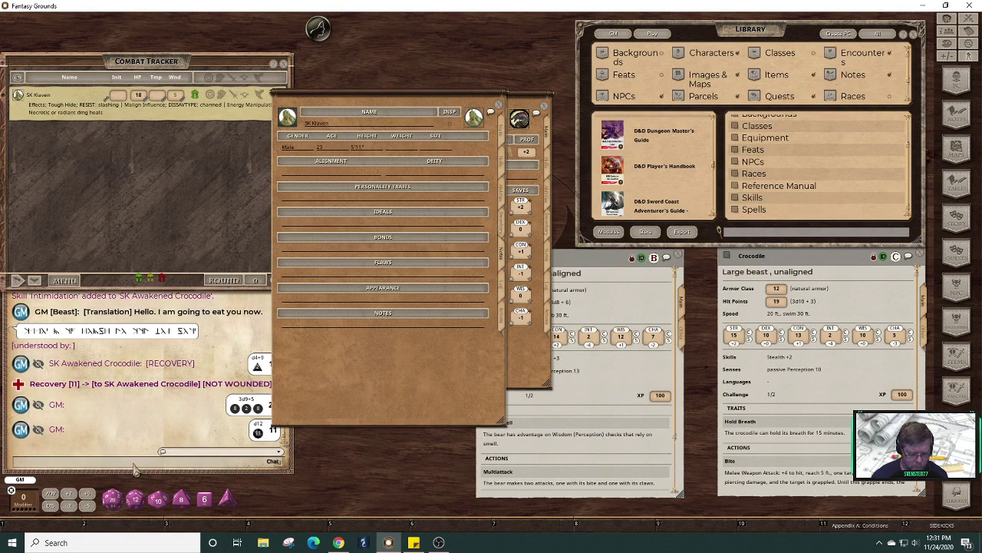
# - Roll 1d50 with a /die command in the chat
pyautogui.write('roll 1d50')
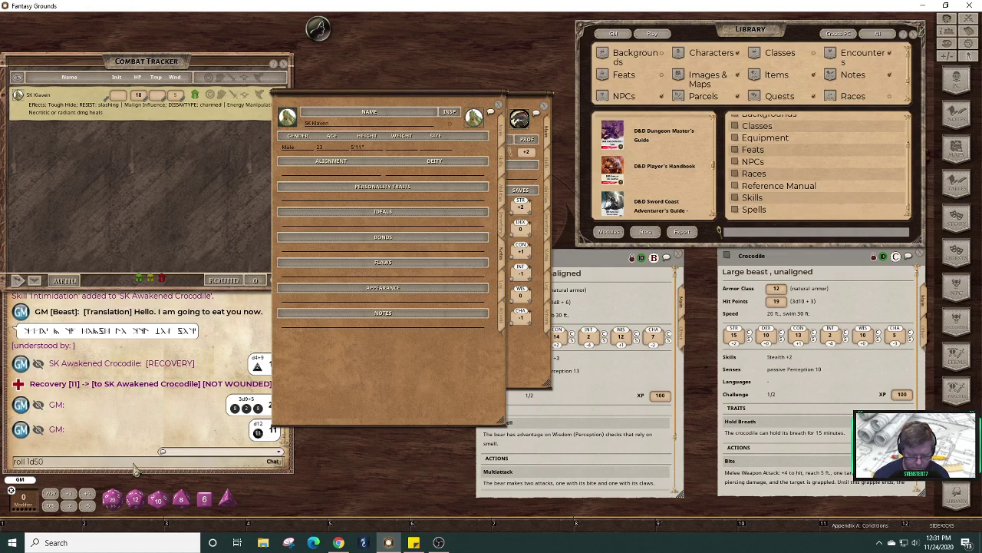
pyautogui.press('Home')
pyautogui.write('/die')
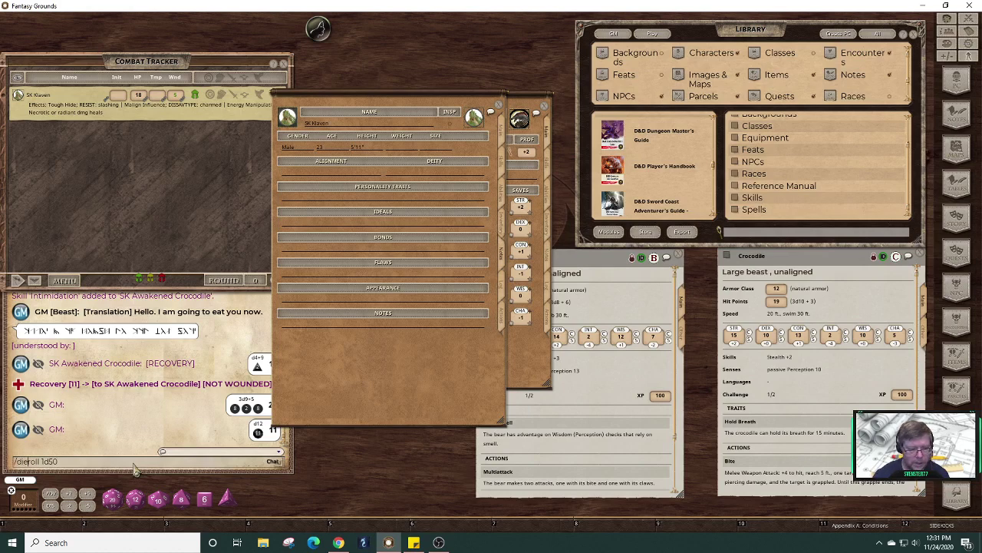
pyautogui.press('Delete')
pyautogui.press('Delete')
pyautogui.press('Delete')
pyautogui.press('Delete')
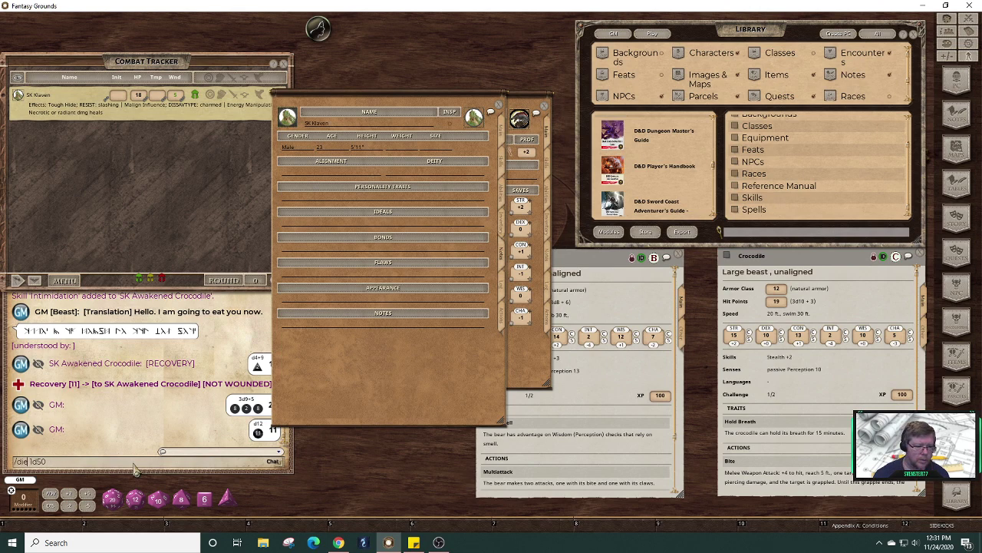
pyautogui.write('roll')
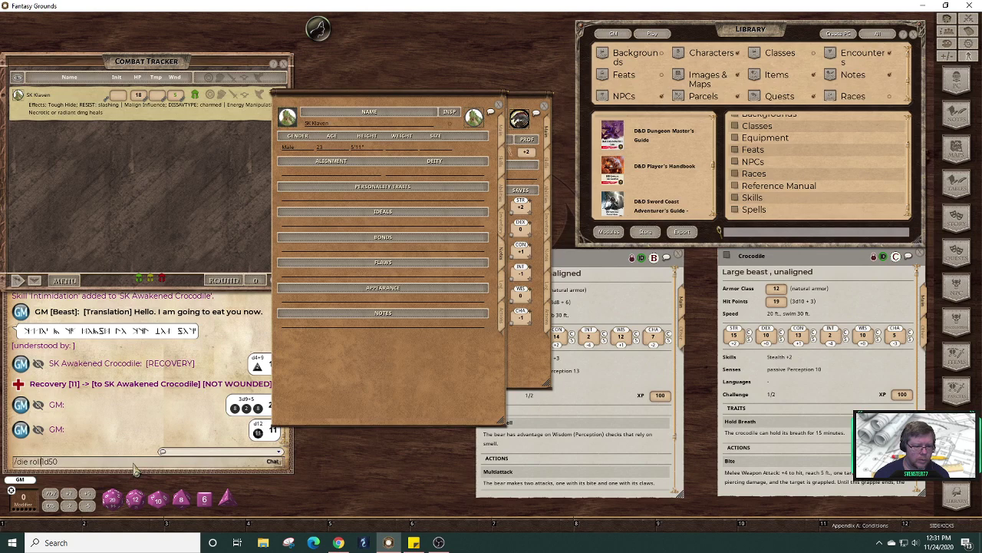
pyautogui.press('Return')
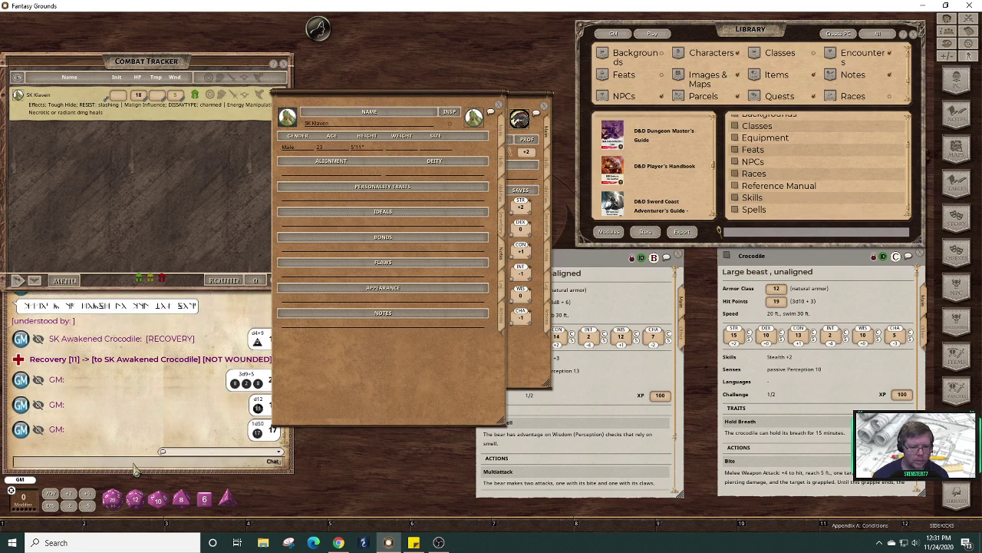
# - Set SK Klaven's weight to 217 and size to Medium
pyautogui.click(395, 149)
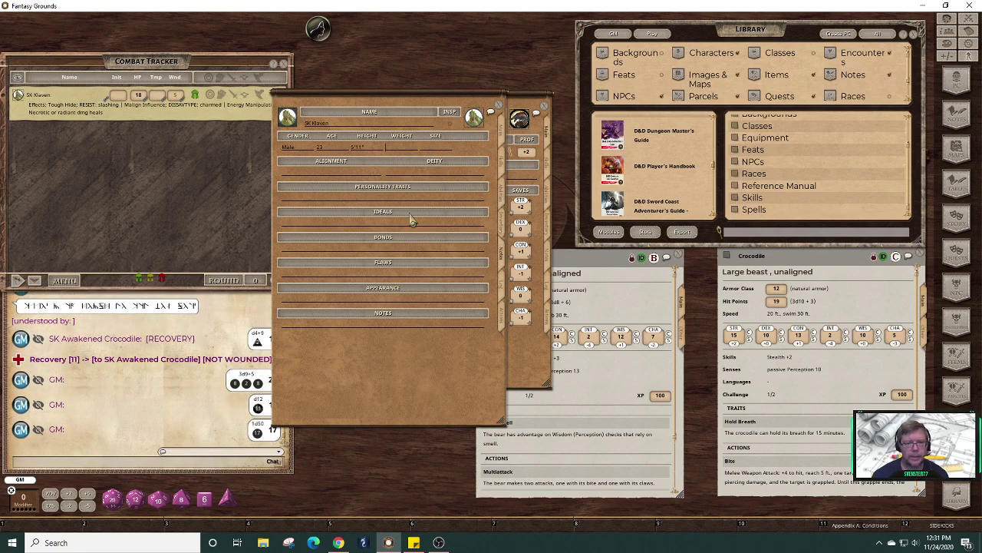
pyautogui.write('217')
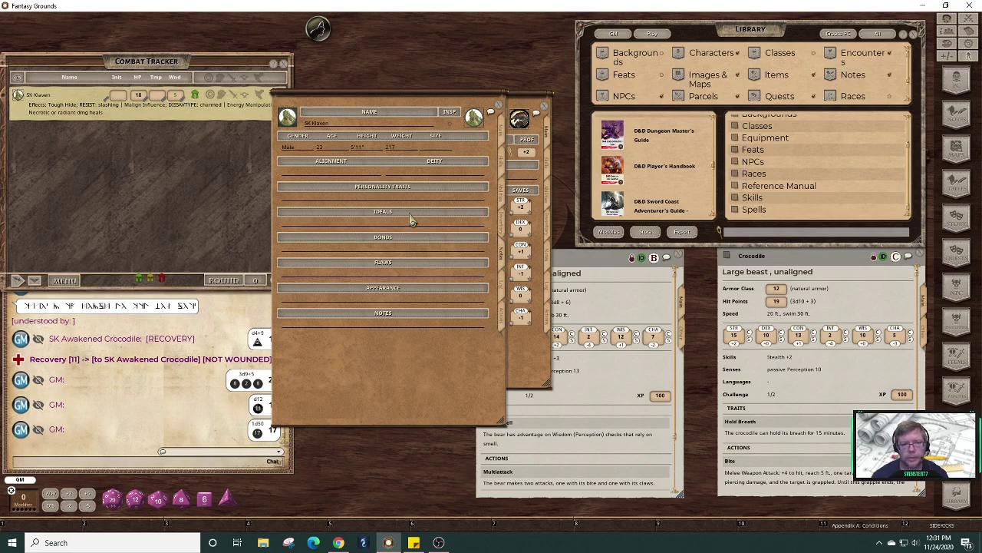
pyautogui.press('Tab')
pyautogui.write('Medium')
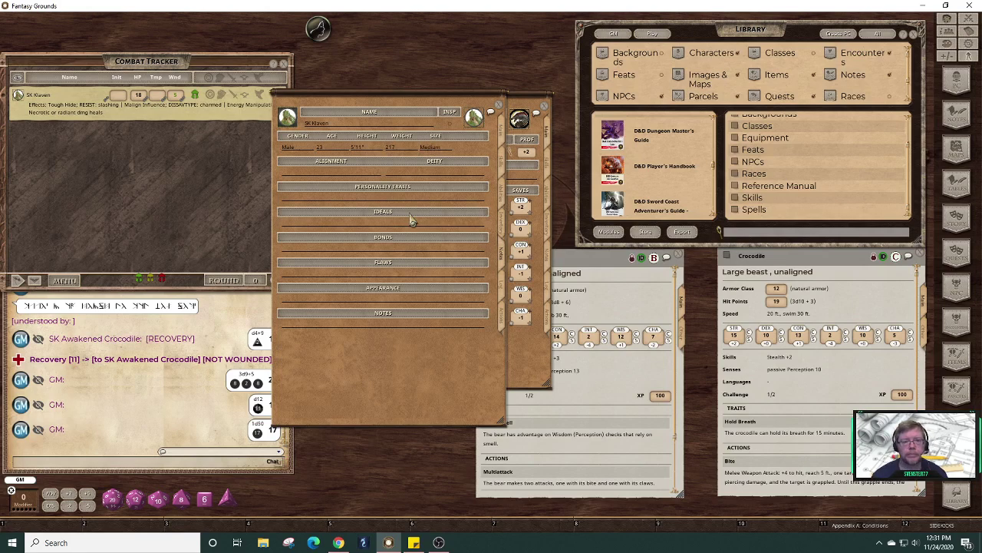
pyautogui.click(371, 175)
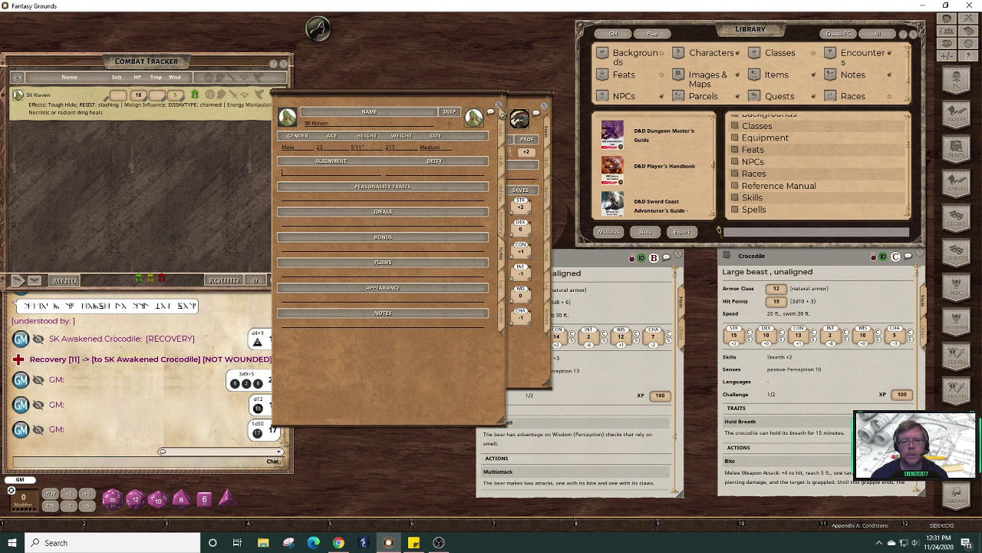
# - Close the SK Klaven and SK Awakened Crocodile character sheets and delete SK Klaven from the combat tracker
pyautogui.click(498, 104)
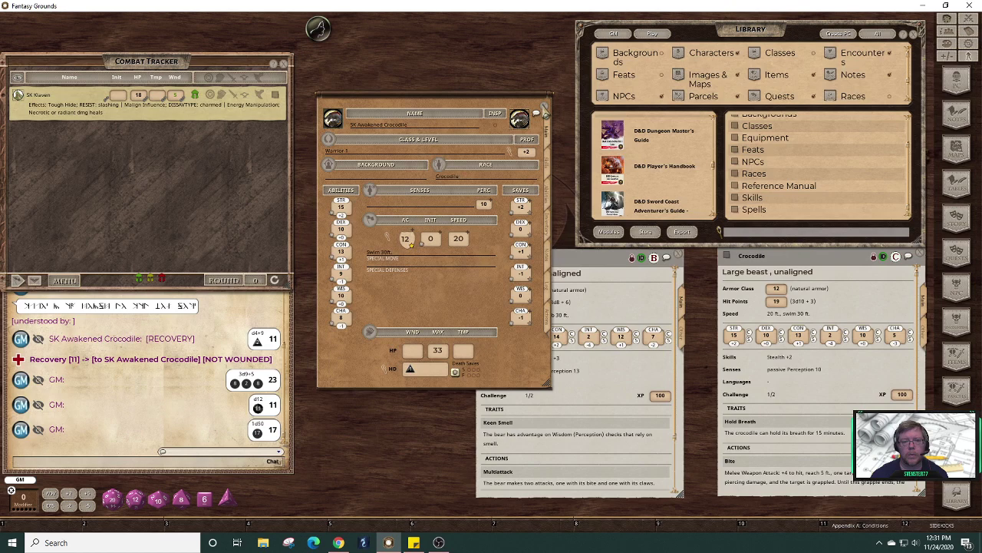
pyautogui.click(545, 112)
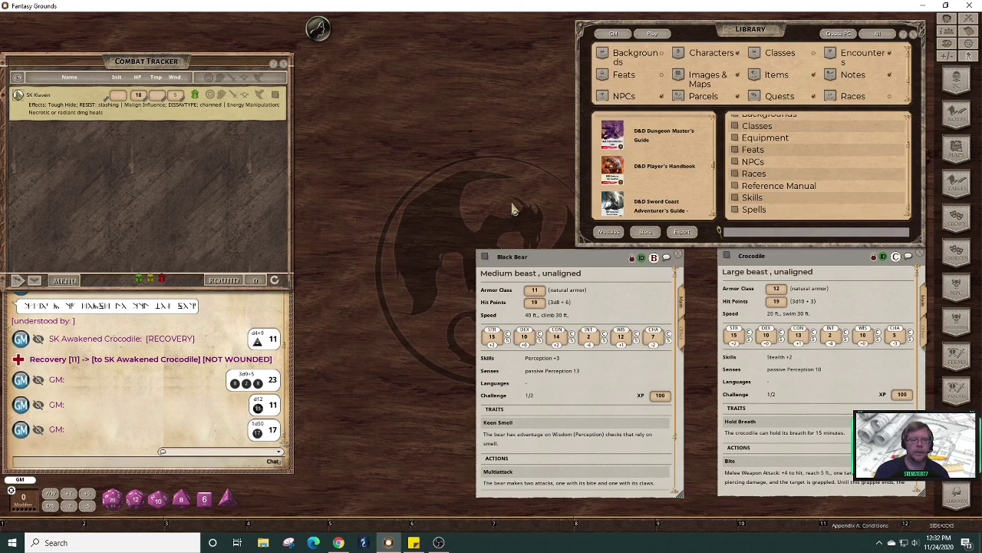
pyautogui.rightClick(127, 120)
pyautogui.click(101, 146)
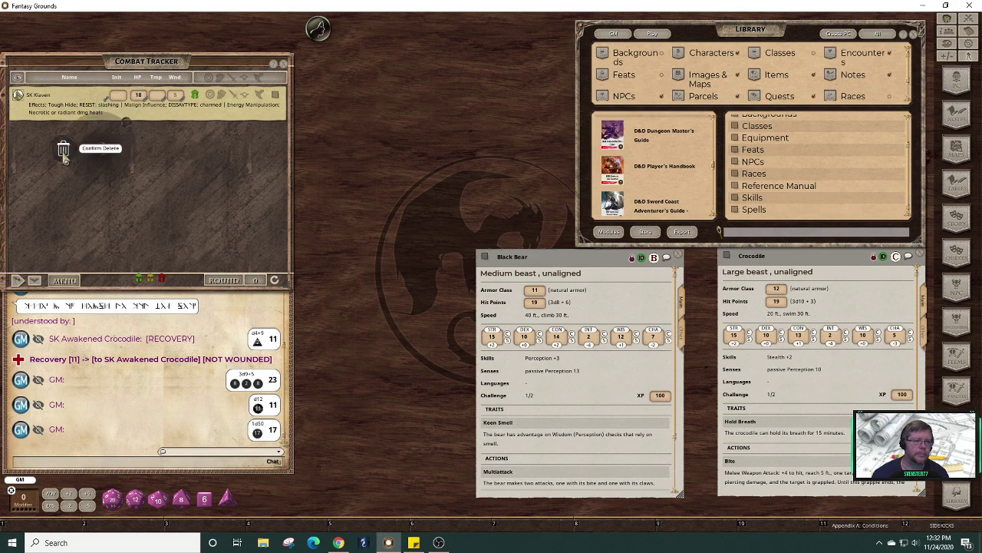
pyautogui.click(66, 153)
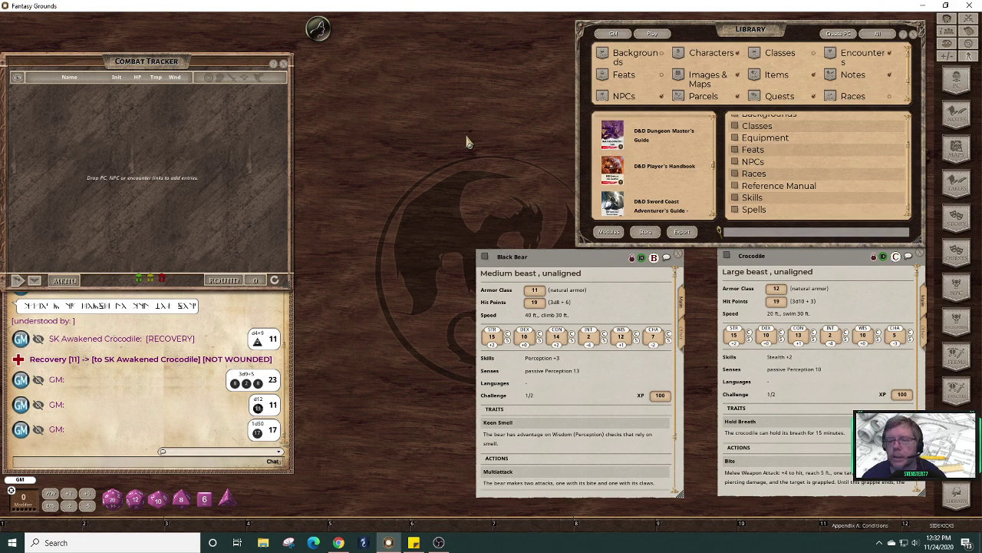
# - Close the Black Bear, Crocodile, Spells and Library windows, and move the Klaven image beside the combat tracker
pyautogui.click(679, 256)
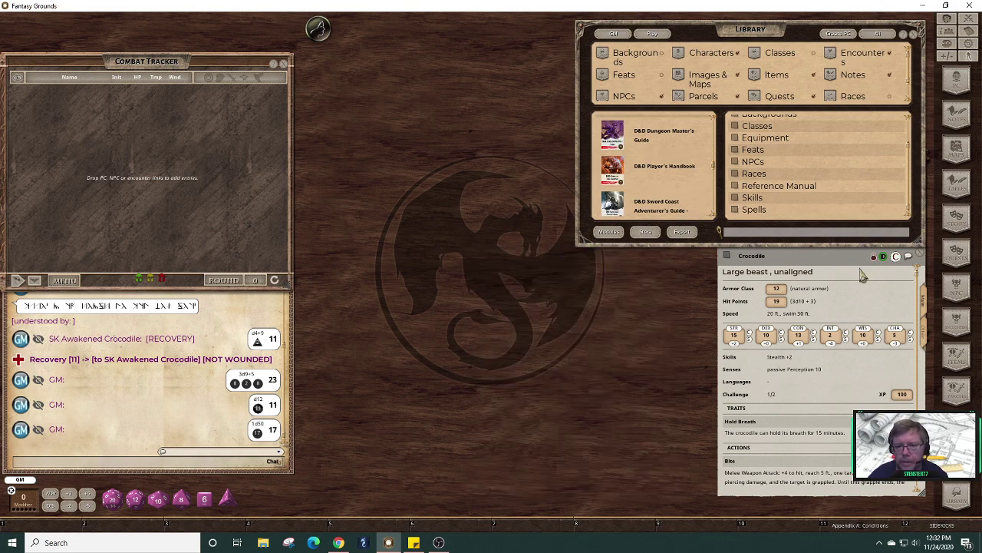
pyautogui.click(921, 254)
pyautogui.click(885, 267)
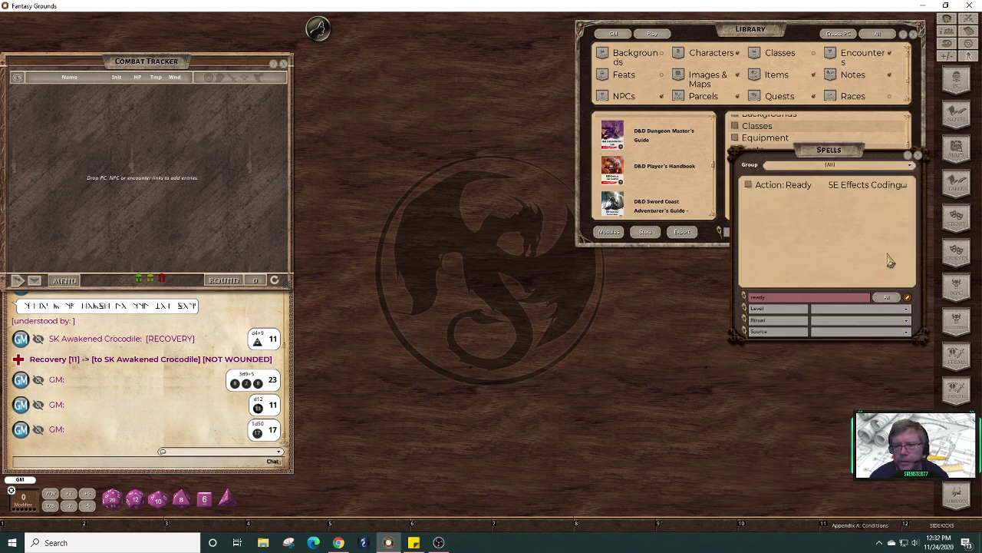
pyautogui.click(917, 156)
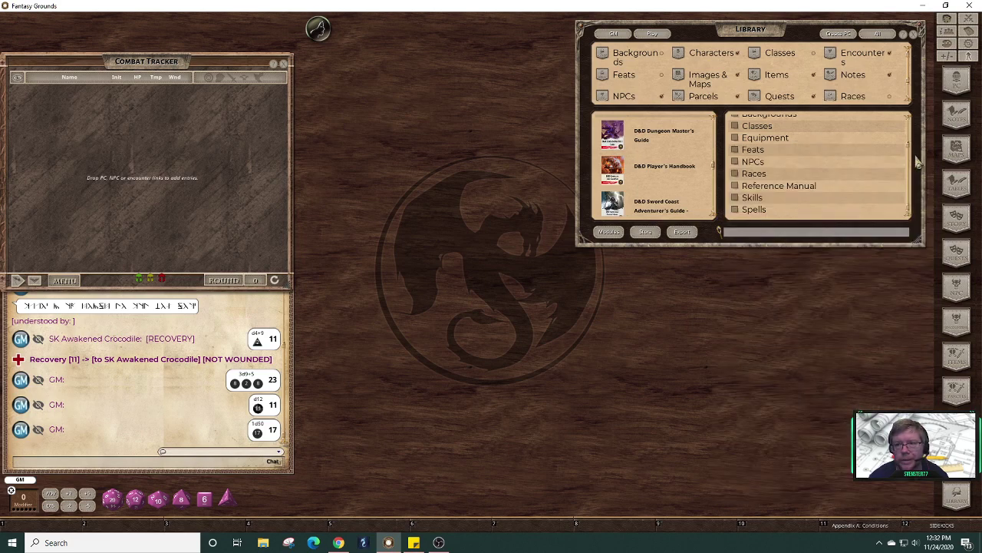
pyautogui.moveTo(808, 33)
pyautogui.mouseDown()
pyautogui.moveTo(775, 35)
pyautogui.moveTo(811, 28)
pyautogui.mouseUp()
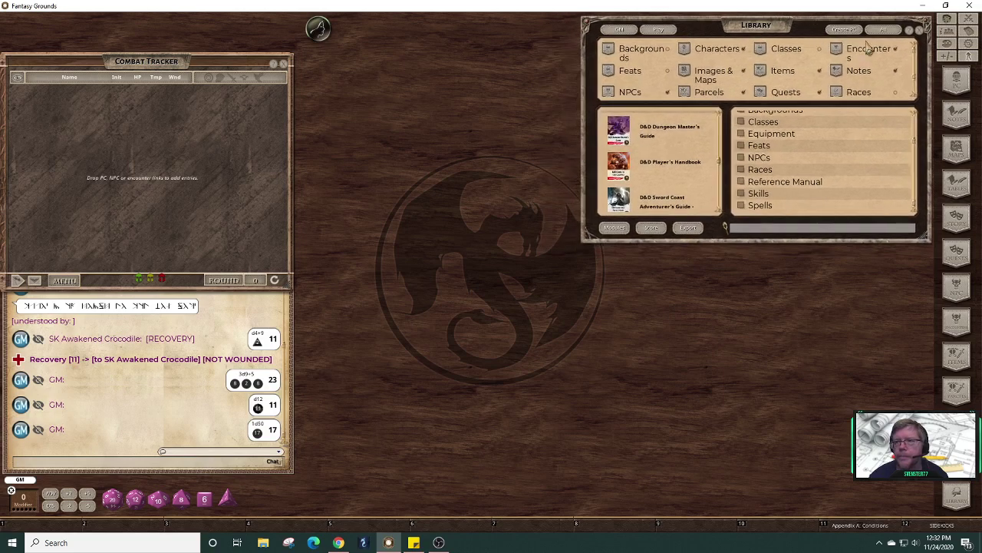
pyautogui.click(920, 32)
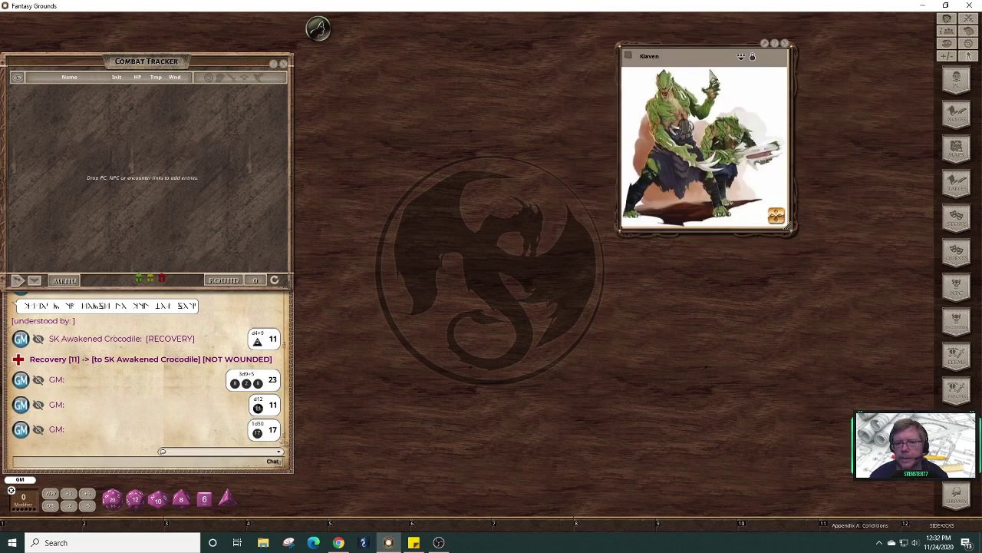
pyautogui.moveTo(712, 77); pyautogui.dragTo(396, 78)
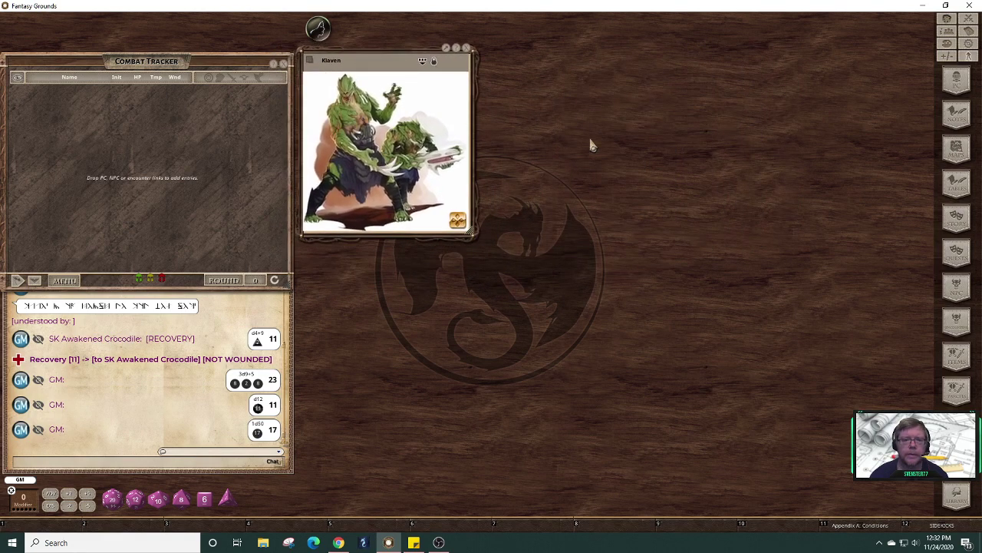